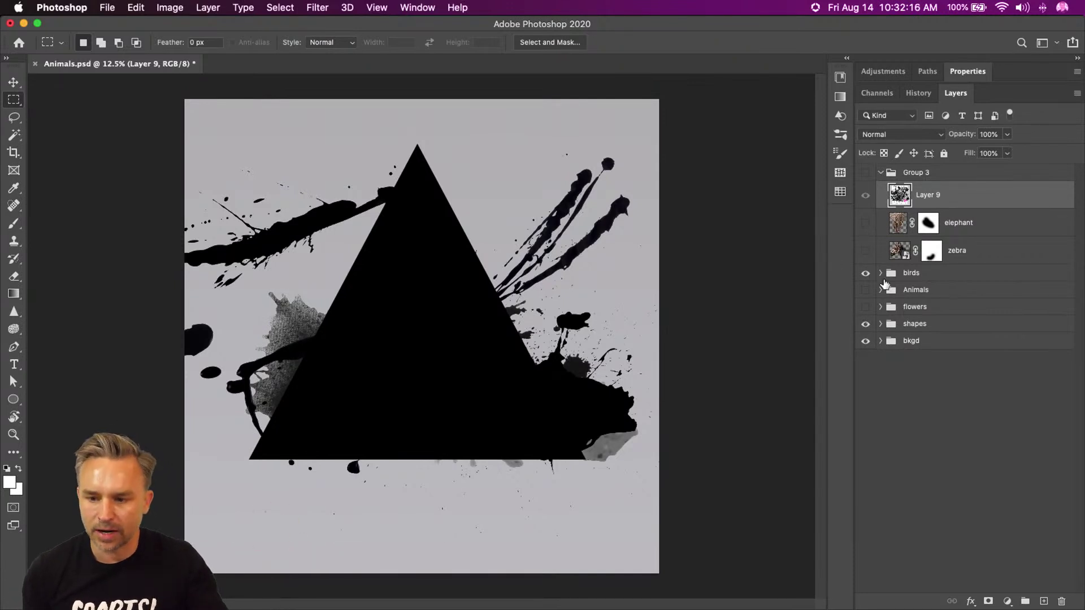
# Expand and show the Animals group, and shift its parrot layer slightly down and to the right on the canvas.
pyautogui.click(881, 290)
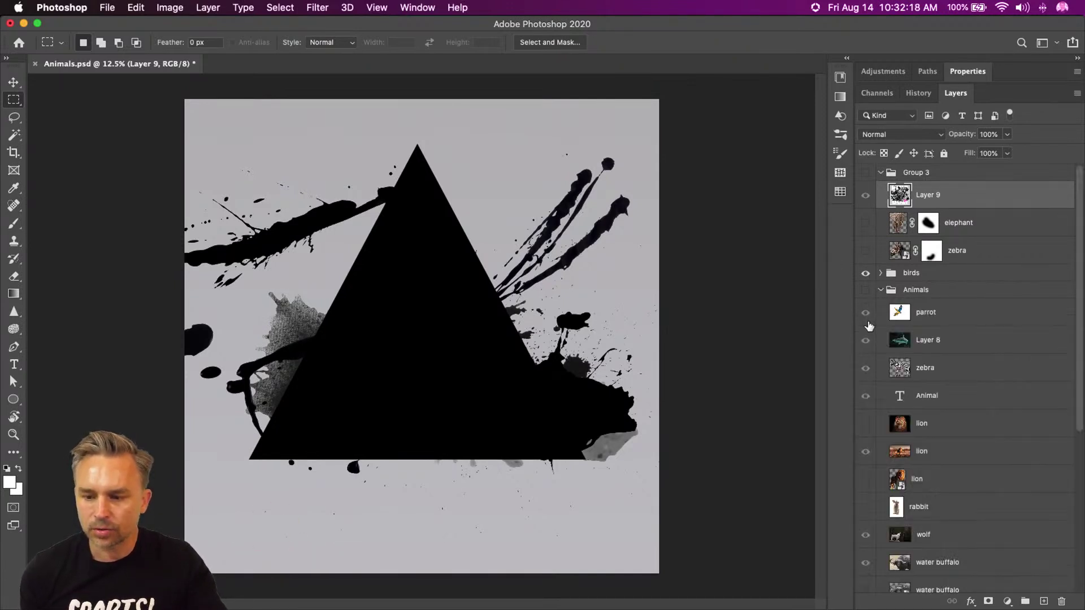
pyautogui.click(866, 292)
pyautogui.click(914, 312)
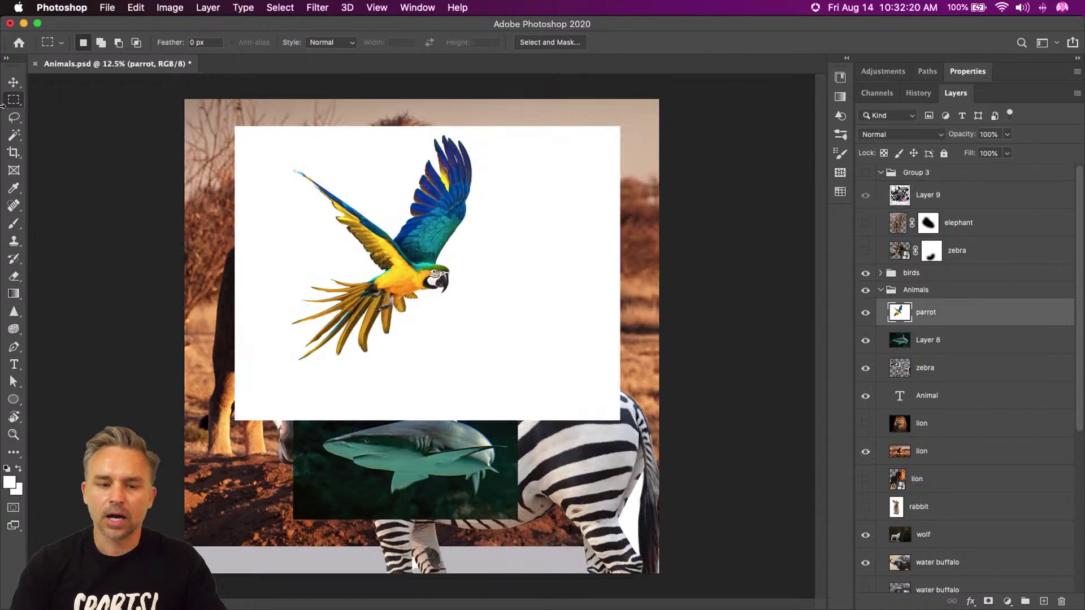
pyautogui.click(15, 84)
pyautogui.moveTo(328, 196); pyautogui.dragTo(347, 227)
# Delete the Animal text layer from the Animals group.
pyautogui.scroll(-5, 965, 392)
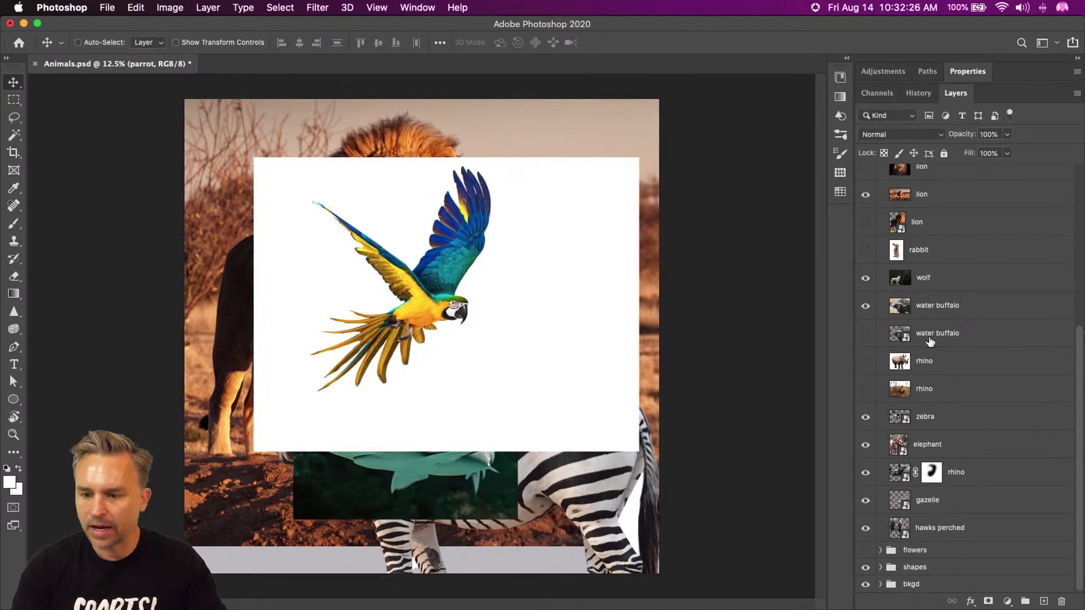
pyautogui.scroll(5, 930, 341)
pyautogui.moveTo(950, 310); pyautogui.dragTo(1057, 598)
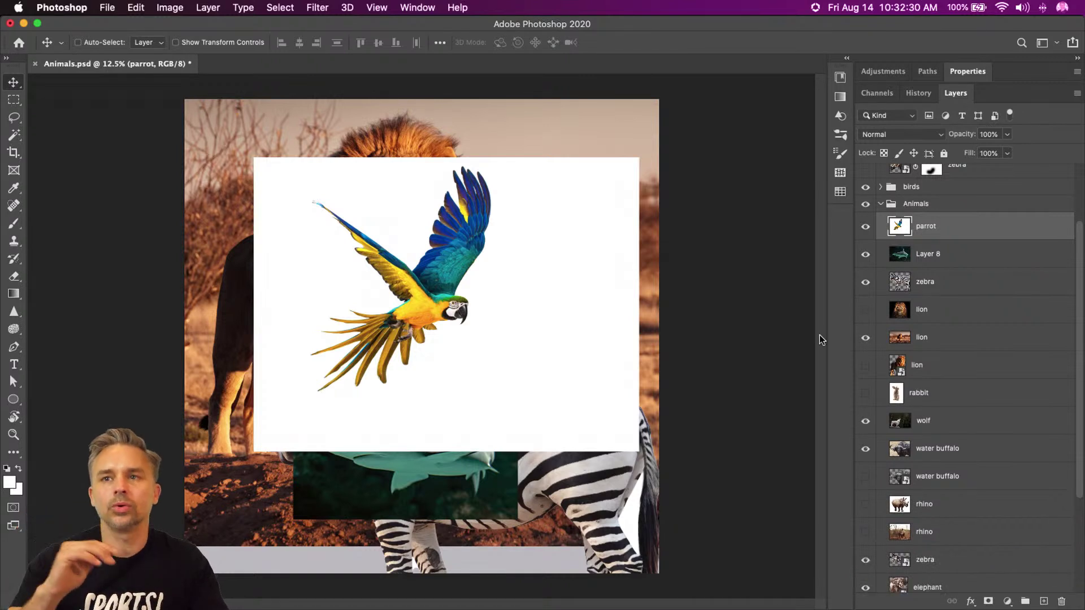
# Hide the parrot, Layer 8 and upper zebra layers in the Animals group.
pyautogui.click(866, 227)
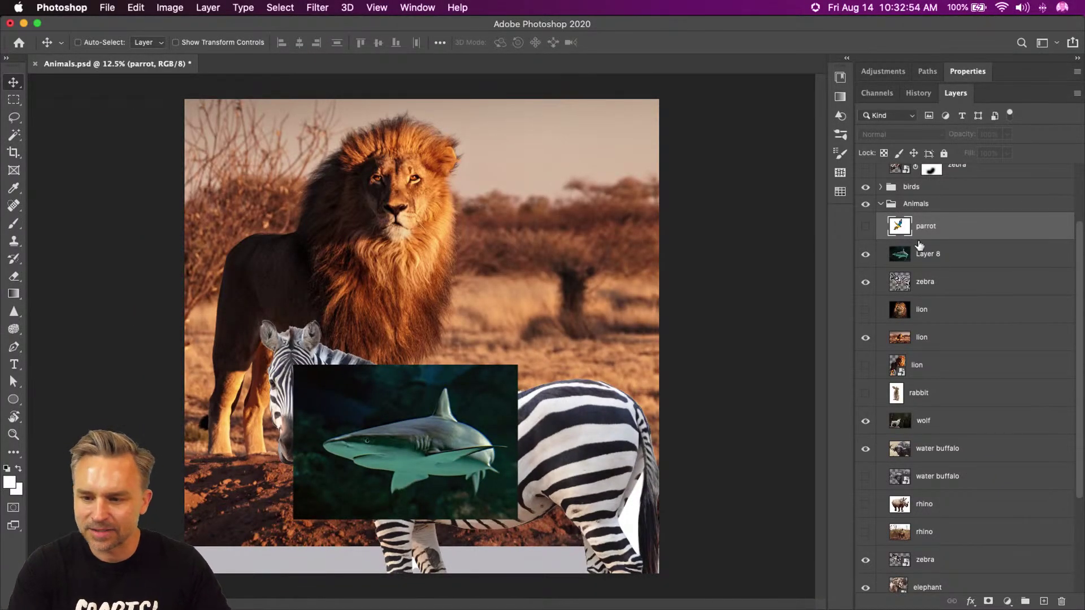
pyautogui.click(907, 253)
pyautogui.click(878, 234)
pyautogui.click(866, 226)
pyautogui.click(865, 227)
pyautogui.click(881, 254)
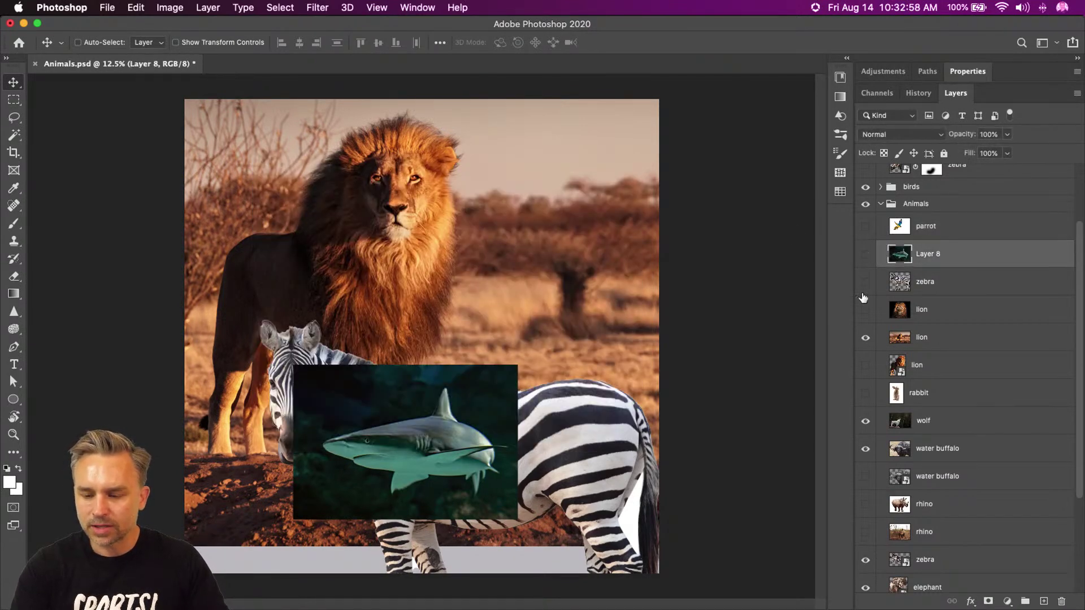
pyautogui.click(865, 278)
# Move the visible lion photo down and to the right on the canvas, and apply Remove Background to it.
pyautogui.click(927, 337)
pyautogui.moveTo(459, 237); pyautogui.dragTo(522, 290)
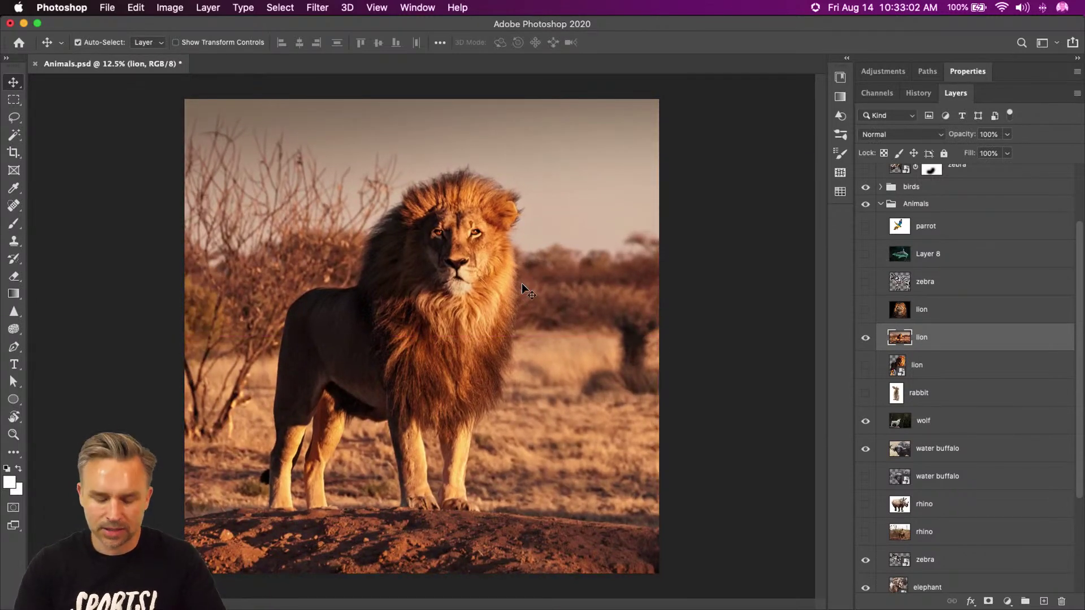
pyautogui.press('super+plus')
pyautogui.press('super+plus')
pyautogui.moveTo(339, 260); pyautogui.dragTo(339, 376)
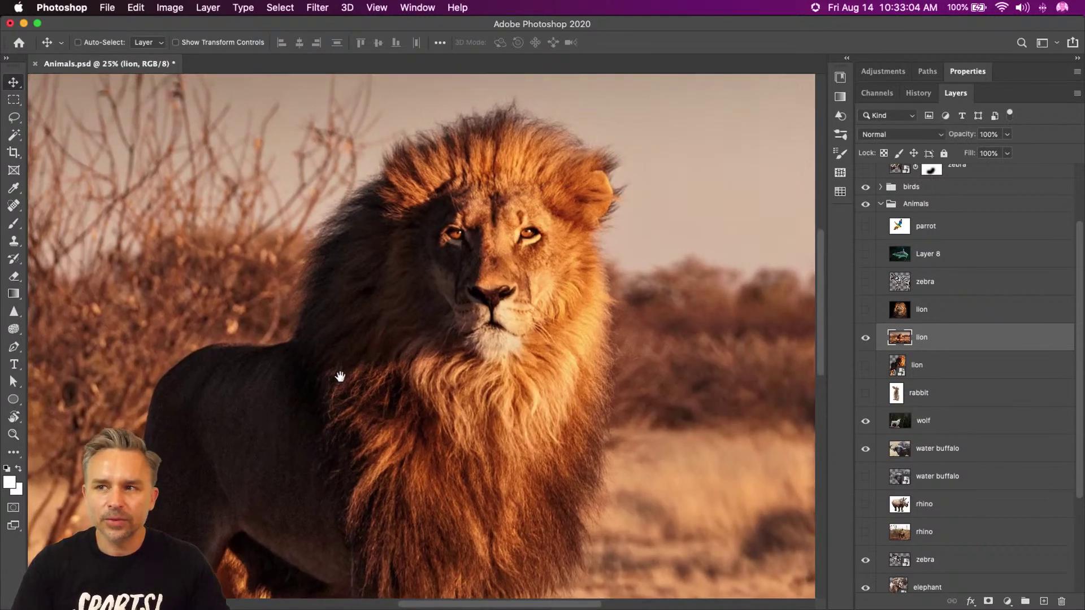
pyautogui.click(956, 73)
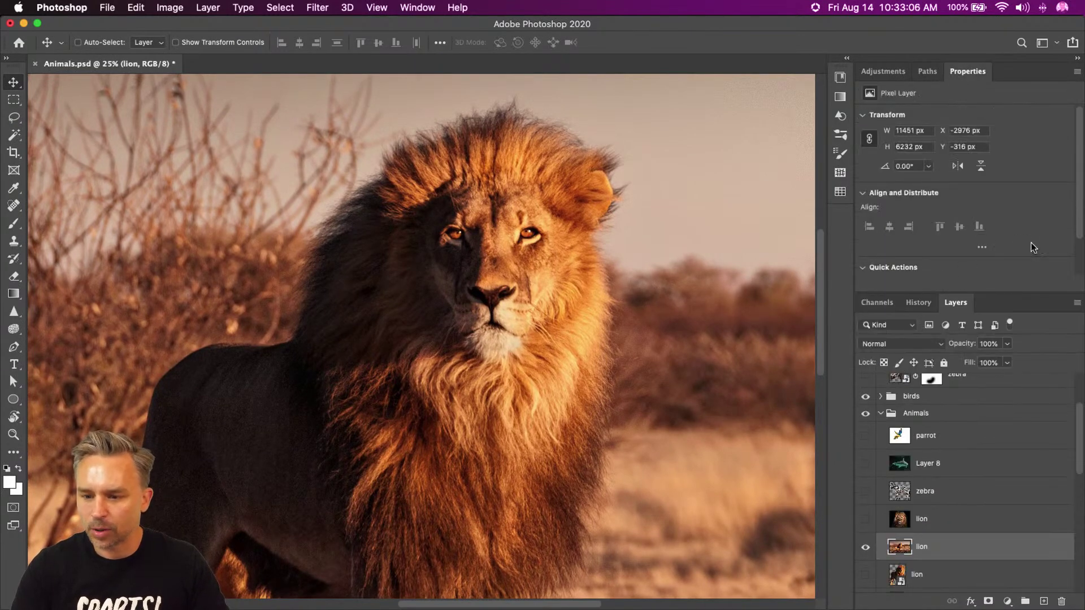
pyautogui.scroll(-5, 1016, 167)
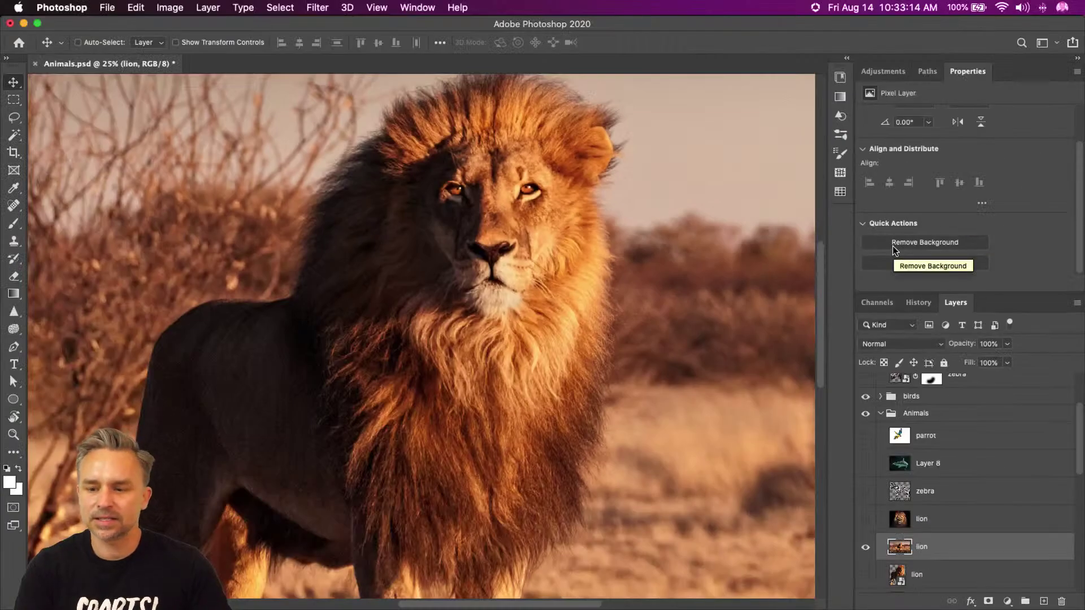
pyautogui.click(895, 243)
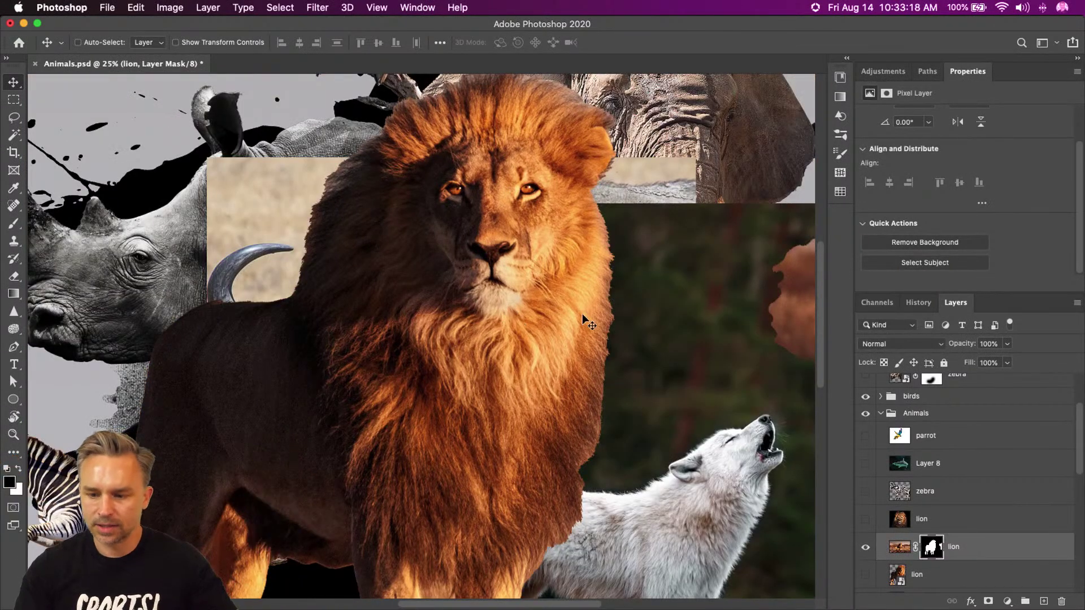
# Expand the bkgd group, and hide the zebra, elephant, rhino, gazelle and hawks perched layers at the bottom of the Animals group.
pyautogui.scroll(-5, 905, 442)
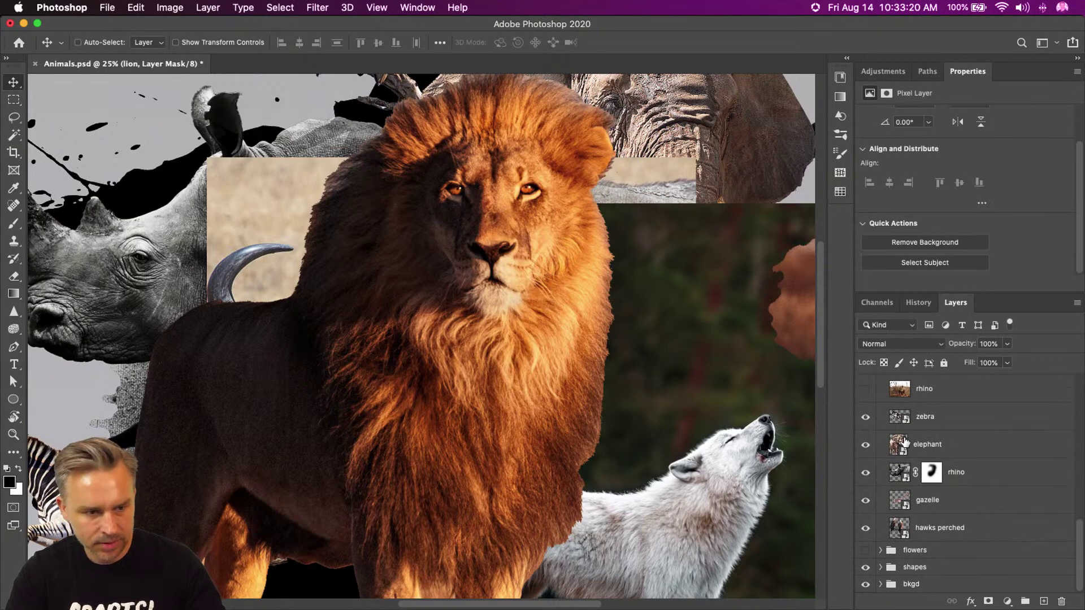
pyautogui.click(880, 584)
pyautogui.scroll(-5, 880, 588)
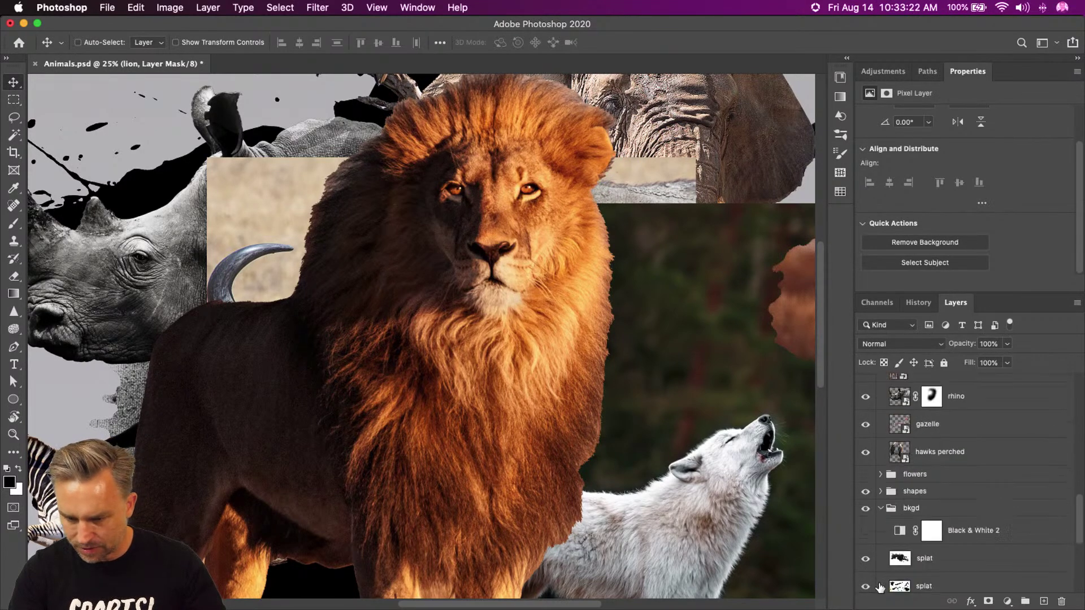
pyautogui.press('super+minus')
pyautogui.press('super+minus')
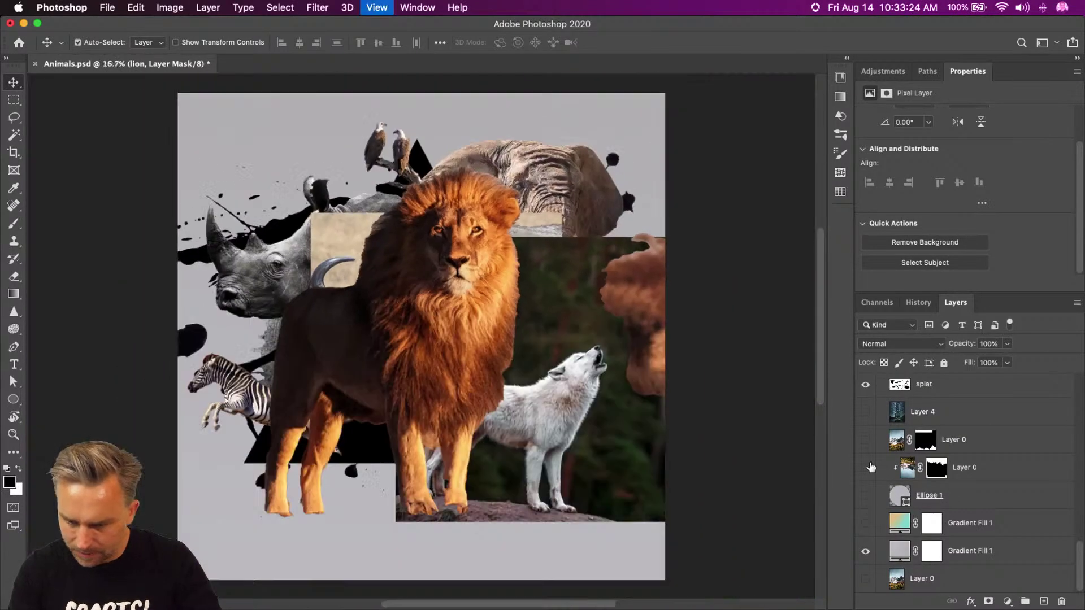
pyautogui.scroll(3, 963, 461)
pyautogui.scroll(6, 963, 461)
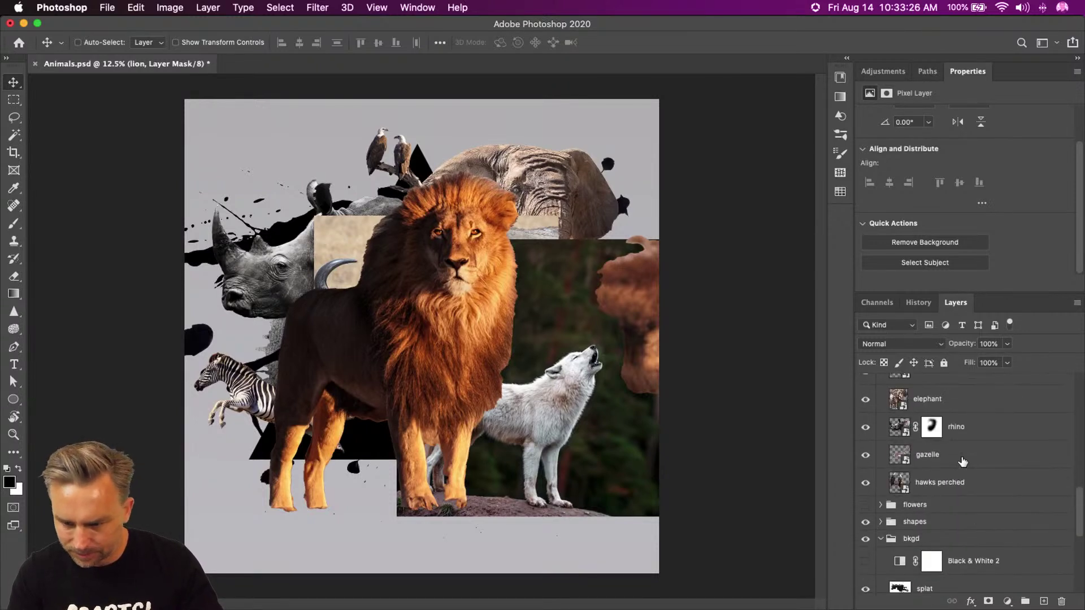
pyautogui.moveTo(866, 477); pyautogui.dragTo(866, 587)
pyautogui.scroll(-3, 921, 495)
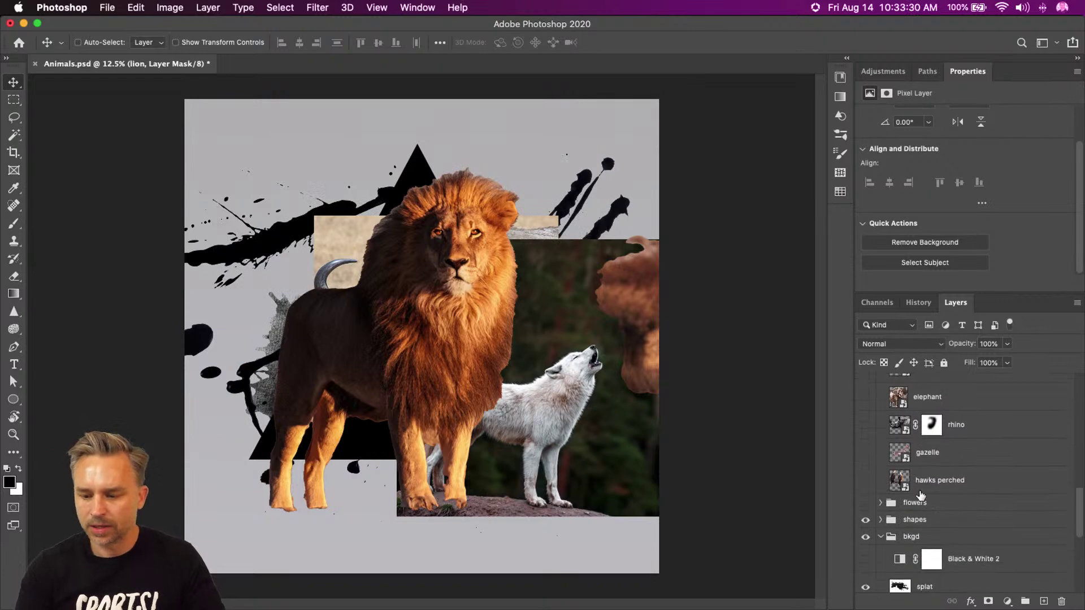
# Hide the shapes and bkgd groups as well as the wolf and water buffalo layers, leaving only the lion cutout.
pyautogui.click(866, 521)
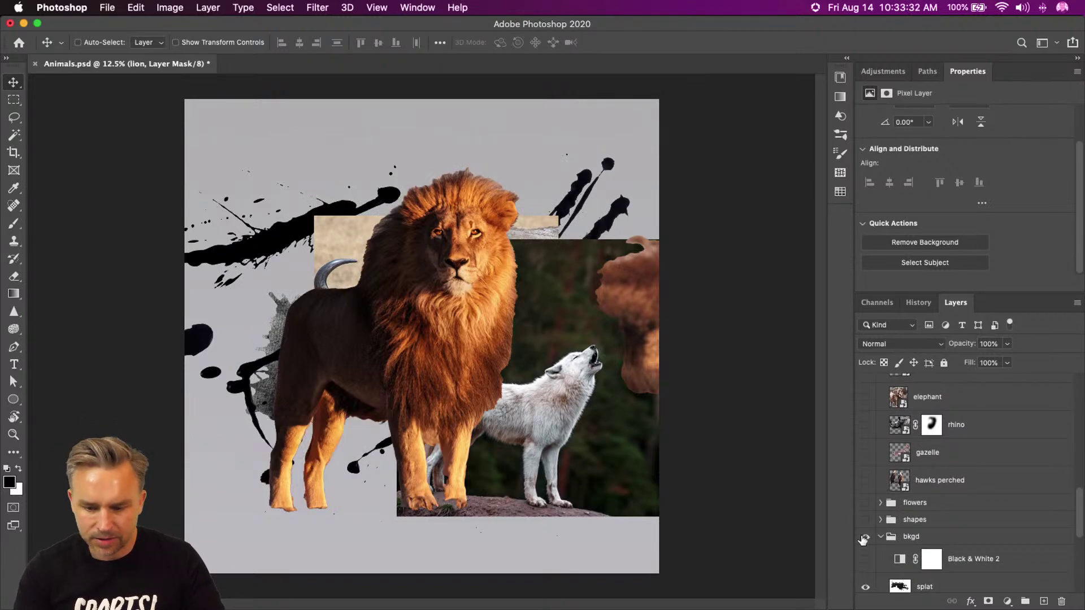
pyautogui.click(866, 538)
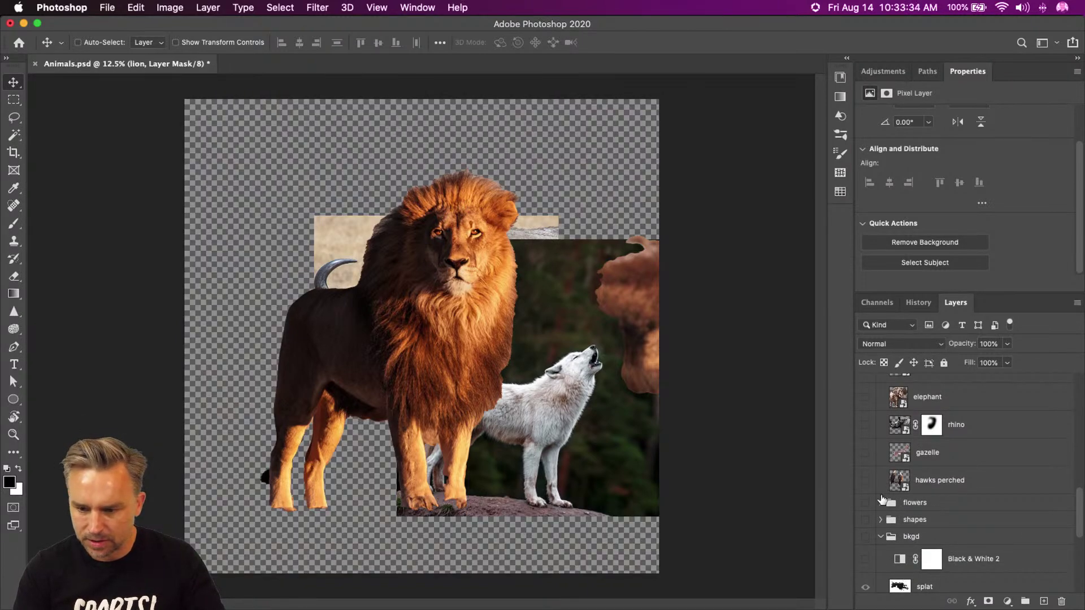
pyautogui.doubleClick(1025, 74)
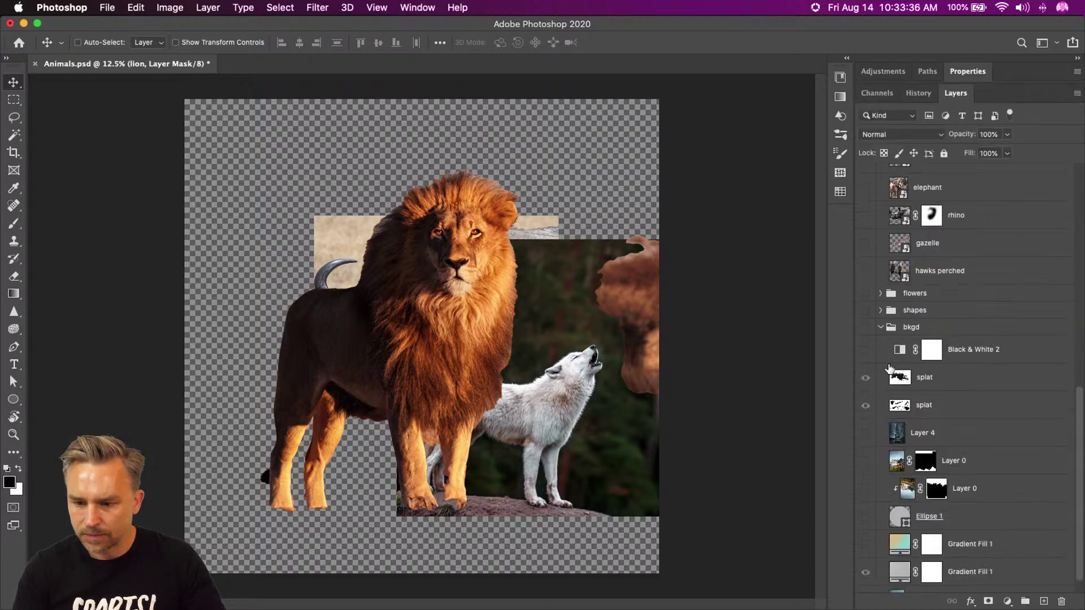
pyautogui.scroll(5, 889, 369)
pyautogui.scroll(5, 894, 354)
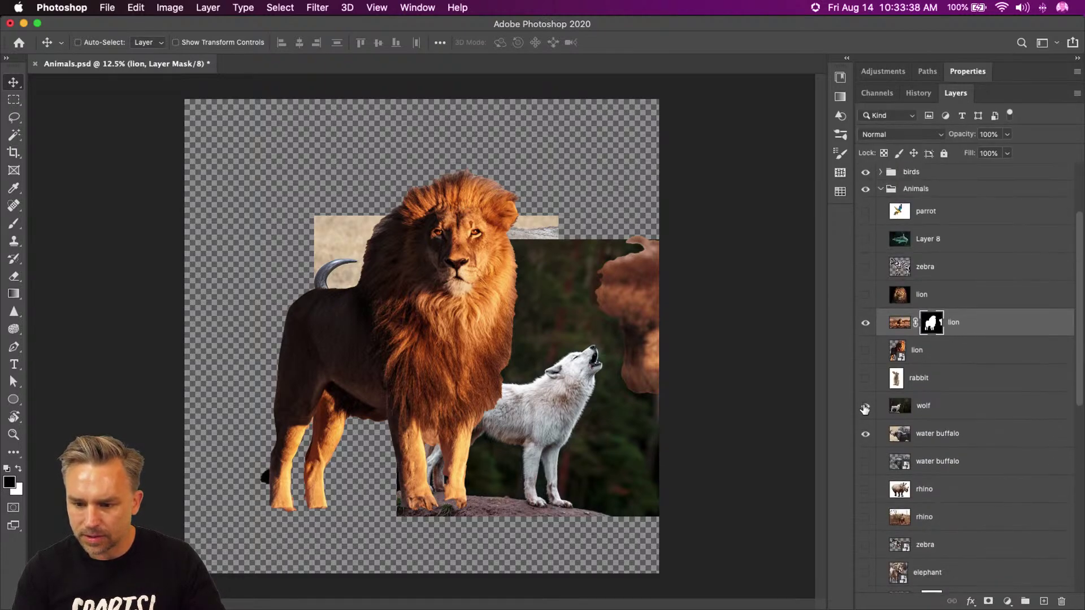
pyautogui.moveTo(864, 407); pyautogui.dragTo(862, 444)
# Marquee-select the leftover background patch beside the lion and fill it with black on the lion's layer mask at 100% opacity.
pyautogui.press('super+equal')
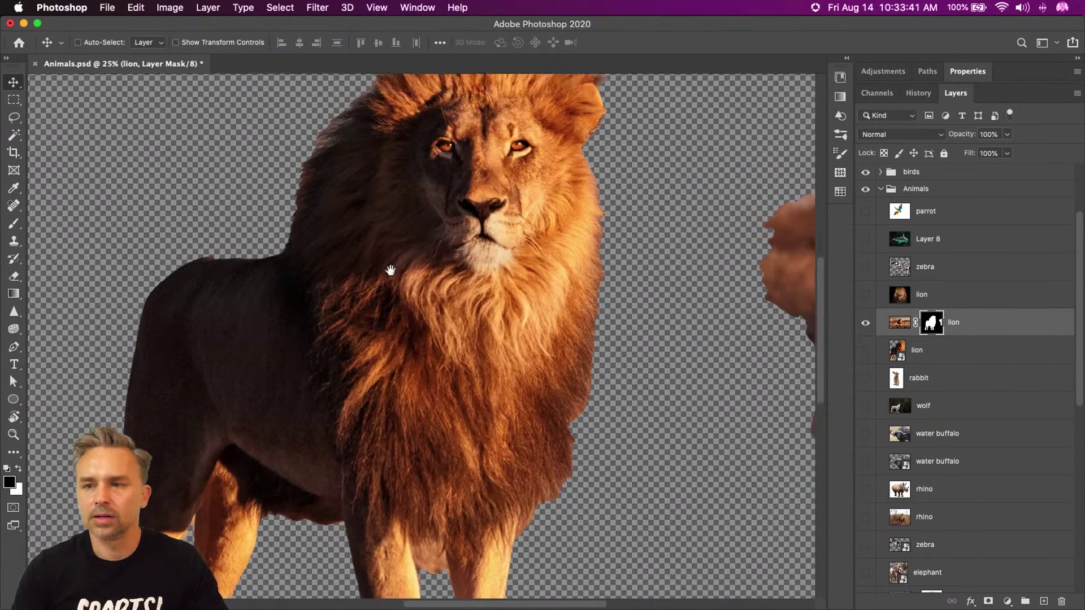
pyautogui.moveTo(387, 271); pyautogui.dragTo(196, 293)
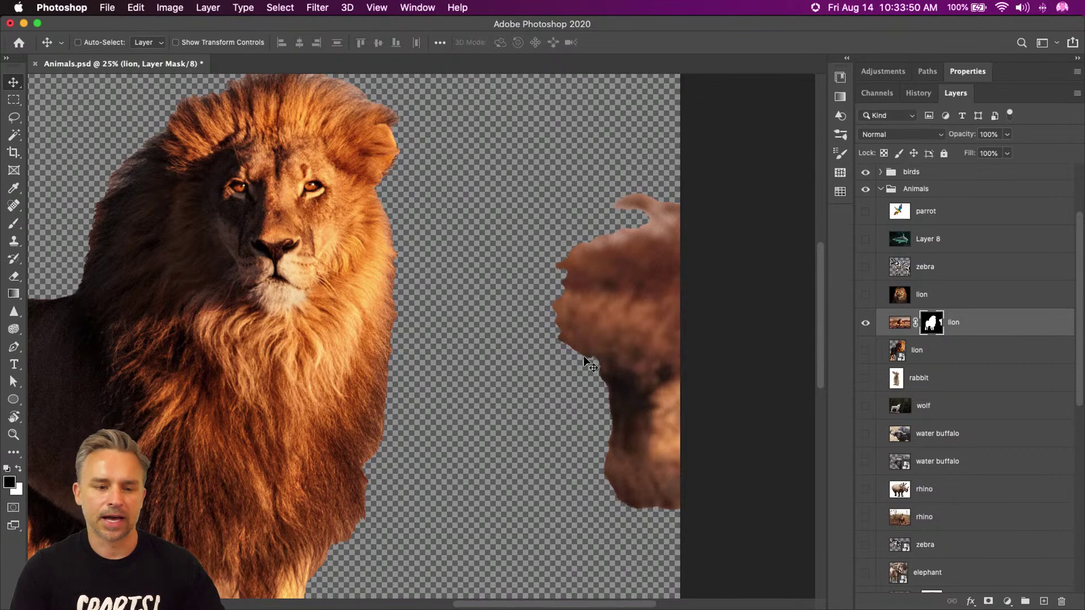
pyautogui.moveTo(157, 178); pyautogui.dragTo(375, 253)
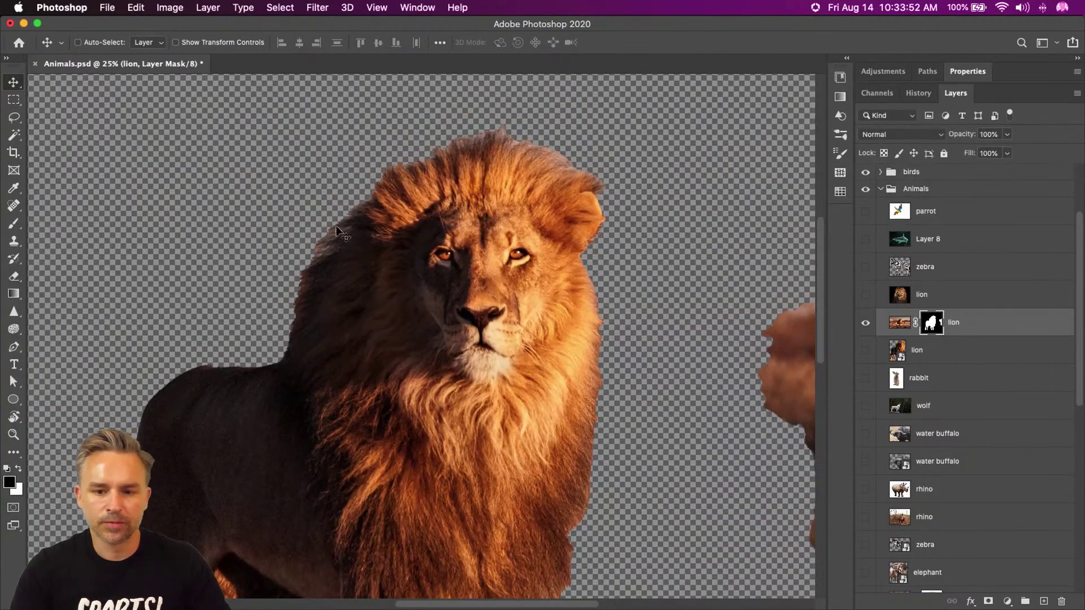
pyautogui.moveTo(566, 294); pyautogui.dragTo(347, 226)
pyautogui.click(9, 102)
pyautogui.moveTo(497, 114); pyautogui.dragTo(753, 528)
pyautogui.hotkey('shift', 'BackSpace')
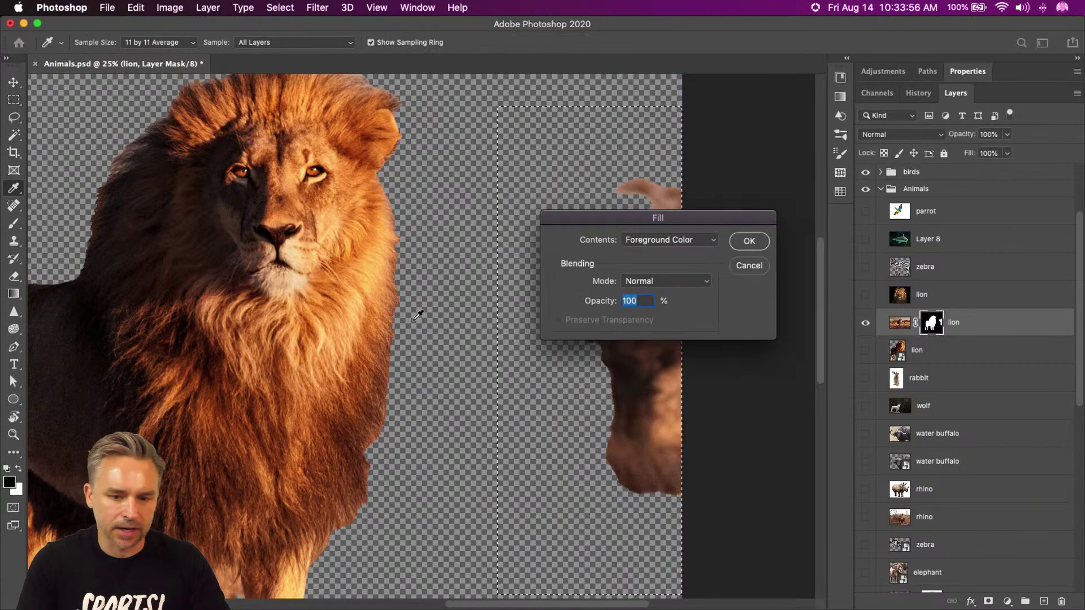
pyautogui.press('Return')
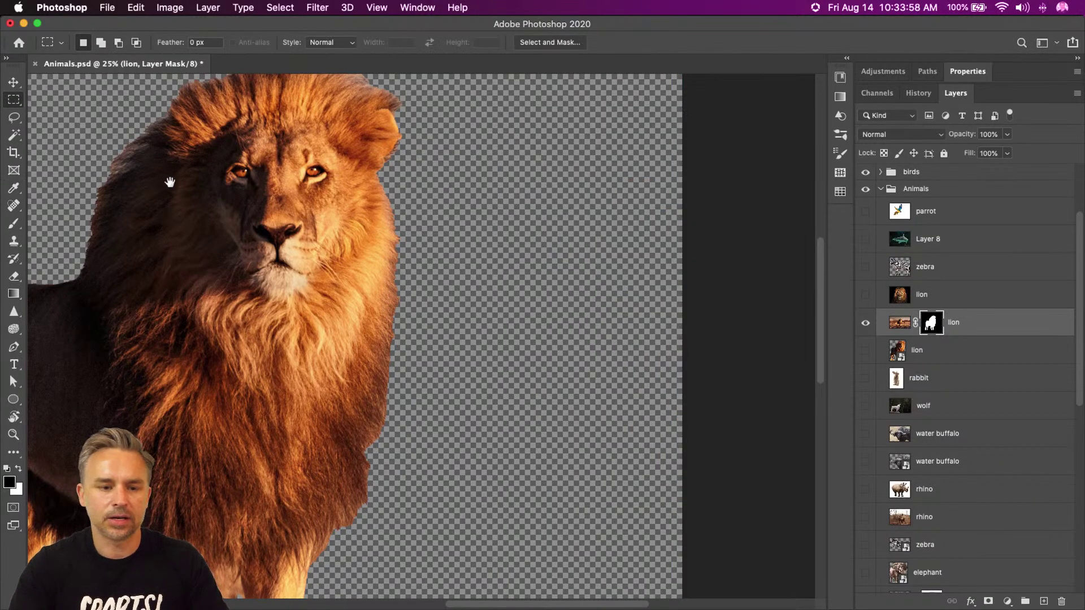
pyautogui.moveTo(165, 177); pyautogui.dragTo(382, 259)
pyautogui.press('super+h')
pyautogui.press('super+minus')
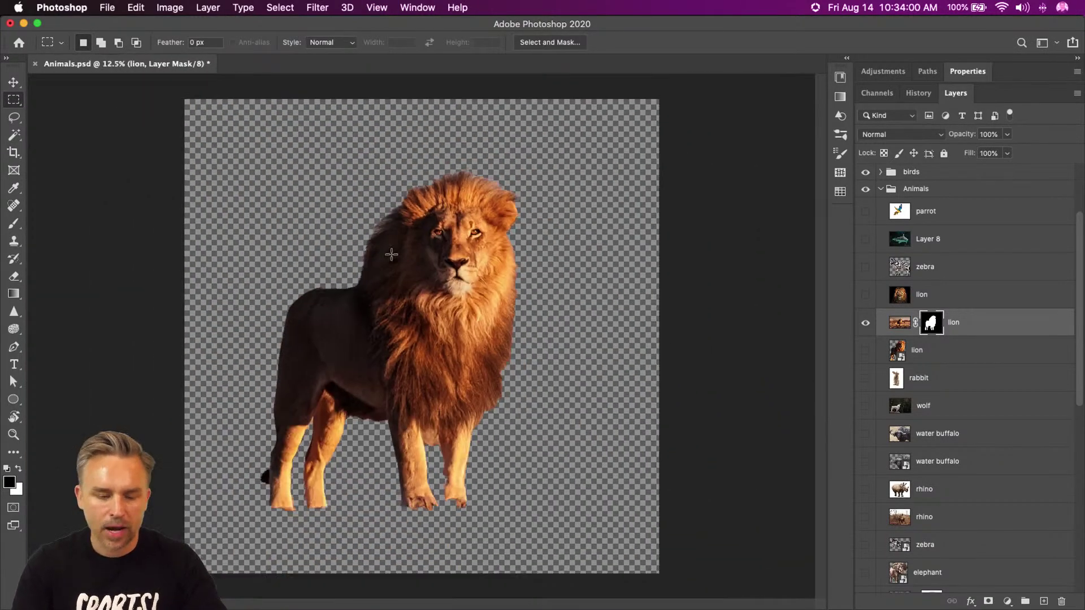
# Try moving the lion cutout across the canvas, and undo the move.
pyautogui.click(12, 84)
pyautogui.moveTo(164, 197); pyautogui.dragTo(78, 229)
pyautogui.moveTo(521, 338); pyautogui.dragTo(659, 226)
pyautogui.press('super+z')
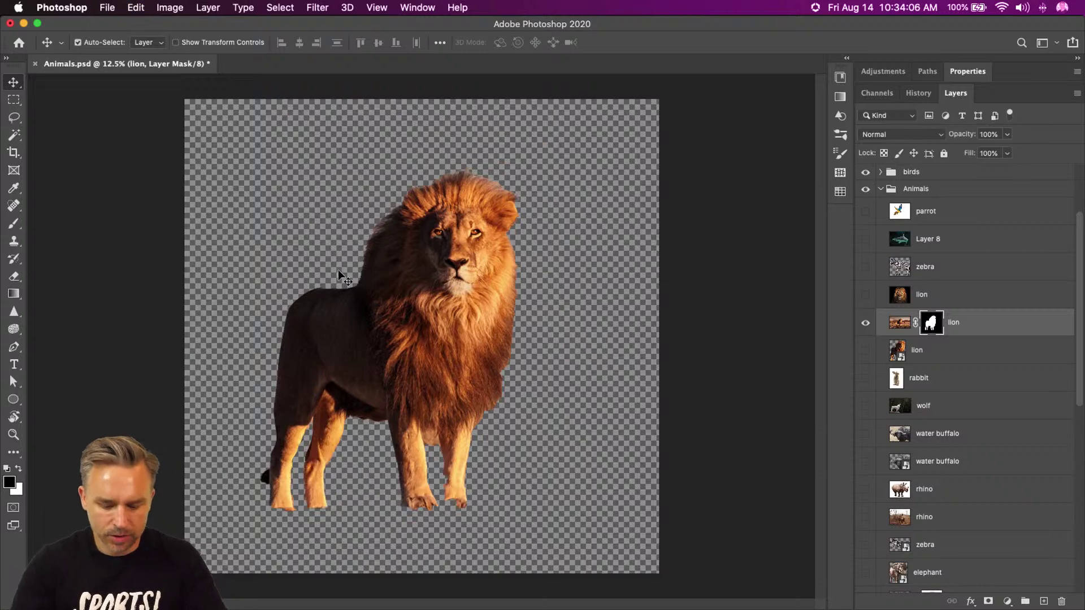
# Open the lion's layer mask in the Select and Mask workspace.
pyautogui.press('super+plus')
pyautogui.press('super+plus')
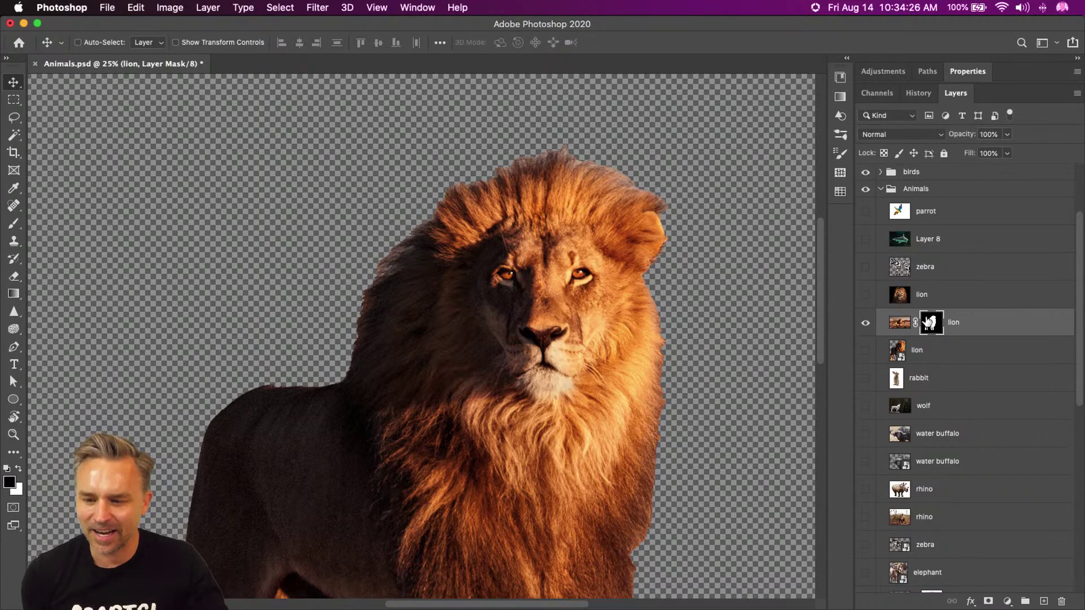
pyautogui.doubleClick(931, 322)
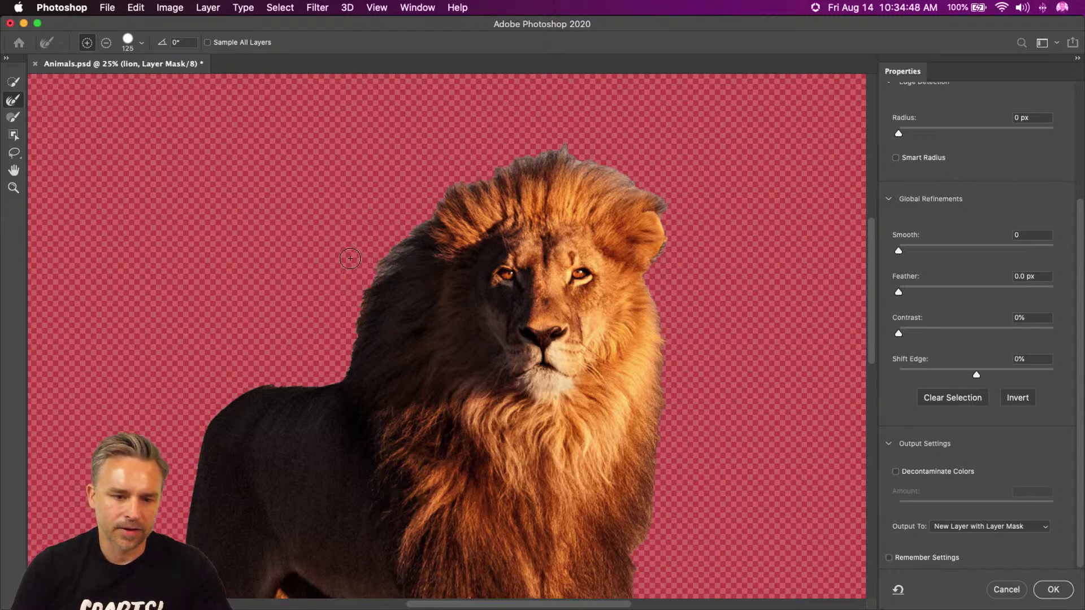
# Enlarge the Refine Edge brush to 200 px and paint around the outer edge of the lion's mane to recover the hair.
pyautogui.press(']')
pyautogui.press(']')
pyautogui.press(']')
pyautogui.moveTo(340, 313)
pyautogui.mouseDown()
pyautogui.moveTo(394, 236)
pyautogui.moveTo(448, 191)
pyautogui.moveTo(538, 153)
pyautogui.moveTo(584, 155)
pyautogui.moveTo(658, 197)
pyautogui.moveTo(669, 221)
pyautogui.moveTo(657, 279)
pyautogui.moveTo(670, 459)
pyautogui.mouseUp()
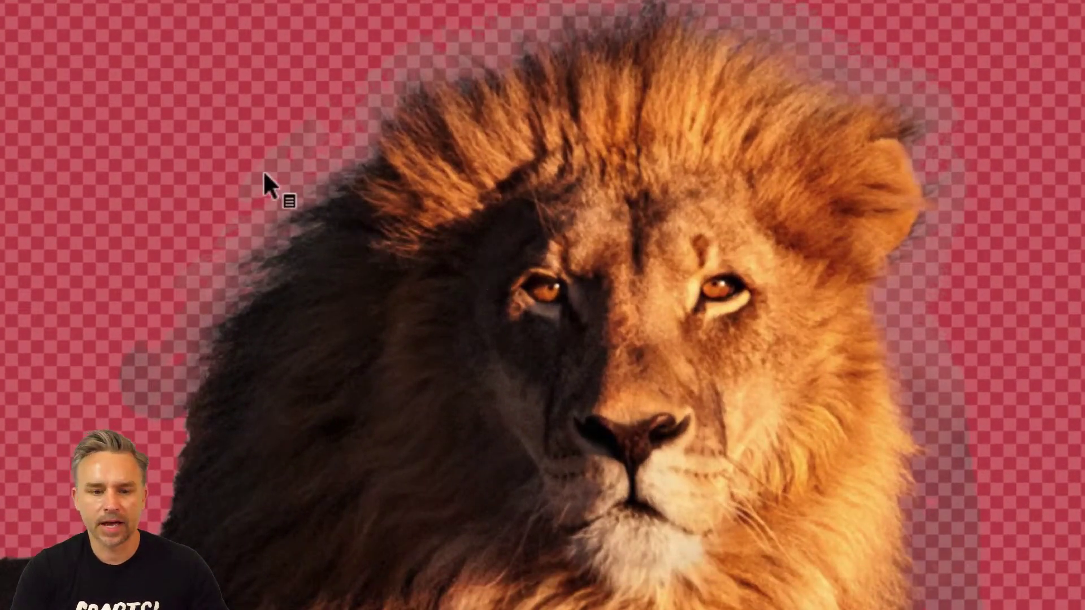
pyautogui.rightClick(309, 320)
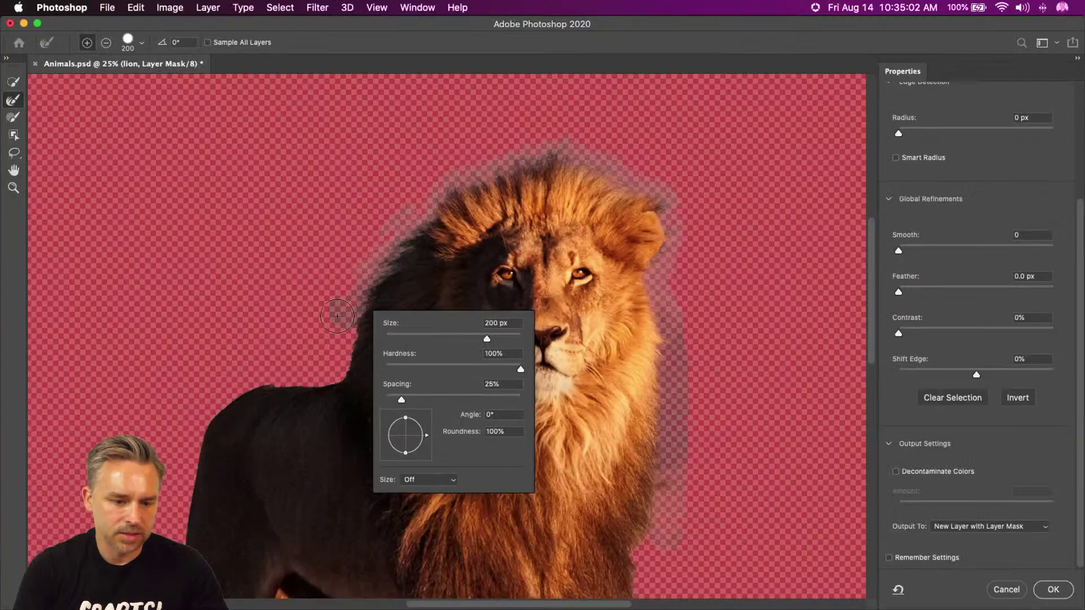
pyautogui.click(351, 321)
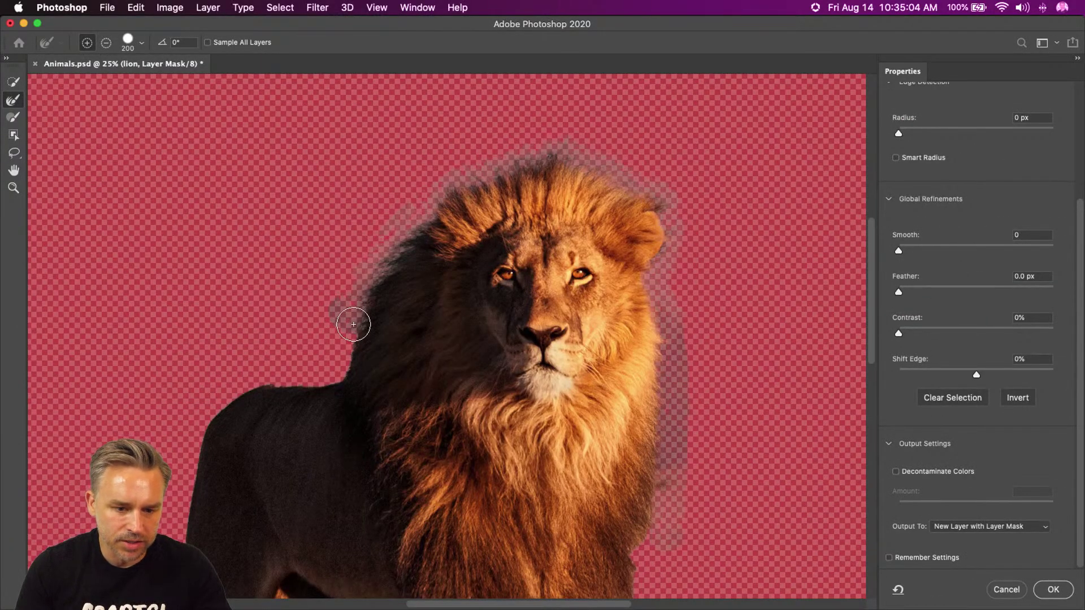
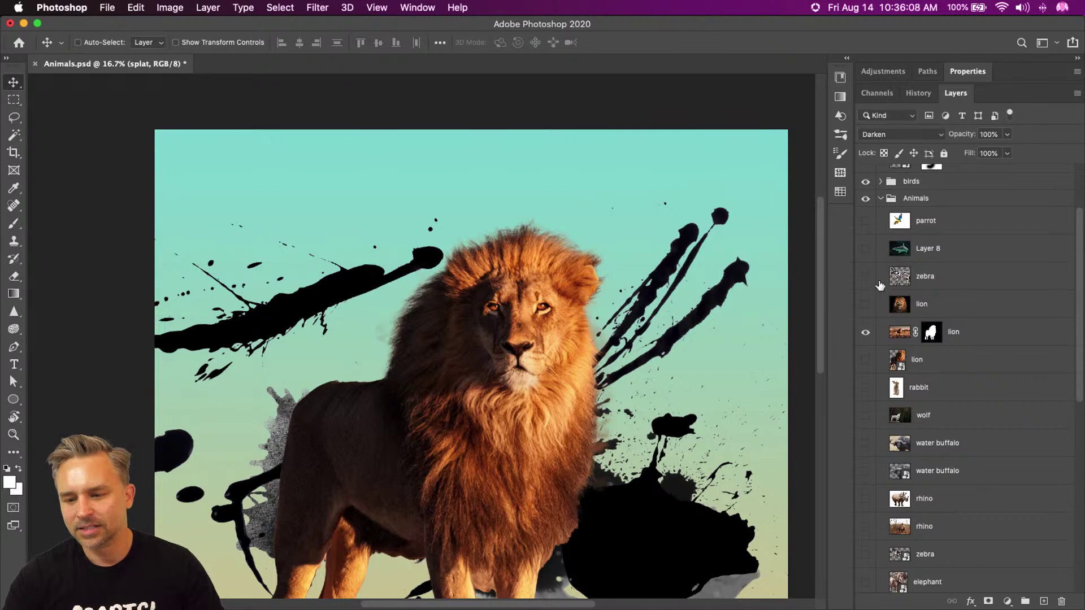
# Show the color water buffalo photo layer and hide the masked lion layer.
pyautogui.scroll(-3, 876, 254)
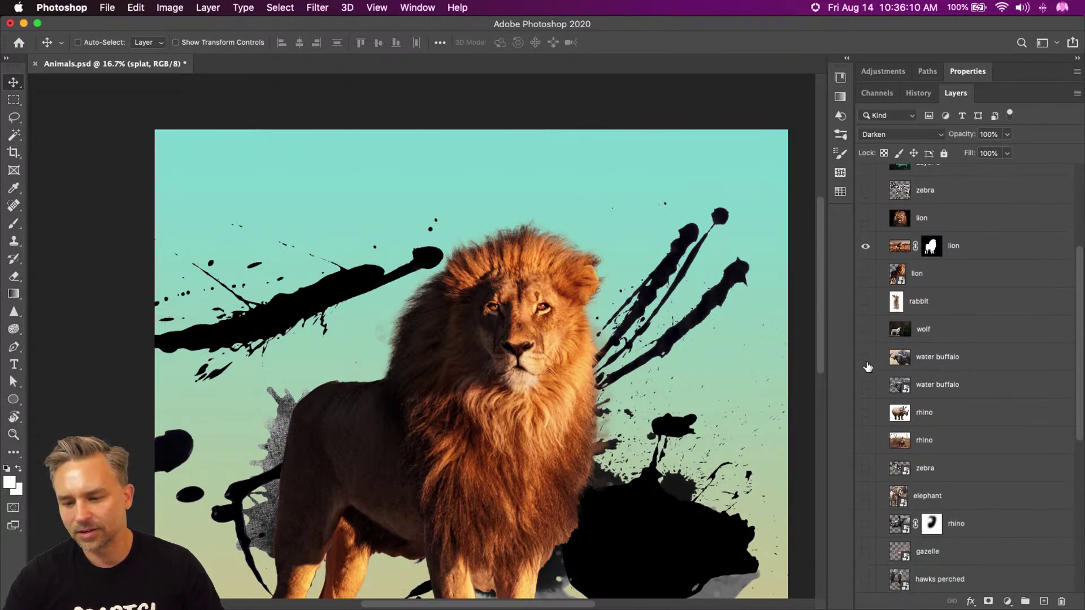
pyautogui.click(867, 364)
pyautogui.click(866, 247)
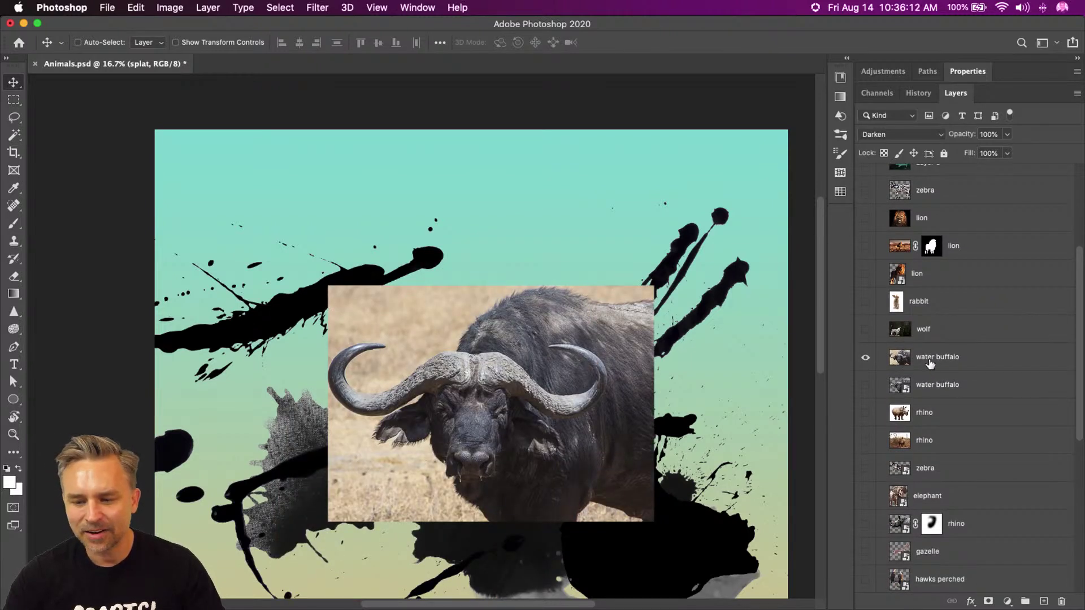
# Remove the background from the color water buffalo photo layer with the Remove Background quick action.
pyautogui.click(930, 363)
pyautogui.press('super+equal')
pyautogui.press('super+equal')
pyautogui.press('super+equal')
pyautogui.moveTo(328, 492); pyautogui.dragTo(236, 278)
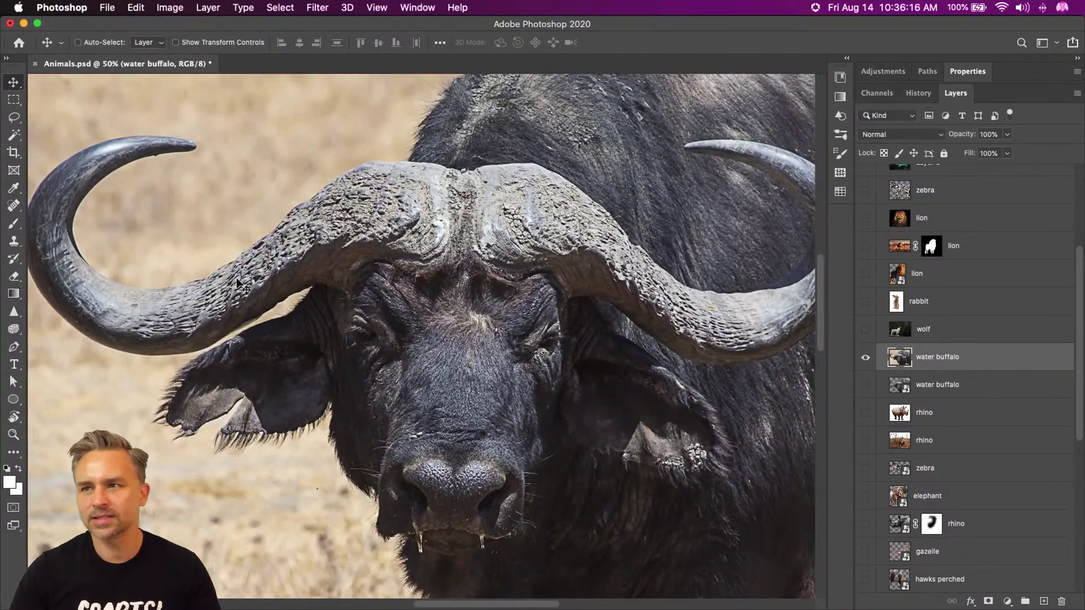
pyautogui.press('super+minus')
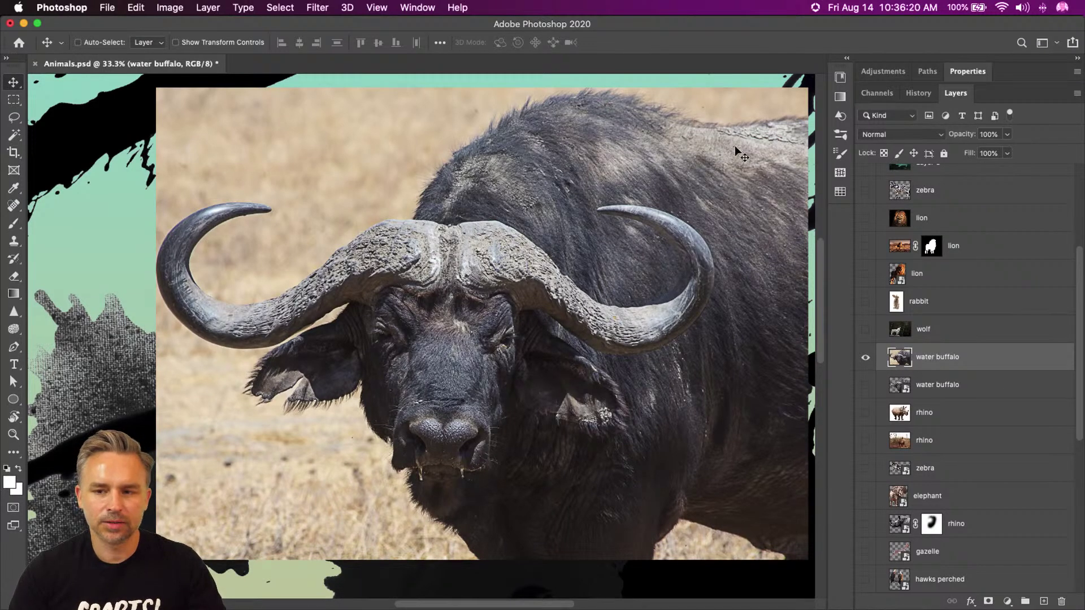
pyautogui.click(971, 71)
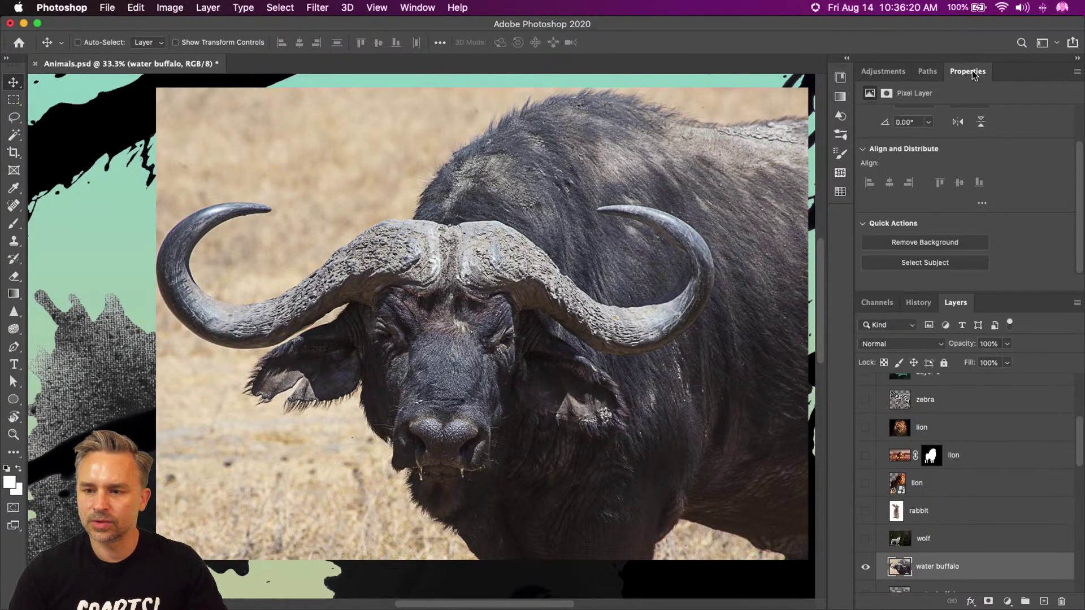
pyautogui.click(927, 243)
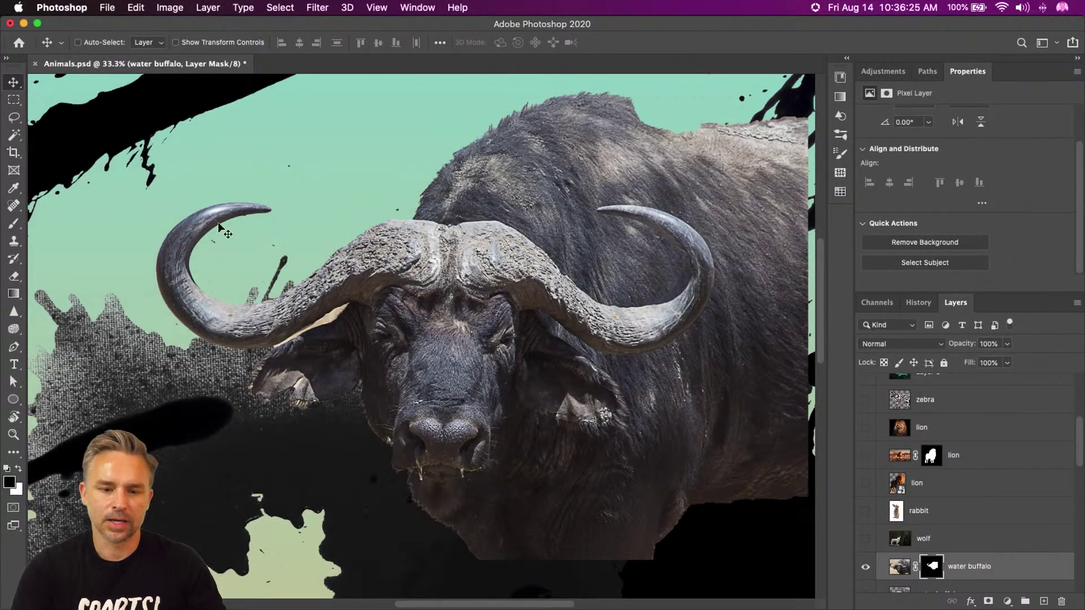
# Hide the black splat layers in the bkgd group so only the gradient is behind the water buffalo.
pyautogui.moveTo(520, 325); pyautogui.dragTo(476, 301)
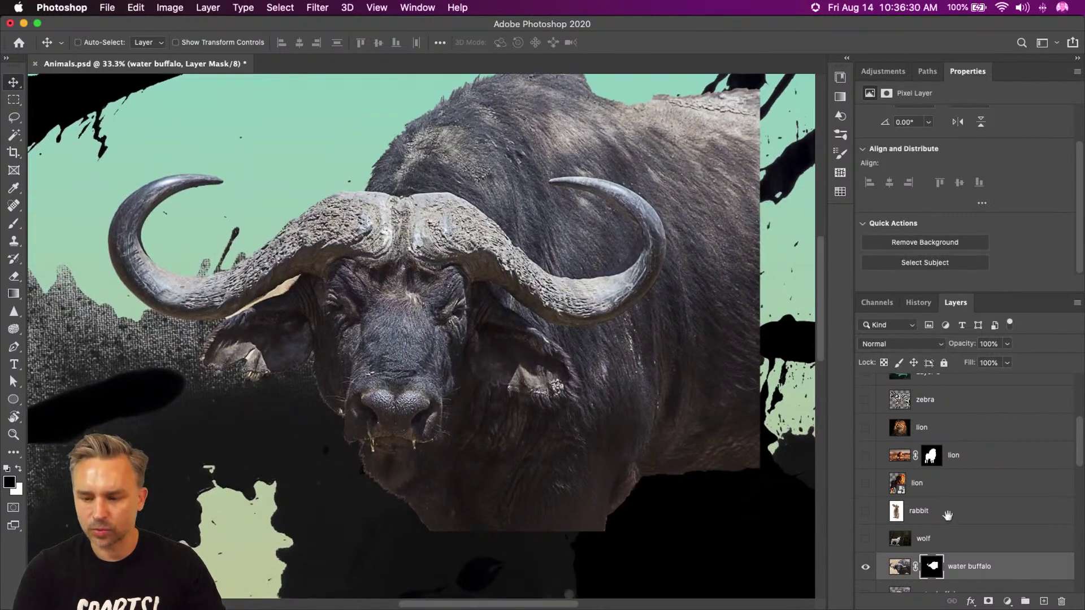
pyautogui.scroll(-10, 1005, 530)
pyautogui.click(867, 386)
pyautogui.scroll(3, 876, 398)
pyautogui.click(866, 435)
pyautogui.moveTo(315, 216); pyautogui.dragTo(295, 281)
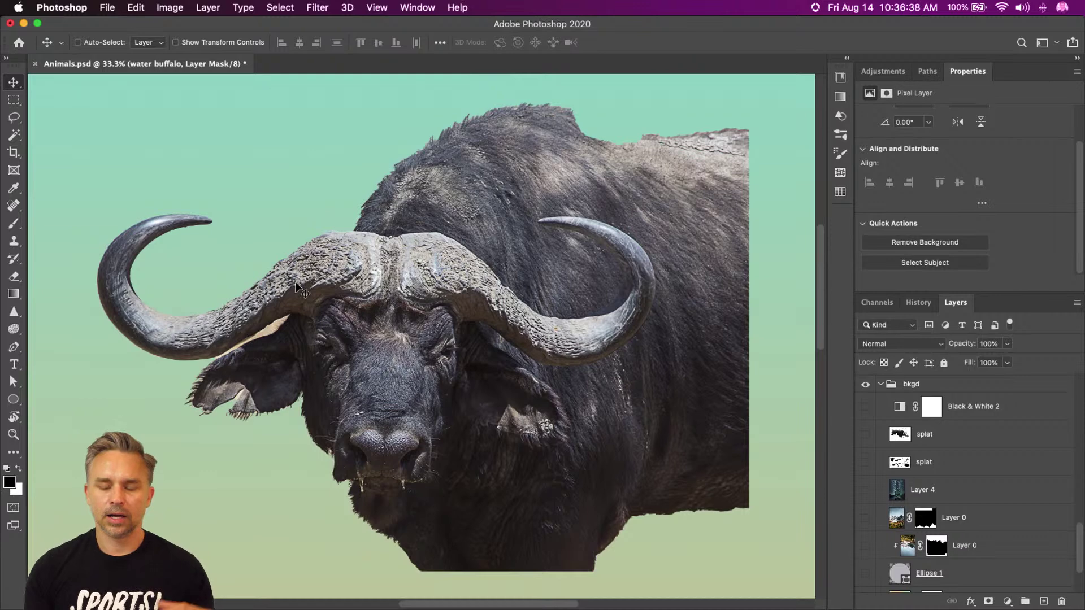
# Open the water buffalo's layer mask in Select and Mask and paint the Refine Edge brush along the hairy edge of its hump.
pyautogui.doubleClick(1029, 70)
pyautogui.scroll(7, 919, 515)
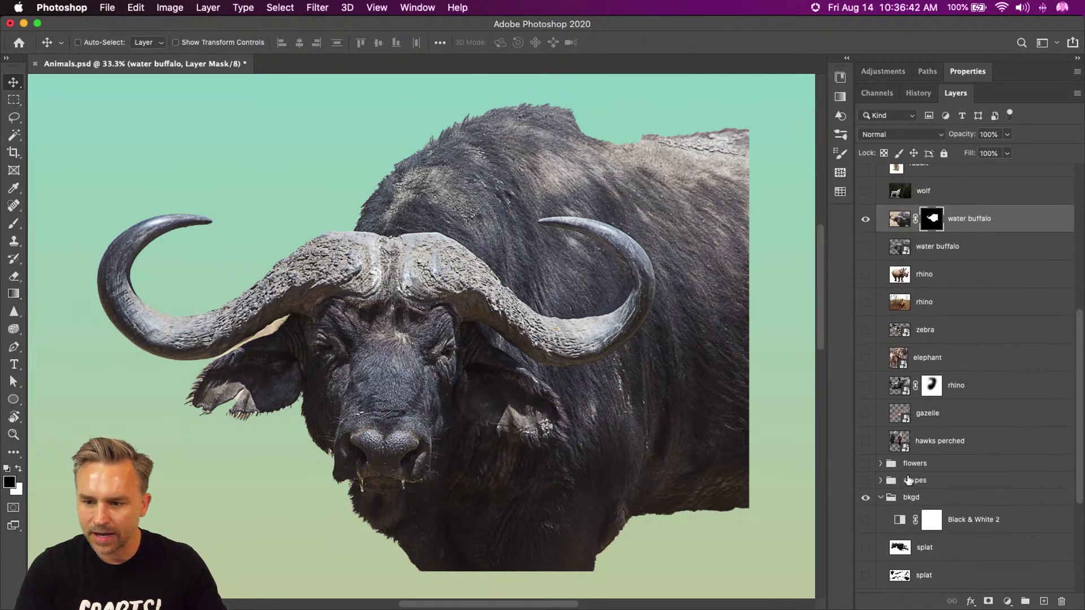
pyautogui.doubleClick(932, 219)
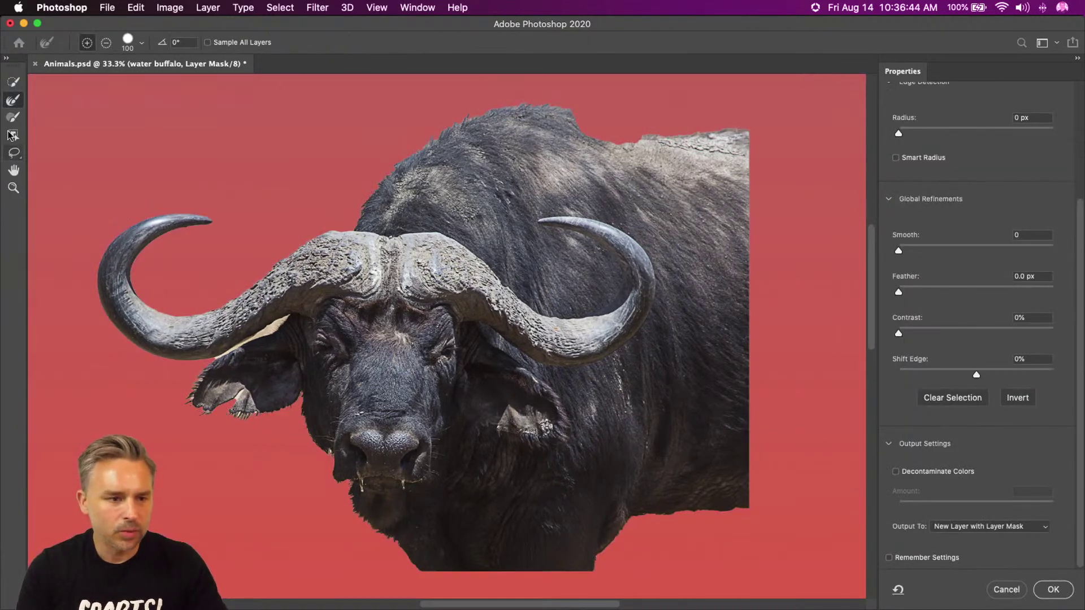
pyautogui.moveTo(356, 212)
pyautogui.mouseDown()
pyautogui.moveTo(395, 164)
pyautogui.moveTo(466, 119)
pyautogui.moveTo(558, 107)
pyautogui.moveTo(587, 125)
pyautogui.mouseUp()
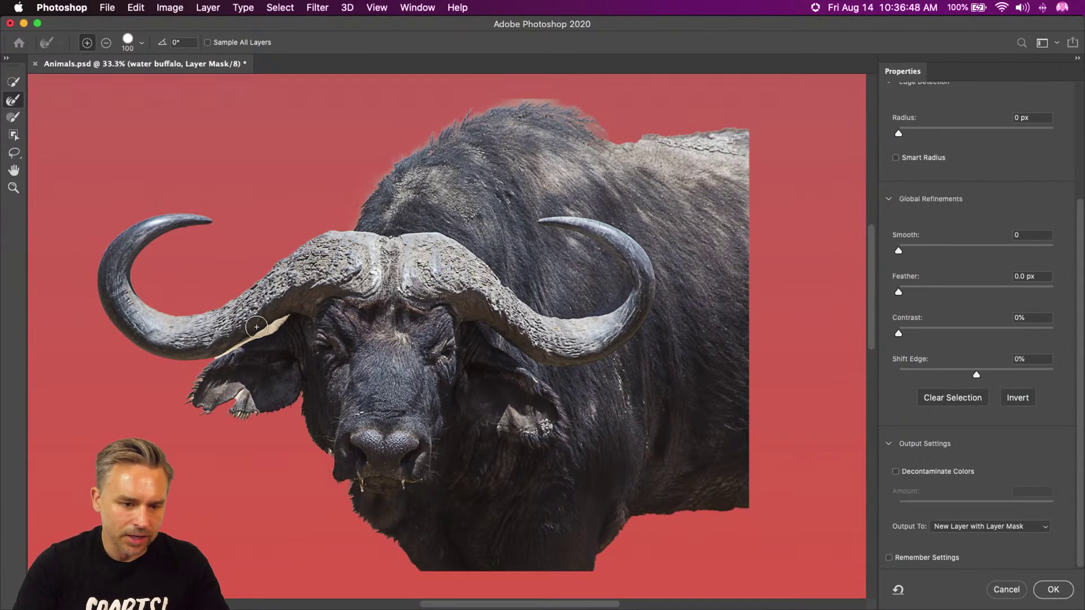
# Erase the leftover background between the horn and ear with a 25 px brush, and output to a new layer with layer mask.
pyautogui.press('[')
pyautogui.press('[')
pyautogui.press('[')
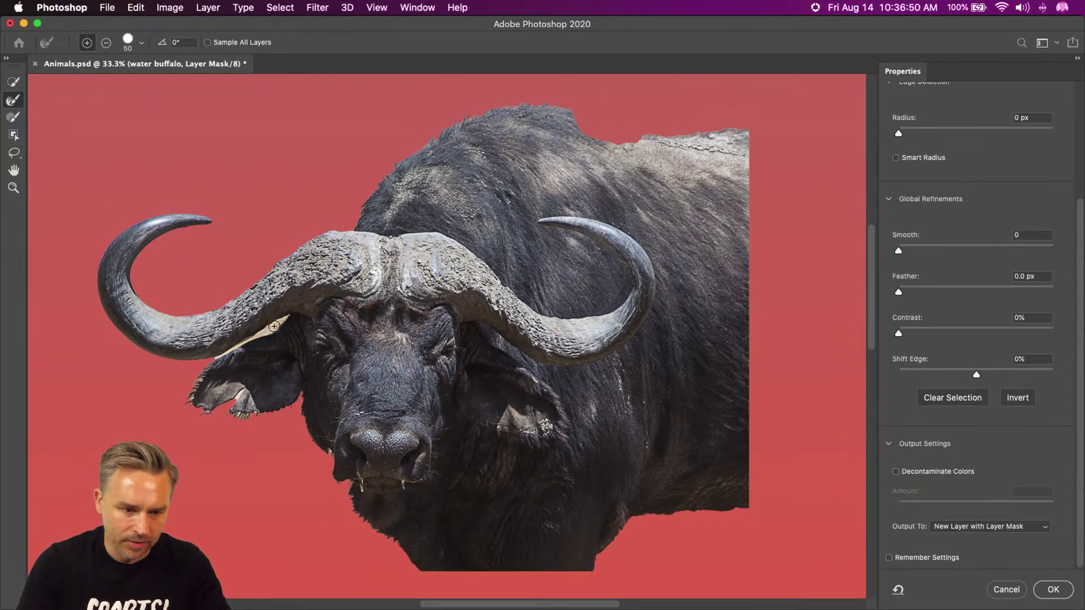
pyautogui.press('alt')
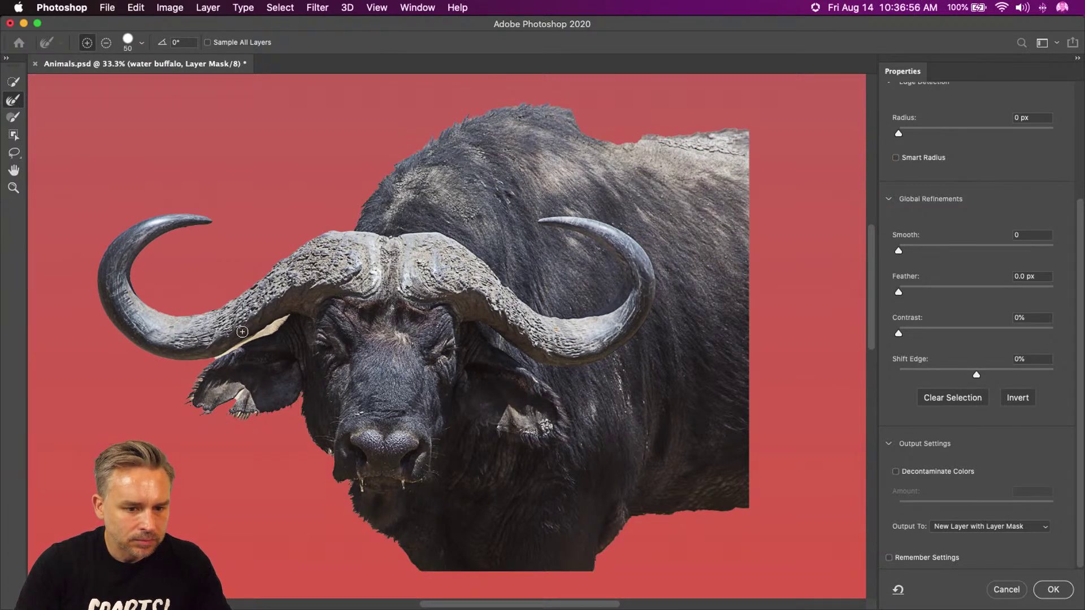
pyautogui.click(13, 118)
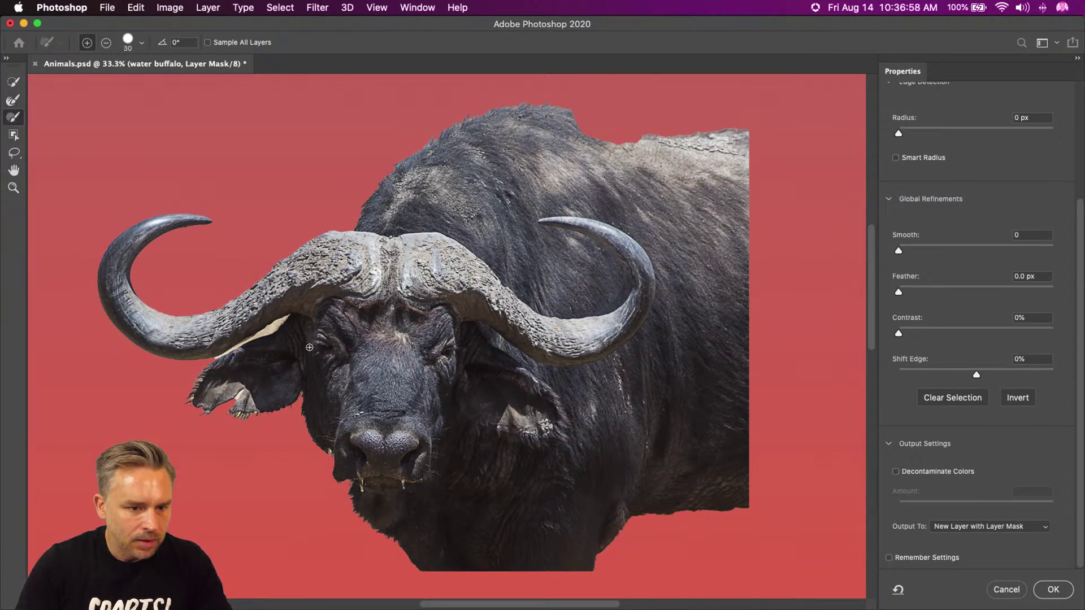
pyautogui.press('alt')
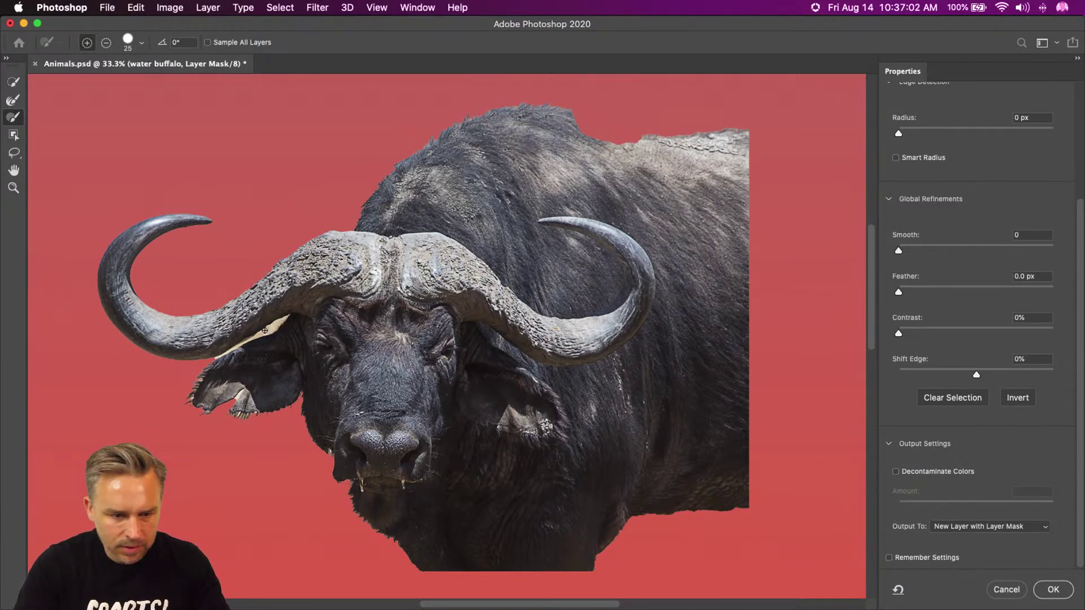
pyautogui.click(1050, 592)
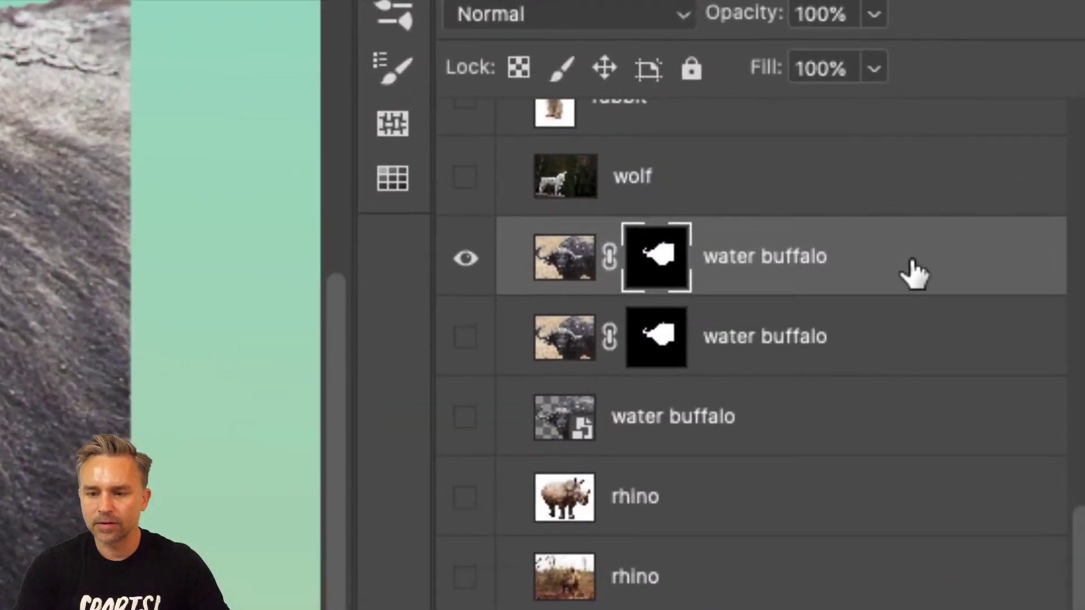
# Convert the refined water buffalo layer to a Smart Object and add a new layer mask to it.
pyautogui.rightClick(922, 262)
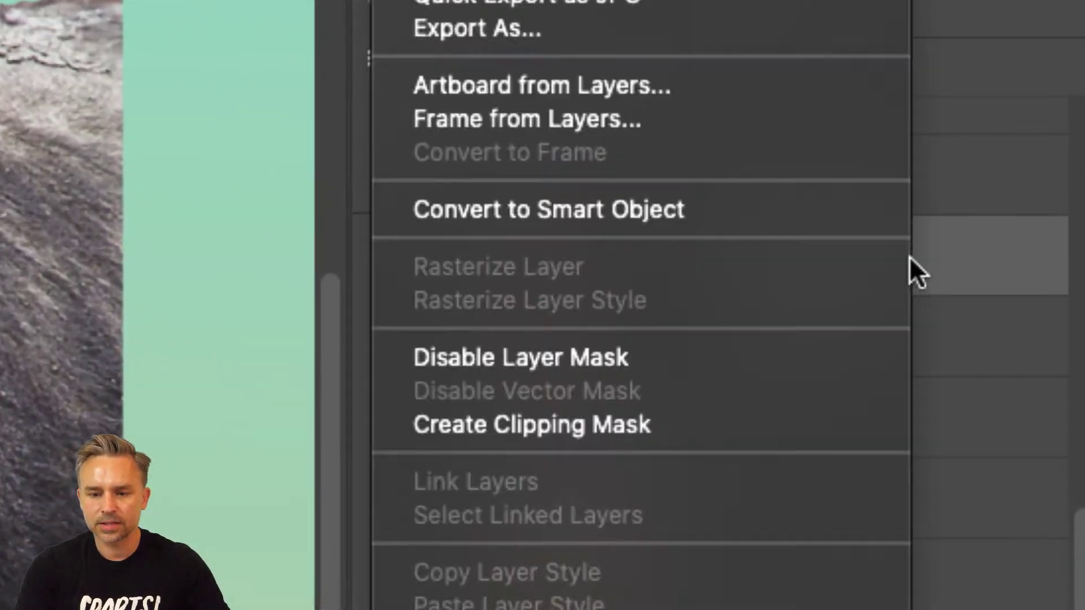
pyautogui.click(584, 213)
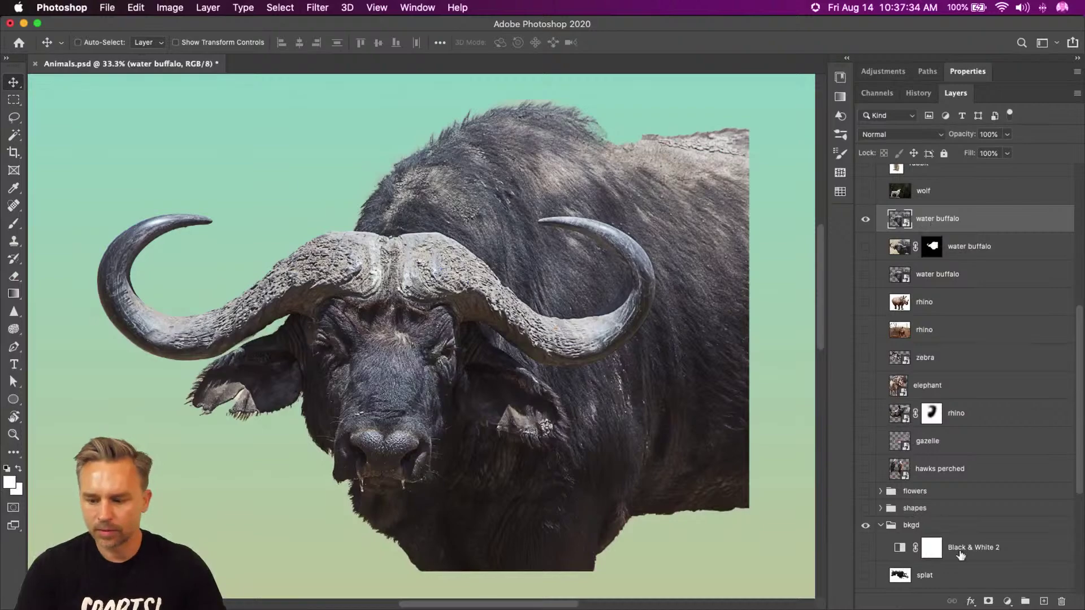
pyautogui.click(989, 602)
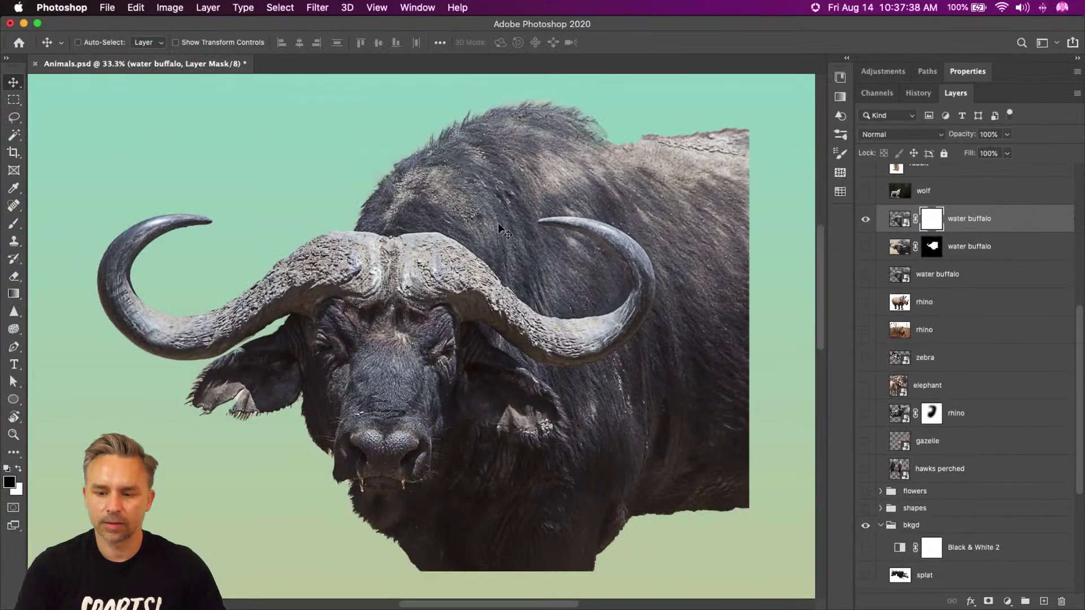
# Paint black on the new mask with a soft 1100 px brush to fade out the water buffalo's rear body and lower chest.
pyautogui.press('b')
pyautogui.moveTo(702, 151)
pyautogui.mouseDown()
pyautogui.moveTo(767, 440)
pyautogui.moveTo(407, 565)
pyautogui.mouseUp()
pyautogui.scroll(5, 279, 472)
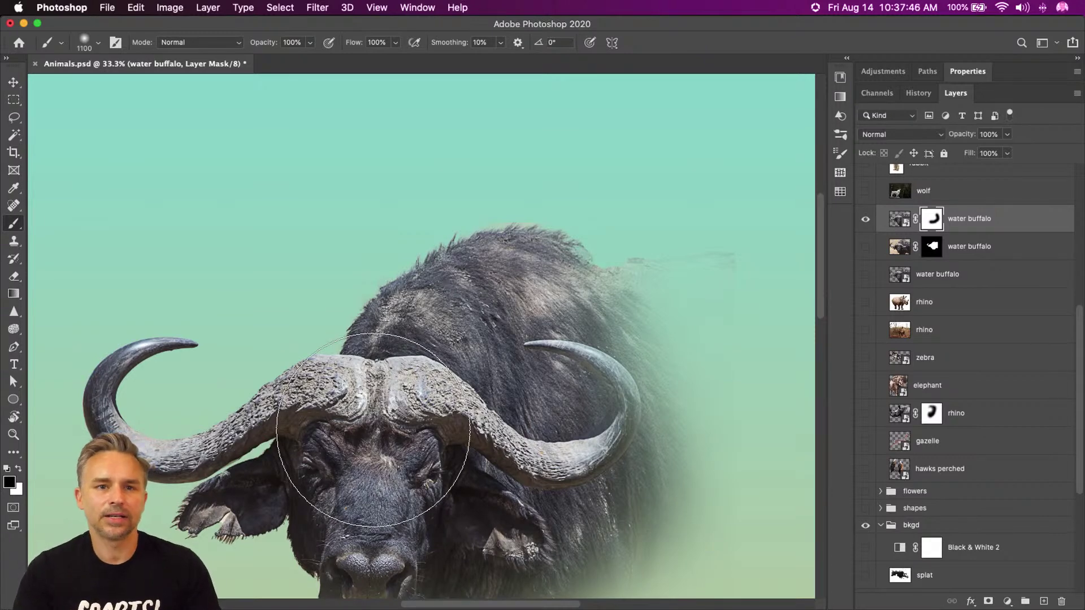
pyautogui.moveTo(360, 416); pyautogui.dragTo(377, 308)
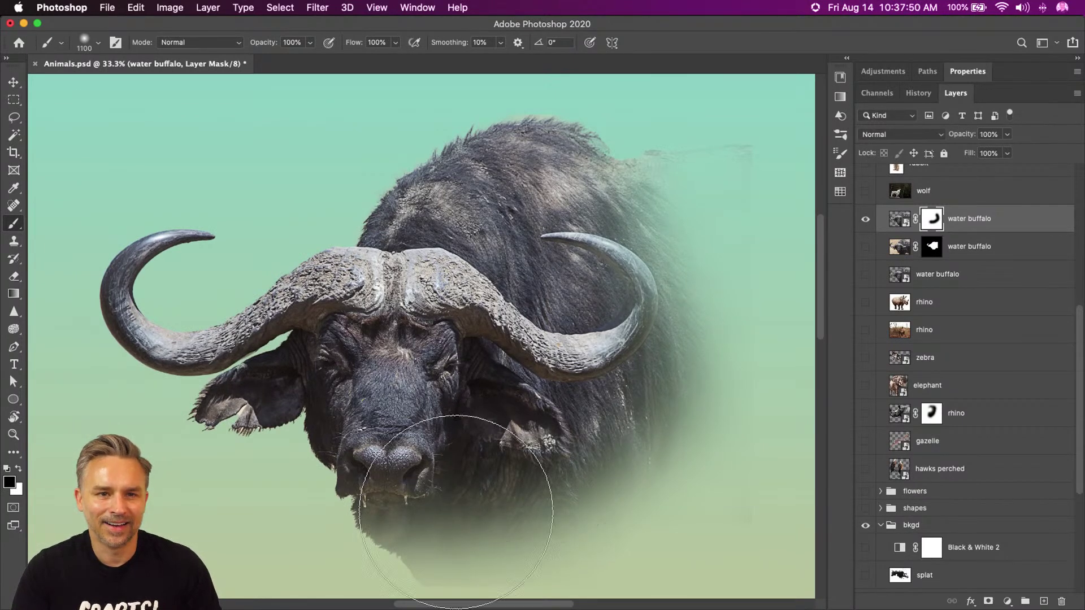
pyautogui.moveTo(314, 545); pyautogui.dragTo(463, 511)
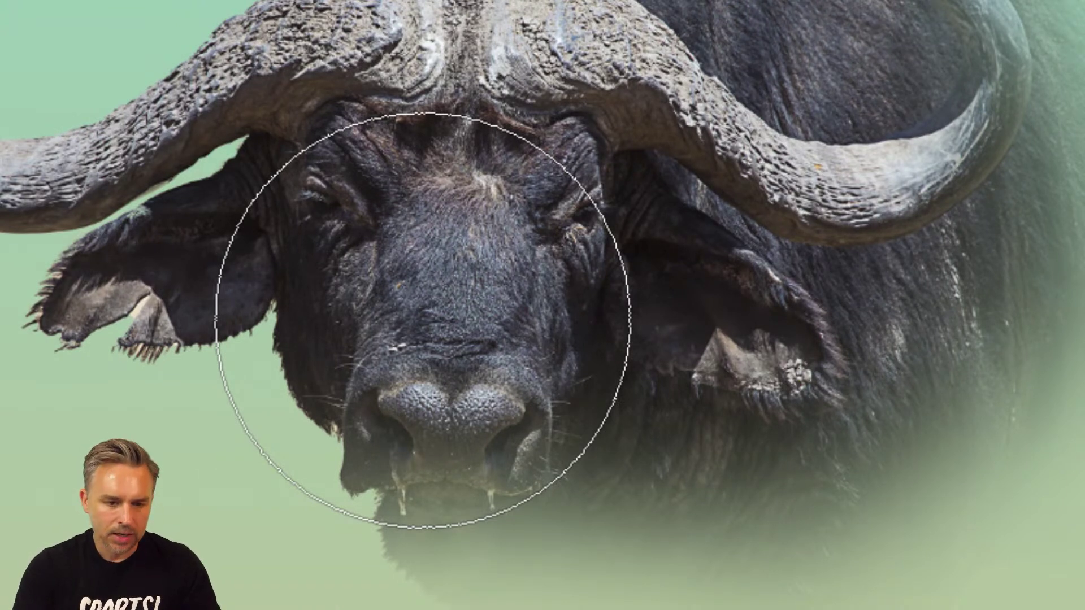
# Reduce the brush to 400 px and paint white on the mask around the water buffalo's muzzle and chin to restore them.
pyautogui.press('[')
pyautogui.press('[')
pyautogui.press('[')
pyautogui.press('[')
pyautogui.press('[')
pyautogui.moveTo(466, 418)
pyautogui.mouseDown()
pyautogui.moveTo(499, 443)
pyautogui.moveTo(383, 453)
pyautogui.moveTo(474, 356)
pyautogui.moveTo(347, 463)
pyautogui.mouseUp()
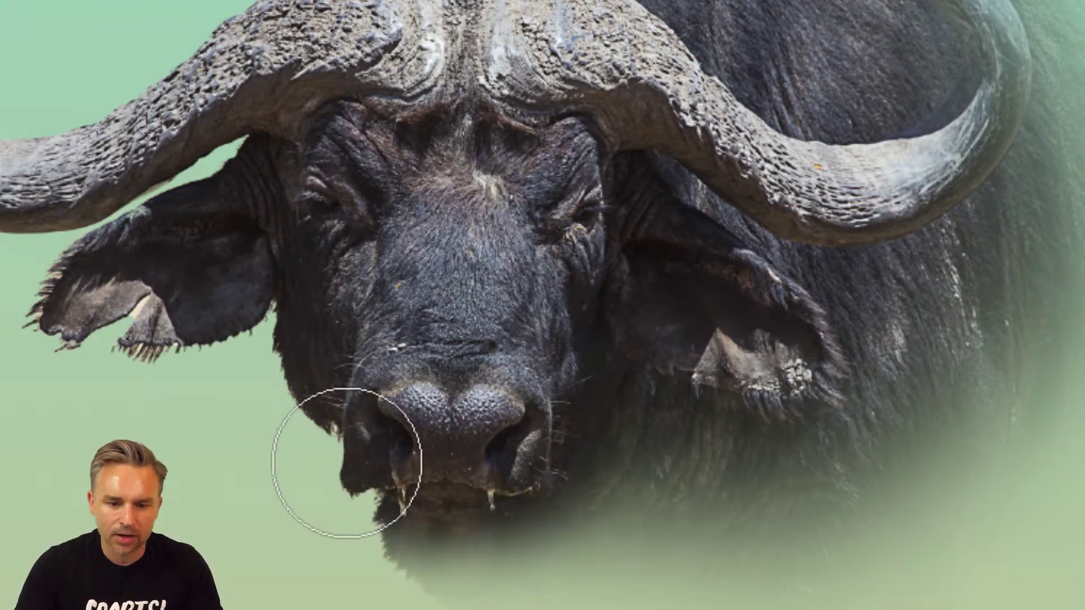
pyautogui.scroll(3, 252, 455)
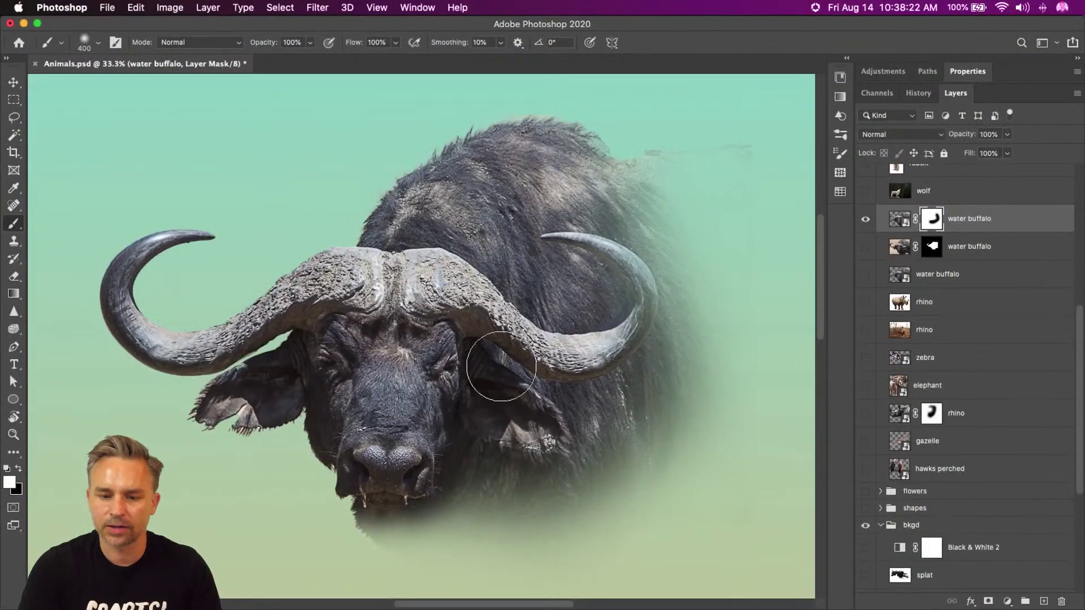
pyautogui.click(899, 226)
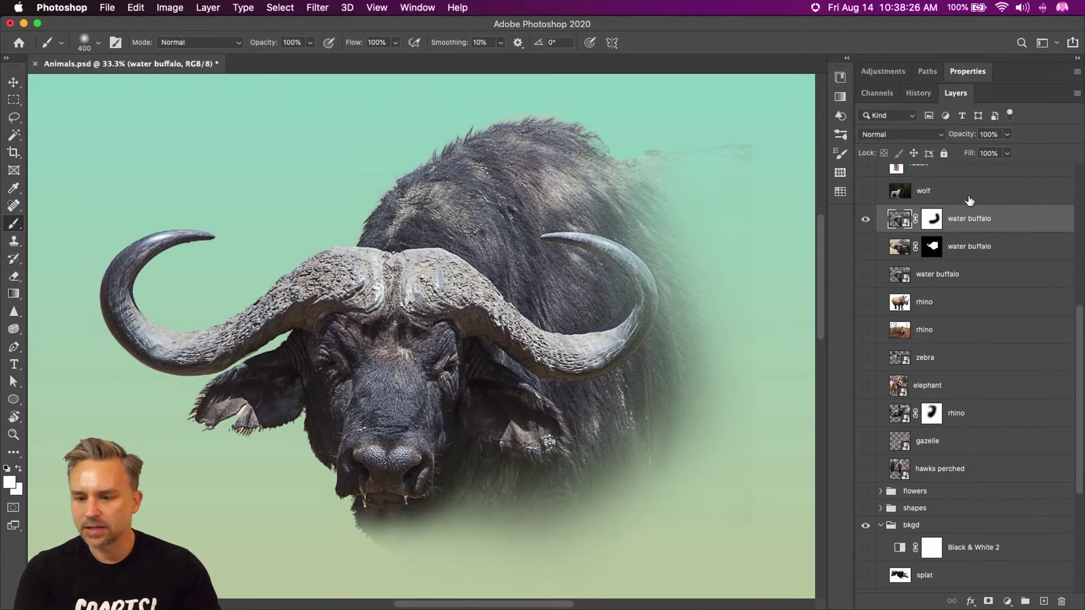
# Show the shark photo on Layer 8 and move it over the water buffalo's face.
pyautogui.scroll(3, 985, 226)
pyautogui.scroll(7, 985, 226)
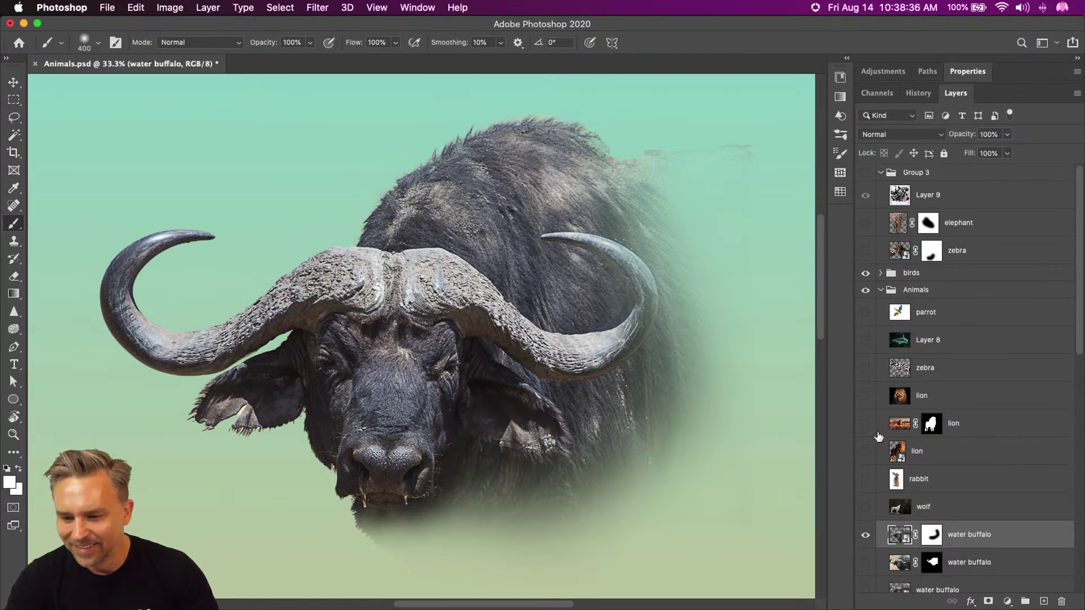
pyautogui.click(866, 340)
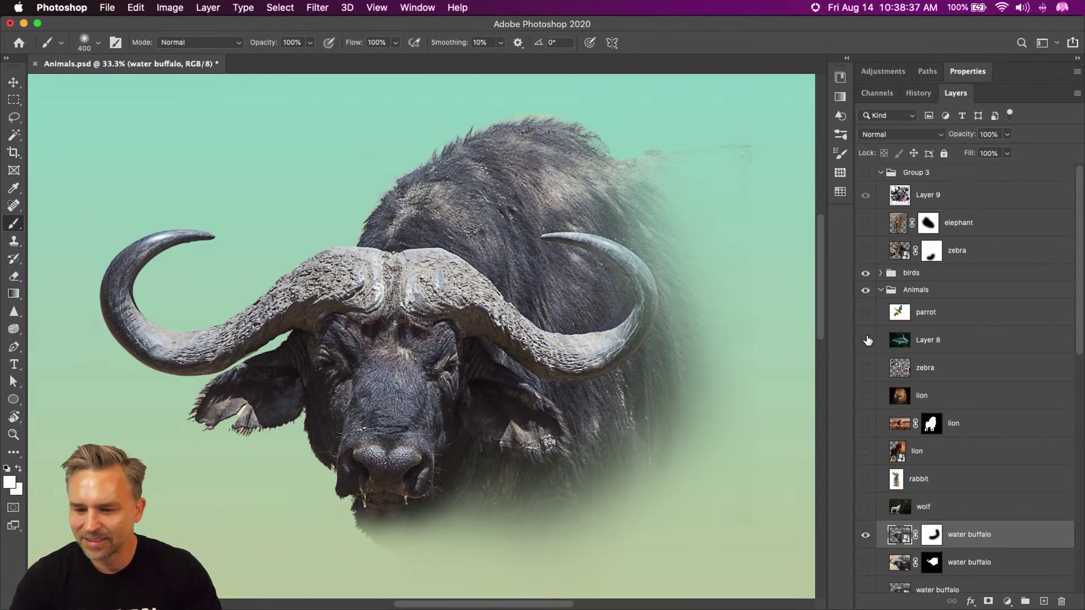
pyautogui.click(939, 340)
pyautogui.click(13, 82)
pyautogui.moveTo(265, 565); pyautogui.dragTo(364, 243)
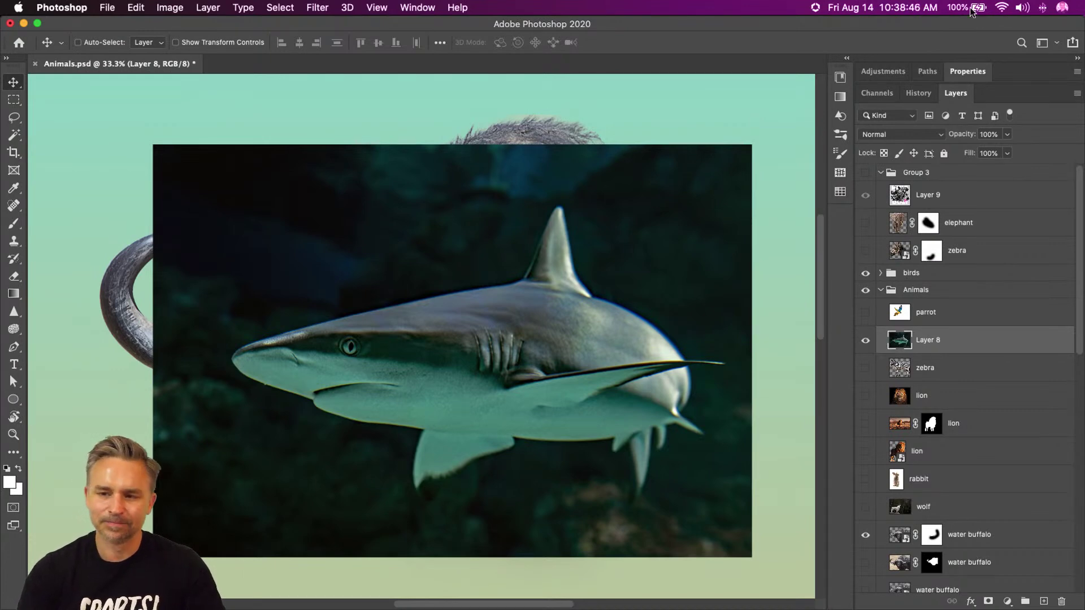
# Remove the background from the shark layer with the Remove Background quick action.
pyautogui.click(969, 71)
pyautogui.scroll(-3, 939, 226)
pyautogui.click(925, 242)
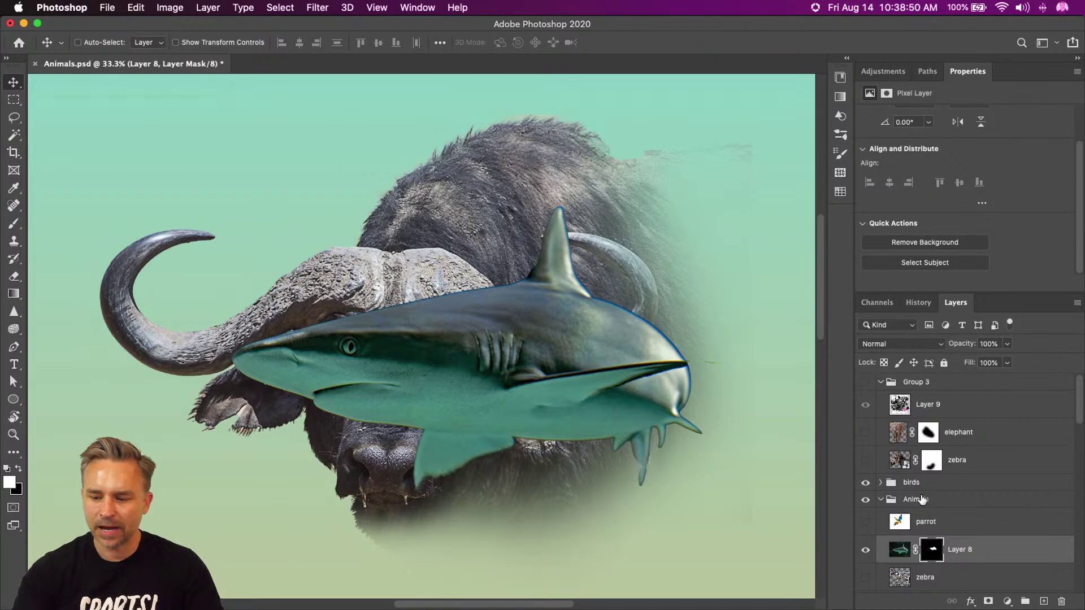
# Convert the masked shark layer to a Smart Object and move it down below the water buffalo's face.
pyautogui.doubleClick(1012, 71)
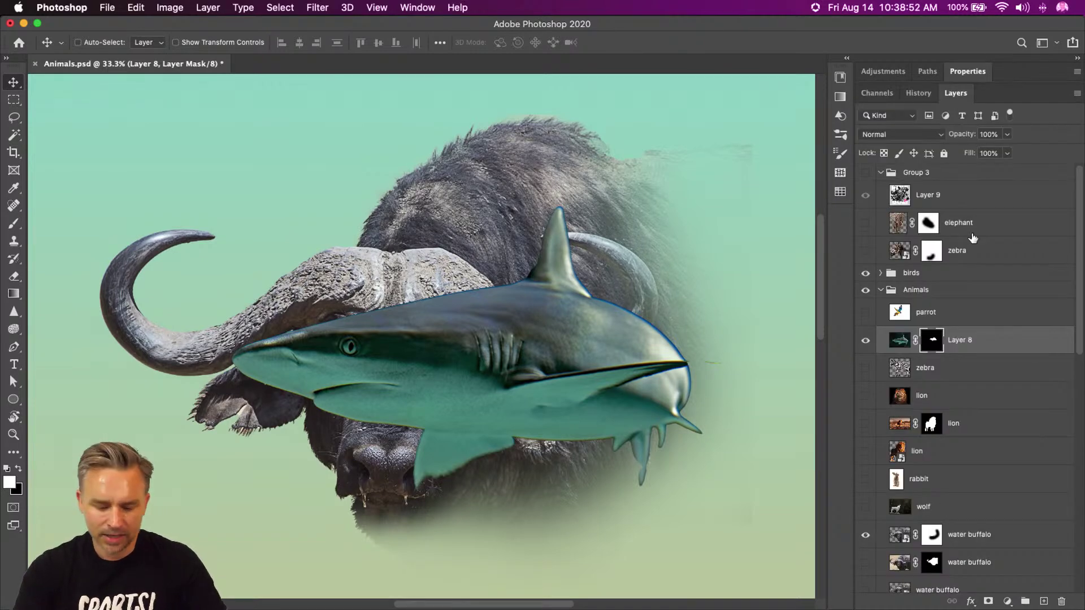
pyautogui.press('super+shift+o')
pyautogui.moveTo(320, 267); pyautogui.dragTo(269, 452)
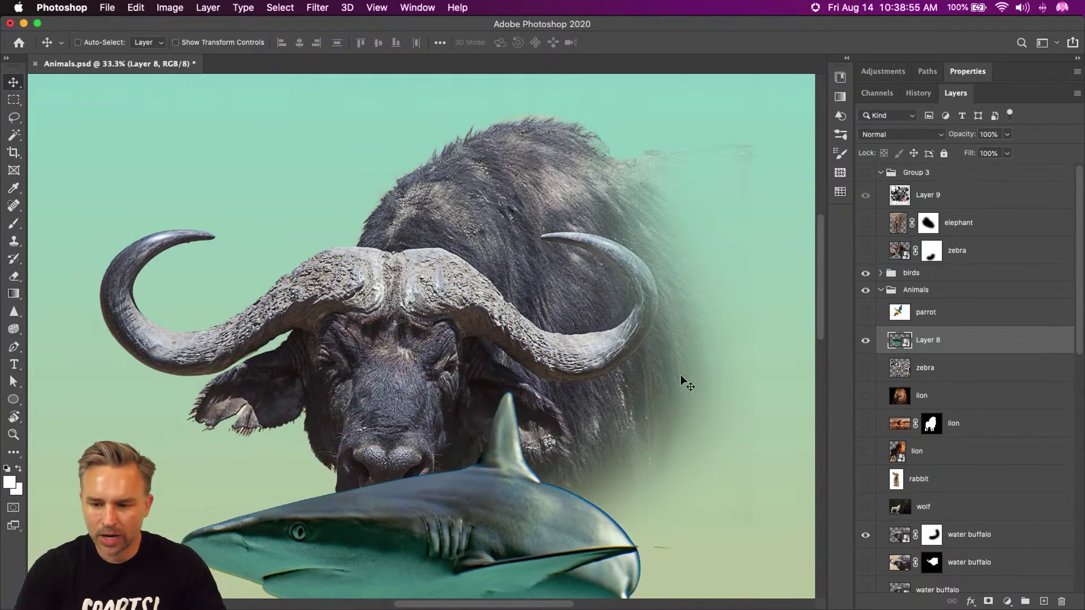
# Show the parrot photo layer and move it about 527 px right and 448 px down.
pyautogui.click(866, 312)
pyautogui.click(927, 312)
pyautogui.moveTo(345, 297); pyautogui.dragTo(452, 390)
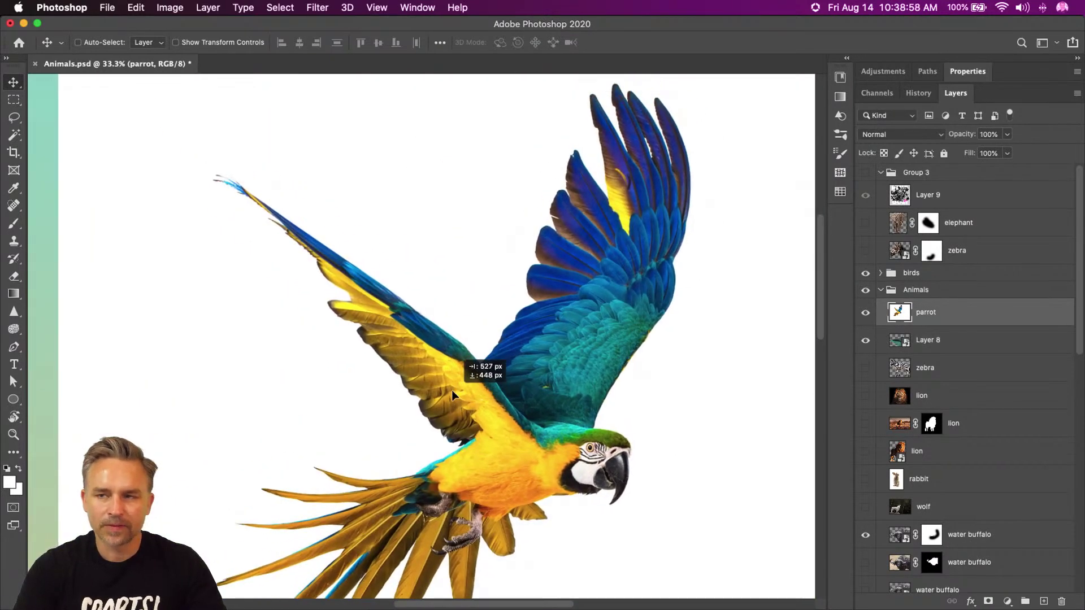
# Select the parrot photo's white background with Color Range, using Sampled Colors and a fuzziness of 41.
pyautogui.click(243, 7)
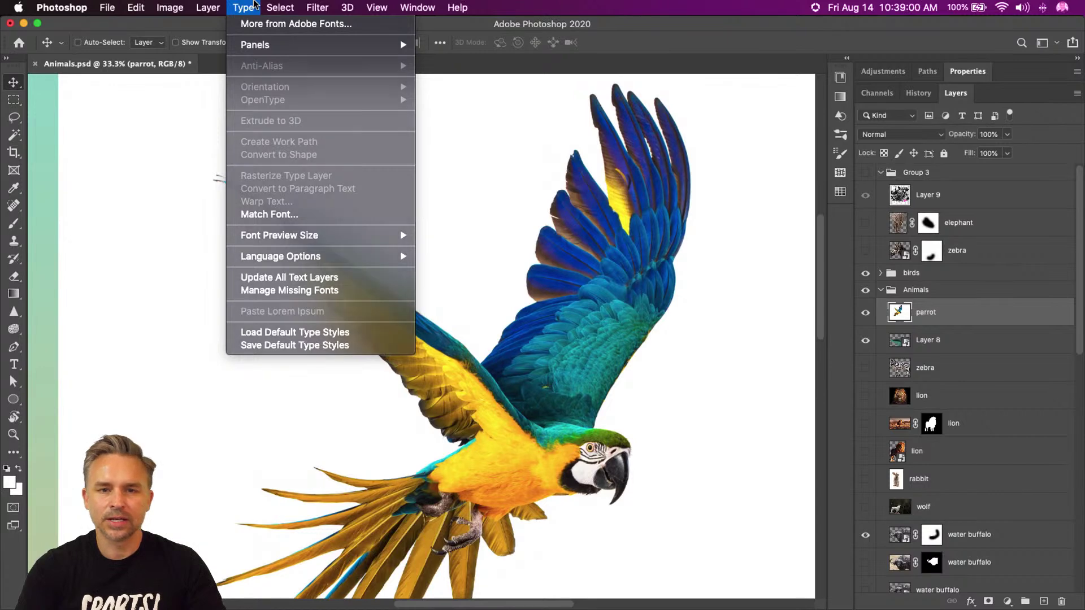
pyautogui.click(254, 5)
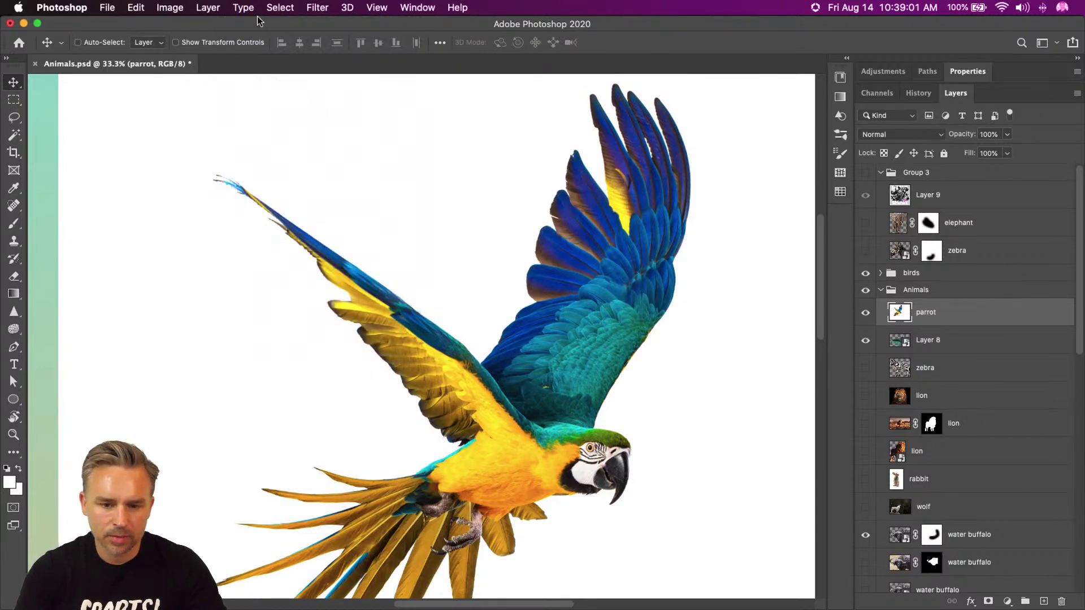
pyautogui.click(273, 9)
pyautogui.click(291, 142)
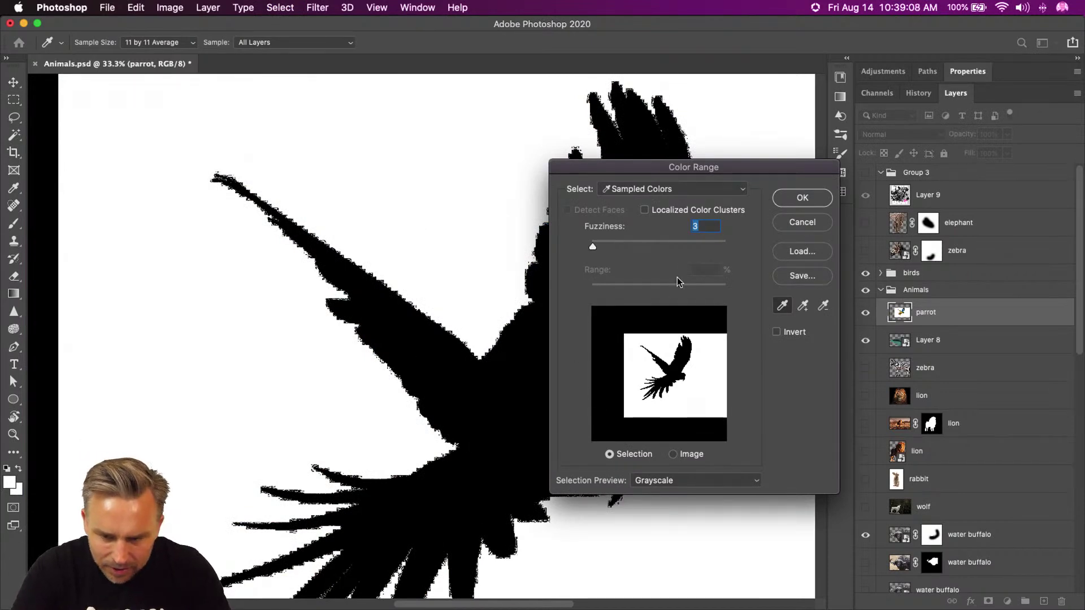
pyautogui.moveTo(592, 249); pyautogui.dragTo(618, 248)
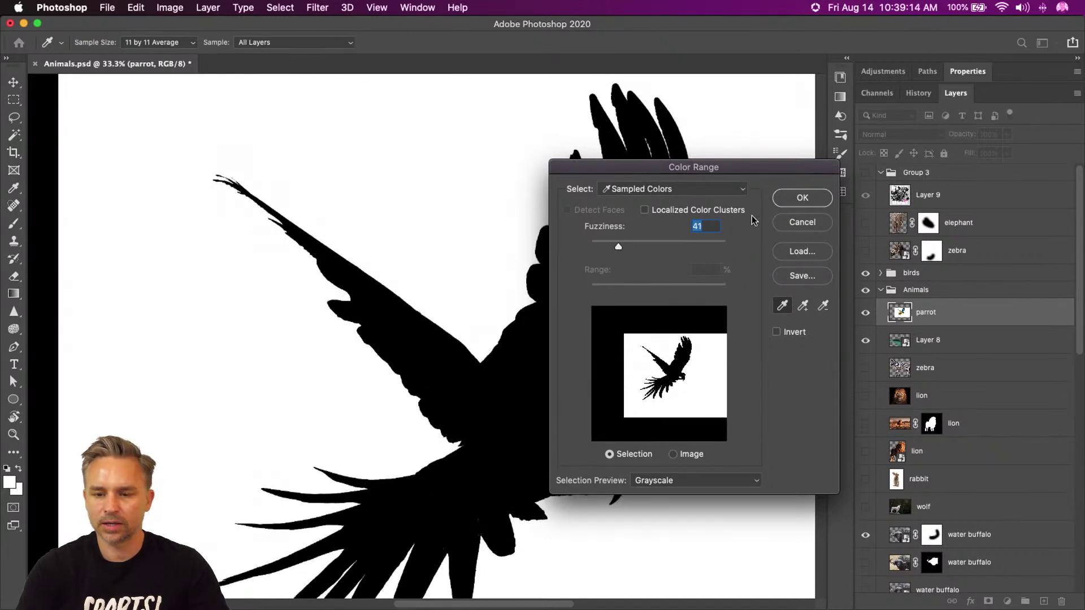
pyautogui.click(786, 200)
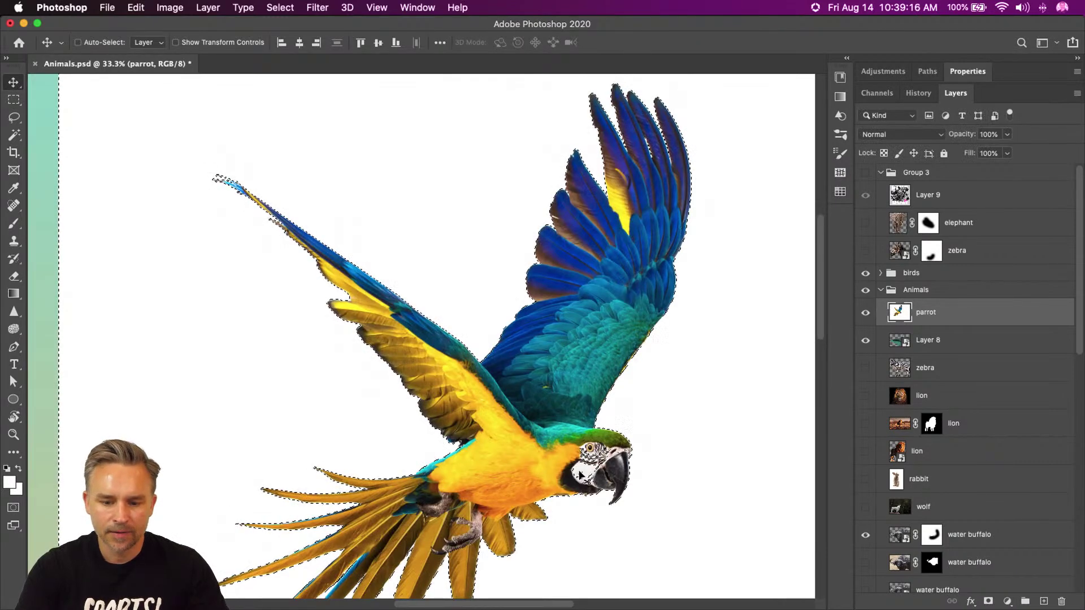
# Subtract the parrot's face and beak from the white-background selection with the Lasso tool.
pyautogui.moveTo(635, 514); pyautogui.dragTo(455, 203)
pyautogui.press('super+h')
pyautogui.press('super+plus')
pyautogui.press('super+plus')
pyautogui.press('super+plus')
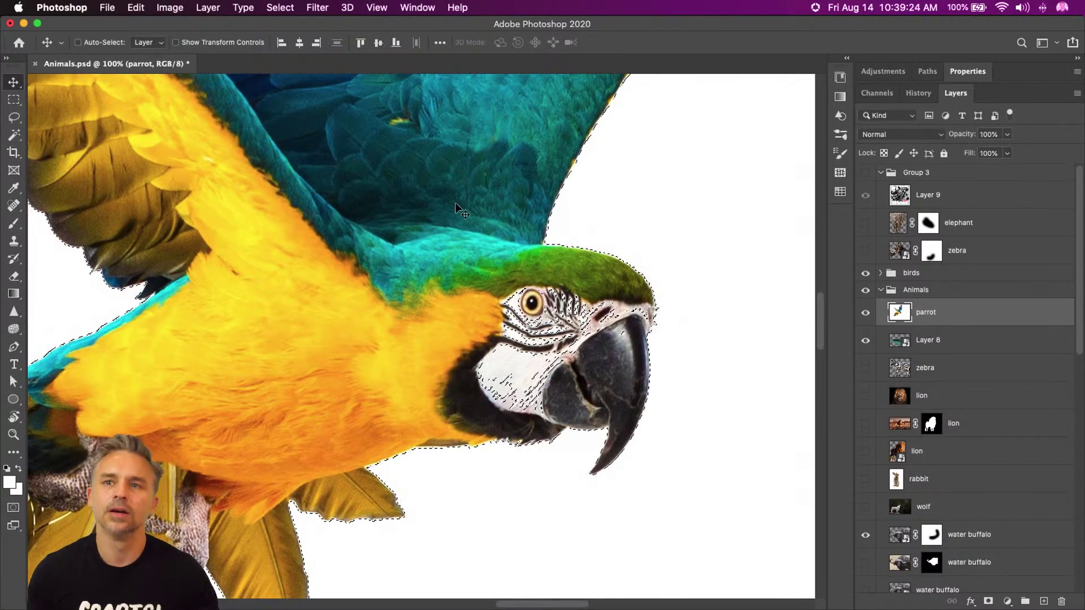
pyautogui.click(12, 120)
pyautogui.press('alt')
pyautogui.moveTo(439, 307)
pyautogui.mouseDown()
pyautogui.moveTo(437, 388)
pyautogui.moveTo(458, 415)
pyautogui.moveTo(510, 426)
pyautogui.moveTo(530, 426)
pyautogui.moveTo(629, 362)
pyautogui.moveTo(656, 329)
pyautogui.mouseUp()
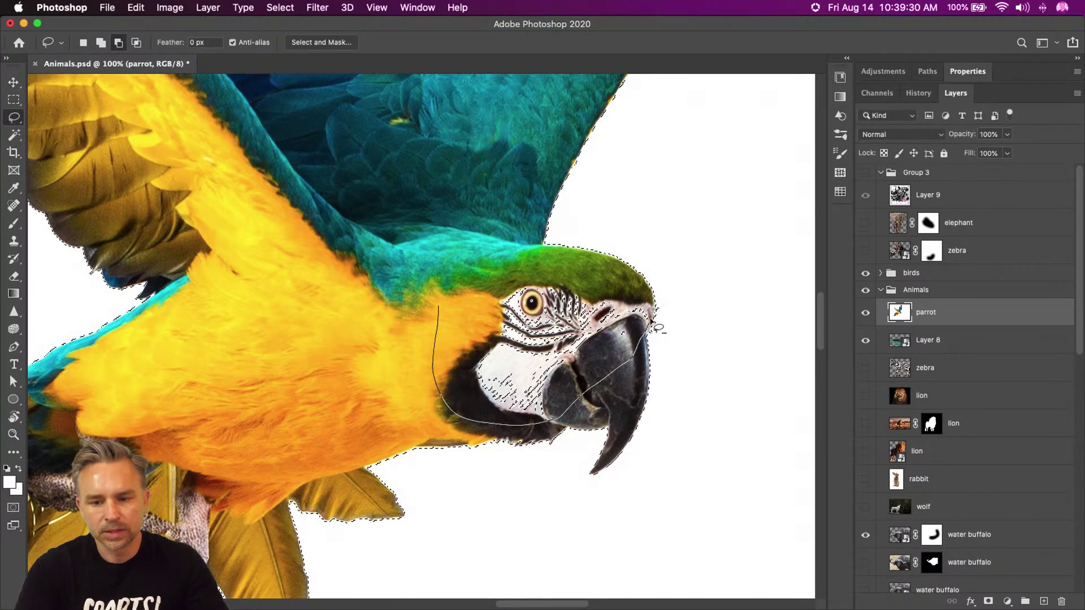
pyautogui.moveTo(390, 334); pyautogui.dragTo(391, 338)
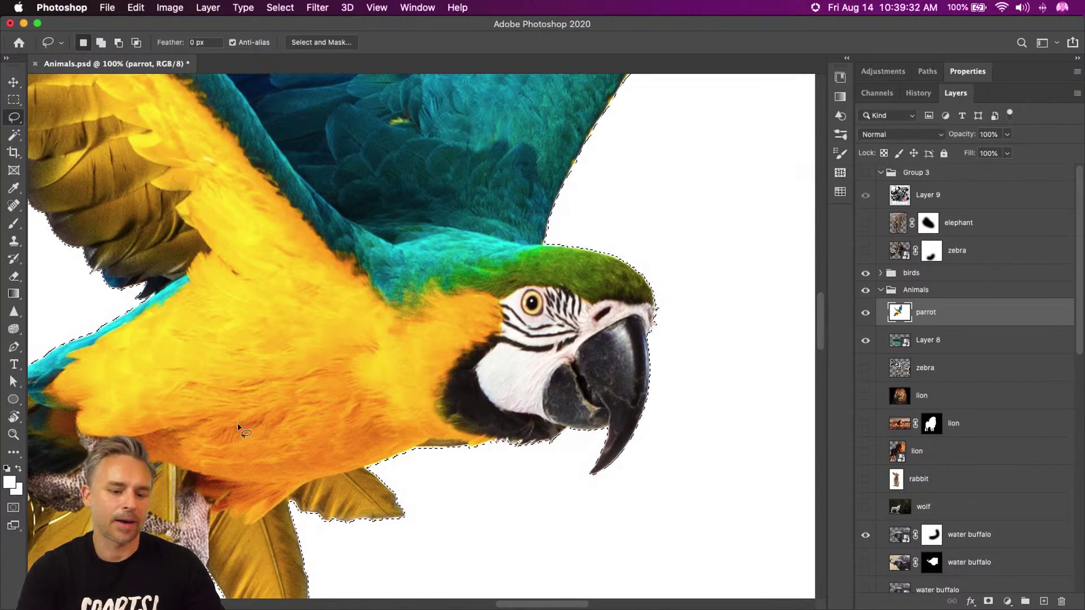
pyautogui.press('super+minus')
pyautogui.press('super+minus')
pyautogui.press('super+minus')
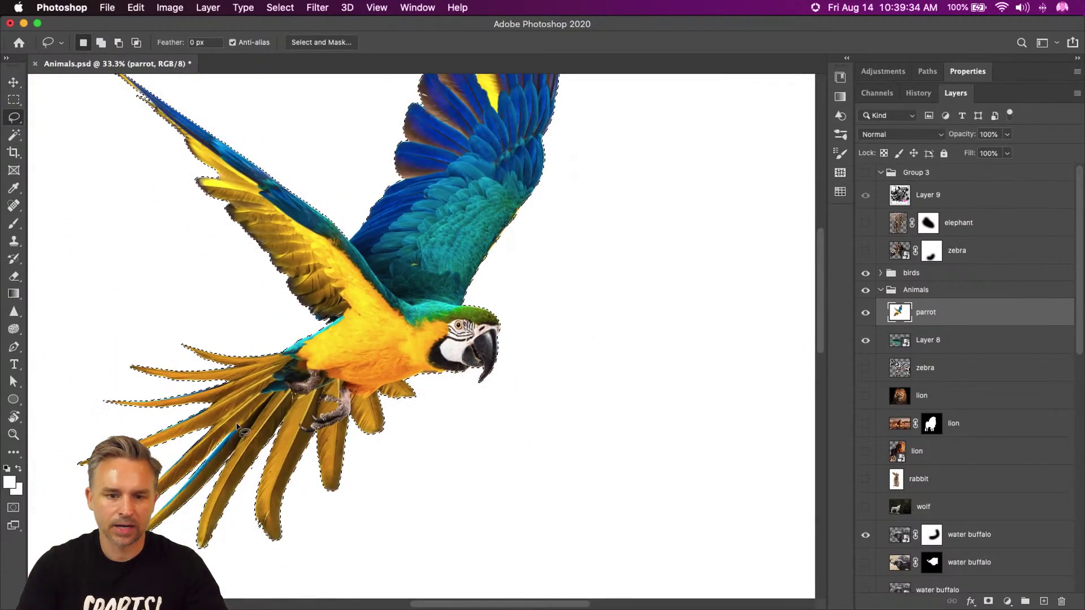
pyautogui.moveTo(366, 310); pyautogui.dragTo(475, 406)
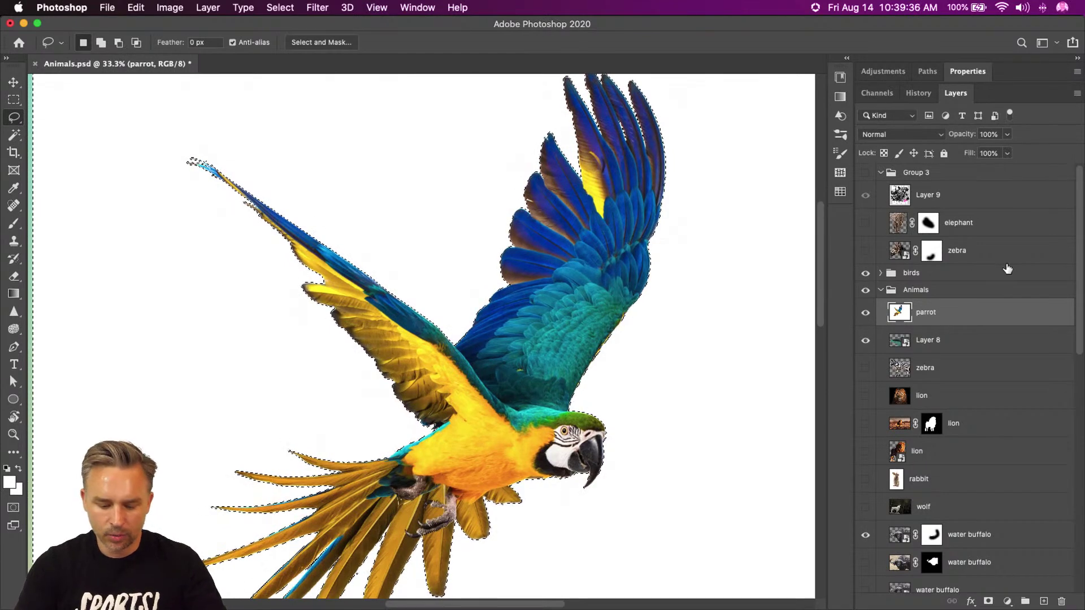
pyautogui.press('super+i')
pyautogui.press('super+z')
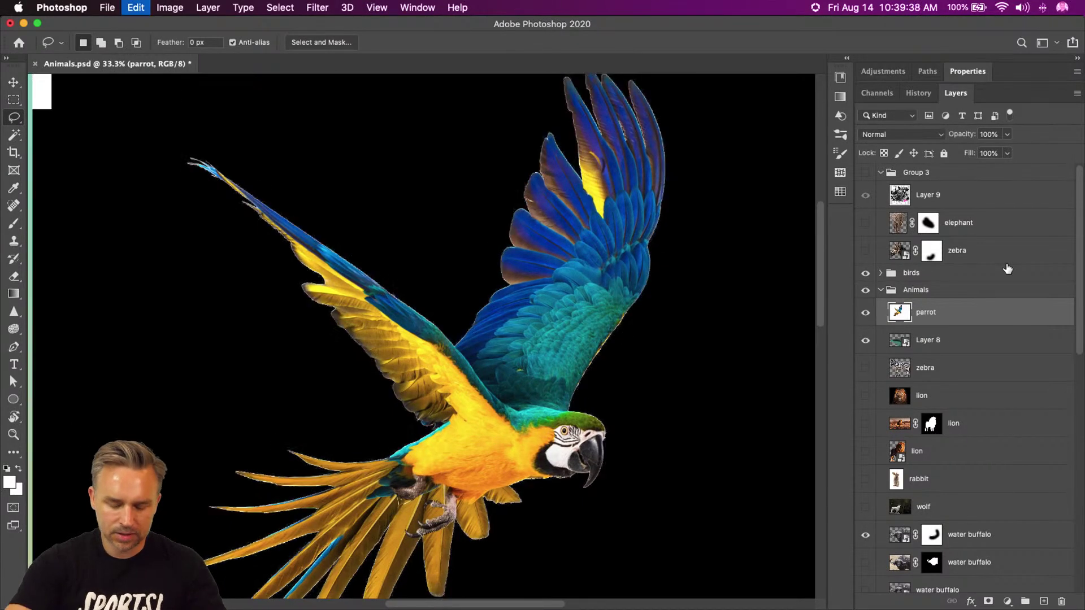
pyautogui.press('super+alt+i')
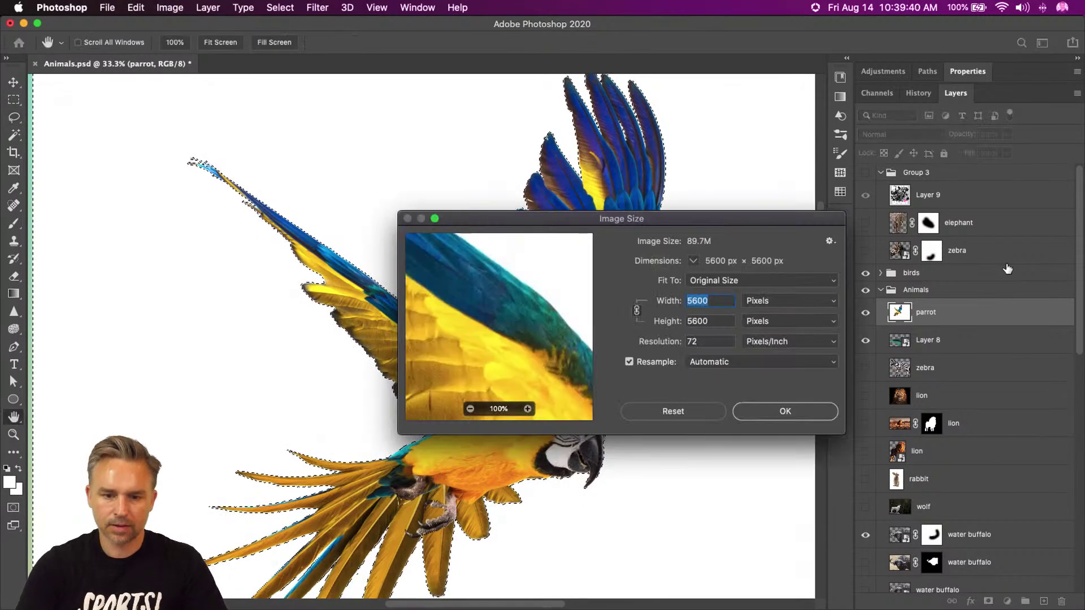
pyautogui.click(662, 411)
# Add a layer mask that hides the white background around the parrot, and convert the layer to a Smart Object.
pyautogui.press('l')
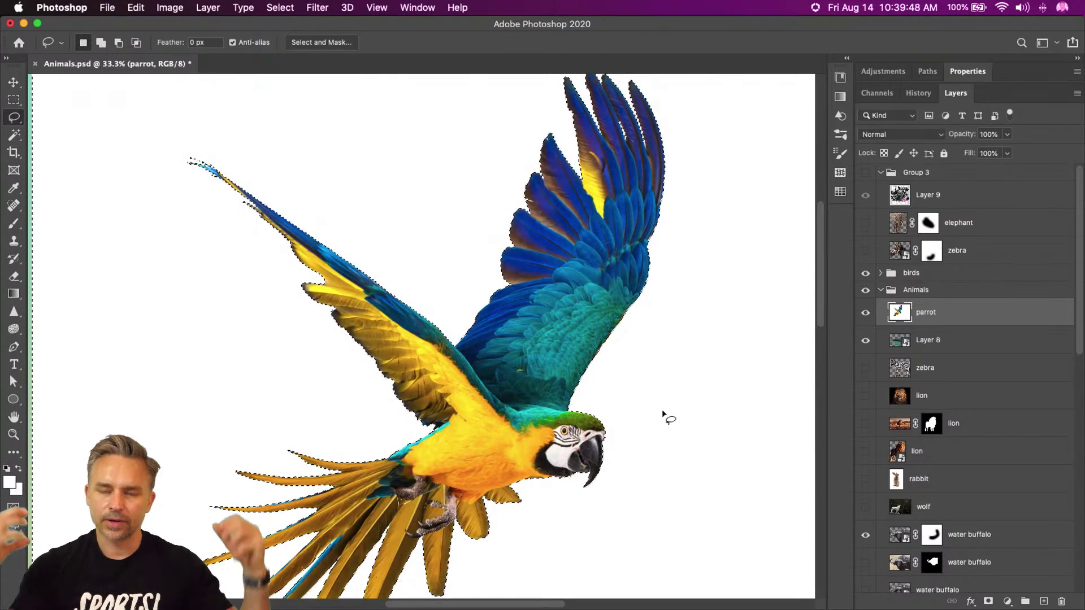
pyautogui.moveTo(988, 602)
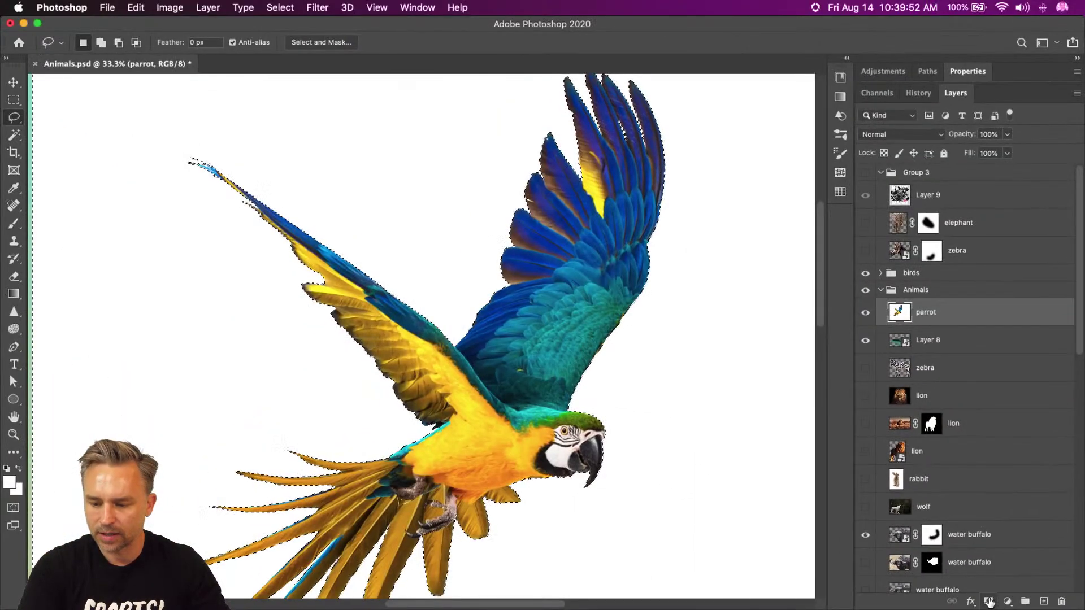
pyautogui.click(988, 602)
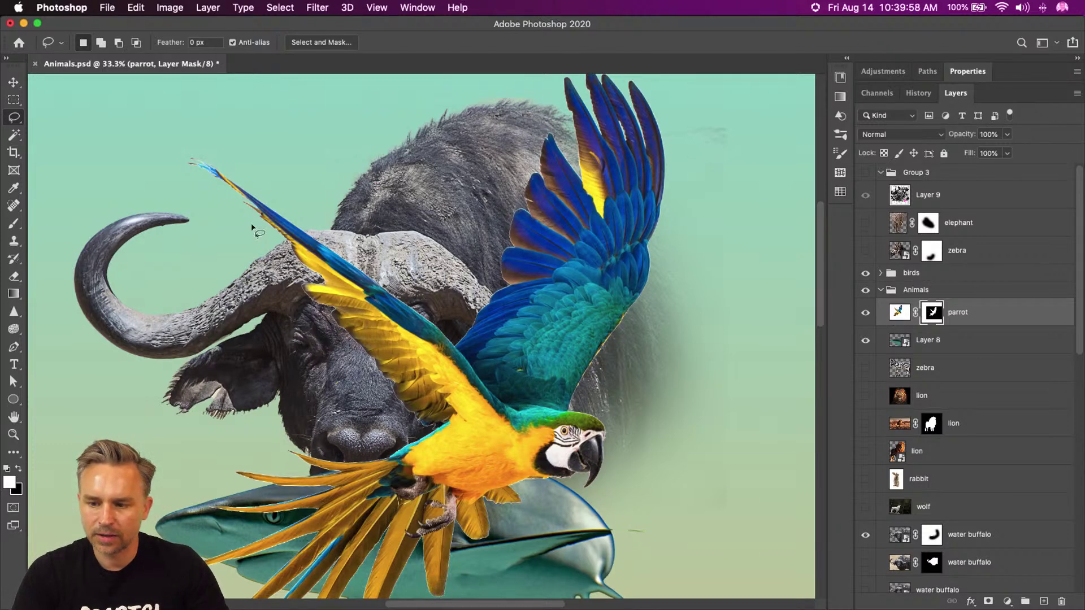
pyautogui.click(13, 83)
pyautogui.press('super+shift+alt+s')
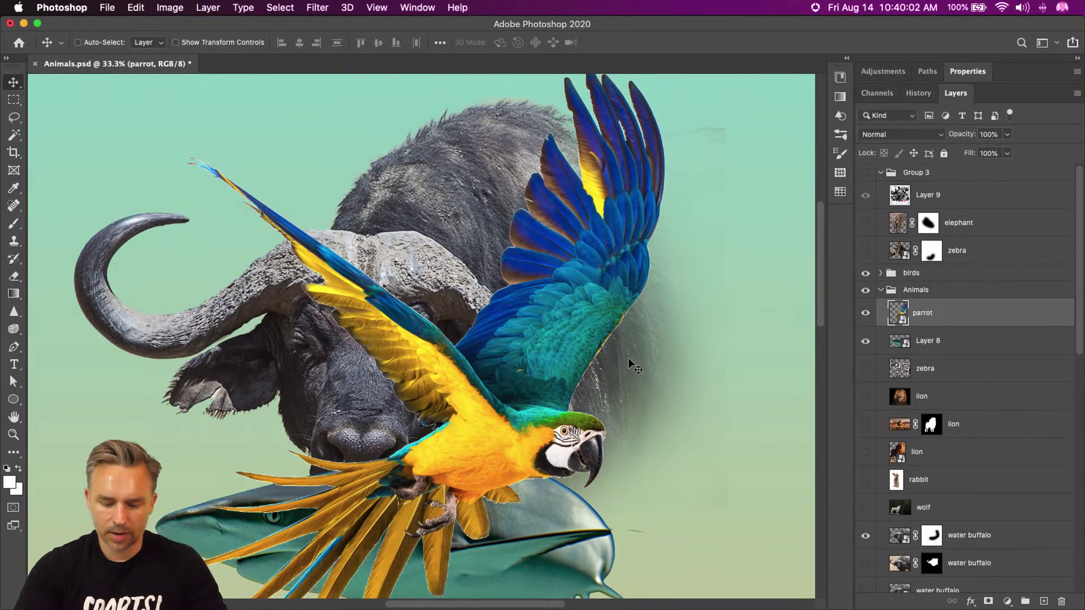
# Scale the parrot to 30%, move it above the water buffalo's head and flip it horizontally.
pyautogui.press('super+t')
pyautogui.click(253, 41)
pyautogui.write('30')
pyautogui.press('Return')
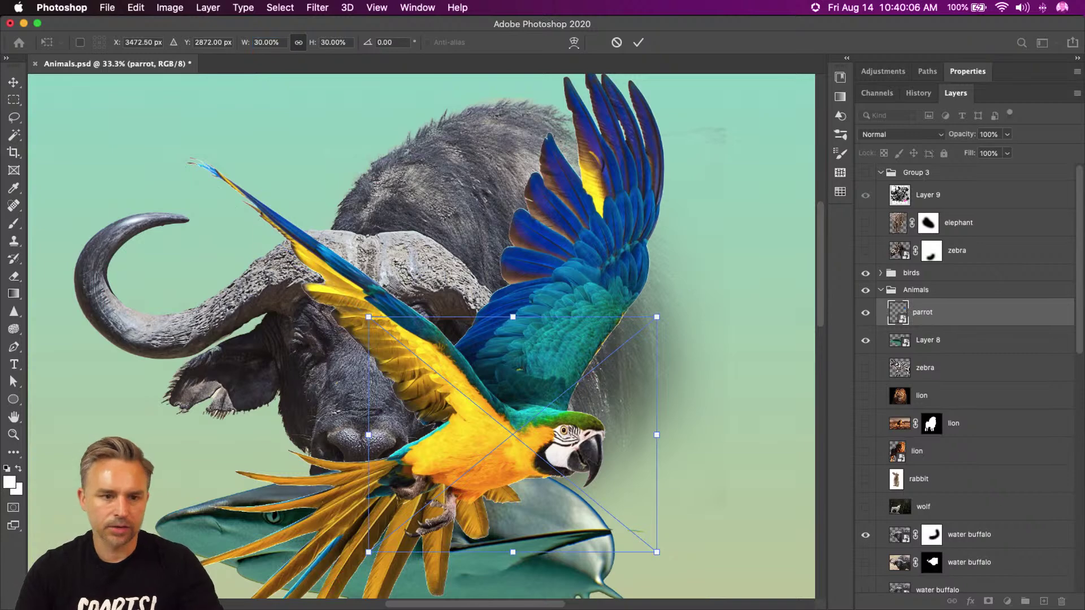
pyautogui.moveTo(522, 475); pyautogui.dragTo(353, 176)
pyautogui.rightClick(334, 167)
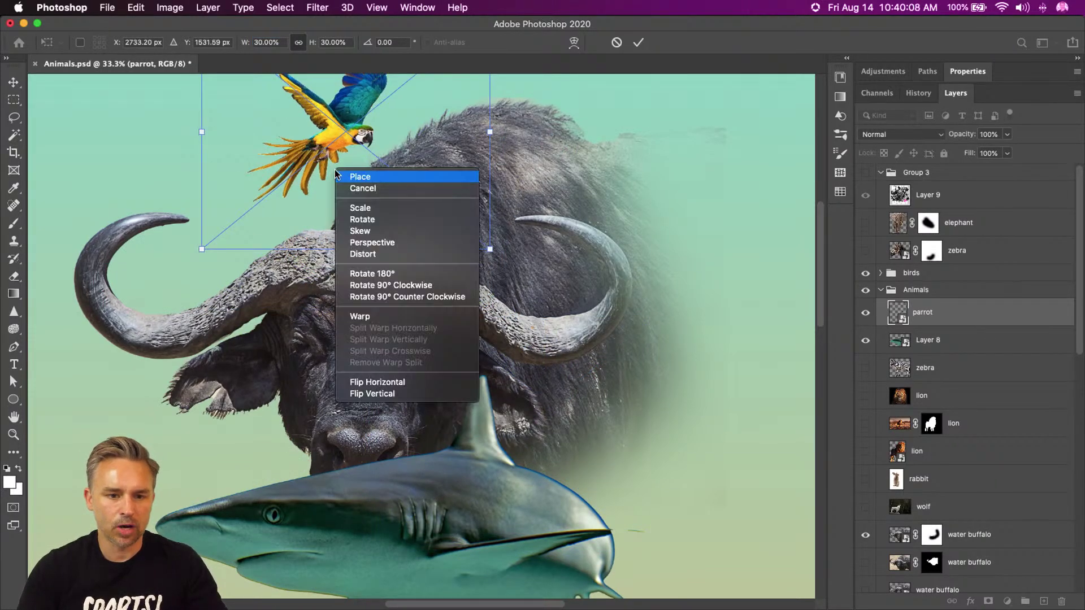
pyautogui.click(372, 381)
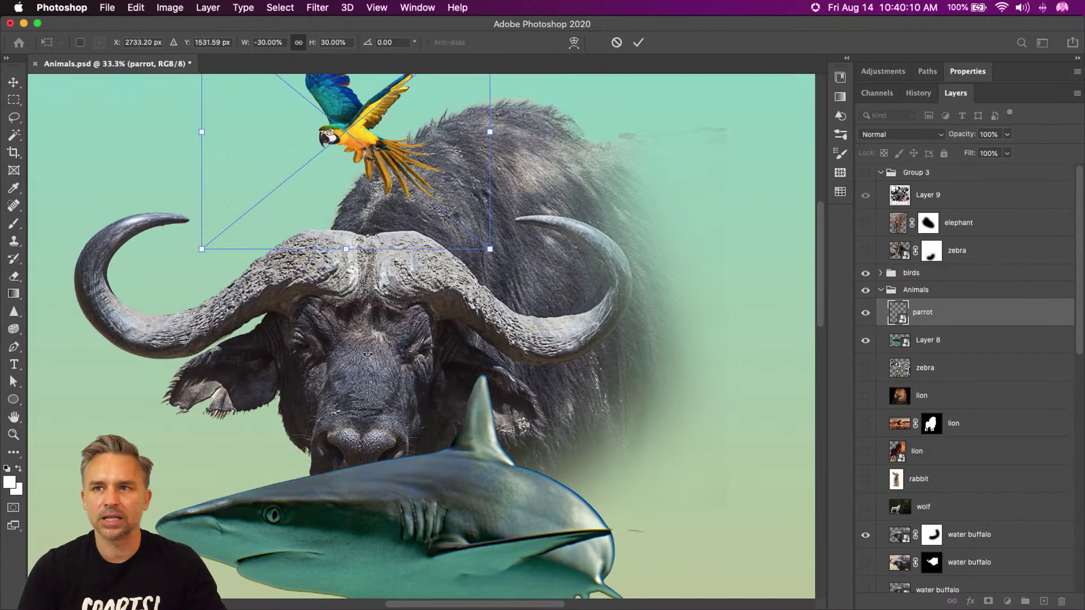
pyautogui.press('Return')
# Look over the arrangement of the parrot, water buffalo and shark in the collage.
pyautogui.scroll(5, 365, 452)
pyautogui.hscroll(2, 365, 452)
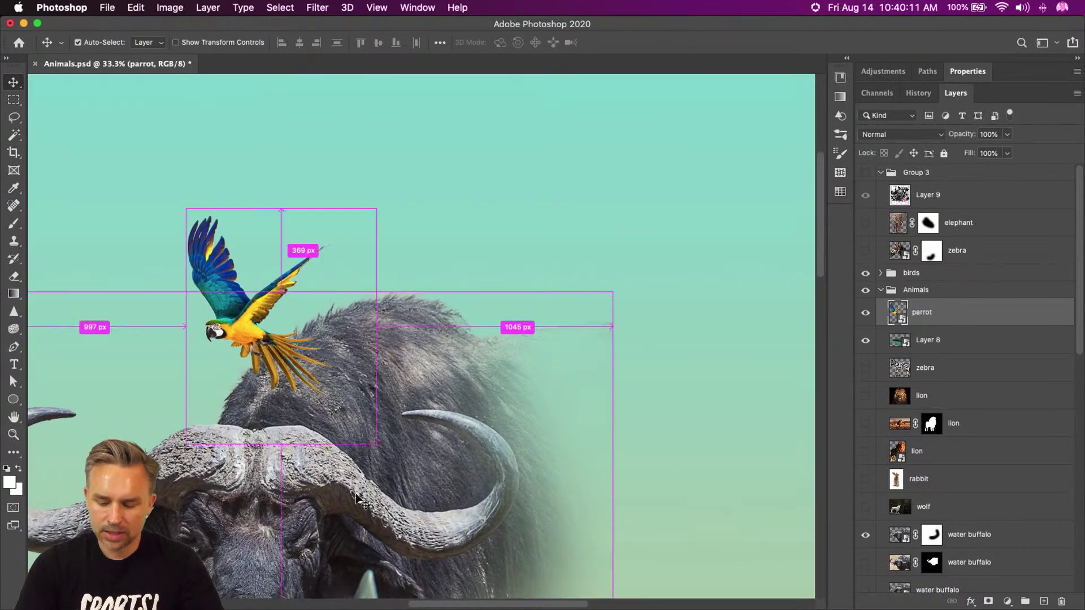
pyautogui.press('super+minus')
pyautogui.scroll(-3, 189, 171)
pyautogui.hscroll(-3, 195, 215)
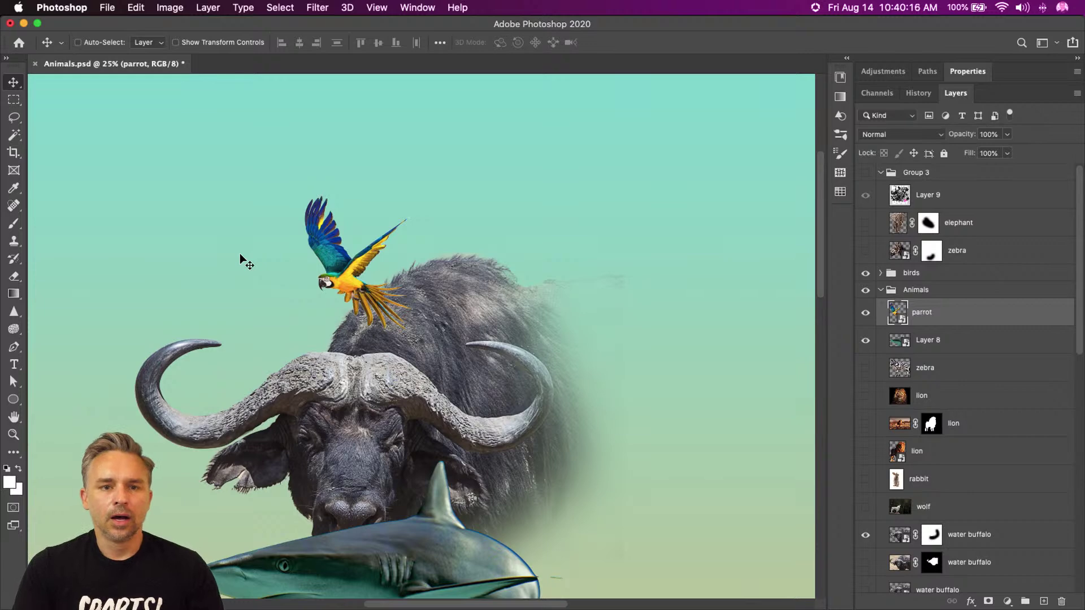
pyautogui.scroll(-5, 623, 258)
pyautogui.hscroll(-2, 623, 258)
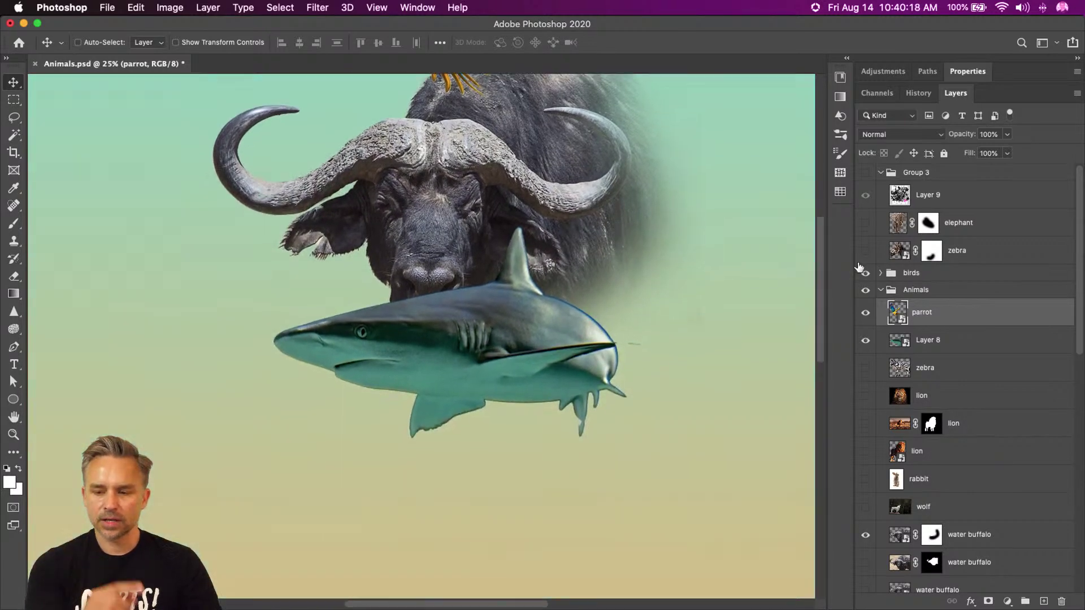
pyautogui.scroll(3, 537, 187)
pyautogui.scroll(3, 537, 187)
pyautogui.hscroll(3, 536, 187)
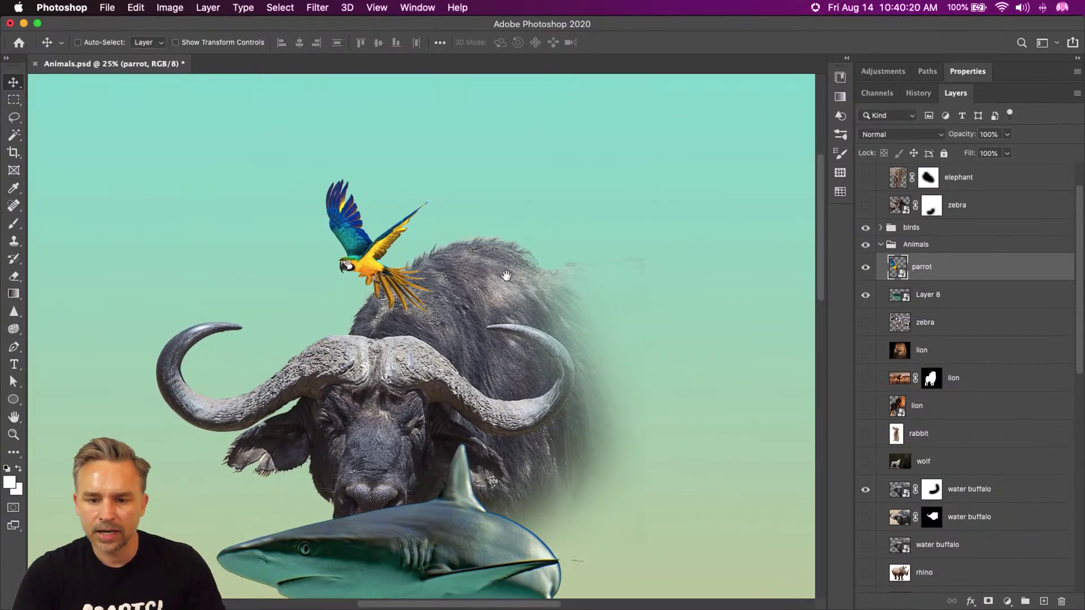
pyautogui.scroll(2, 967, 253)
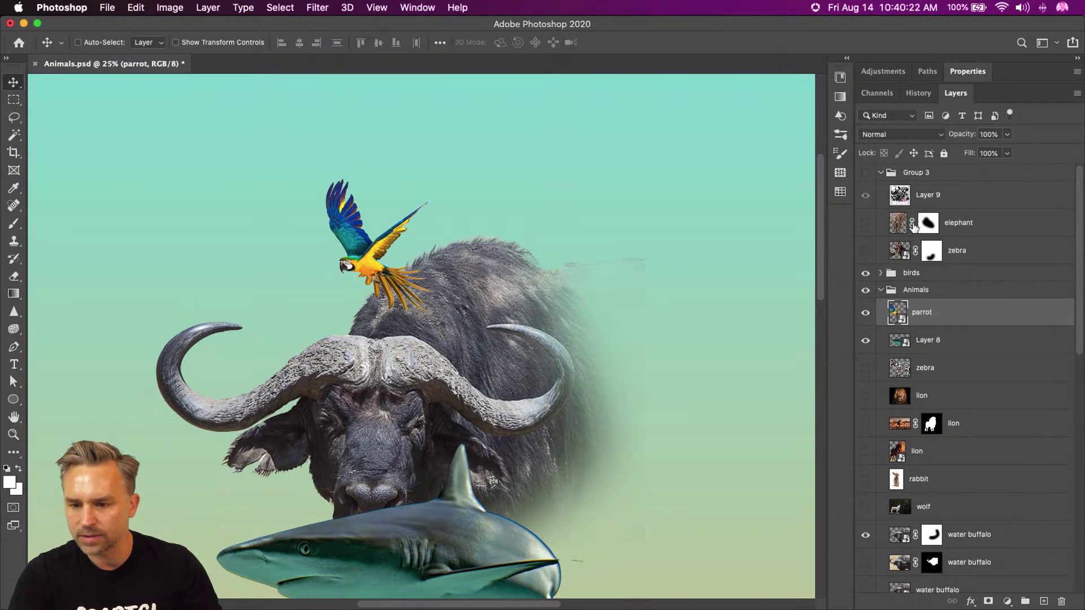
# Collapse Group 3 and show the wolf photo with the parrot and shark layers hidden.
pyautogui.click(880, 172)
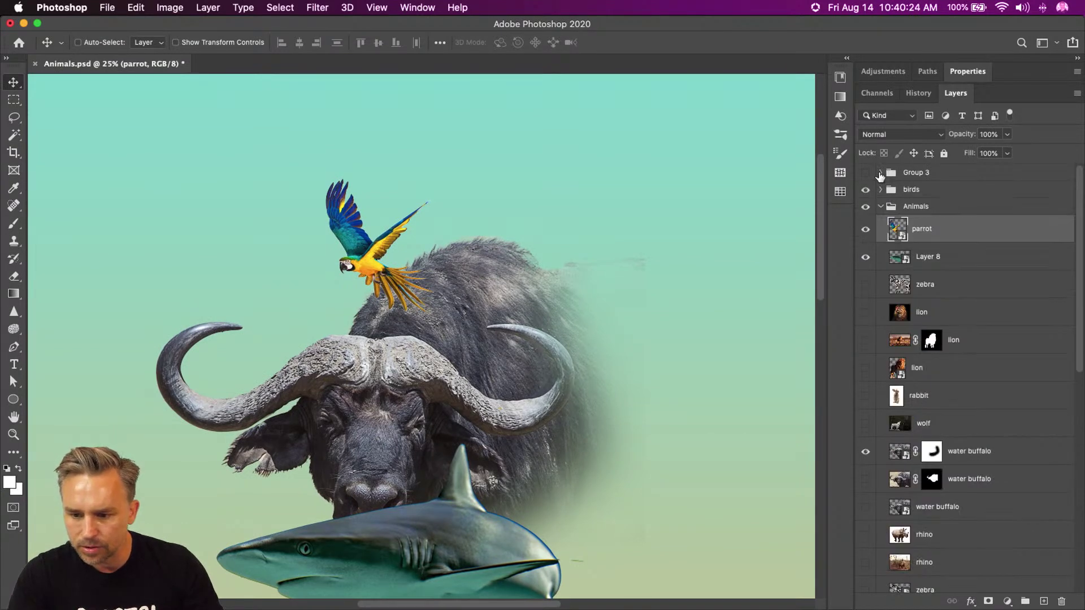
pyautogui.click(927, 426)
pyautogui.click(866, 424)
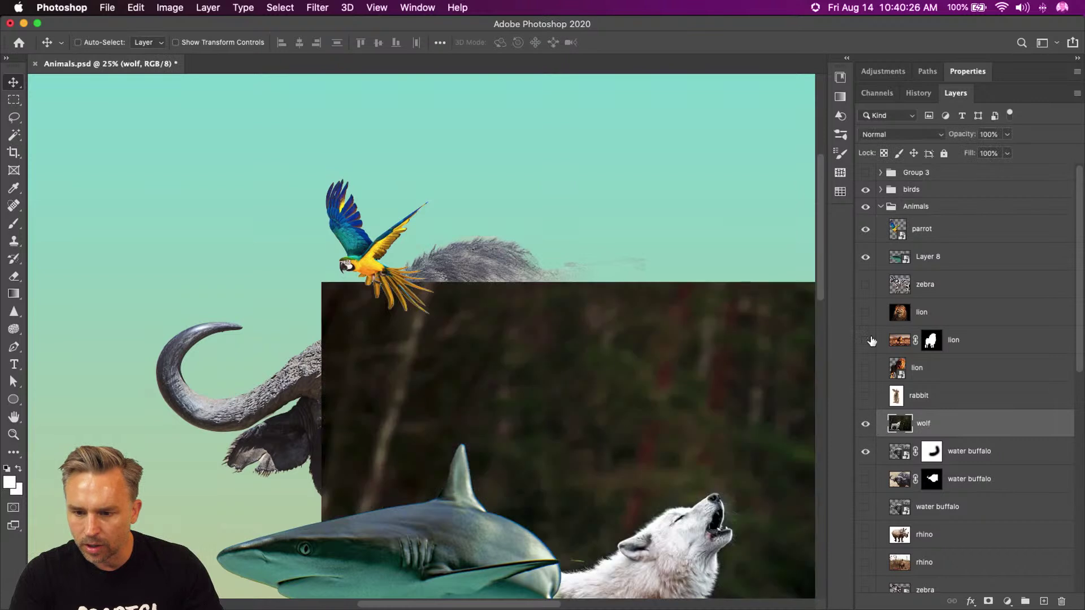
pyautogui.moveTo(865, 254); pyautogui.dragTo(866, 229)
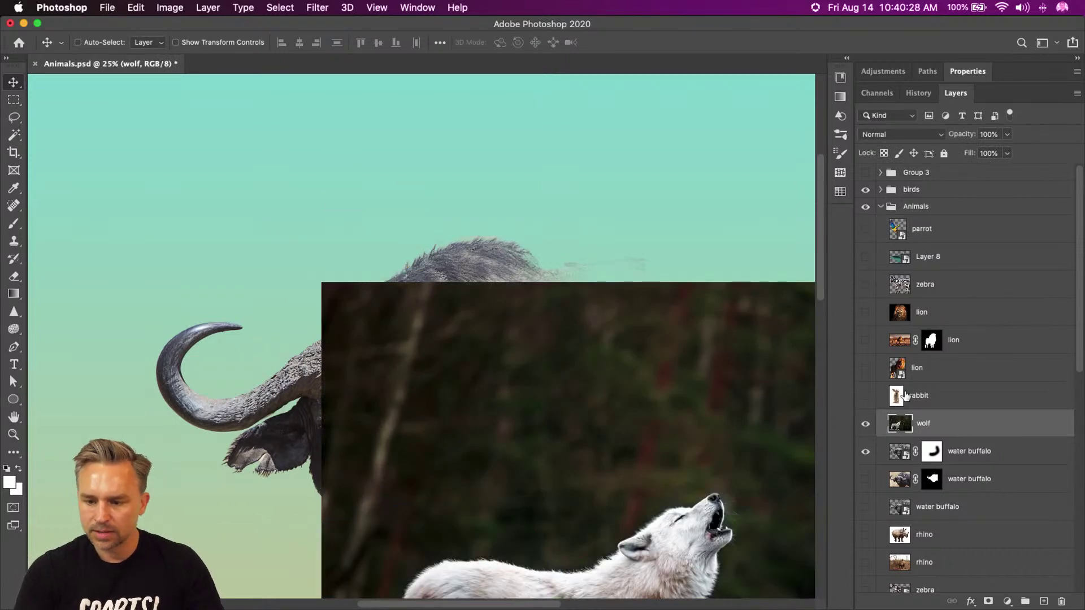
# Duplicate the wolf layer, convert the copy to a Smart Object and display its properties.
pyautogui.press('super+j')
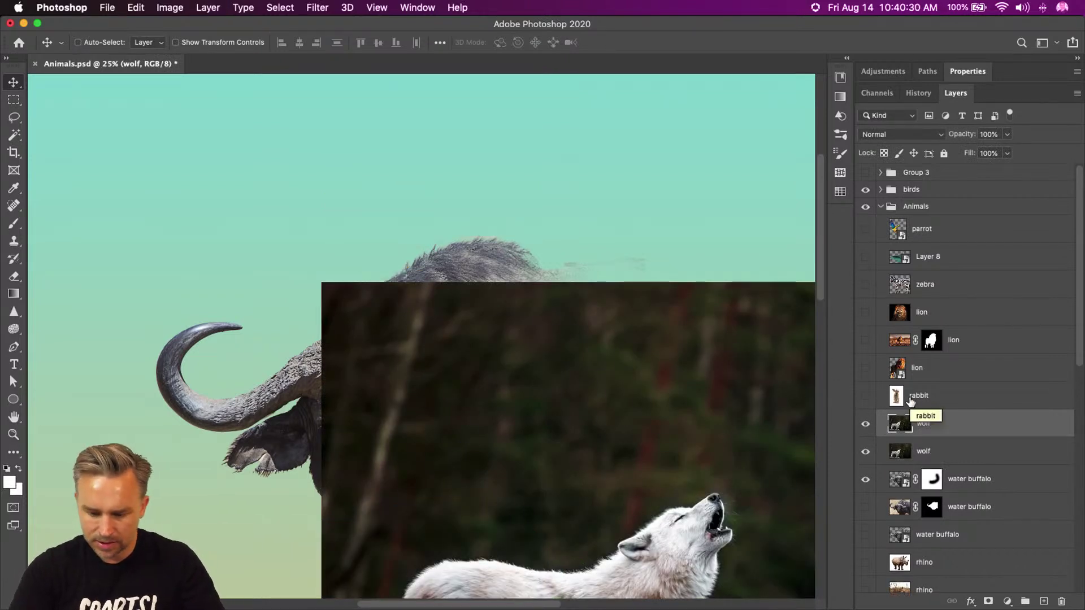
pyautogui.moveTo(516, 399); pyautogui.dragTo(359, 174)
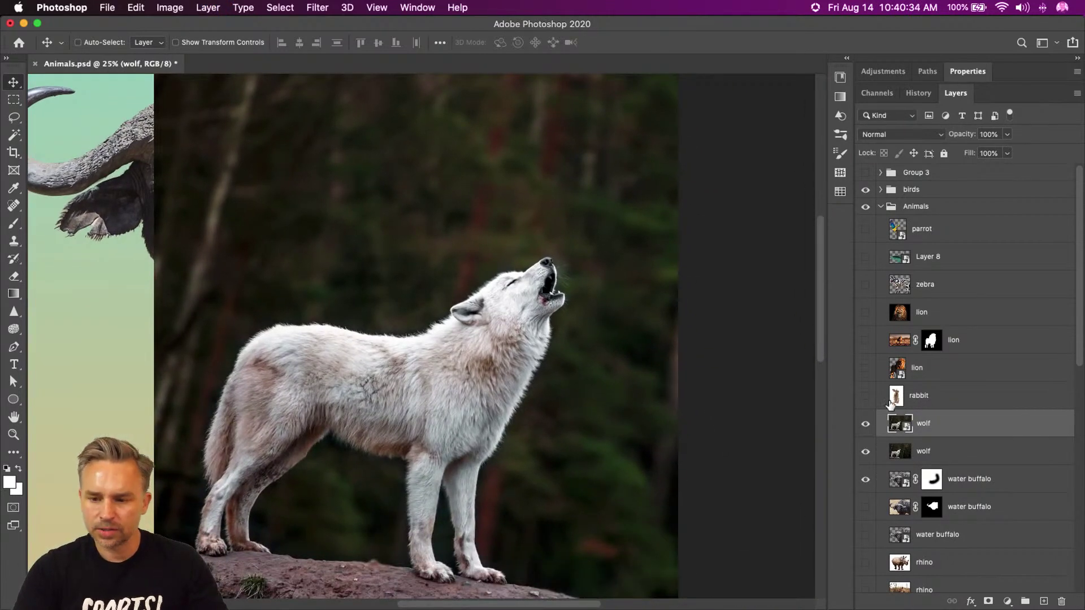
pyautogui.click(973, 71)
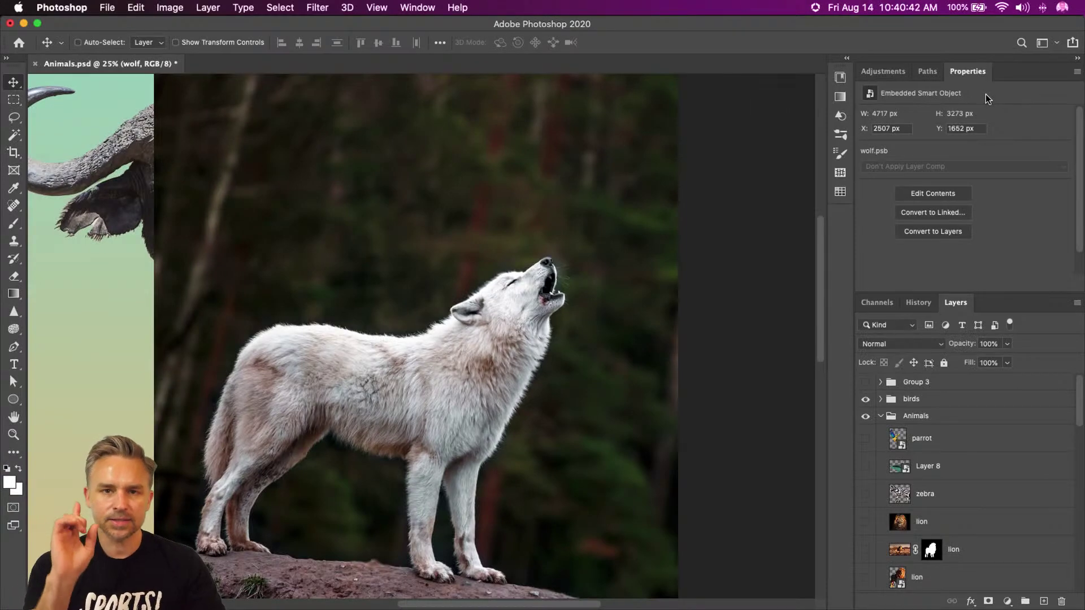
# Switch to Finder, preview the rhino photo AdobeStock_164743316.jpeg in the Desktop's animals folder and open it in Photoshop.
pyautogui.click(35, 596)
pyautogui.press('Return')
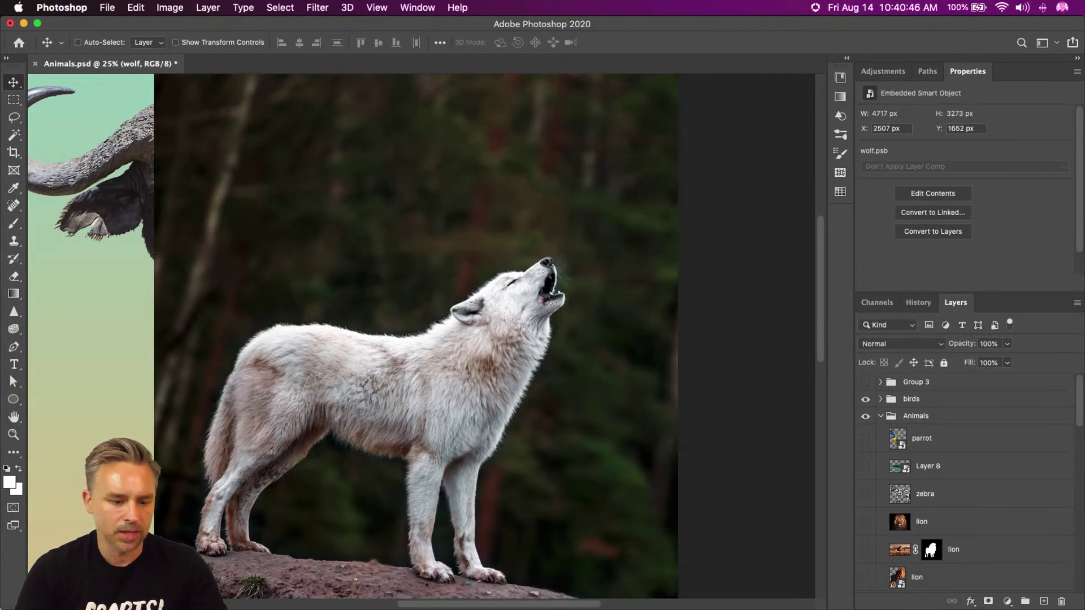
pyautogui.click(35, 596)
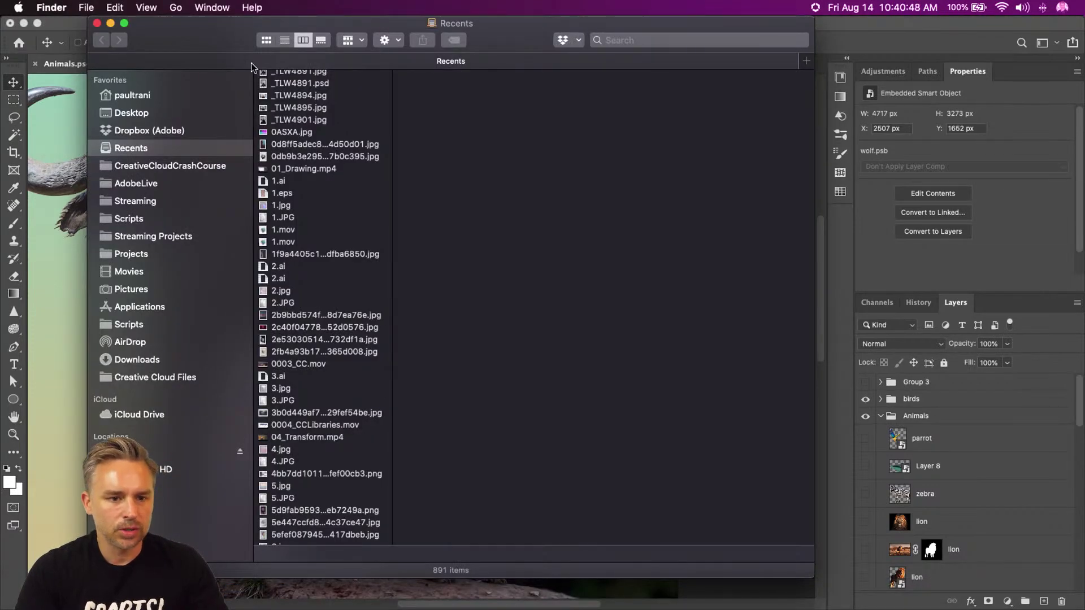
pyautogui.click(115, 113)
pyautogui.doubleClick(301, 131)
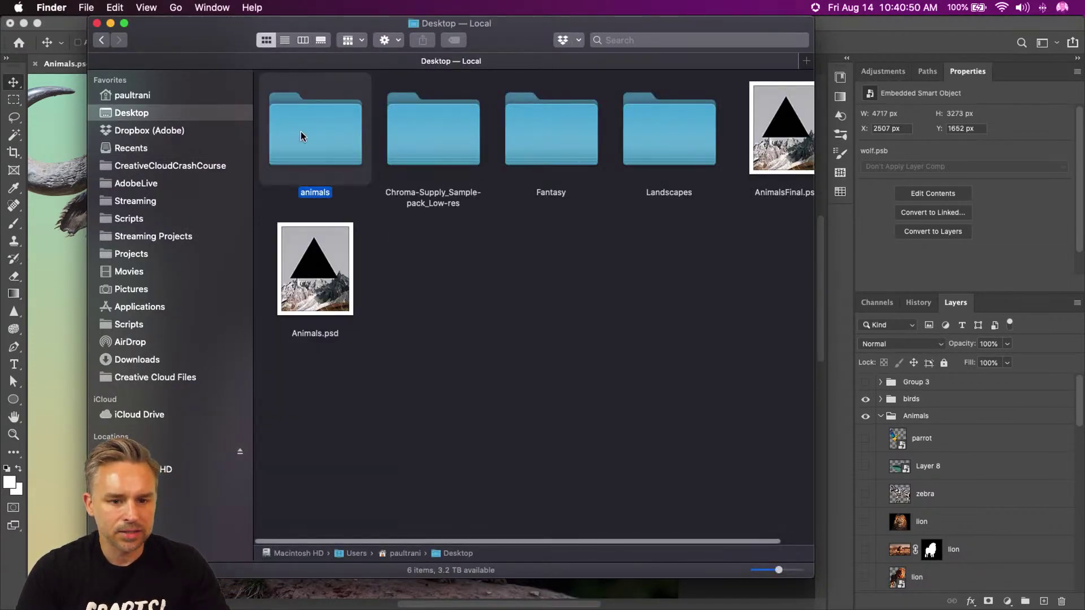
pyautogui.click(365, 219)
pyautogui.press('space')
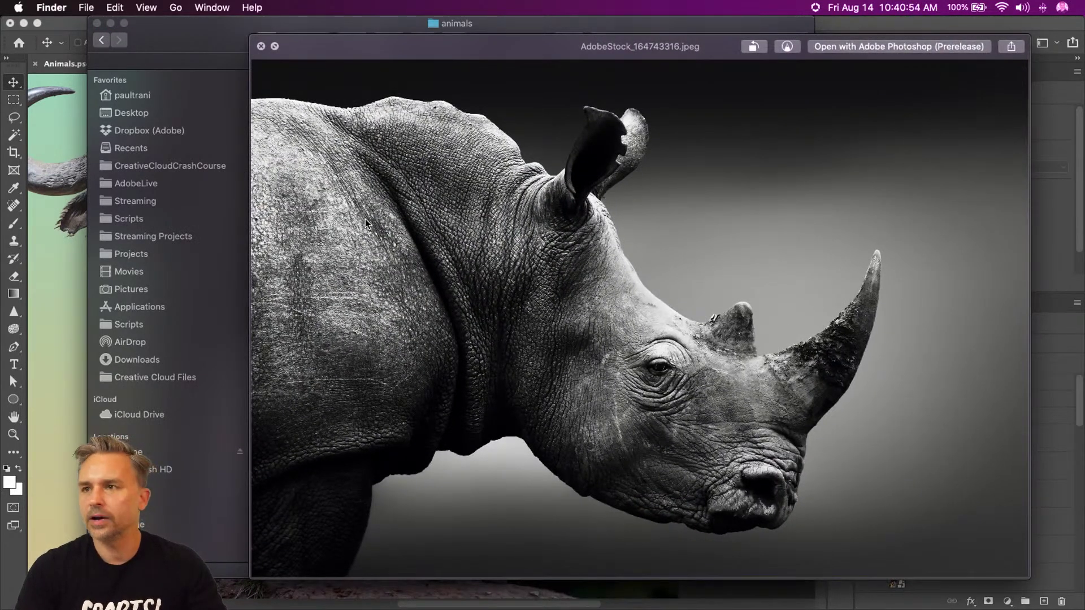
pyautogui.press('space')
pyautogui.moveTo(235, 594)
pyautogui.moveTo(234, 600); pyautogui.dragTo(235, 595)
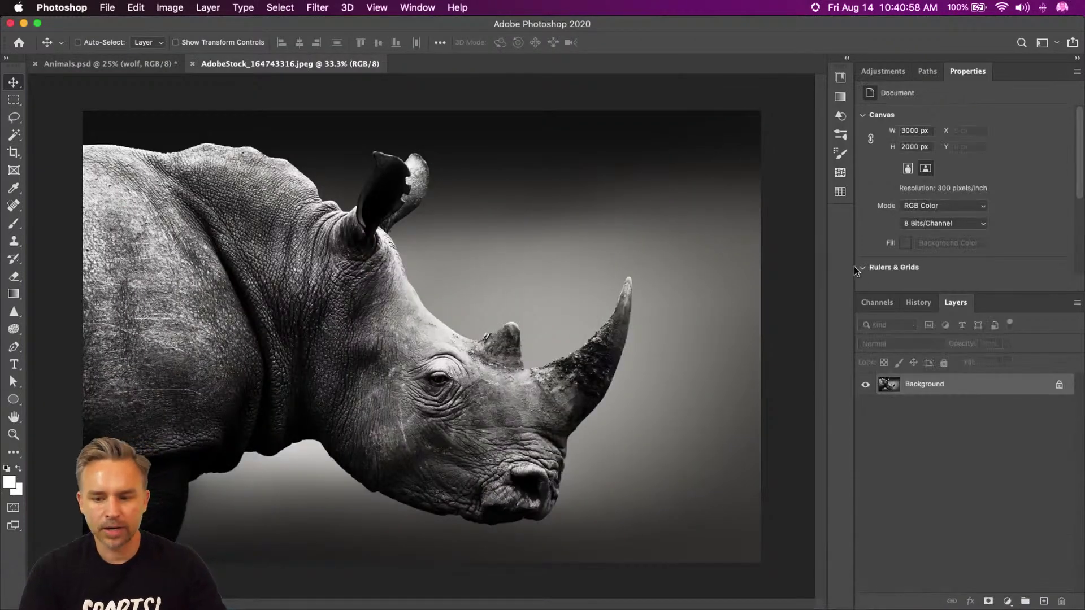
# Unlock the rhino photo's Background layer and remove its background with the Remove Background quick action.
pyautogui.moveTo(981, 290); pyautogui.dragTo(966, 413)
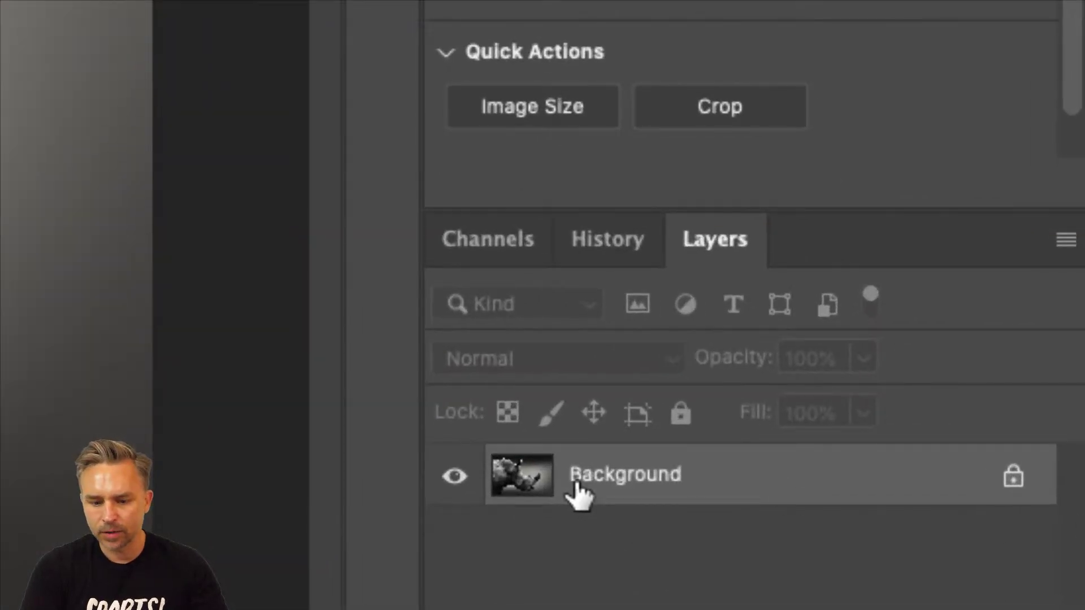
pyautogui.click(1014, 477)
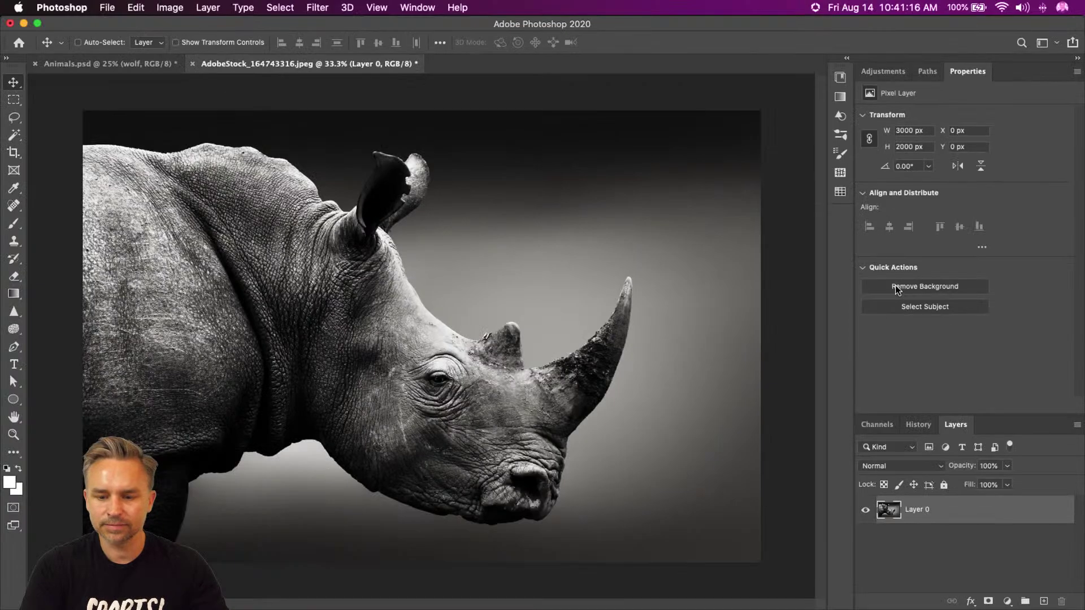
pyautogui.click(898, 287)
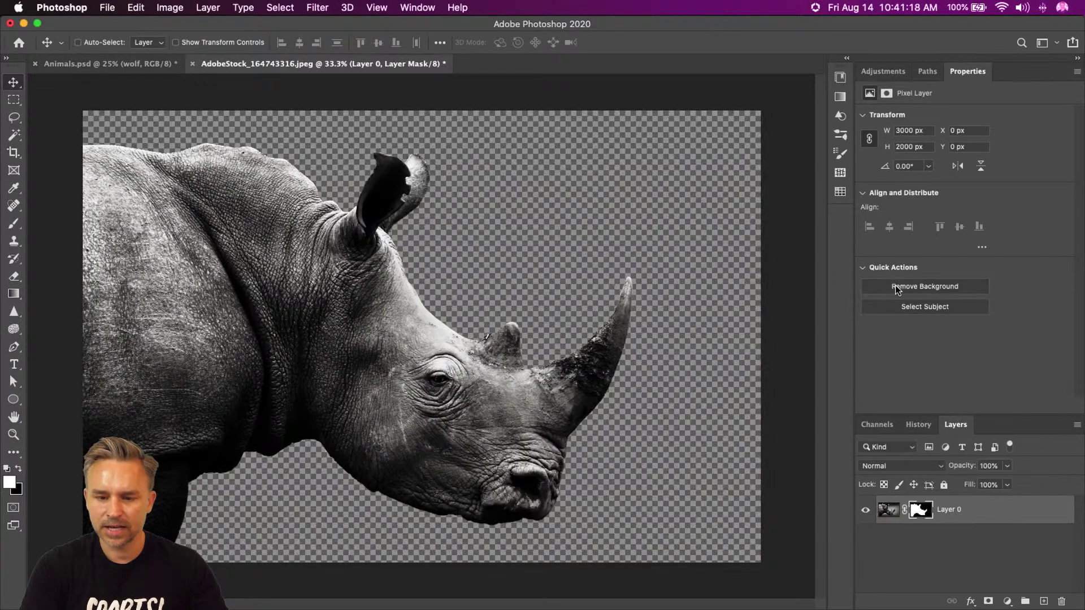
# Convert the rhino cut-out to a Smart Object and copy it into Animals.psd over the wolf photo, with both documents side by side.
pyautogui.press('ctrl+super+s')
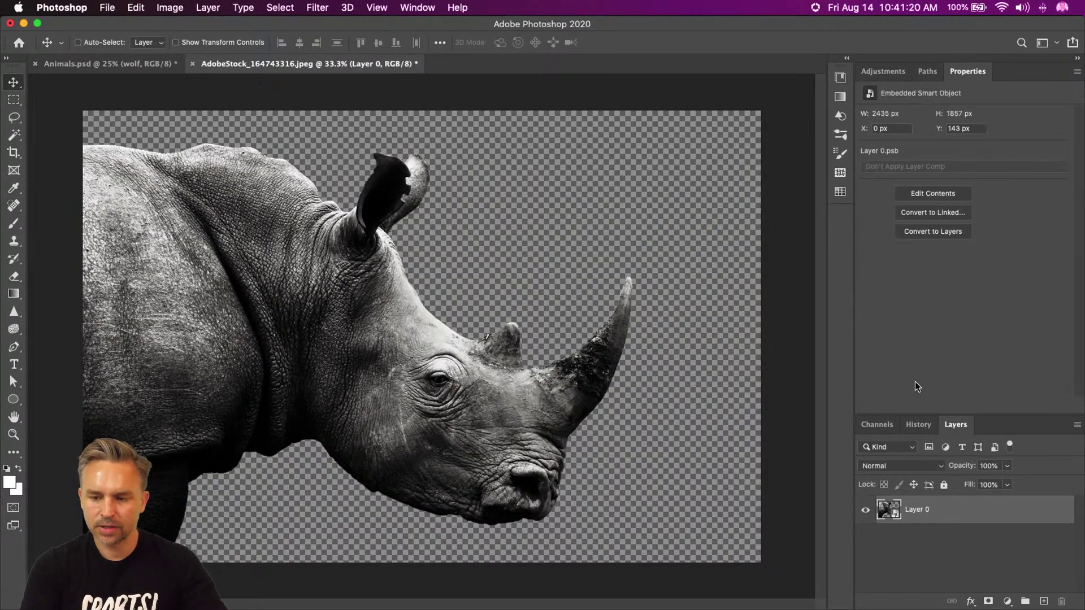
pyautogui.press('ctrl+super+2')
pyautogui.moveTo(955, 511); pyautogui.dragTo(240, 413)
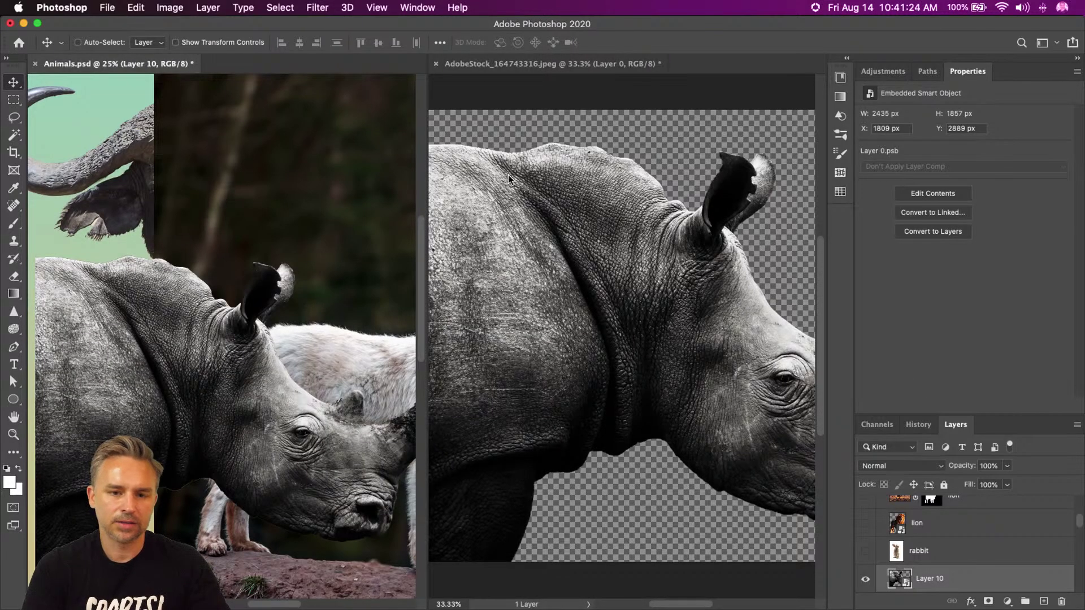
# Close the rhino photo document and move the rhino in Animals.psd up and right over the wolf's body.
pyautogui.press('super+w')
pyautogui.click(491, 221)
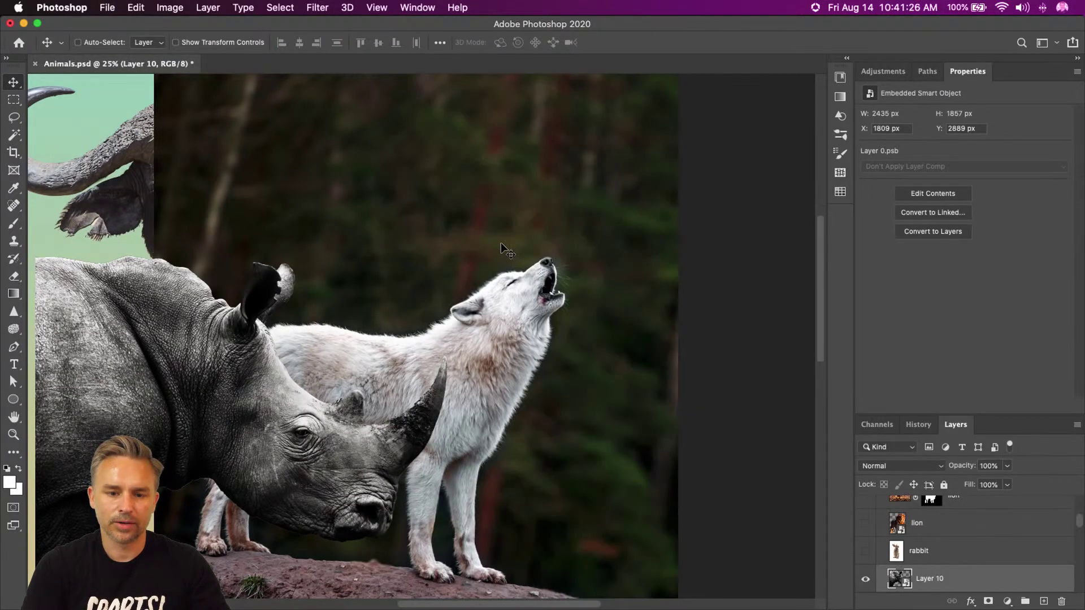
pyautogui.moveTo(116, 361); pyautogui.dragTo(221, 267)
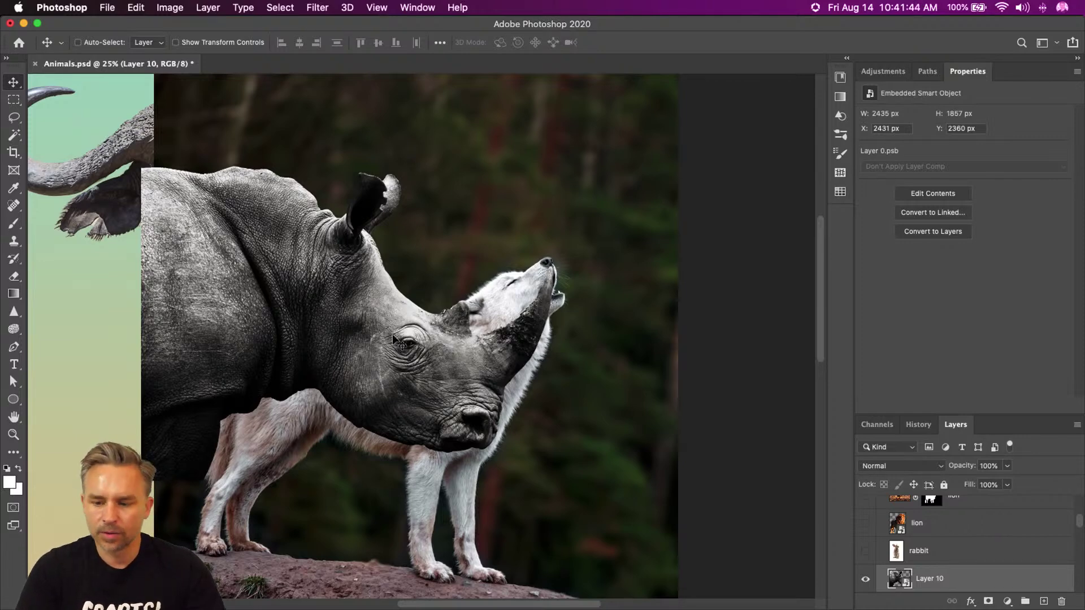
pyautogui.doubleClick(1023, 73)
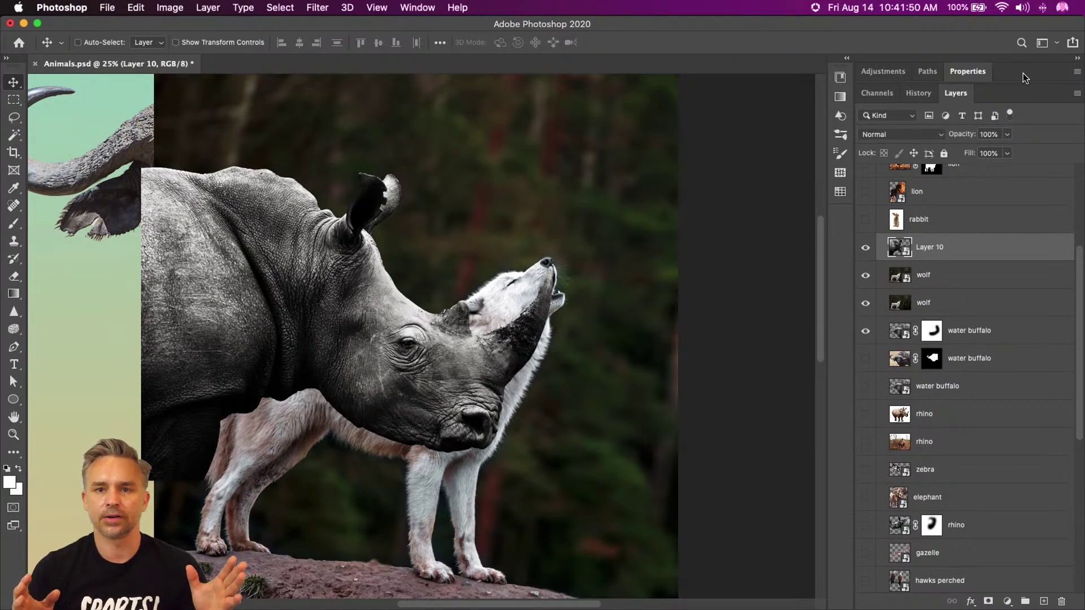
# Scale the rhino Smart Object down with Free Transform, keeping it over the wolf's body.
pyautogui.click(8, 140)
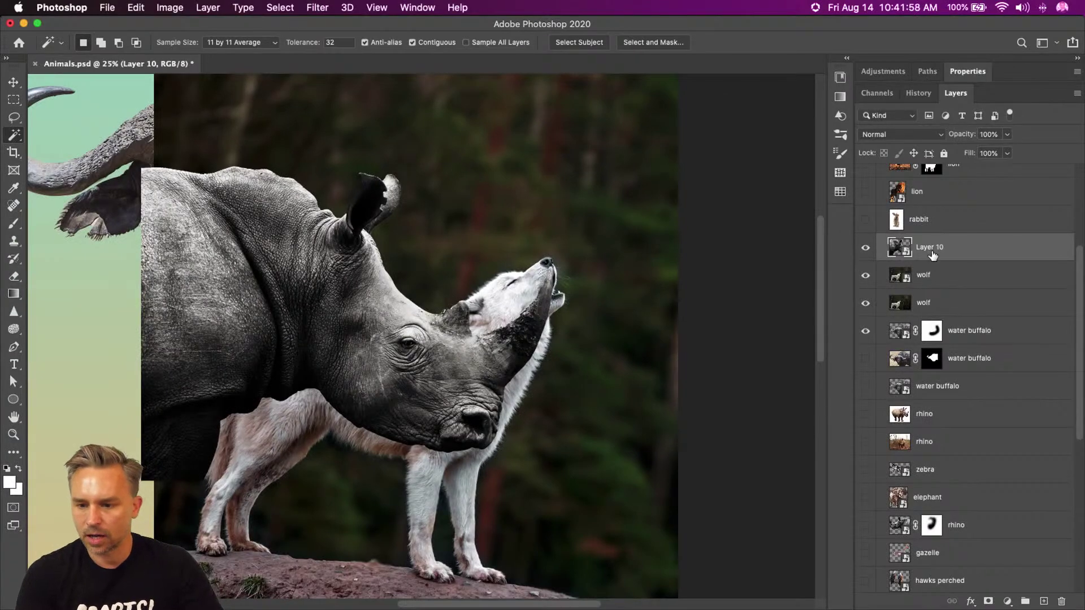
pyautogui.press('super+t')
pyautogui.moveTo(141, 168); pyautogui.dragTo(302, 290)
pyautogui.press('Return')
pyautogui.press('w')
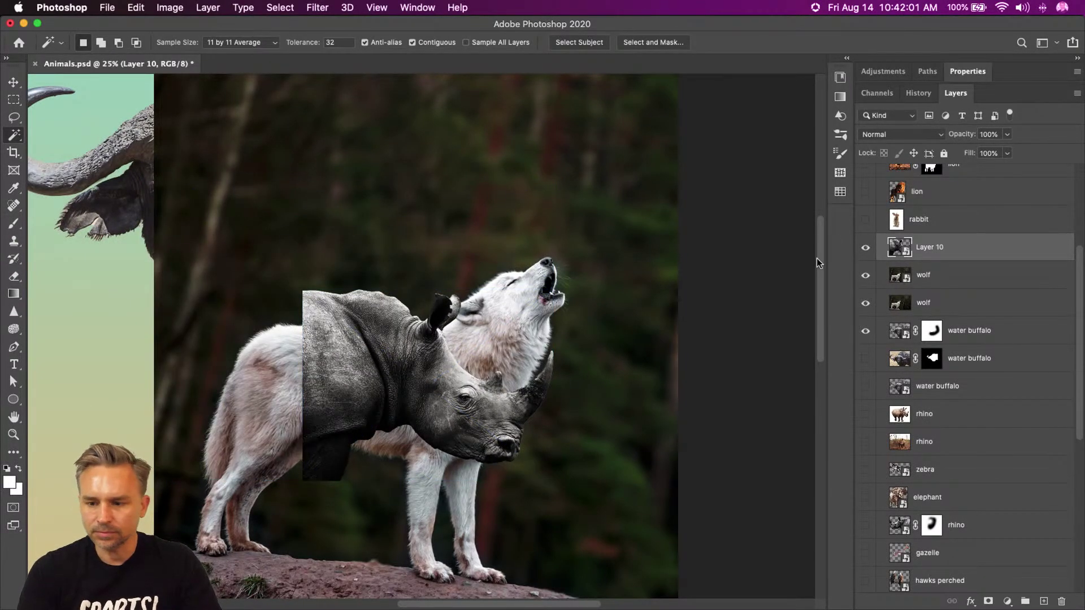
# Hide the rhino layer (Layer 10) and delete the Smart Object copy of the wolf.
pyautogui.click(866, 248)
pyautogui.click(930, 278)
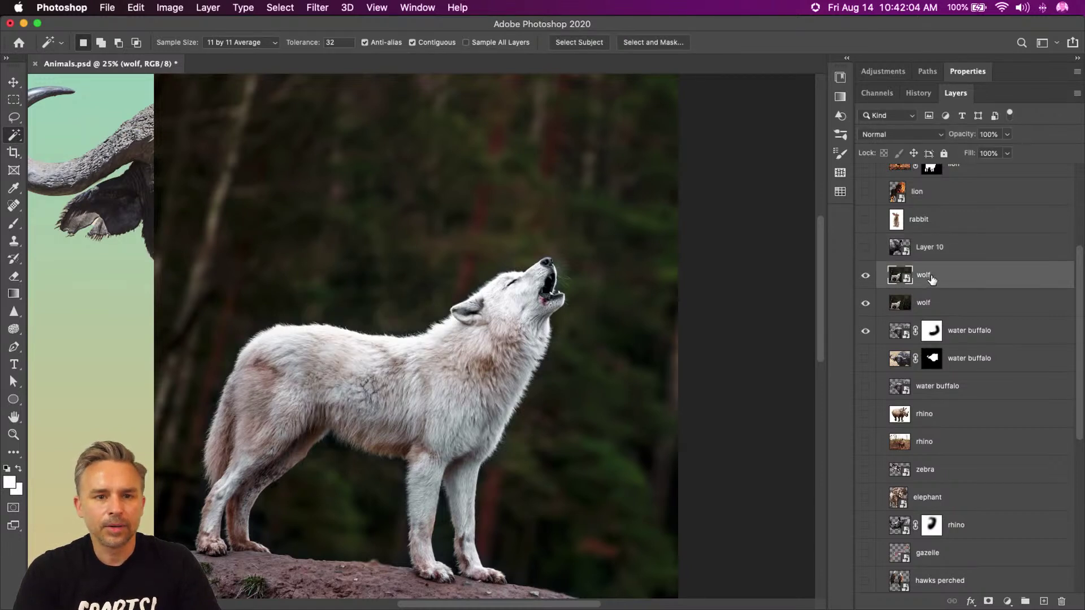
pyautogui.moveTo(977, 278); pyautogui.dragTo(1061, 602)
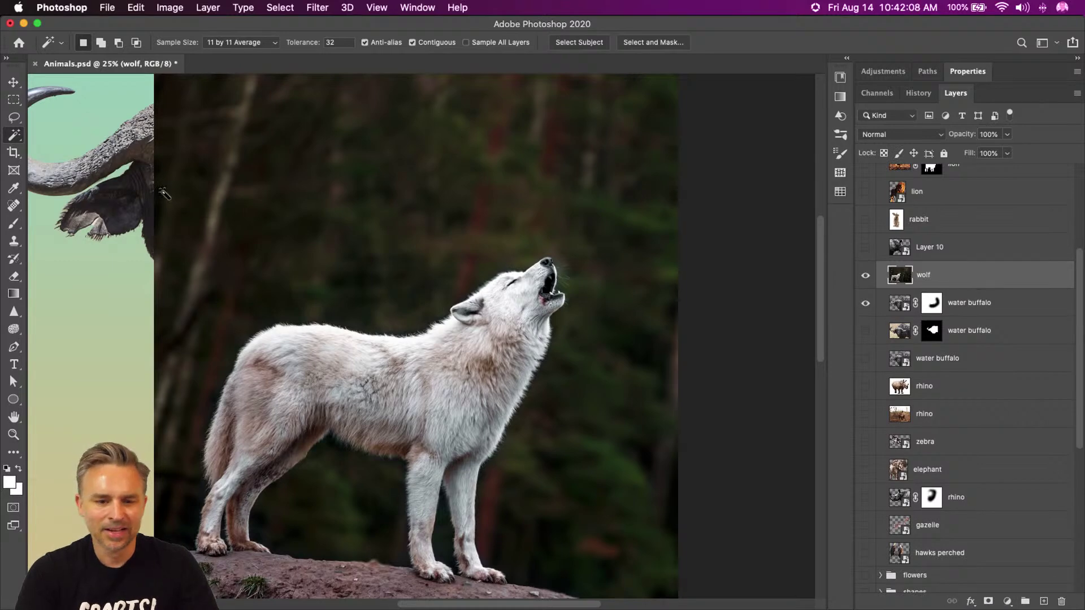
# Move the remaining wolf photo left and up so that the whole picture lies within the canvas.
pyautogui.press('super+minus')
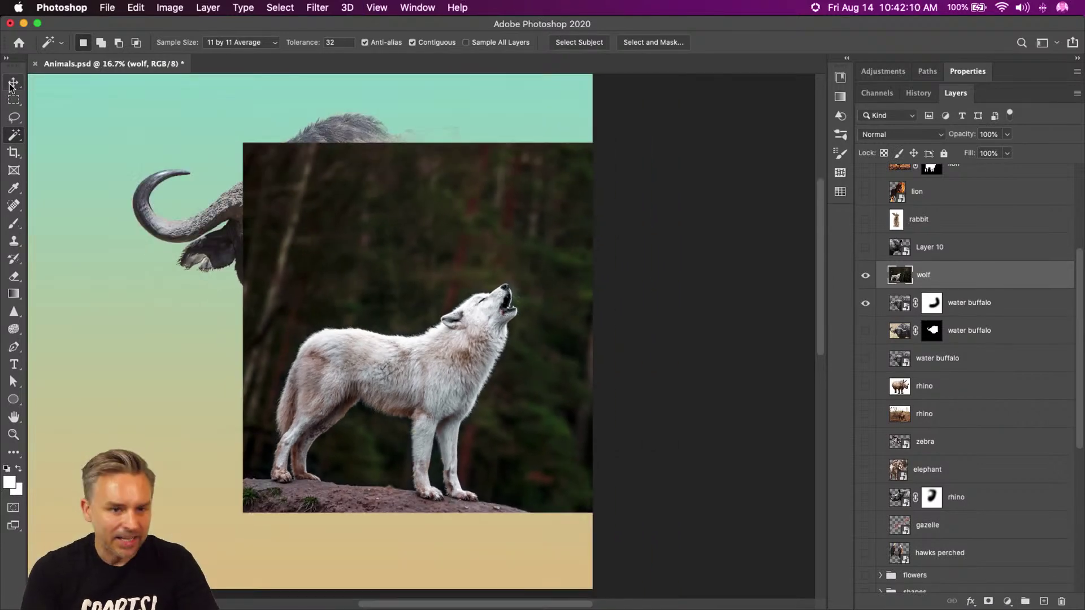
pyautogui.click(12, 83)
pyautogui.moveTo(431, 279); pyautogui.dragTo(315, 231)
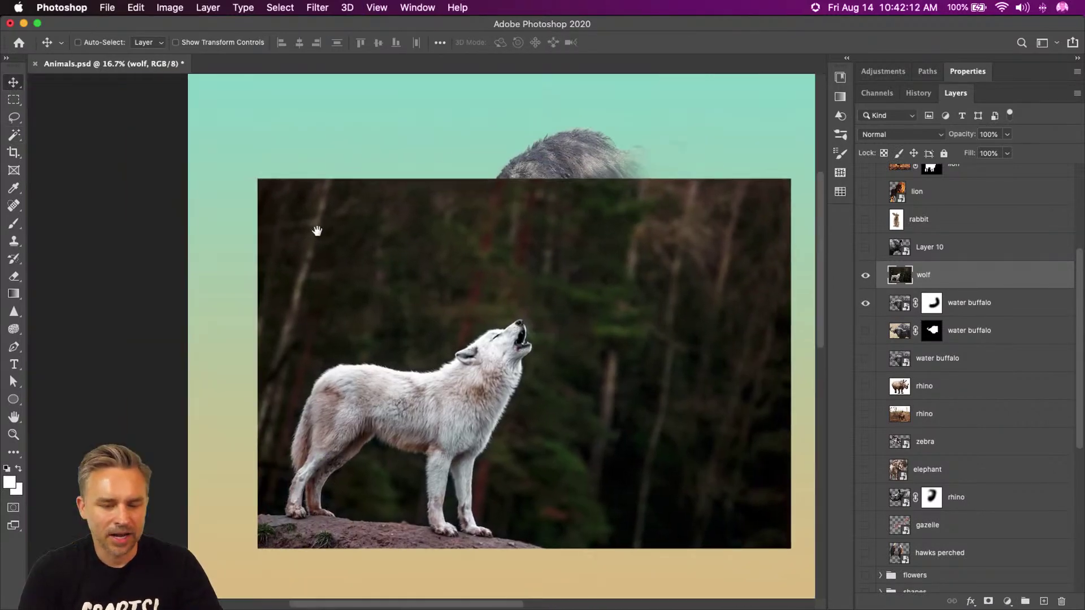
pyautogui.hscroll(3, 352, 201)
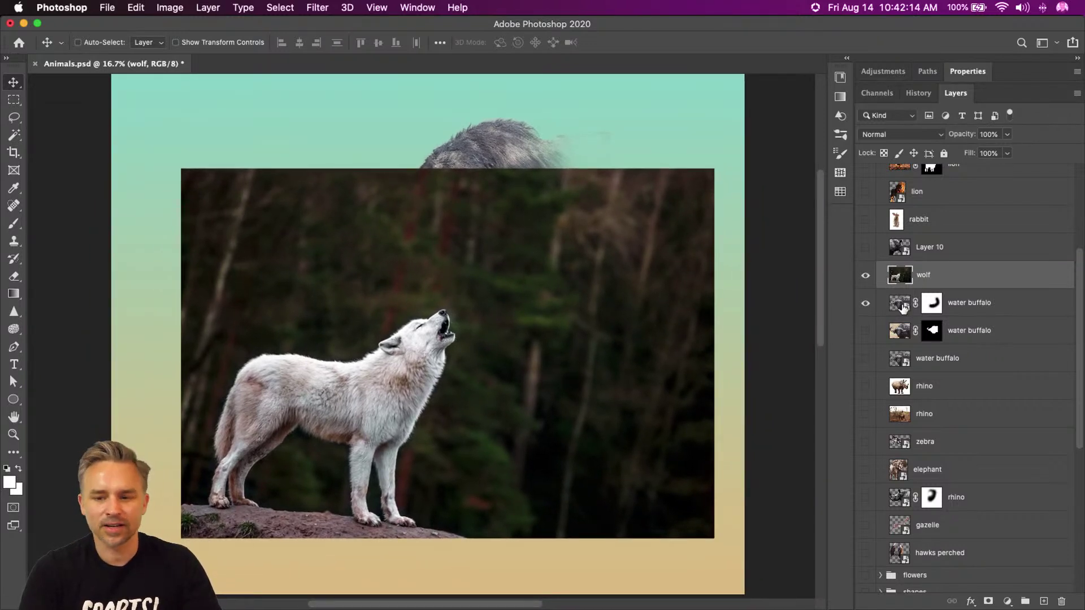
# Remove the wolf layer's background with the Remove Background quick action.
pyautogui.click(277, 8)
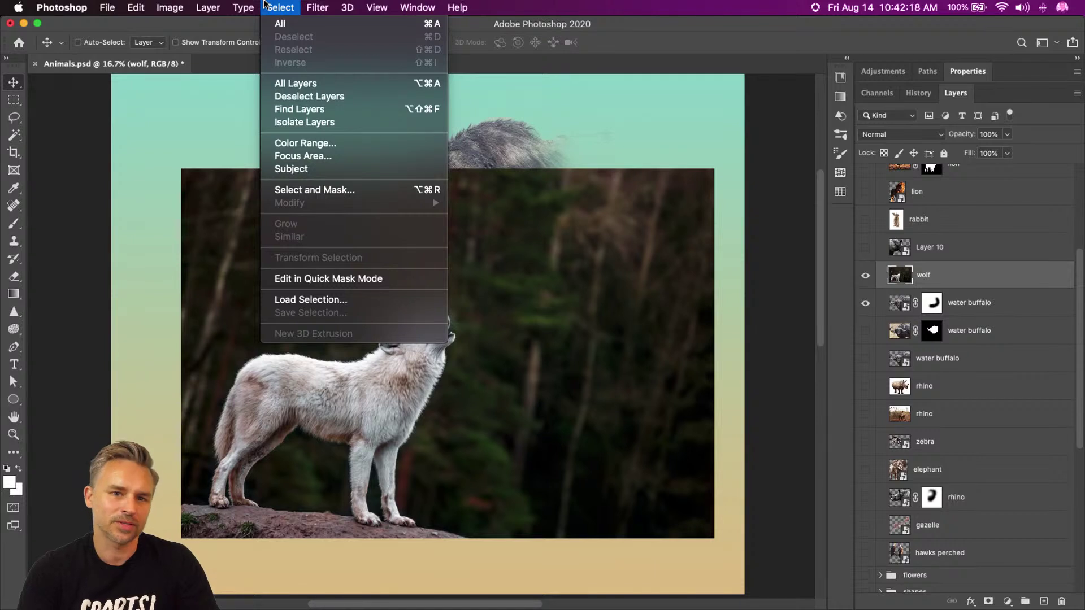
pyautogui.click(265, 4)
pyautogui.click(963, 78)
pyautogui.click(910, 289)
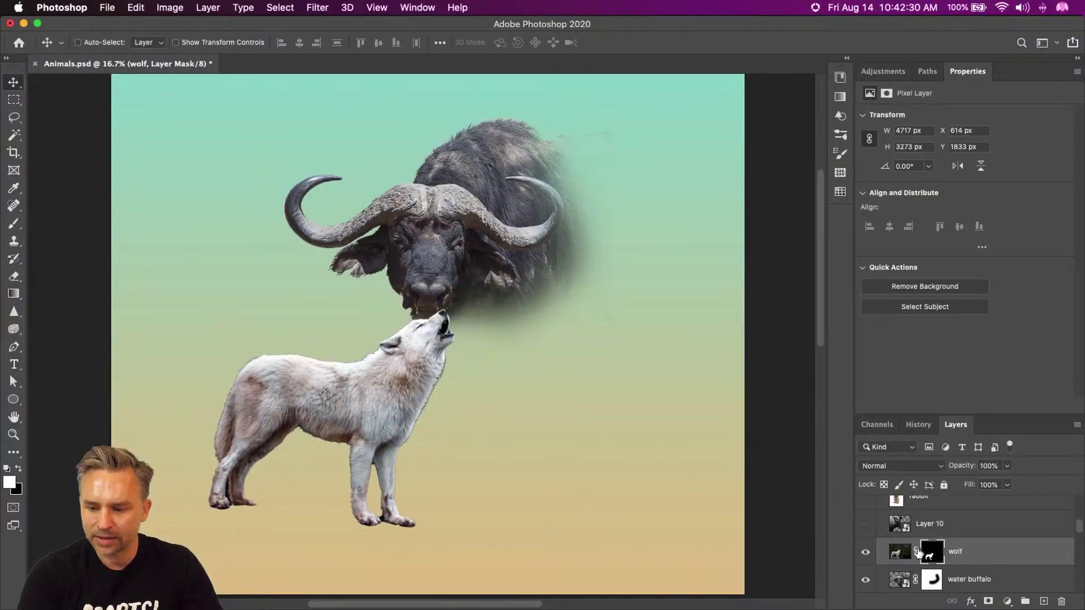
# Open the wolf's mask in Select and Mask and brush along the fur outline with the Refine Edge brush at size 90.
pyautogui.doubleClick(932, 552)
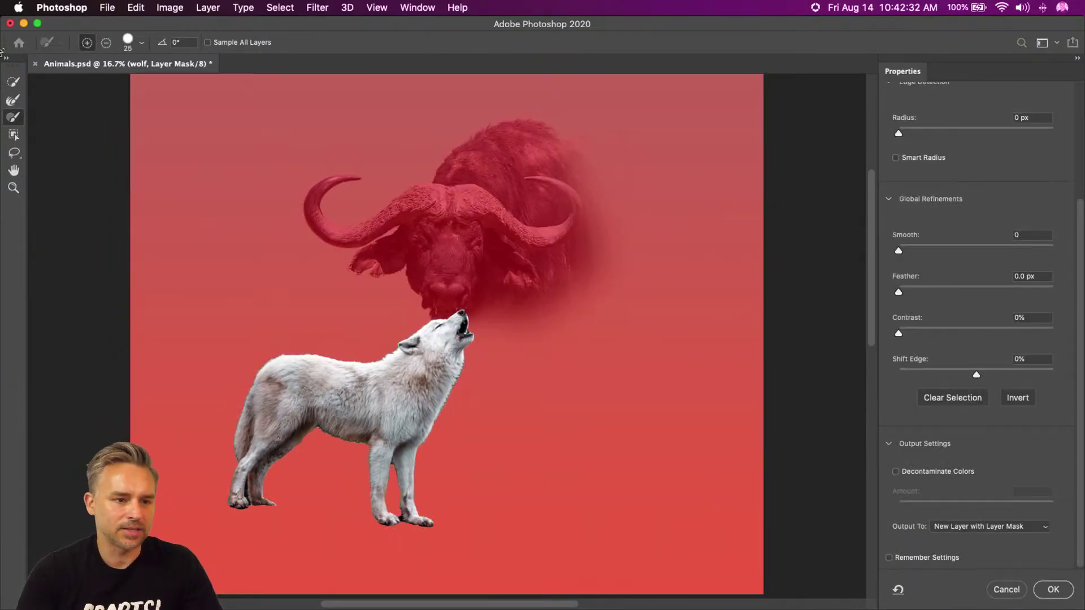
pyautogui.click(13, 100)
pyautogui.moveTo(465, 363); pyautogui.dragTo(424, 450)
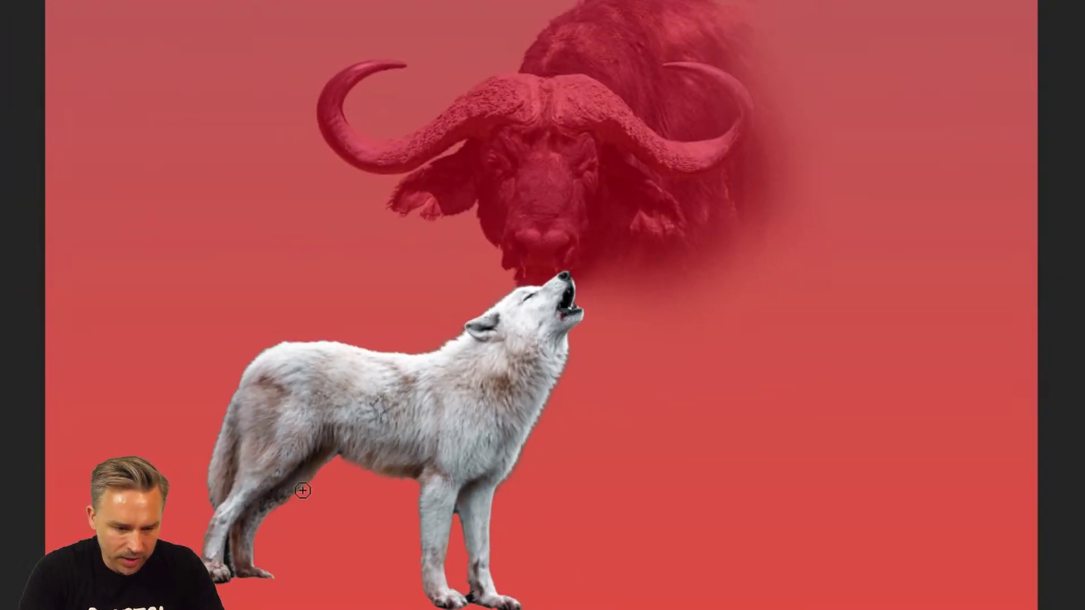
pyautogui.rightClick(353, 452)
pyautogui.click(326, 299)
pyautogui.moveTo(367, 309); pyautogui.dragTo(352, 186)
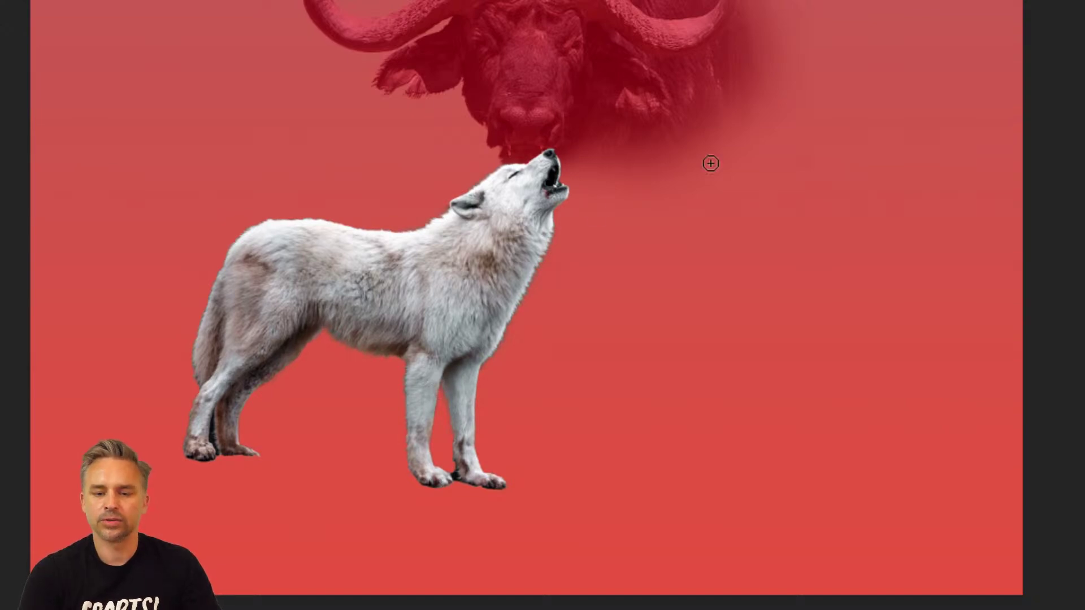
# Set Shift Edge to -26% and Feather to 2.3 px, and output the wolf to a new layer with layer mask.
pyautogui.scroll(3, 601, 302)
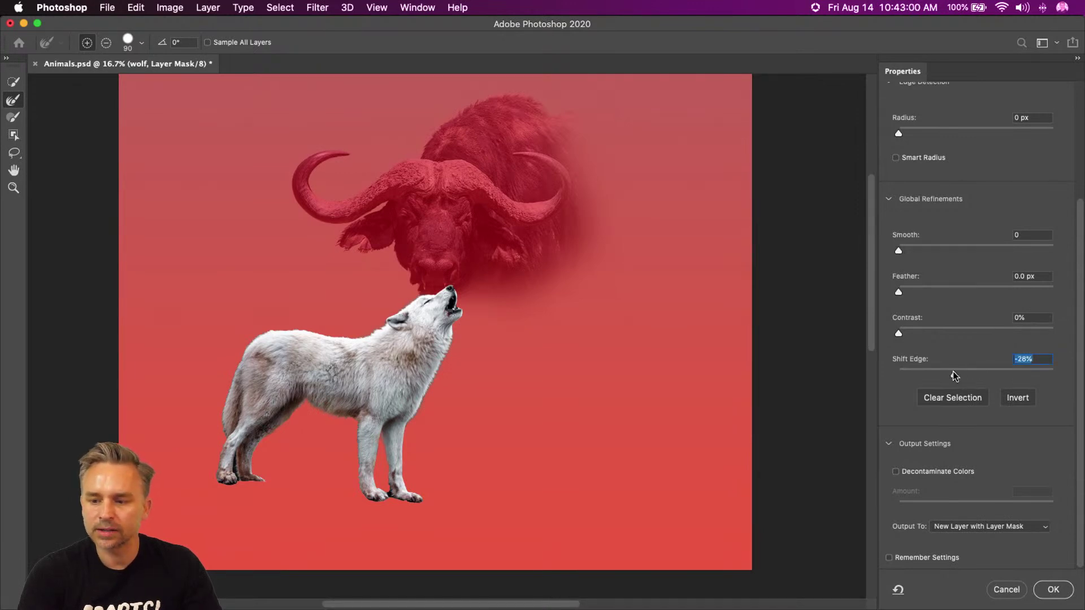
pyautogui.click(918, 289)
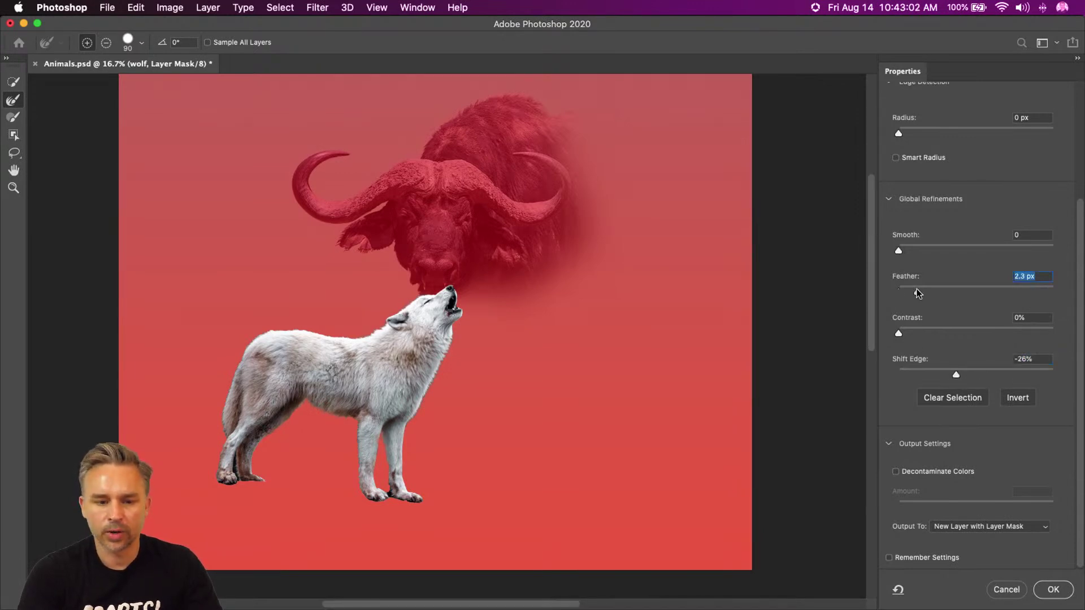
pyautogui.click(1047, 591)
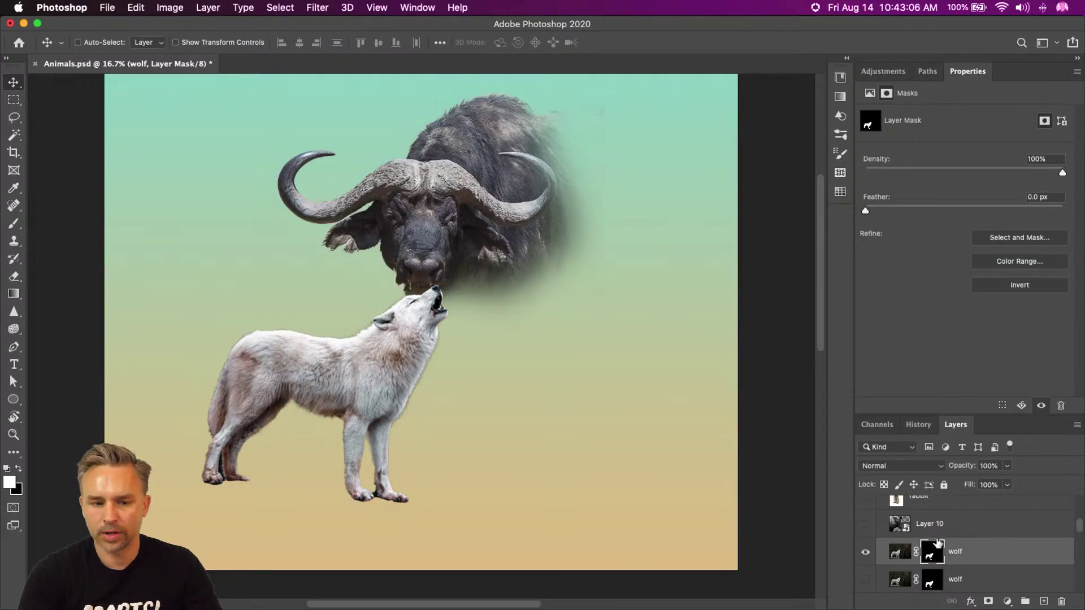
# Reopen the new wolf mask in Select and Mask, set Shift Edge to -28% and output to another new masked layer.
pyautogui.scroll(-1, 969, 572)
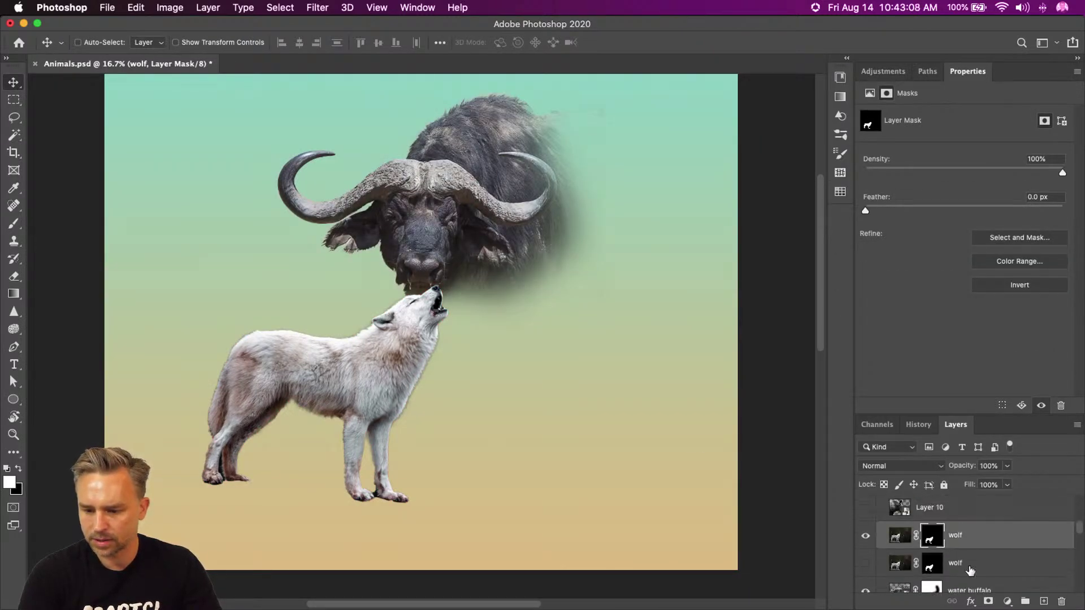
pyautogui.doubleClick(929, 542)
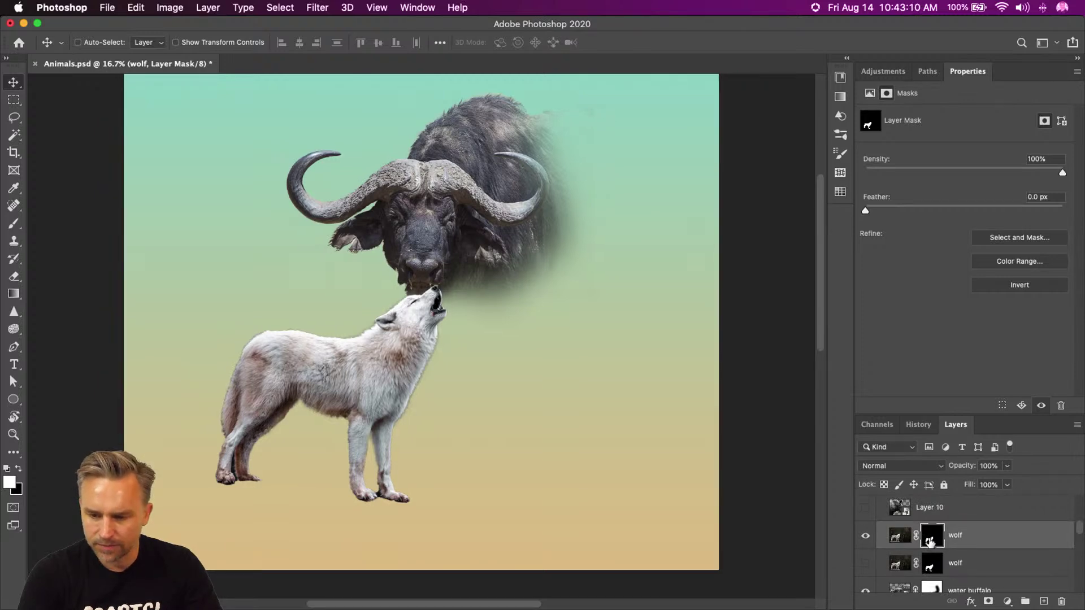
pyautogui.click(942, 372)
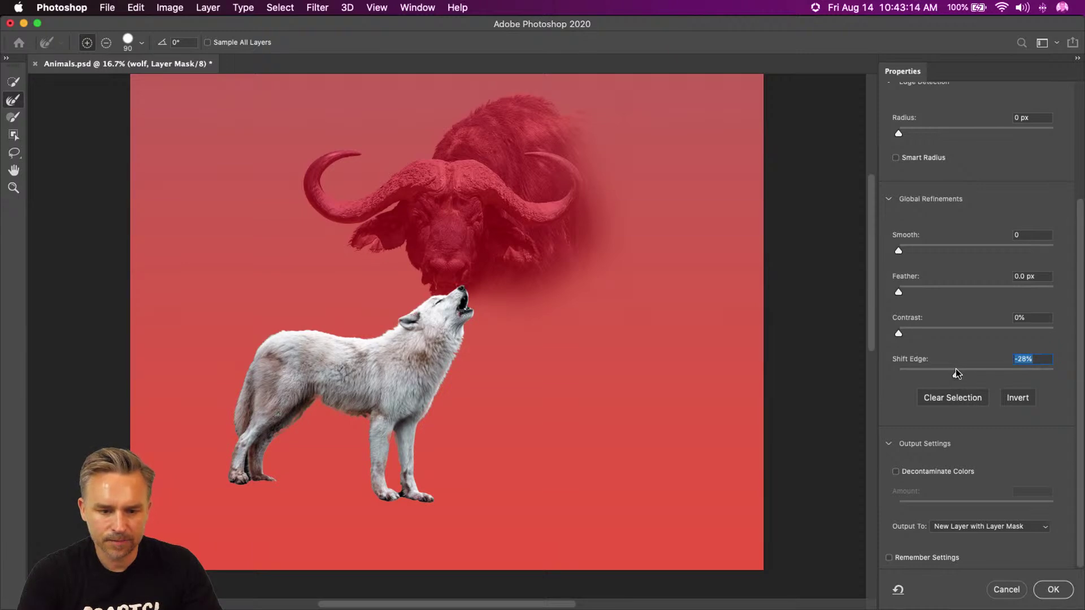
pyautogui.click(1055, 590)
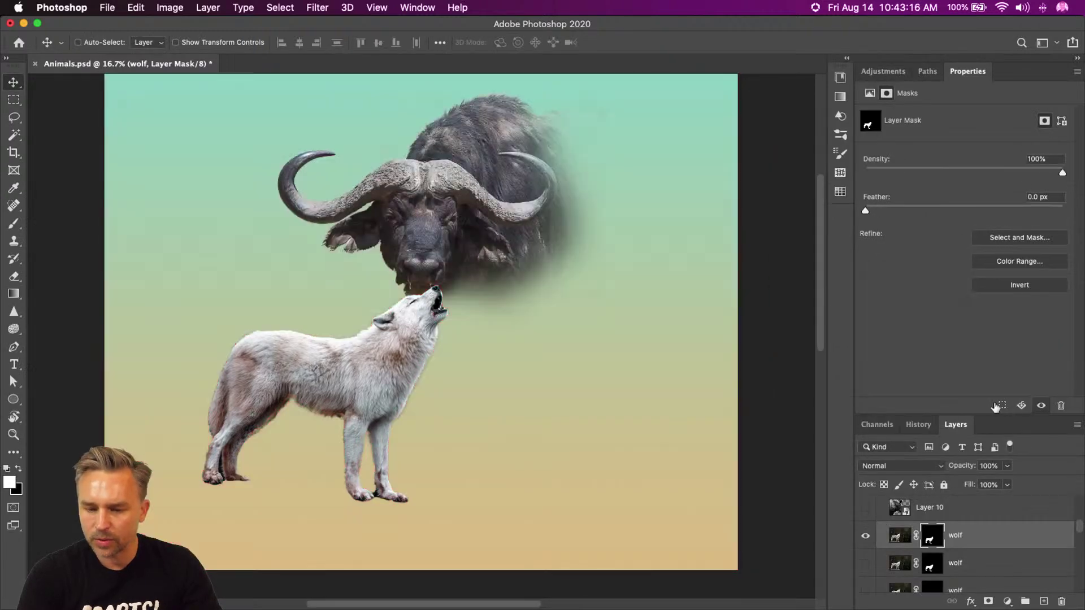
# Delete the two hidden wolf layers and convert the remaining masked wolf to a Smart Object.
pyautogui.doubleClick(1017, 72)
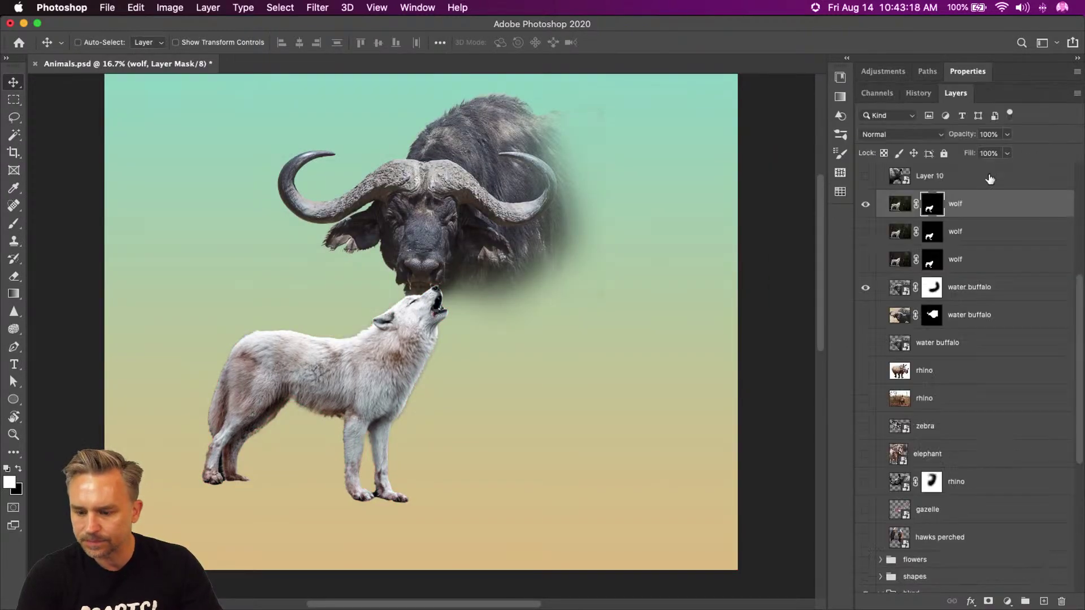
pyautogui.scroll(5, 858, 243)
pyautogui.click(970, 425)
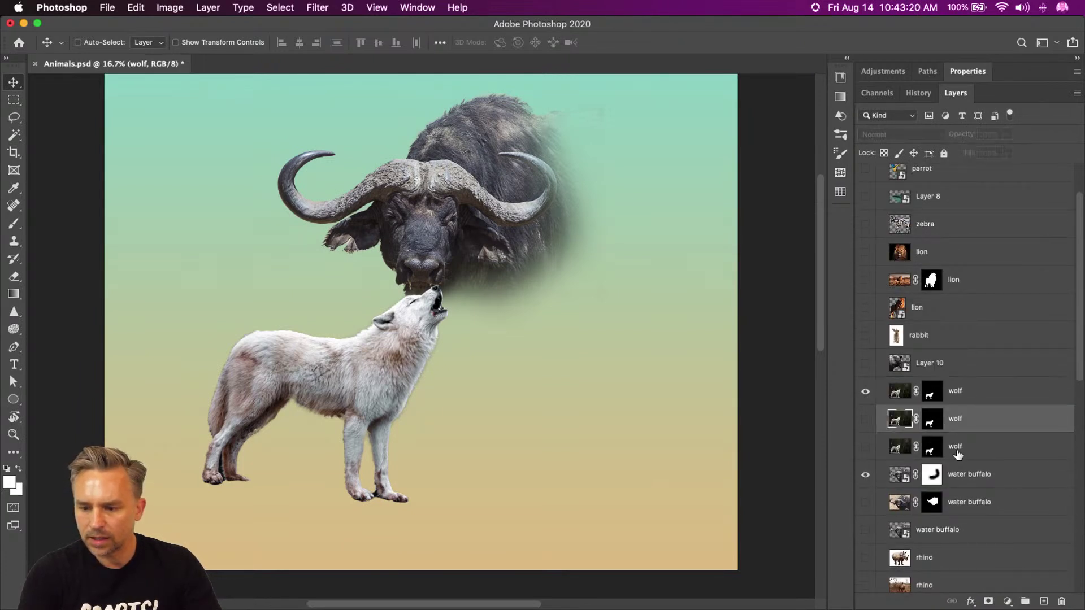
pyautogui.keyDown('shift'); pyautogui.click(956, 456); pyautogui.keyUp('shift')
pyautogui.click(1062, 602)
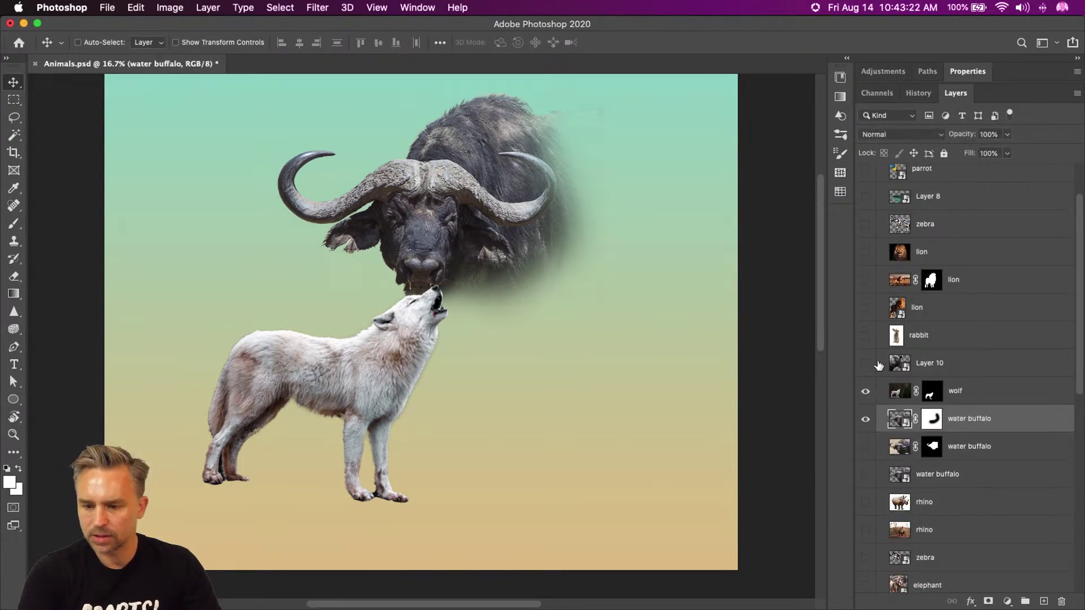
pyautogui.click(944, 396)
pyautogui.press('super+alt+s')
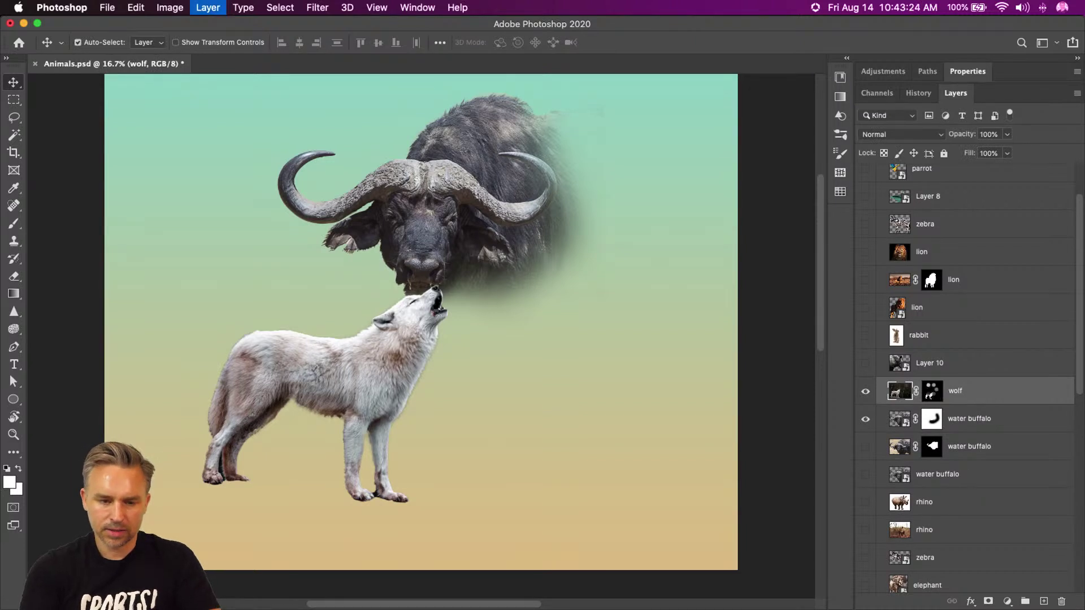
# Add a layer mask to the wolf and fade out its hindquarters and lower legs with a soft black 1400 px brush.
pyautogui.press('b')
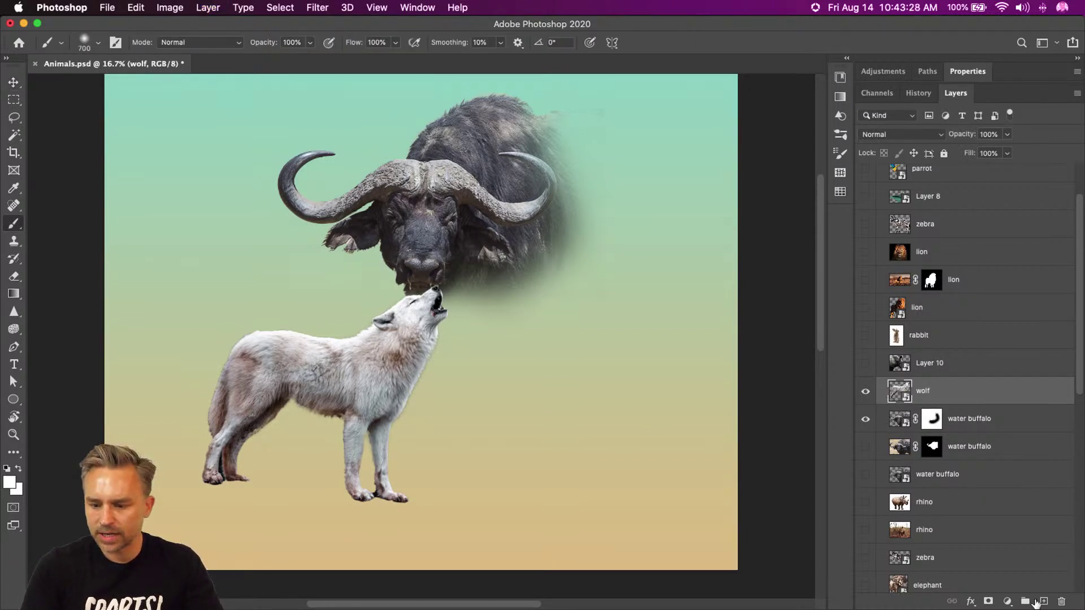
pyautogui.click(988, 601)
pyautogui.press(']')
pyautogui.press(']')
pyautogui.press(']')
pyautogui.press(']')
pyautogui.press(']')
pyautogui.press(']')
pyautogui.press(']')
pyautogui.press('x')
pyautogui.moveTo(230, 340)
pyautogui.mouseDown()
pyautogui.moveTo(271, 456)
pyautogui.moveTo(181, 448)
pyautogui.mouseUp()
pyautogui.moveTo(264, 479)
pyautogui.mouseDown()
pyautogui.moveTo(297, 480)
pyautogui.moveTo(160, 281)
pyautogui.moveTo(219, 359)
pyautogui.moveTo(231, 318)
pyautogui.moveTo(266, 307)
pyautogui.mouseUp()
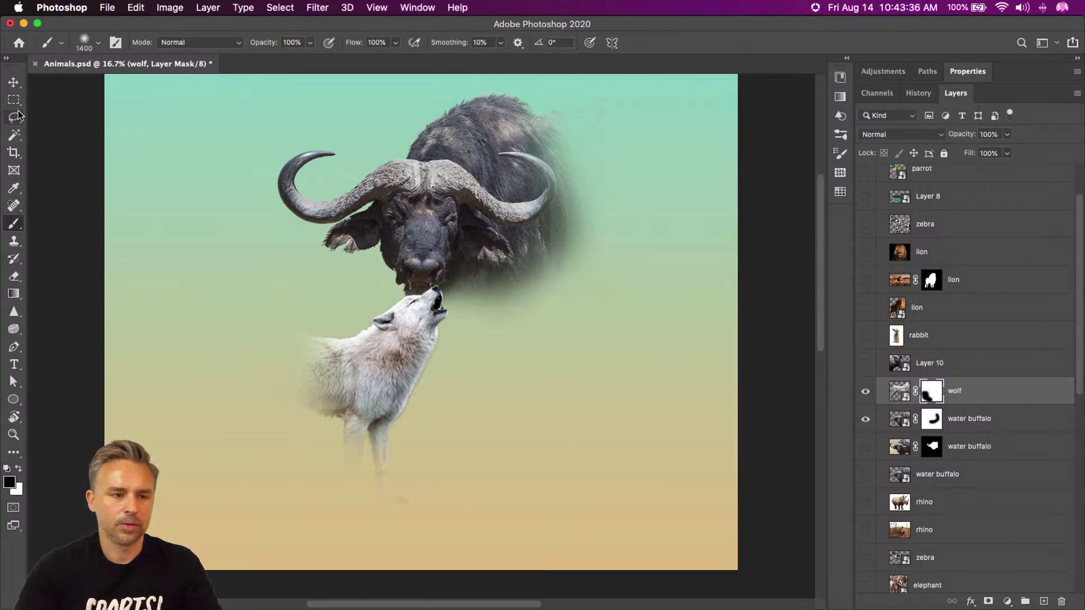
# Move the faded wolf up and right so it overlaps the lower right of the water buffalo's body.
pyautogui.click(13, 82)
pyautogui.moveTo(541, 370); pyautogui.dragTo(687, 327)
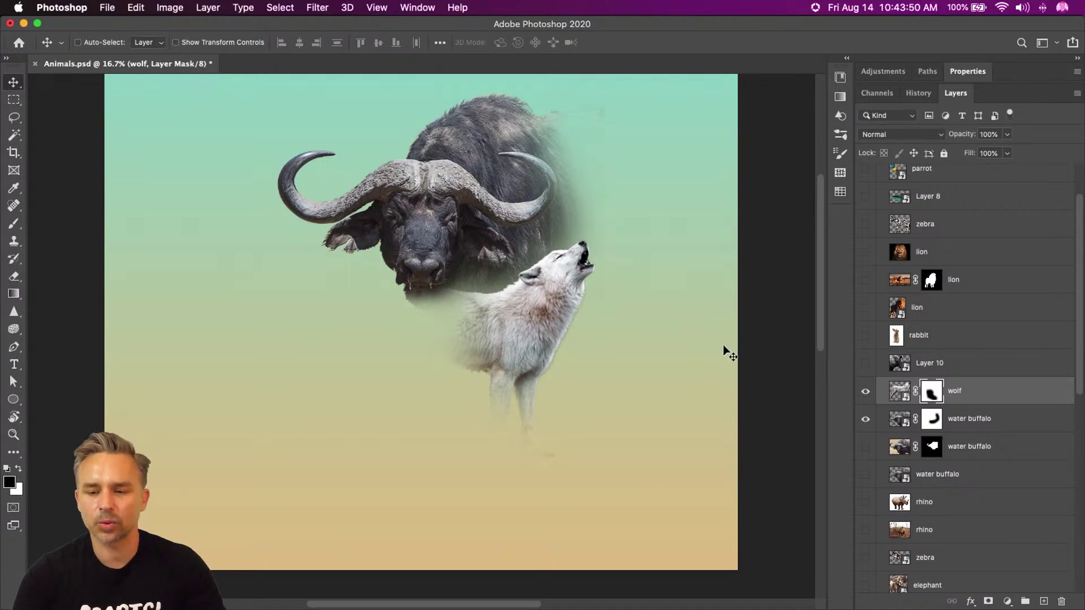
pyautogui.click(900, 391)
pyautogui.moveTo(514, 367); pyautogui.dragTo(528, 348)
# Paint black on the wolf's layer mask below its front legs to fade them out further.
pyautogui.click(935, 394)
pyautogui.press('b')
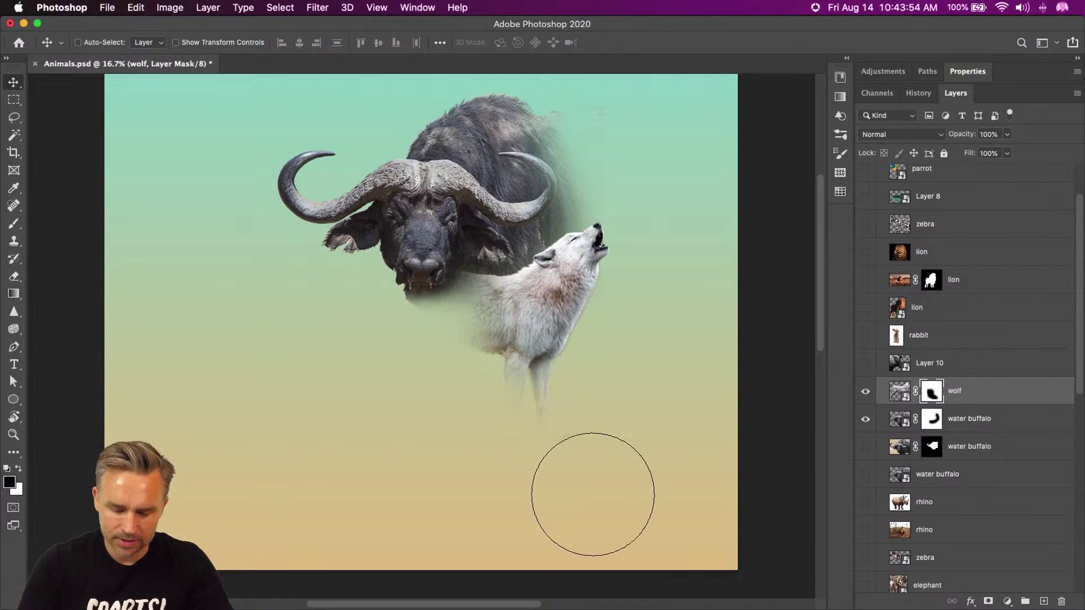
pyautogui.moveTo(574, 470); pyautogui.dragTo(502, 456)
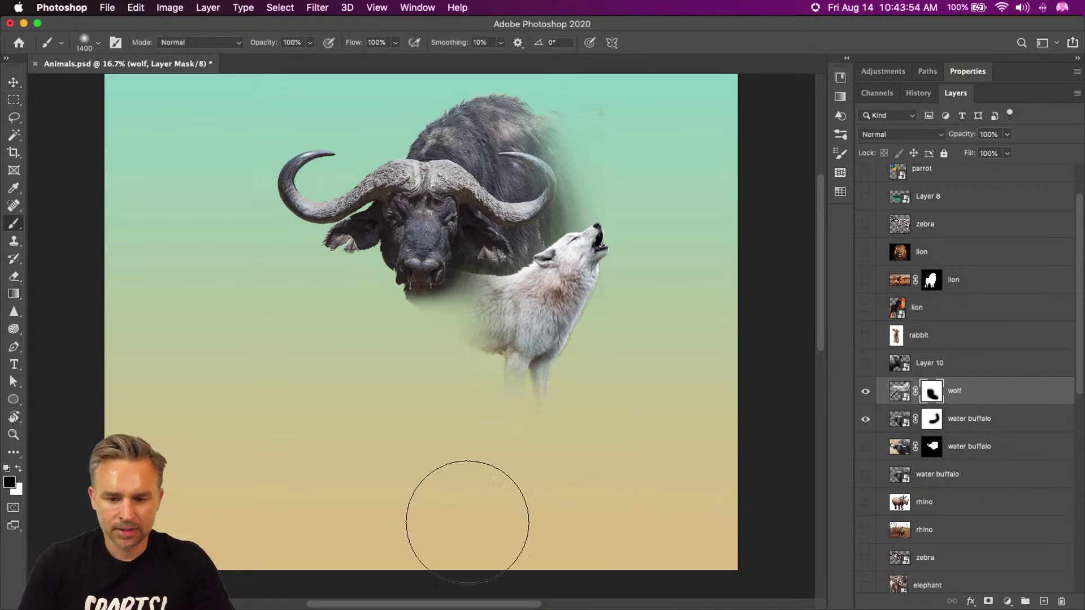
# Move the visible water buffalo to the left, away from the wolf.
pyautogui.click(959, 422)
pyautogui.press('v')
pyautogui.moveTo(334, 195)
pyautogui.mouseDown()
pyautogui.moveTo(220, 194)
pyautogui.moveTo(236, 194)
pyautogui.mouseUp()
# Show the lion Smart Object above the rabbit layer, and the lion layer with a mask directly above it.
pyautogui.click(865, 308)
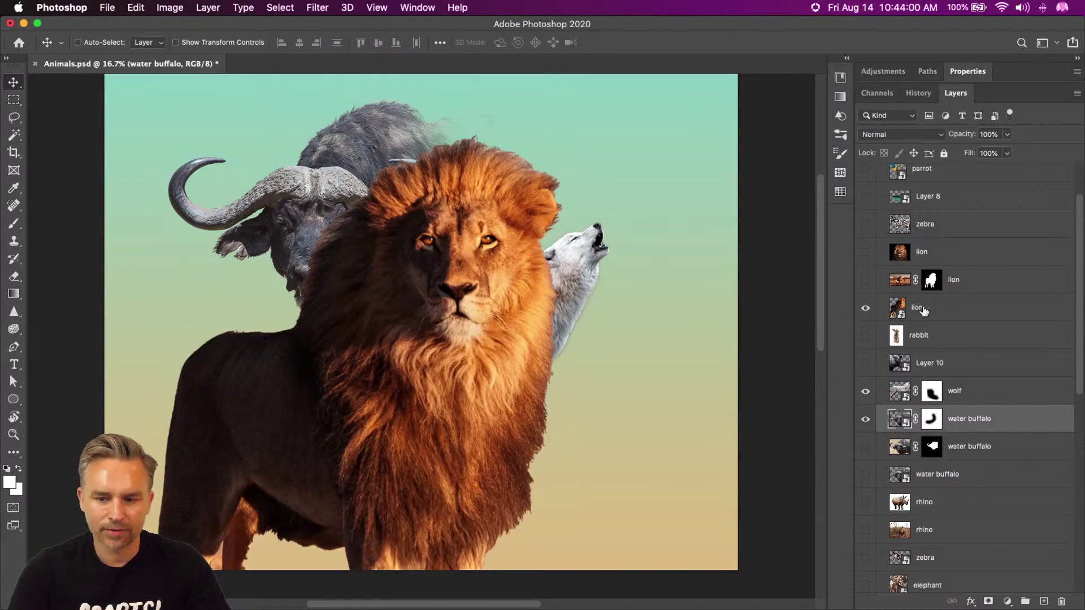
pyautogui.click(923, 312)
pyautogui.scroll(4, 359, 274)
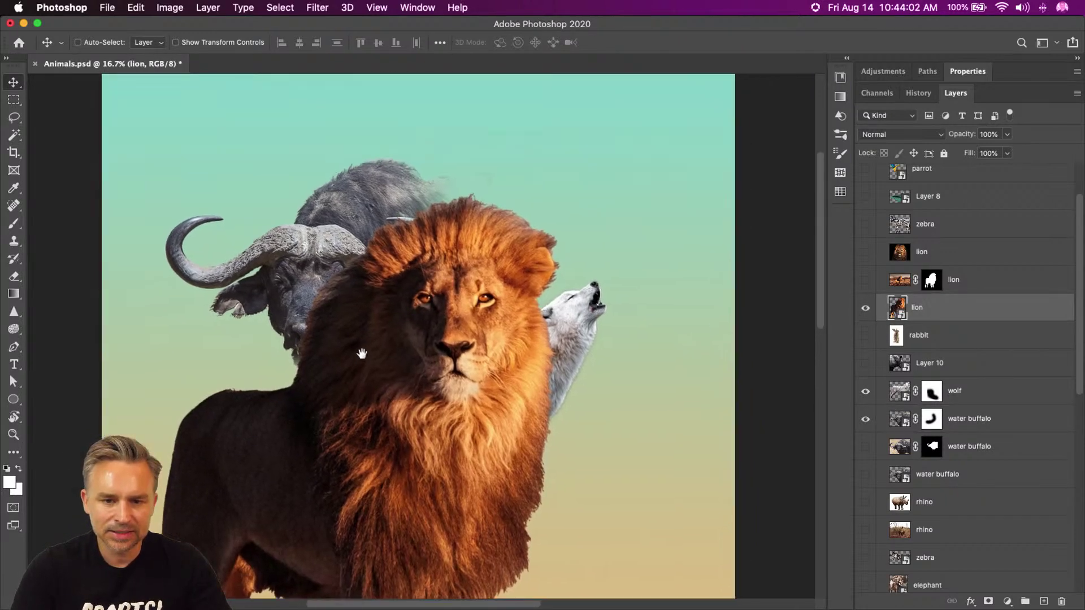
pyautogui.scroll(2, 994, 256)
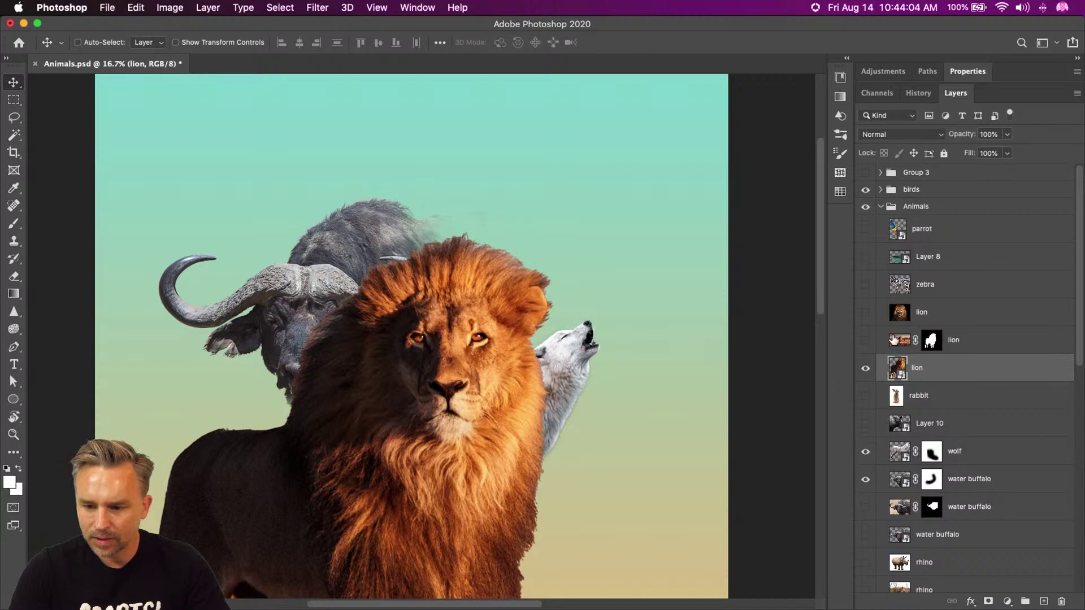
pyautogui.click(866, 340)
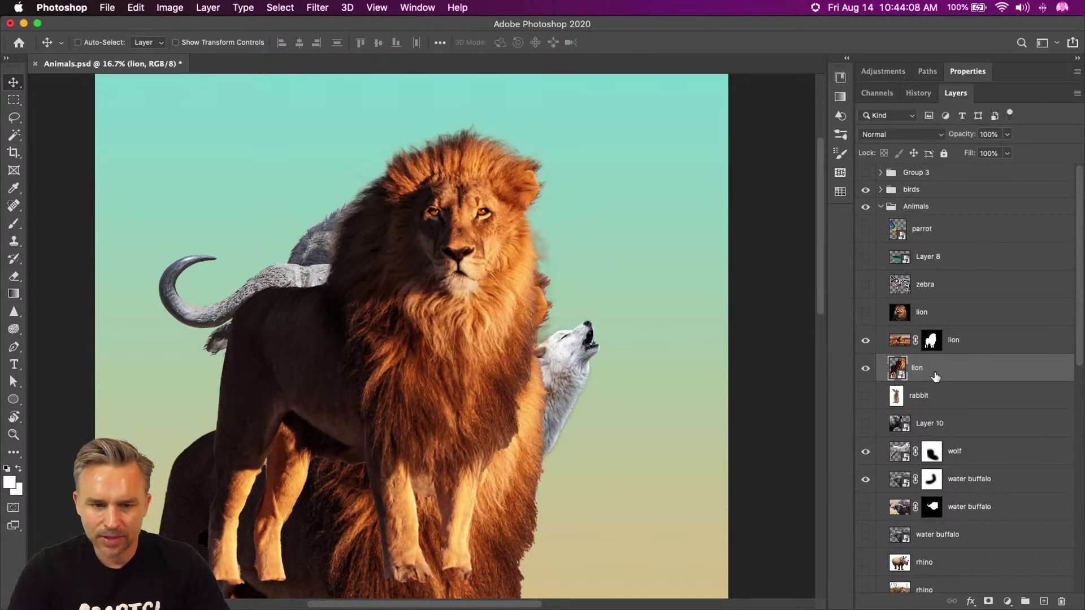
# Delete the masked lion layer above the lion Smart Object, leaving only the Smart Object lion showing.
pyautogui.click(865, 340)
pyautogui.moveTo(994, 346); pyautogui.dragTo(1062, 602)
pyautogui.click(869, 373)
pyautogui.click(865, 340)
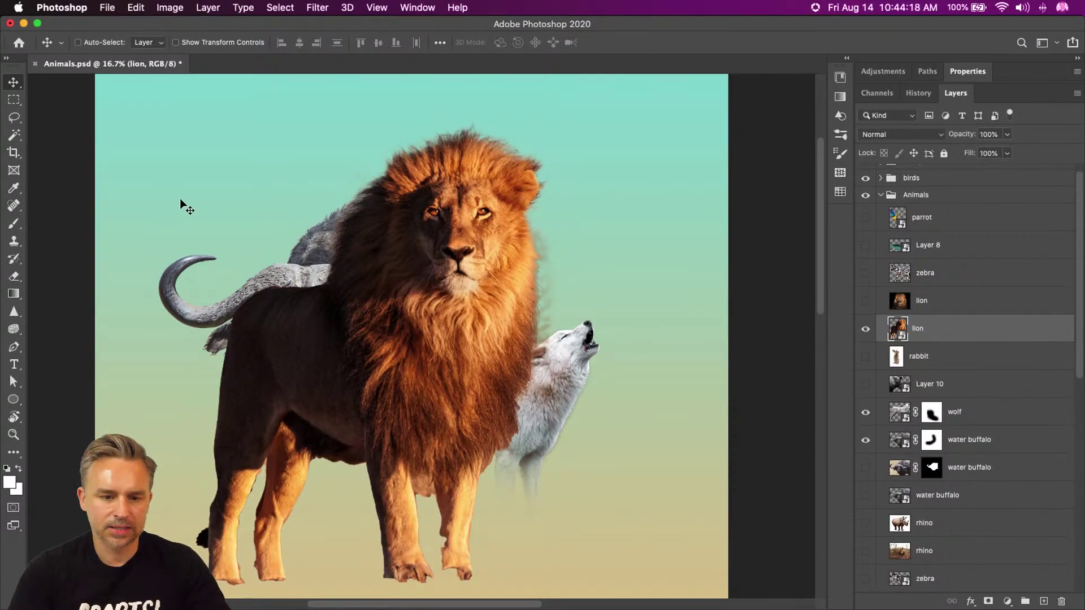
# Add a layer mask to the lion Smart Object and paint black with a 1900 px brush to fade out its body and legs.
pyautogui.click(988, 601)
pyautogui.press('b')
pyautogui.press('d')
pyautogui.press('x')
pyautogui.press(']')
pyautogui.press(']')
pyautogui.press(']')
pyautogui.press(']')
pyautogui.press(']')
pyautogui.moveTo(157, 469)
pyautogui.mouseDown()
pyautogui.moveTo(243, 473)
pyautogui.moveTo(261, 281)
pyautogui.moveTo(325, 407)
pyautogui.mouseUp()
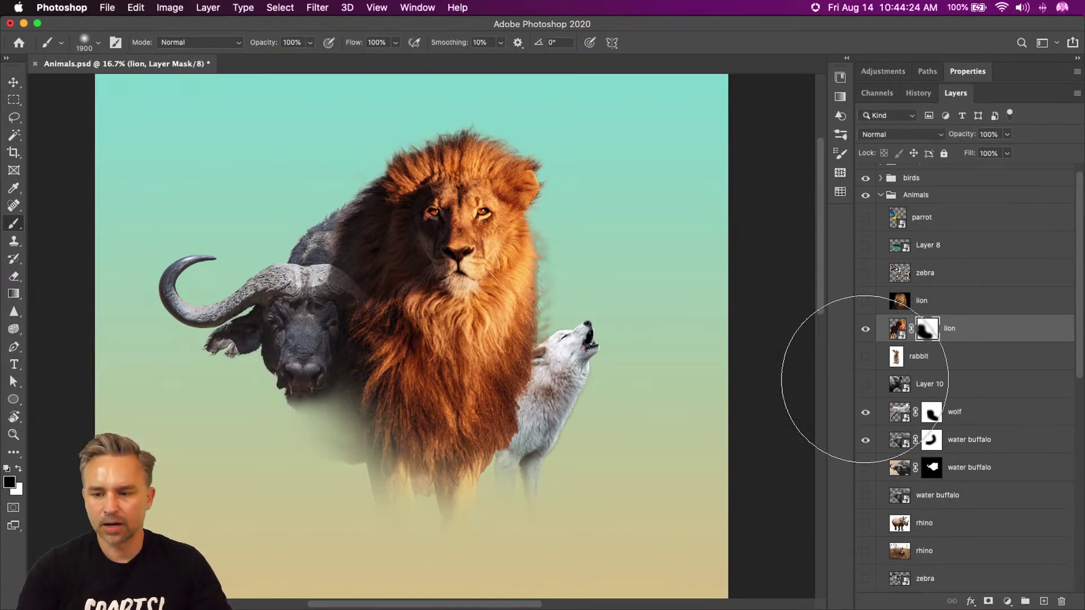
# Move the faded lion slightly right and down so it sits between the water buffalo and the wolf.
pyautogui.hscroll(-2, 775, 314)
pyautogui.click(8, 79)
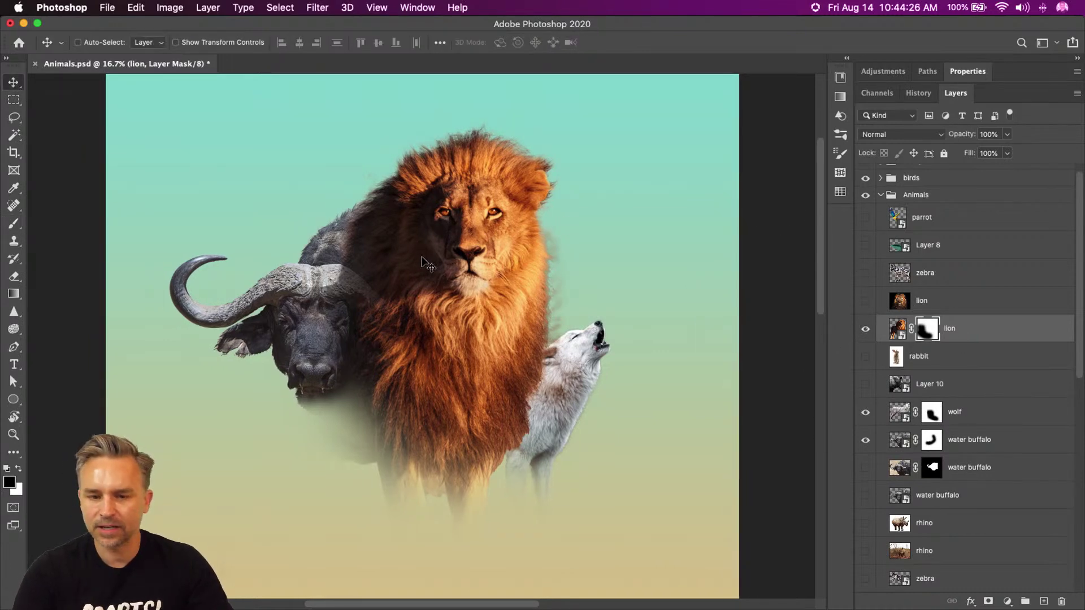
pyautogui.moveTo(429, 263); pyautogui.dragTo(523, 202)
pyautogui.click(913, 384)
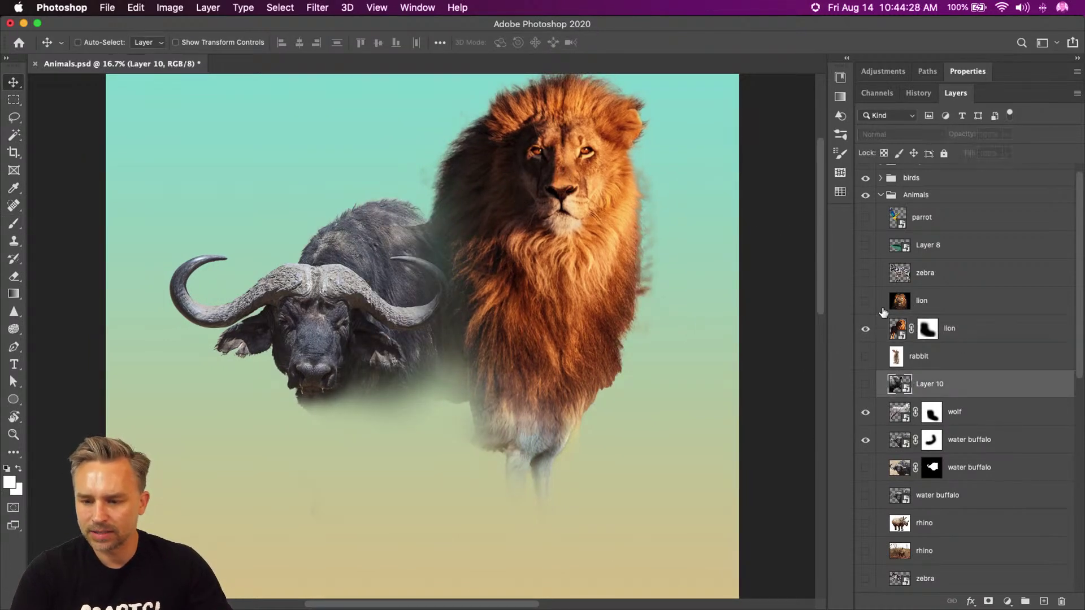
pyautogui.click(898, 328)
pyautogui.moveTo(552, 239)
pyautogui.mouseDown()
pyautogui.moveTo(439, 364)
pyautogui.moveTo(478, 311)
pyautogui.mouseUp()
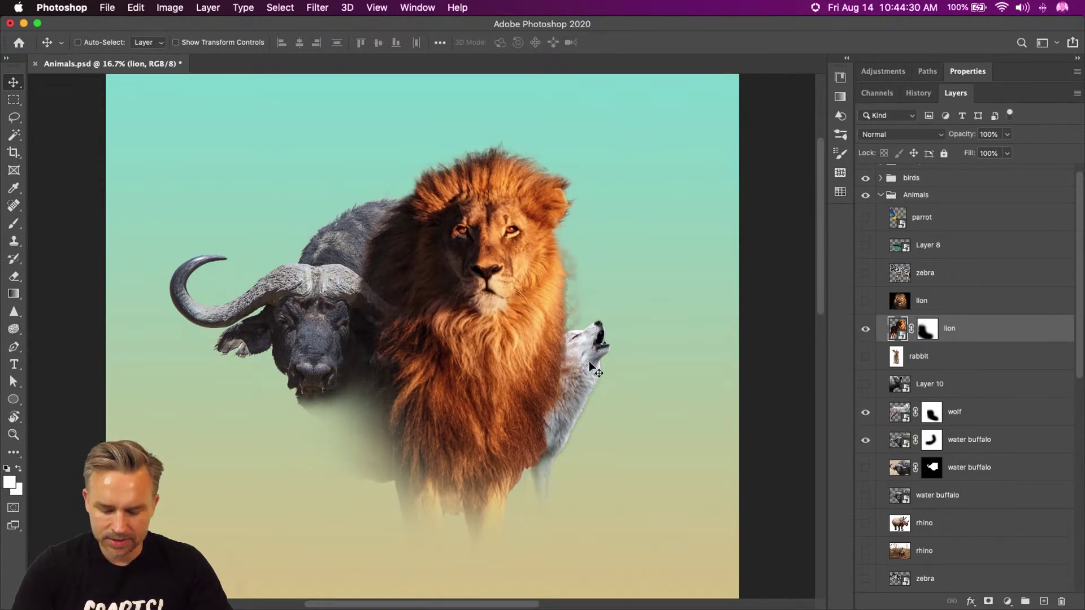
# Paint black with a 2200 px brush on the lion's layer mask to fade out its lower mane and remaining legs.
pyautogui.press('b')
pyautogui.press('super+backslash')
pyautogui.press('x')
pyautogui.press(']')
pyautogui.moveTo(312, 457)
pyautogui.mouseDown()
pyautogui.moveTo(364, 492)
pyautogui.moveTo(605, 496)
pyautogui.mouseUp()
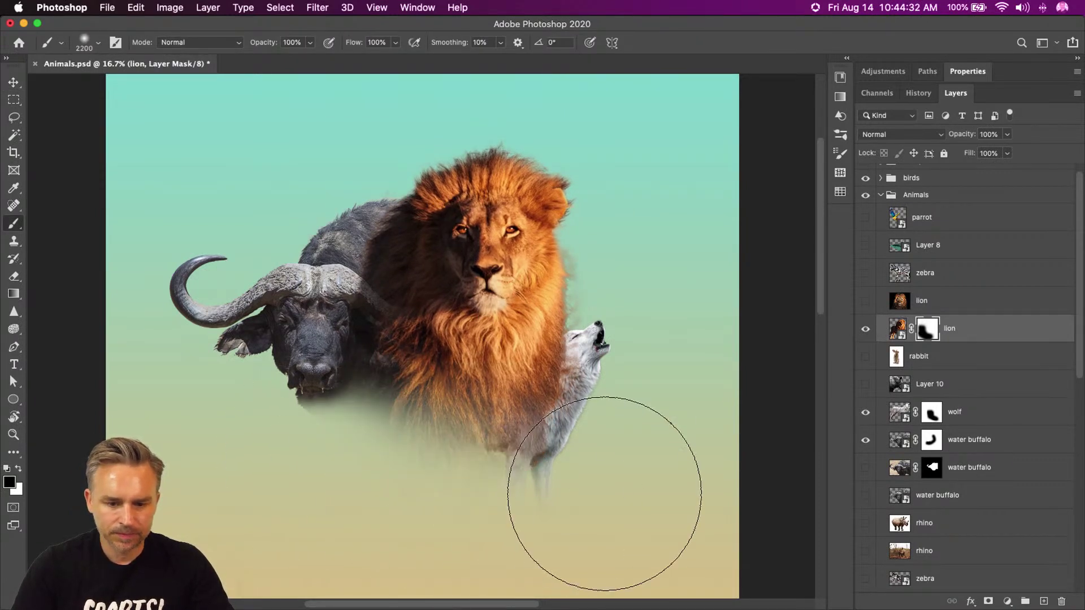
pyautogui.moveTo(463, 395); pyautogui.dragTo(569, 545)
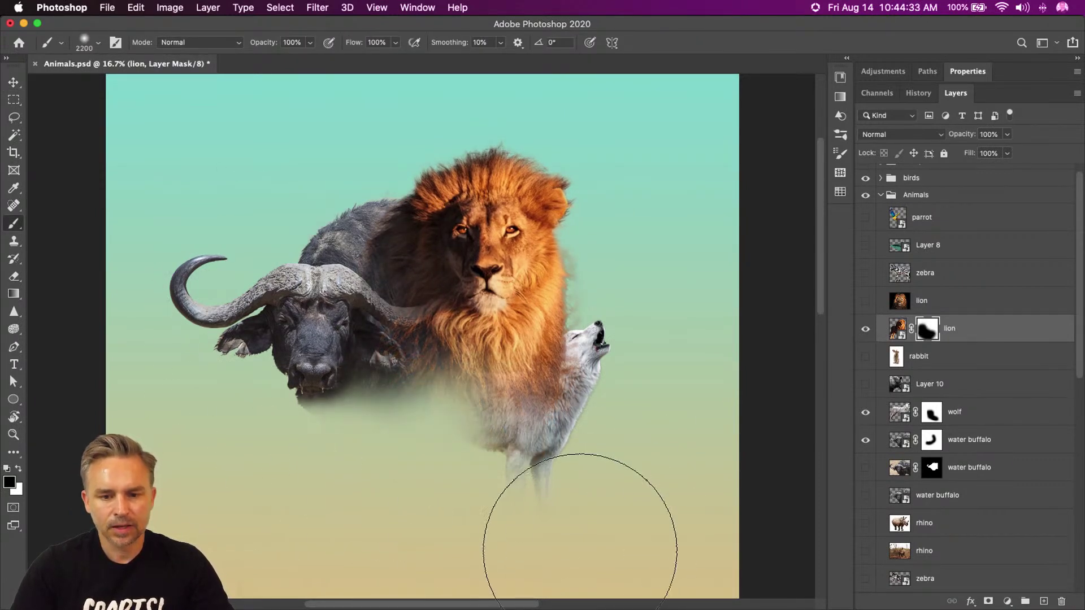
# Hide the lion, wolf and water buffalo layers.
pyautogui.click(14, 82)
pyautogui.scroll(-3, 881, 327)
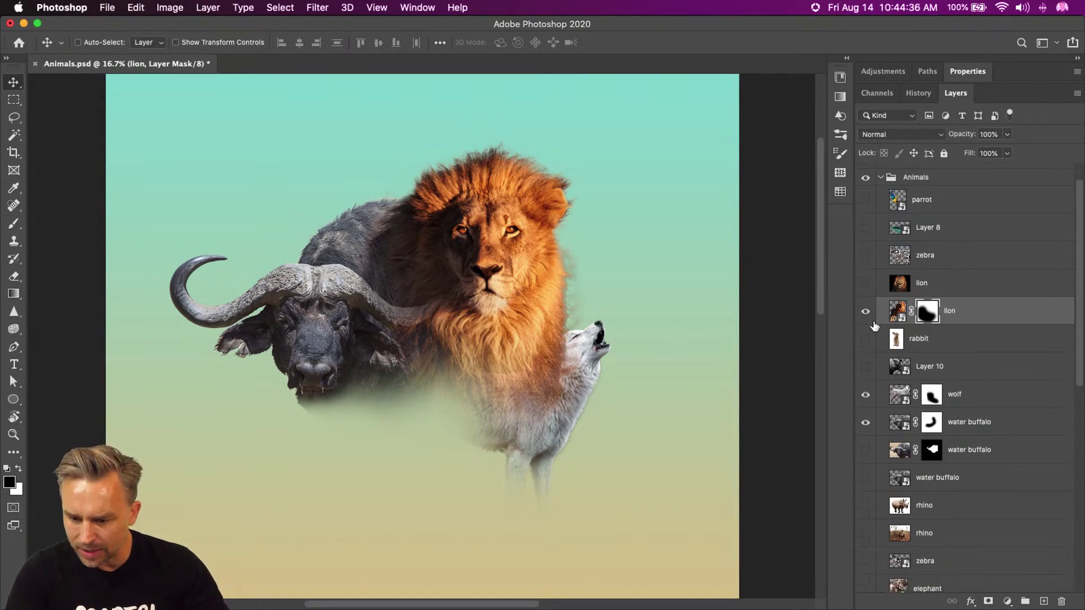
pyautogui.click(864, 277)
pyautogui.scroll(-8, 867, 406)
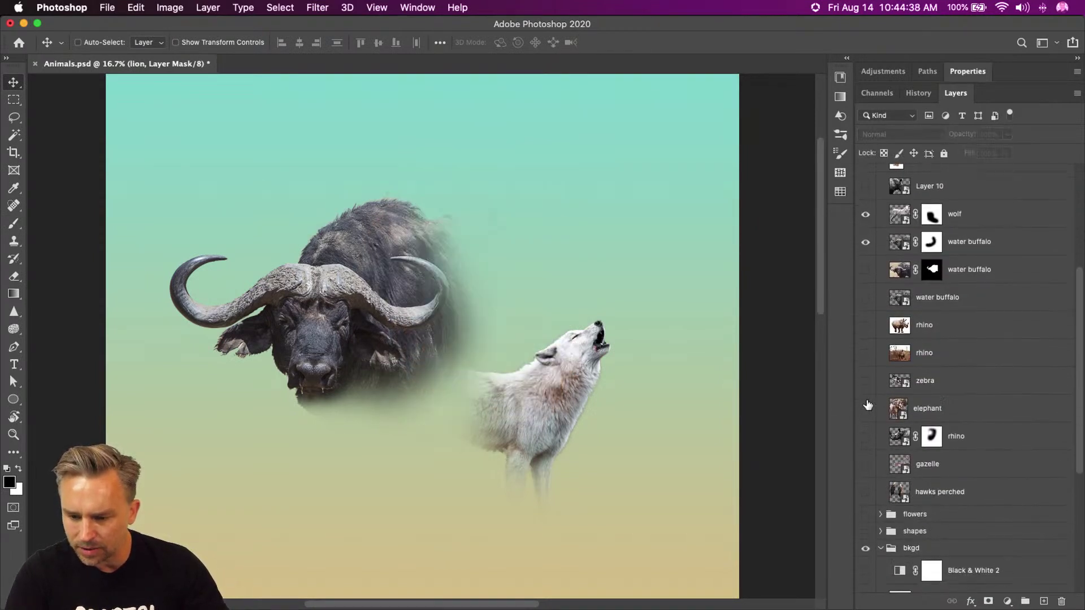
pyautogui.click(865, 242)
# View the rhino photo that still has its background, hide it again, and select the elephant layer.
pyautogui.click(865, 353)
pyautogui.click(955, 355)
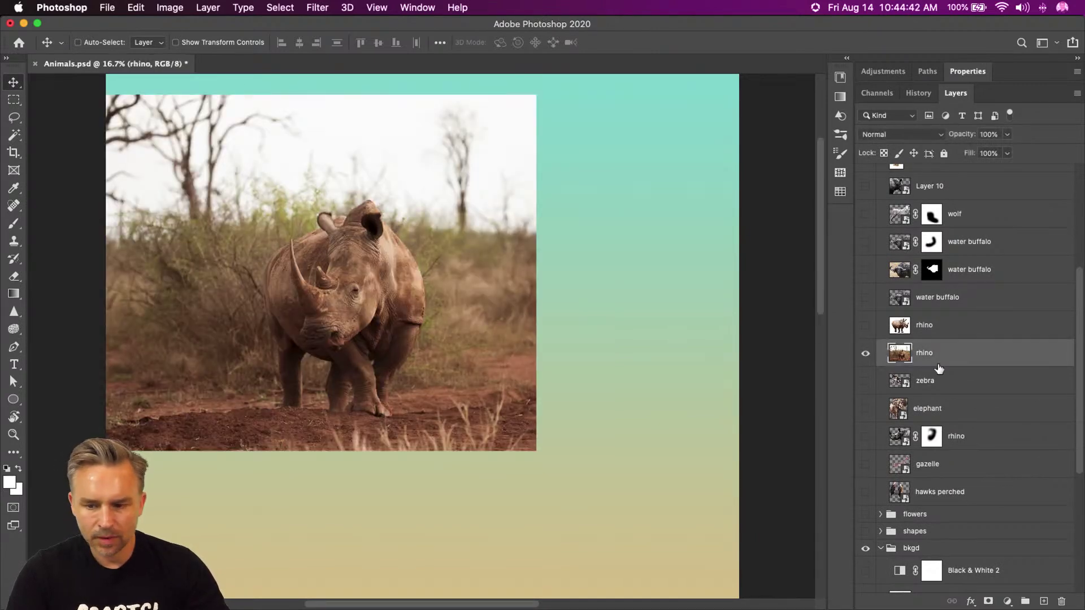
pyautogui.click(916, 414)
pyautogui.click(865, 353)
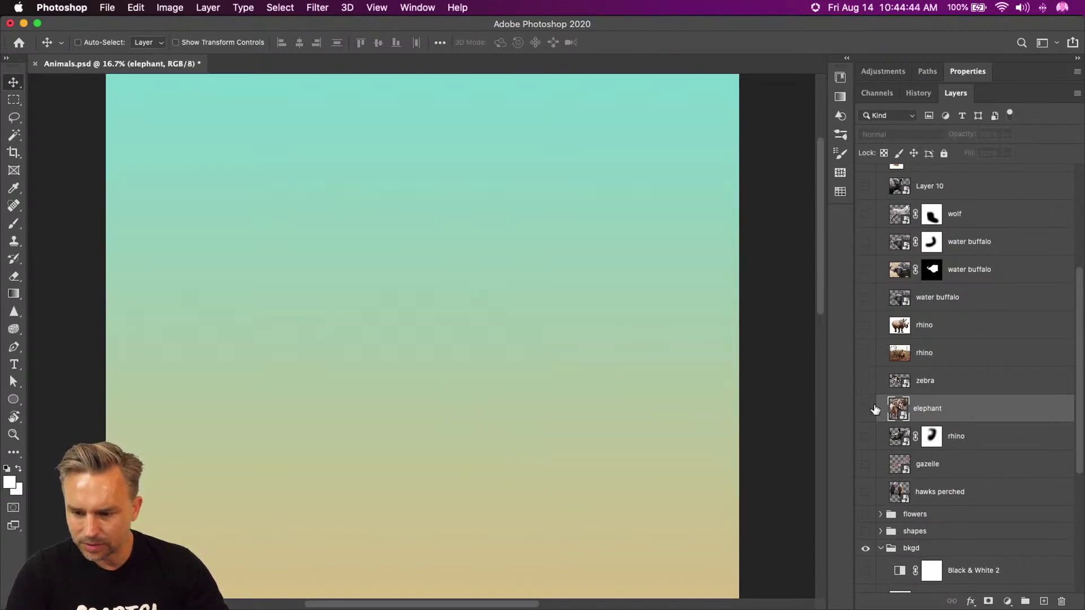
# Show the elephant and leaping zebra layers, and move the leaping zebra slightly up and right.
pyautogui.click(865, 409)
pyautogui.click(865, 381)
pyautogui.click(933, 393)
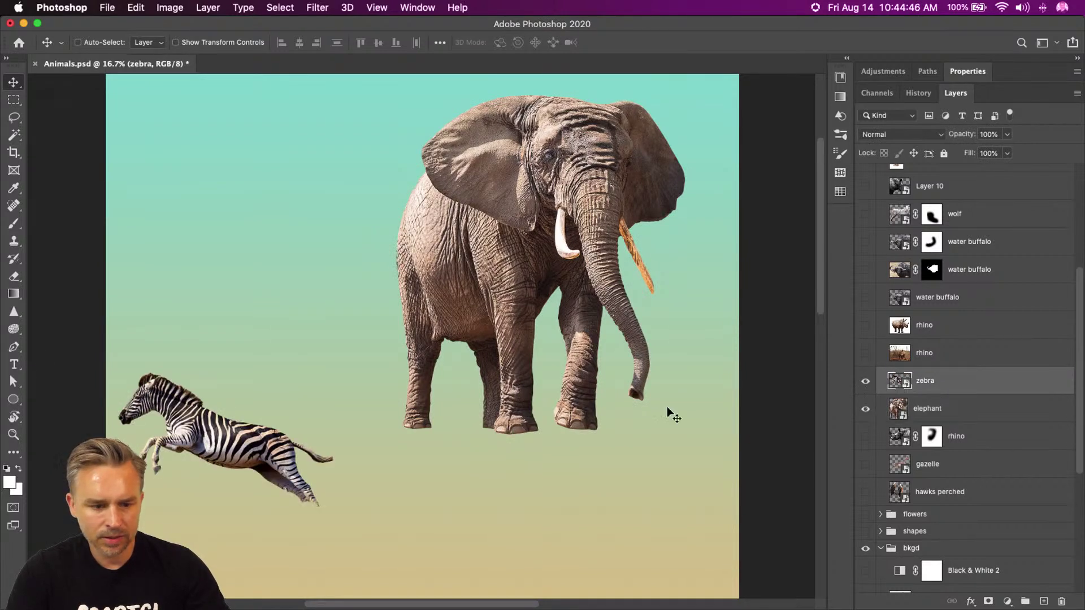
pyautogui.moveTo(152, 402); pyautogui.dragTo(170, 373)
# Show and select the rhino layer that has a mask, and dismiss the calendar reminder.
pyautogui.click(864, 438)
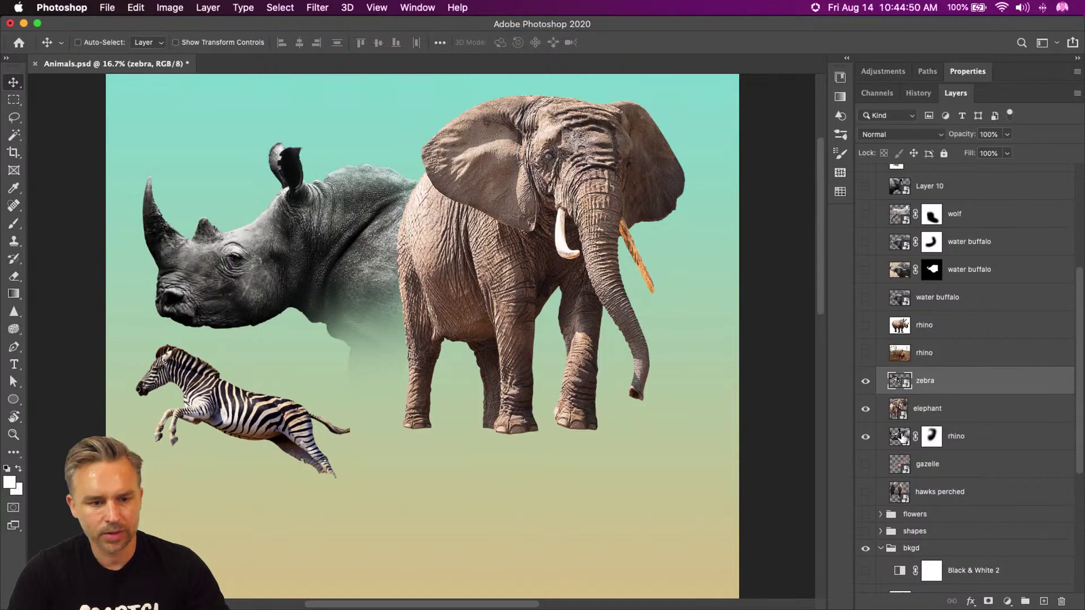
pyautogui.click(965, 438)
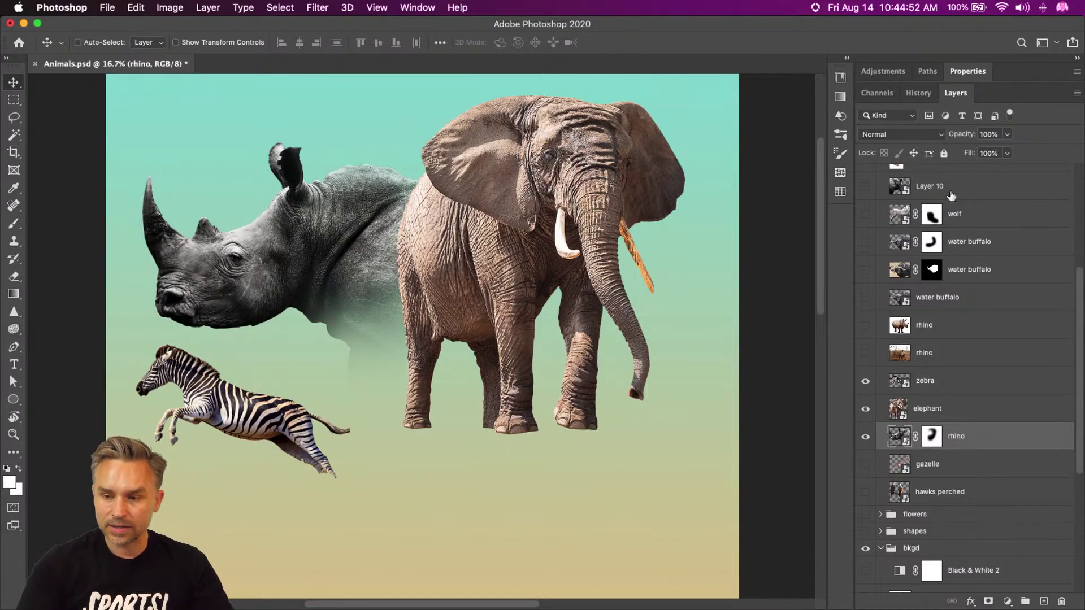
pyautogui.scroll(-1, 1054, 599)
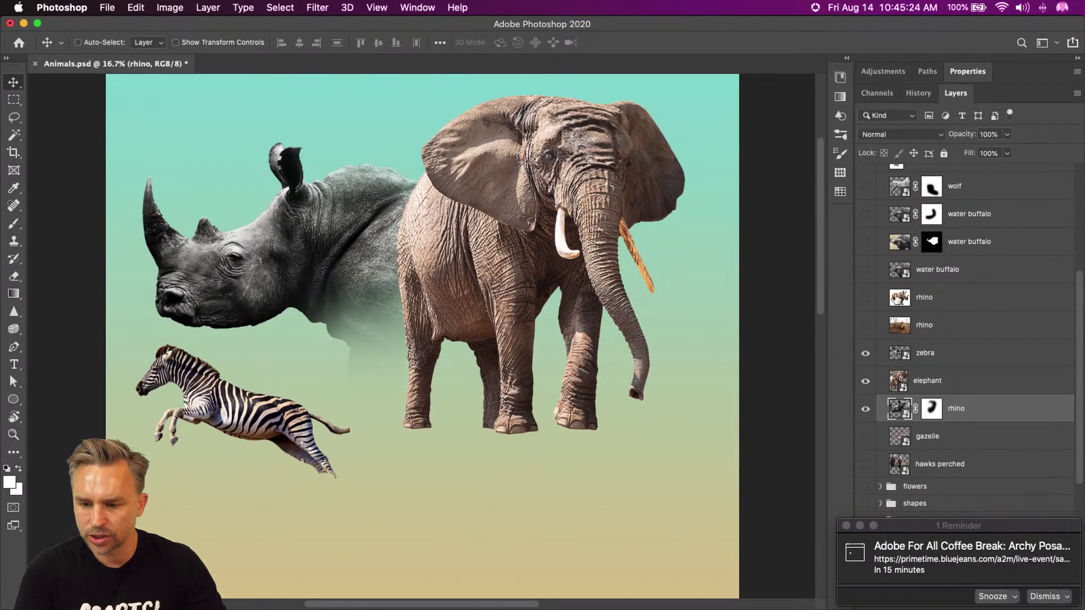
pyautogui.click(1042, 597)
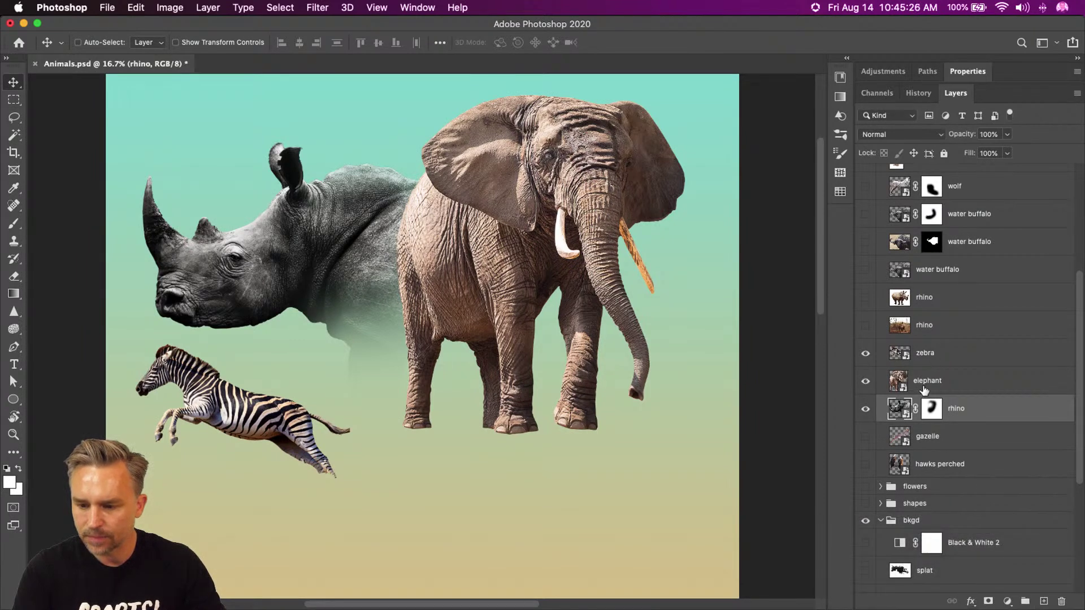
# Show the gazelle layer and move the gazelle down below the elephant's trunk.
pyautogui.click(866, 436)
pyautogui.click(927, 437)
pyautogui.moveTo(647, 373); pyautogui.dragTo(631, 477)
# Show and select the hawks perched layer so the birds appear between the rhino and the elephant.
pyautogui.click(865, 465)
pyautogui.click(940, 464)
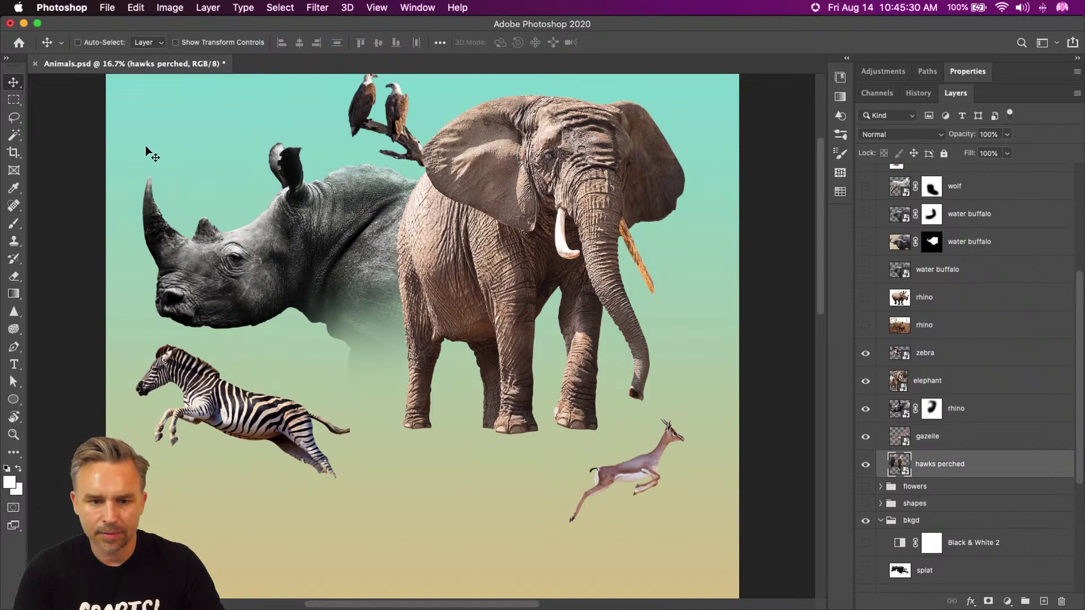
pyautogui.moveTo(255, 141); pyautogui.dragTo(265, 281)
pyautogui.moveTo(376, 277)
pyautogui.mouseDown()
pyautogui.moveTo(321, 256)
pyautogui.moveTo(355, 251)
pyautogui.moveTo(377, 267)
pyautogui.mouseUp()
pyautogui.moveTo(326, 363); pyautogui.dragTo(336, 266)
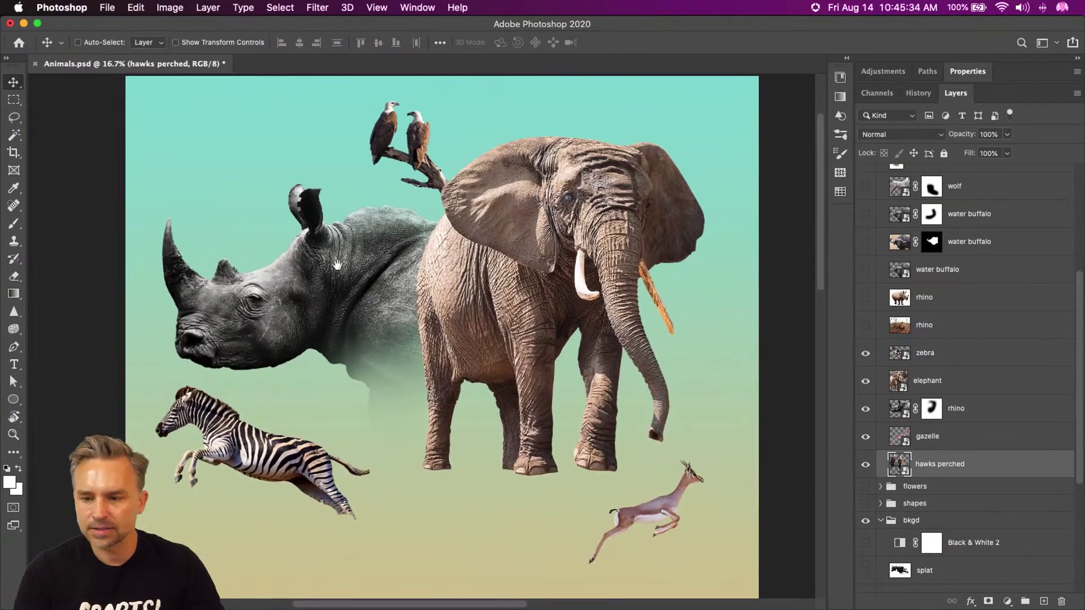
# Show the faded water buffalo layer, and delete Layer 10 and the masked water buffalo photo with its background.
pyautogui.click(993, 248)
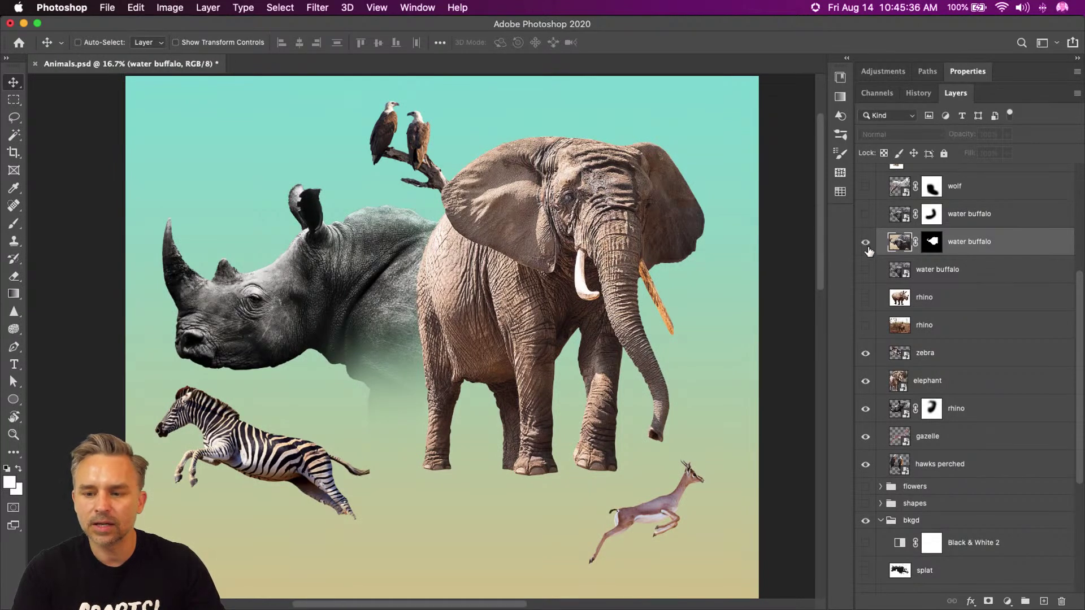
pyautogui.click(867, 247)
pyautogui.click(867, 247)
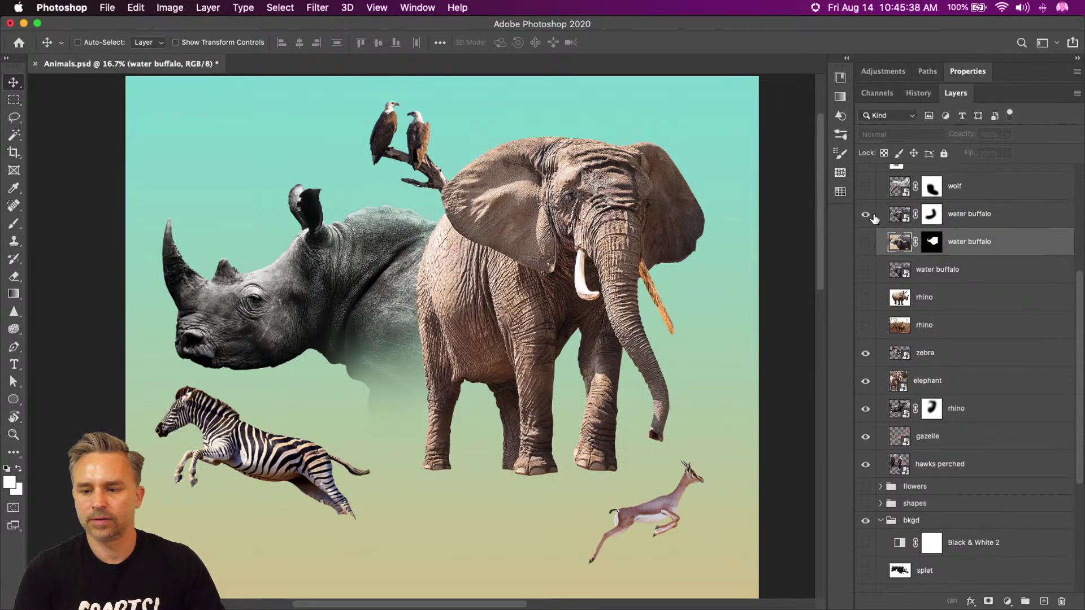
pyautogui.click(968, 219)
pyautogui.moveTo(960, 242); pyautogui.dragTo(1062, 599)
pyautogui.scroll(5, 902, 239)
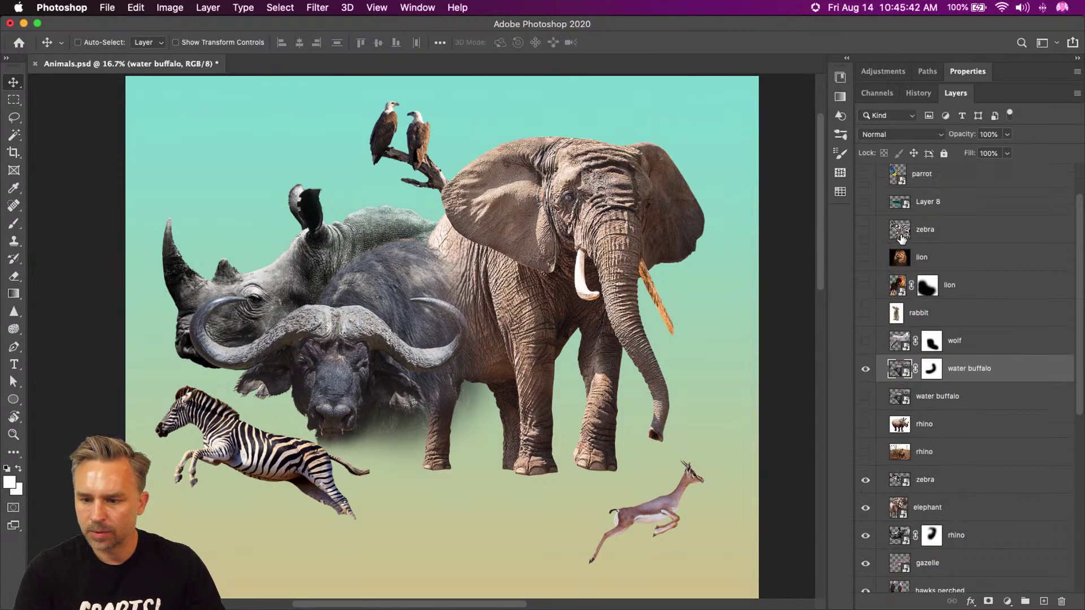
# Show the faded lion layer and delete the lion layer with the black background above it.
pyautogui.click(866, 286)
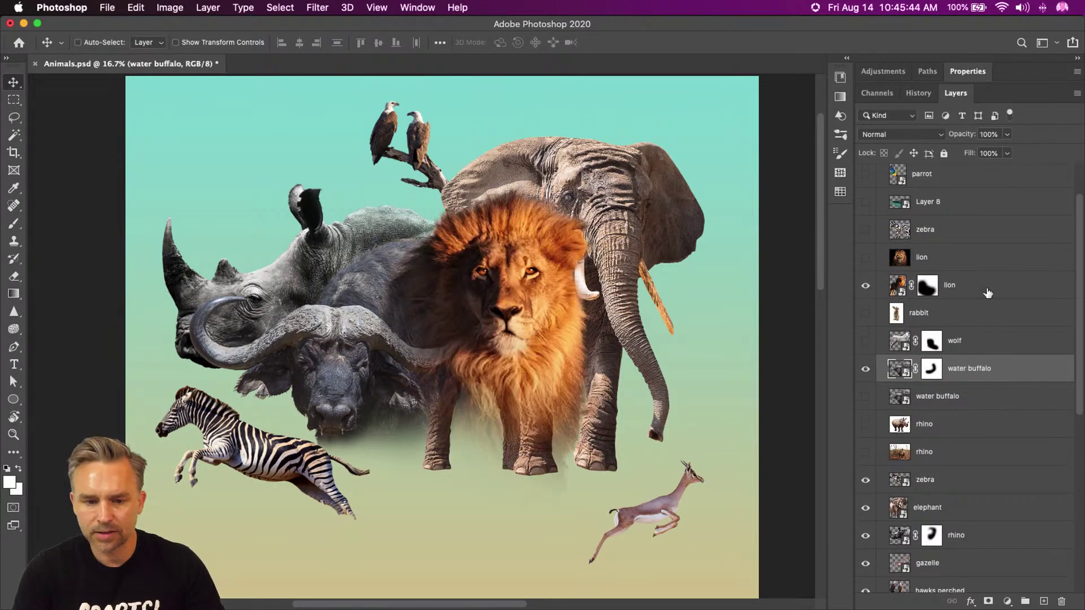
pyautogui.click(891, 300)
pyautogui.scroll(2, 880, 234)
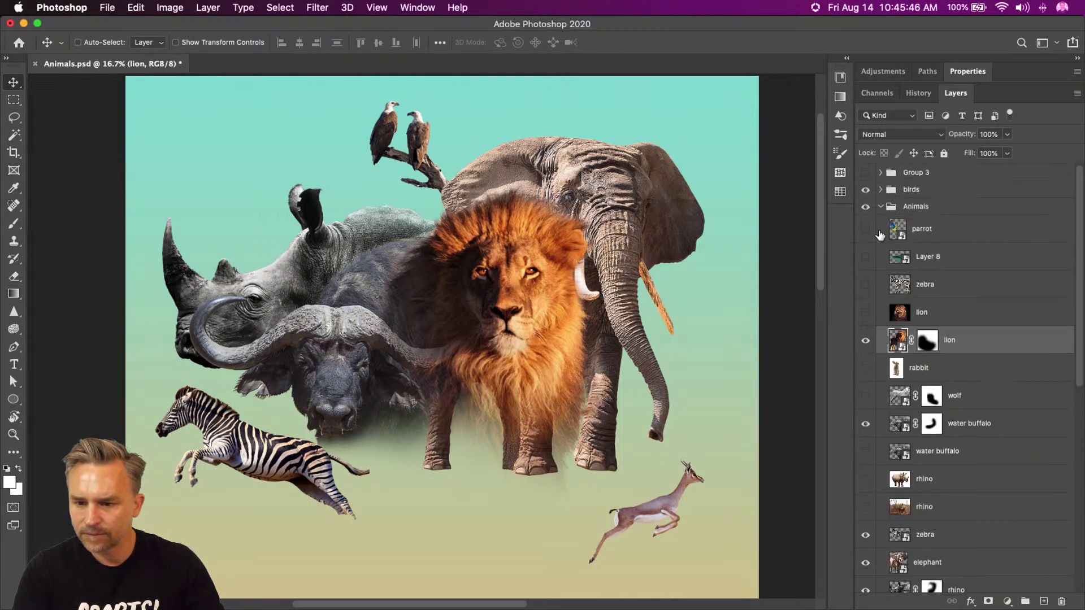
pyautogui.moveTo(927, 320); pyautogui.dragTo(1062, 602)
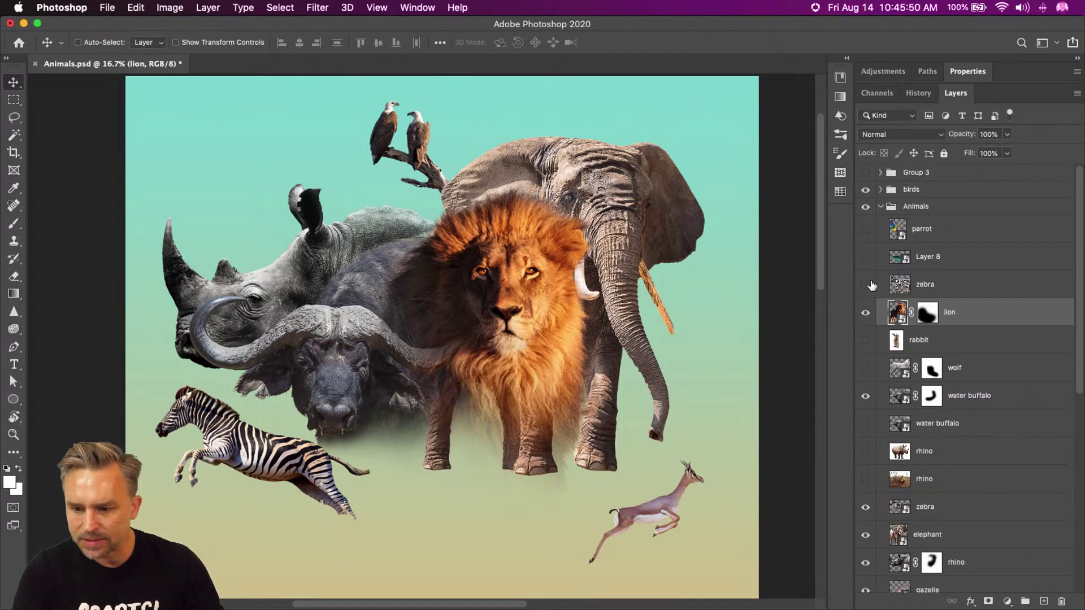
# Show the standing zebra layer above the lion and move the zebra up and left.
pyautogui.click(898, 287)
pyautogui.moveTo(291, 413); pyautogui.dragTo(249, 200)
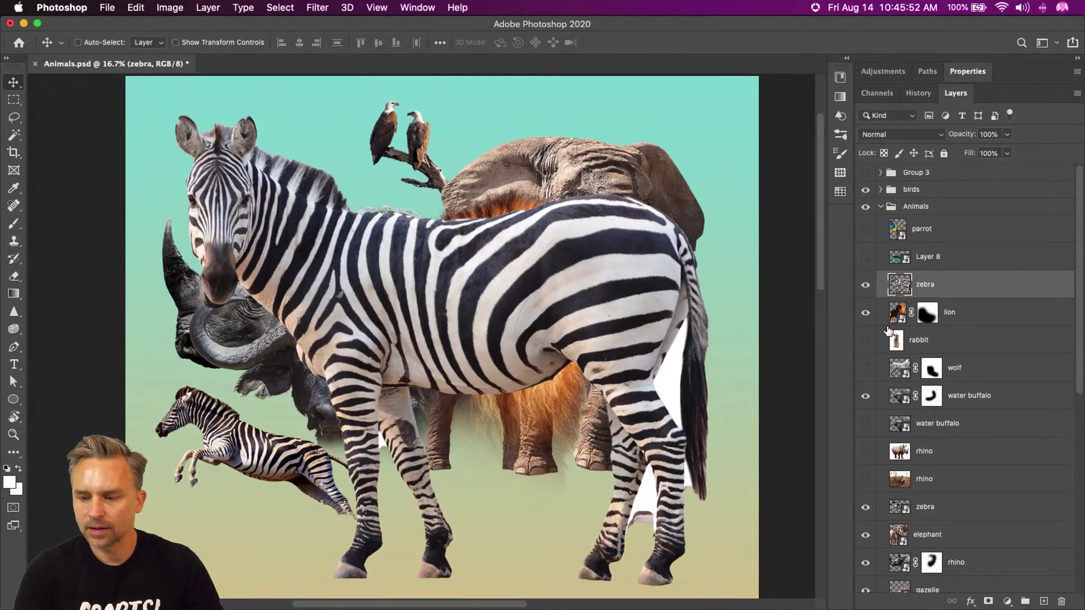
# Add a layer mask to the standing zebra and paint black to fade out its hindquarters and legs.
pyautogui.click(989, 601)
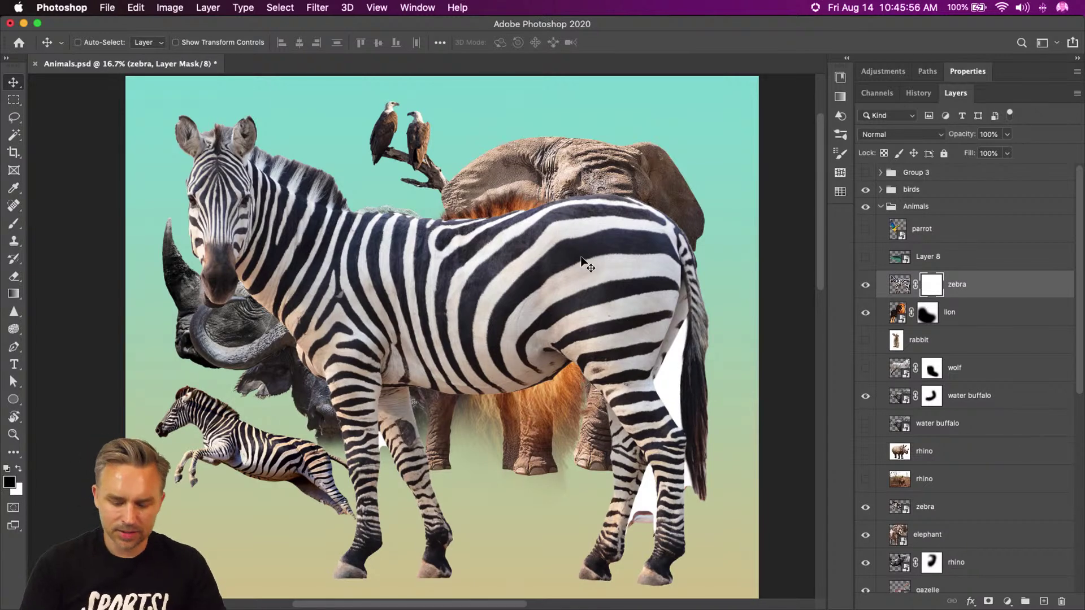
pyautogui.press('b')
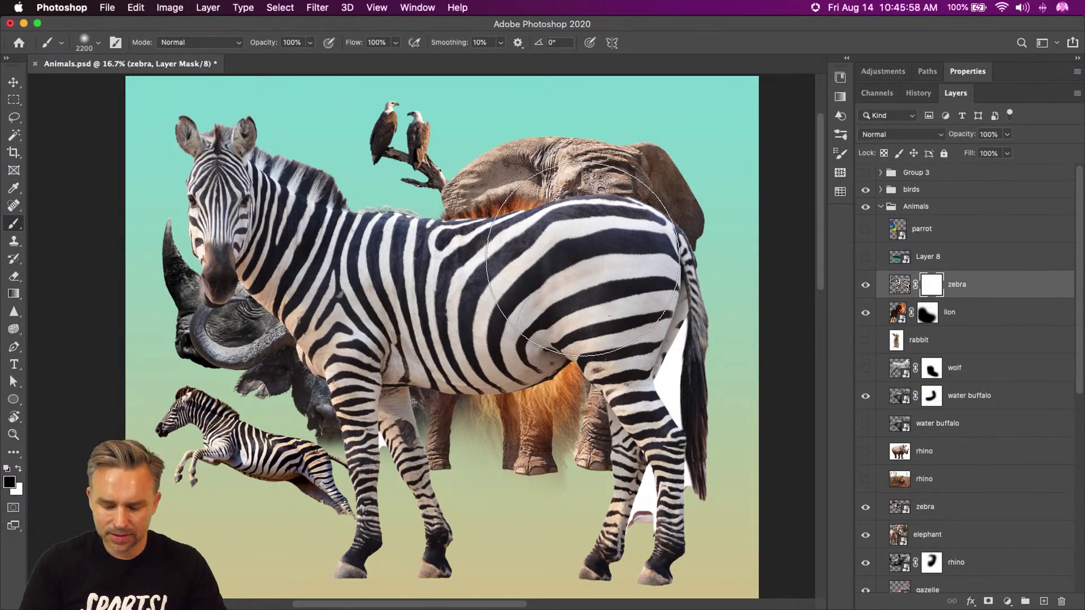
pyautogui.moveTo(654, 181)
pyautogui.mouseDown()
pyautogui.moveTo(690, 310)
pyautogui.moveTo(303, 582)
pyautogui.moveTo(754, 151)
pyautogui.moveTo(514, 186)
pyautogui.moveTo(496, 497)
pyautogui.moveTo(303, 509)
pyautogui.moveTo(533, 261)
pyautogui.moveTo(487, 178)
pyautogui.moveTo(339, 520)
pyautogui.moveTo(316, 503)
pyautogui.moveTo(533, 219)
pyautogui.moveTo(417, 145)
pyautogui.moveTo(460, 448)
pyautogui.moveTo(266, 533)
pyautogui.moveTo(445, 478)
pyautogui.mouseUp()
# Move the faded zebra down in front of the water buffalo and scale it down with Free Transform.
pyautogui.click(10, 81)
pyautogui.moveTo(265, 197); pyautogui.dragTo(298, 389)
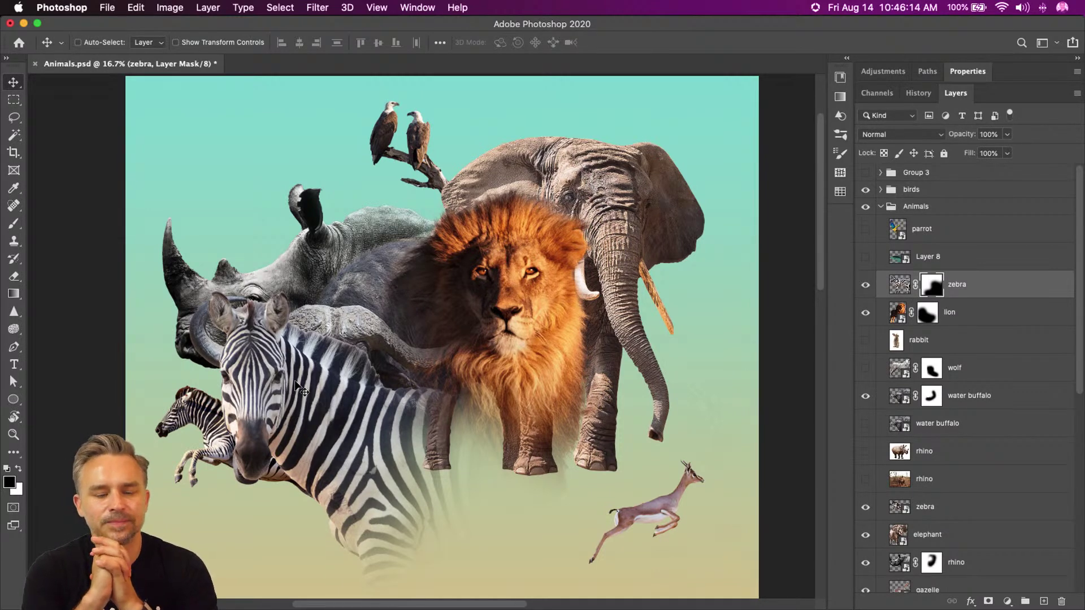
pyautogui.moveTo(297, 389); pyautogui.dragTo(334, 425)
pyautogui.hotkey('ctrl', 't')
pyautogui.moveTo(779, 328); pyautogui.dragTo(651, 440)
pyautogui.moveTo(348, 566); pyautogui.dragTo(346, 493)
pyautogui.press('Return')
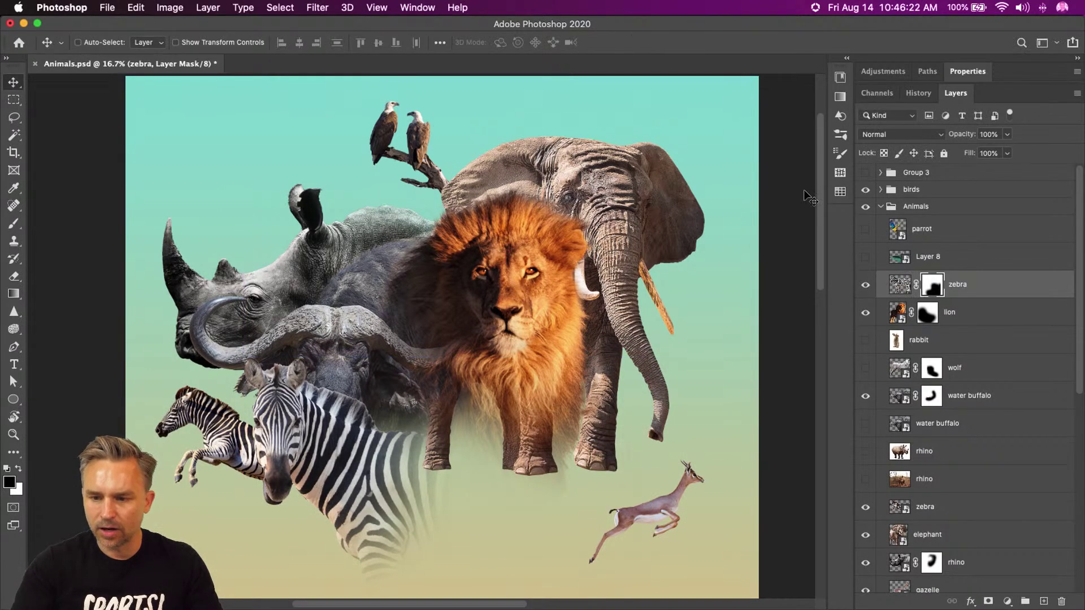
# Undo the standing zebra's masking, moving and scaling back to the full, unmasked zebra layer.
pyautogui.click(995, 322)
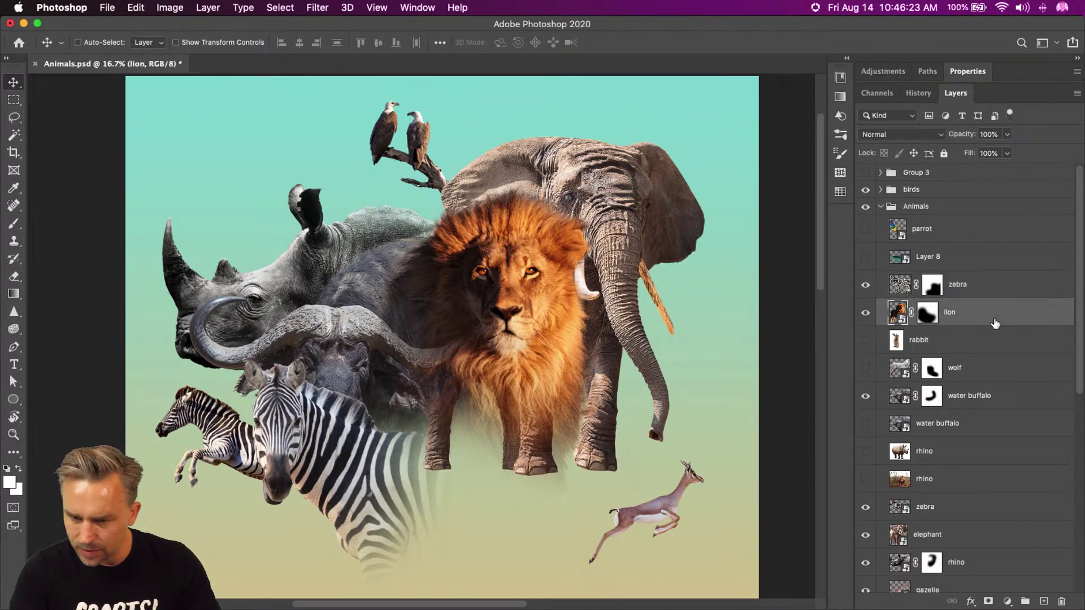
pyautogui.click(973, 289)
pyautogui.press('super+z')
pyautogui.press('super+z')
pyautogui.press('super+z')
pyautogui.press('super+z')
pyautogui.press('super+z')
pyautogui.press('super+z')
pyautogui.press('super+z')
pyautogui.press('super+z')
pyautogui.press('super+z')
# Reposition the unmasked standing zebra slightly and convert its layer to a Smart Object.
pyautogui.moveTo(475, 301)
pyautogui.mouseDown()
pyautogui.moveTo(454, 414)
pyautogui.moveTo(482, 314)
pyautogui.mouseUp()
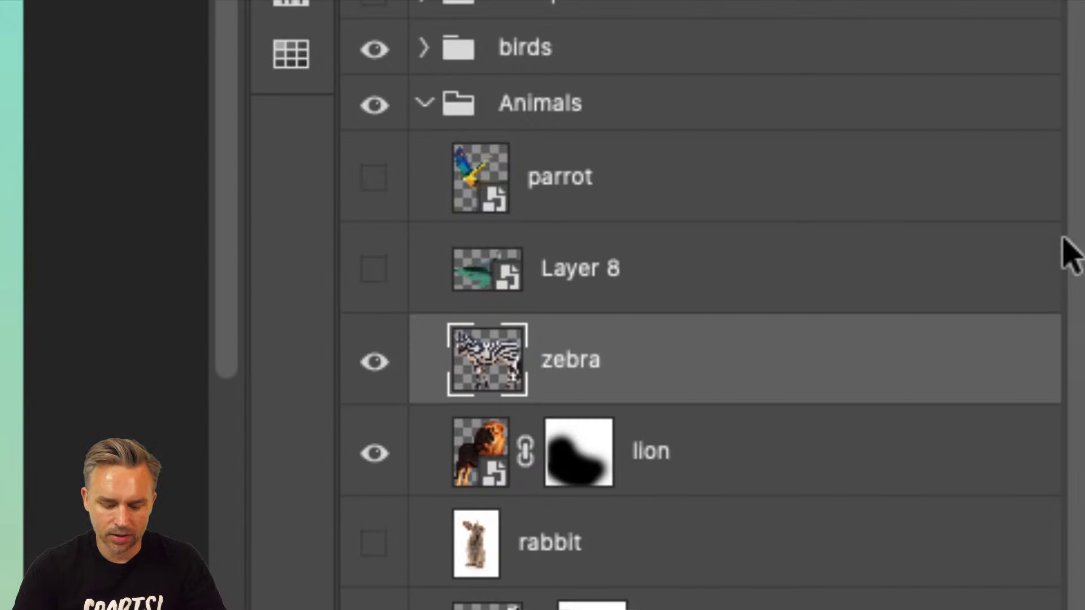
pyautogui.press('F2')
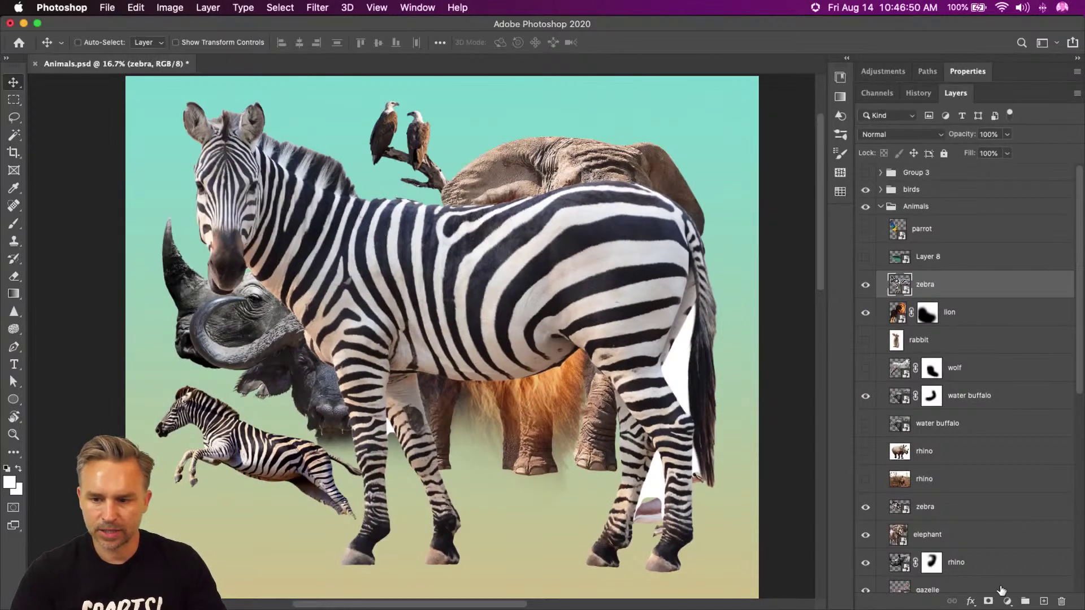
# Add a layer mask to the zebra Smart Object and paint black with a 2500 px brush to fade out its hindquarters and legs.
pyautogui.click(989, 601)
pyautogui.press('b')
pyautogui.press(']')
pyautogui.moveTo(695, 240)
pyautogui.mouseDown()
pyautogui.moveTo(593, 526)
pyautogui.moveTo(452, 574)
pyautogui.mouseUp()
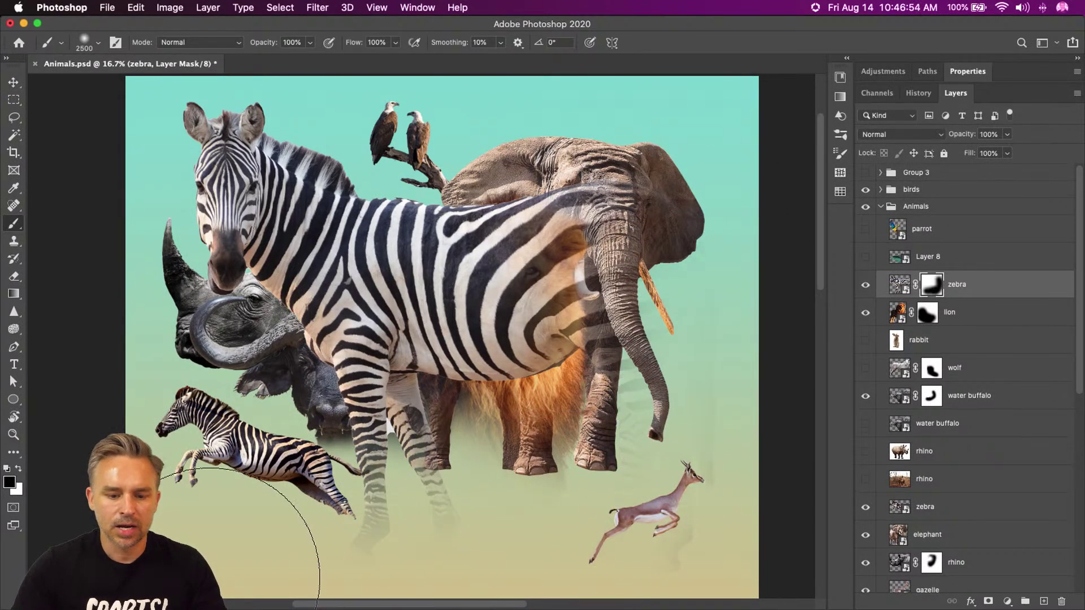
pyautogui.moveTo(521, 187); pyautogui.dragTo(508, 317)
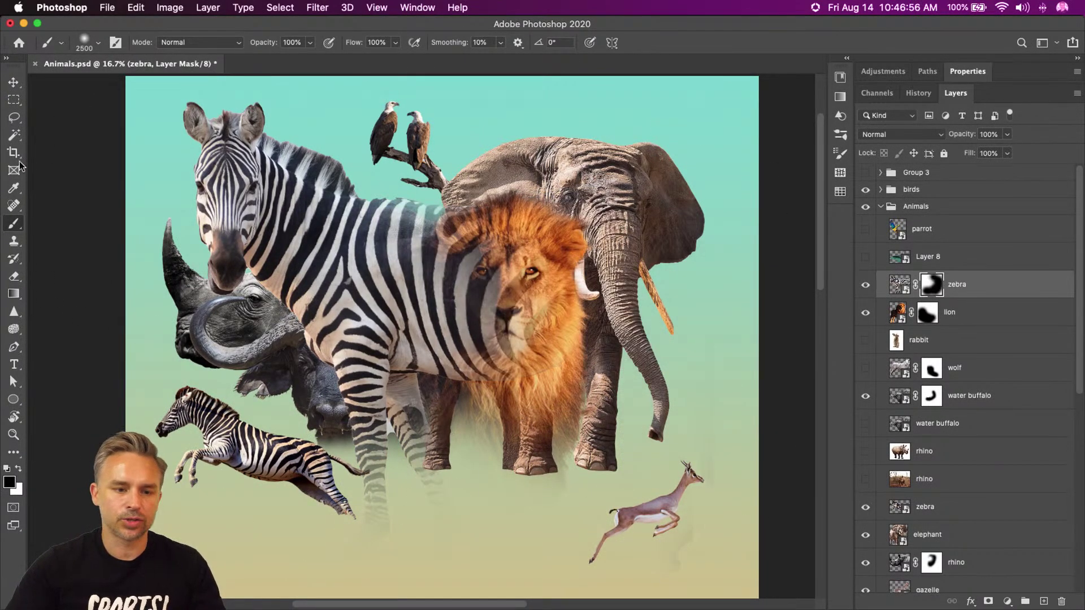
pyautogui.moveTo(339, 429); pyautogui.dragTo(509, 271)
# Move the faded zebra Smart Object down in front of the water buffalo and scale it down with Free Transform.
pyautogui.click(14, 82)
pyautogui.moveTo(235, 182)
pyautogui.mouseDown()
pyautogui.moveTo(214, 386)
pyautogui.moveTo(268, 411)
pyautogui.mouseUp()
pyautogui.press('super+t')
pyautogui.moveTo(206, 315); pyautogui.dragTo(337, 432)
pyautogui.moveTo(445, 566); pyautogui.dragTo(337, 443)
pyautogui.moveTo(217, 312); pyautogui.dragTo(228, 388)
pyautogui.press('Return')
pyautogui.moveTo(334, 424); pyautogui.dragTo(304, 442)
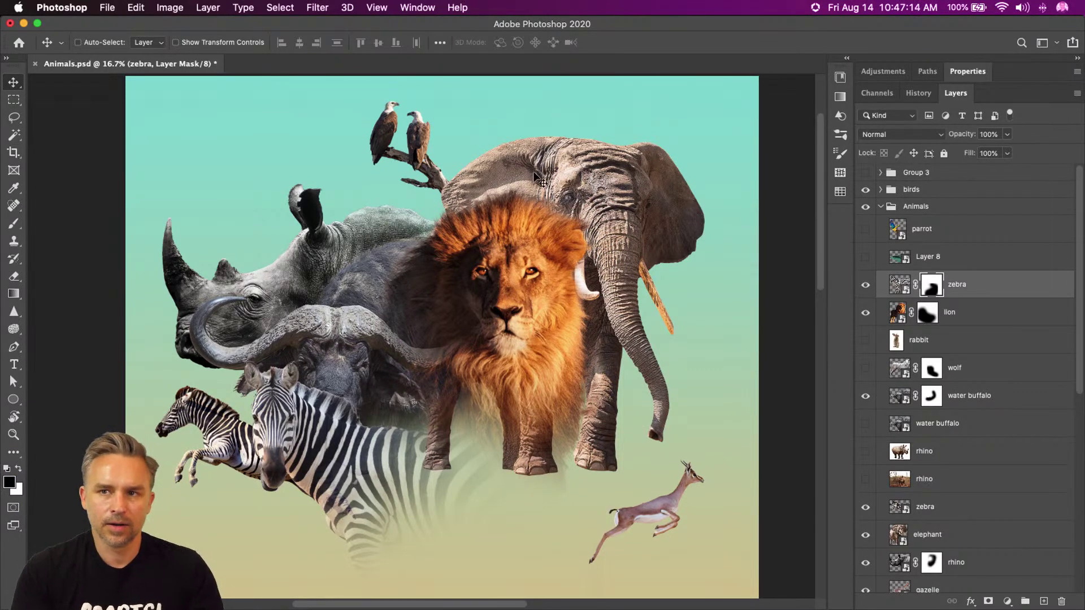
# Show Layer 8, the shark, and move it down in front of the standing zebra's faded lower body.
pyautogui.click(984, 284)
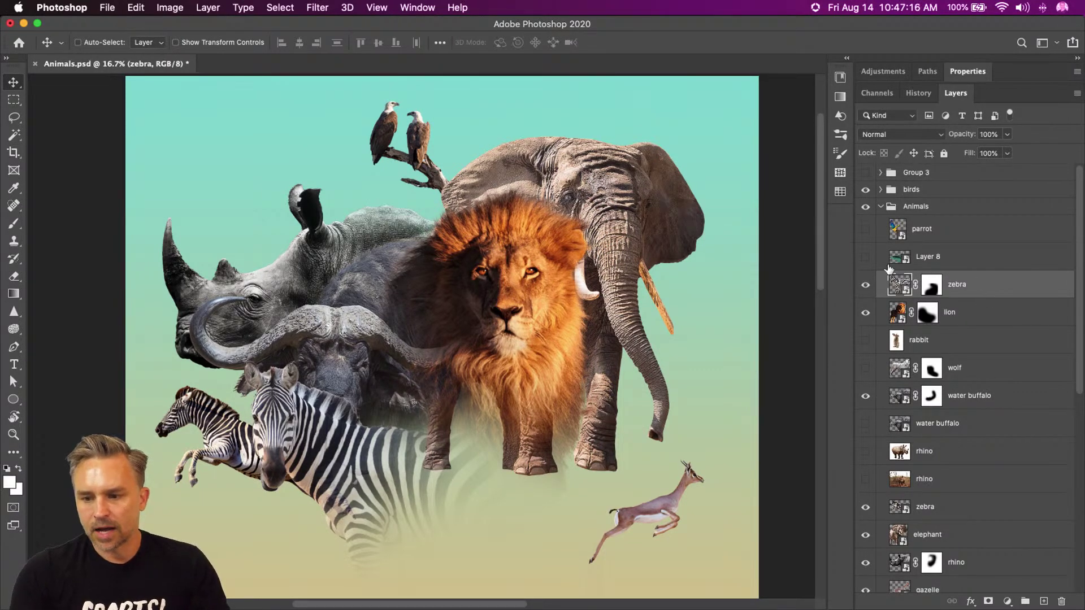
pyautogui.click(865, 257)
pyautogui.click(961, 258)
pyautogui.moveTo(433, 332); pyautogui.dragTo(422, 449)
pyautogui.scroll(-5, 410, 370)
pyautogui.scroll(2, 410, 418)
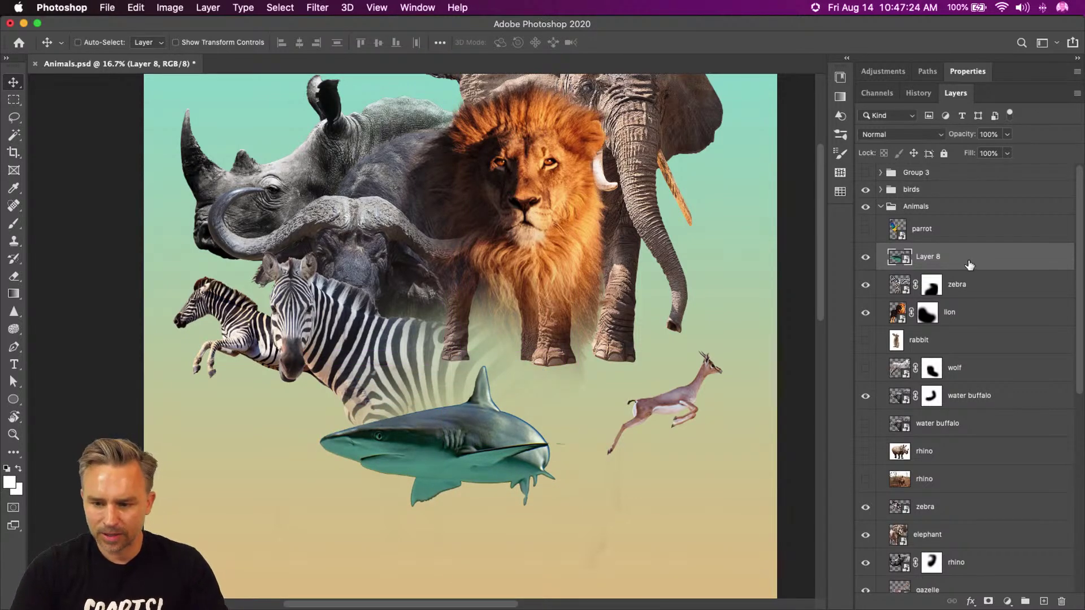
# Rename the Layer 8 Smart Object as shark.
pyautogui.press('super+u')
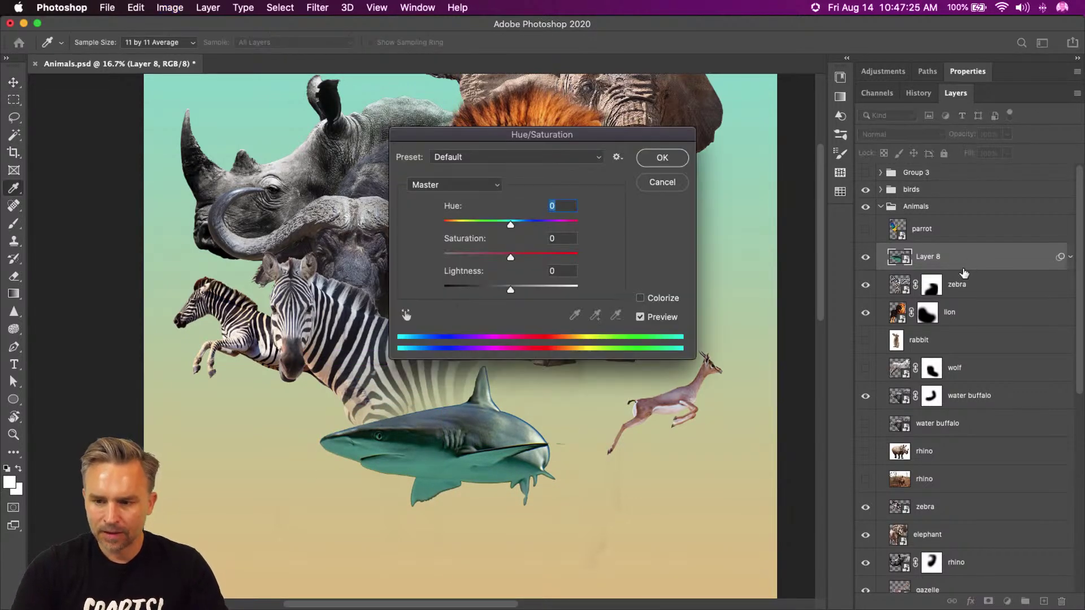
pyautogui.click(644, 183)
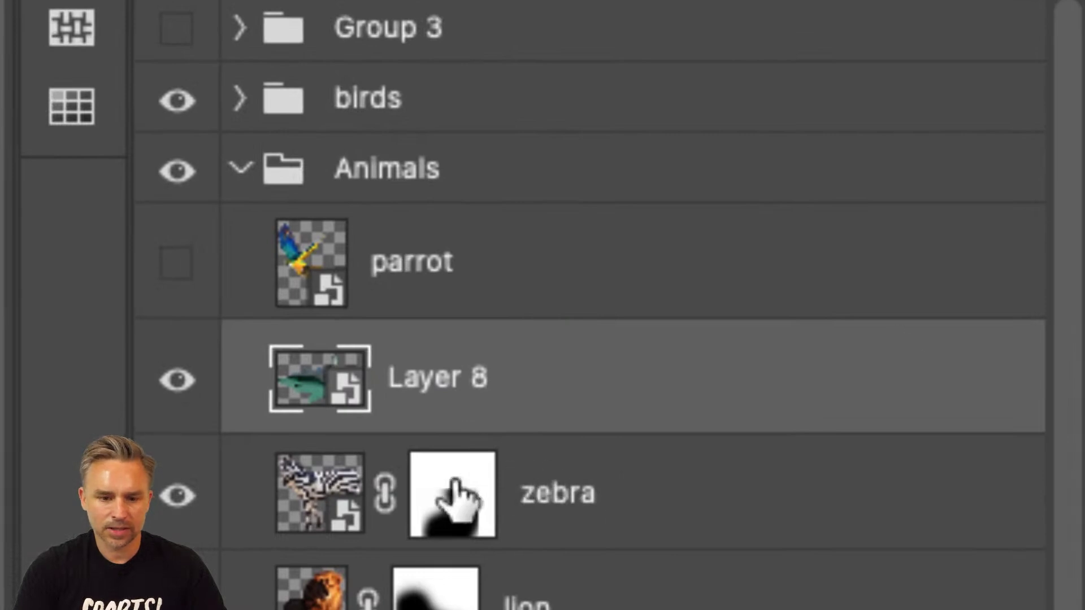
pyautogui.doubleClick(452, 378)
pyautogui.write('shark')
pyautogui.press('Return')
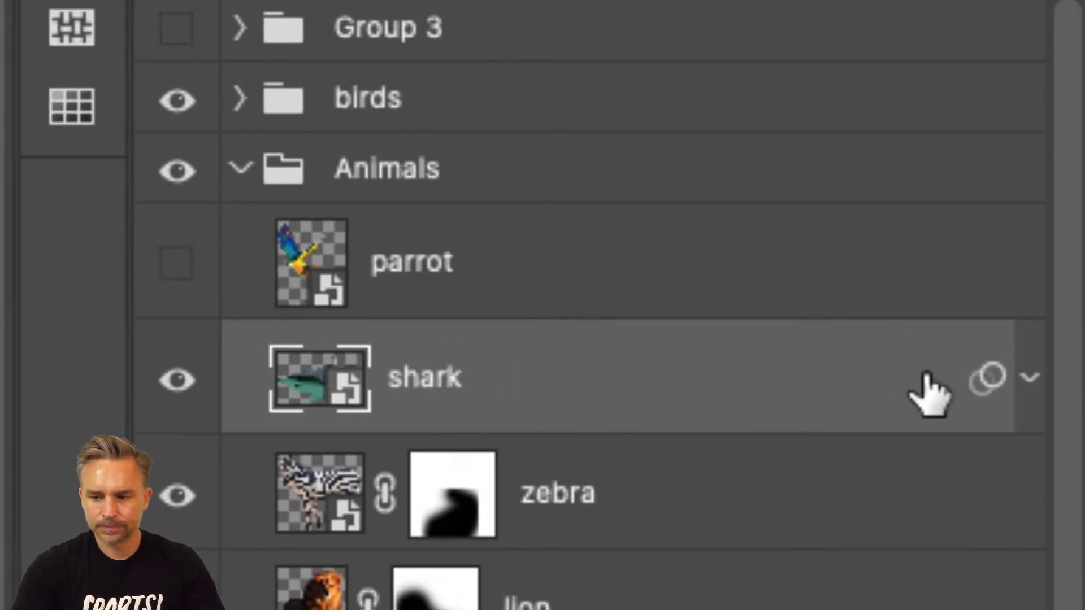
# Apply a Hue/Saturation Smart Filter to the shark with Saturation at -66 and review its filter entry.
pyautogui.click(991, 378)
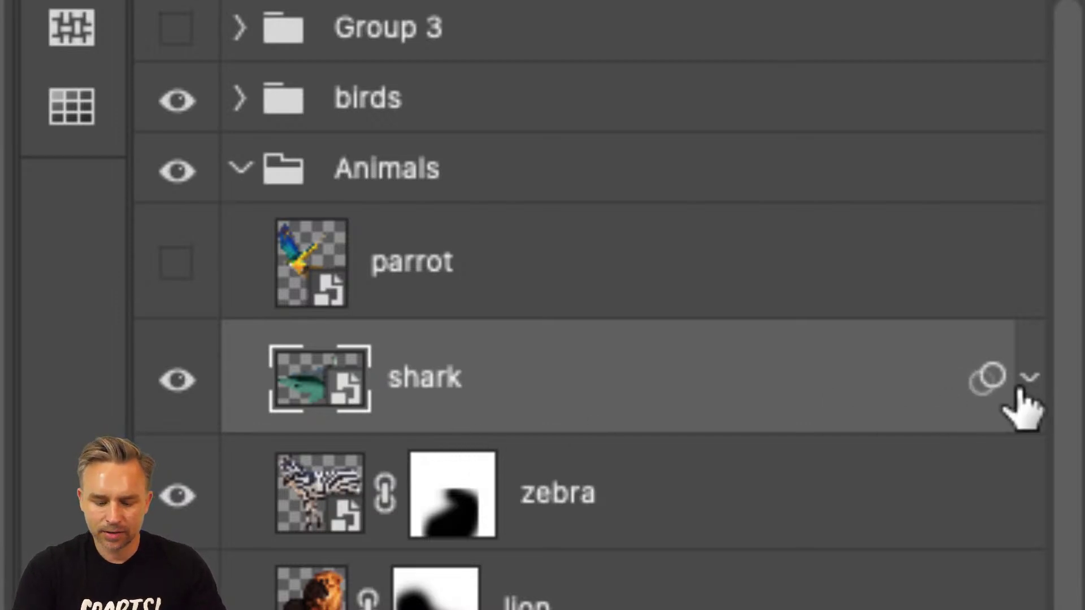
pyautogui.press('super+u')
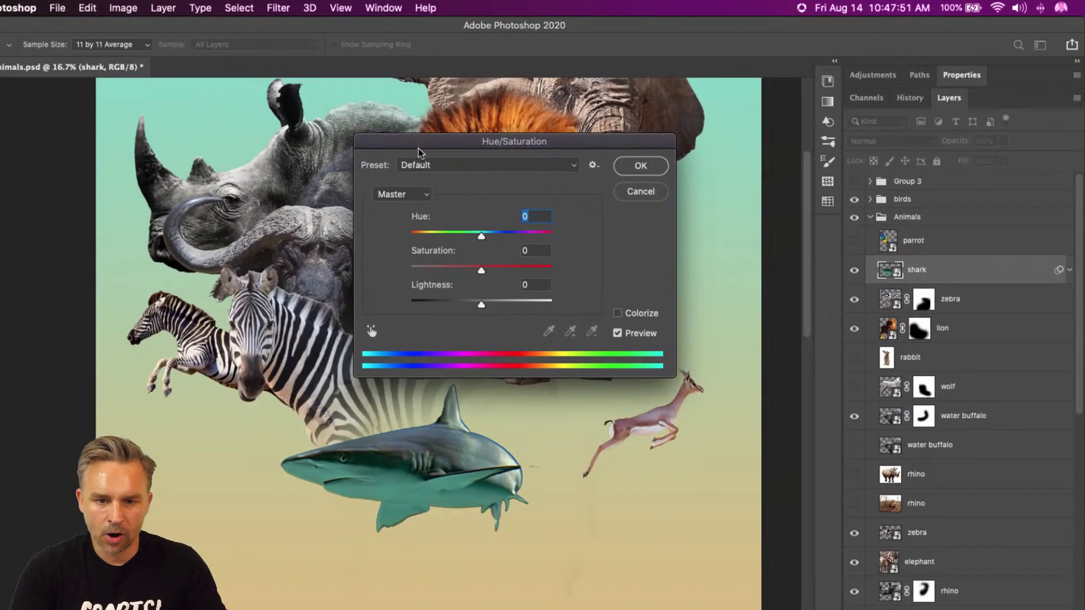
pyautogui.moveTo(418, 148); pyautogui.dragTo(627, 209)
pyautogui.moveTo(655, 334)
pyautogui.mouseDown()
pyautogui.moveTo(600, 335)
pyautogui.moveTo(643, 337)
pyautogui.mouseUp()
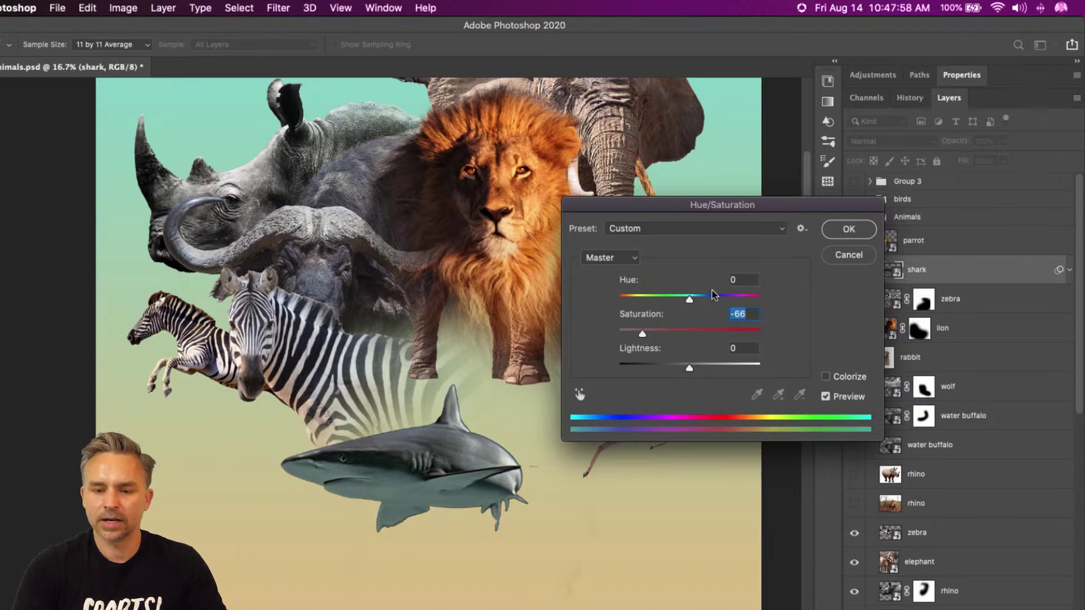
pyautogui.click(857, 230)
pyautogui.click(1068, 272)
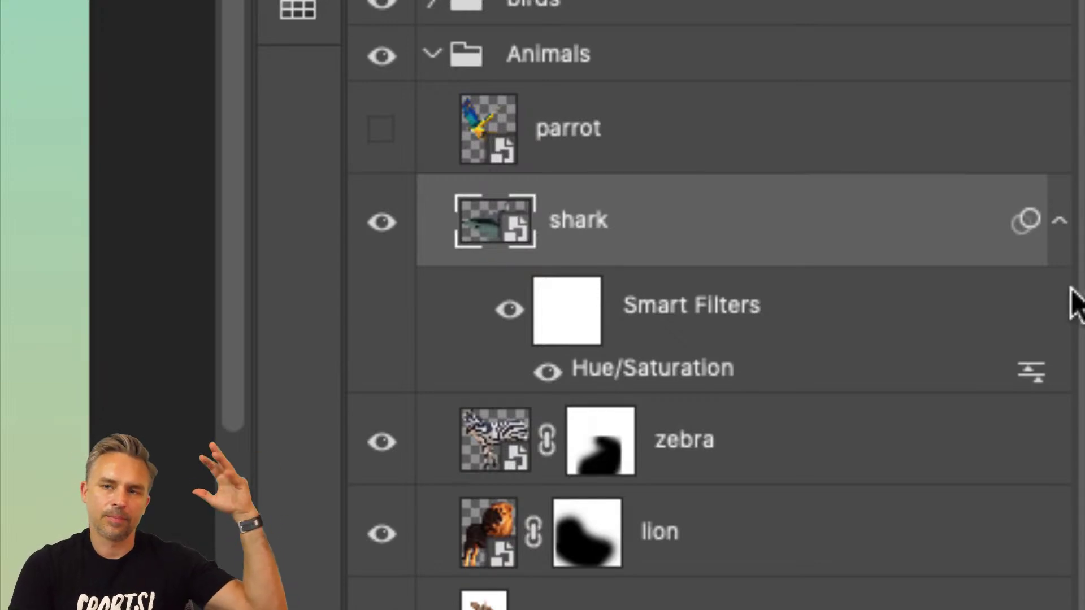
pyautogui.click(1056, 226)
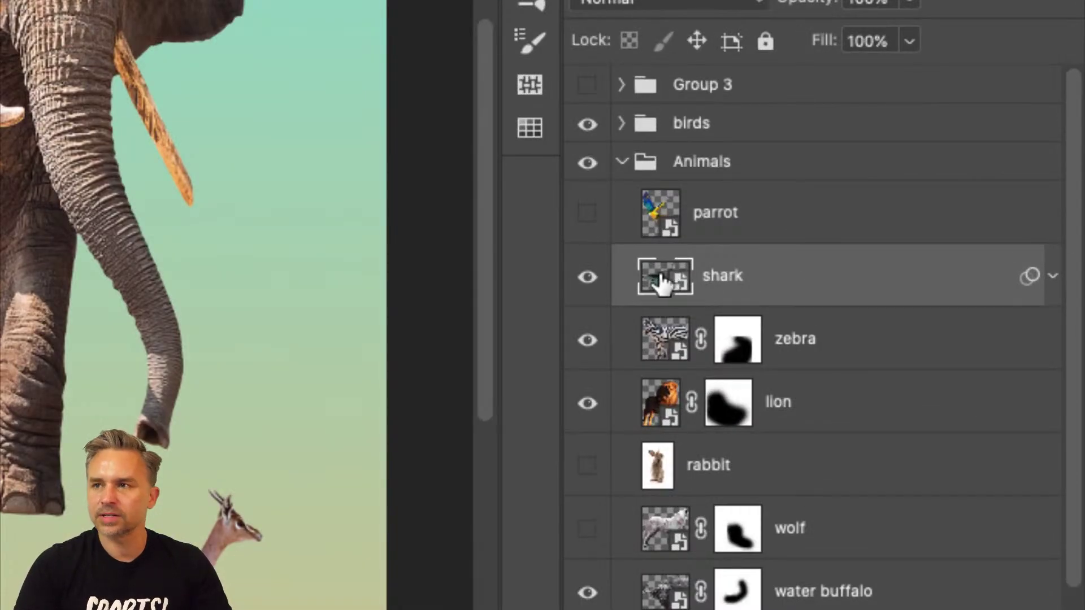
# Open the shark Smart Object's contents and refine its mask with Radius 2 px, Shift Edge -100% and slight smoothing and feathering, output to a new masked layer.
pyautogui.doubleClick(661, 280)
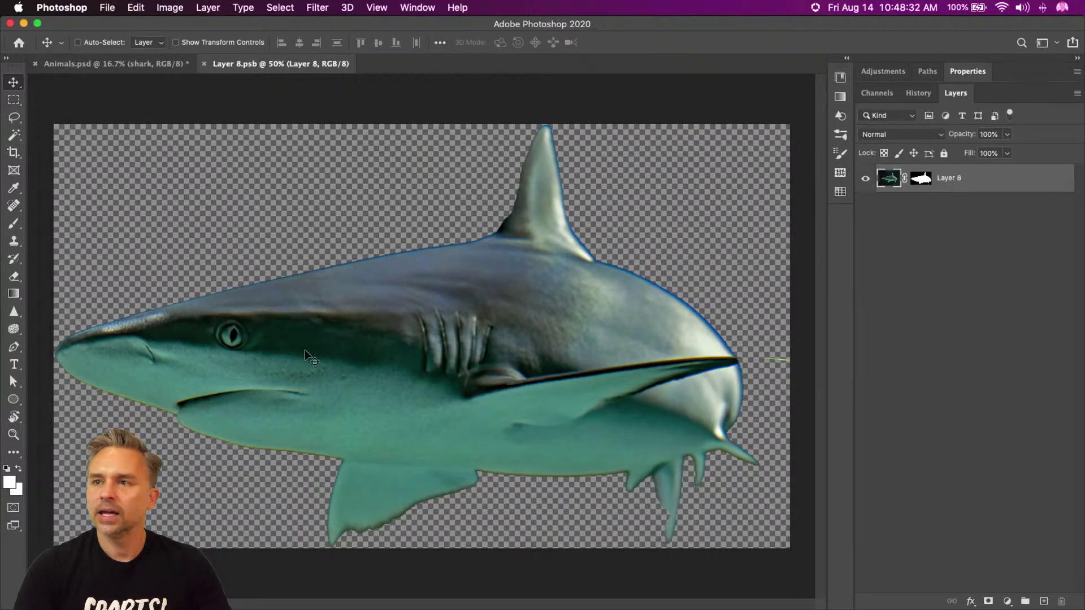
pyautogui.doubleClick(921, 180)
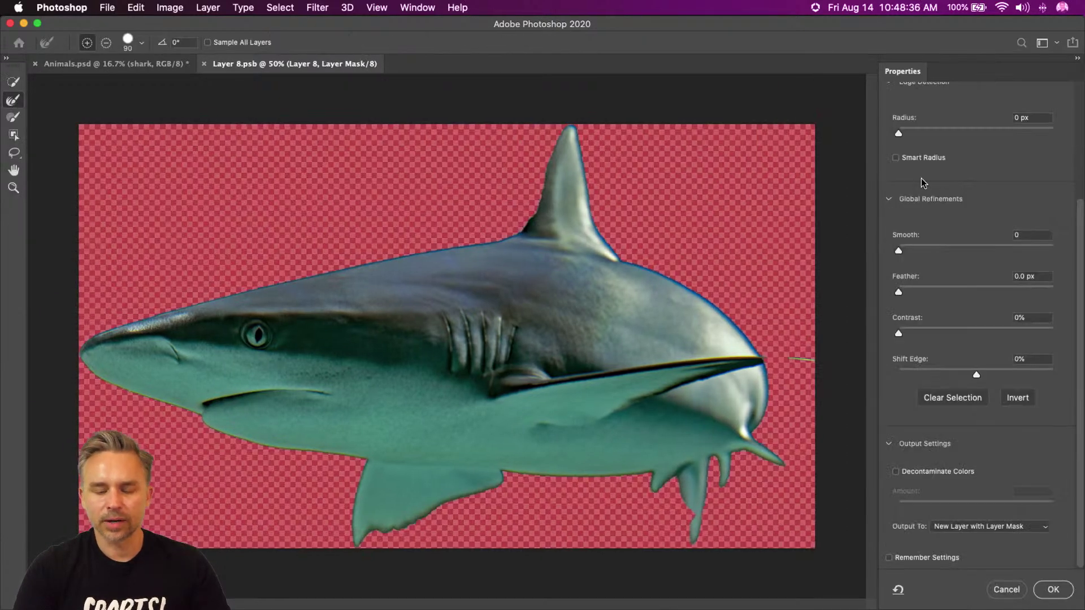
pyautogui.click(923, 370)
pyautogui.moveTo(923, 371); pyautogui.dragTo(822, 370)
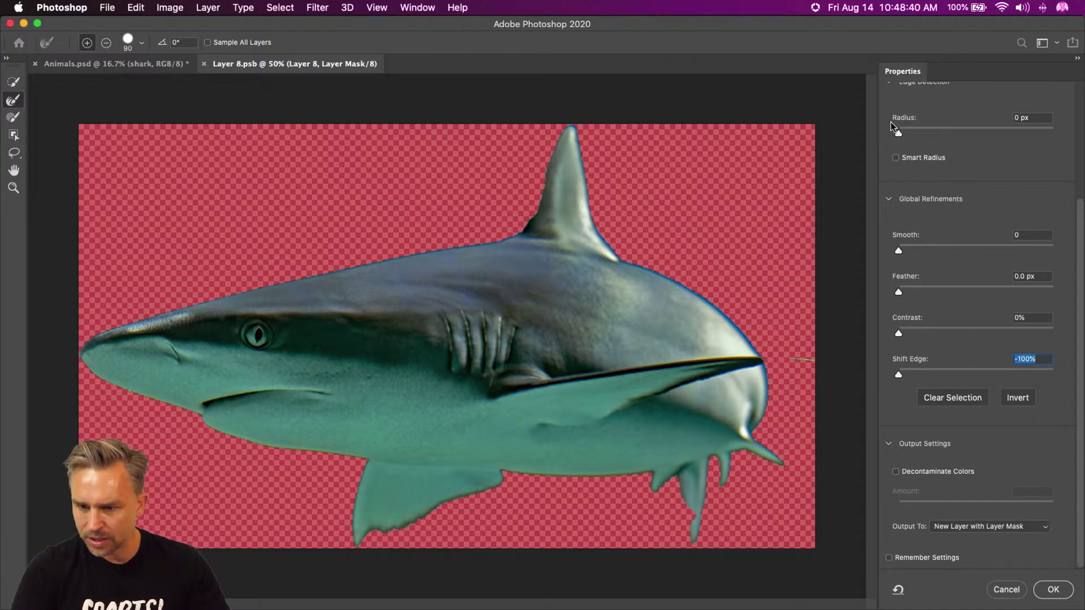
pyautogui.moveTo(898, 133); pyautogui.dragTo(912, 134)
pyautogui.click(931, 250)
pyautogui.click(927, 291)
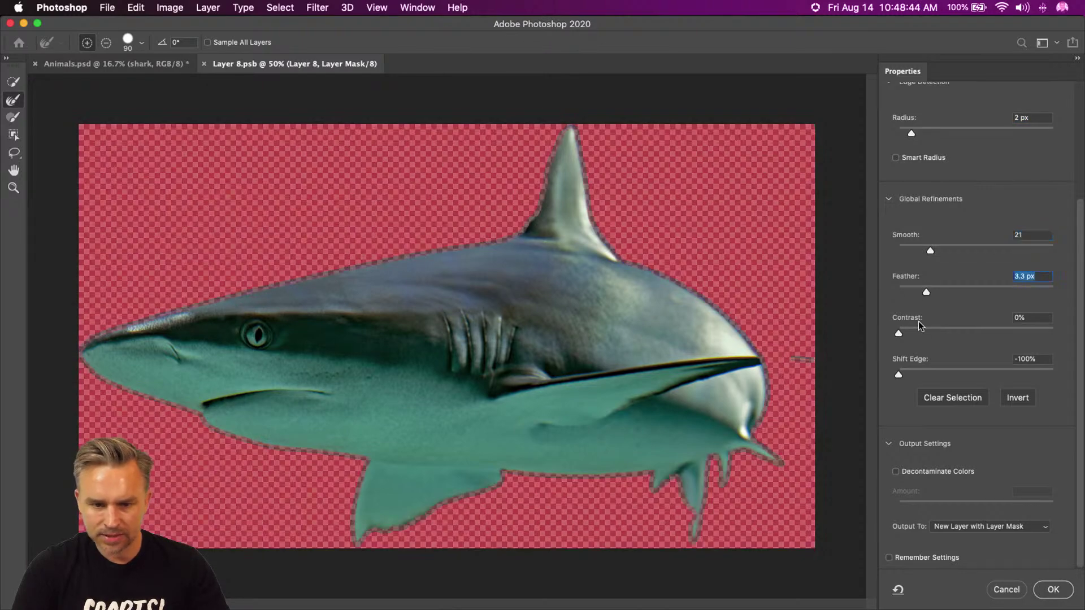
pyautogui.moveTo(928, 250); pyautogui.dragTo(916, 251)
pyautogui.click(913, 290)
pyautogui.click(1054, 589)
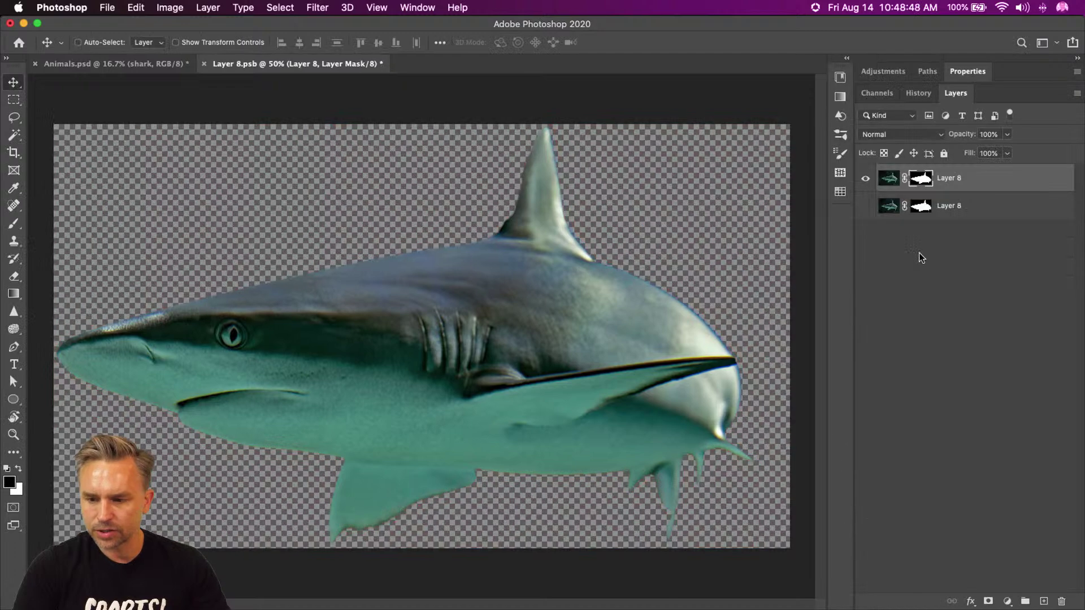
# Delete the original hidden Layer 8 from the shark's contents, then save and close Layer 8.psb.
pyautogui.moveTo(943, 206); pyautogui.dragTo(1065, 602)
pyautogui.press('super+s')
pyautogui.press('super+w')
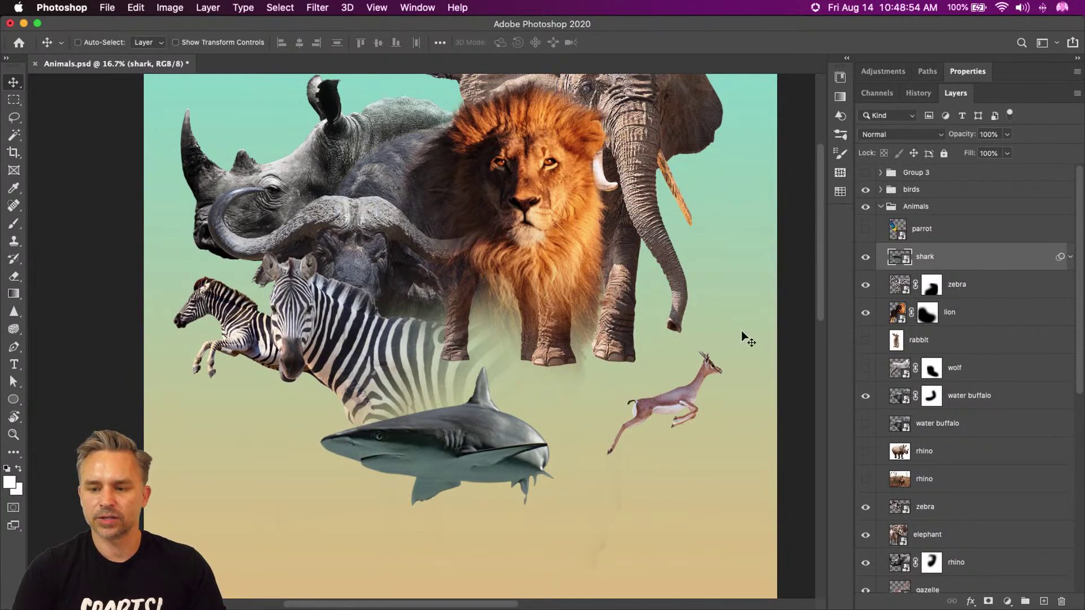
# Apply a Color Balance Smart Filter to the shark with midtones at +46 toward red and review its Smart Filters list.
pyautogui.press('super')
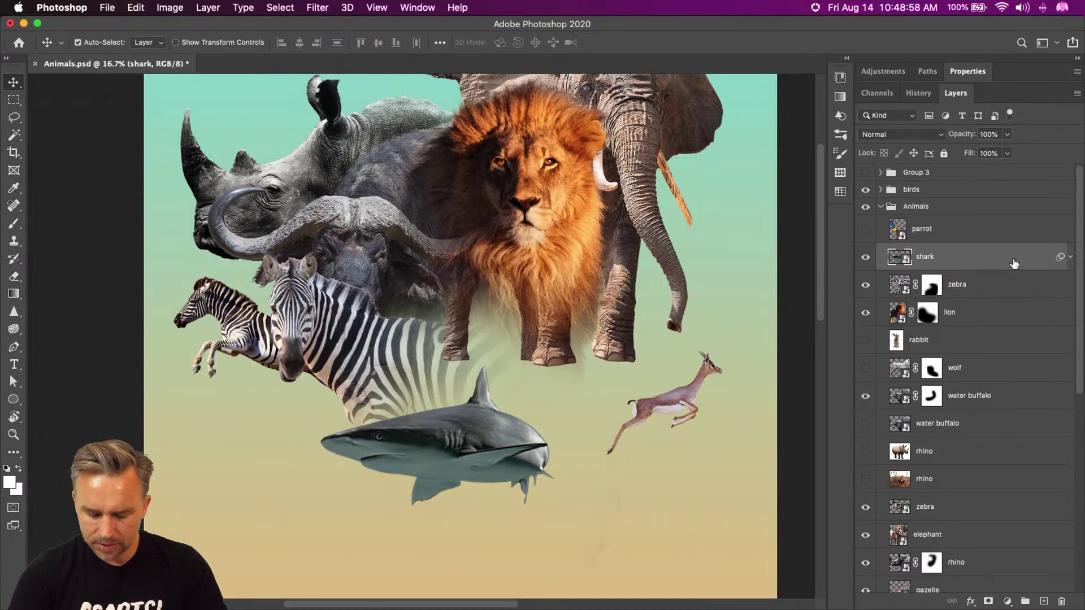
pyautogui.press('super+b')
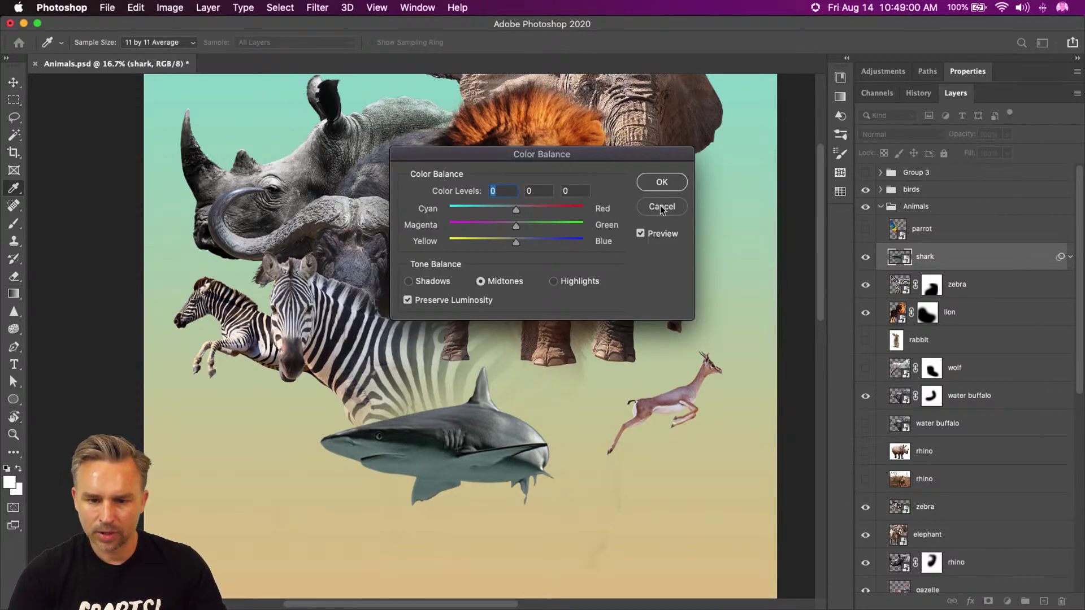
pyautogui.moveTo(515, 212); pyautogui.dragTo(540, 212)
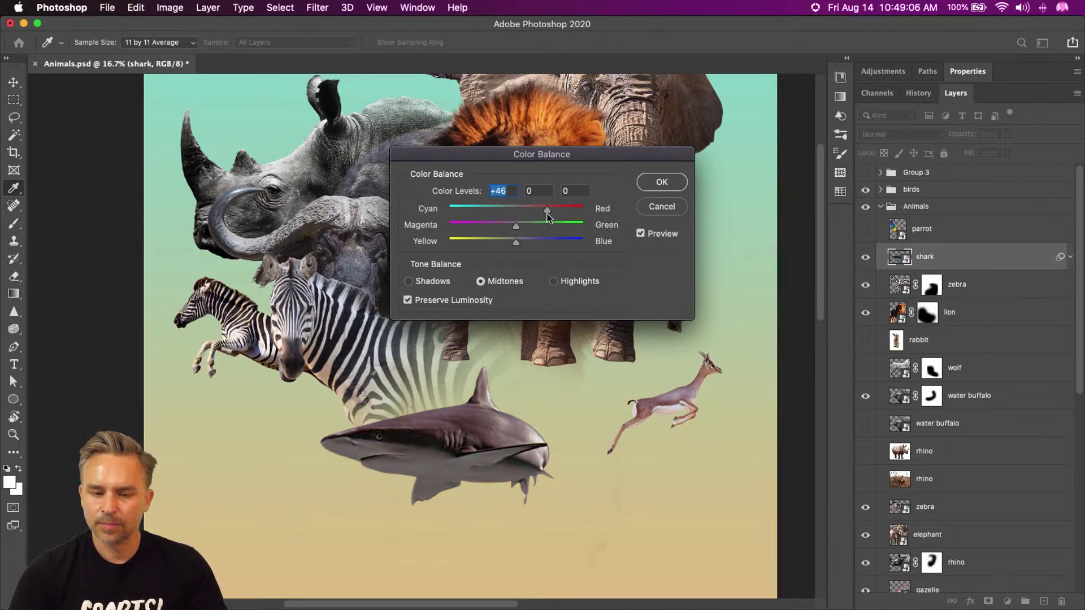
pyautogui.click(653, 186)
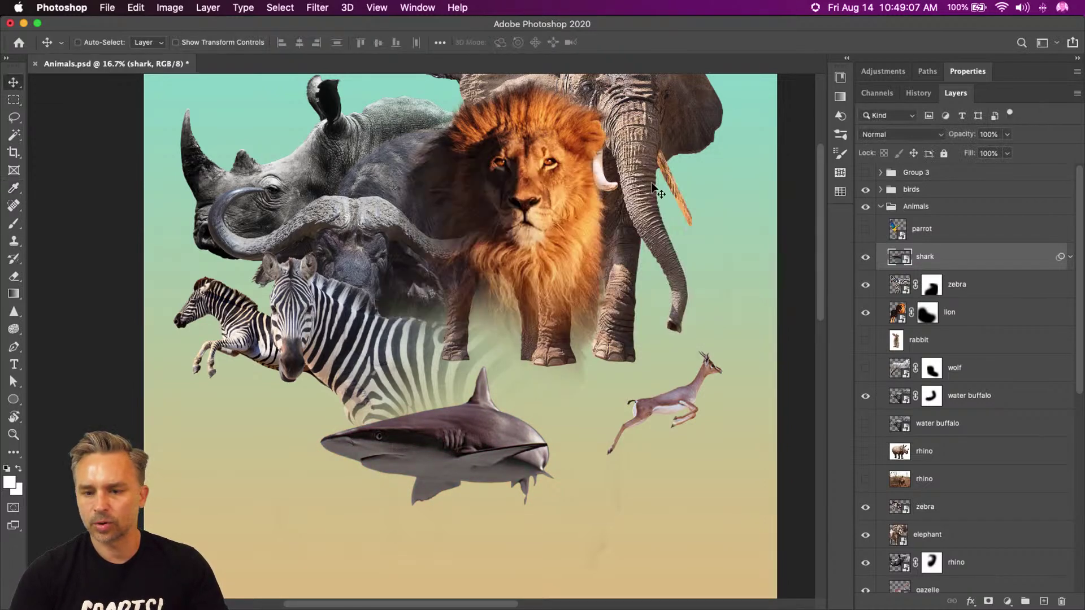
pyautogui.click(1066, 259)
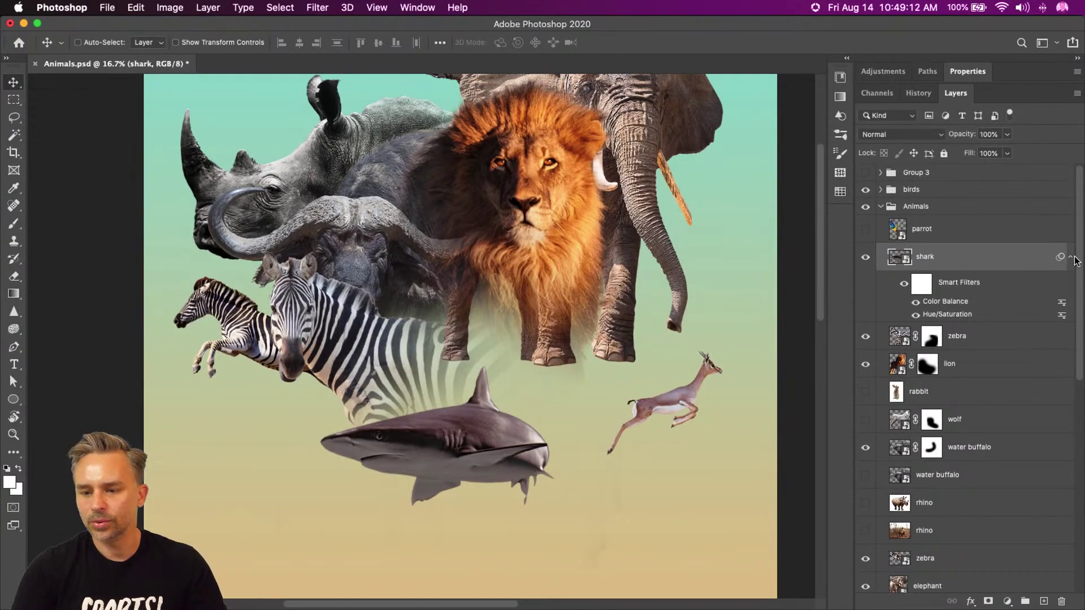
pyautogui.click(1071, 258)
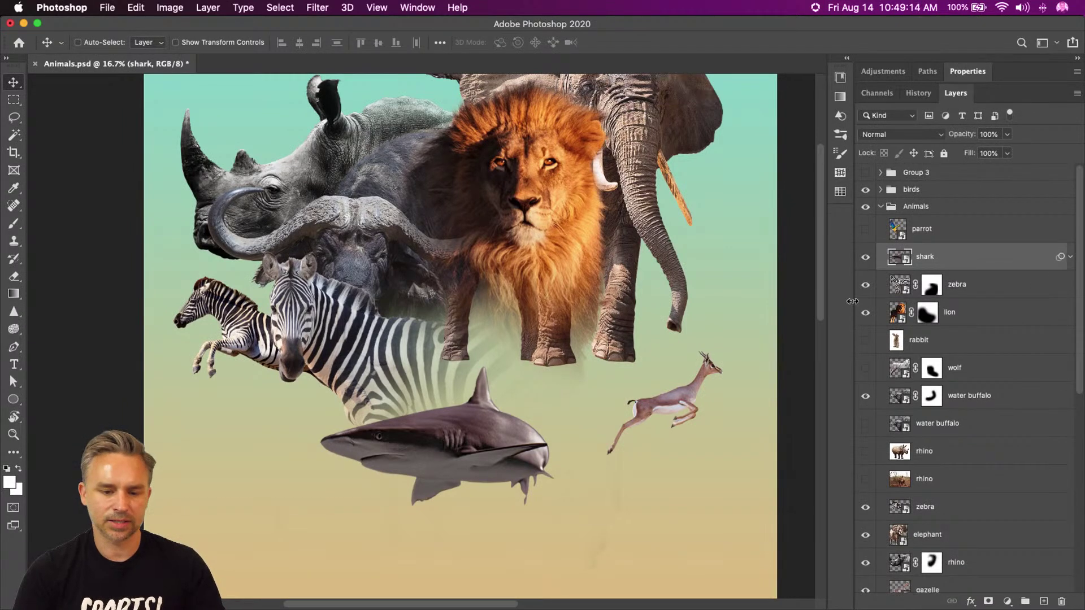
# Select the upper splat layer in the bkgd group as the place for a new background shape.
pyautogui.scroll(5, 129, 174)
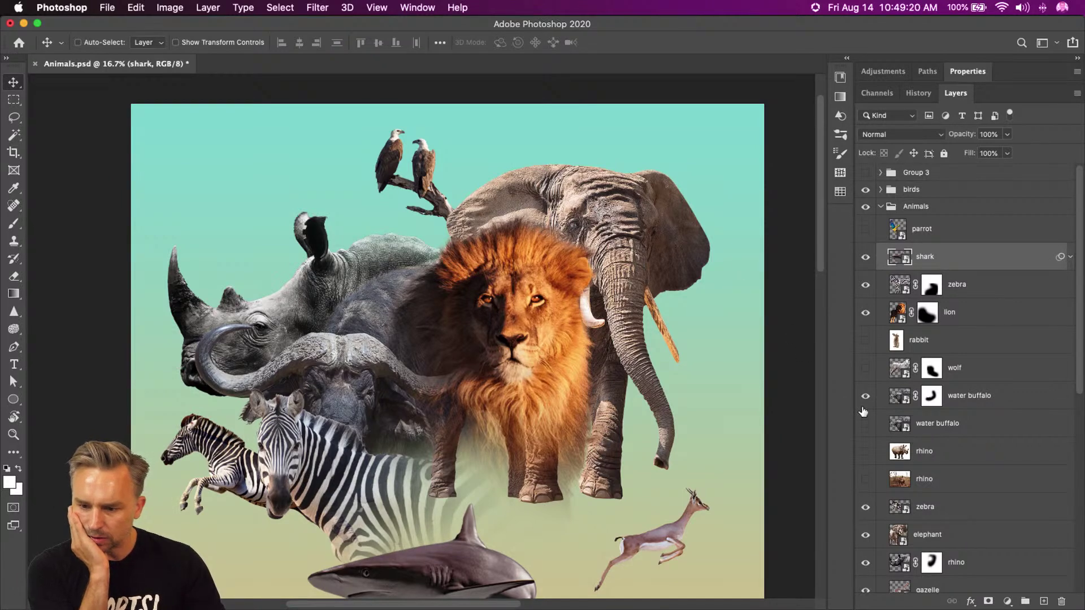
pyautogui.click(912, 509)
pyautogui.scroll(-5, 922, 511)
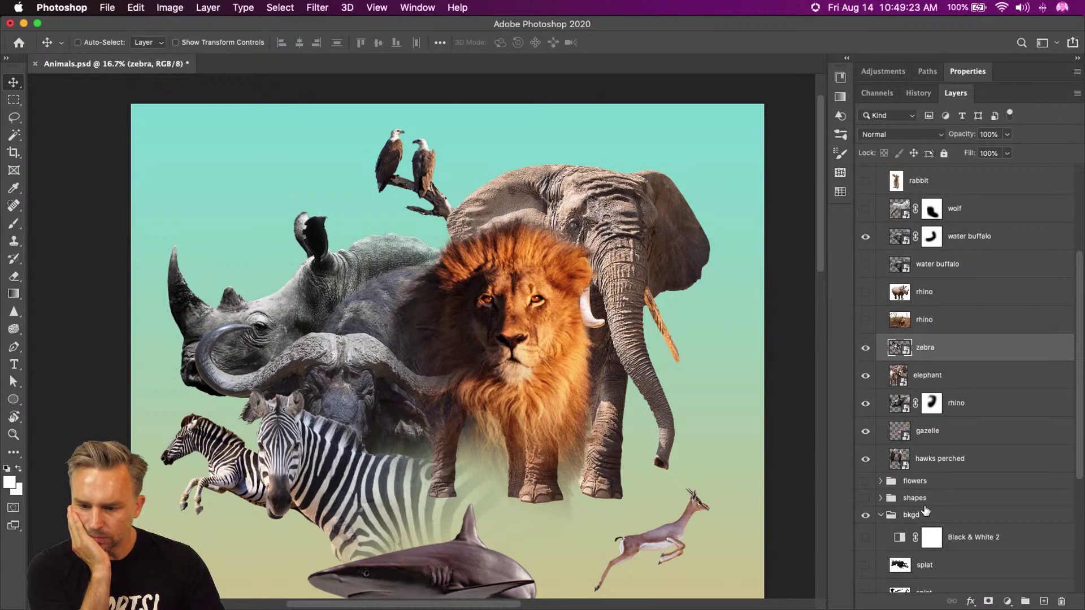
pyautogui.click(944, 459)
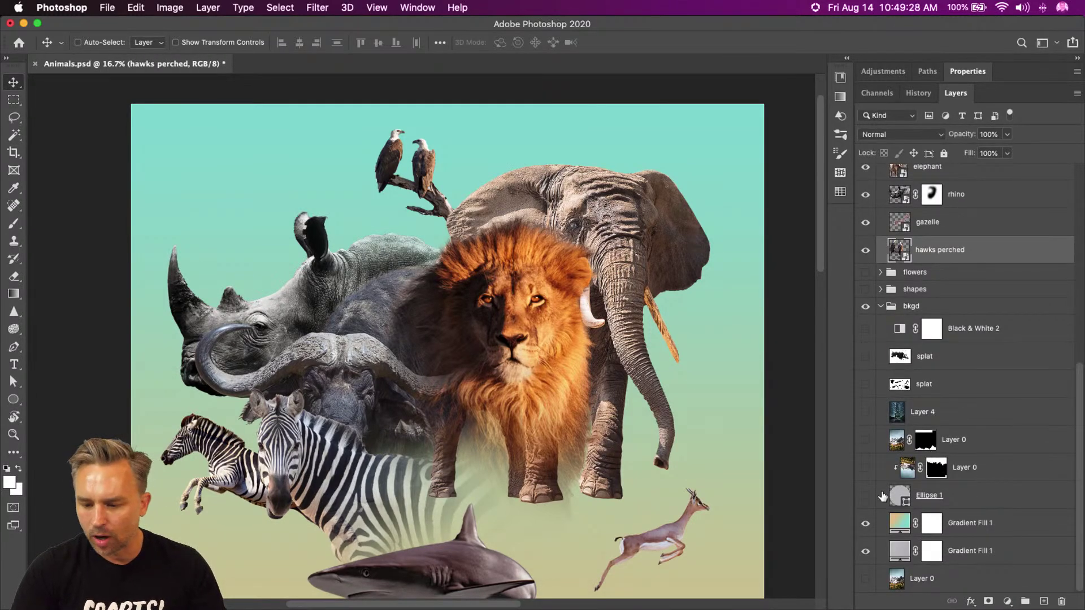
pyautogui.click(881, 289)
pyautogui.click(881, 289)
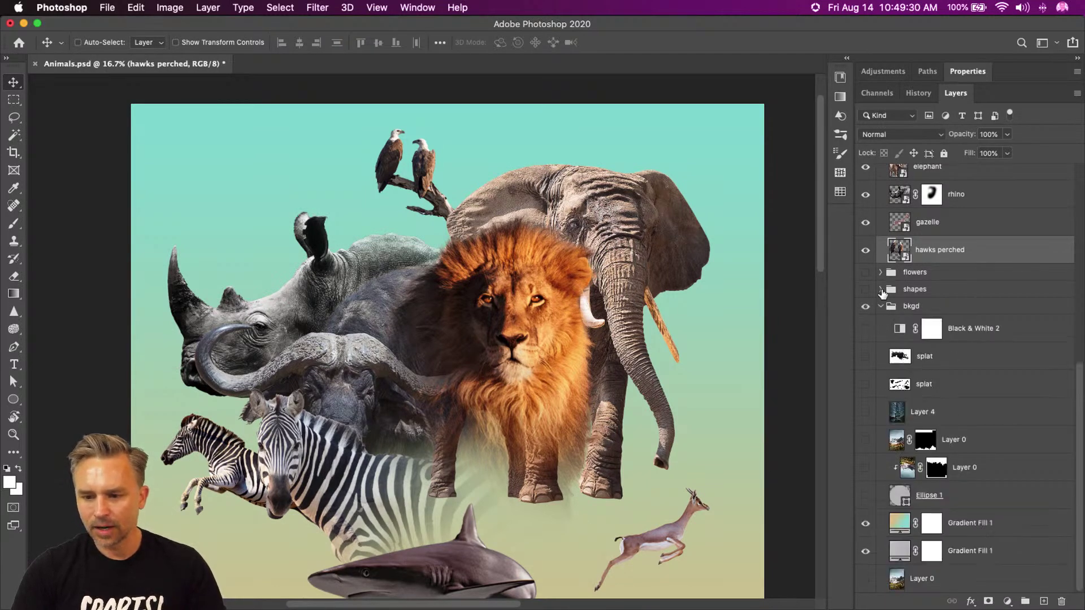
pyautogui.click(996, 358)
# Draw a large black triangle behind the animals with the Custom Shape tool and return to the Move tool.
pyautogui.click(14, 399)
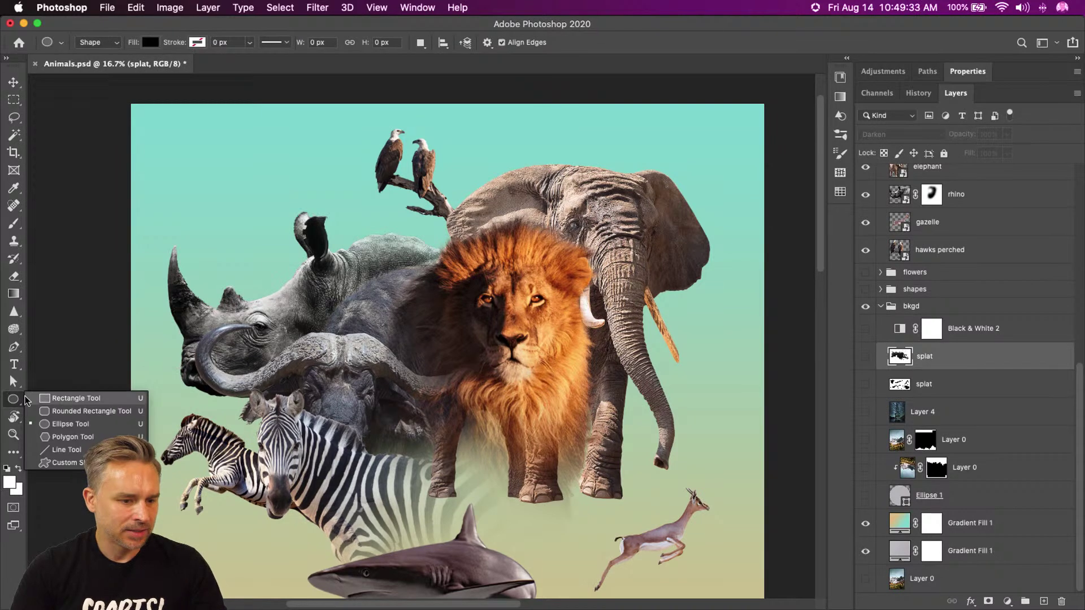
pyautogui.click(73, 463)
pyautogui.click(551, 47)
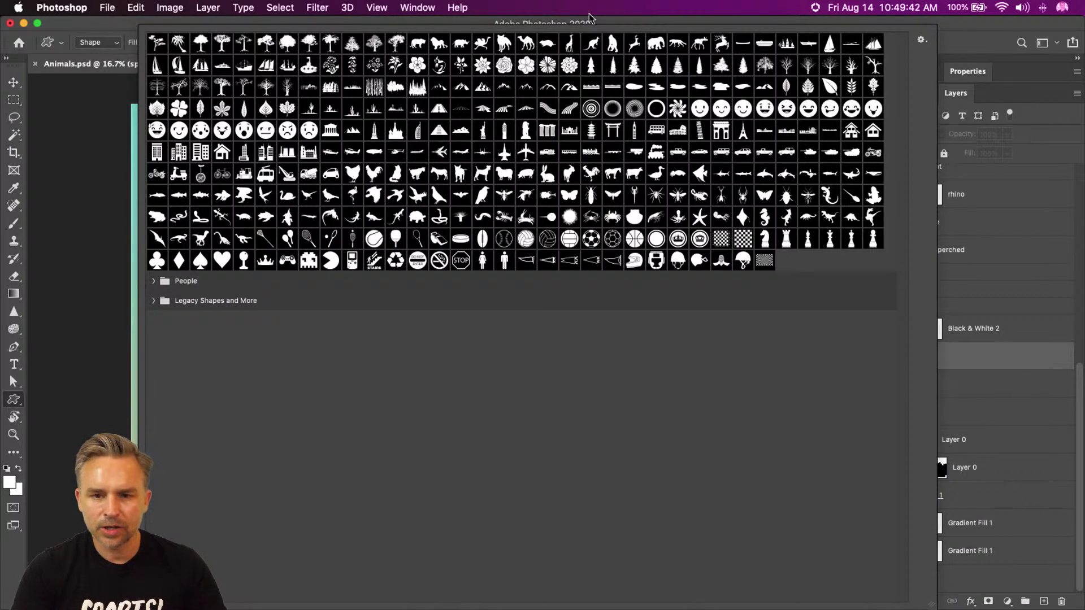
pyautogui.press('super+Tab')
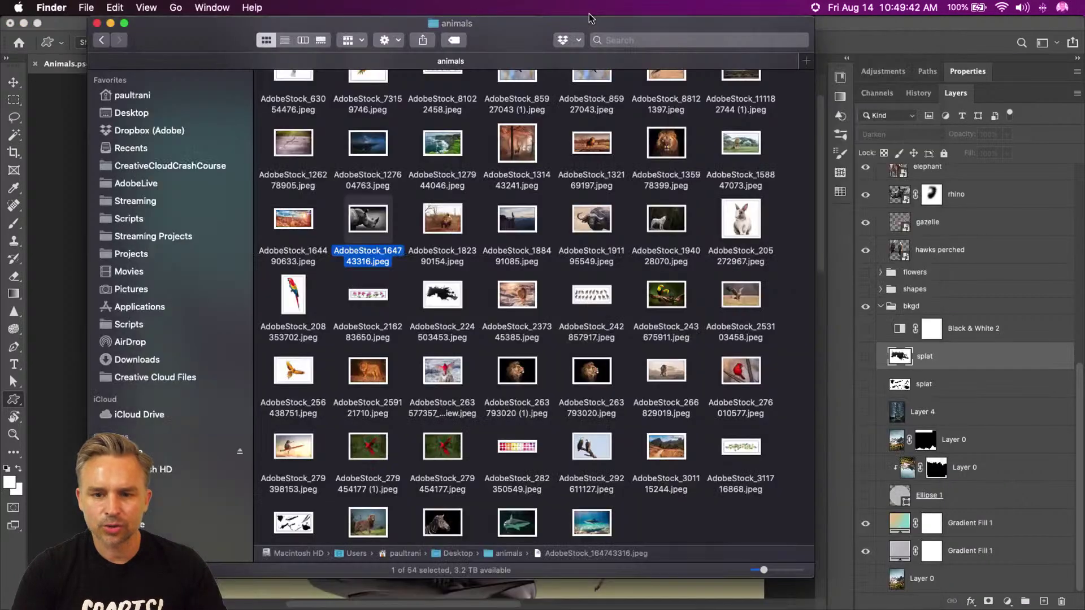
pyautogui.click(56, 22)
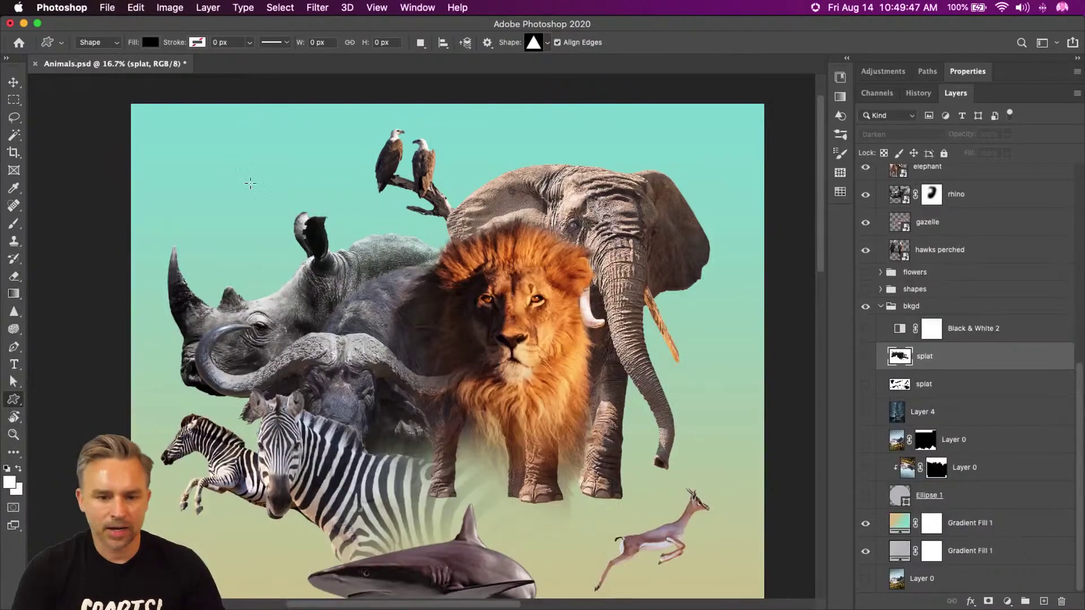
pyautogui.moveTo(232, 146); pyautogui.dragTo(716, 609)
pyautogui.moveTo(386, 182); pyautogui.dragTo(404, 354)
pyautogui.press('v')
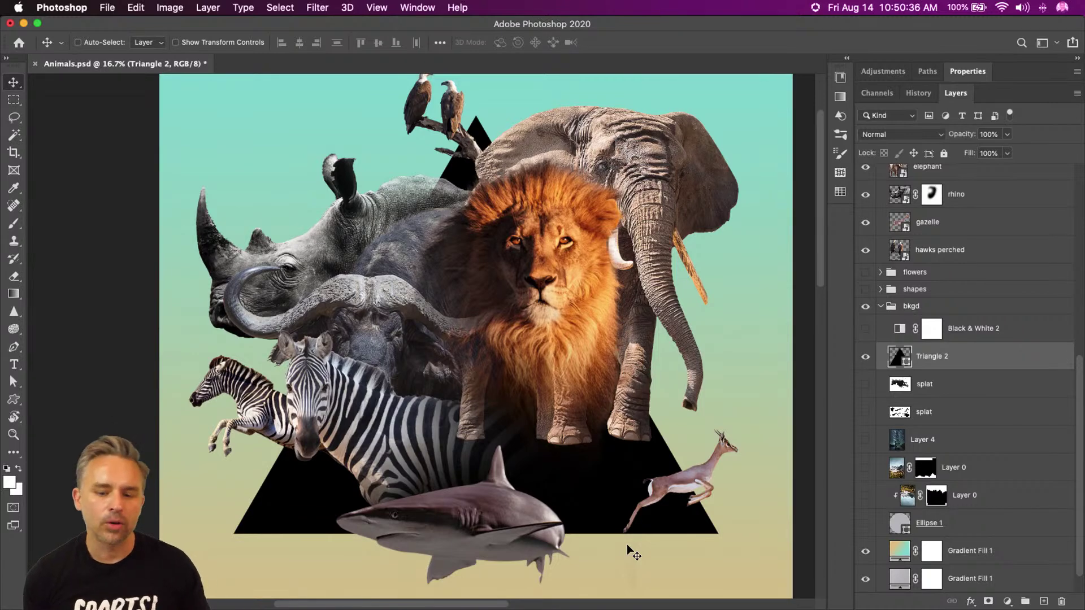
# Show the wolf layer, move it below the elephant's trunk beside the lion, and resize it with Free Transform.
pyautogui.scroll(10, 930, 306)
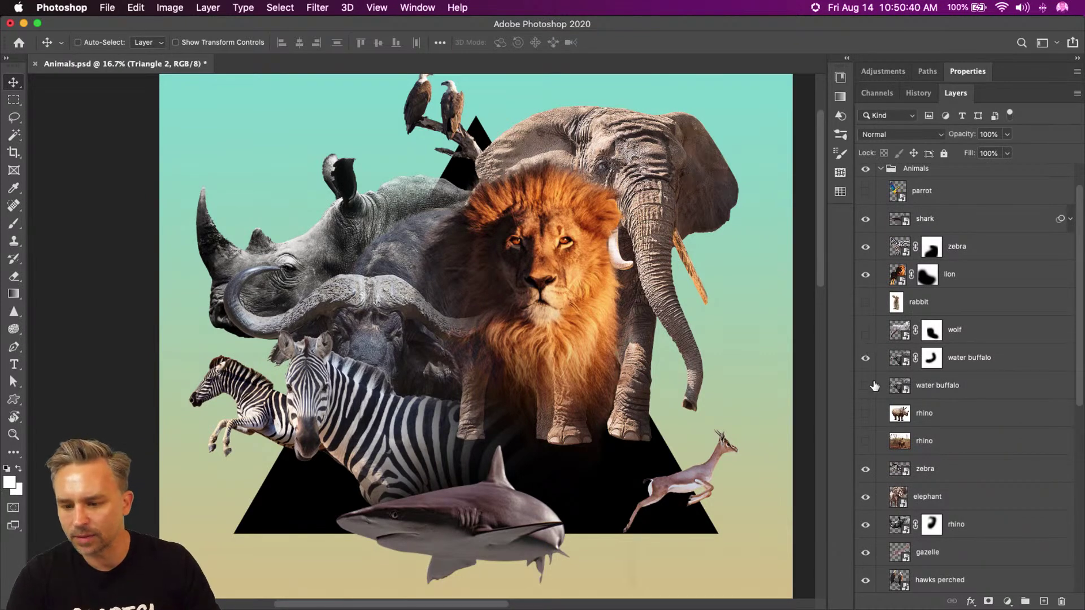
pyautogui.click(865, 338)
pyautogui.click(955, 330)
pyautogui.moveTo(535, 362); pyautogui.dragTo(610, 501)
pyautogui.press('super+t')
pyautogui.moveTo(475, 379); pyautogui.dragTo(440, 308)
pyautogui.press('Return')
pyautogui.moveTo(550, 466); pyautogui.dragTo(572, 465)
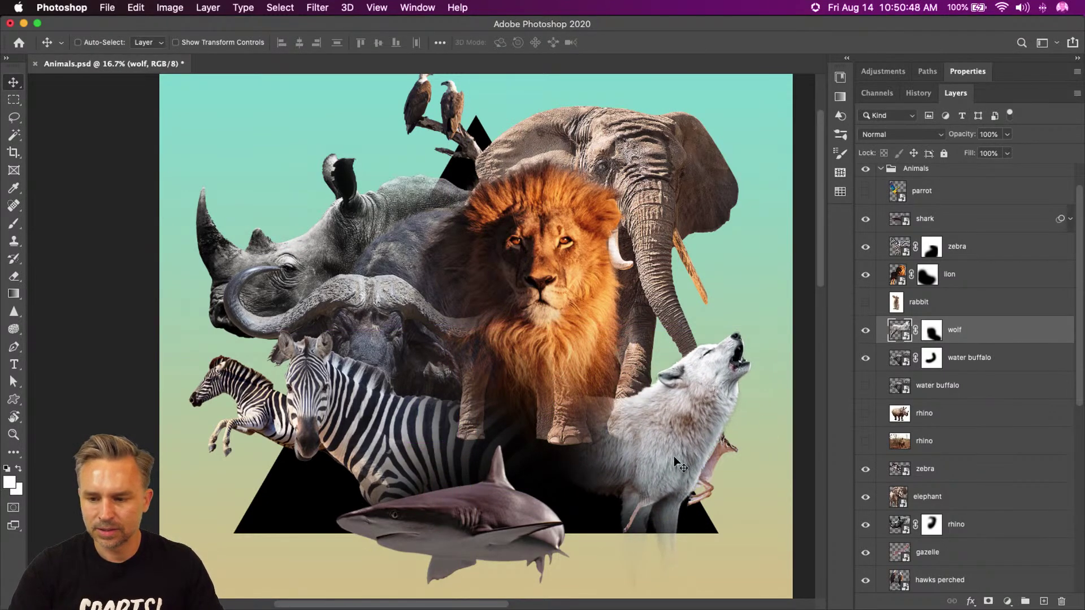
# Move the gazelle out to the right of the wolf and scale it down with Free Transform.
pyautogui.keyDown('super'); pyautogui.click(720, 449); pyautogui.keyUp('super')
pyautogui.moveTo(721, 446); pyautogui.dragTo(786, 447)
pyautogui.moveTo(704, 417)
pyautogui.mouseDown()
pyautogui.moveTo(687, 407)
pyautogui.moveTo(696, 415)
pyautogui.mouseUp()
pyautogui.moveTo(725, 478); pyautogui.dragTo(709, 473)
pyautogui.press('super+t')
pyautogui.moveTo(654, 423); pyautogui.dragTo(678, 436)
pyautogui.press('Return')
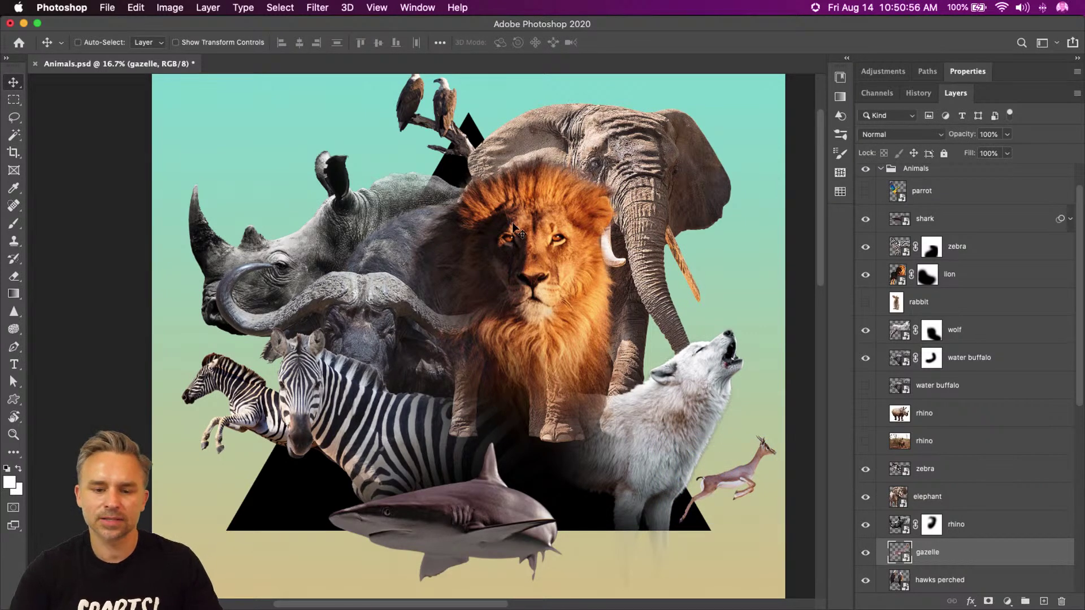
# Rearrange the group by lowering the lion, raising the elephant, and repositioning the standing zebra and the water buffalo.
pyautogui.moveTo(535, 258); pyautogui.dragTo(518, 300)
pyautogui.moveTo(586, 173)
pyautogui.mouseDown()
pyautogui.moveTo(591, 154)
pyautogui.moveTo(591, 166)
pyautogui.mouseUp()
pyautogui.moveTo(298, 406)
pyautogui.mouseDown()
pyautogui.moveTo(285, 455)
pyautogui.moveTo(303, 392)
pyautogui.mouseUp()
pyautogui.moveTo(352, 314); pyautogui.dragTo(244, 276)
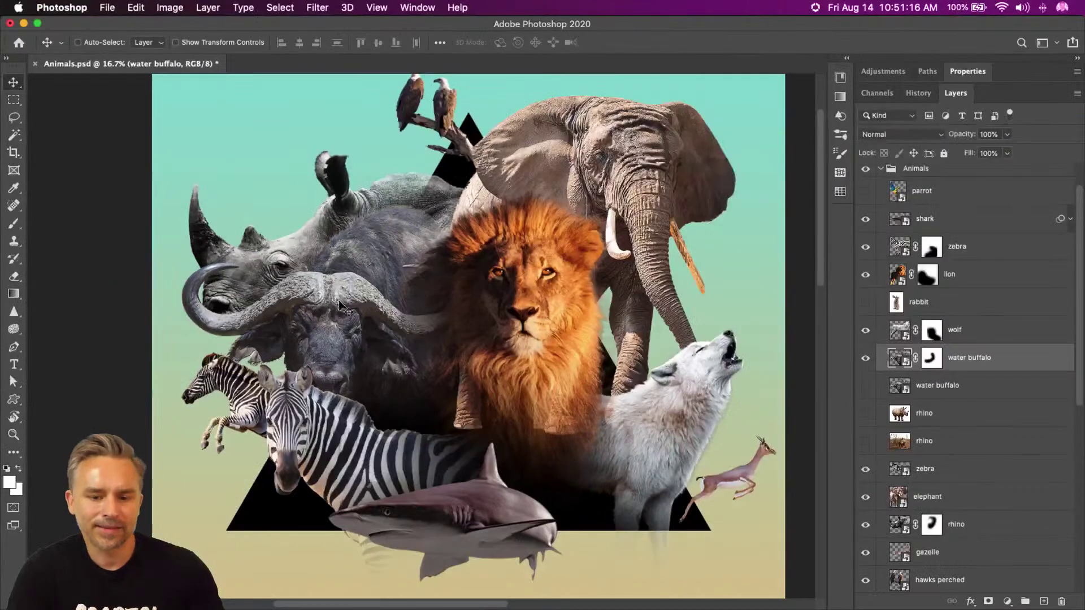
# Move the water buffalo down beneath the rhino, and stack its layer above the zebra with the lion layer directly above it.
pyautogui.moveTo(487, 344); pyautogui.dragTo(547, 346)
pyautogui.moveTo(366, 302); pyautogui.dragTo(390, 342)
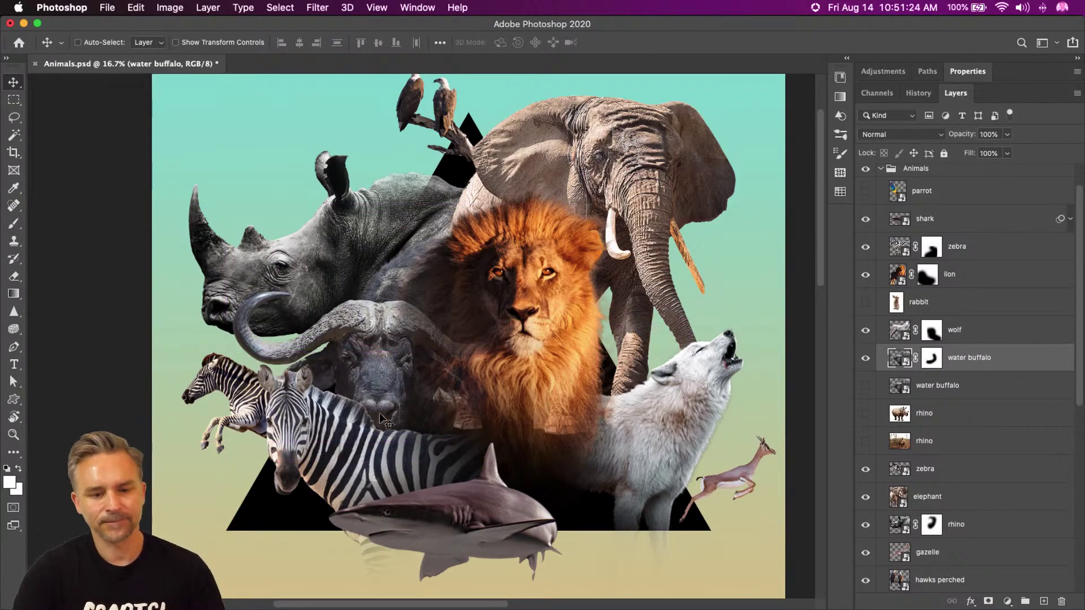
pyautogui.moveTo(356, 376); pyautogui.dragTo(349, 373)
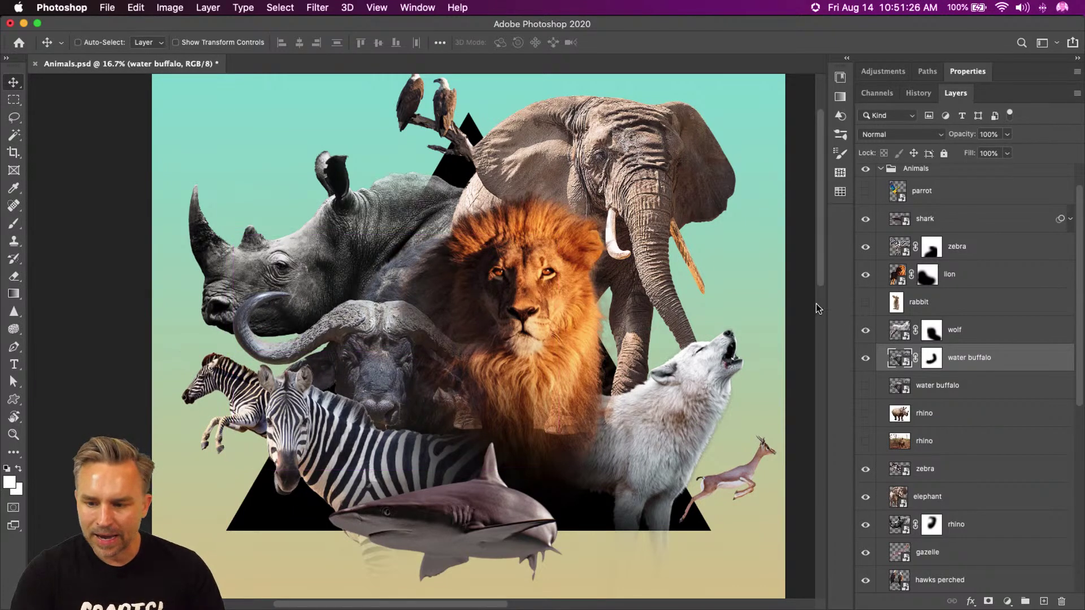
pyautogui.moveTo(984, 368); pyautogui.dragTo(978, 240)
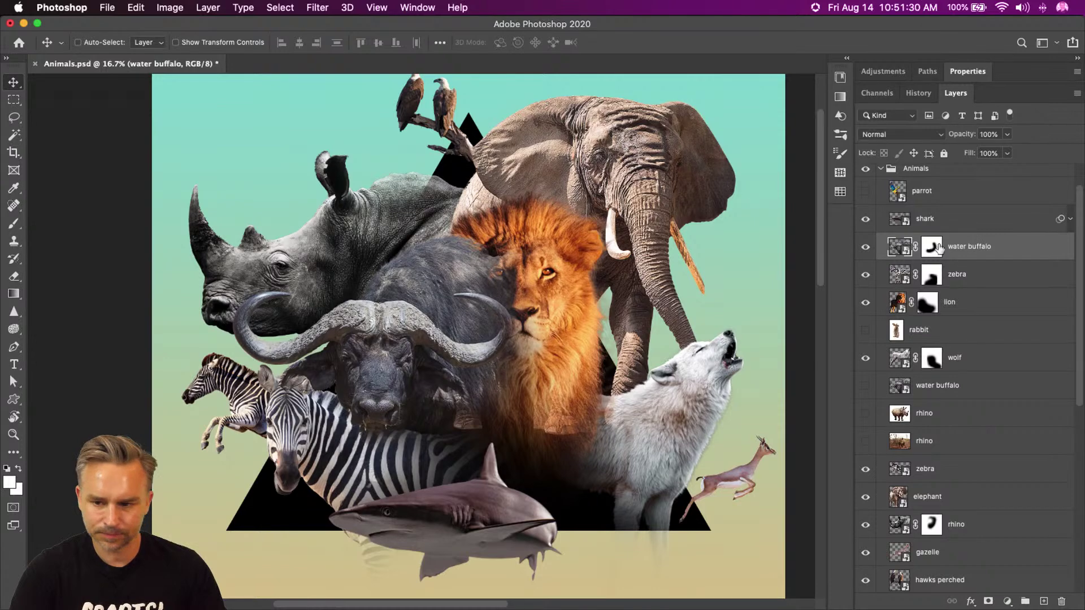
pyautogui.moveTo(961, 311); pyautogui.dragTo(918, 253)
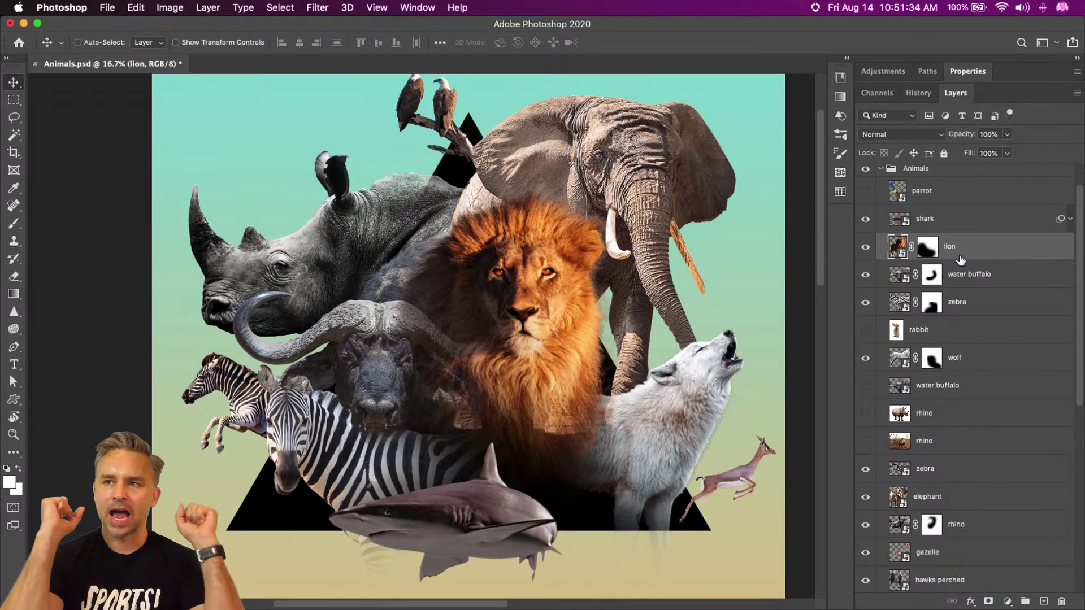
# Enlarge the lion with Free Transform, lower the elephant slightly behind it, and nudge the lion down and to the left.
pyautogui.press('super+t')
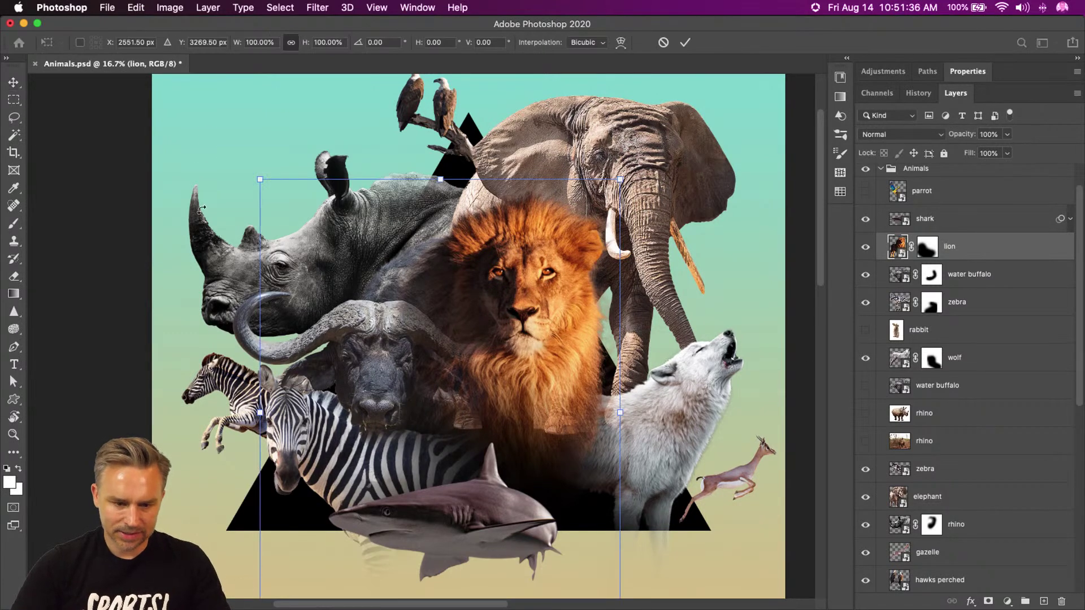
pyautogui.moveTo(258, 179); pyautogui.dragTo(161, 73)
pyautogui.moveTo(365, 243); pyautogui.dragTo(383, 324)
pyautogui.press('Return')
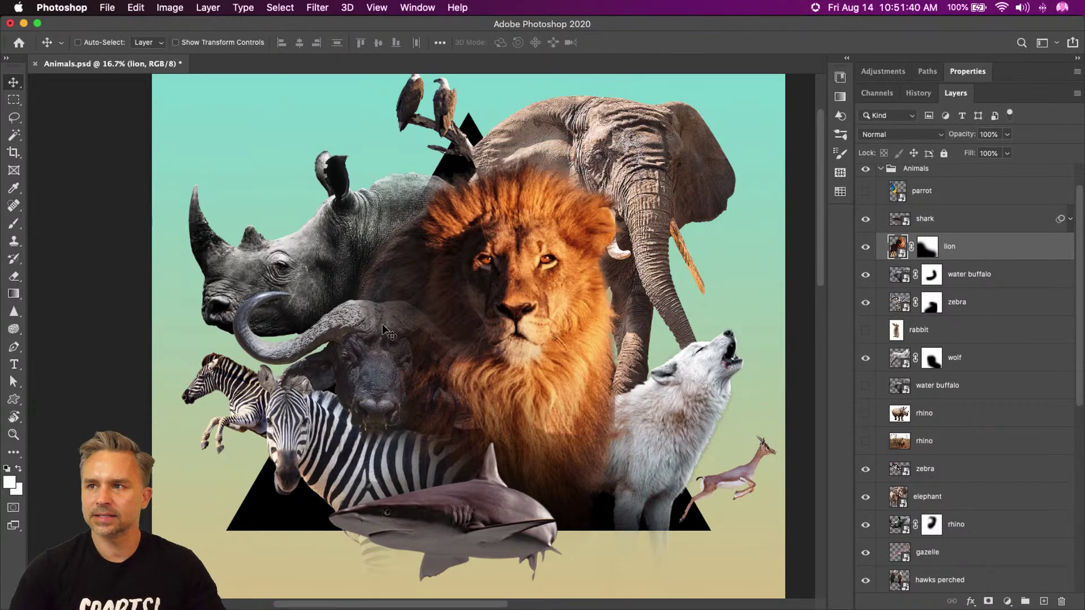
pyautogui.moveTo(607, 135); pyautogui.dragTo(600, 153)
pyautogui.moveTo(537, 261); pyautogui.dragTo(509, 283)
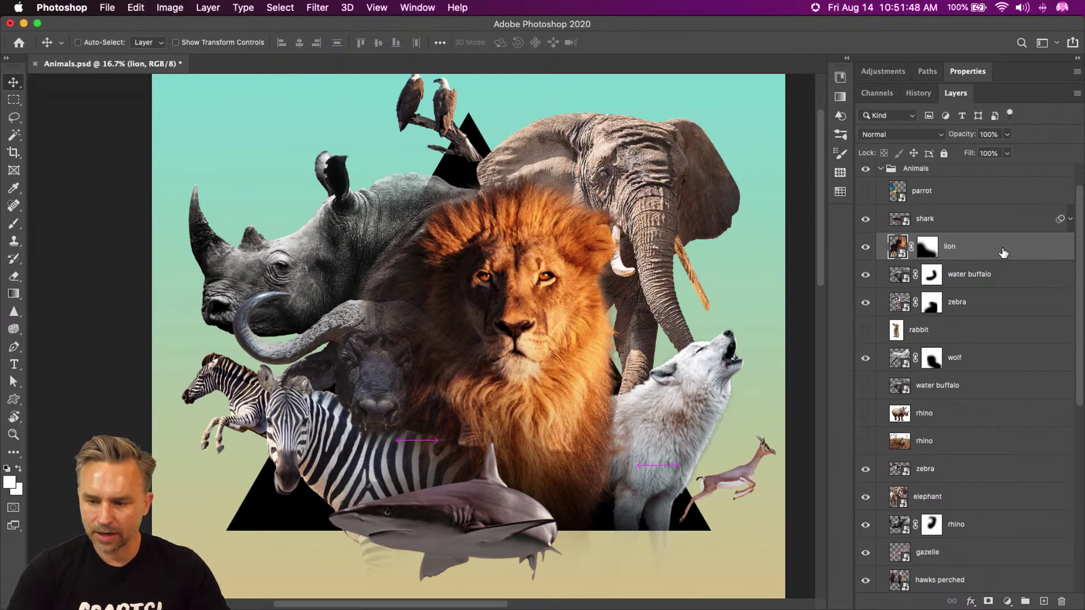
# Desaturate the lion with a Hue/Saturation adjustment, setting Saturation to -46.
pyautogui.press('super+u')
pyautogui.moveTo(662, 318); pyautogui.dragTo(679, 319)
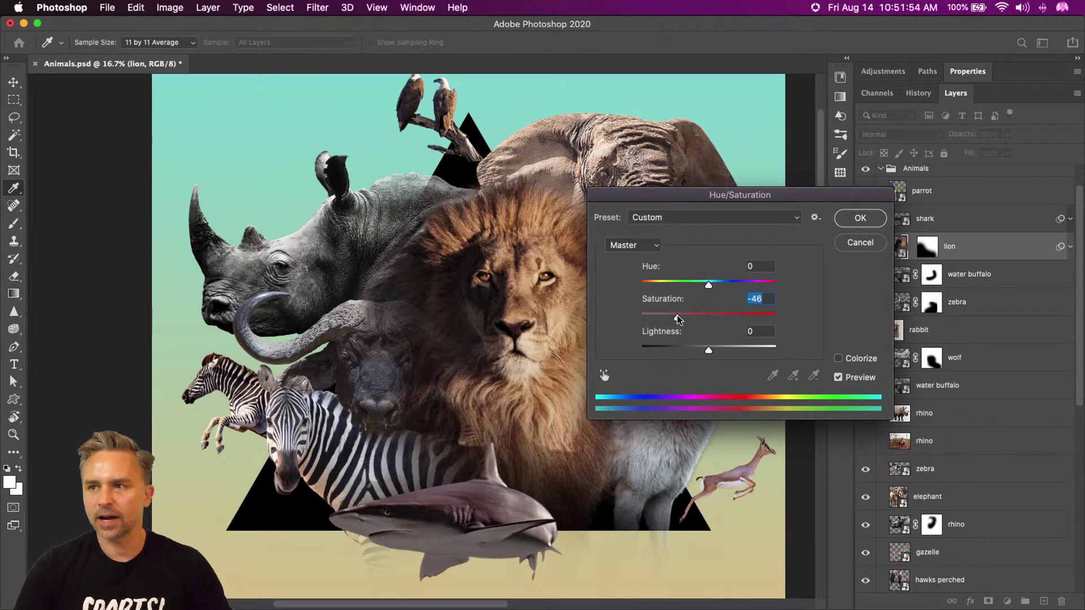
pyautogui.press('Return')
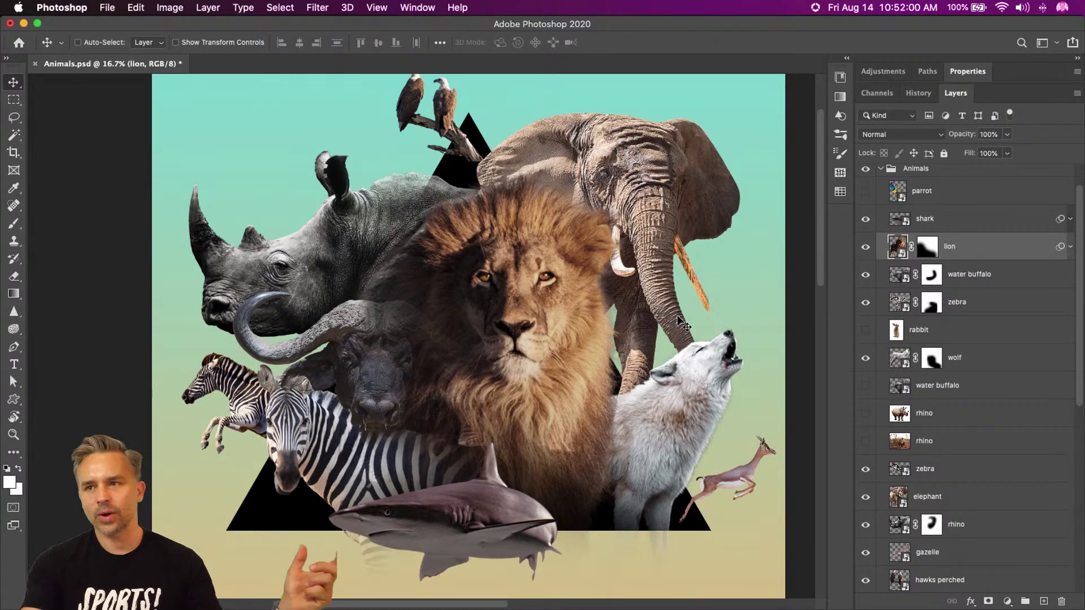
# Place the teal-to-yellow gradient fill below the gray one in the bkgd group and add a new layer above both.
pyautogui.click(847, 59)
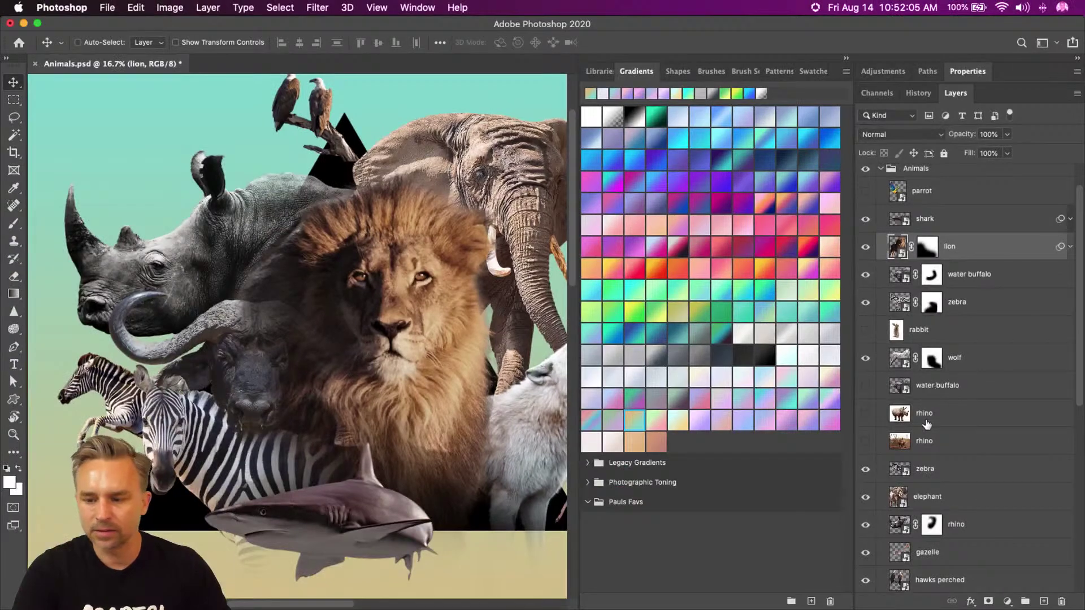
pyautogui.scroll(-10, 925, 424)
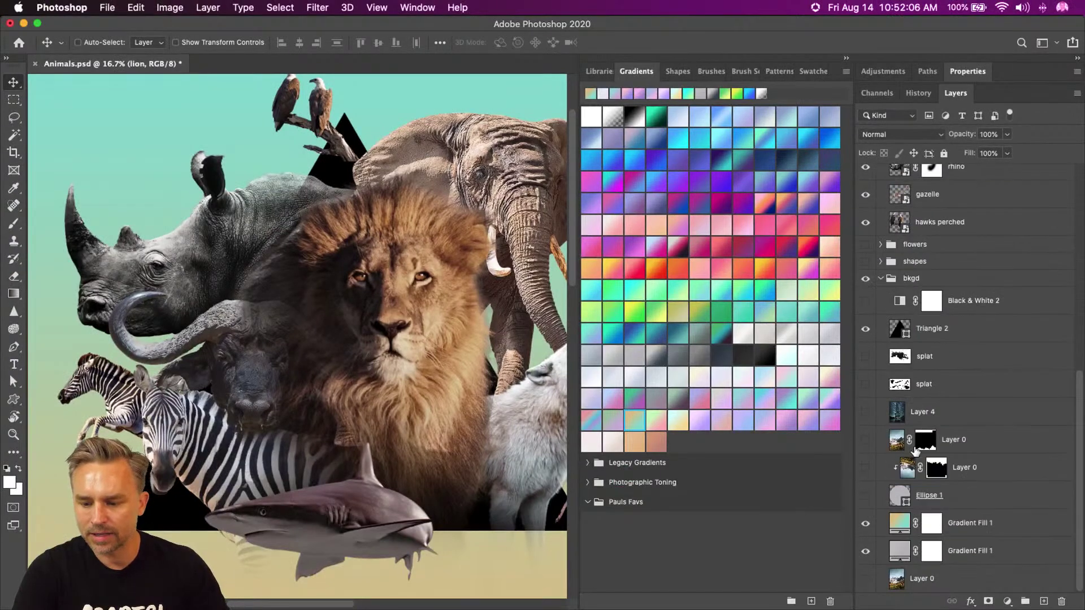
pyautogui.moveTo(1007, 524); pyautogui.dragTo(964, 564)
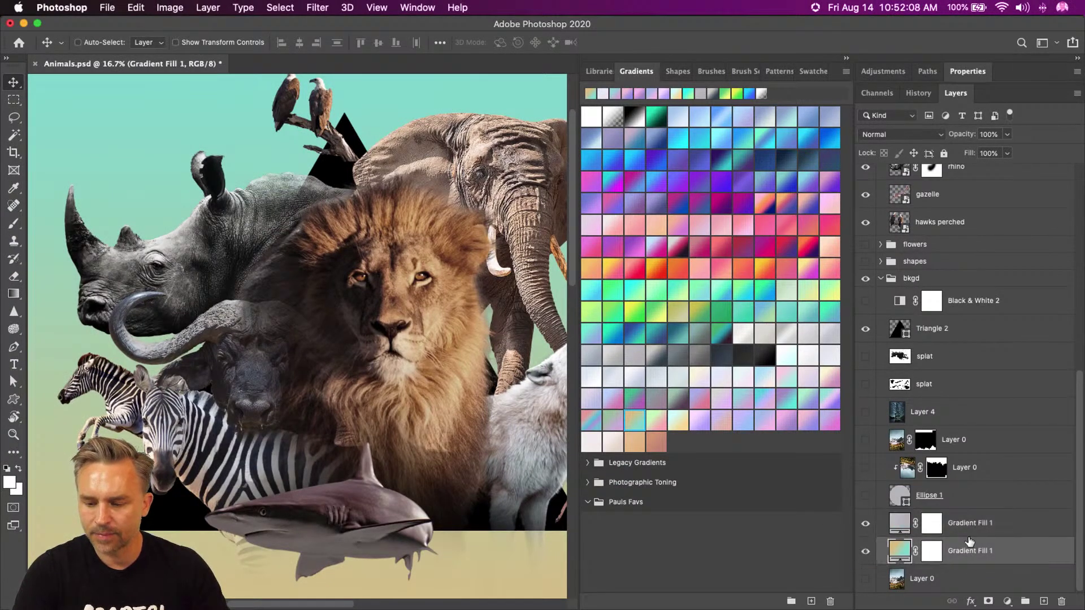
pyautogui.doubleClick(965, 523)
pyautogui.click(1014, 533)
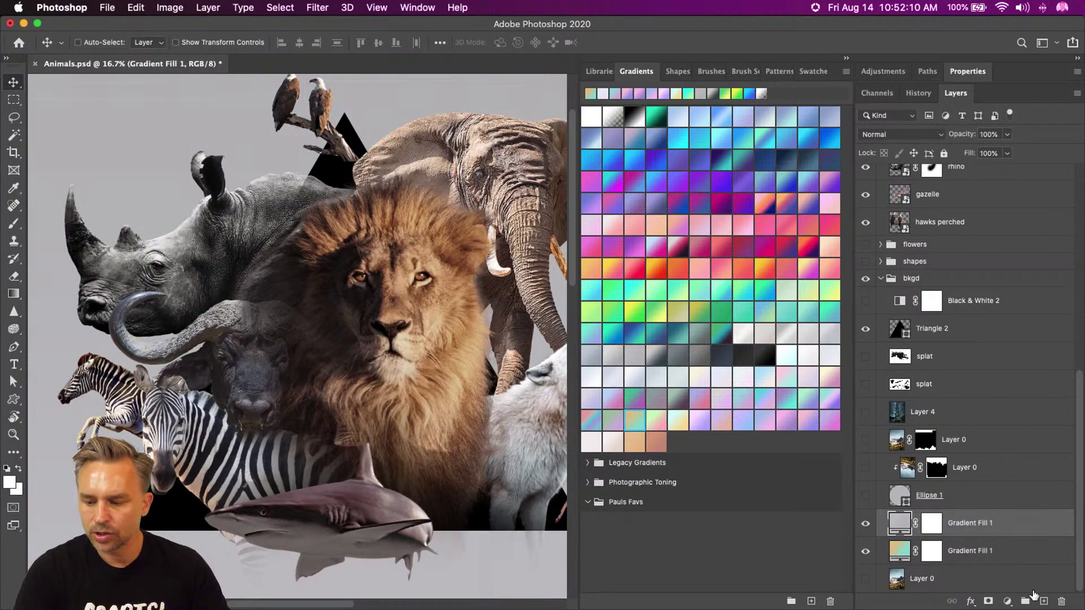
pyautogui.click(1044, 602)
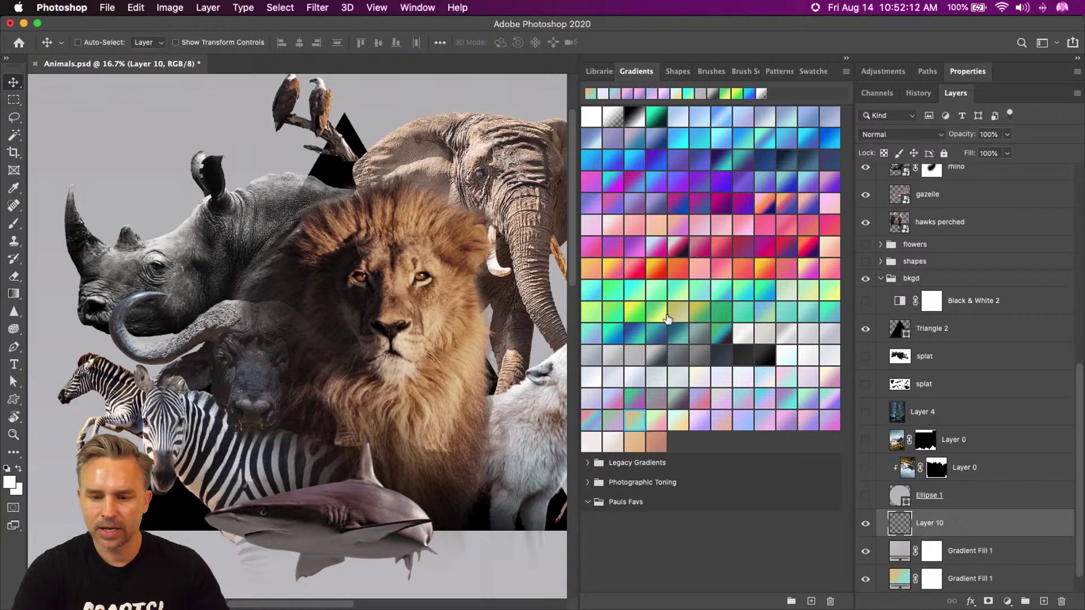
# Try green, gray-teal, magenta, purple and pink gradient presets on the new background layer.
pyautogui.click(636, 311)
pyautogui.click(677, 313)
pyautogui.click(698, 331)
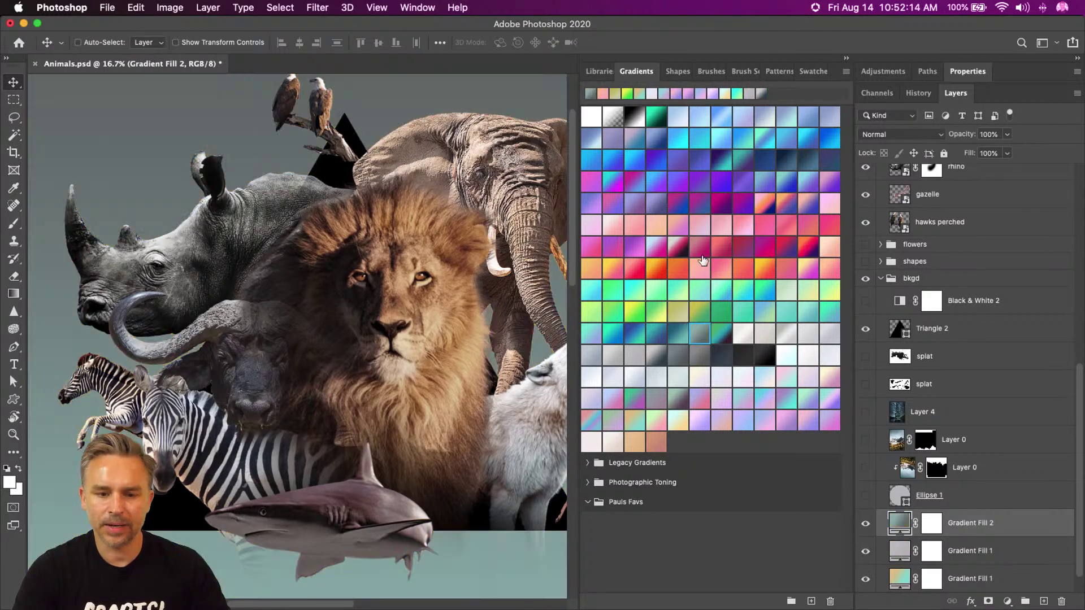
pyautogui.click(700, 252)
pyautogui.moveTo(580, 168); pyautogui.dragTo(648, 168)
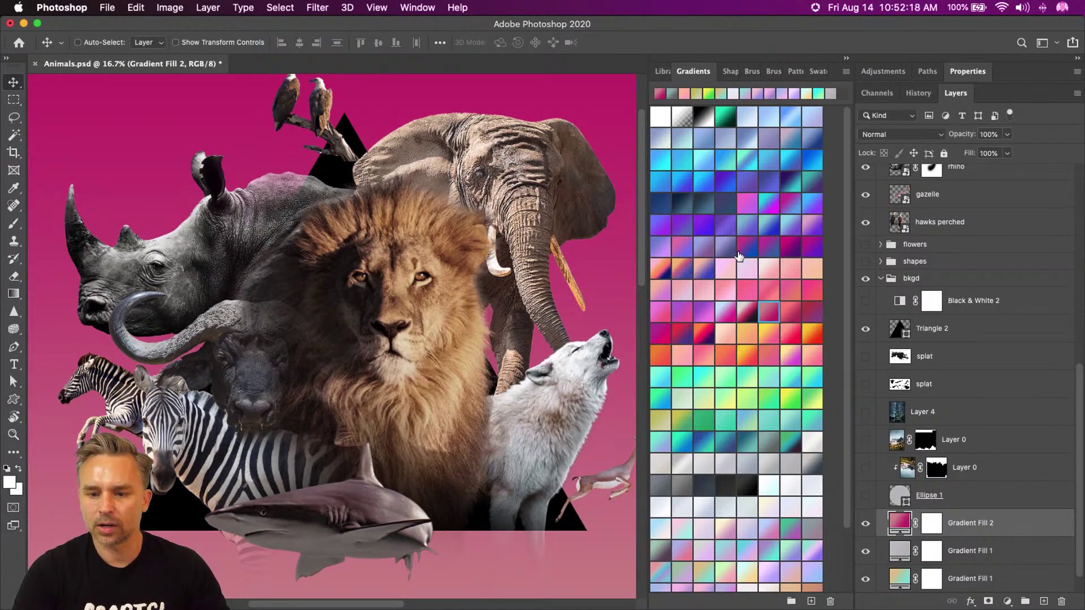
pyautogui.click(747, 247)
pyautogui.click(769, 247)
pyautogui.click(769, 268)
pyautogui.click(769, 289)
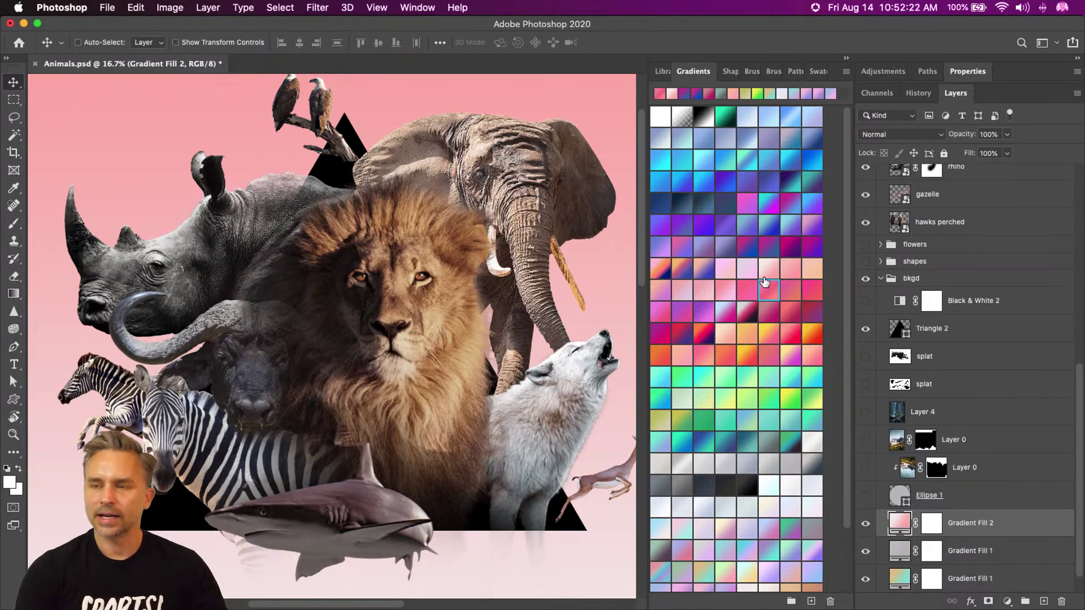
# Try the pastel iridescent presets on the new gradient fill and apply the pink-to-green Iridescent_18.
pyautogui.scroll(-3, 684, 458)
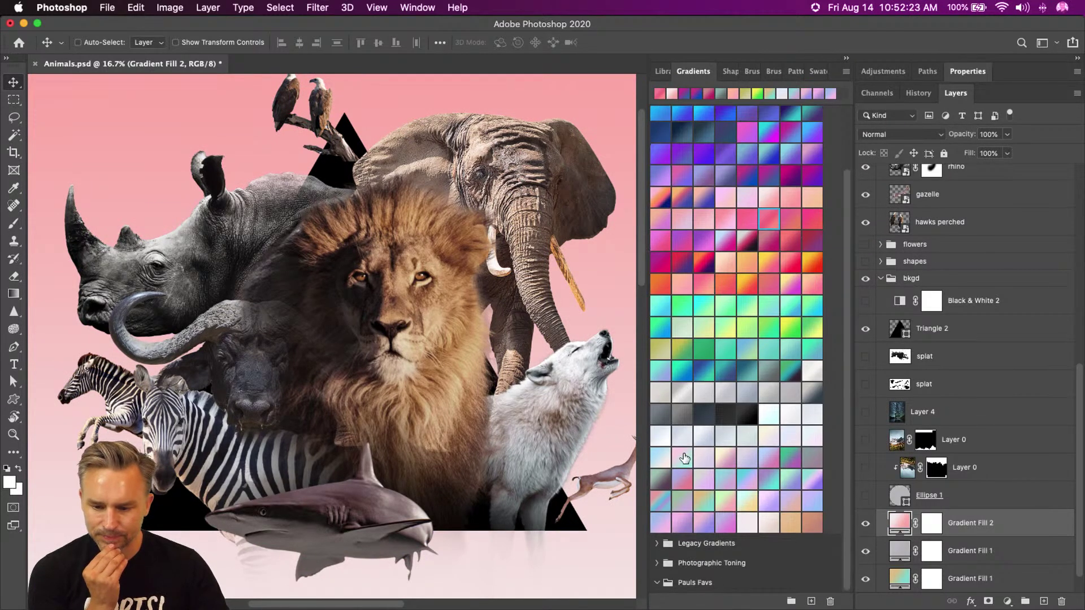
pyautogui.click(725, 503)
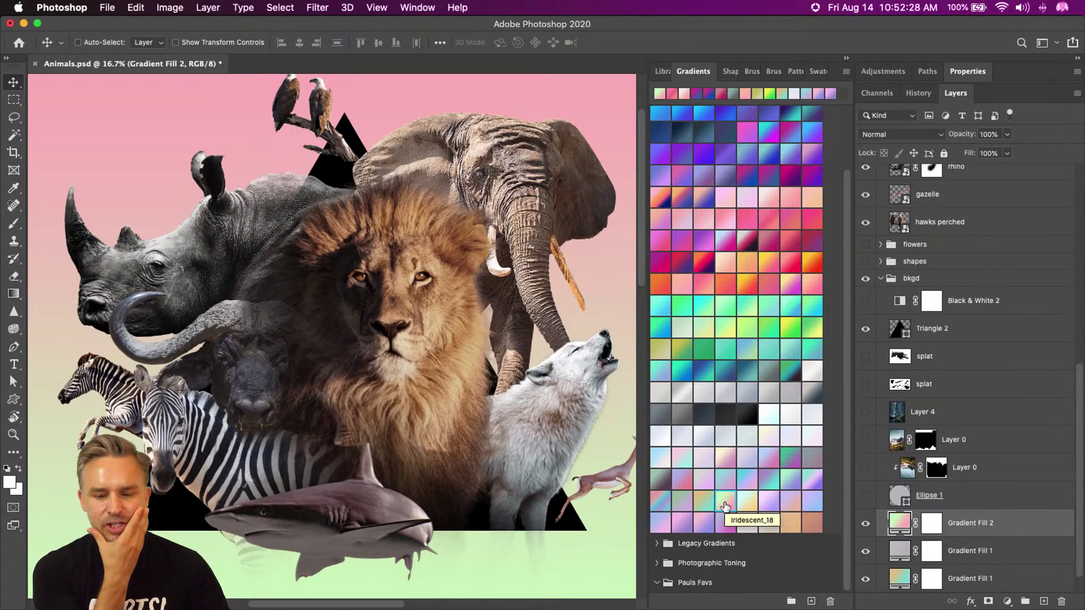
pyautogui.click(746, 501)
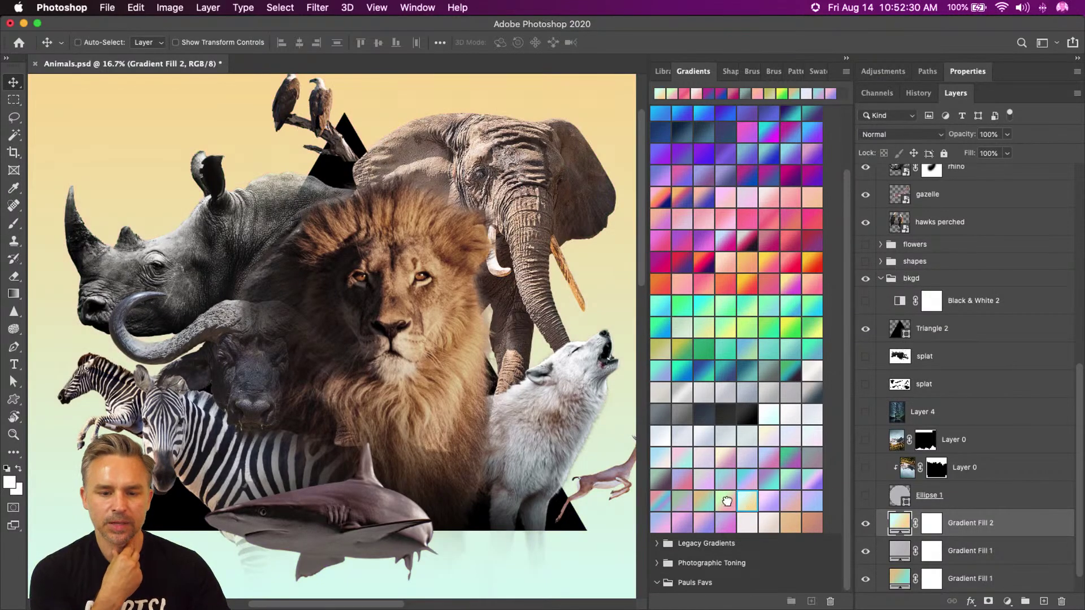
pyautogui.click(727, 501)
# Hide Gradient Fill 2 and the gray gradient fill to restore the teal-to-yellow background, and collapse the bkgd group.
pyautogui.click(865, 525)
pyautogui.click(865, 524)
pyautogui.click(865, 525)
pyautogui.click(865, 524)
pyautogui.click(866, 524)
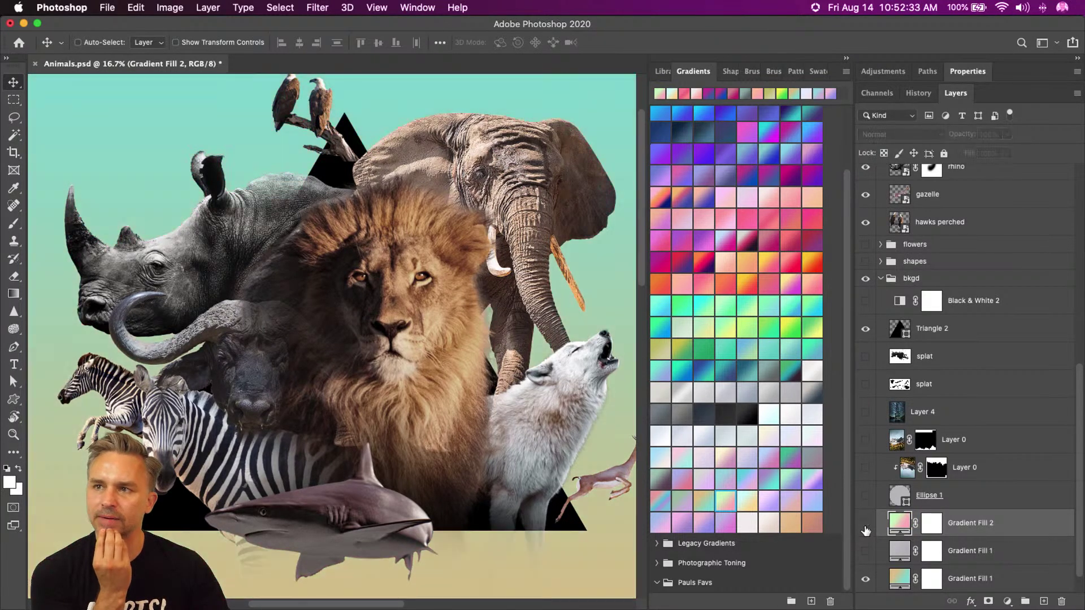
pyautogui.click(984, 587)
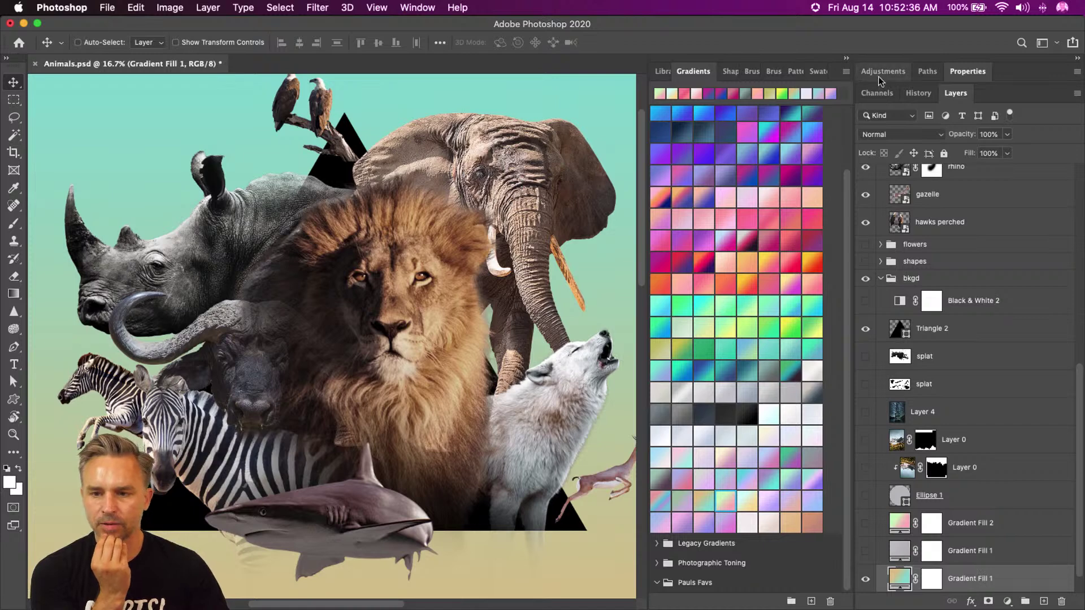
pyautogui.click(847, 58)
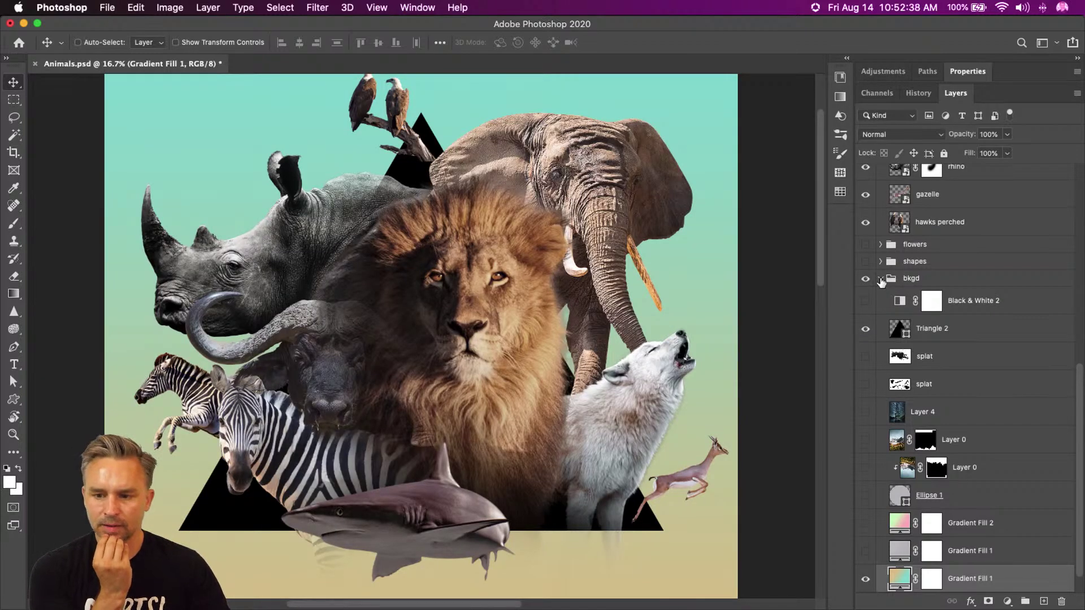
pyautogui.click(881, 279)
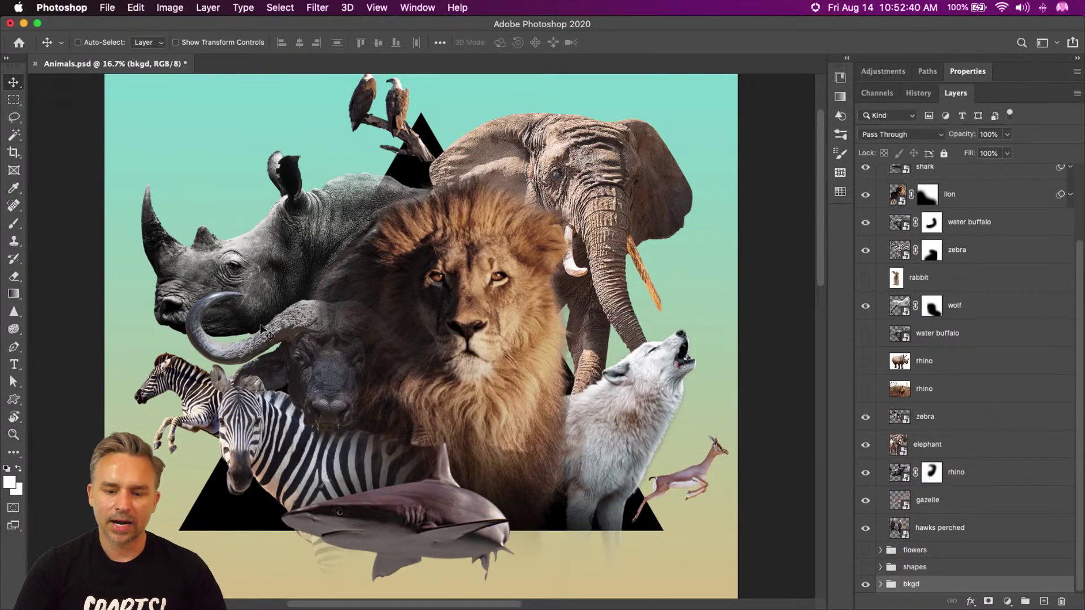
# Show the parrot layer and move the parrot above the rhino, beside the perched hawks.
pyautogui.moveTo(324, 201); pyautogui.dragTo(363, 244)
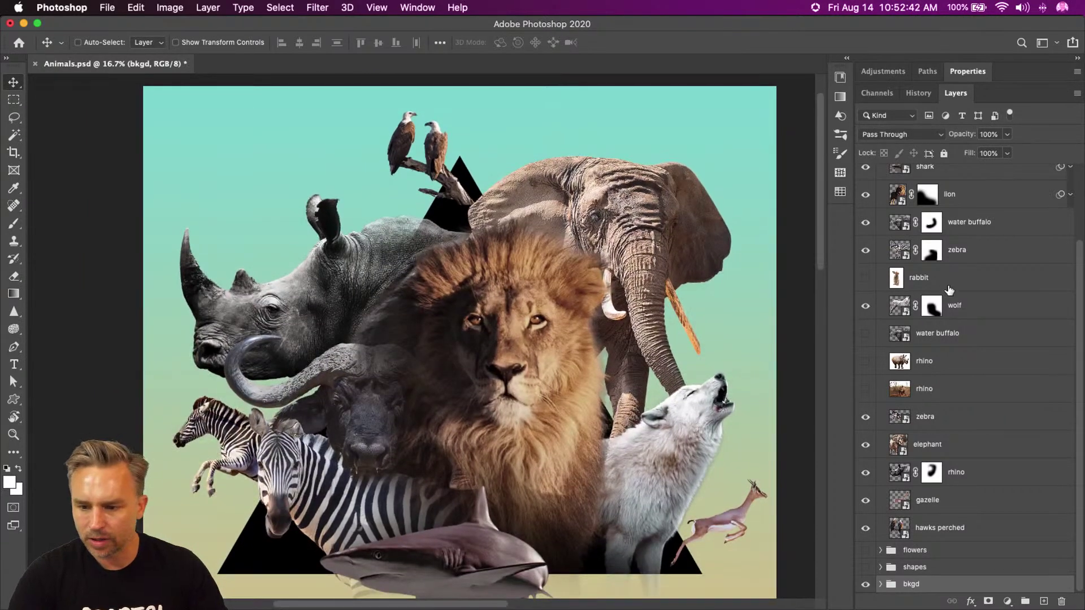
pyautogui.scroll(3, 949, 289)
pyautogui.click(867, 229)
pyautogui.click(922, 229)
pyautogui.moveTo(494, 228); pyautogui.dragTo(383, 165)
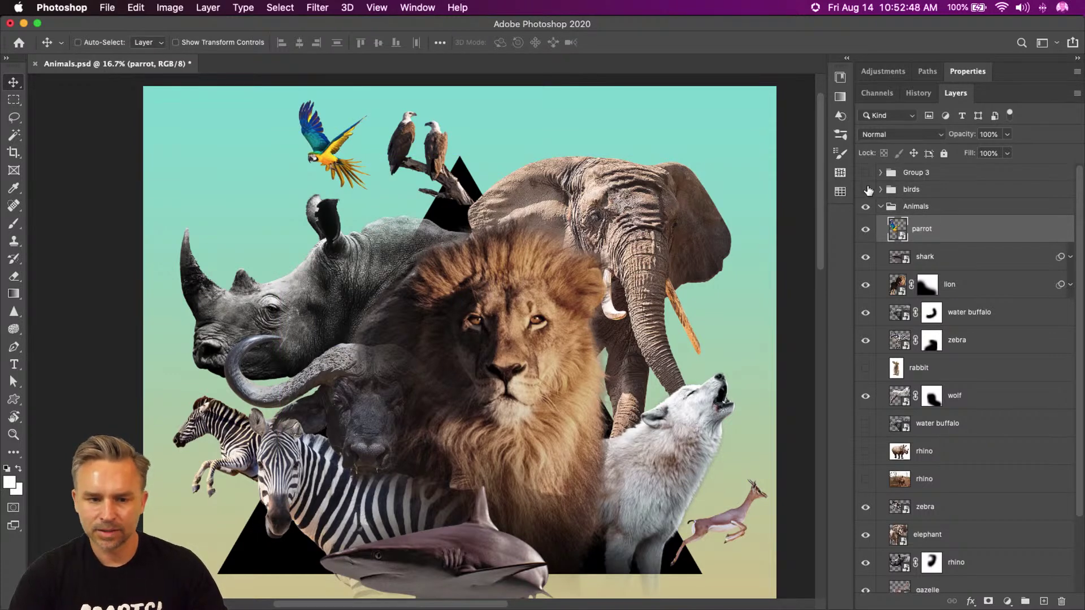
# Paint black on the standing zebra's layer mask with a 1500 px soft brush to hide its leg remnants below the shark.
pyautogui.moveTo(475, 373); pyautogui.dragTo(479, 253)
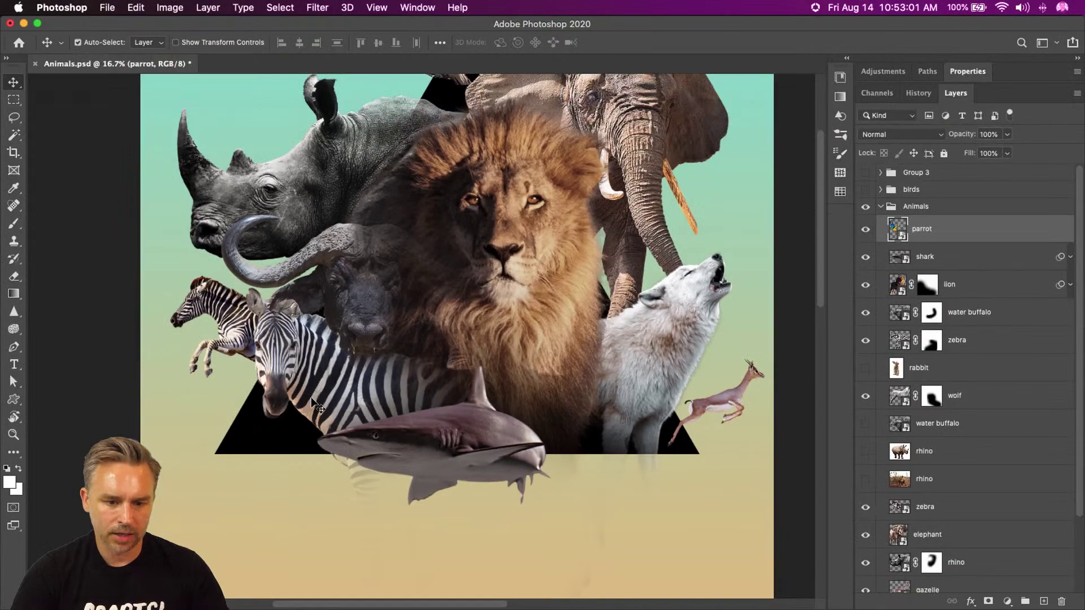
pyautogui.click(311, 404)
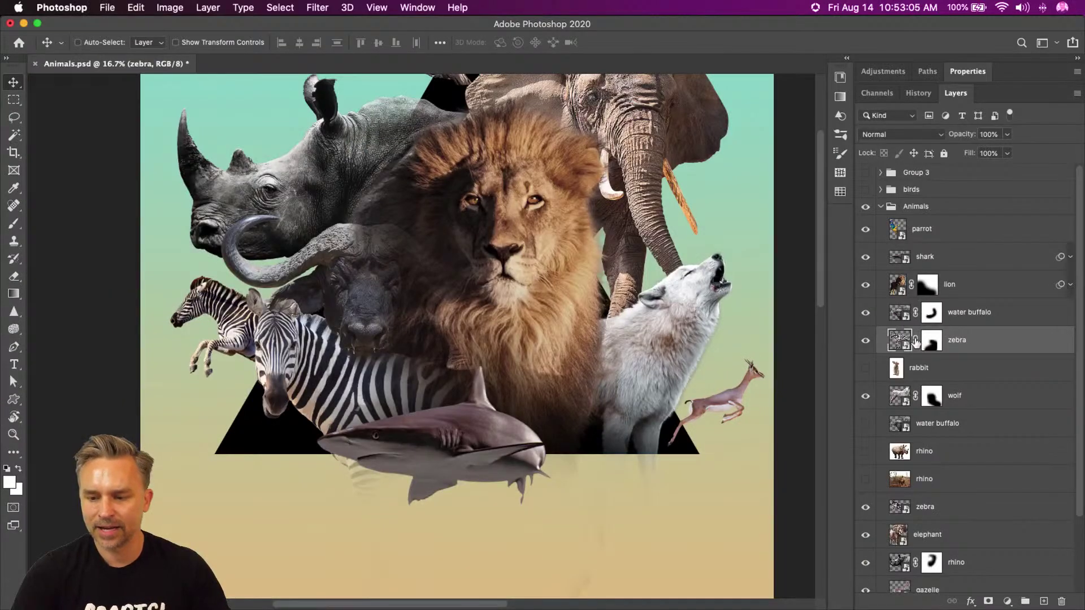
pyautogui.click(813, 347)
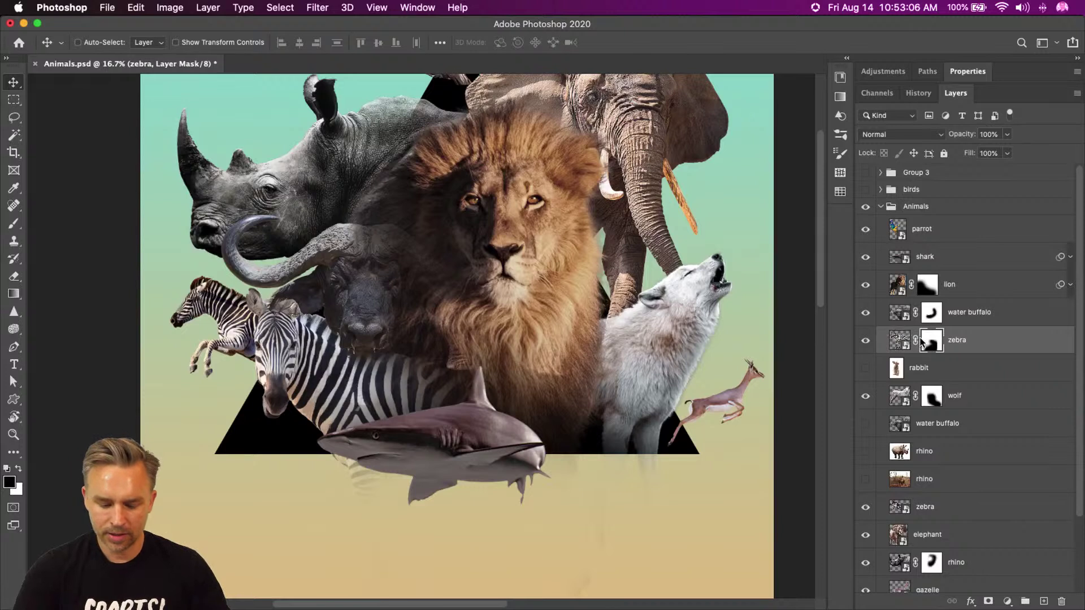
pyautogui.press('[')
pyautogui.press('[')
pyautogui.press('[')
pyautogui.press('[')
pyautogui.press('[')
pyautogui.press('[')
pyautogui.press('[')
pyautogui.press('[')
pyautogui.press('[')
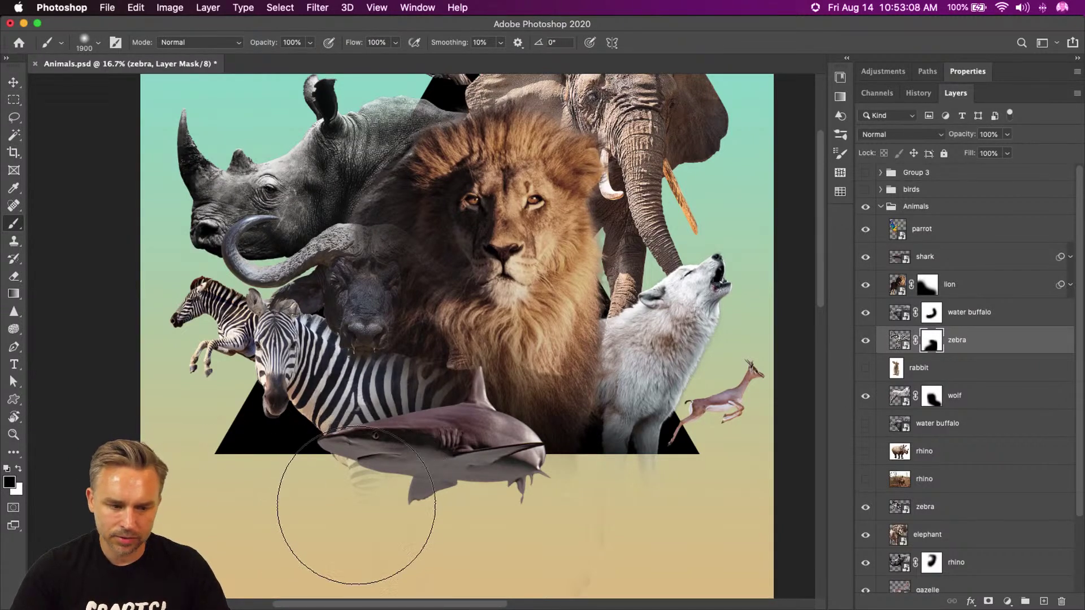
pyautogui.press('[')
pyautogui.moveTo(338, 481)
pyautogui.mouseDown()
pyautogui.moveTo(404, 485)
pyautogui.moveTo(407, 515)
pyautogui.moveTo(621, 477)
pyautogui.moveTo(613, 529)
pyautogui.mouseUp()
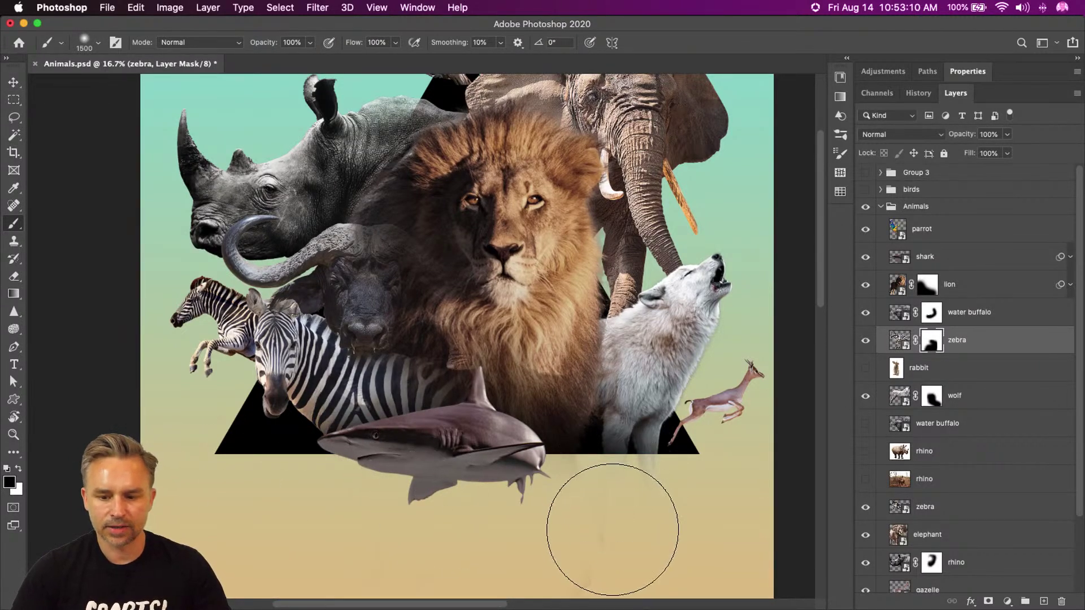
# Paint black on the wolf's layer mask with a 1200 px soft brush to hide its legs below the triangle.
pyautogui.click(9, 84)
pyautogui.keyDown('super'); pyautogui.click(638, 381); pyautogui.keyUp('super')
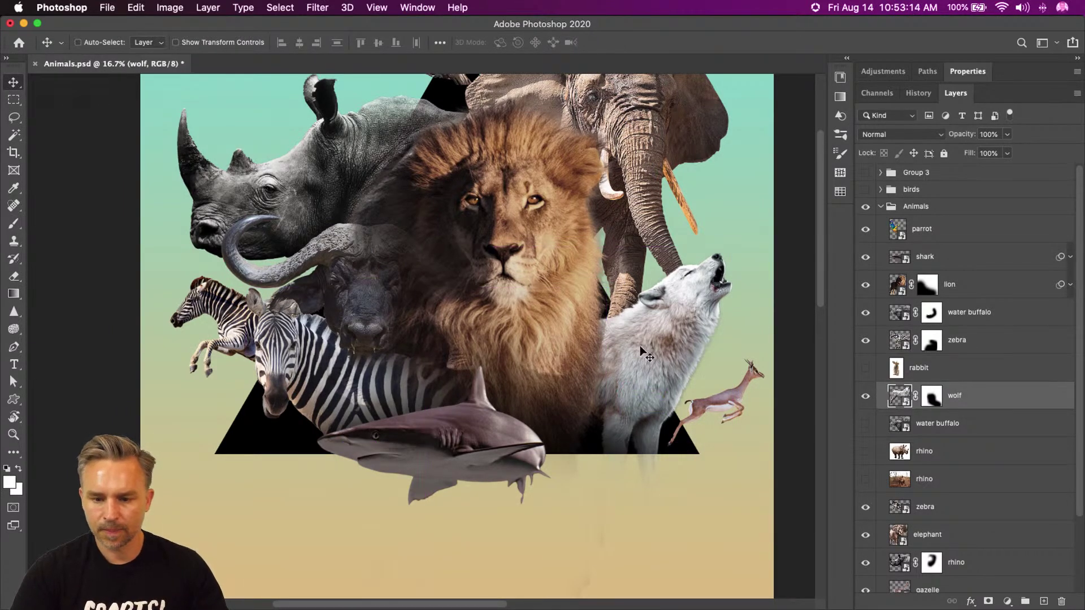
pyautogui.press('b')
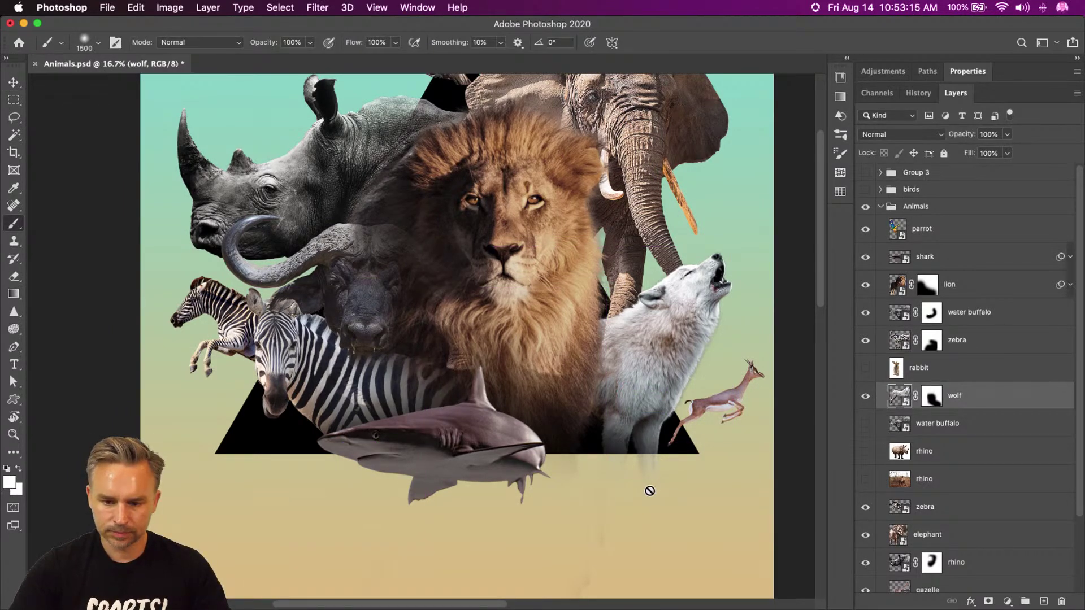
pyautogui.click(931, 398)
pyautogui.press('[')
pyautogui.press('[')
pyautogui.press('[')
pyautogui.moveTo(653, 494)
pyautogui.mouseDown()
pyautogui.moveTo(623, 488)
pyautogui.moveTo(615, 494)
pyautogui.moveTo(645, 509)
pyautogui.moveTo(604, 523)
pyautogui.mouseUp()
# Toggle the standing zebra layer's visibility to check for leftover marks below the triangle, and activate its layer mask.
pyautogui.click(866, 340)
pyautogui.click(866, 339)
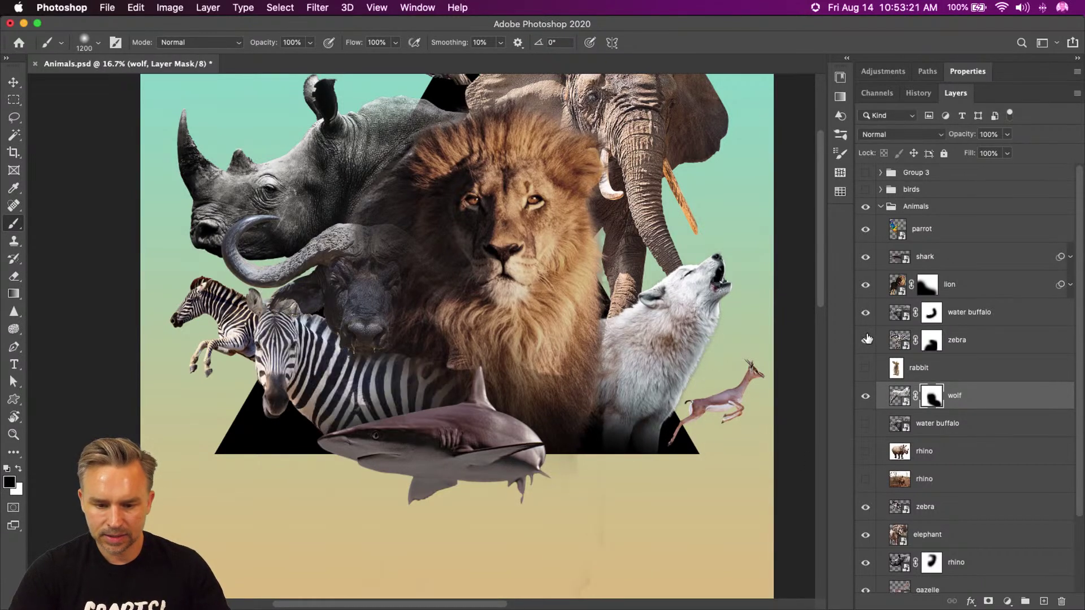
pyautogui.click(931, 340)
pyautogui.moveTo(212, 256); pyautogui.dragTo(218, 324)
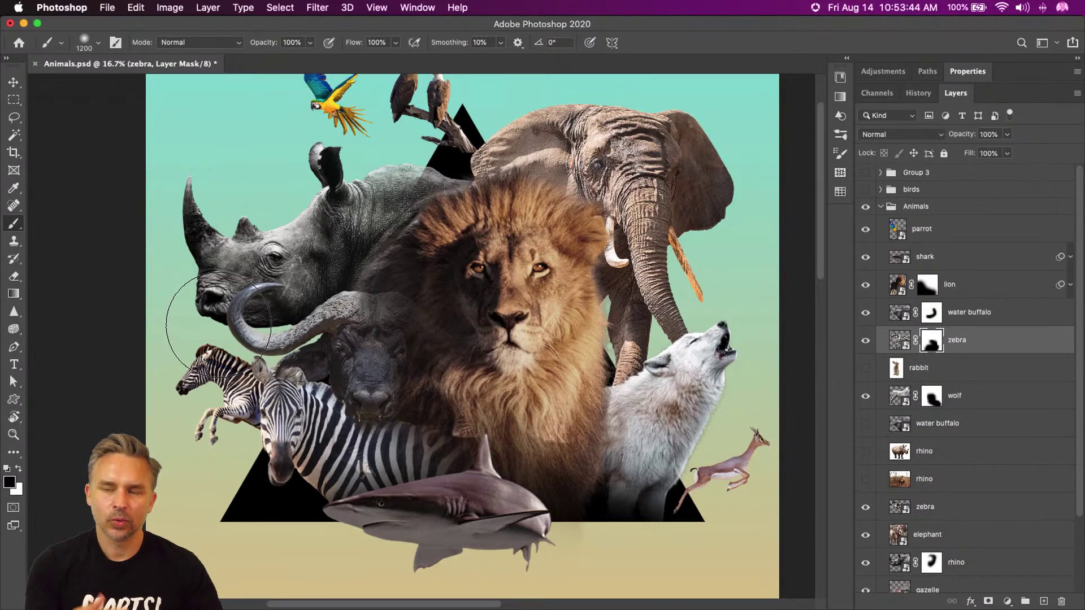
# Add a Black & White adjustment layer directly above the parrot layer inside the Animals group.
pyautogui.click(5, 100)
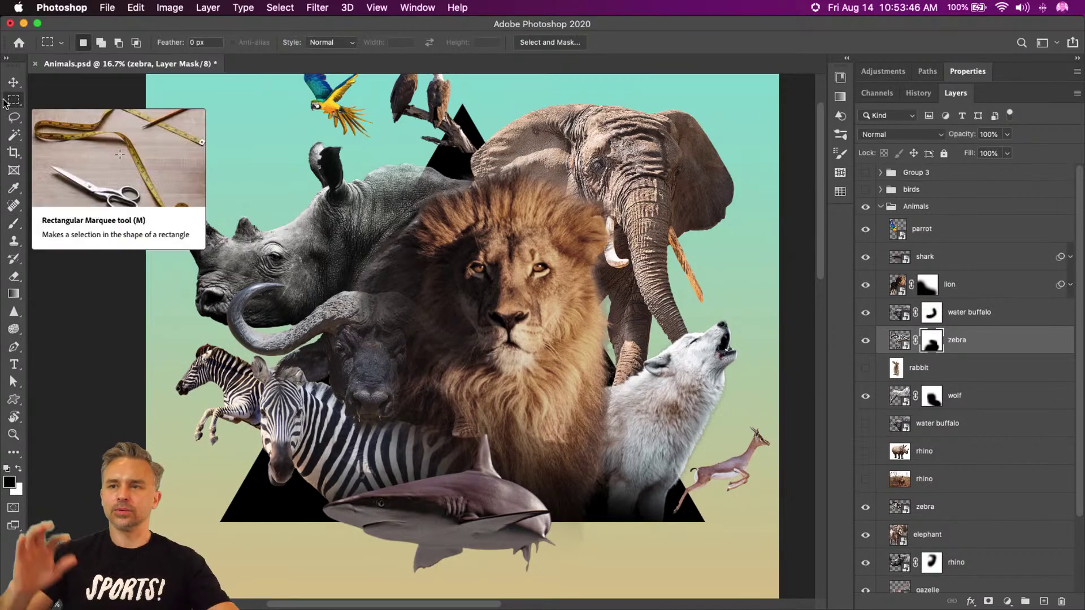
pyautogui.moveTo(467, 240); pyautogui.dragTo(465, 273)
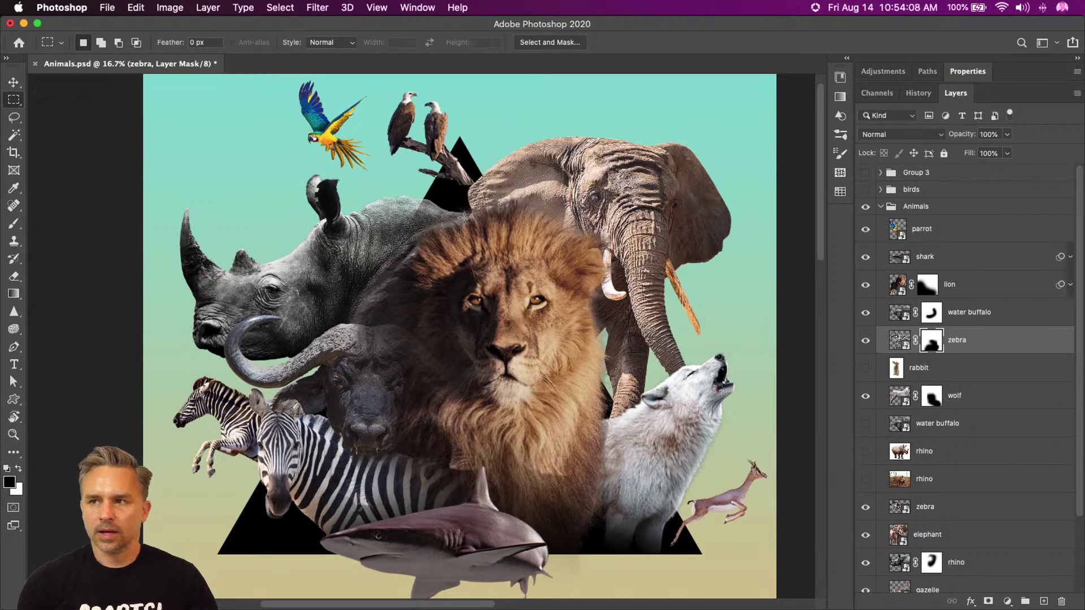
pyautogui.click(880, 207)
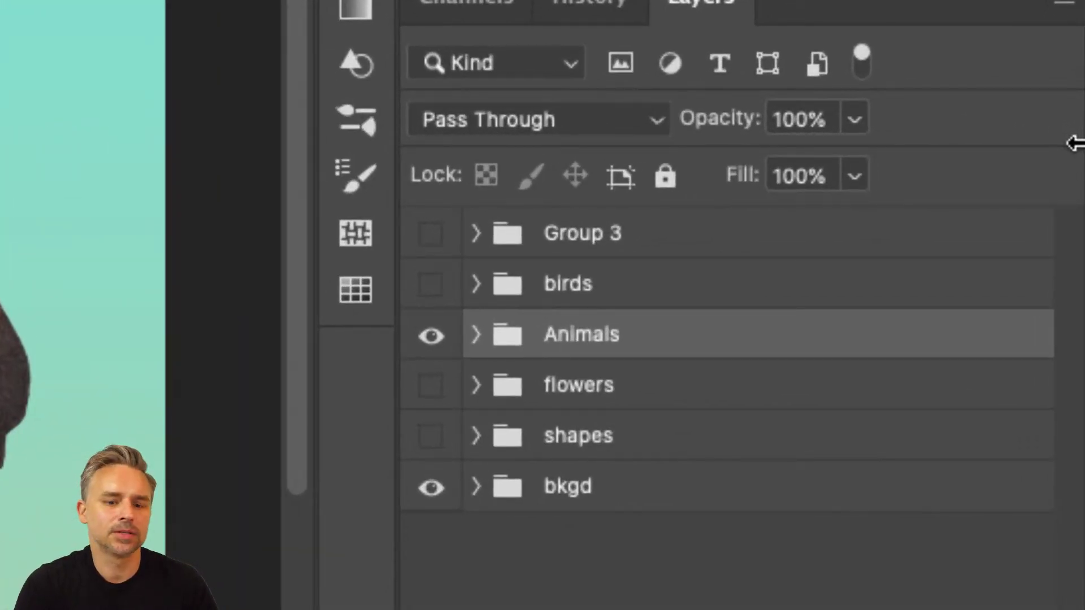
pyautogui.click(476, 336)
pyautogui.click(760, 424)
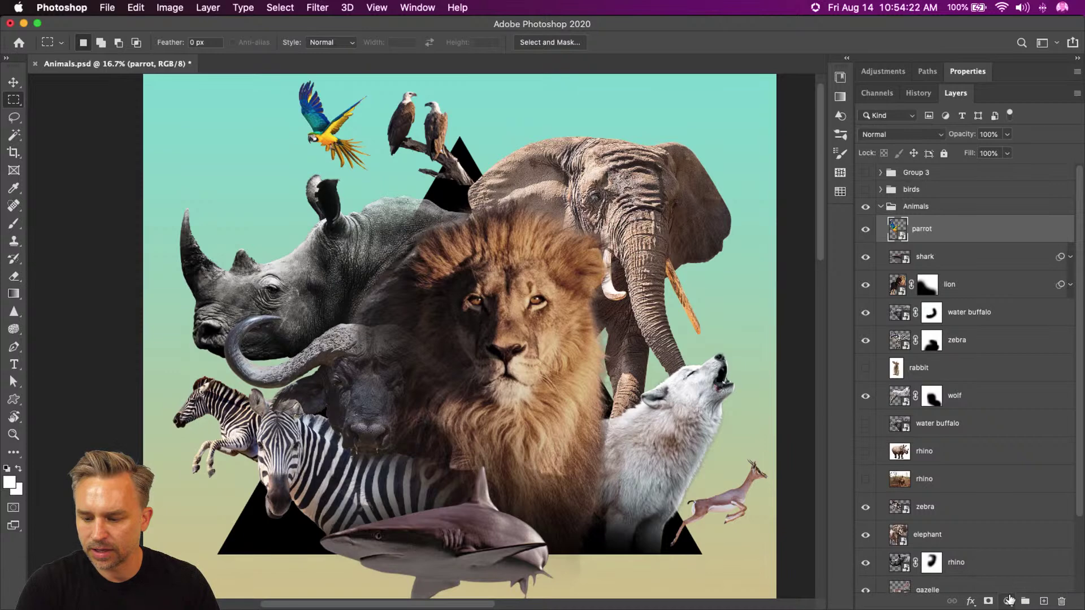
pyautogui.click(1009, 600)
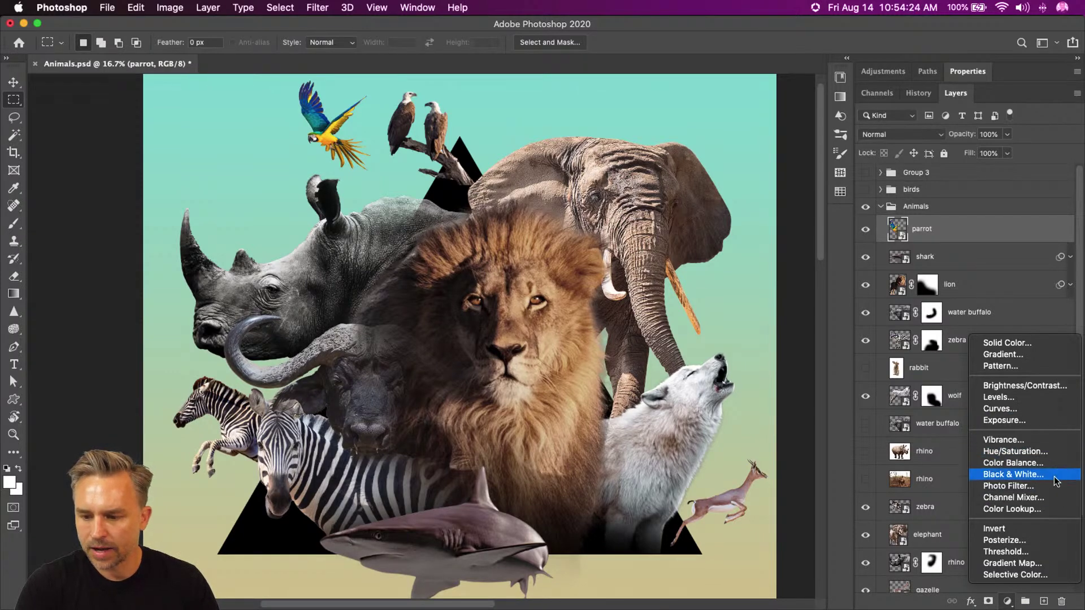
pyautogui.click(1014, 475)
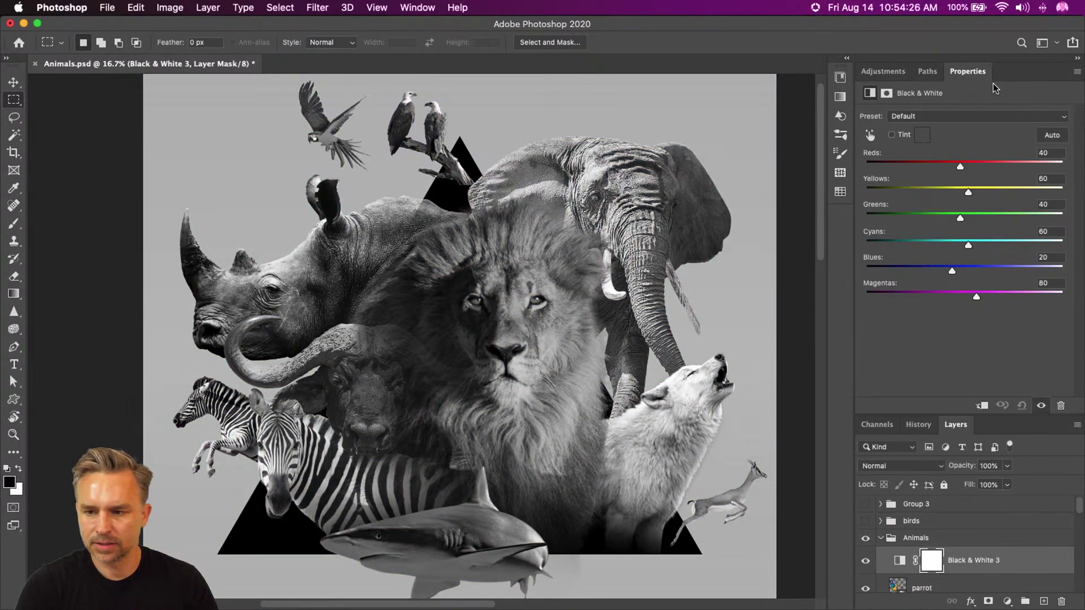
pyautogui.doubleClick(1021, 71)
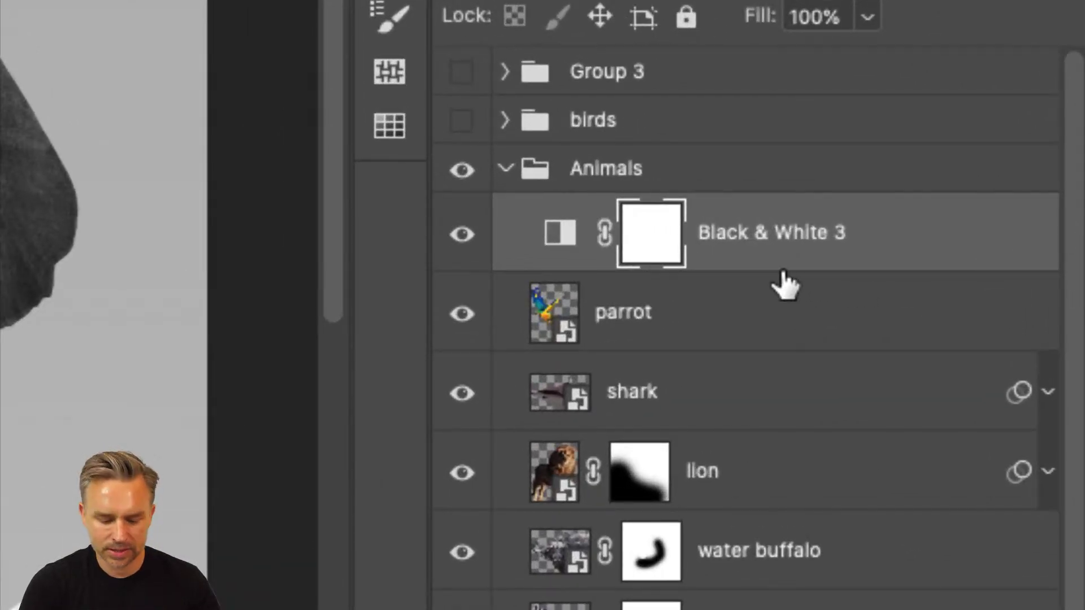
# Clip the Black & White adjustment layer to the parrot layer with a clipping mask.
pyautogui.rightClick(794, 251)
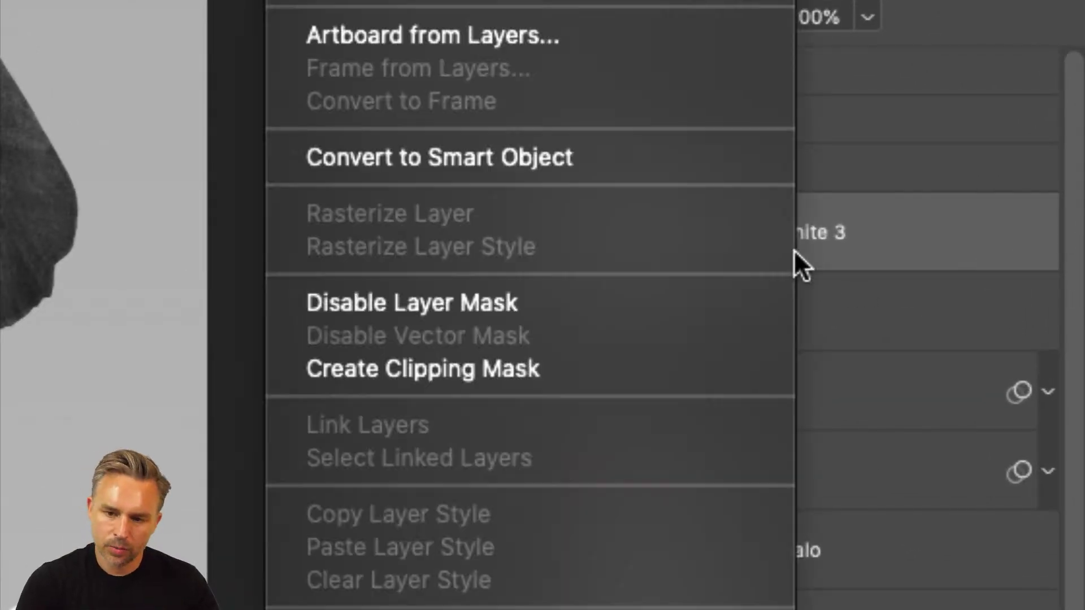
pyautogui.click(429, 368)
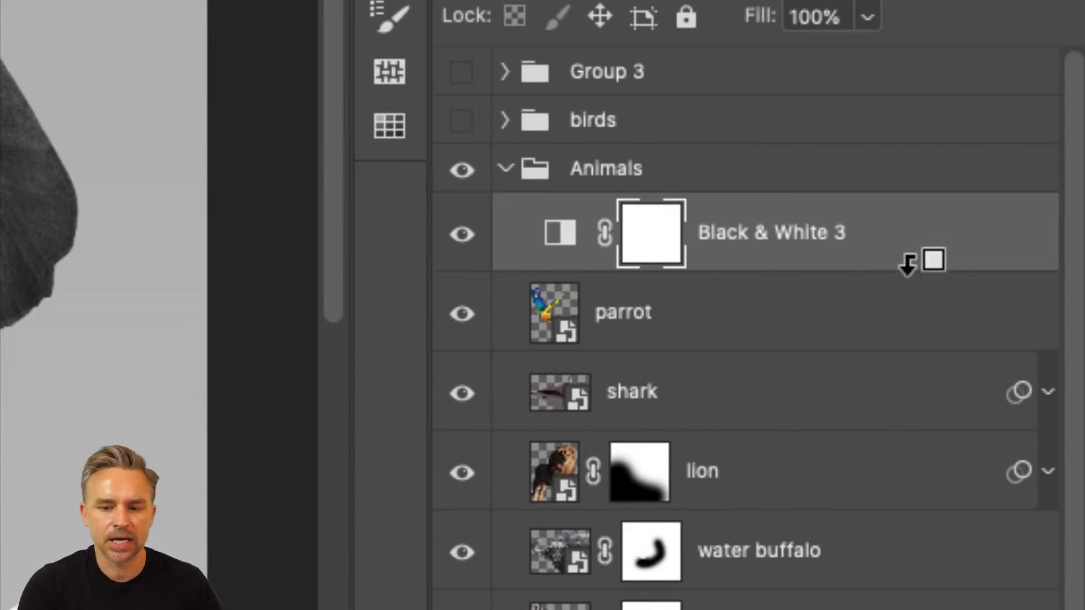
pyautogui.scroll(-5, 907, 263)
pyautogui.scroll(5, 908, 286)
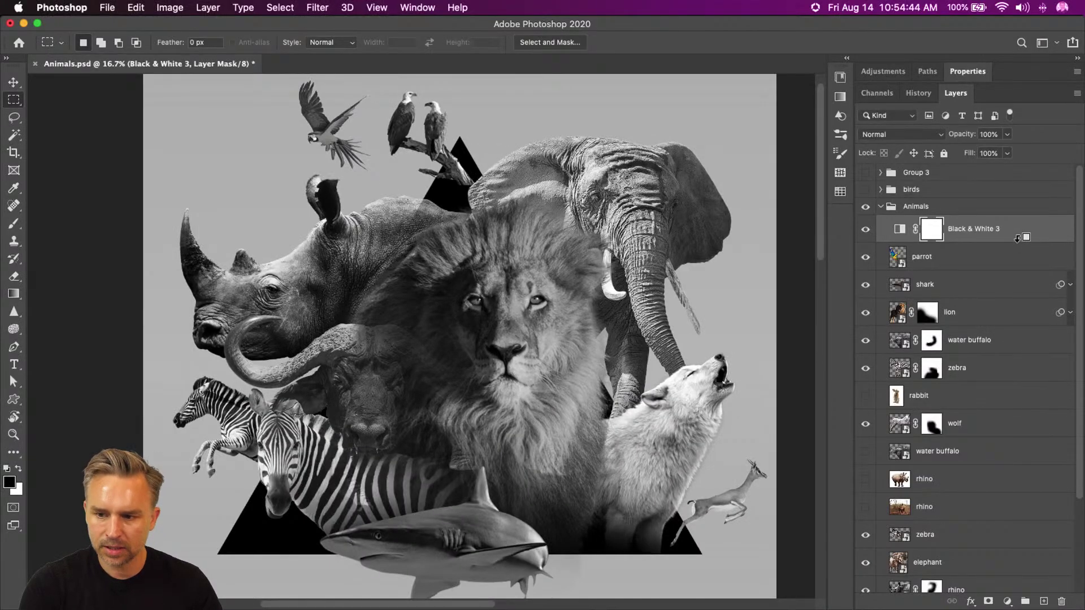
pyautogui.keyDown('alt'); pyautogui.click(970, 273); pyautogui.keyUp('alt')
# Toggle the clipped Black & White layer's visibility to compare the parrot with and without the adjustment.
pyautogui.click(863, 230)
pyautogui.click(864, 230)
pyautogui.click(864, 230)
pyautogui.click(864, 229)
pyautogui.click(864, 230)
pyautogui.click(863, 229)
pyautogui.click(864, 230)
pyautogui.click(863, 230)
pyautogui.click(864, 229)
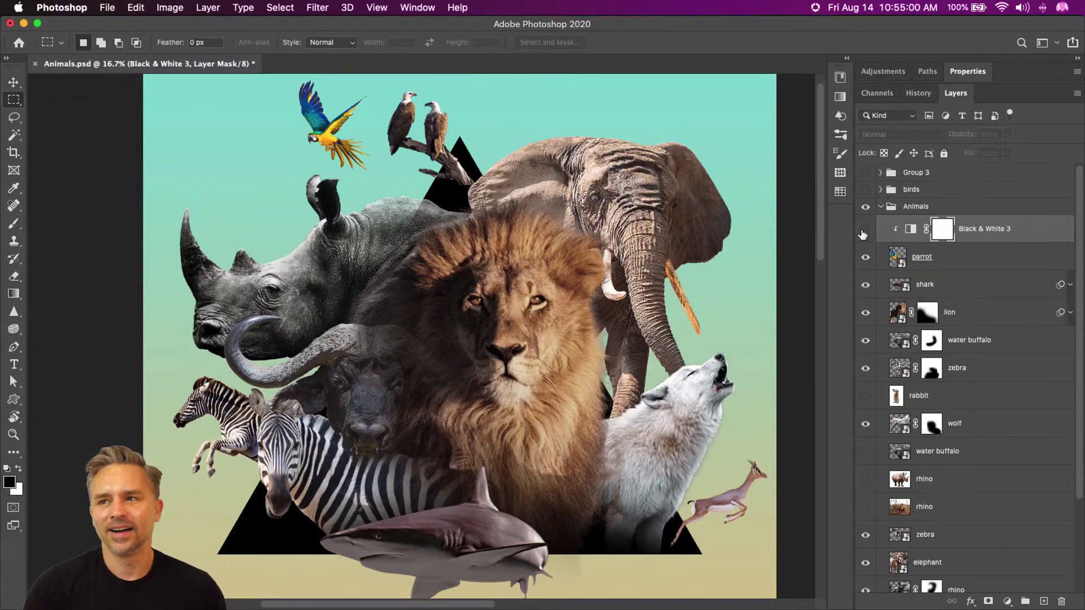
pyautogui.click(864, 229)
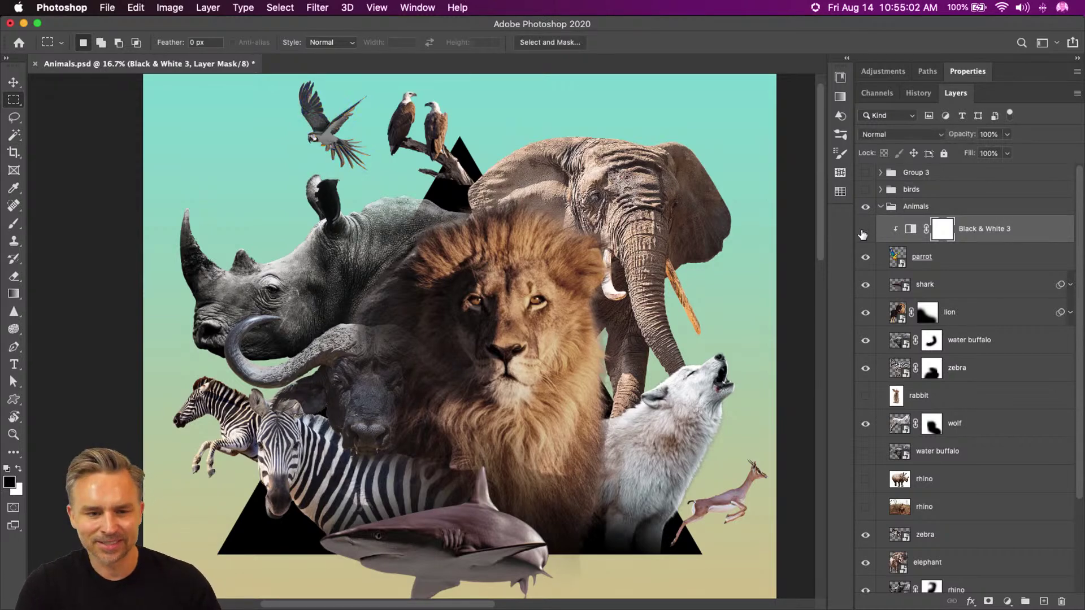
pyautogui.click(864, 229)
# Tune the parrot's Black & White adjustment to Yellows 52, Cyans 172, Blues 41 and Magentas 71.
pyautogui.click(983, 229)
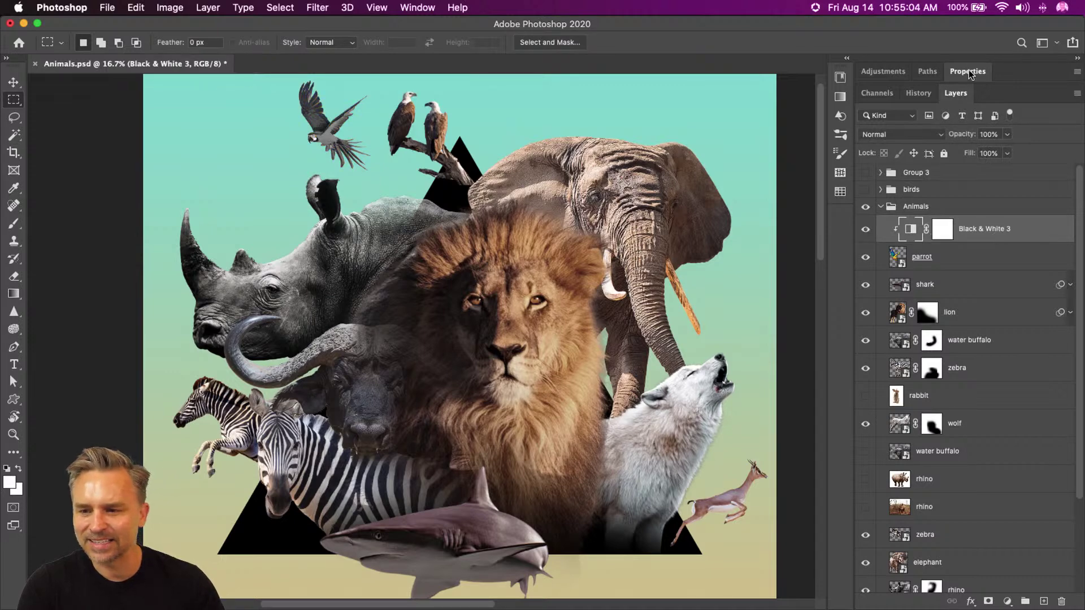
pyautogui.click(968, 71)
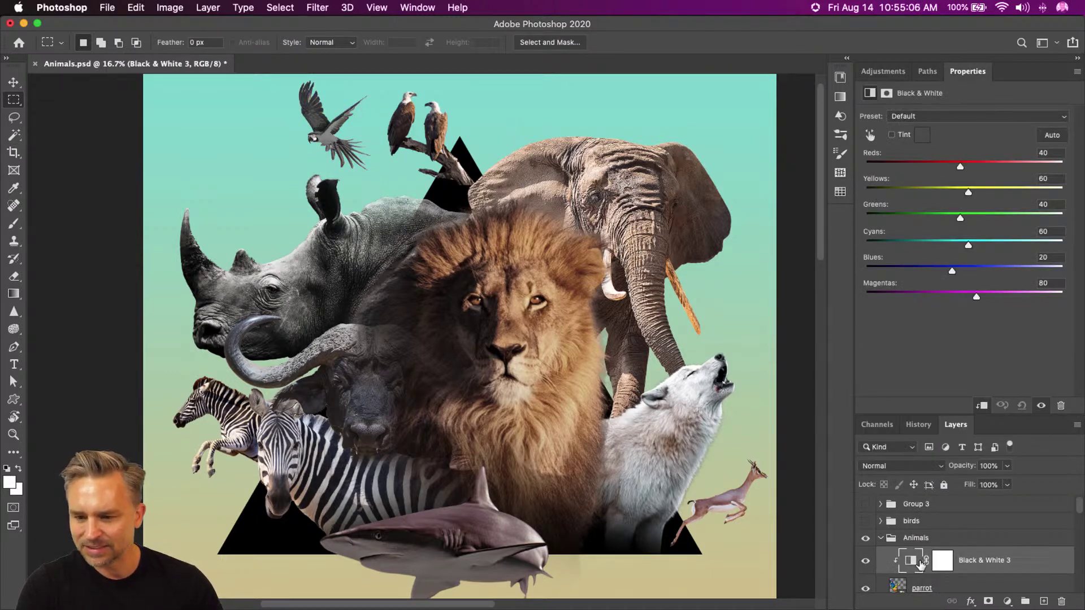
pyautogui.moveTo(968, 245)
pyautogui.mouseDown()
pyautogui.moveTo(1001, 249)
pyautogui.moveTo(988, 249)
pyautogui.mouseUp()
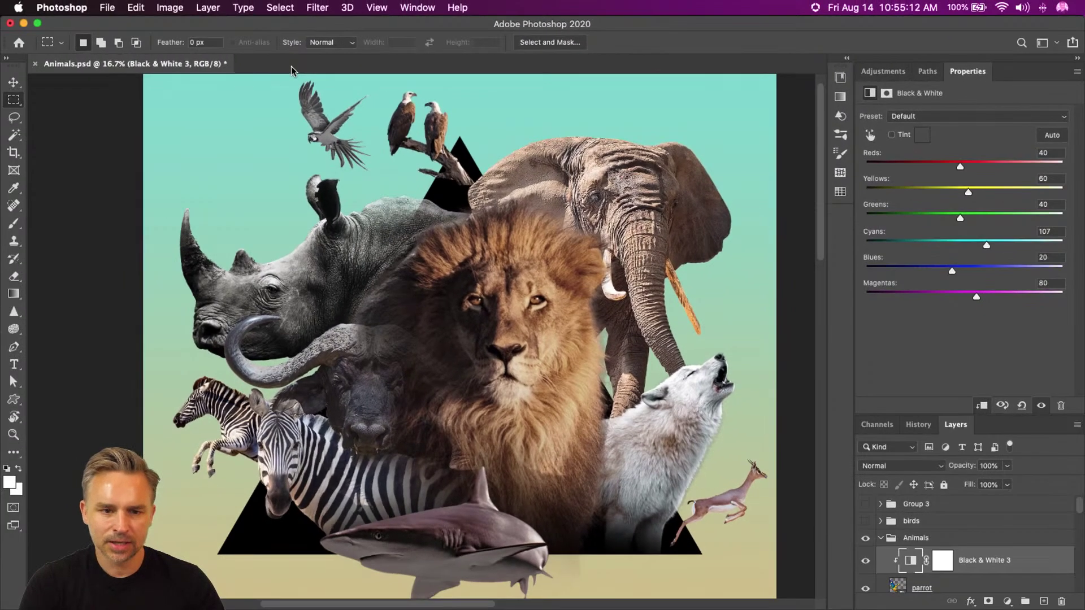
pyautogui.press('super+plus')
pyautogui.press('super+plus')
pyautogui.press('super+plus')
pyautogui.moveTo(220, 209); pyautogui.dragTo(380, 449)
pyautogui.scroll(5, 434, 485)
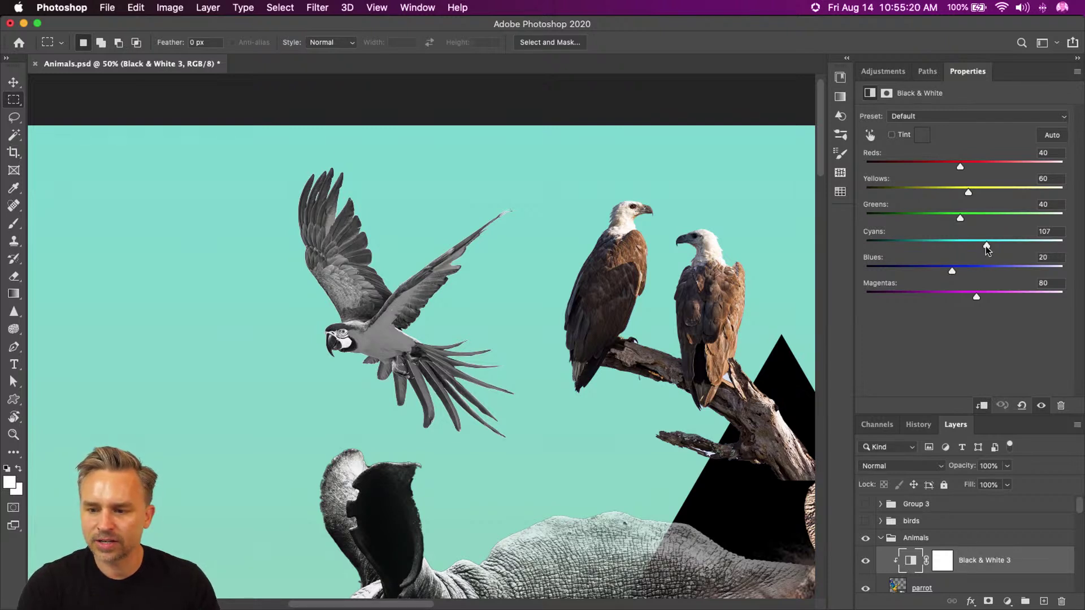
pyautogui.moveTo(966, 192)
pyautogui.mouseDown()
pyautogui.moveTo(997, 194)
pyautogui.moveTo(968, 194)
pyautogui.mouseUp()
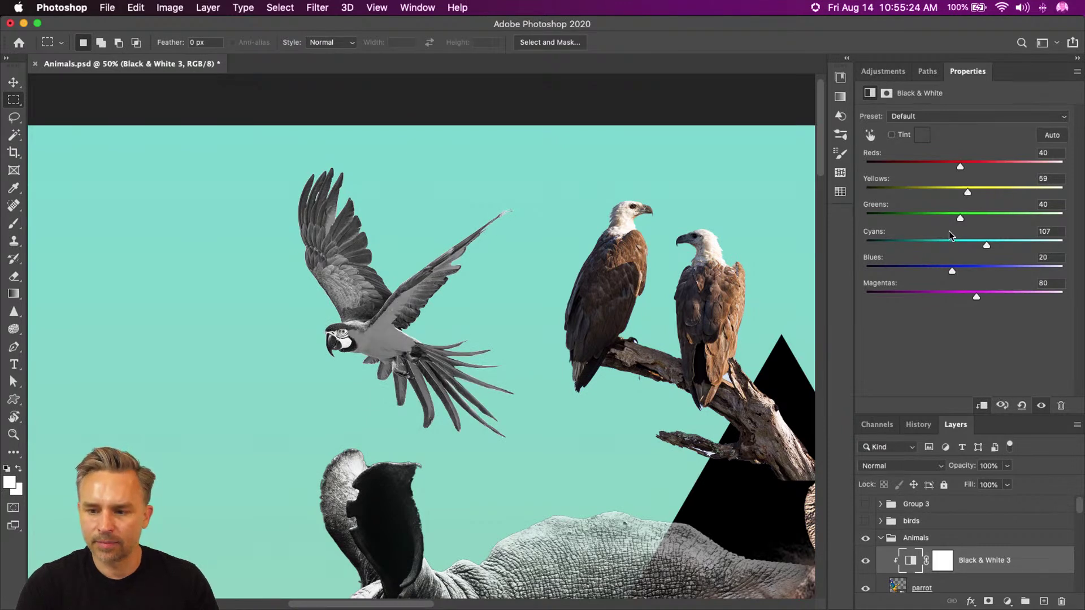
pyautogui.moveTo(987, 247); pyautogui.dragTo(1012, 244)
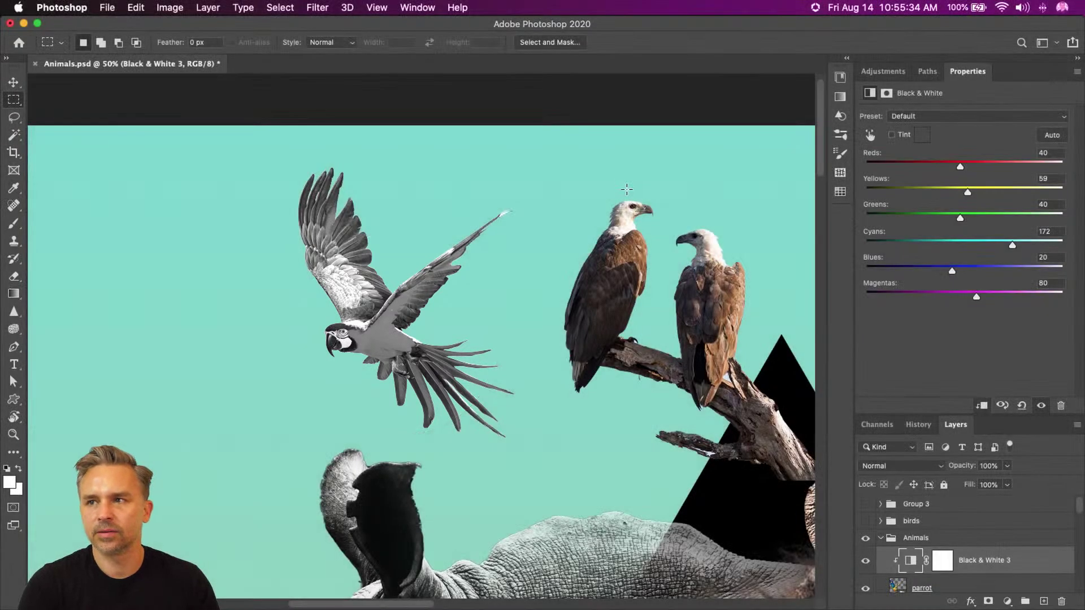
pyautogui.moveTo(976, 299); pyautogui.dragTo(961, 274)
pyautogui.moveTo(967, 190)
pyautogui.mouseDown()
pyautogui.moveTo(979, 191)
pyautogui.moveTo(966, 194)
pyautogui.mouseUp()
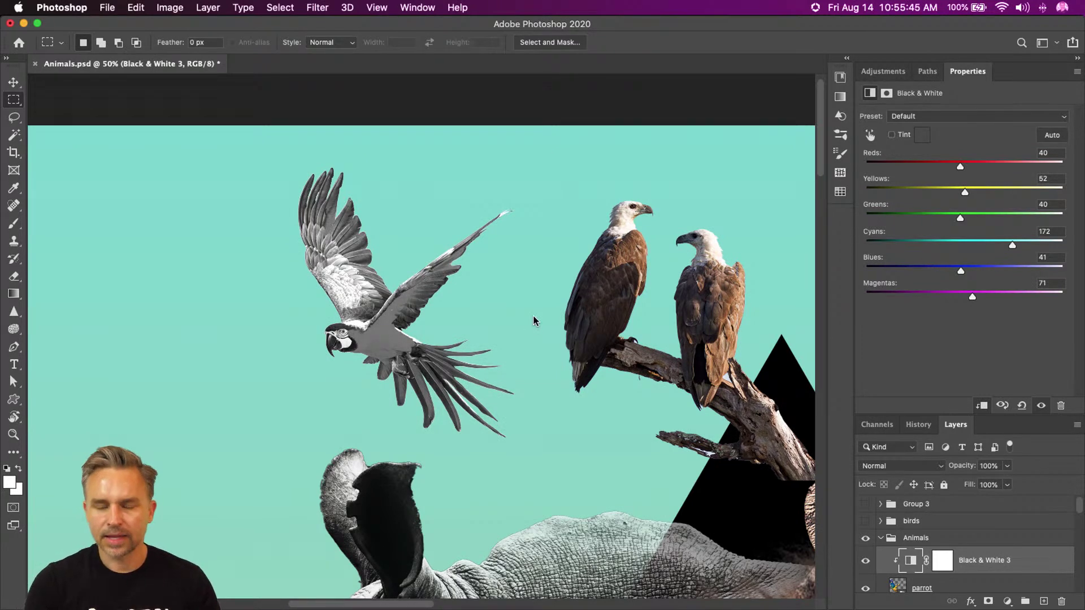
# Move the Black & White adjustment layer out of the Animals group, placing it directly above the group.
pyautogui.press('super+0')
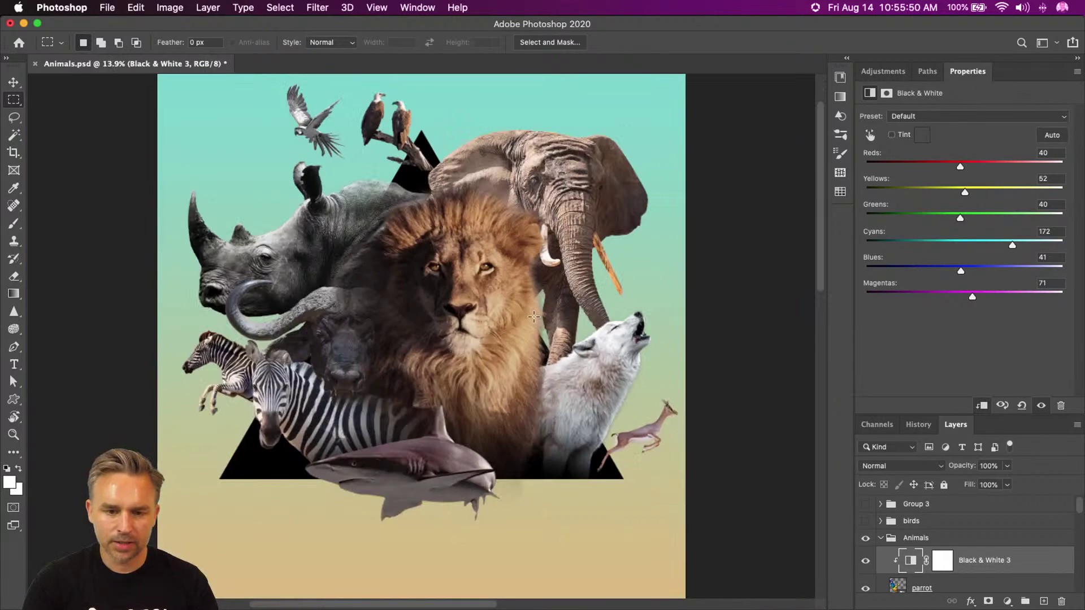
pyautogui.moveTo(356, 245); pyautogui.dragTo(360, 356)
pyautogui.press('super+equal')
pyautogui.doubleClick(1021, 71)
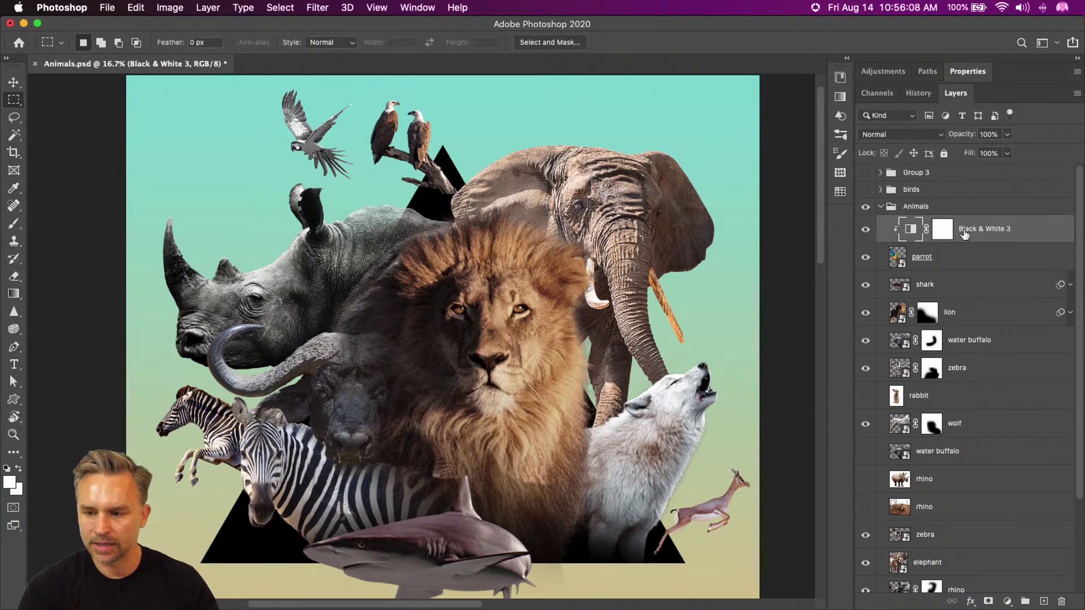
pyautogui.moveTo(1006, 234); pyautogui.dragTo(1036, 202)
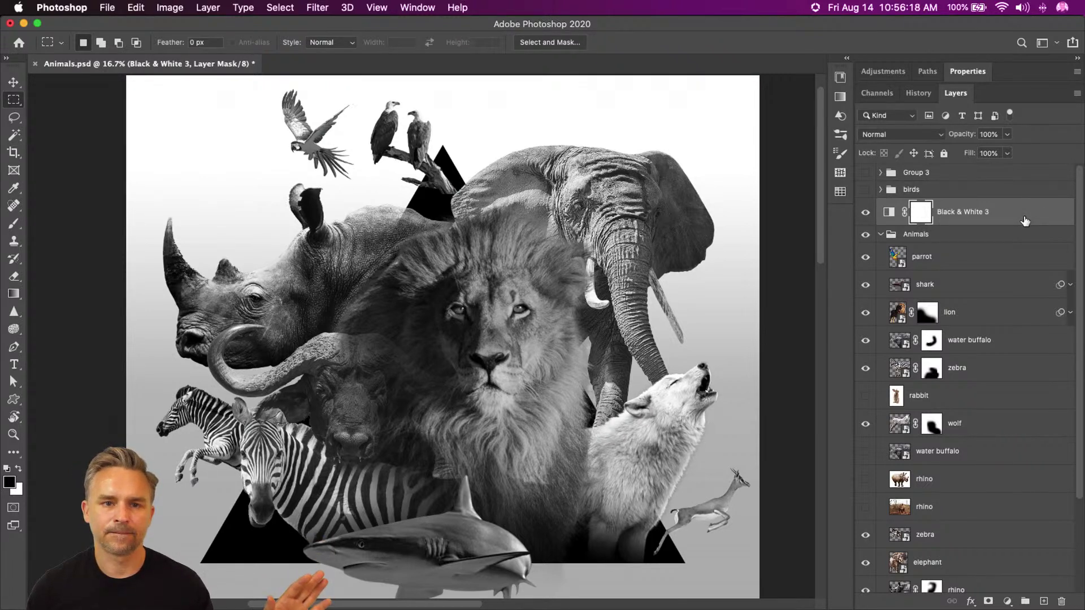
# Collapse the Animals group and clip the Black & White adjustment layer to the whole group.
pyautogui.click(879, 235)
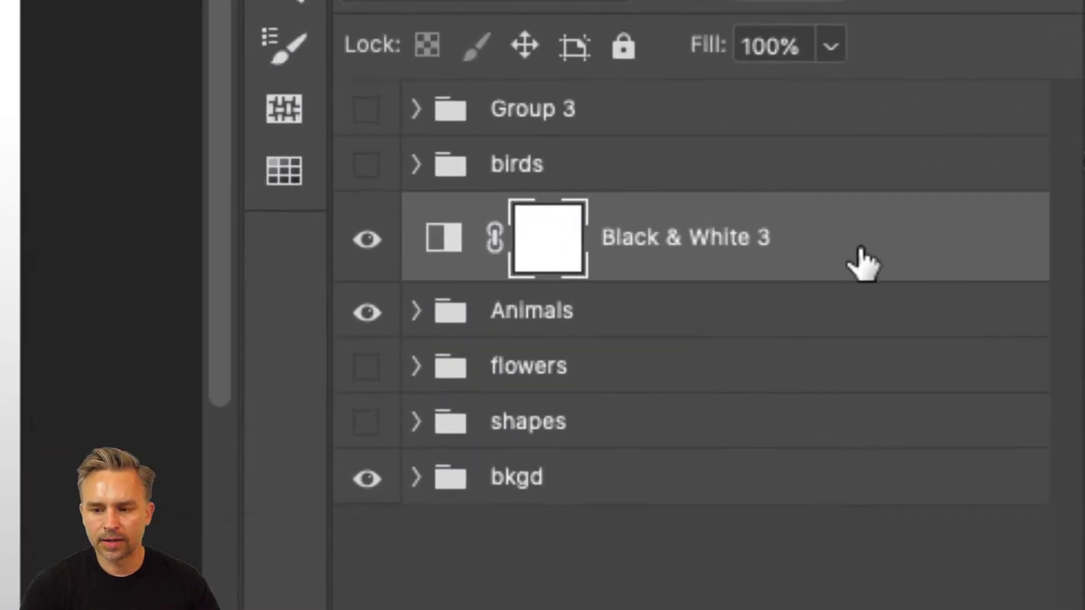
pyautogui.click(883, 240)
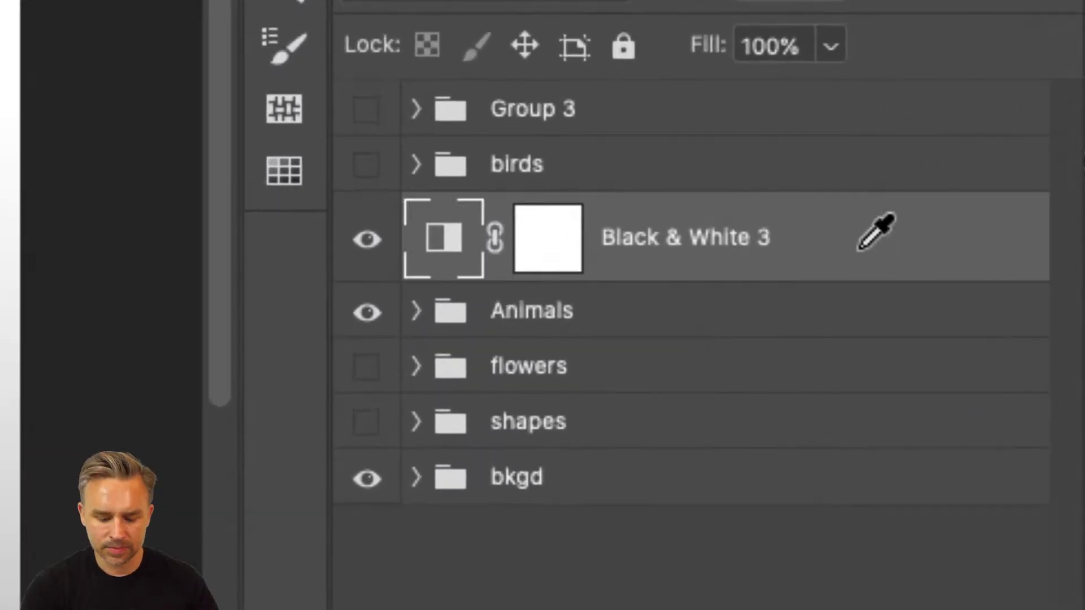
pyautogui.keyDown('alt'); pyautogui.click(698, 279); pyautogui.keyUp('alt')
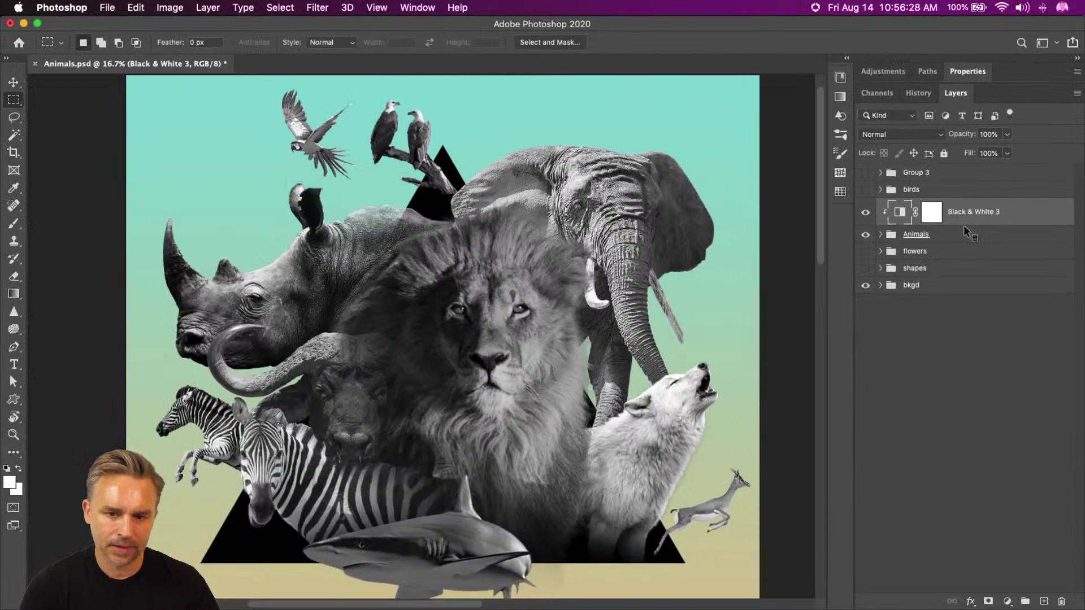
# Toggle the Black & White adjustment's visibility to compare all the animals in color and in grayscale.
pyautogui.click(865, 213)
pyautogui.click(865, 212)
pyautogui.click(865, 212)
pyautogui.click(866, 213)
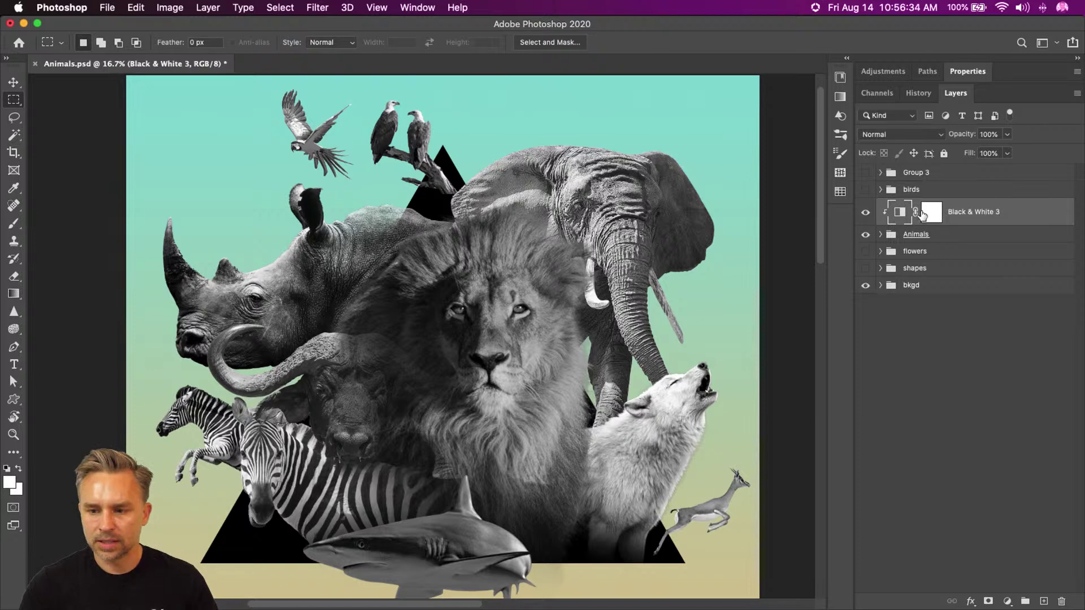
# Set both Cyans and Yellows to 132 in the Black & White adjustment clipped to the Animals group.
pyautogui.click(968, 70)
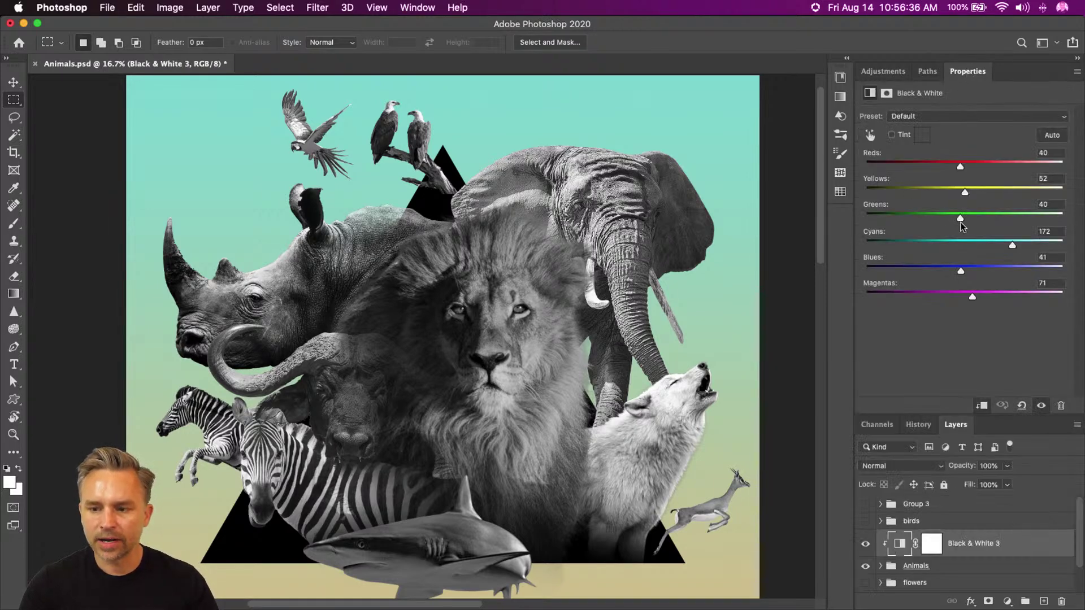
pyautogui.moveTo(983, 245)
pyautogui.mouseDown()
pyautogui.moveTo(1049, 244)
pyautogui.moveTo(998, 244)
pyautogui.mouseUp()
pyautogui.moveTo(963, 192); pyautogui.dragTo(997, 199)
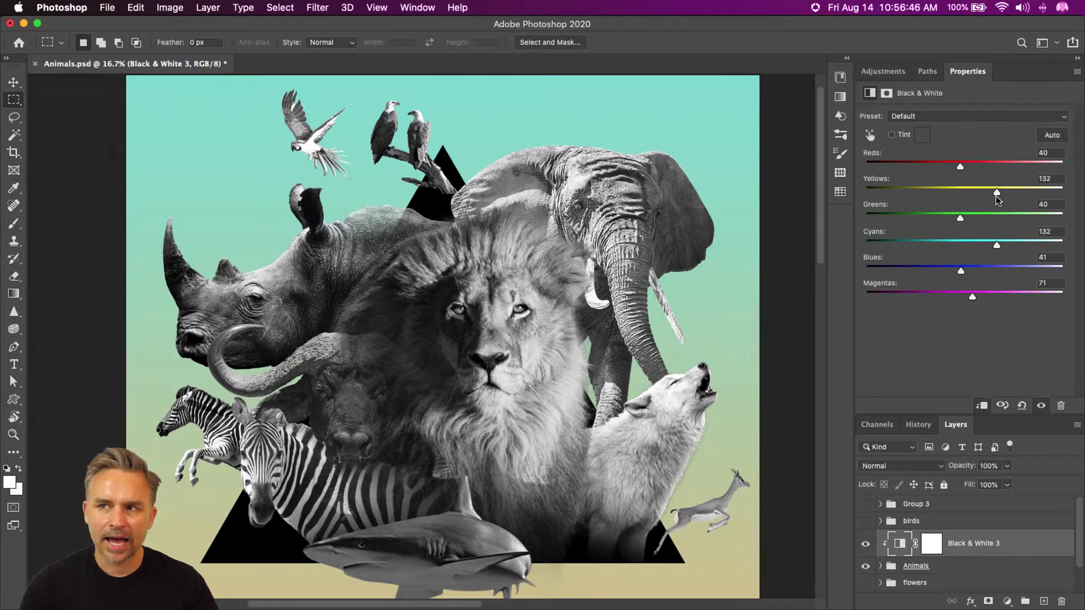
pyautogui.doubleClick(1019, 75)
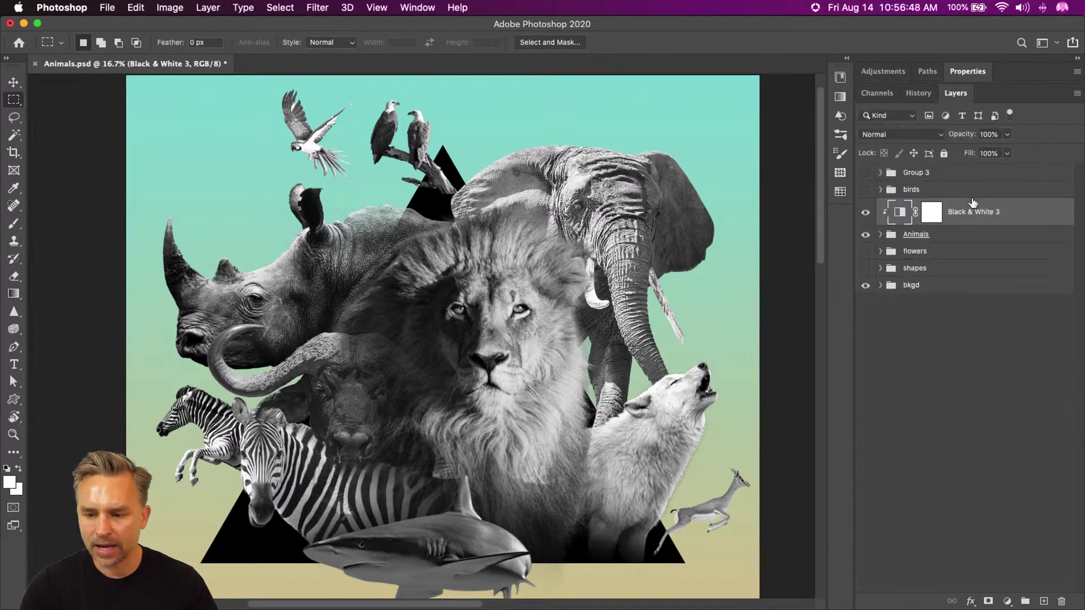
# Add a Brightness/Contrast adjustment above the Black & White layer, clipped to the Animals group, with Brightness 4 and Contrast 55.
pyautogui.click(1008, 602)
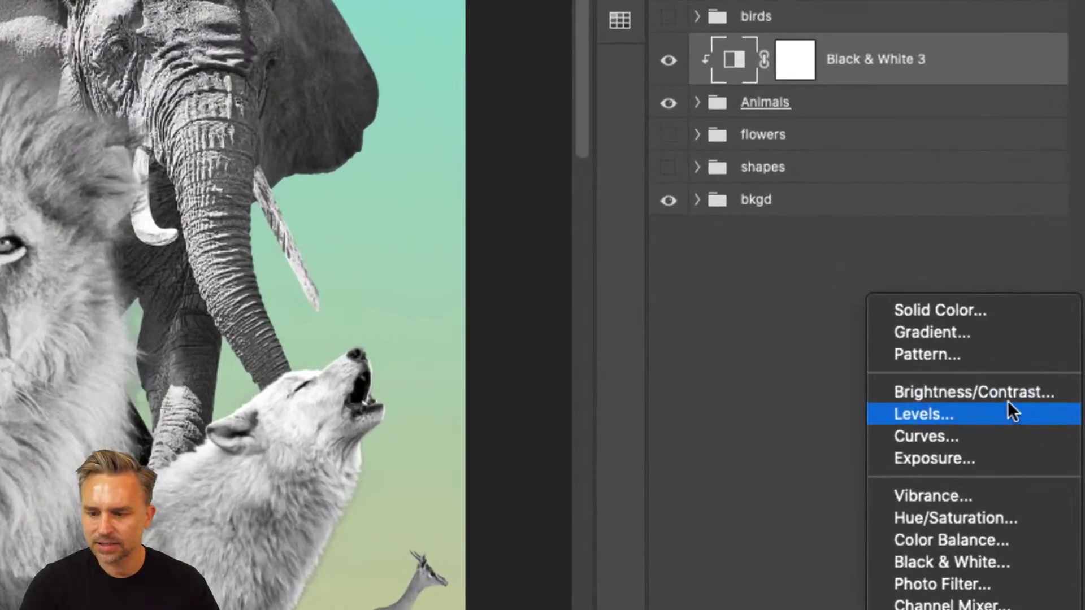
pyautogui.click(1011, 392)
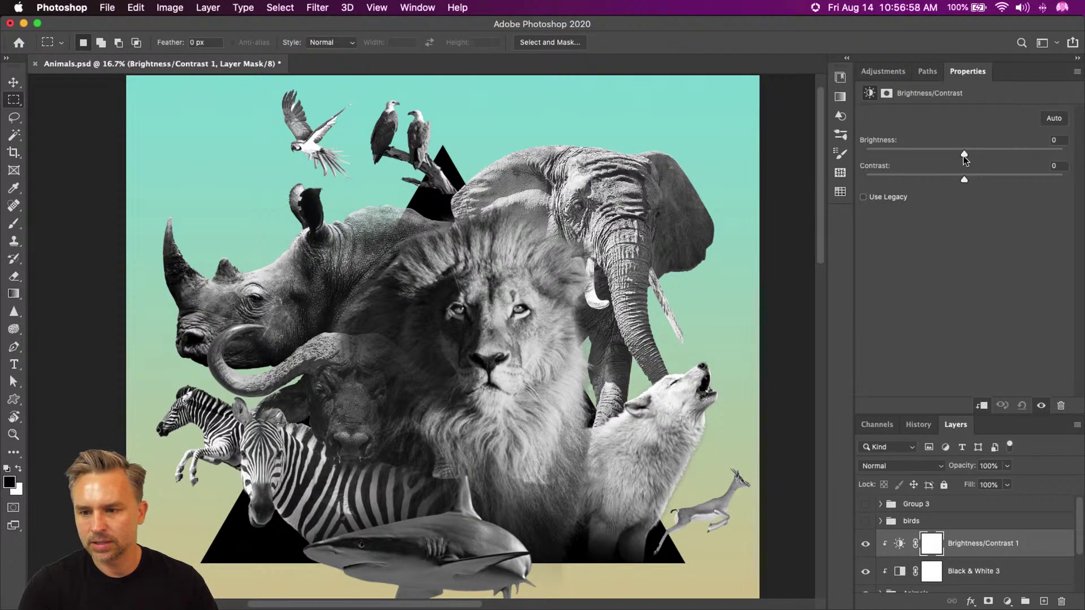
pyautogui.moveTo(966, 152); pyautogui.dragTo(968, 152)
pyautogui.moveTo(964, 179); pyautogui.dragTo(1018, 181)
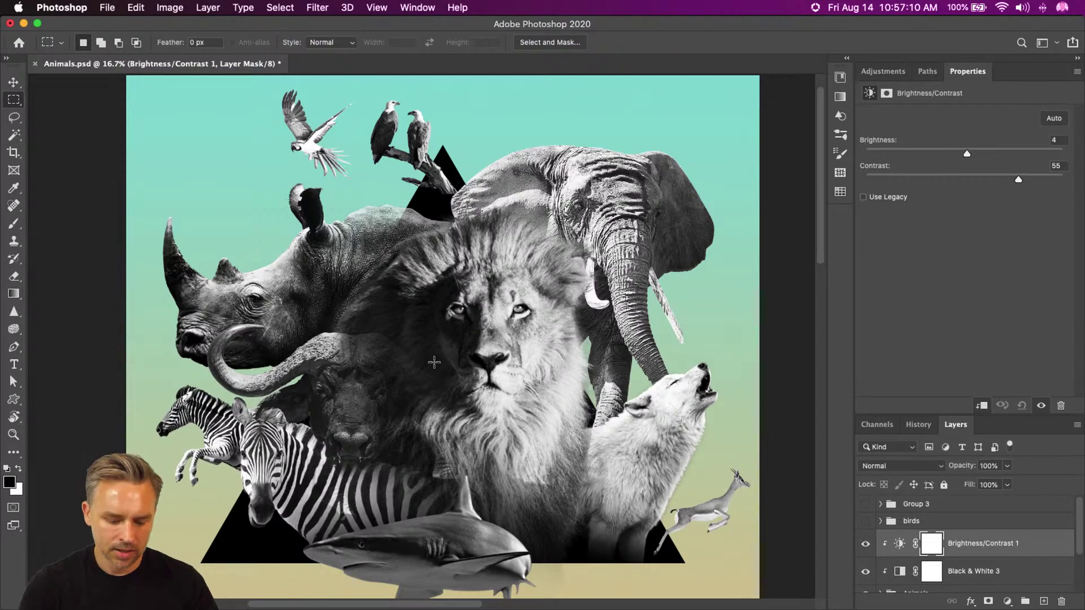
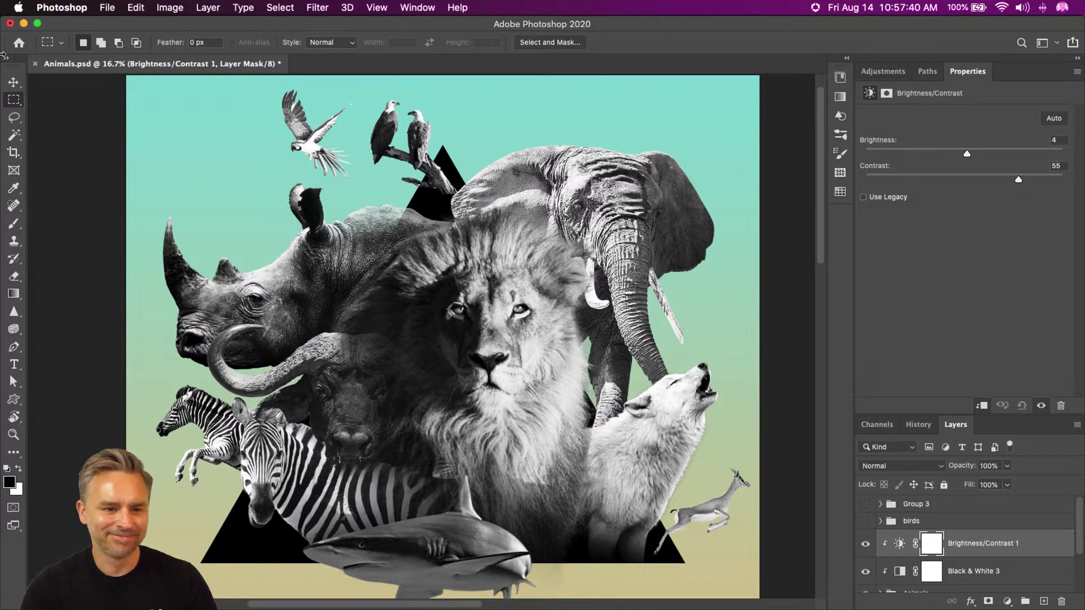
# Toggle the Brightness/Contrast and Black & White adjustments to compare the animals, leaving only the Black & White adjustment hidden.
pyautogui.click(14, 82)
pyautogui.doubleClick(1013, 77)
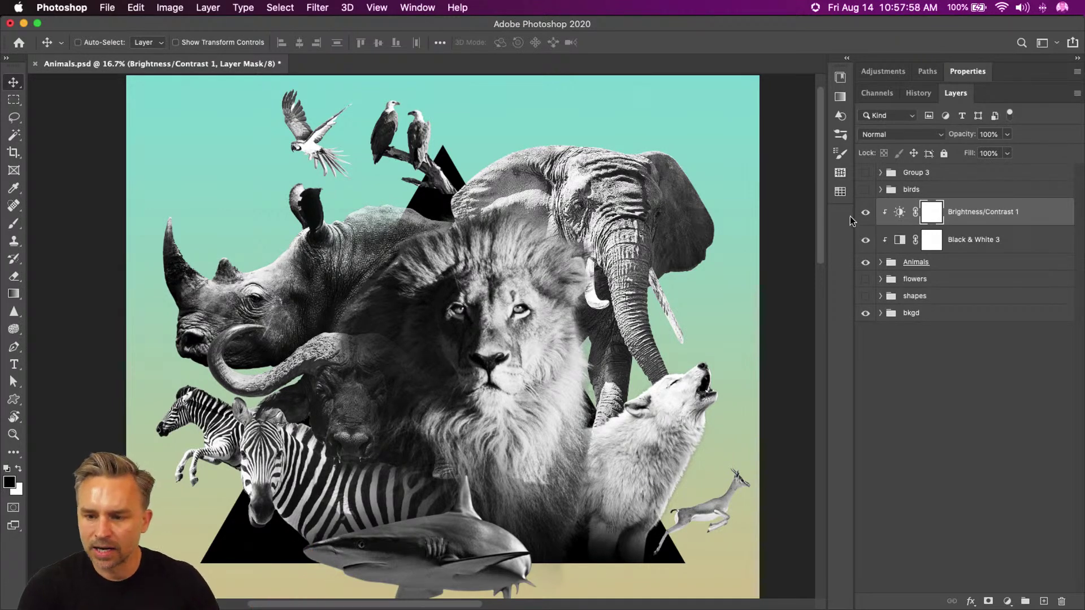
pyautogui.click(866, 213)
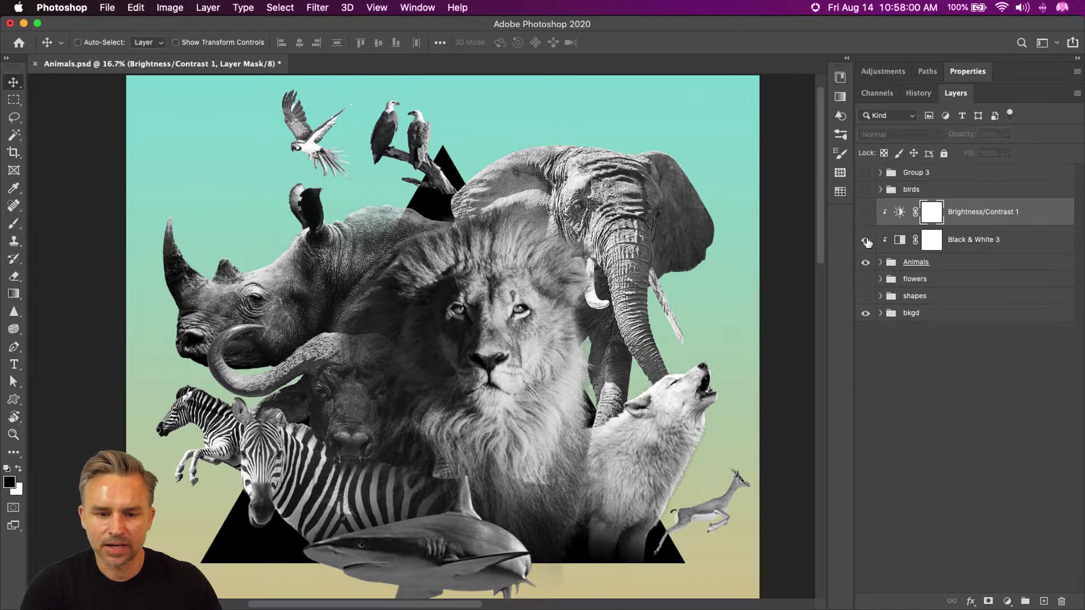
pyautogui.click(866, 241)
pyautogui.click(867, 240)
pyautogui.click(865, 214)
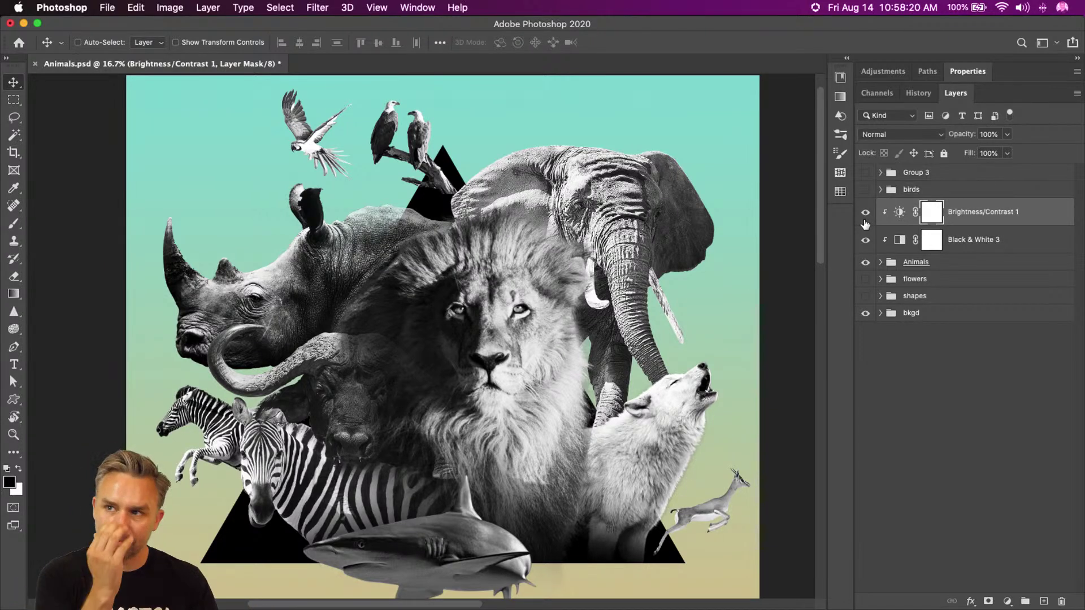
pyautogui.click(866, 240)
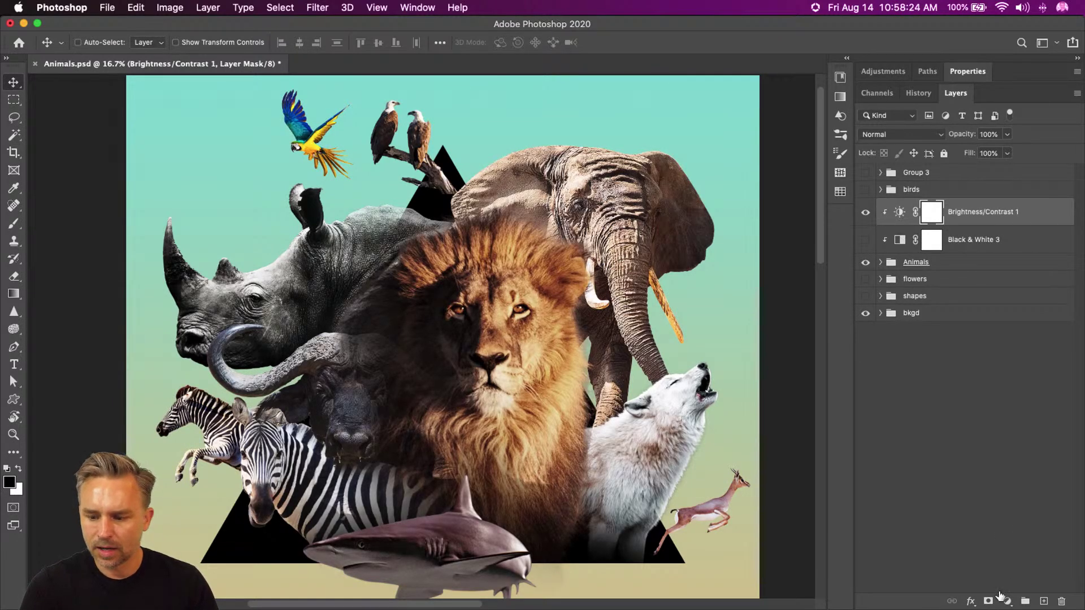
# Try a Curves adjustment clipped to the Animals group with several RGB curve points, and delete that layer.
pyautogui.click(1007, 601)
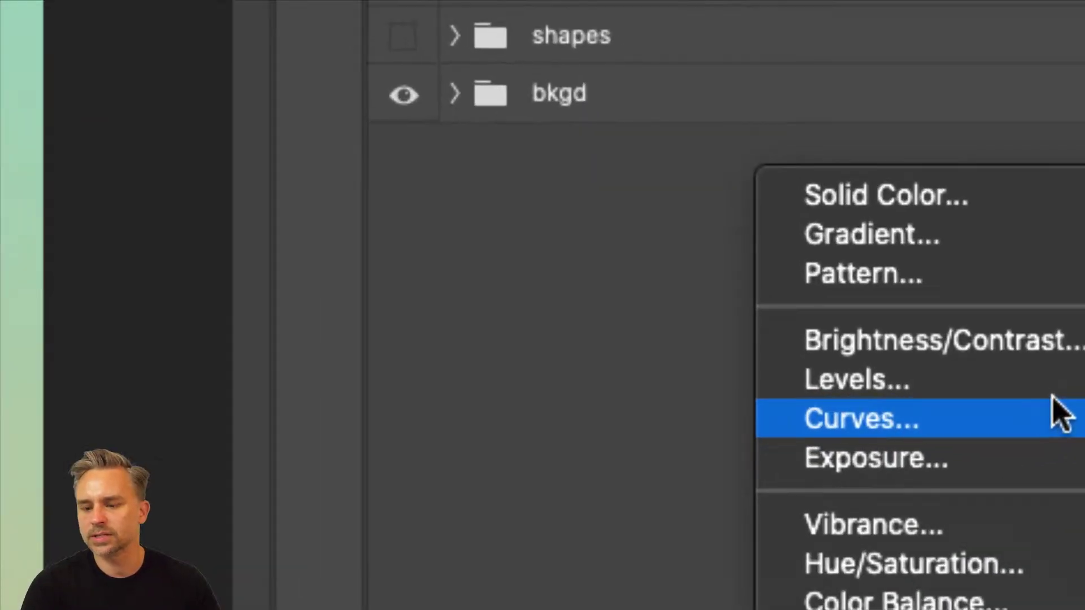
pyautogui.click(1054, 403)
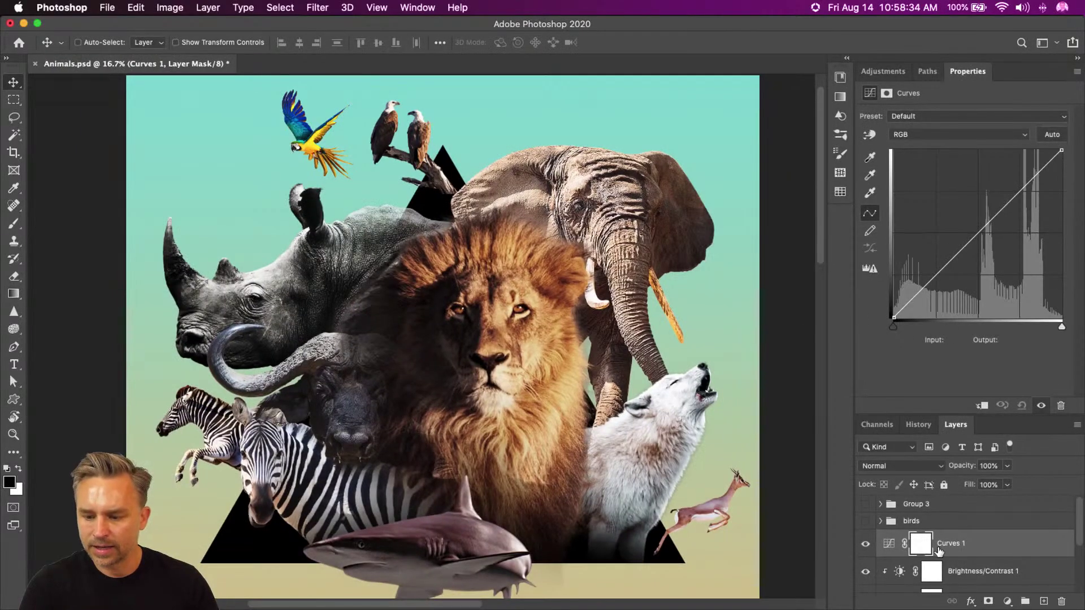
pyautogui.keyDown('alt'); pyautogui.click(959, 556); pyautogui.keyUp('alt')
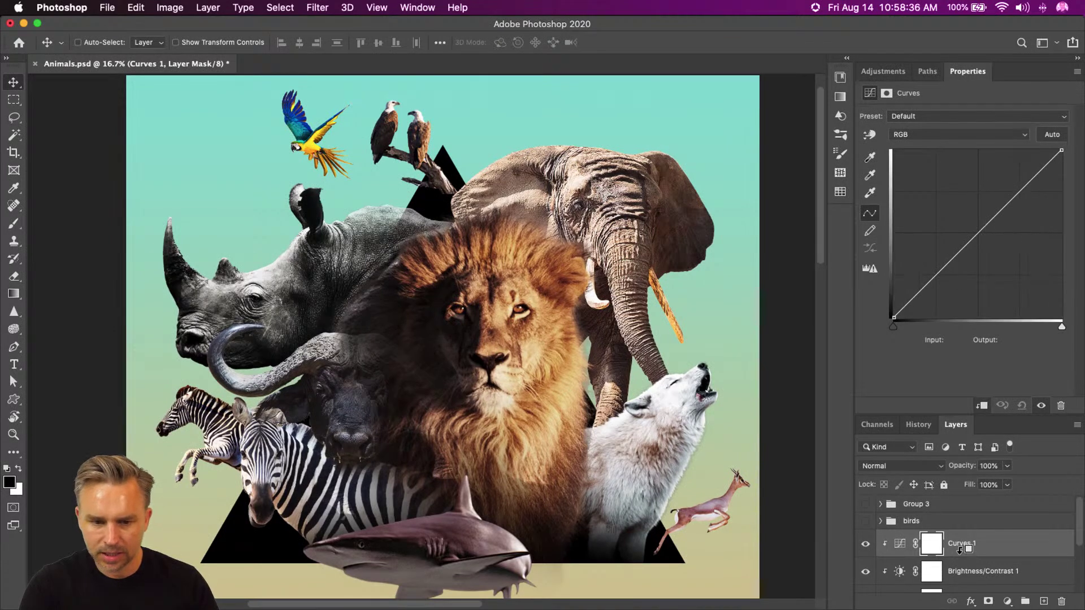
pyautogui.moveTo(1016, 189)
pyautogui.mouseDown()
pyautogui.moveTo(1019, 209)
pyautogui.moveTo(997, 223)
pyautogui.moveTo(998, 199)
pyautogui.mouseUp()
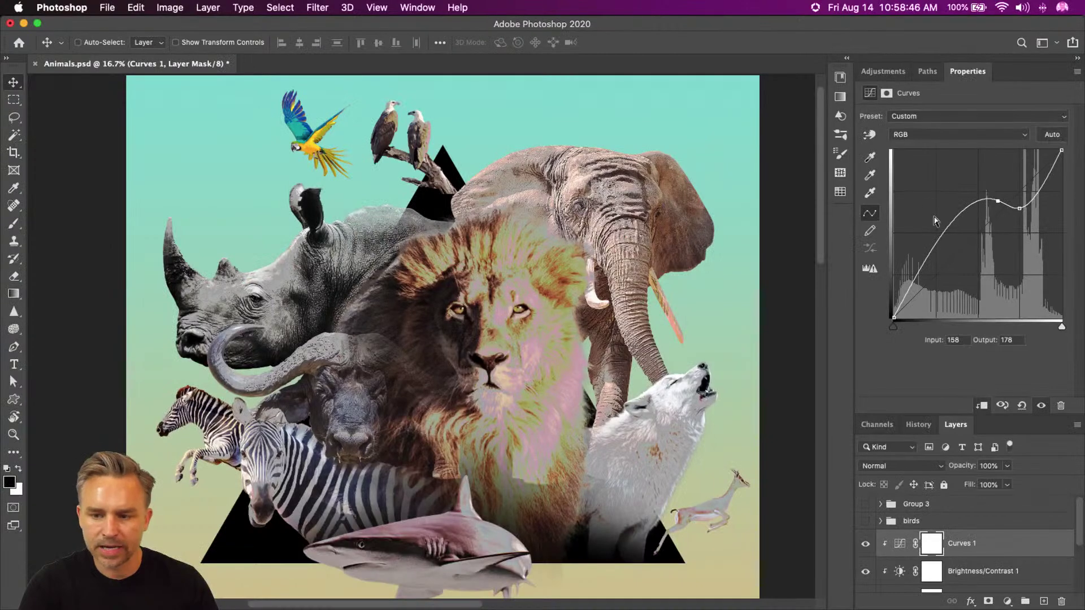
pyautogui.moveTo(964, 212); pyautogui.dragTo(984, 230)
pyautogui.moveTo(963, 271); pyautogui.dragTo(956, 238)
pyautogui.moveTo(919, 272); pyautogui.dragTo(938, 261)
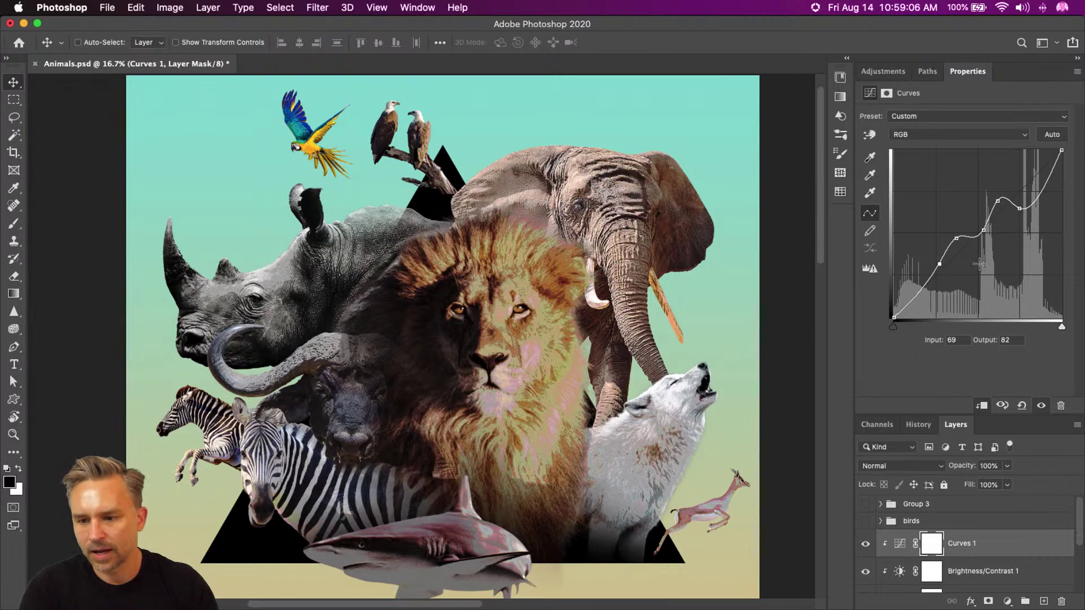
pyautogui.moveTo(938, 261); pyautogui.dragTo(946, 269)
pyautogui.moveTo(1004, 549); pyautogui.dragTo(1061, 601)
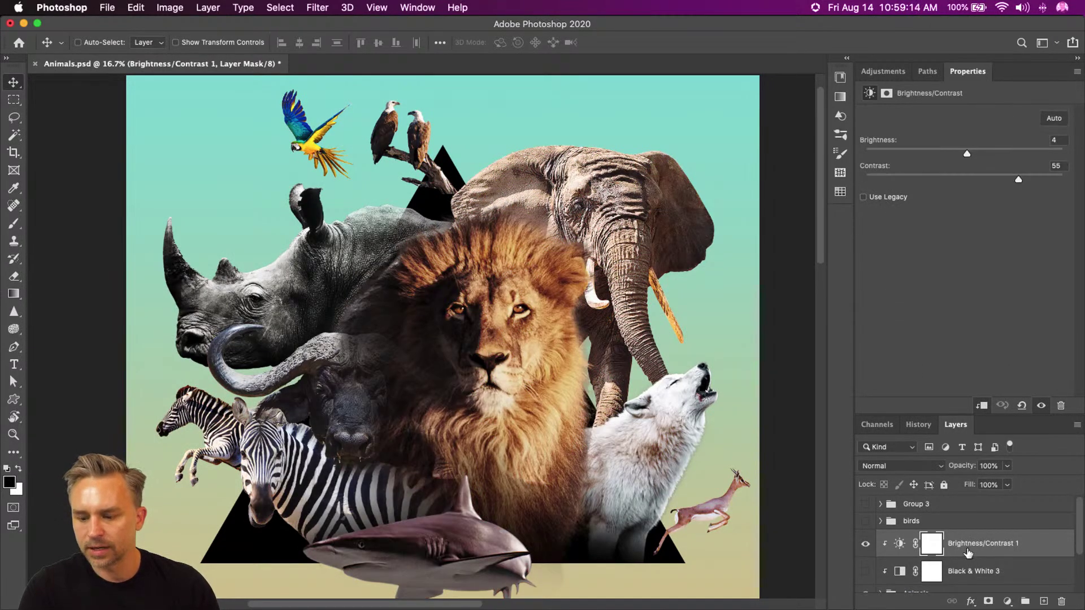
# Add a Color Lookup adjustment above Brightness/Contrast, clipped to the Animals group, using the 2Strip.look 3DLUT file.
pyautogui.click(1007, 603)
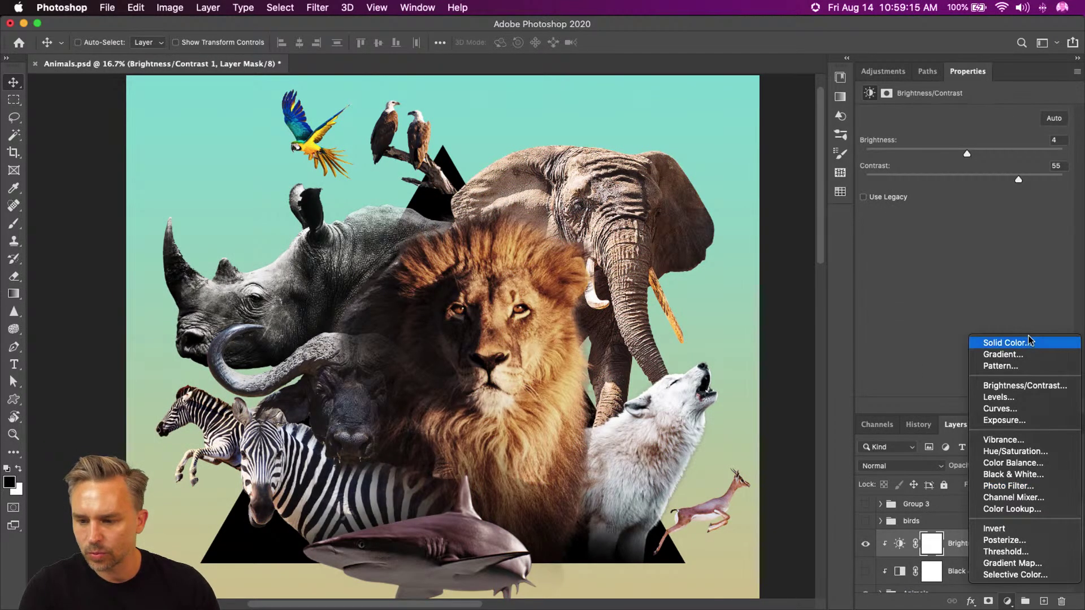
pyautogui.click(1021, 511)
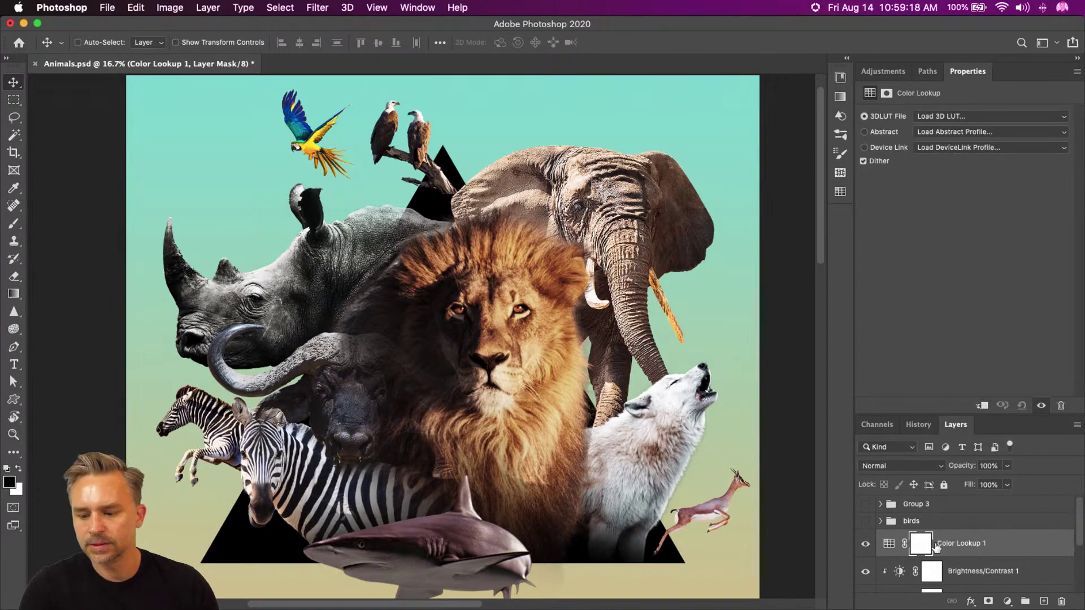
pyautogui.keyDown('alt'); pyautogui.click(988, 557); pyautogui.keyUp('alt')
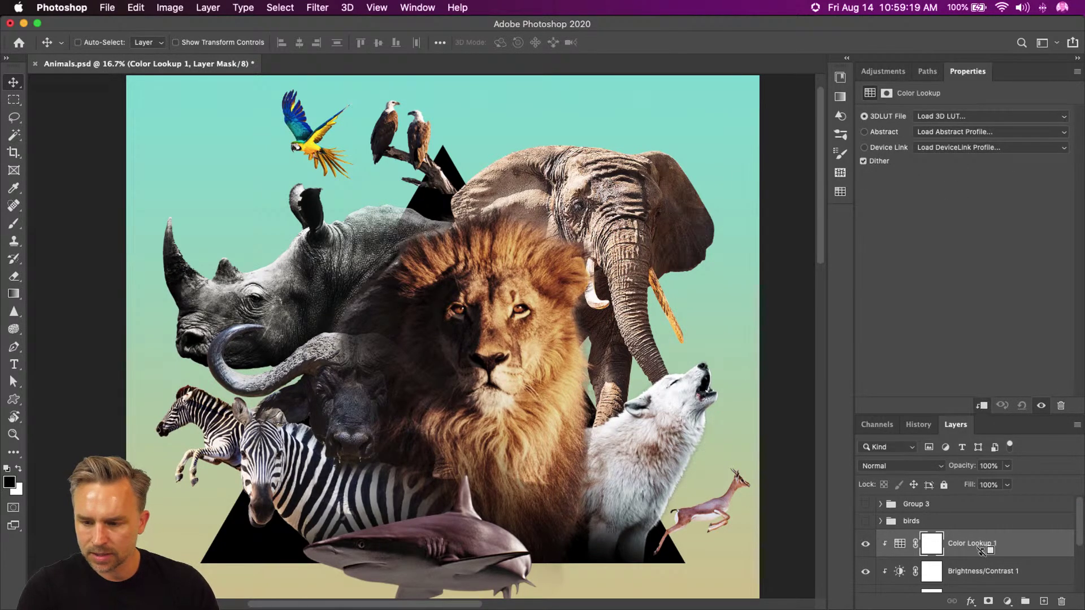
pyautogui.click(989, 115)
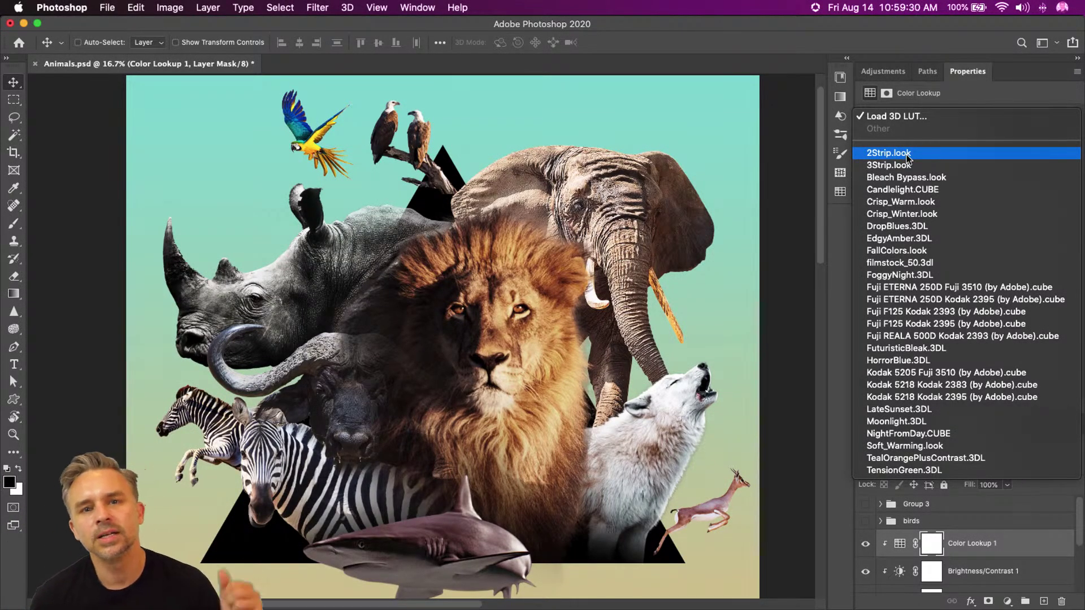
pyautogui.click(904, 153)
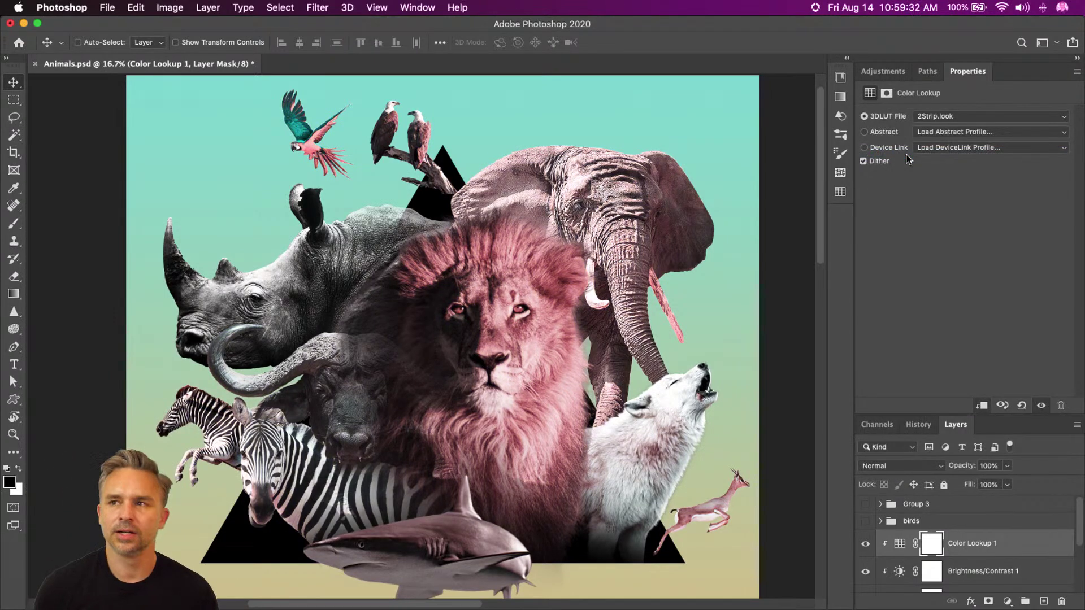
# Expand the bkgd group and show its pink-to-green Gradient Fill 2 layer.
pyautogui.doubleClick(1018, 66)
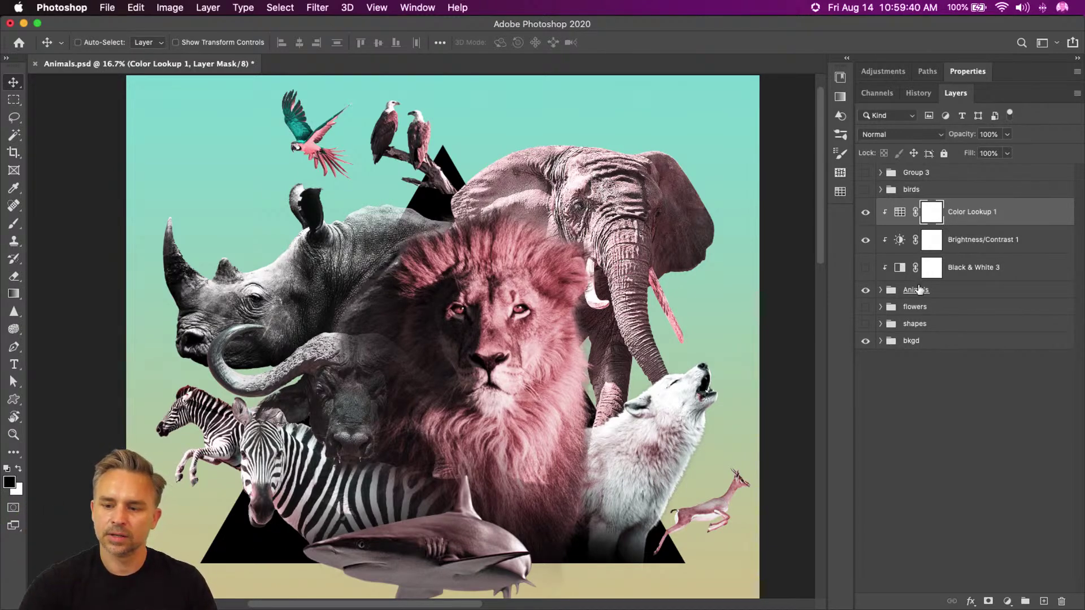
pyautogui.click(880, 341)
pyautogui.scroll(-3, 878, 346)
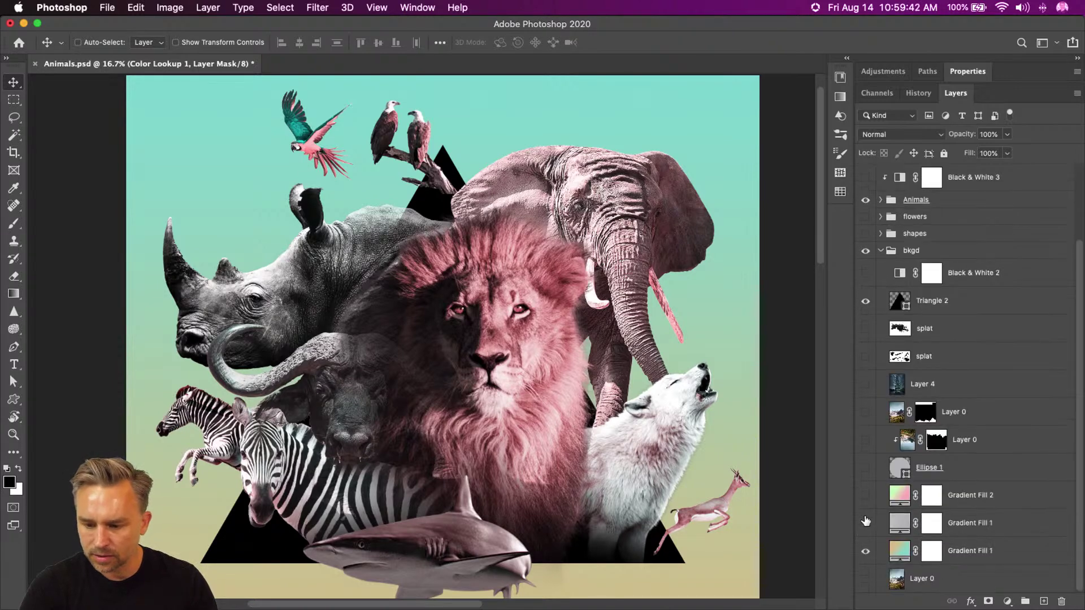
pyautogui.click(865, 498)
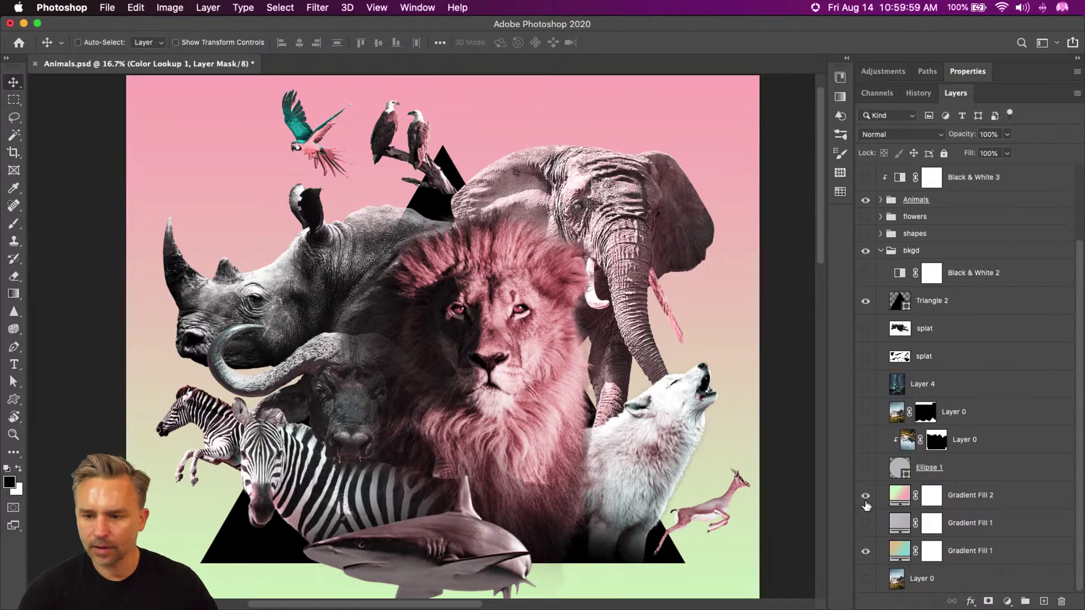
# Set Saturation to -70 in the lion layer's Hue/Saturation smart filter and save the document.
pyautogui.click(880, 200)
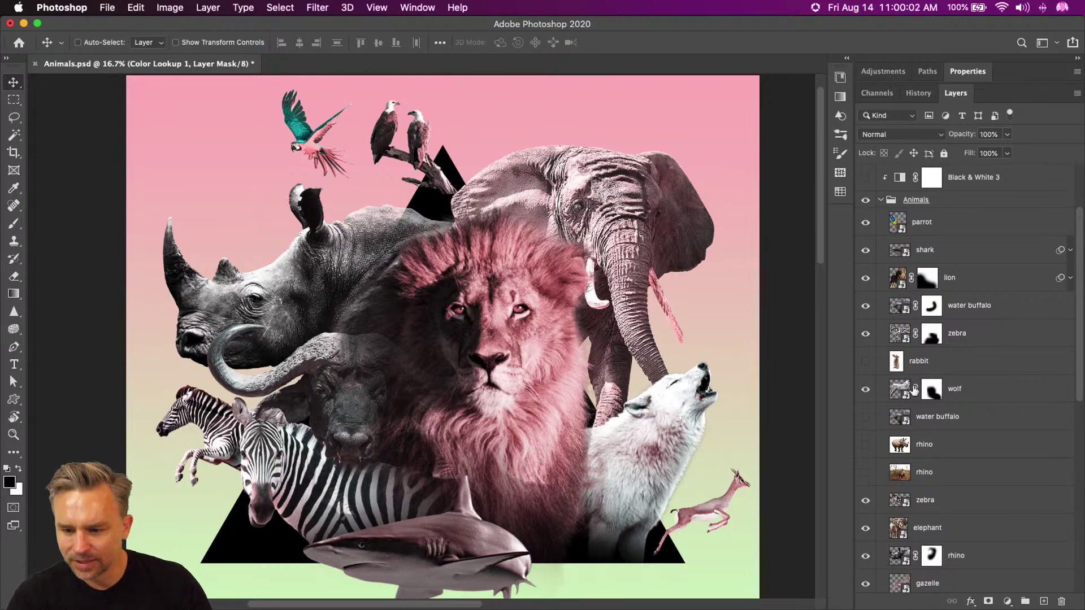
pyautogui.scroll(-2, 963, 534)
pyautogui.scroll(-2, 962, 534)
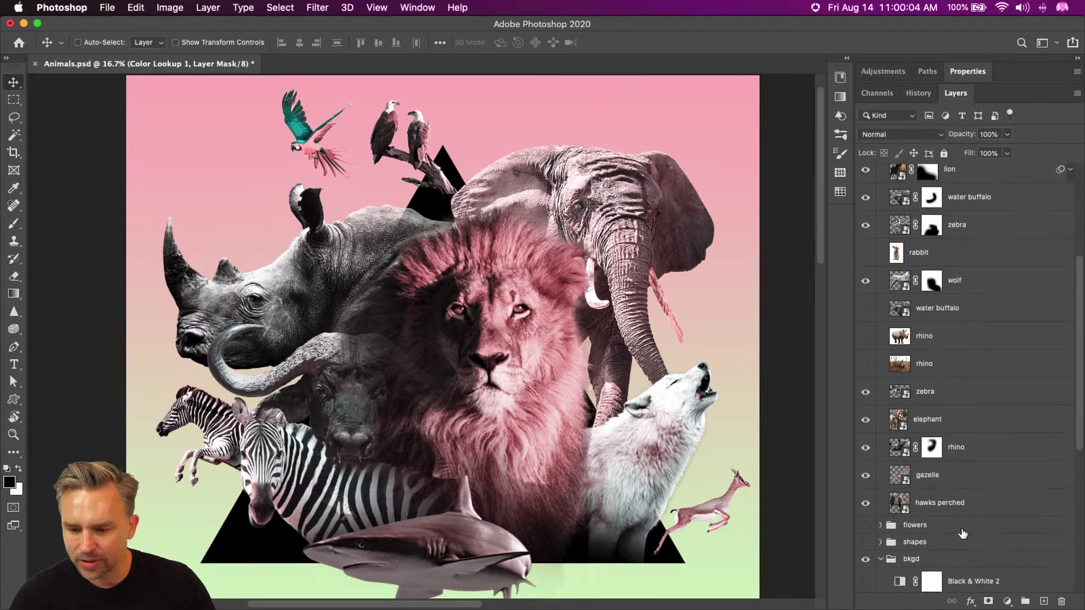
pyautogui.scroll(4, 949, 509)
pyautogui.click(959, 279)
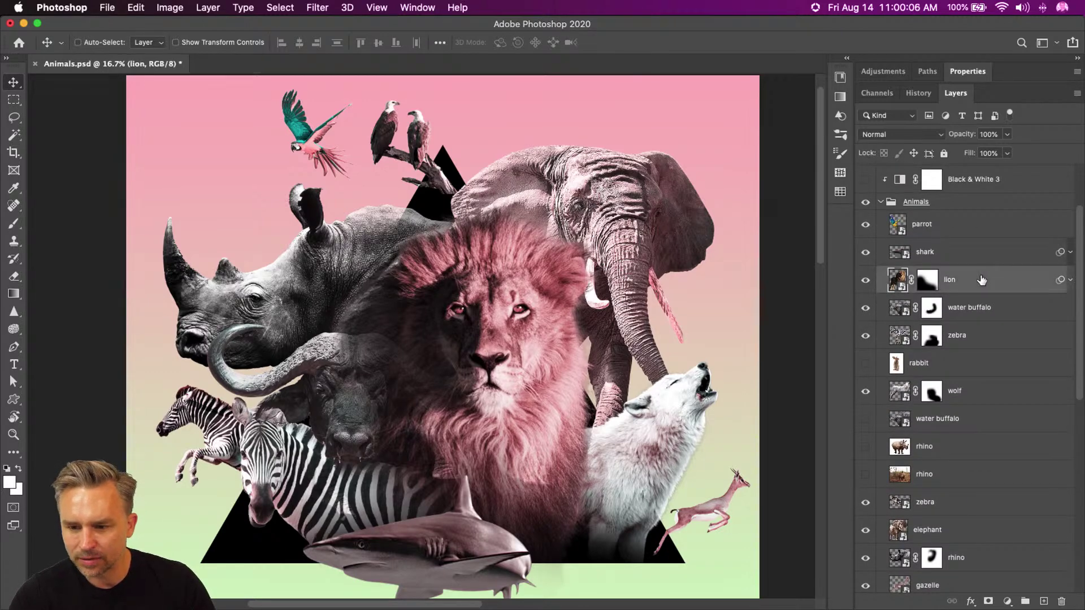
pyautogui.click(1070, 280)
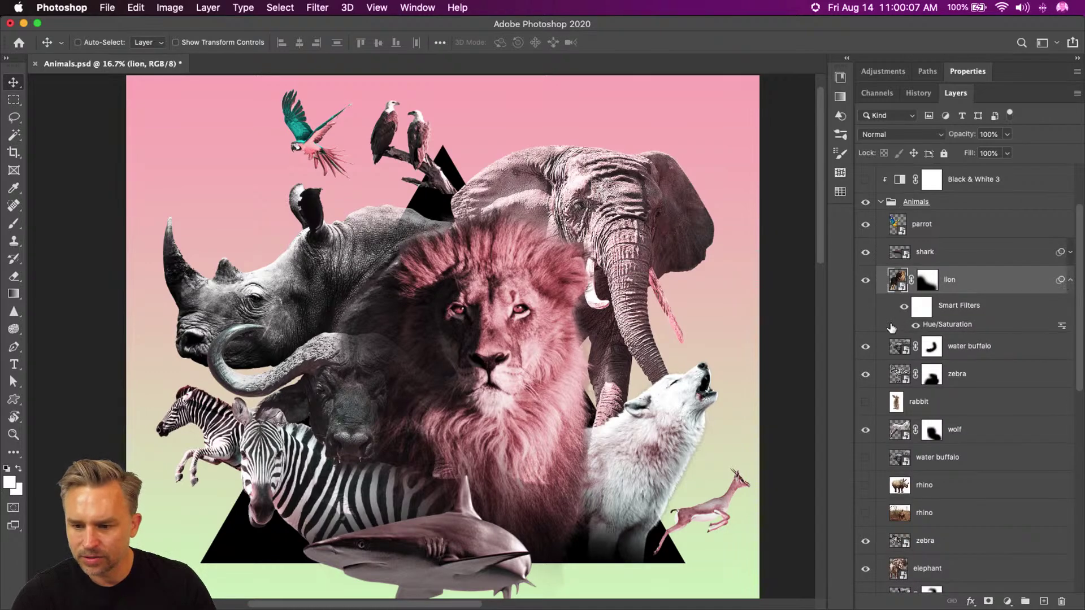
pyautogui.doubleClick(942, 325)
pyautogui.moveTo(667, 317); pyautogui.dragTo(663, 319)
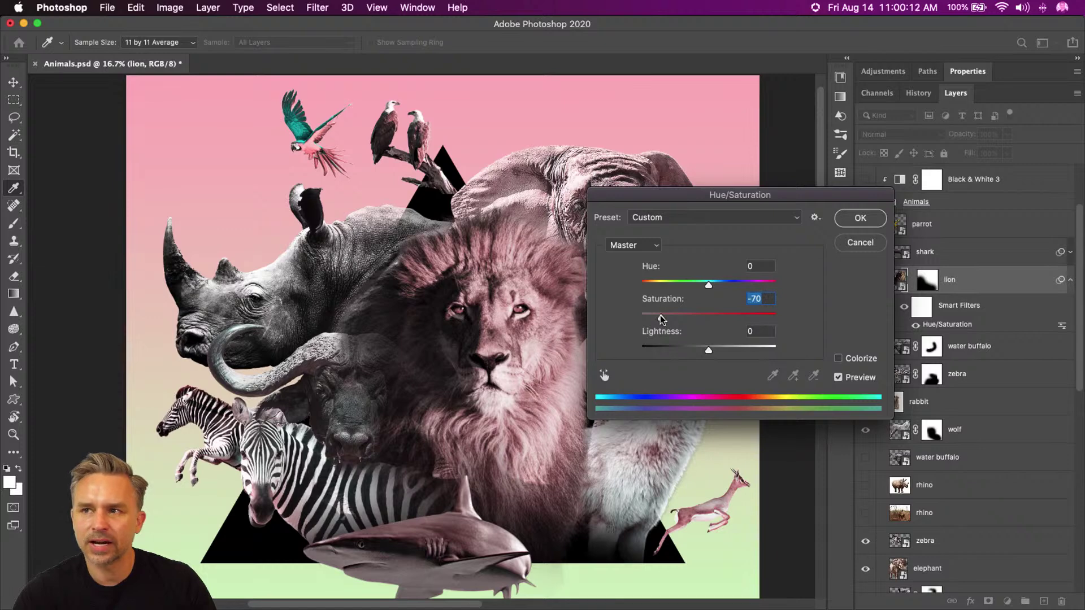
pyautogui.click(867, 220)
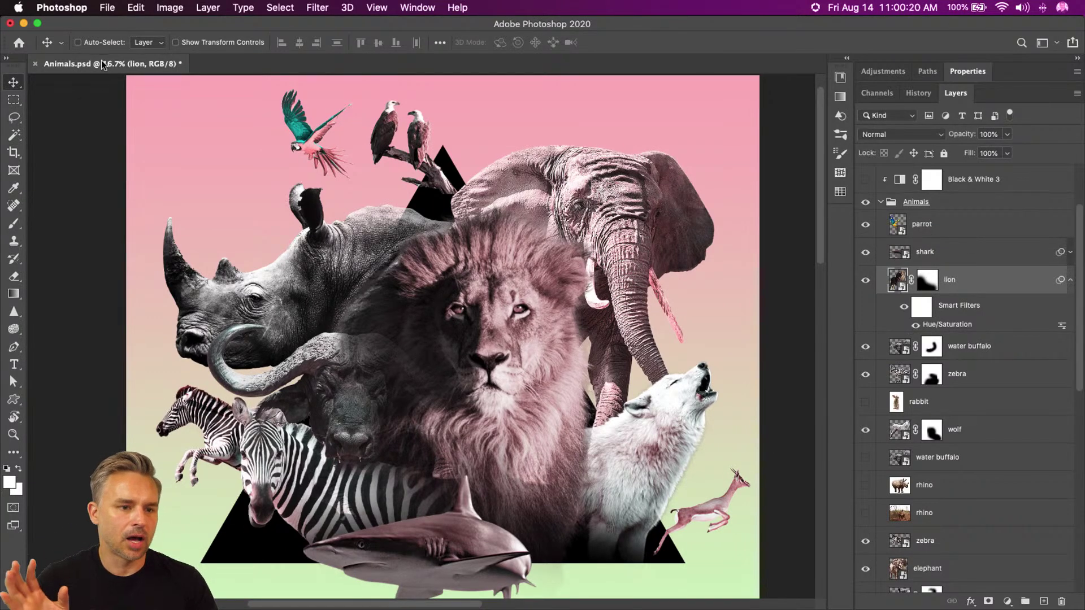
pyautogui.press('super+s')
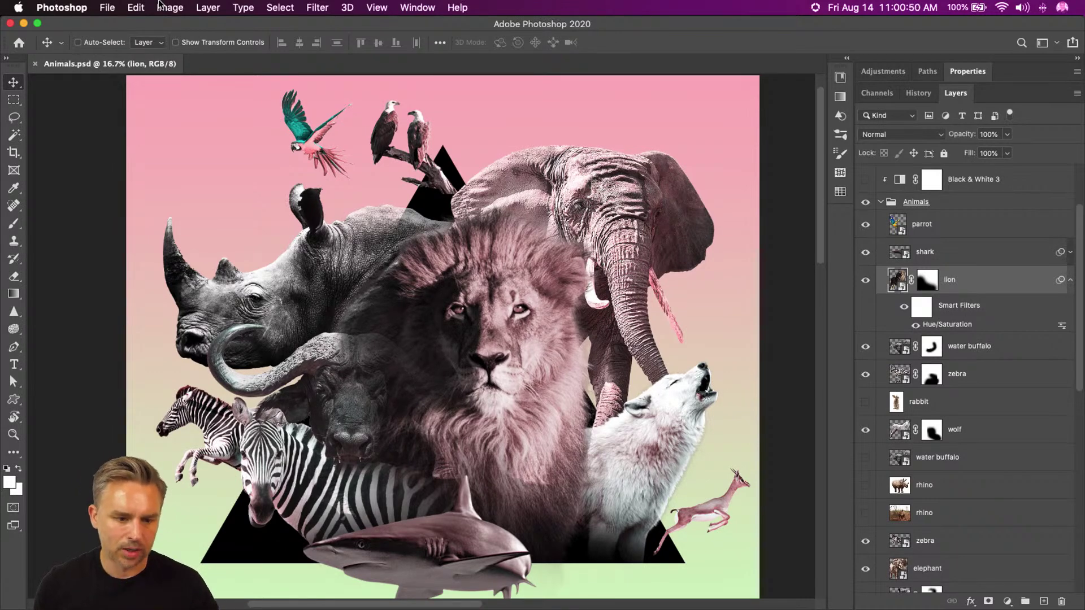
# Add a new layer above the parrot and enter the text KING in Acumin Variable Concept UltraBlack at 1296 pt.
pyautogui.scroll(-2, 278, 390)
pyautogui.scroll(3, 278, 399)
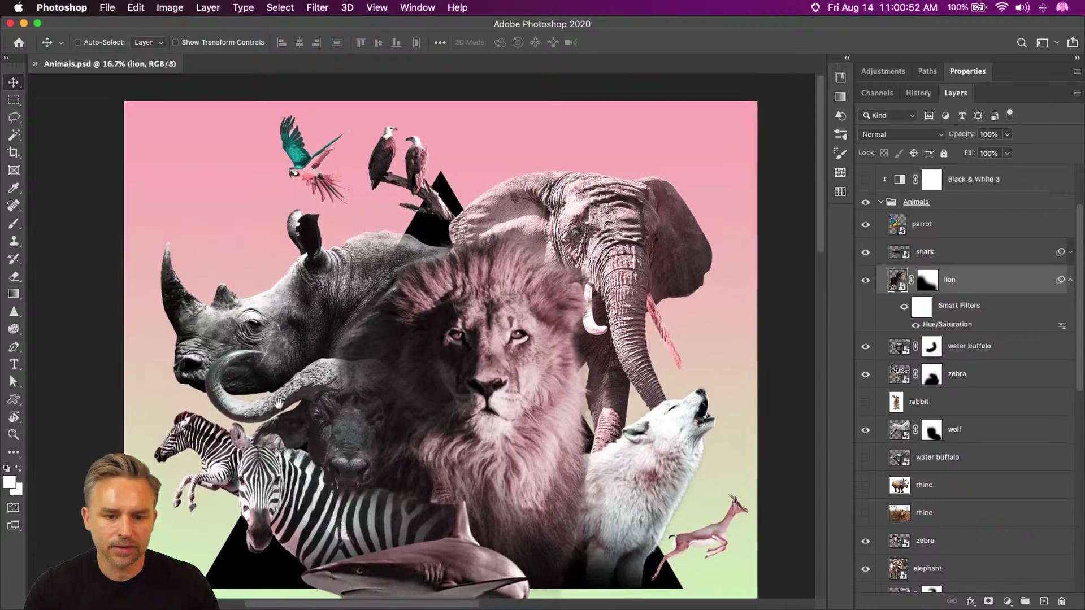
pyautogui.moveTo(278, 400); pyautogui.dragTo(290, 373)
pyautogui.press('super+minus')
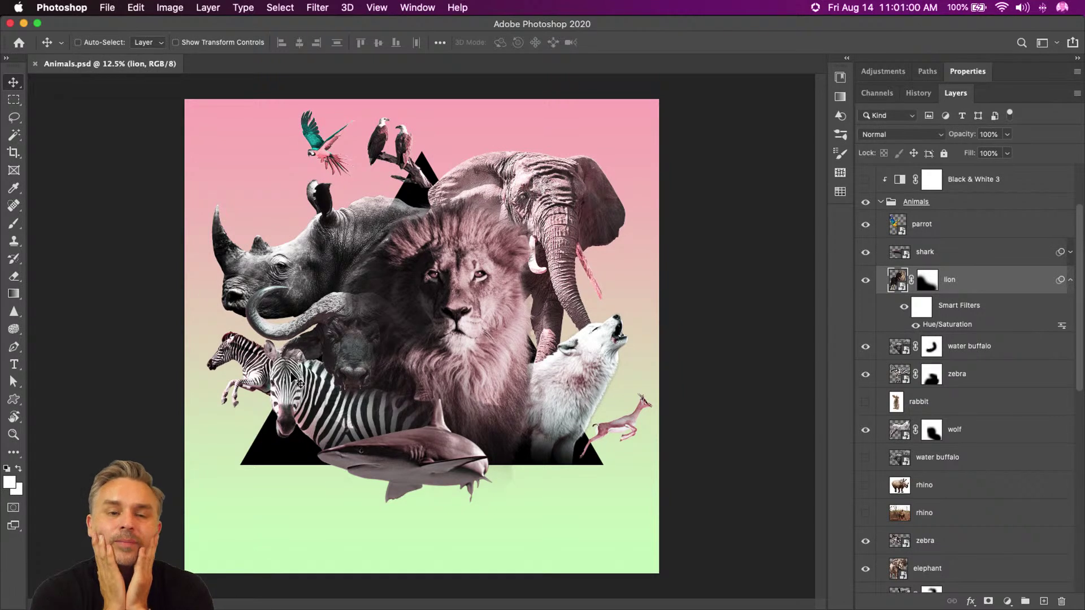
pyautogui.click(16, 365)
pyautogui.click(960, 225)
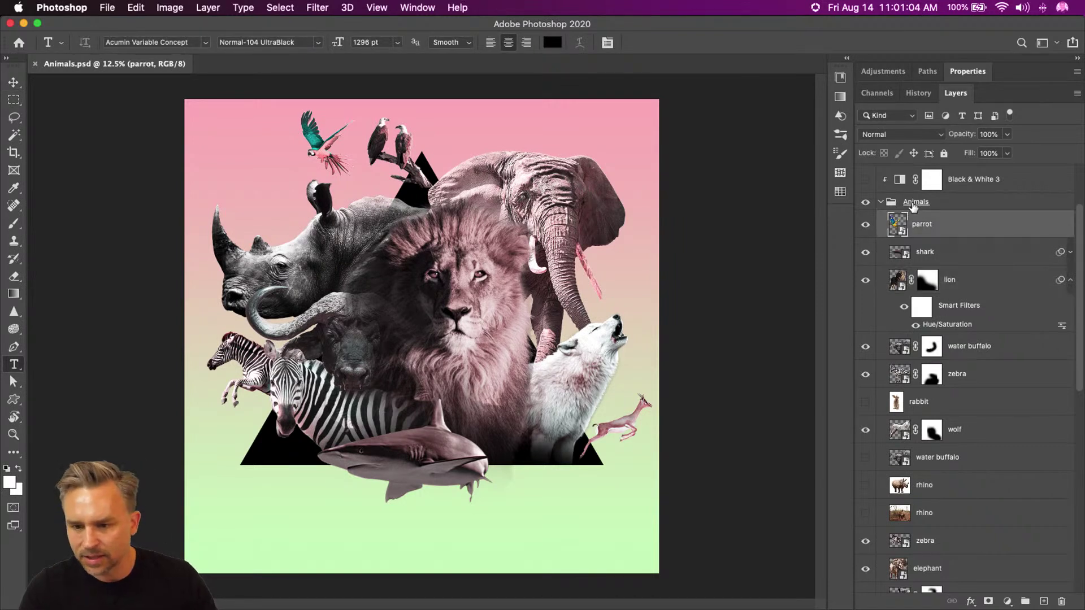
pyautogui.click(1044, 601)
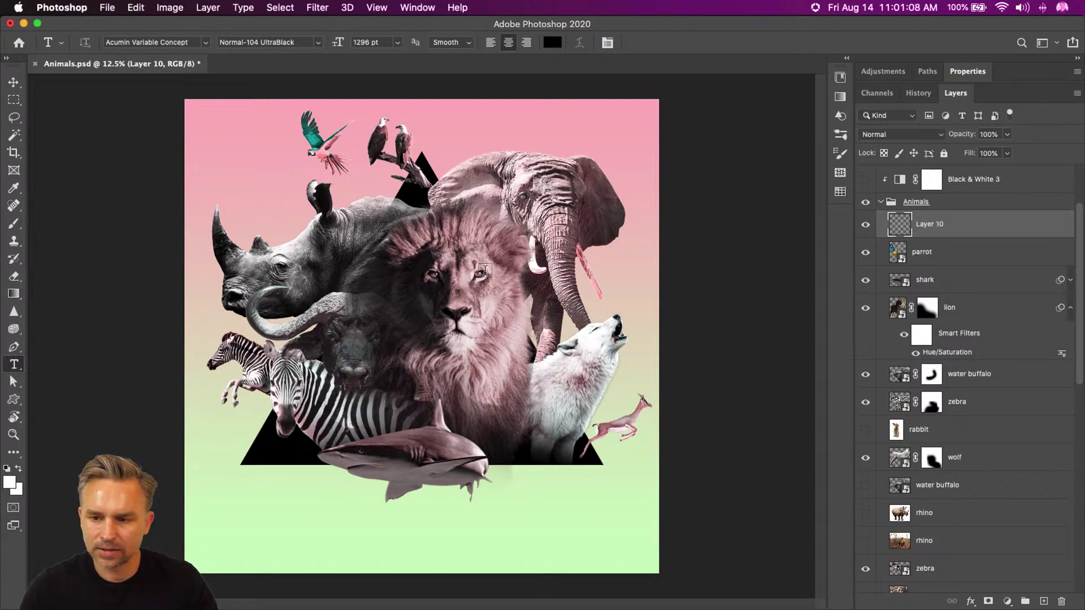
pyautogui.click(300, 318)
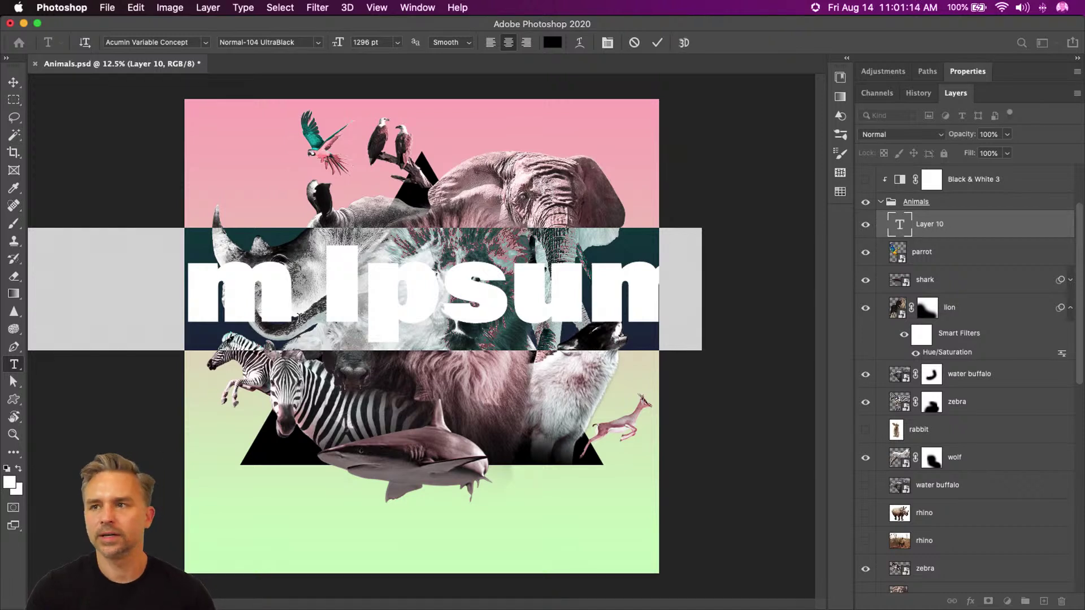
pyautogui.write('KING')
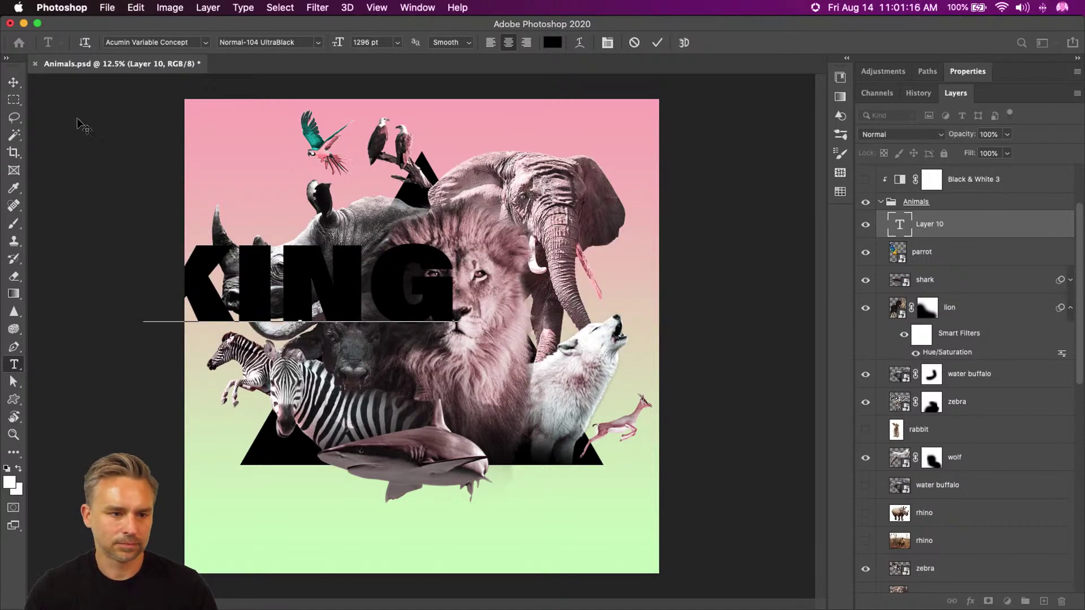
# Move the KING text to the upper center of the canvas and its layer out of the Animals group, above Color Lookup 1.
pyautogui.click(12, 82)
pyautogui.moveTo(240, 304); pyautogui.dragTo(360, 202)
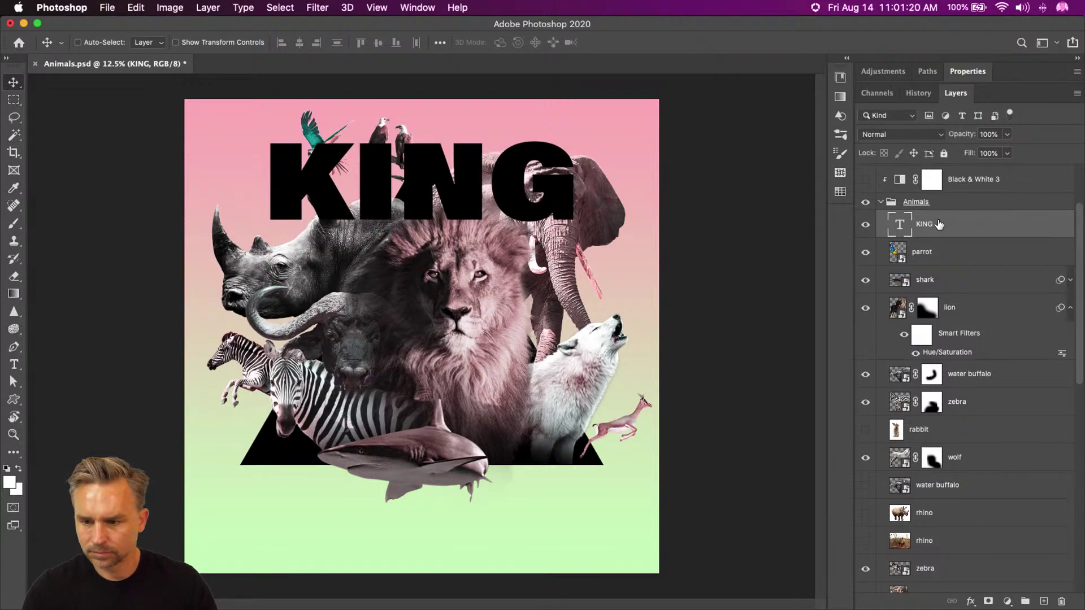
pyautogui.scroll(3, 940, 234)
pyautogui.moveTo(941, 312); pyautogui.dragTo(939, 211)
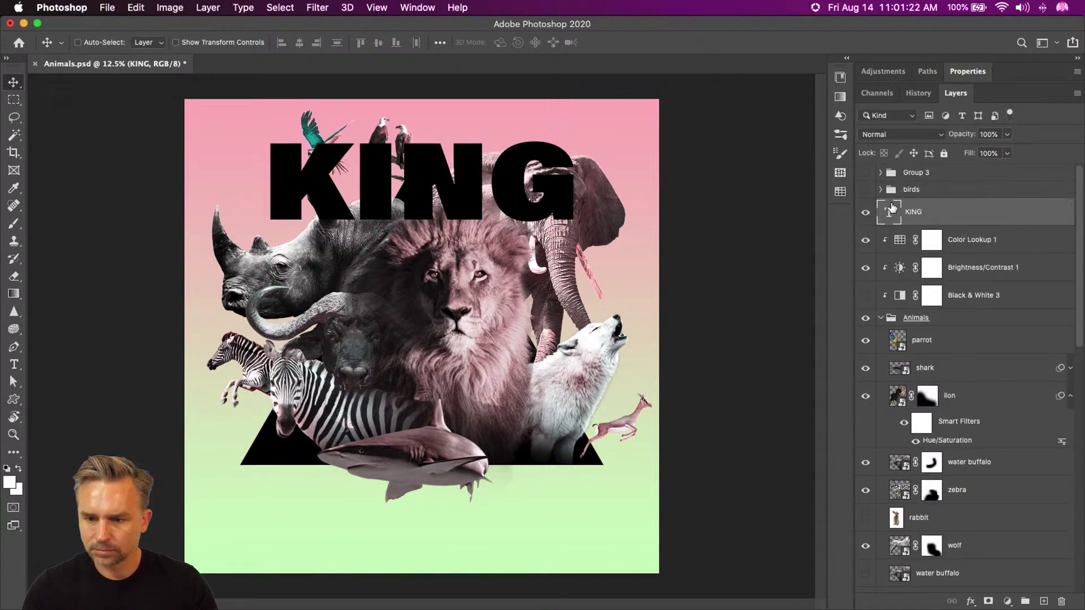
# Set the KING text color to white (#ffffff).
pyautogui.click(969, 72)
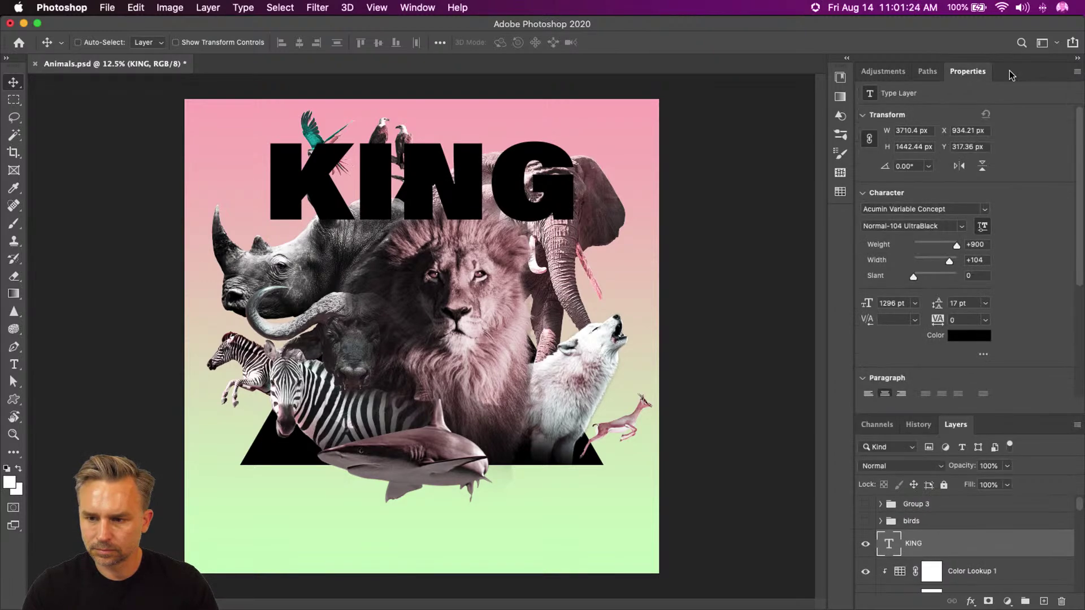
pyautogui.click(969, 336)
pyautogui.click(649, 190)
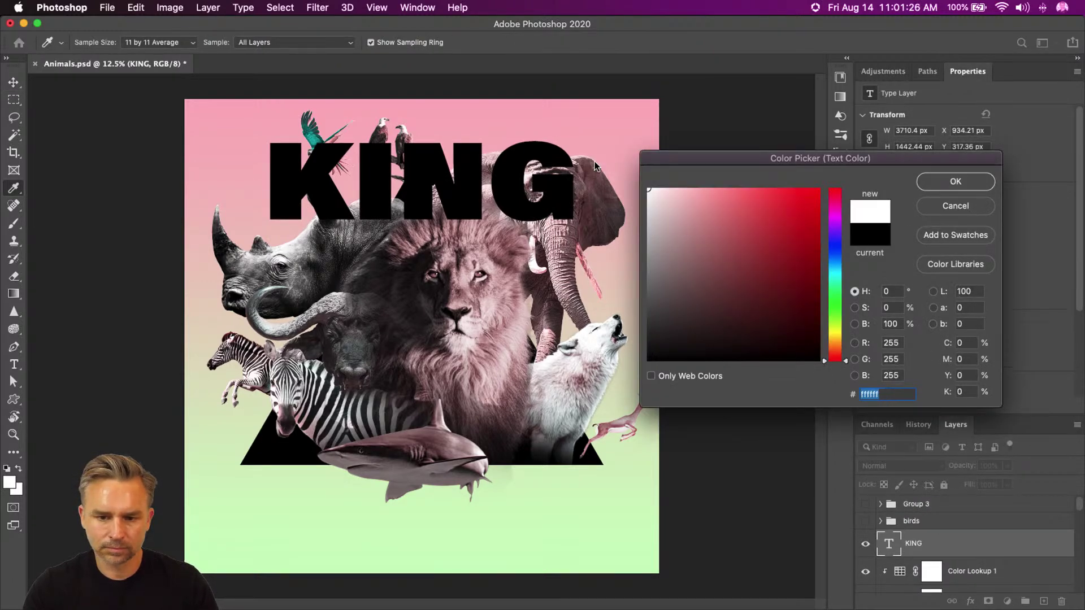
pyautogui.click(950, 185)
pyautogui.press('v')
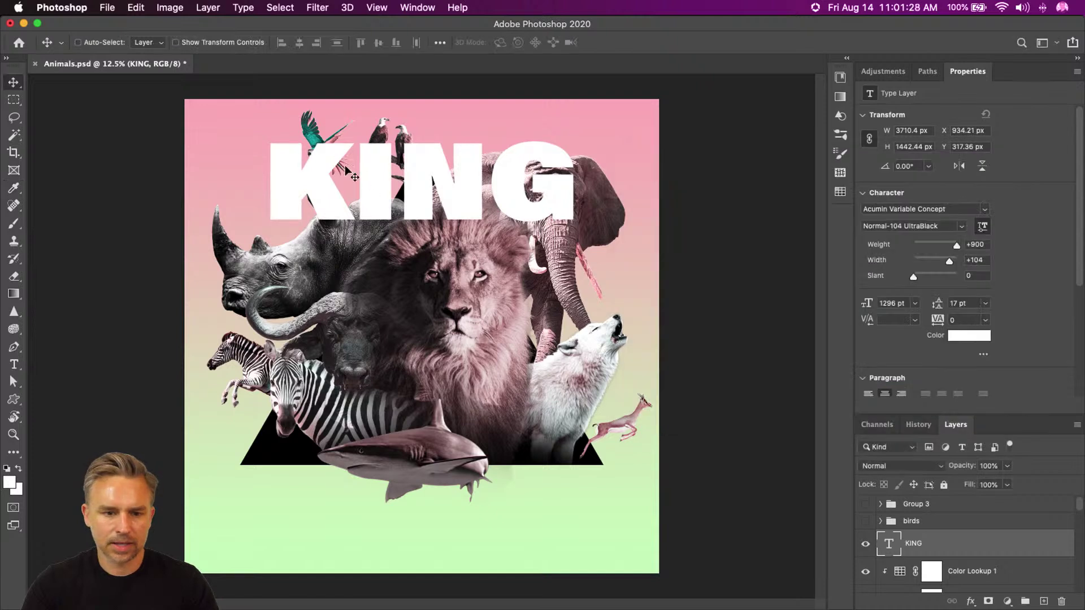
# Scale the KING text up to about 1831 pt, roughly 5242 px wide, so it spans most of the canvas width.
pyautogui.press('super+t')
pyautogui.moveTo(263, 247); pyautogui.dragTo(206, 290)
pyautogui.press('Return')
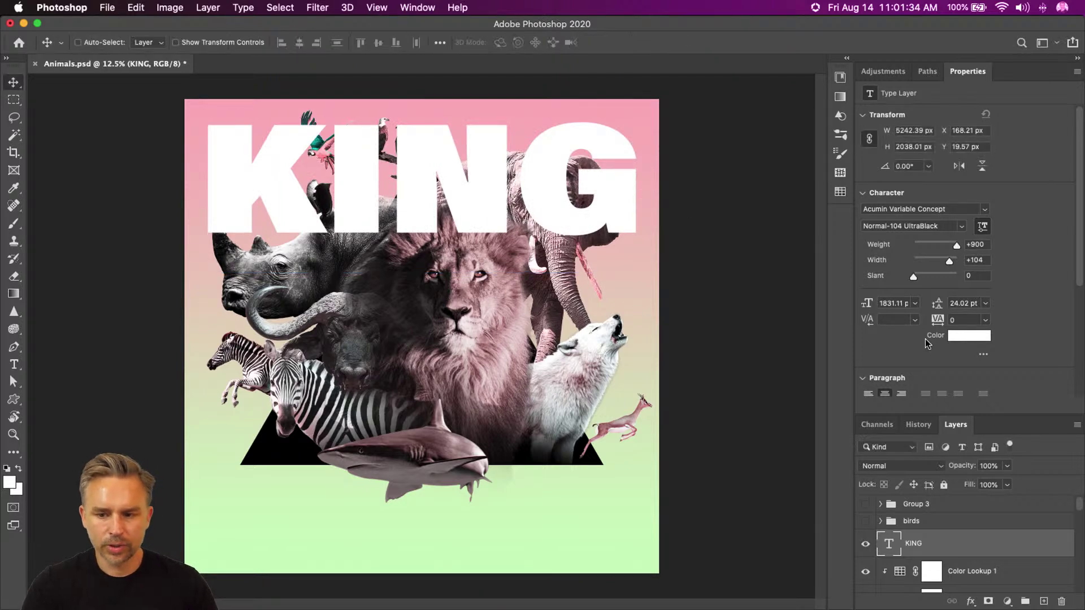
pyautogui.doubleClick(1026, 71)
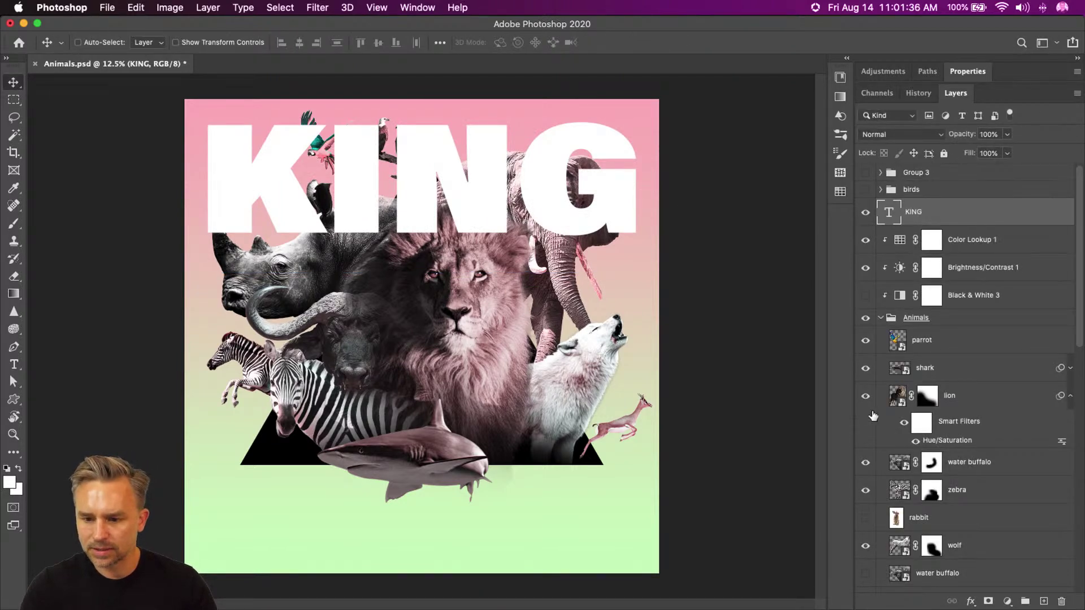
# Collapse the lion layer's smart filters, duplicate the KING text directly beneath the original, and change the copy to DOM.
pyautogui.click(1070, 397)
pyautogui.press('super+j')
pyautogui.moveTo(377, 148); pyautogui.dragTo(377, 261)
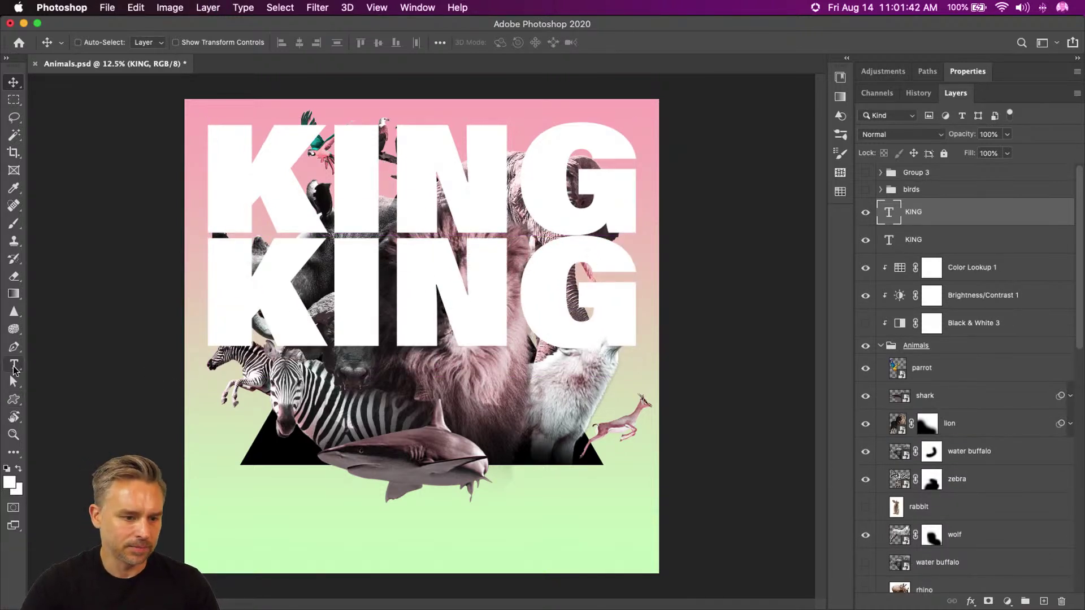
pyautogui.click(13, 368)
pyautogui.doubleClick(357, 298)
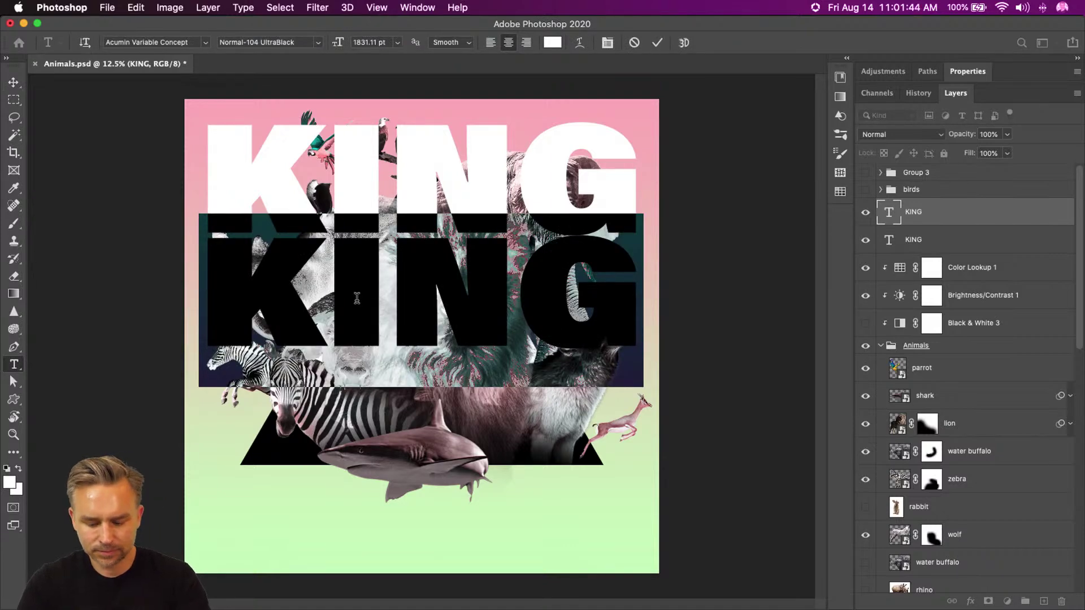
pyautogui.write('DOM')
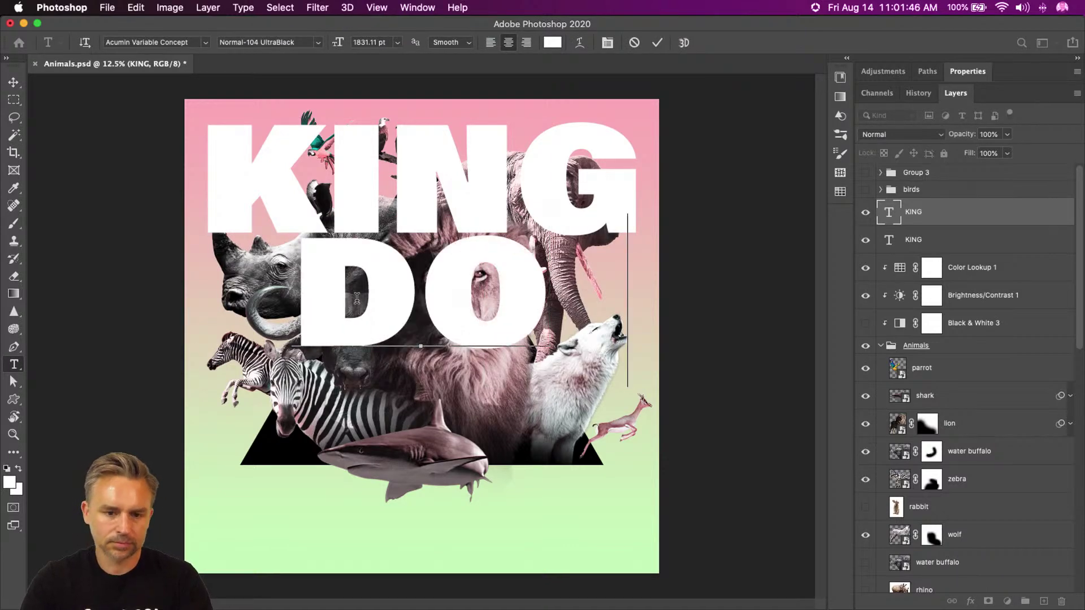
# Scale the DOM text to about 2015 pt to match the width of KING and move it to the lower part of the canvas.
pyautogui.click(13, 82)
pyautogui.hotkey('ctrl', 't')
pyautogui.moveTo(214, 389); pyautogui.dragTo(195, 410)
pyautogui.press('Return')
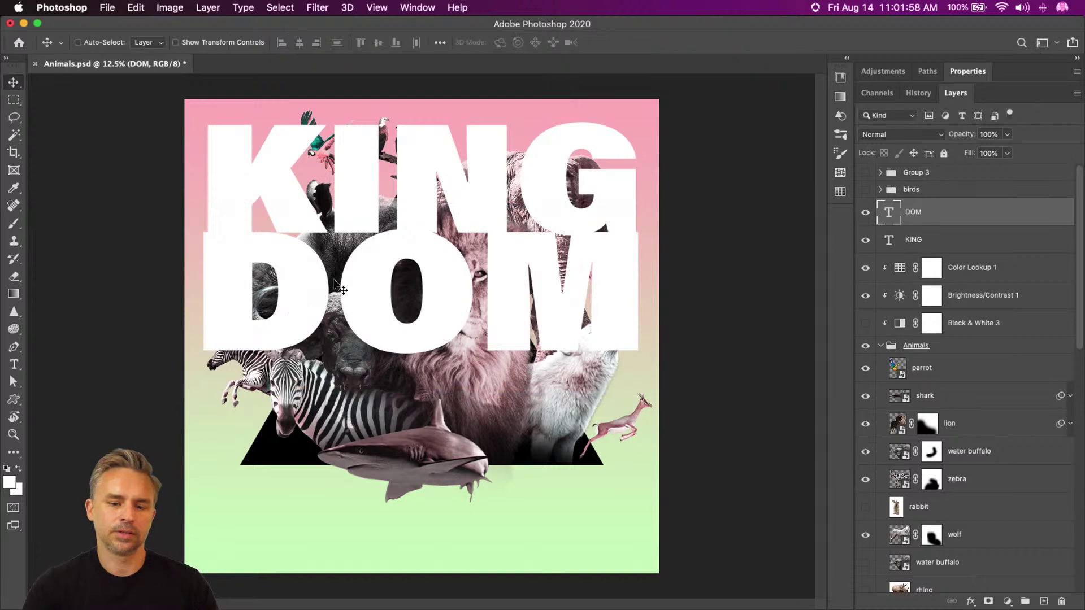
pyautogui.moveTo(363, 271); pyautogui.dragTo(368, 452)
# Move the DOM and KING layers into the bkgd group below Triangle 2, and compare the look with the triangle hidden and shown.
pyautogui.keyDown('shift'); pyautogui.click(957, 242); pyautogui.keyUp('shift')
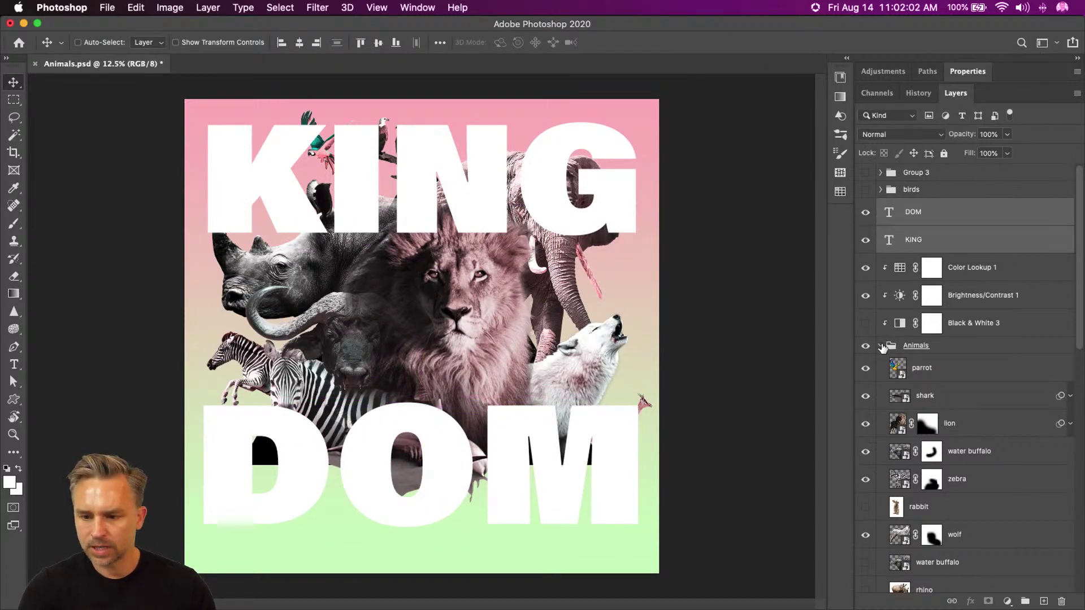
pyautogui.click(881, 345)
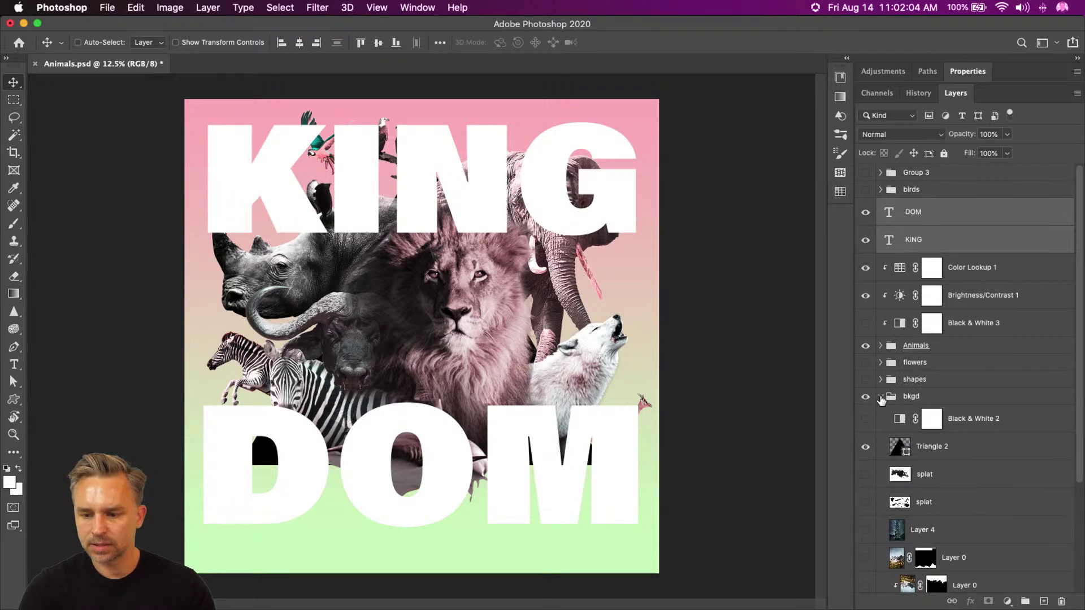
pyautogui.moveTo(904, 247); pyautogui.dragTo(935, 467)
pyautogui.click(865, 391)
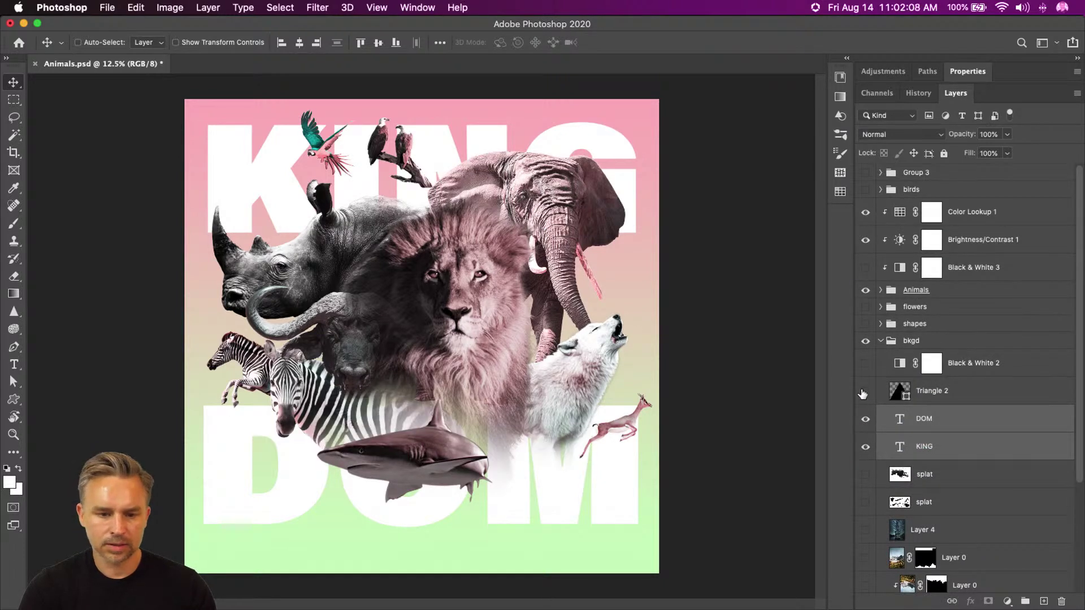
pyautogui.click(865, 392)
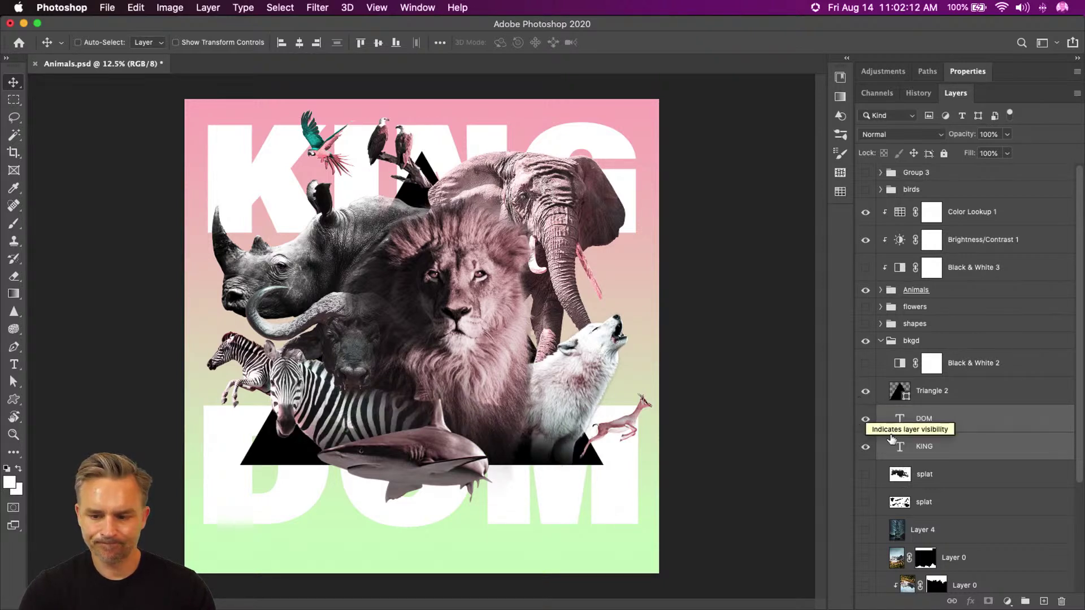
# Reorder the text layers in the bkgd group so that DOM sits below KING.
pyautogui.click(935, 455)
pyautogui.moveTo(941, 423); pyautogui.dragTo(948, 458)
pyautogui.moveTo(261, 452)
pyautogui.mouseDown()
pyautogui.moveTo(262, 473)
pyautogui.moveTo(262, 456)
pyautogui.mouseUp()
# Set the text color of both the KING and DOM layers to black (#000000).
pyautogui.keyDown('shift'); pyautogui.click(941, 421); pyautogui.keyUp('shift')
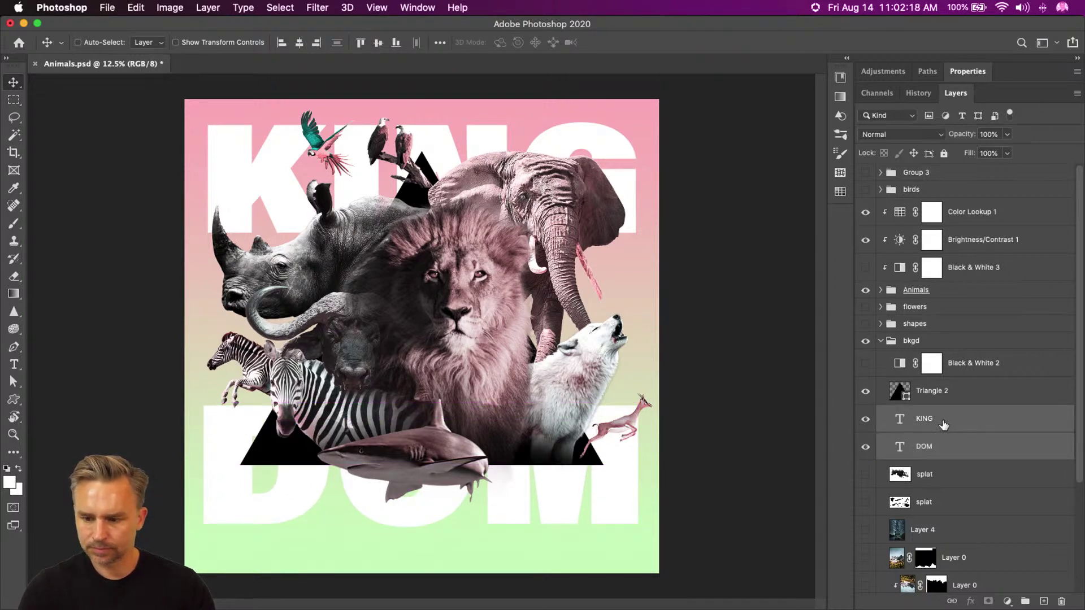
pyautogui.click(961, 75)
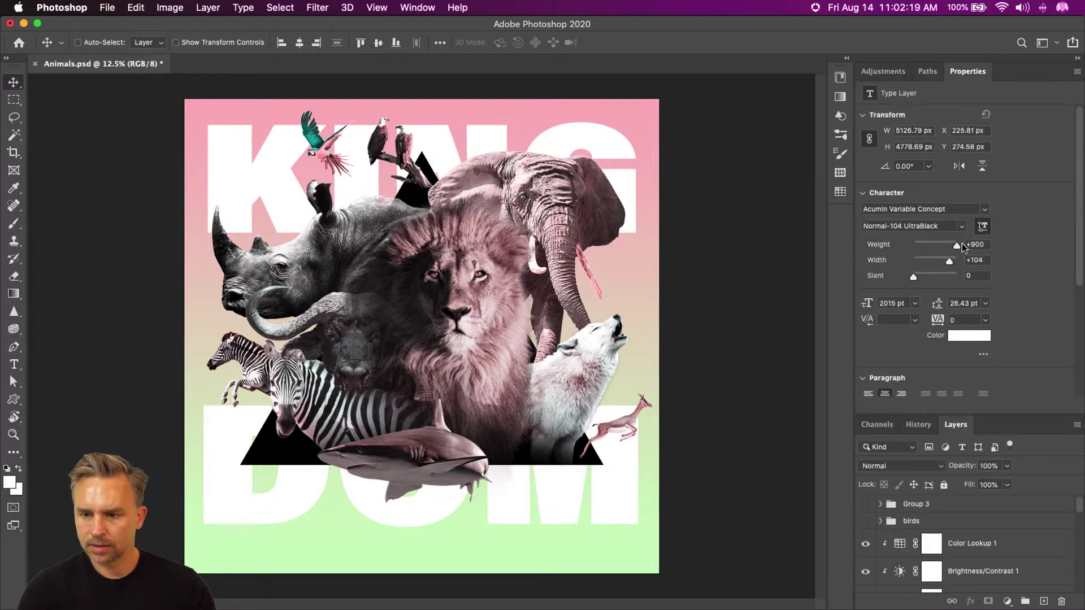
pyautogui.click(965, 340)
pyautogui.click(618, 388)
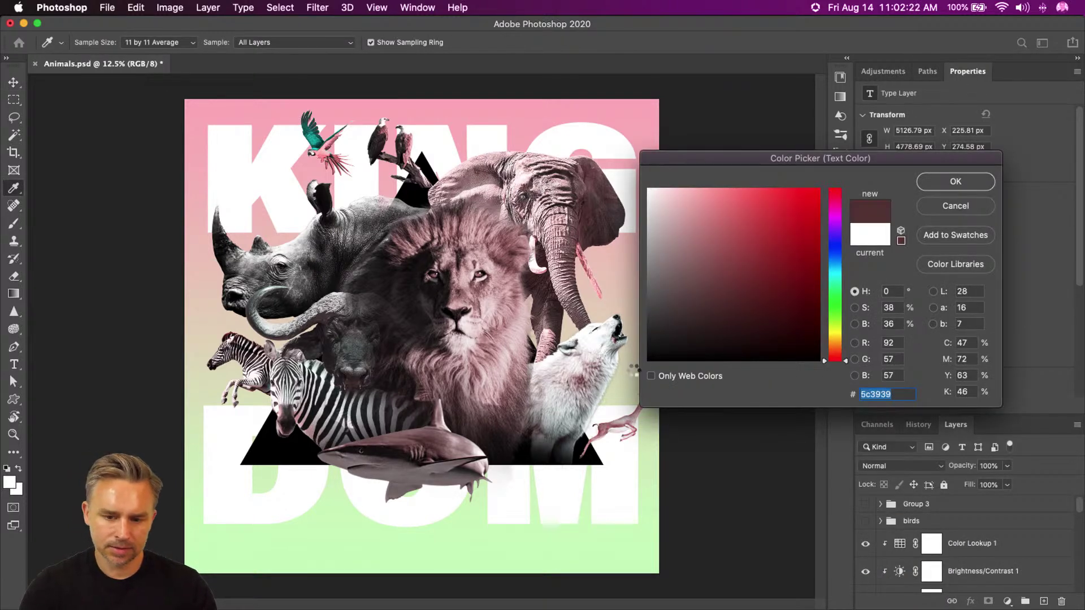
pyautogui.click(645, 362)
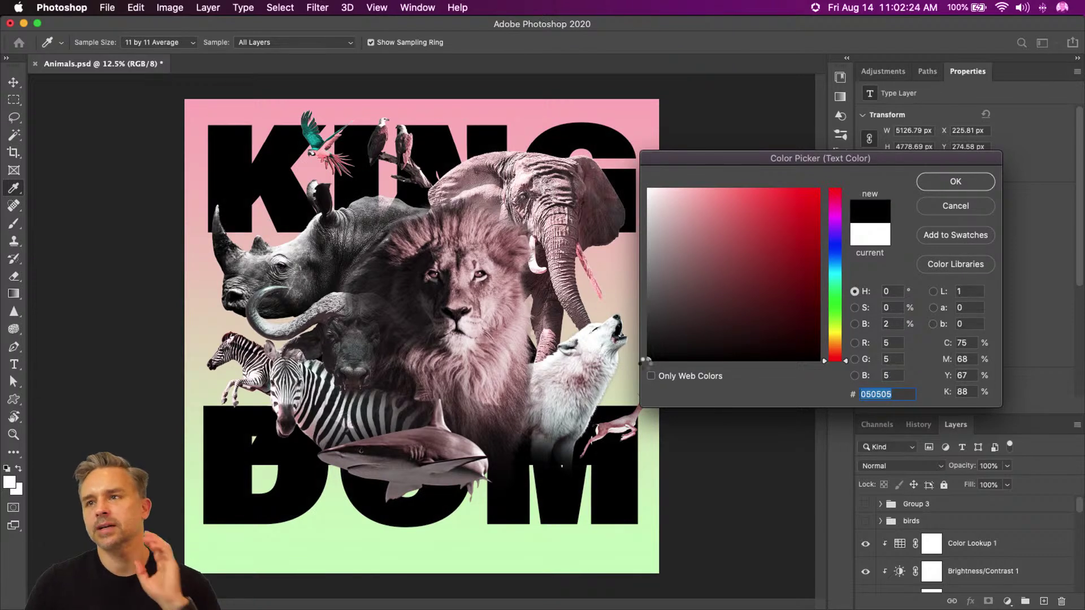
pyautogui.click(644, 362)
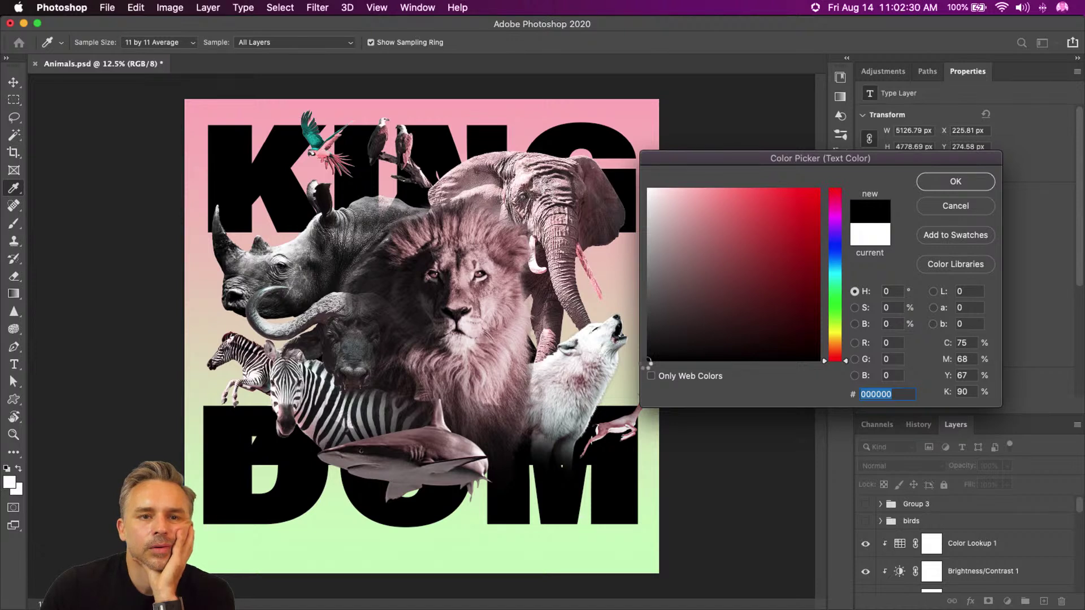
pyautogui.press('Return')
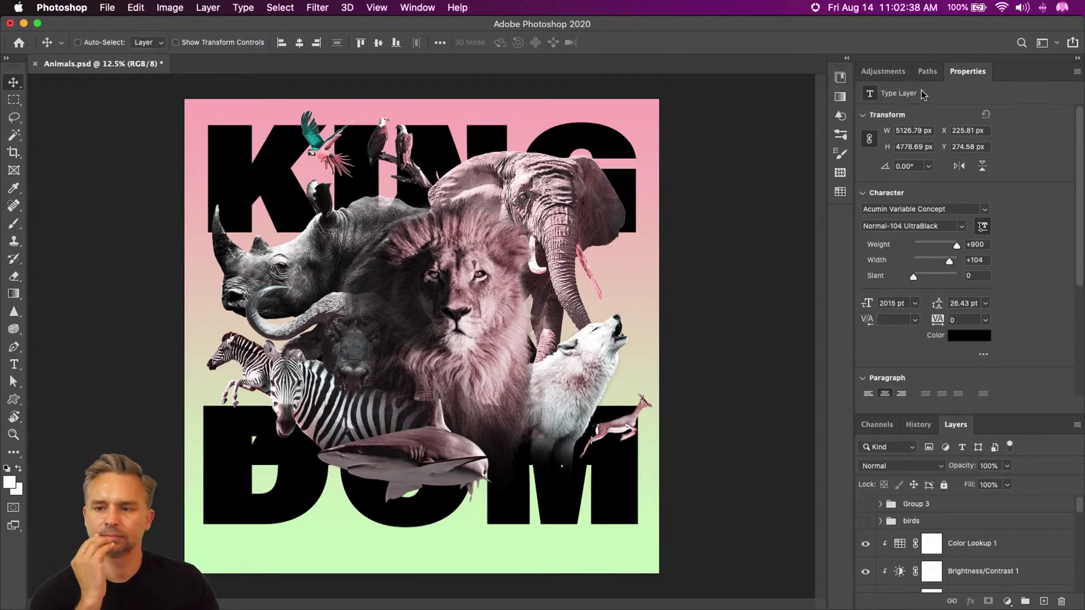
pyautogui.doubleClick(1001, 74)
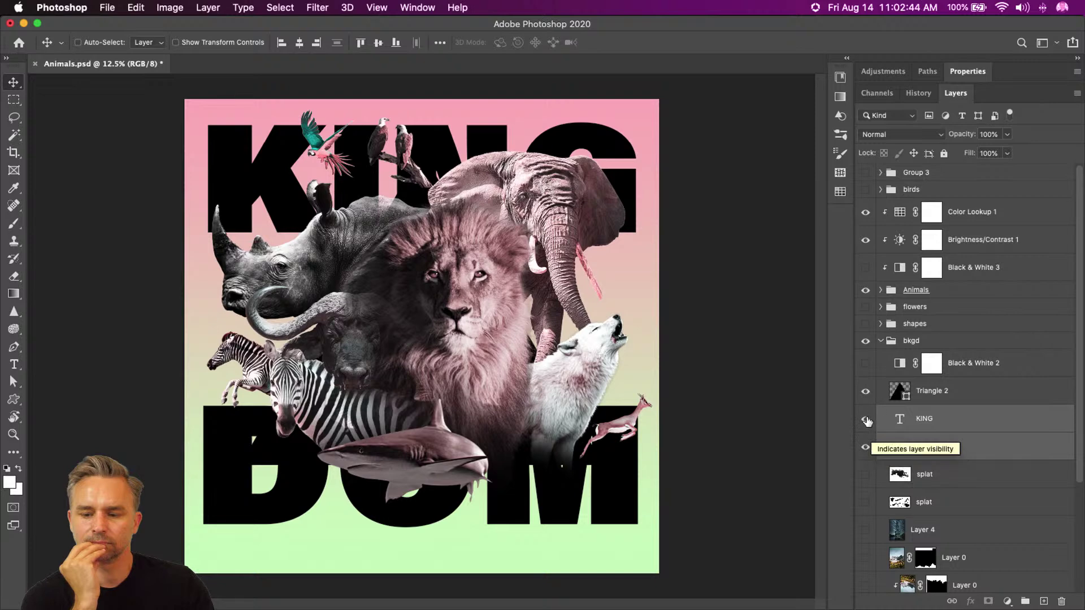
# Select only the DOM text layer in the bkgd group.
pyautogui.doubleClick(900, 447)
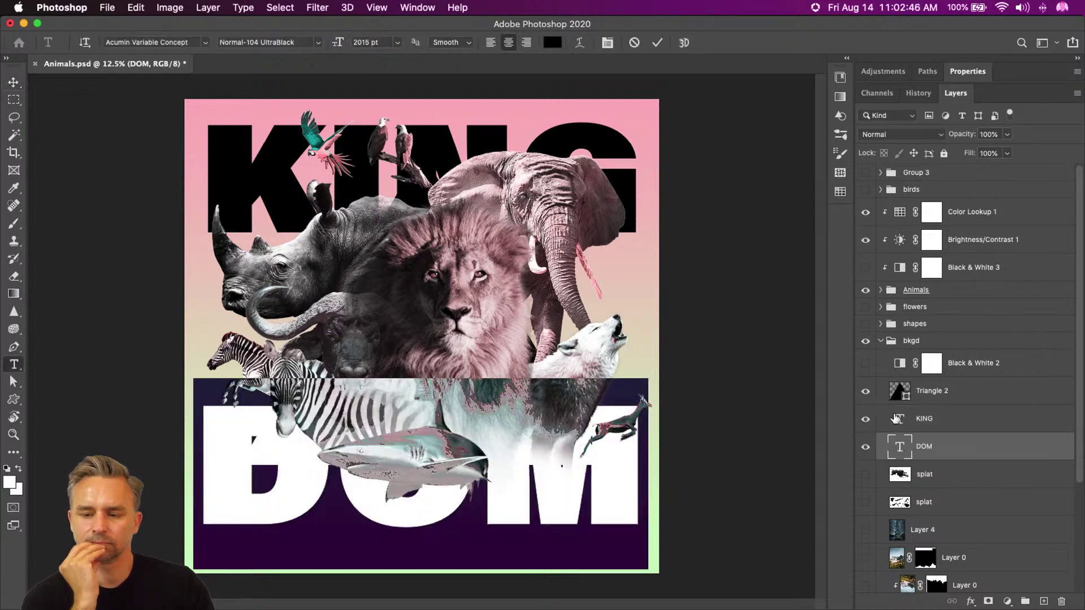
pyautogui.press('v')
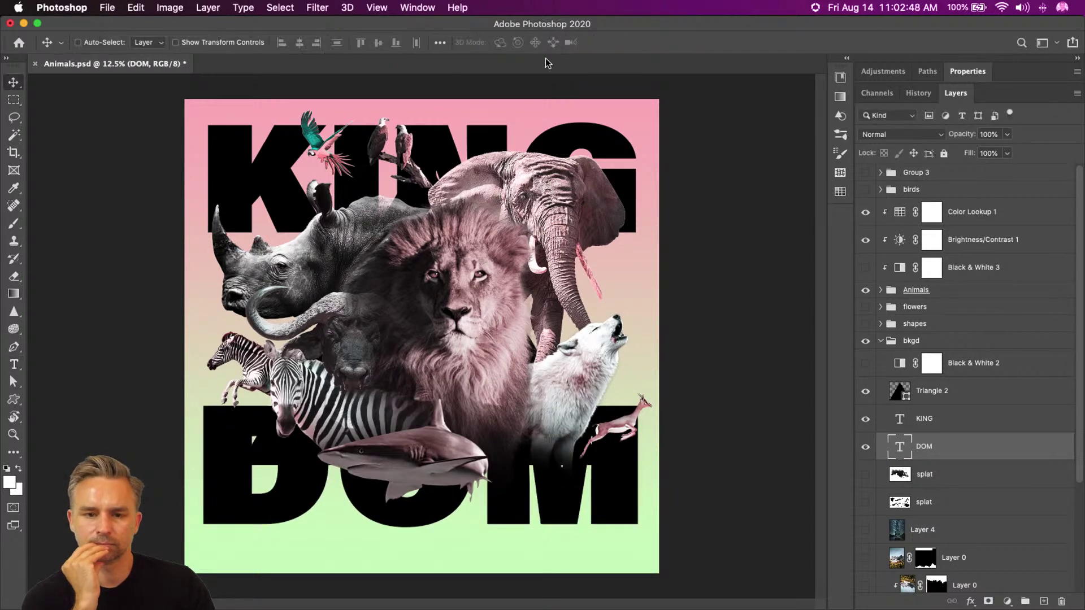
# Set the text colour of the DOM and KING type layers to white.
pyautogui.click(13, 364)
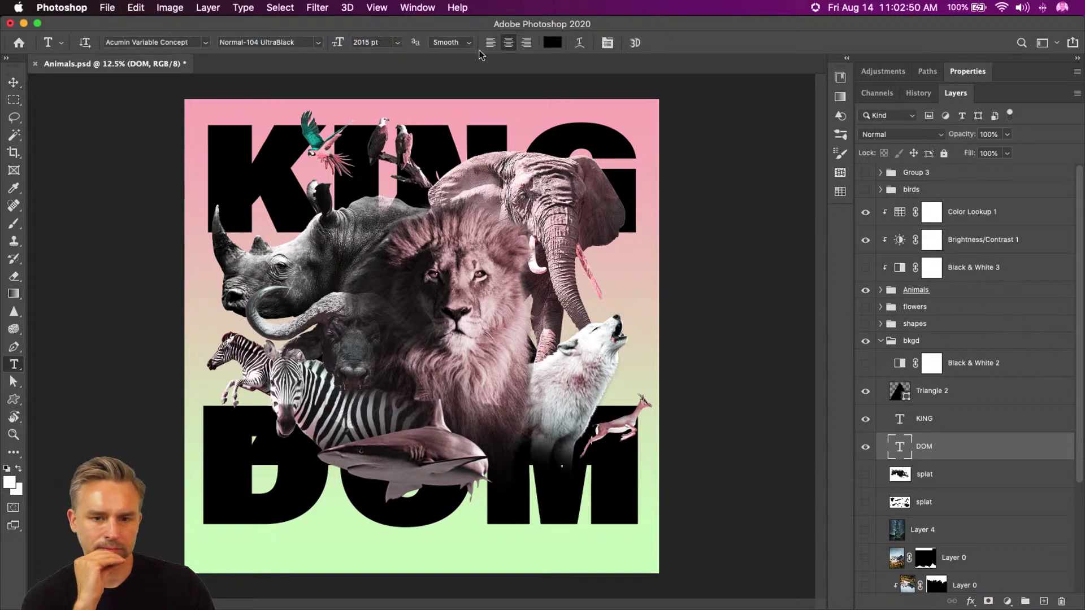
pyautogui.click(548, 44)
pyautogui.click(647, 194)
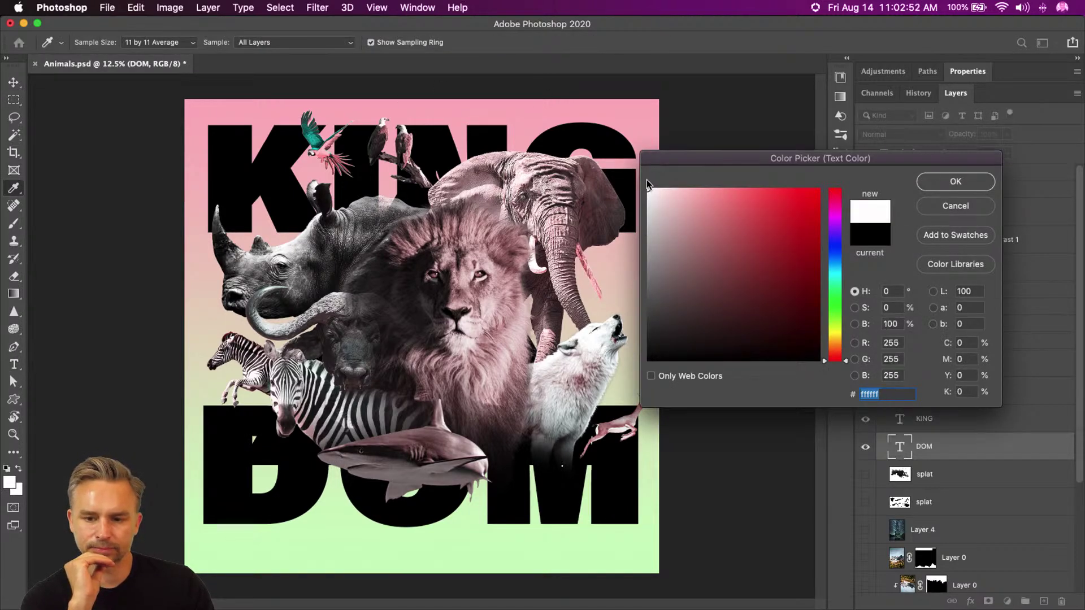
pyautogui.click(955, 181)
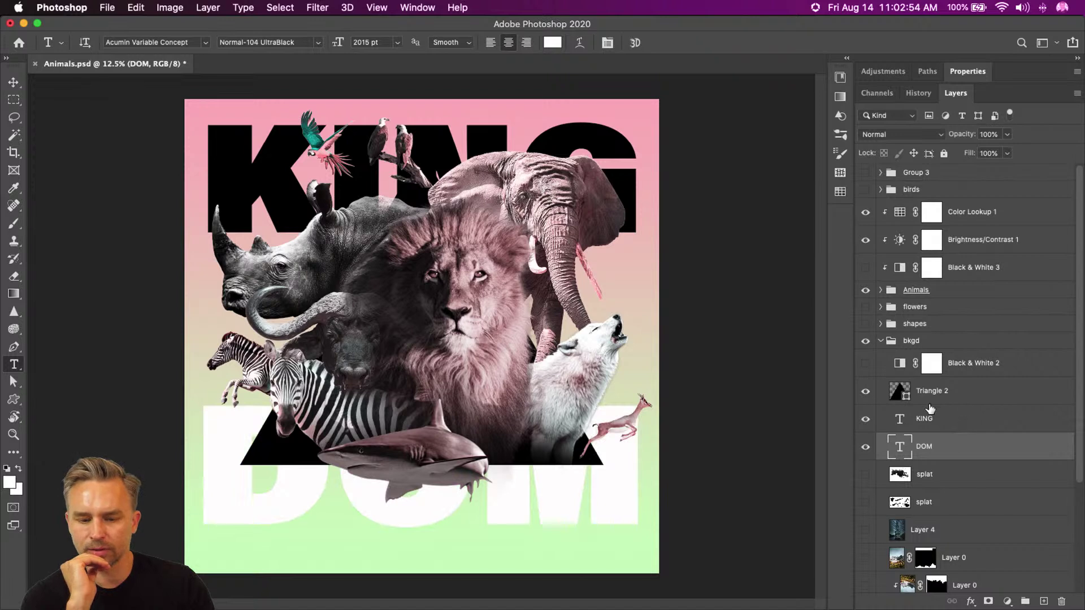
pyautogui.click(905, 414)
pyautogui.click(552, 43)
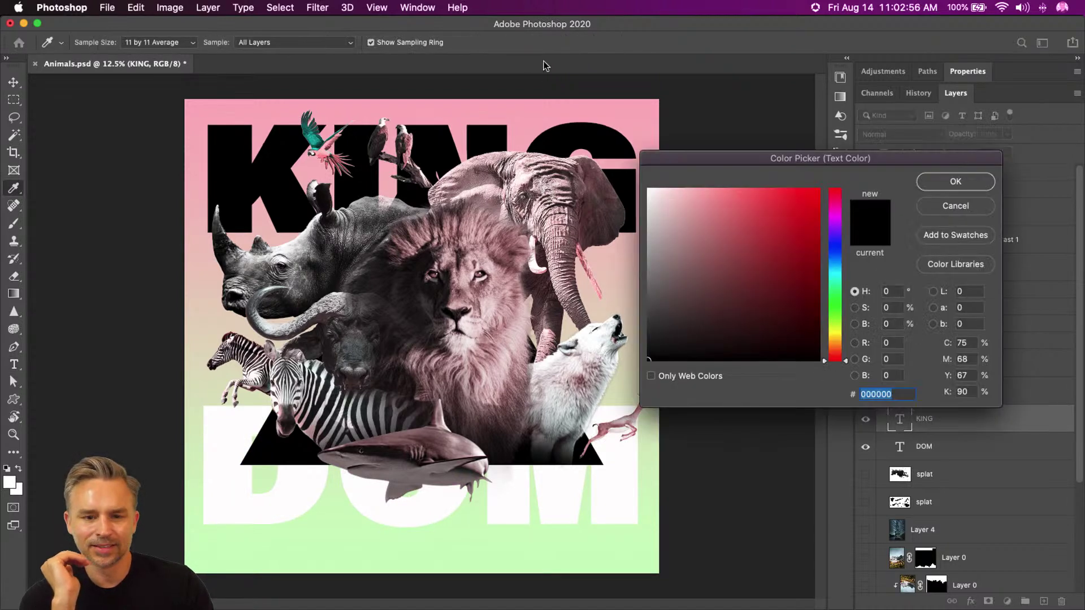
pyautogui.click(649, 190)
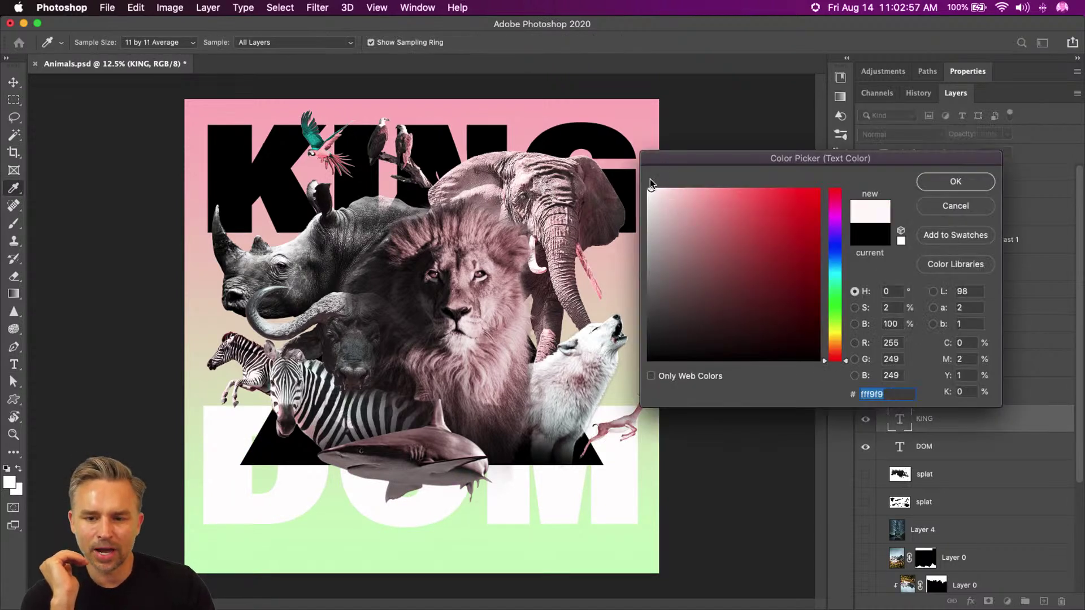
pyautogui.click(939, 182)
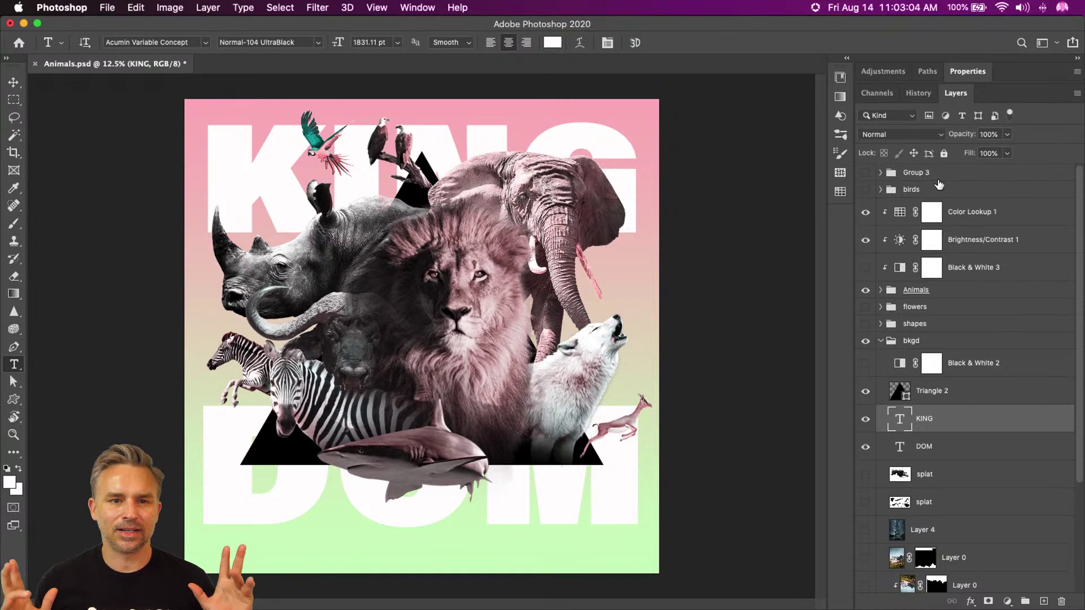
# Hide the Color Lookup 1 adjustment, turn on Black & White 3 above the Animals group, and select that adjustment layer.
pyautogui.click(867, 215)
pyautogui.click(866, 268)
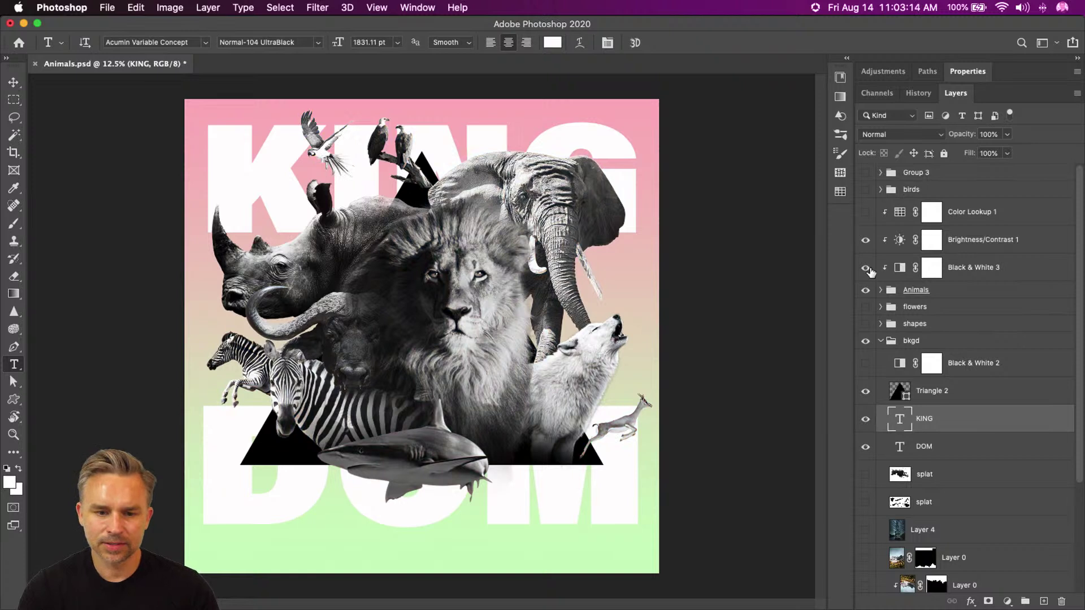
pyautogui.click(970, 273)
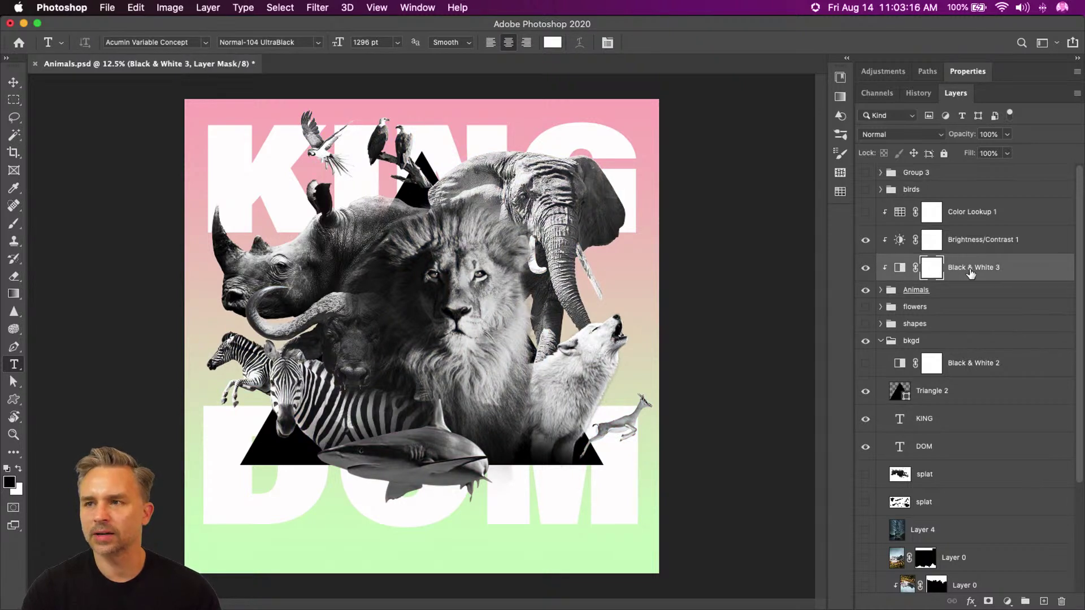
# Hide the Gradient Fill 2 and Triangle 2 layers in the bkgd group.
pyautogui.scroll(-5, 901, 540)
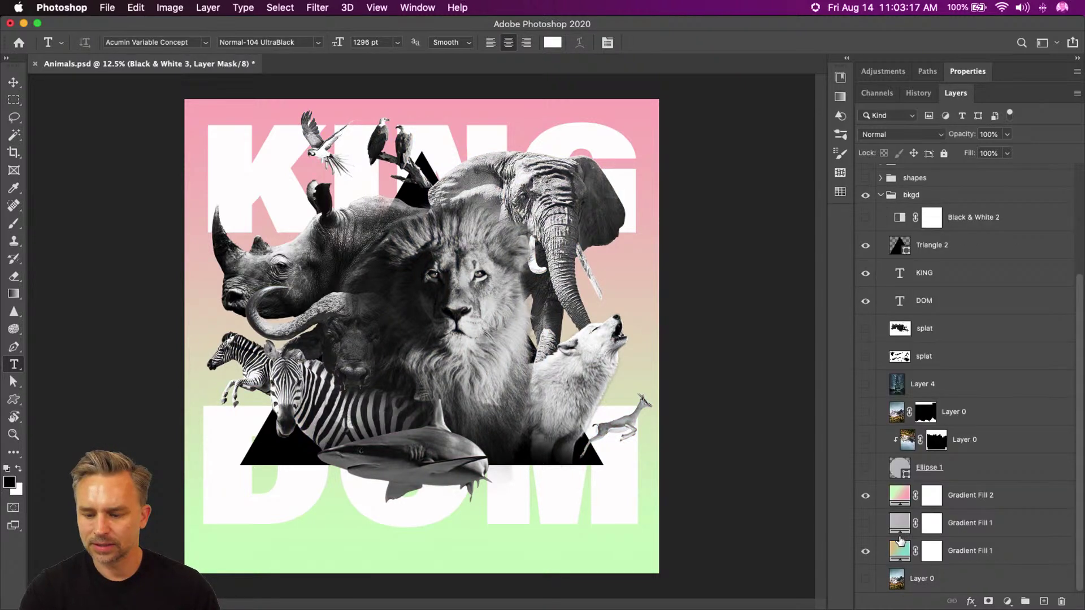
pyautogui.click(865, 497)
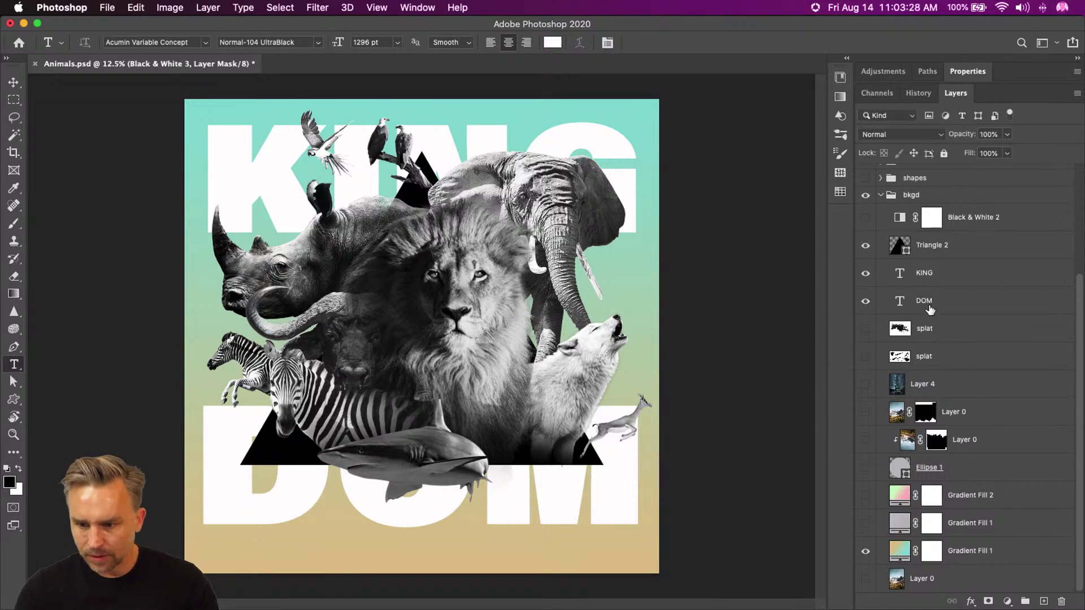
pyautogui.click(866, 247)
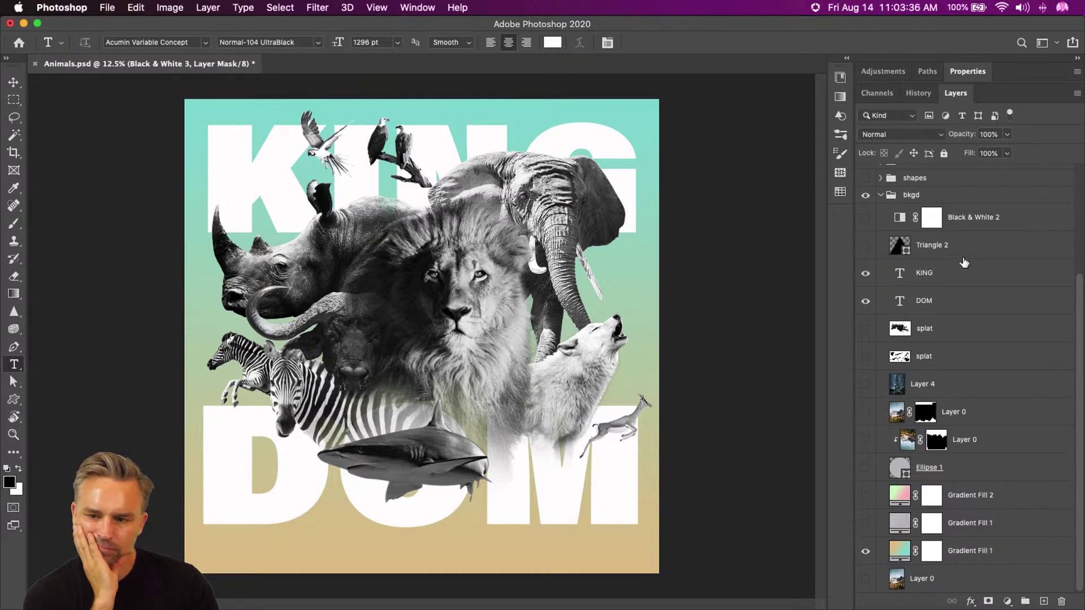
# Add a white text layer reading ANIMAL directly above the Color Lookup 1 layer.
pyautogui.scroll(5, 955, 226)
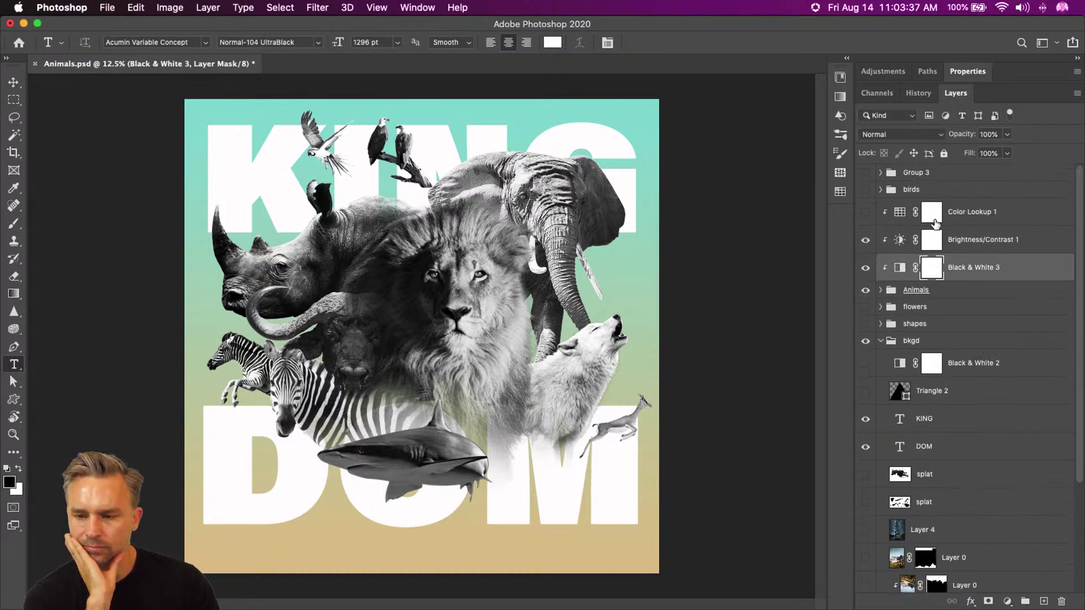
pyautogui.click(992, 217)
pyautogui.click(208, 321)
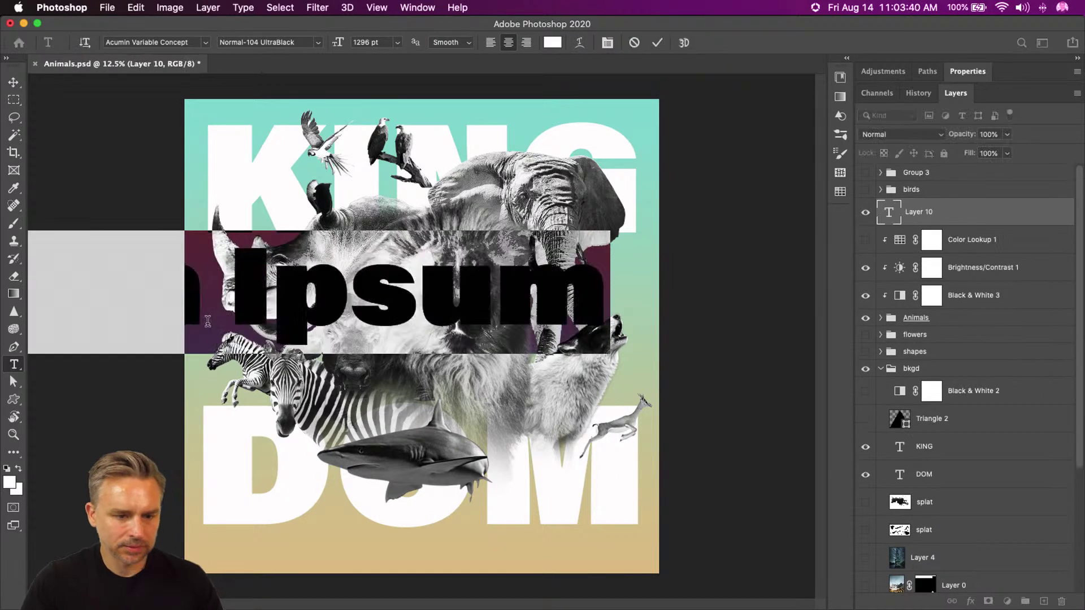
pyautogui.press('BackSpace')
pyautogui.write('ANIMAL')
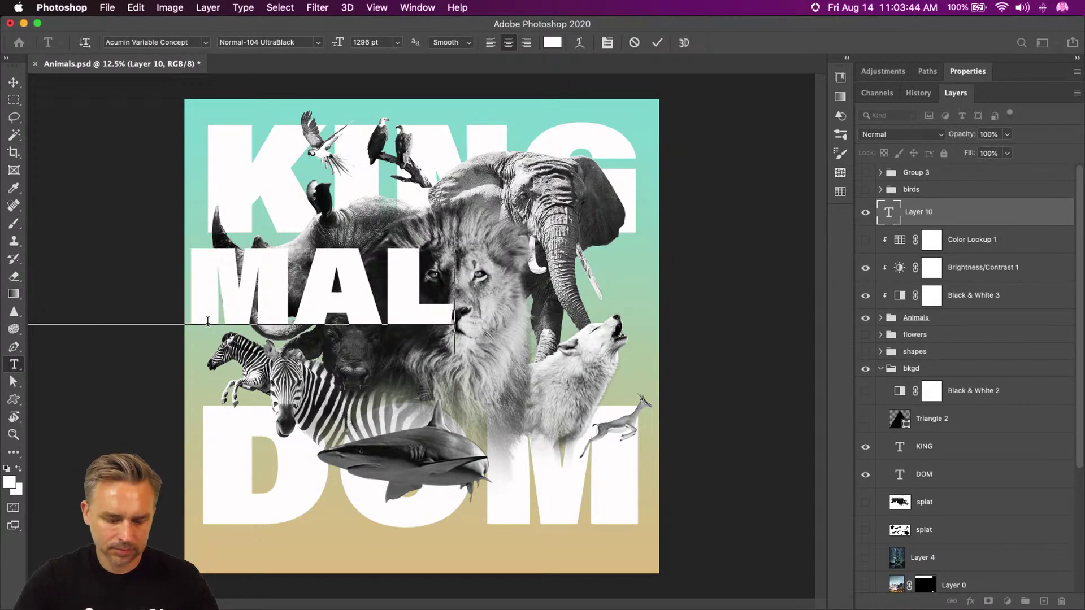
# Replace the new layer's text with Animal in mixed case and move it to the middle of the artwork, between KING and DOM.
pyautogui.press('super+a')
pyautogui.click(967, 72)
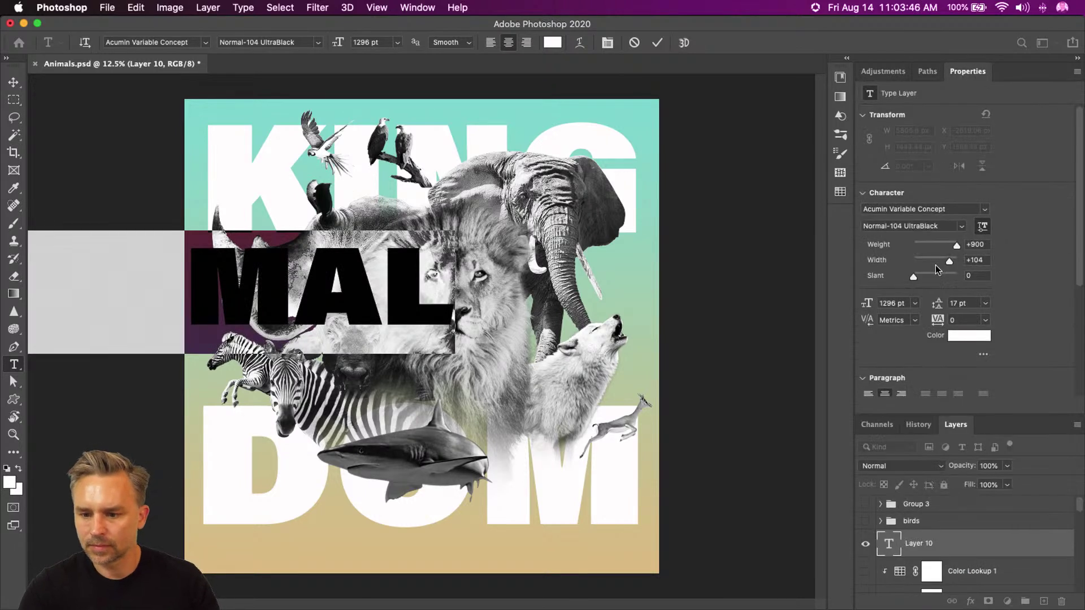
pyautogui.scroll(-3, 936, 263)
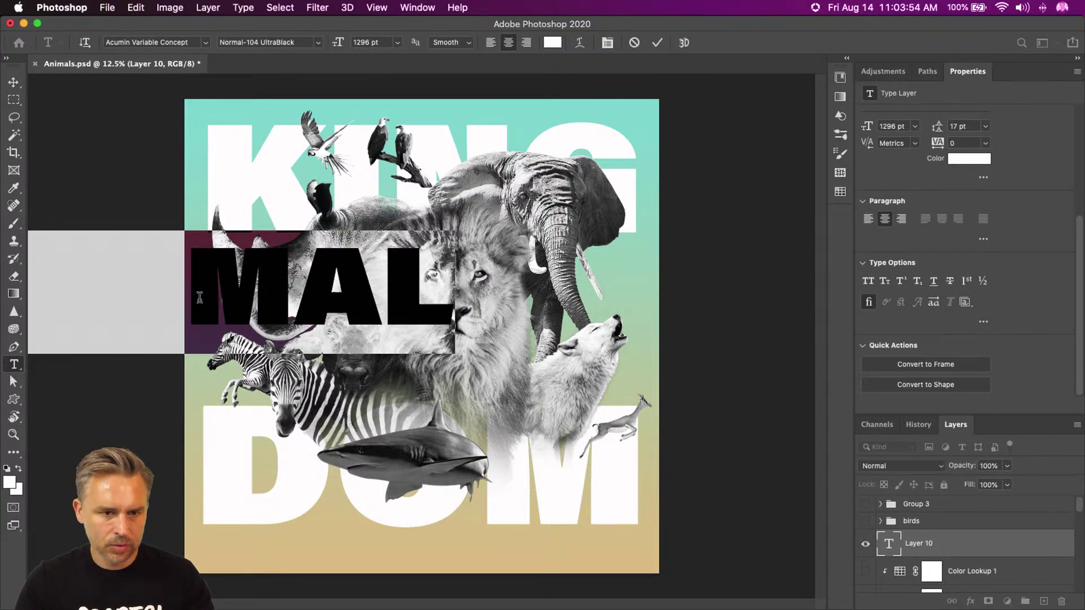
pyautogui.write('A')
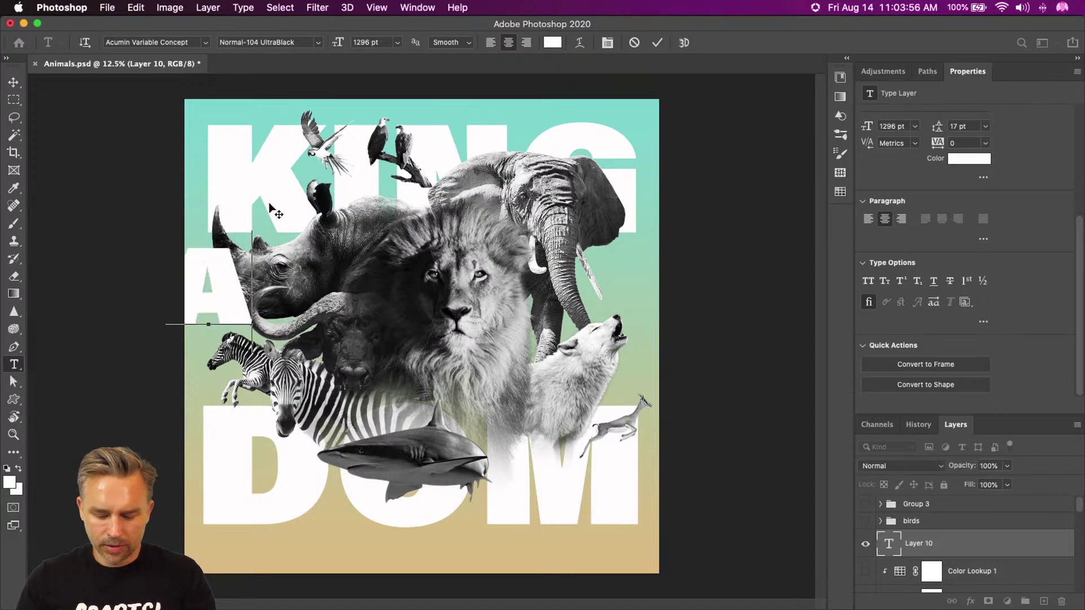
pyautogui.write('nimal')
pyautogui.click(13, 82)
pyautogui.moveTo(277, 282); pyautogui.dragTo(485, 295)
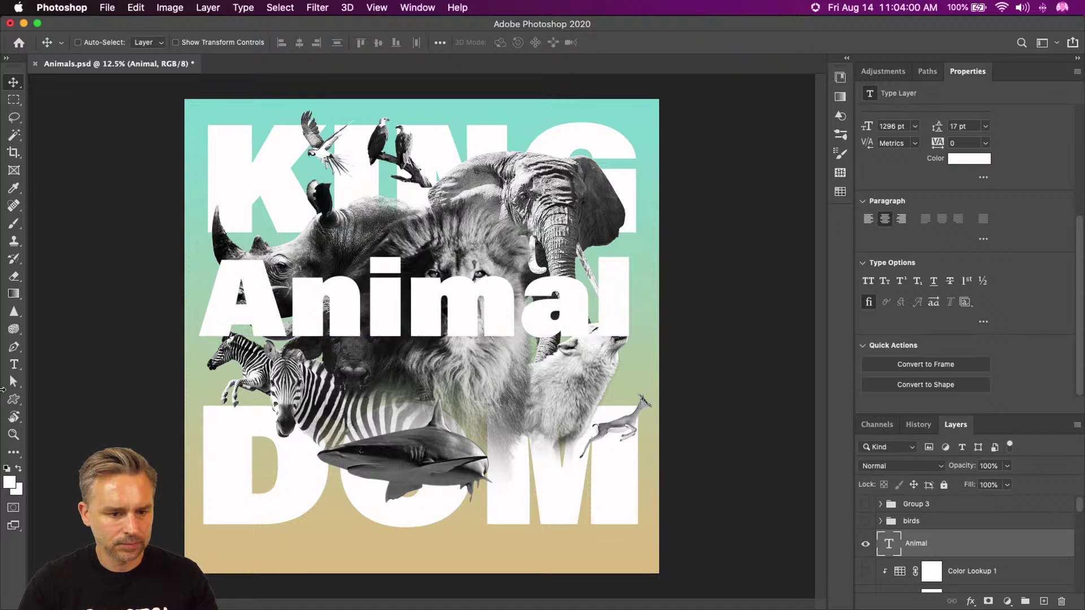
# Filter the font list to Script typefaces and set the Animal text in Zapfino.
pyautogui.click(14, 365)
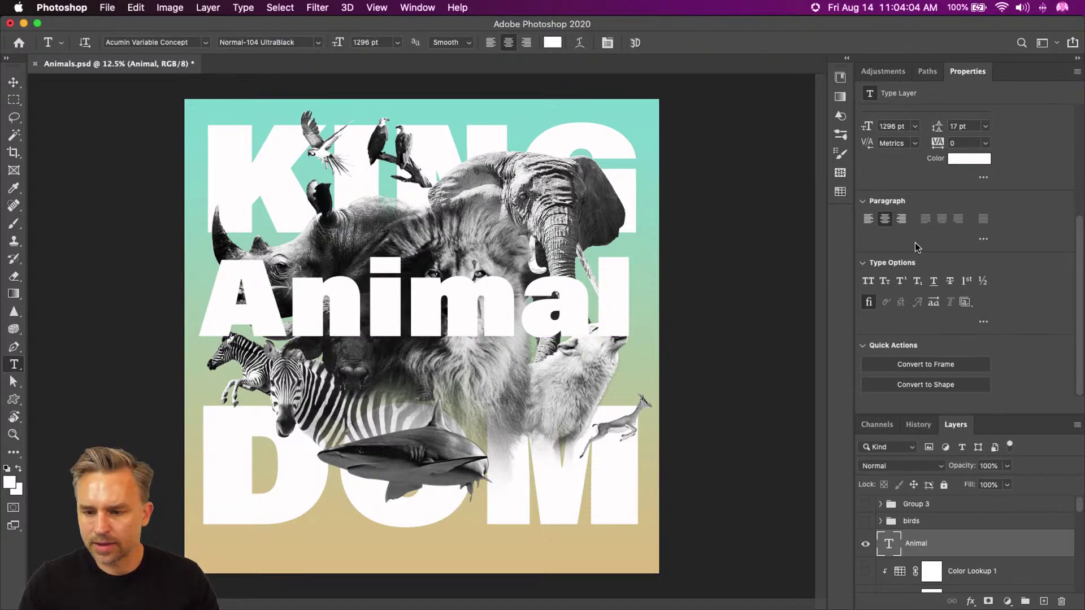
pyautogui.scroll(5, 905, 131)
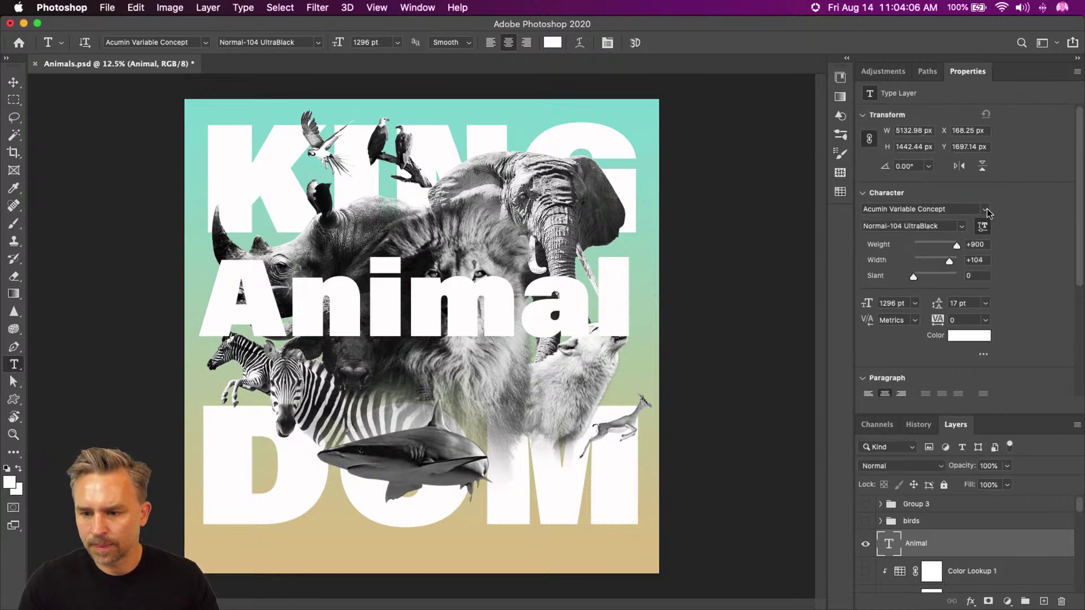
pyautogui.click(987, 210)
pyautogui.click(869, 228)
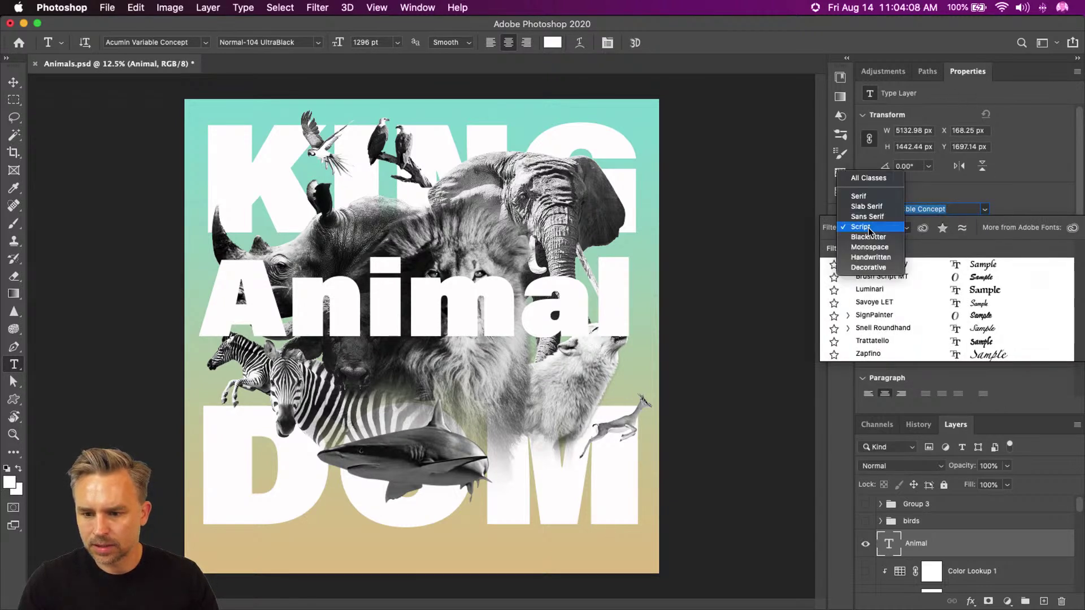
pyautogui.click(868, 228)
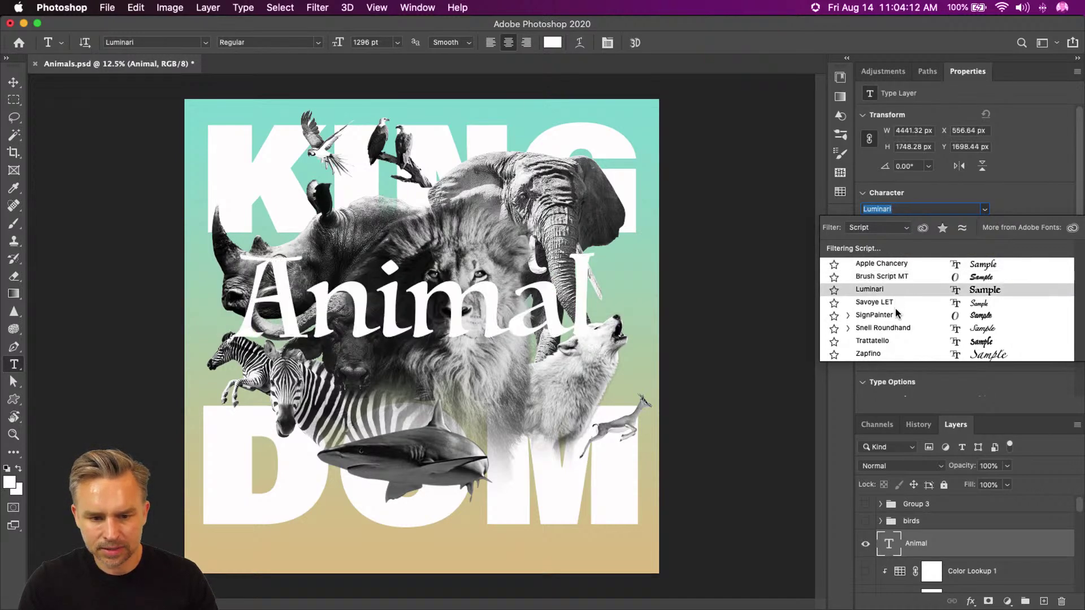
pyautogui.click(884, 355)
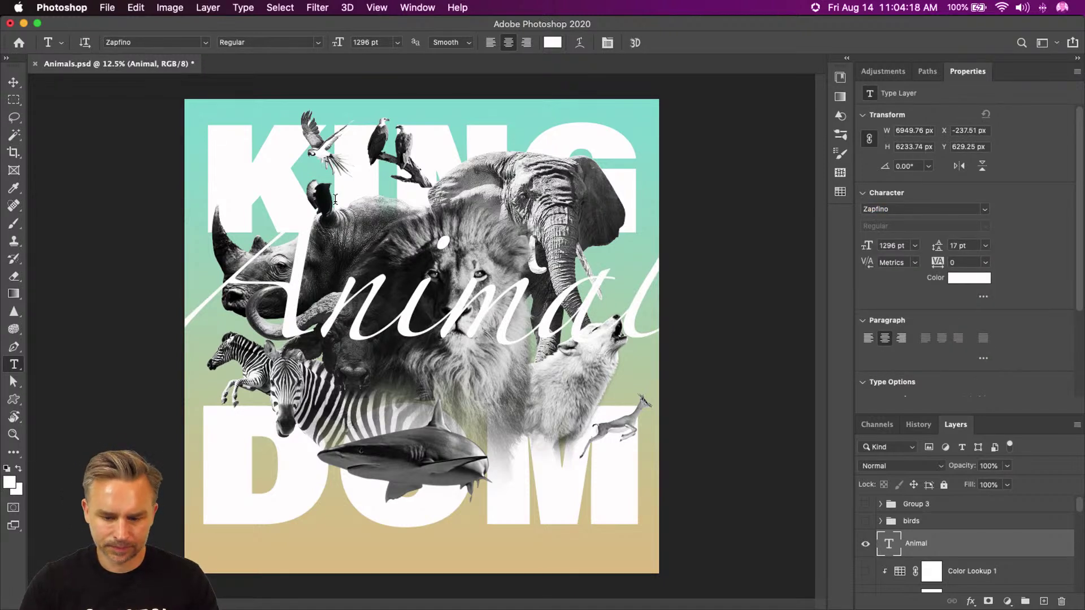
# Scale the Animal text to about 70.68% and centre it across the lion between KING and DOM.
pyautogui.press('super+t')
pyautogui.moveTo(749, 151); pyautogui.dragTo(580, 307)
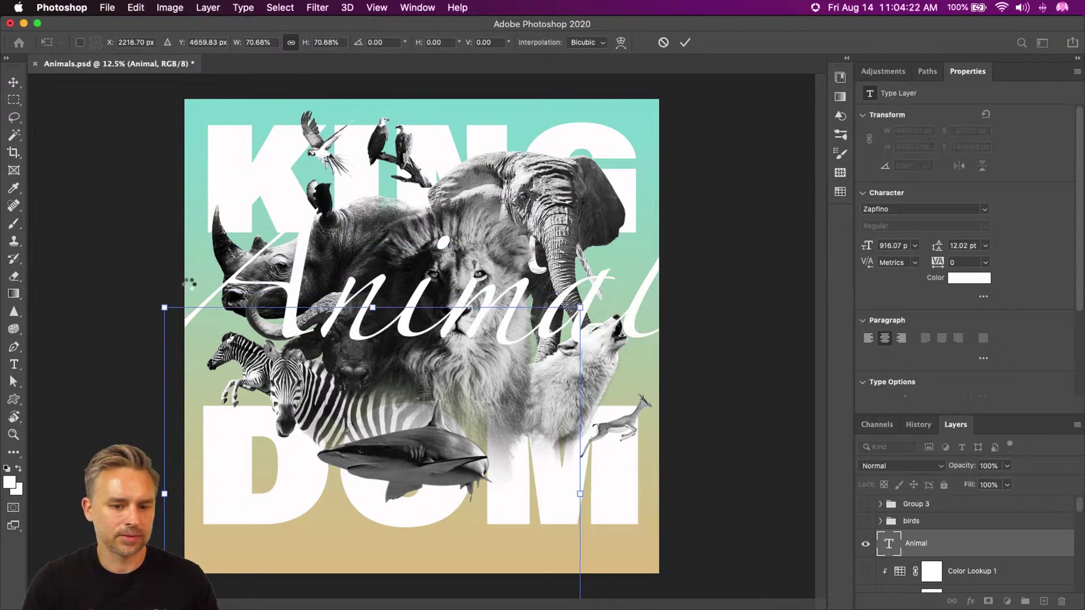
pyautogui.press('Return')
pyautogui.click(13, 82)
pyautogui.moveTo(333, 441); pyautogui.dragTo(383, 364)
pyautogui.press('super+plus')
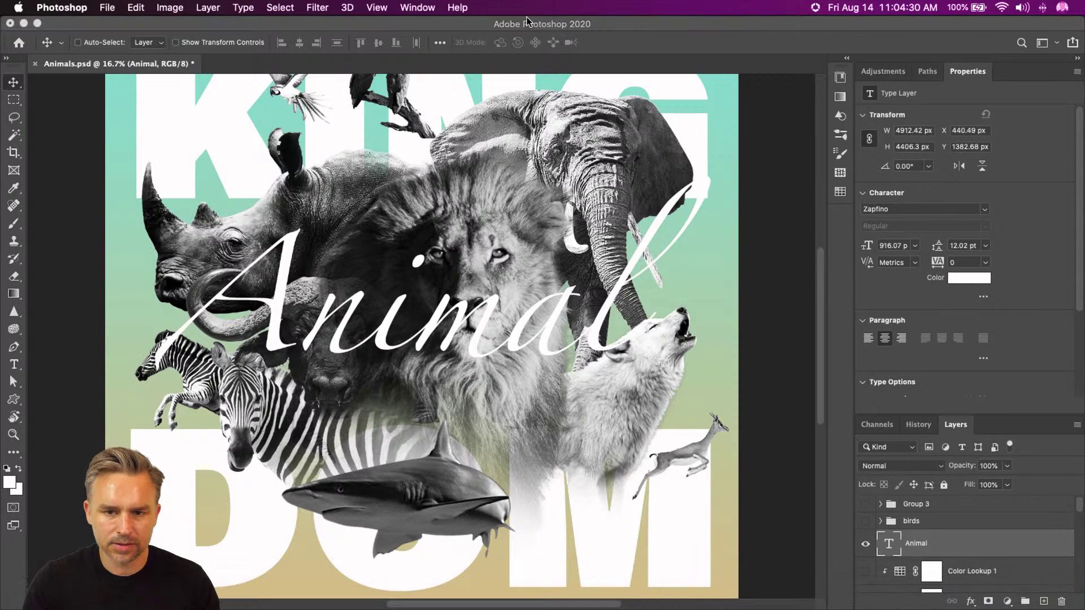
# Switch to Chrome and open fontsinuse.com.
pyautogui.press('super+Tab')
pyautogui.click(667, 35)
pyautogui.click(648, 56)
pyautogui.write('fo')
pyautogui.press('Return')
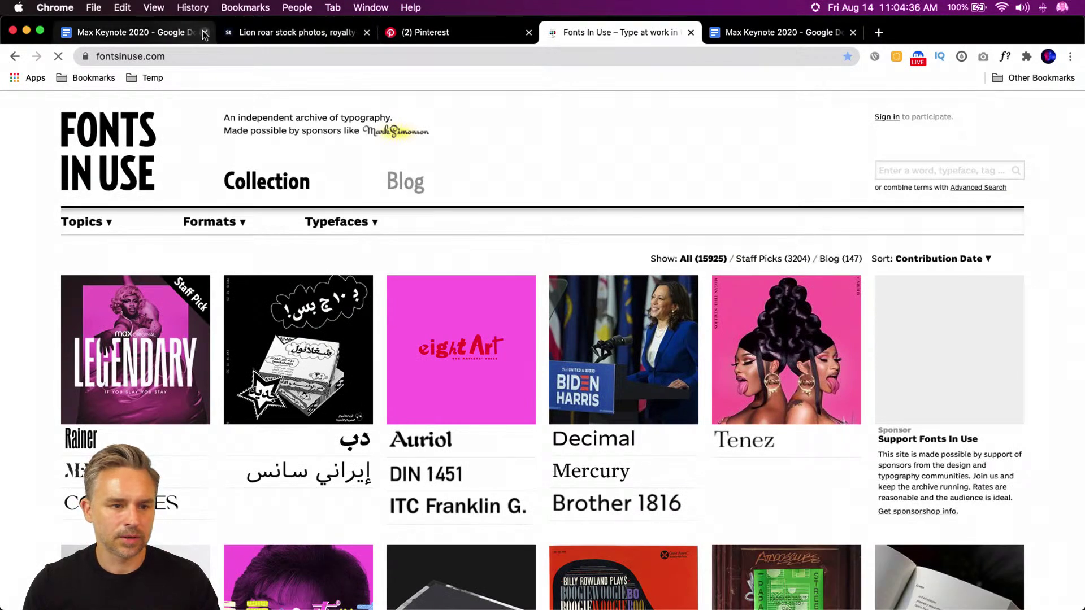
# Close the two Max Keynote 2020 document tabs and load the Adobe Fonts search page in the Fonts In Use tab.
pyautogui.click(205, 32)
pyautogui.click(690, 32)
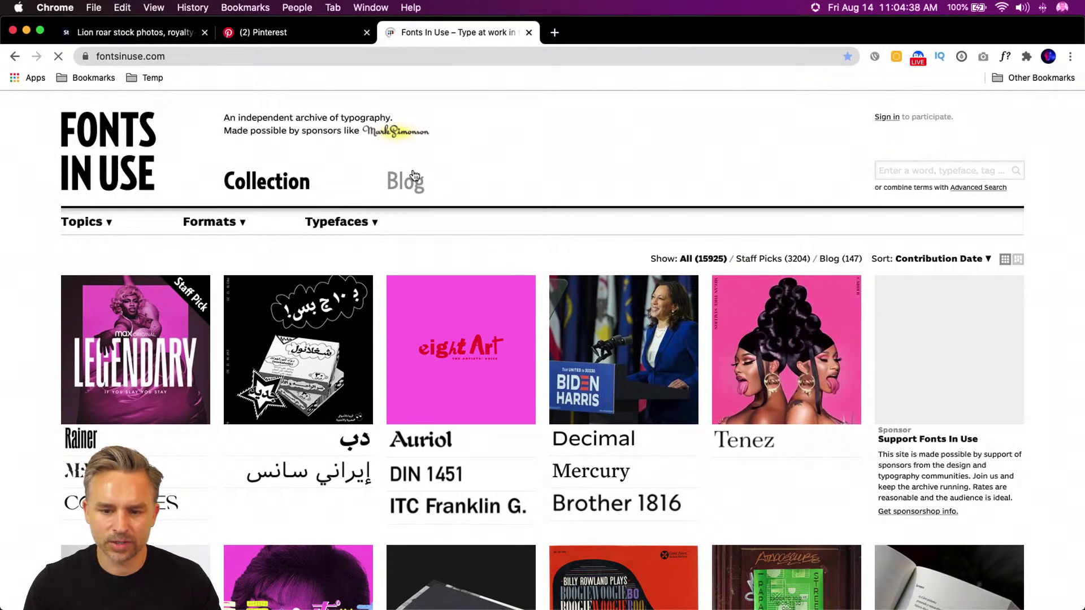
pyautogui.click(245, 63)
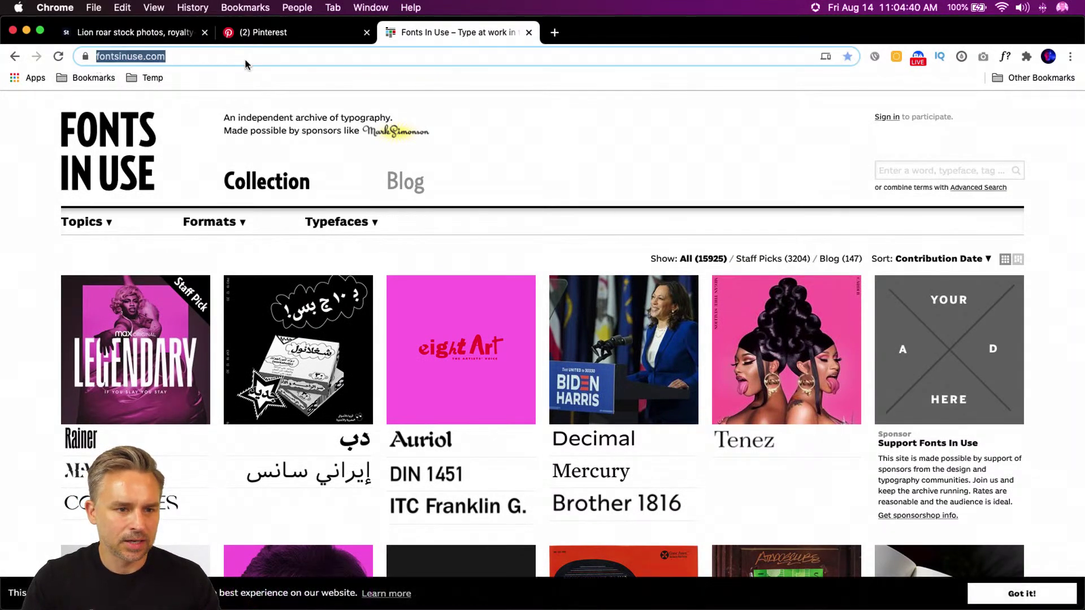
pyautogui.write('font')
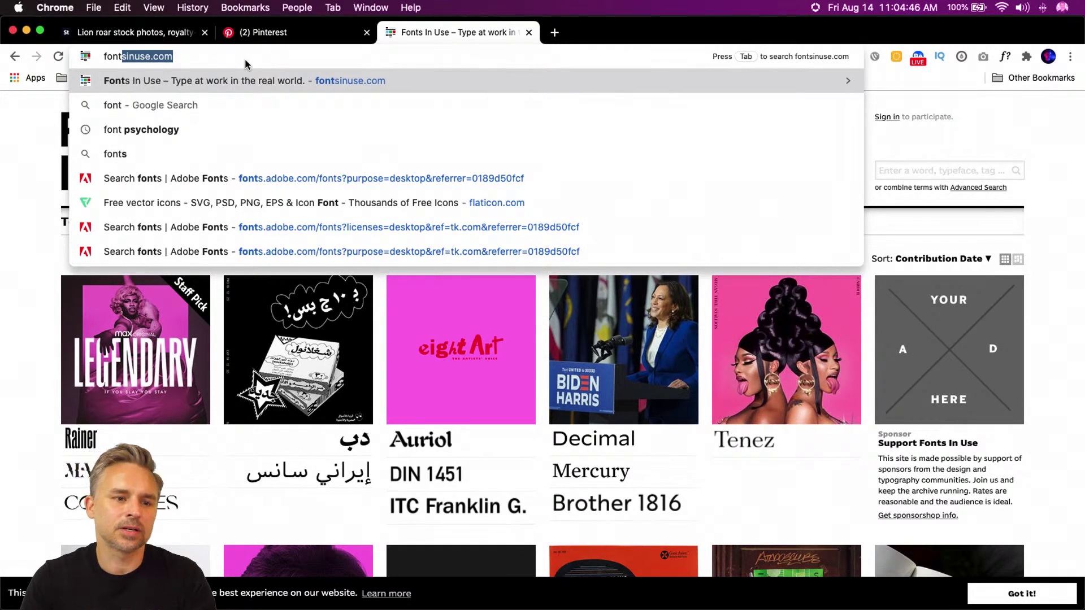
pyautogui.write('s')
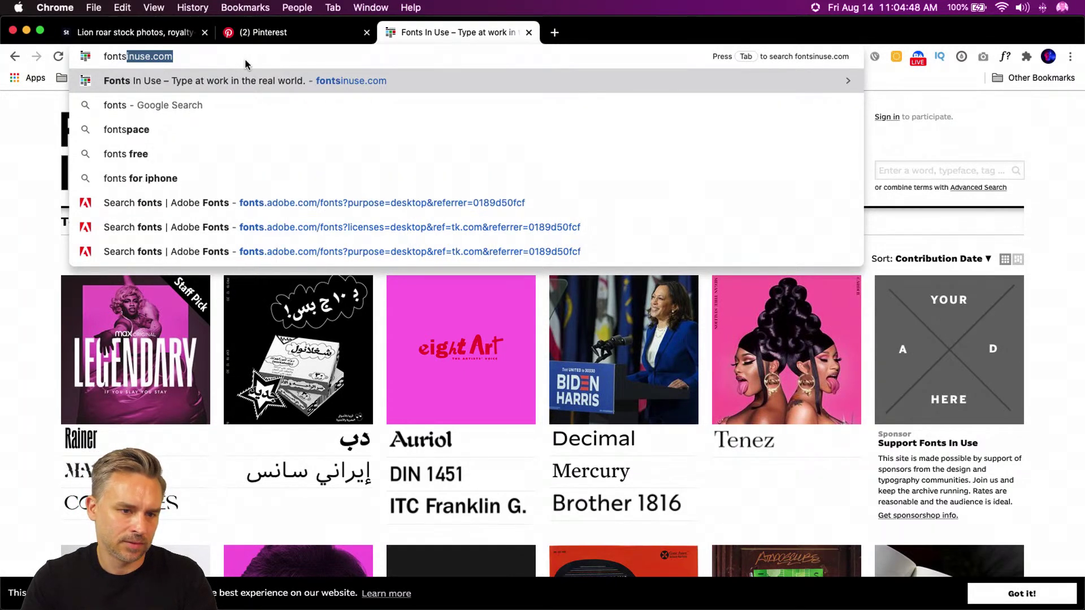
pyautogui.click(277, 204)
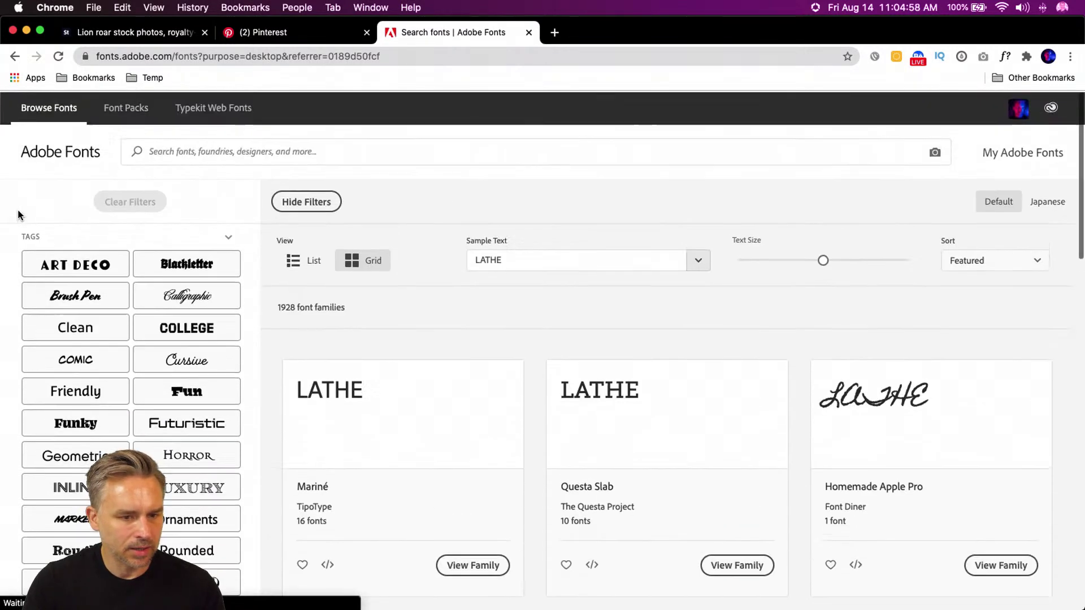
# Filter the fonts by the Calligraphic tag, dismiss the feedback dialog, and set the sample text to Animal.
pyautogui.scroll(-1, 100, 222)
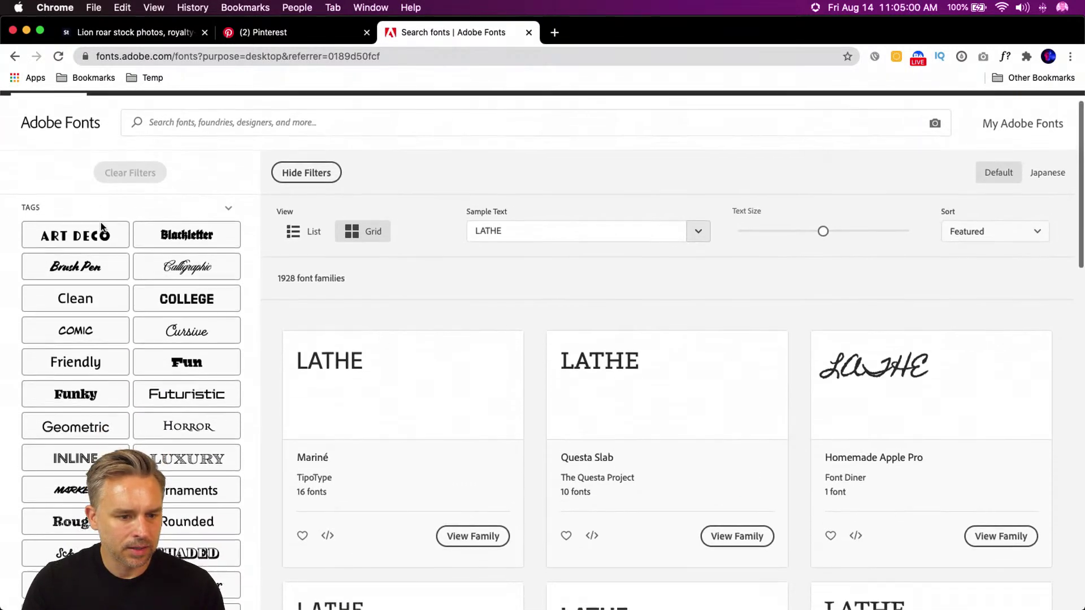
pyautogui.click(173, 256)
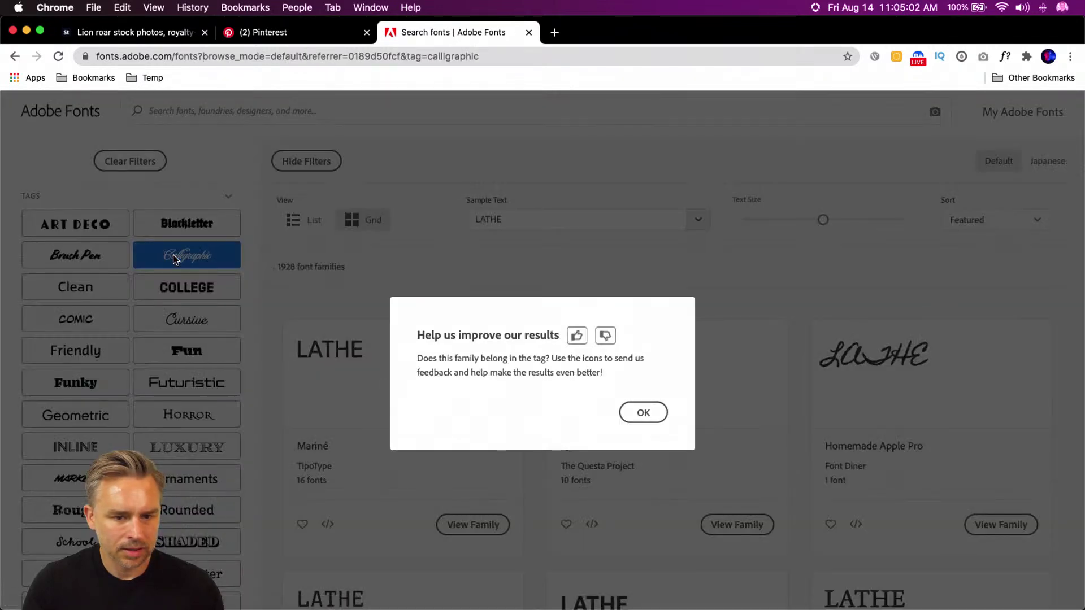
pyautogui.click(647, 415)
pyautogui.click(512, 223)
pyautogui.write('Animal')
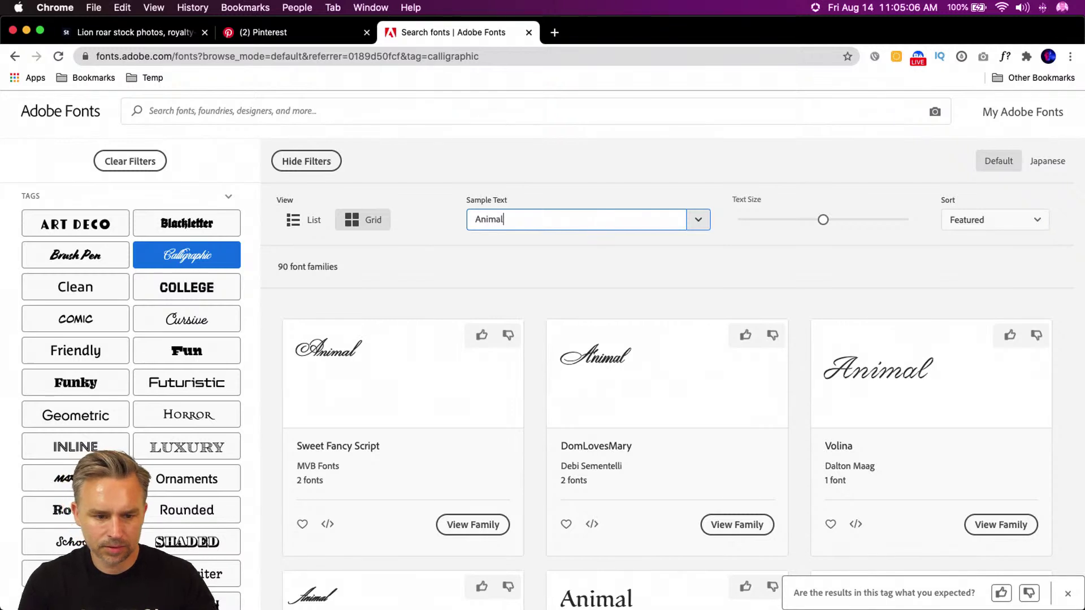
pyautogui.scroll(-2, 443, 283)
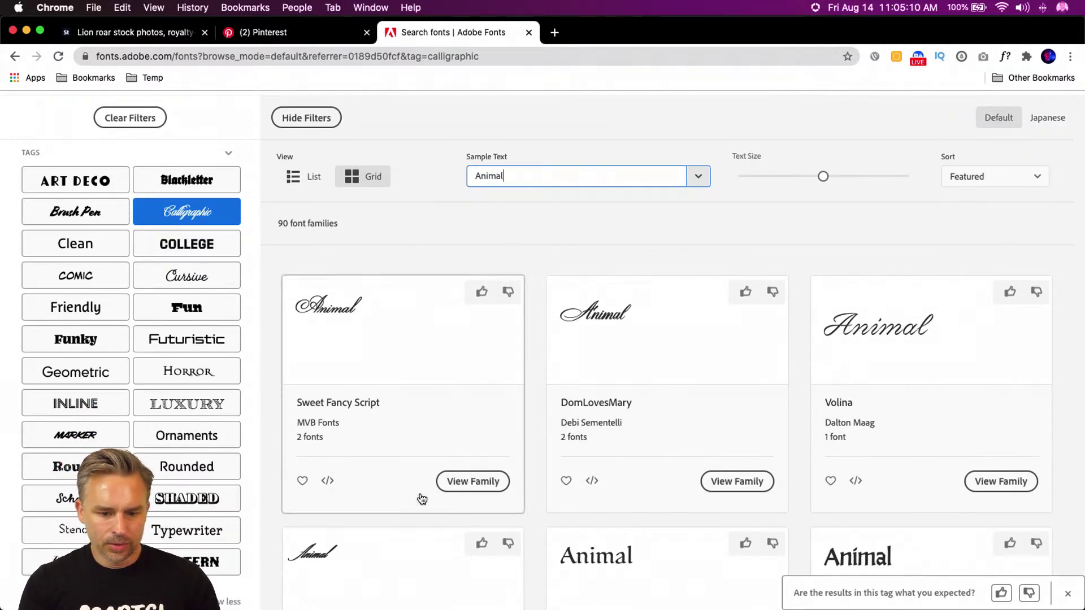
# Activate the Sweet Fancy Script family, dismiss the activation notice, and return to the calligraphic font results.
pyautogui.click(454, 484)
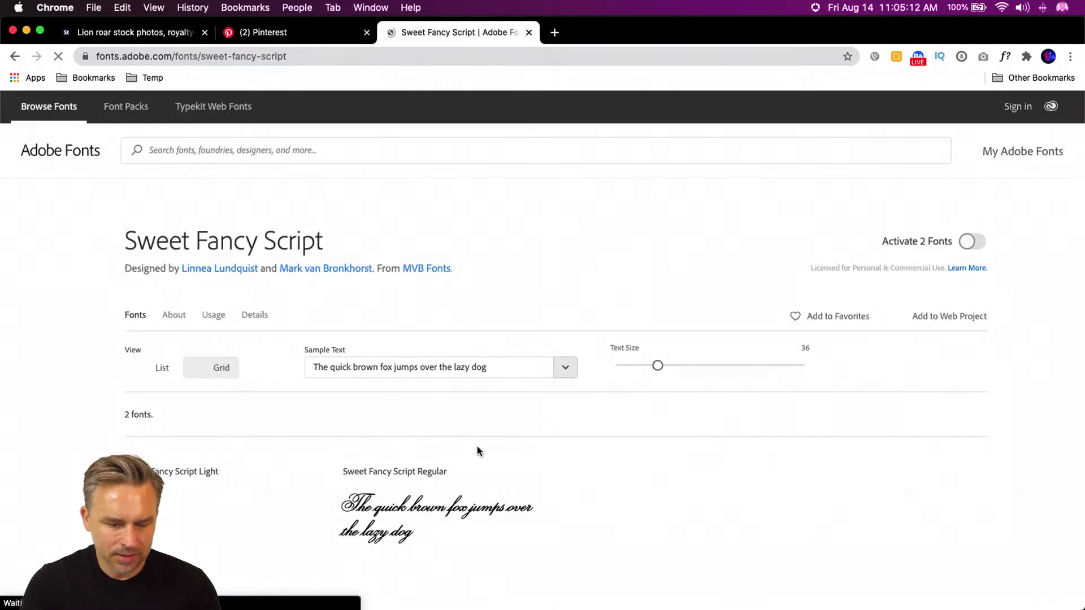
pyautogui.click(970, 243)
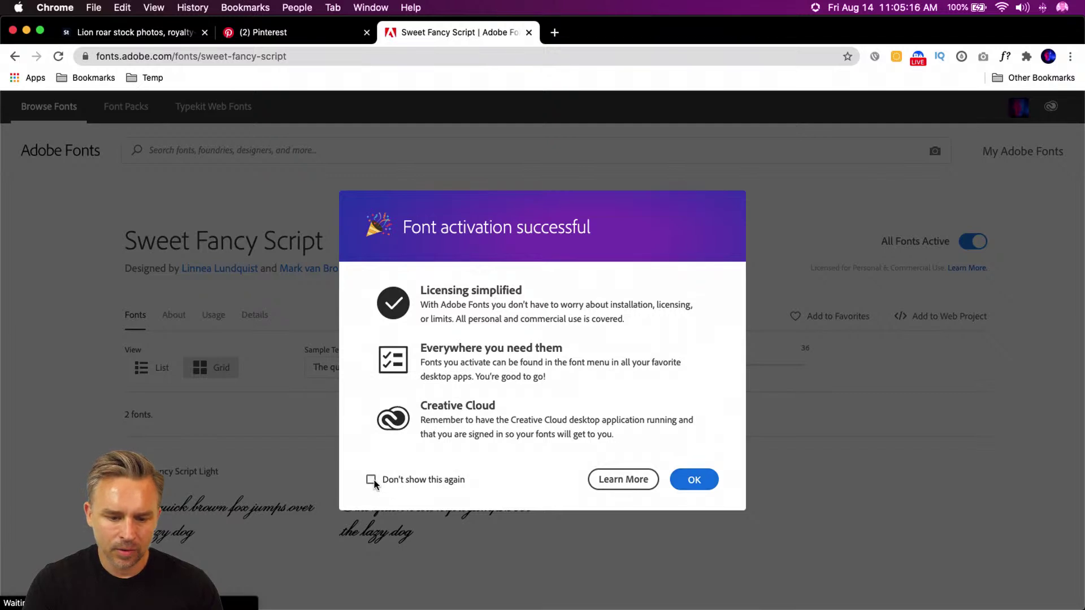
pyautogui.click(689, 480)
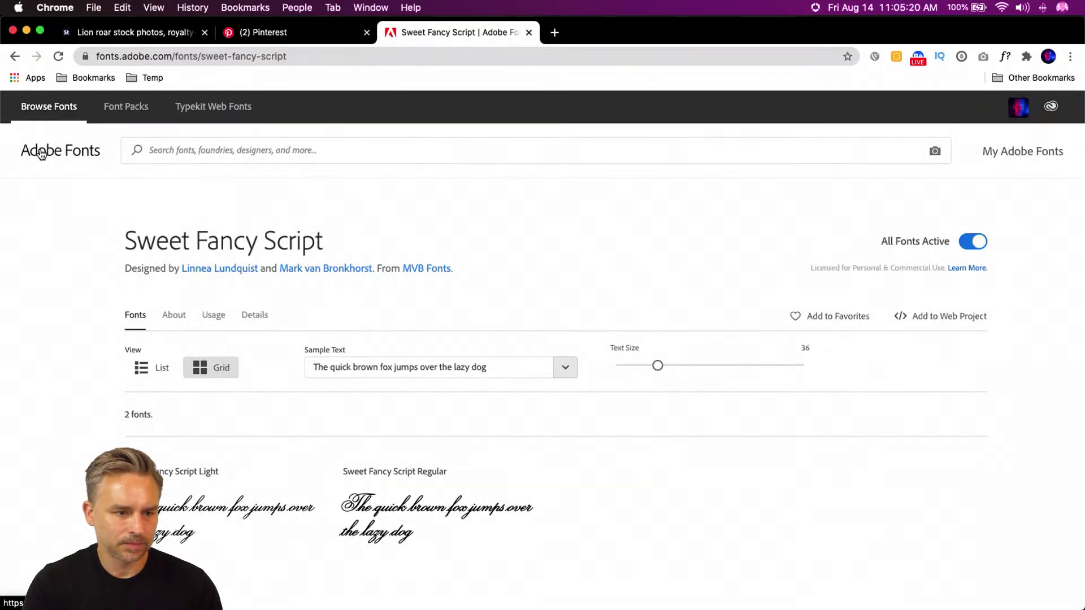
pyautogui.click(15, 56)
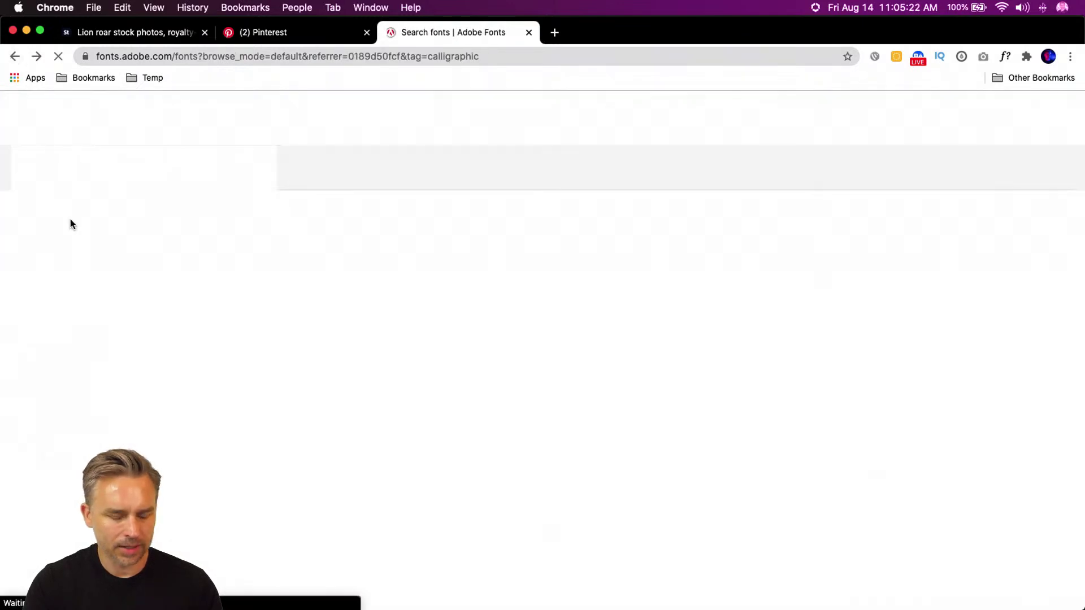
# Narrow the calligraphic font results to the Script classification.
pyautogui.scroll(-3, 267, 296)
pyautogui.scroll(-10, 267, 296)
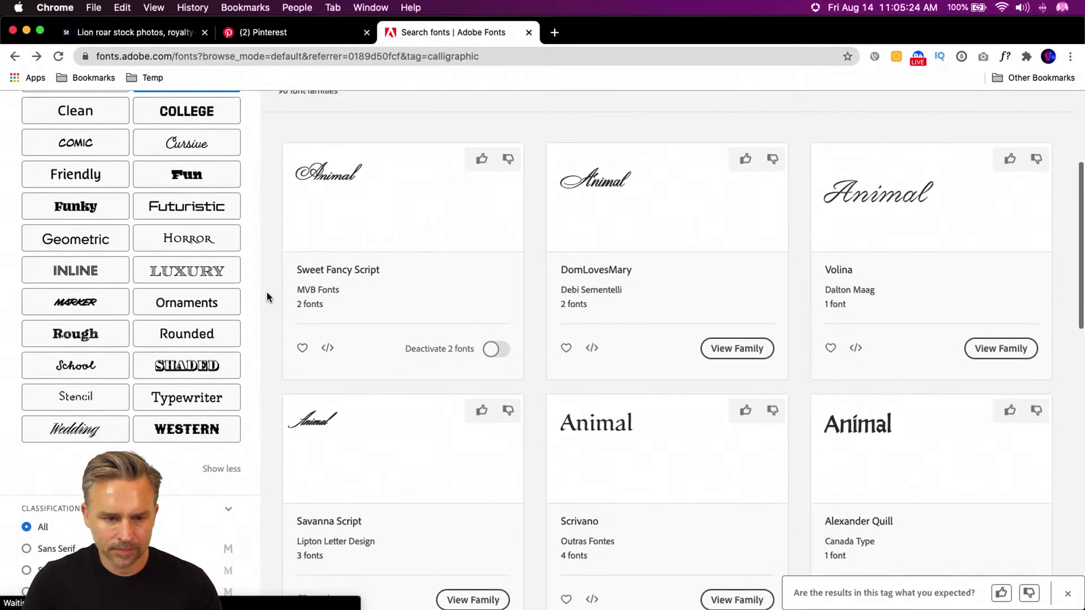
pyautogui.scroll(-8, 267, 297)
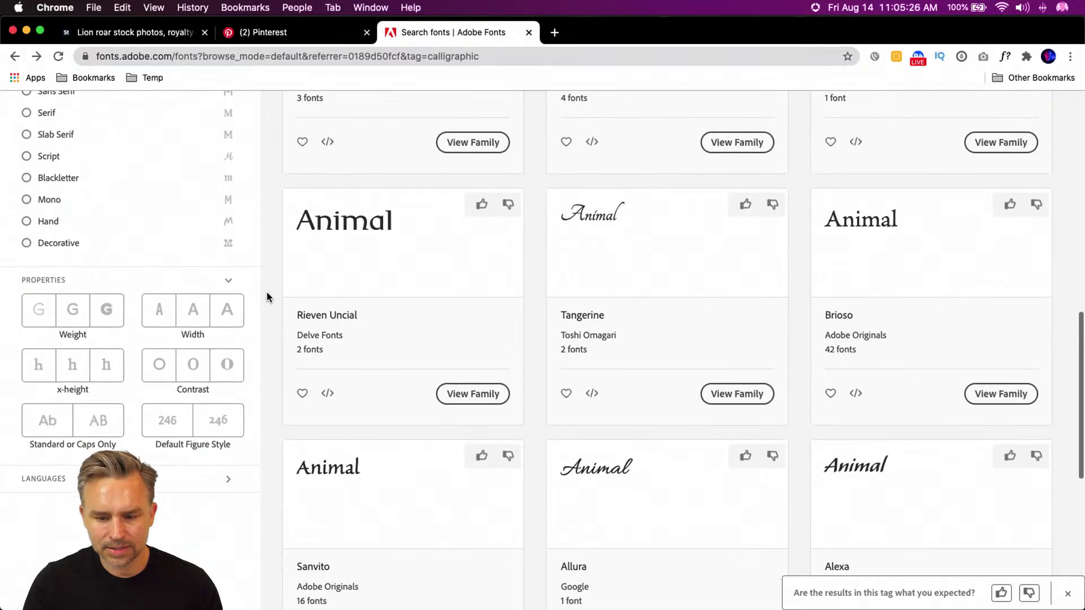
pyautogui.scroll(10, 267, 296)
pyautogui.scroll(10, 266, 297)
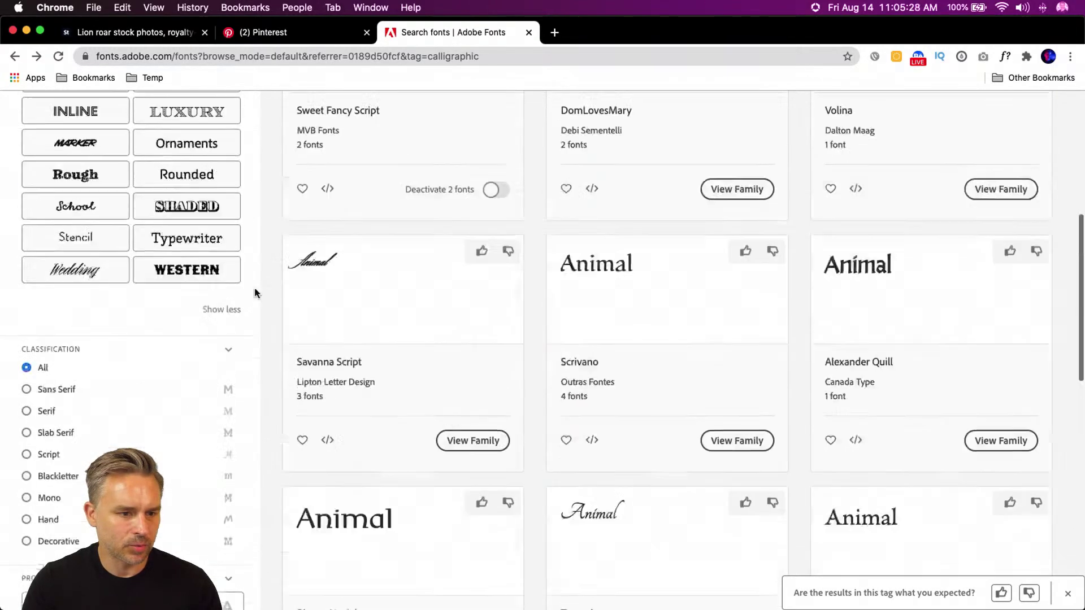
pyautogui.scroll(-10, 150, 296)
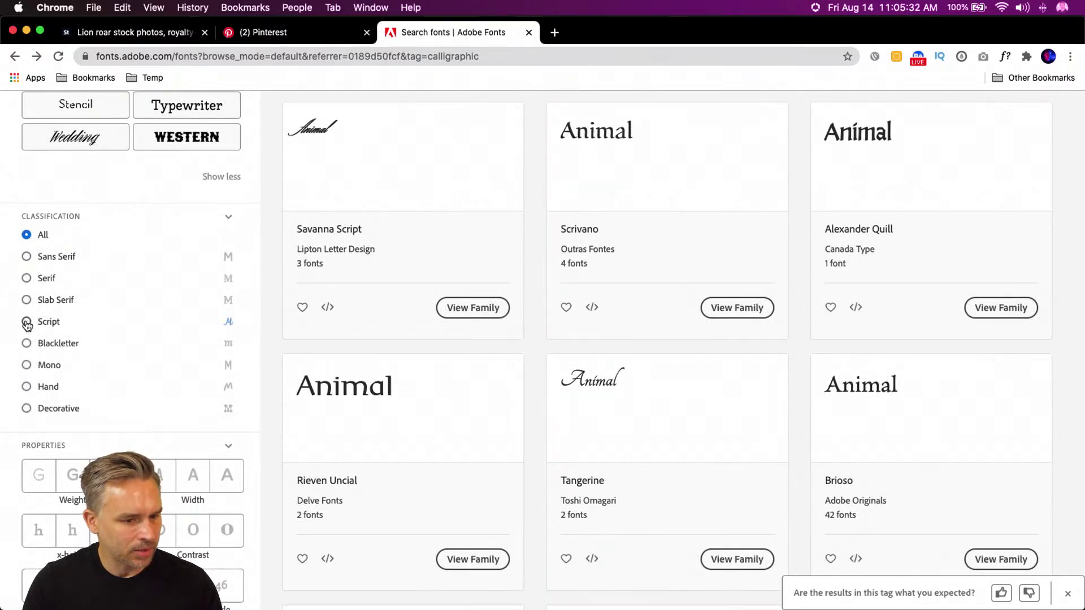
pyautogui.click(26, 322)
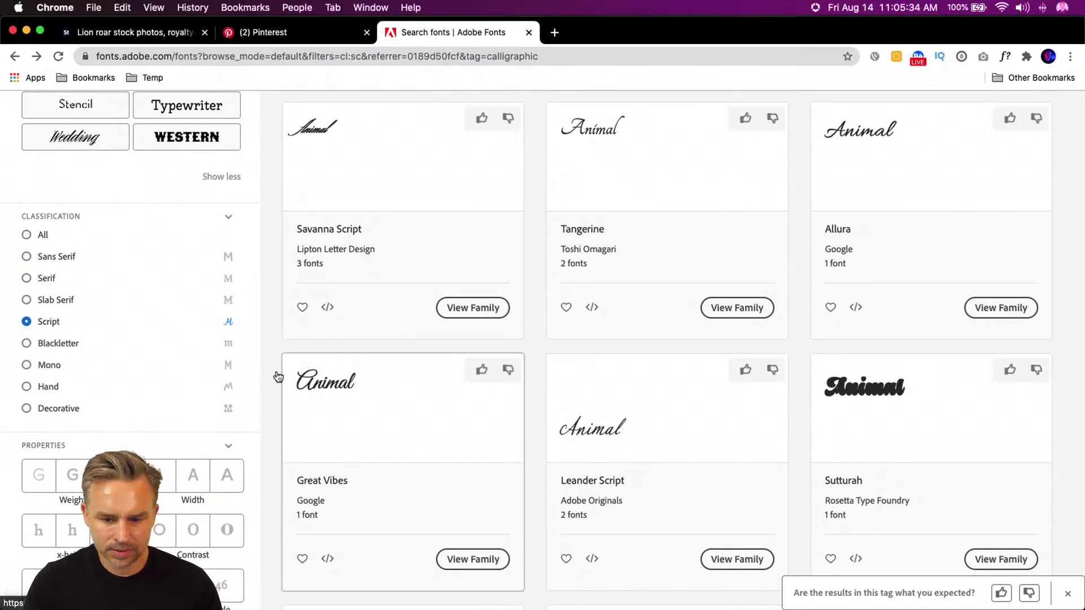
# Open the Mayence family from the script results and activate its font.
pyautogui.scroll(-6, 265, 370)
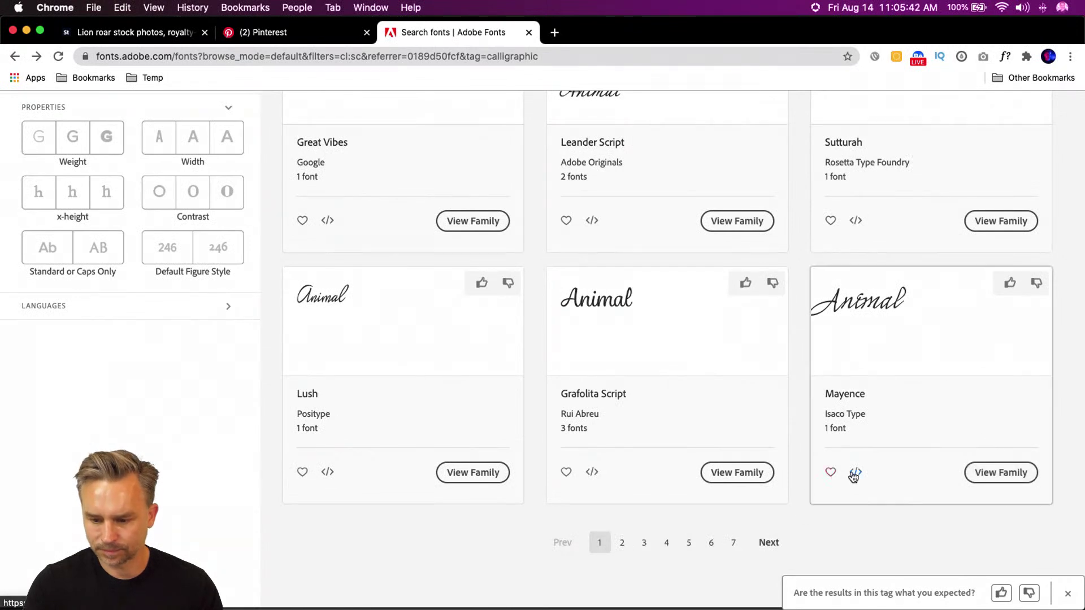
pyautogui.click(999, 473)
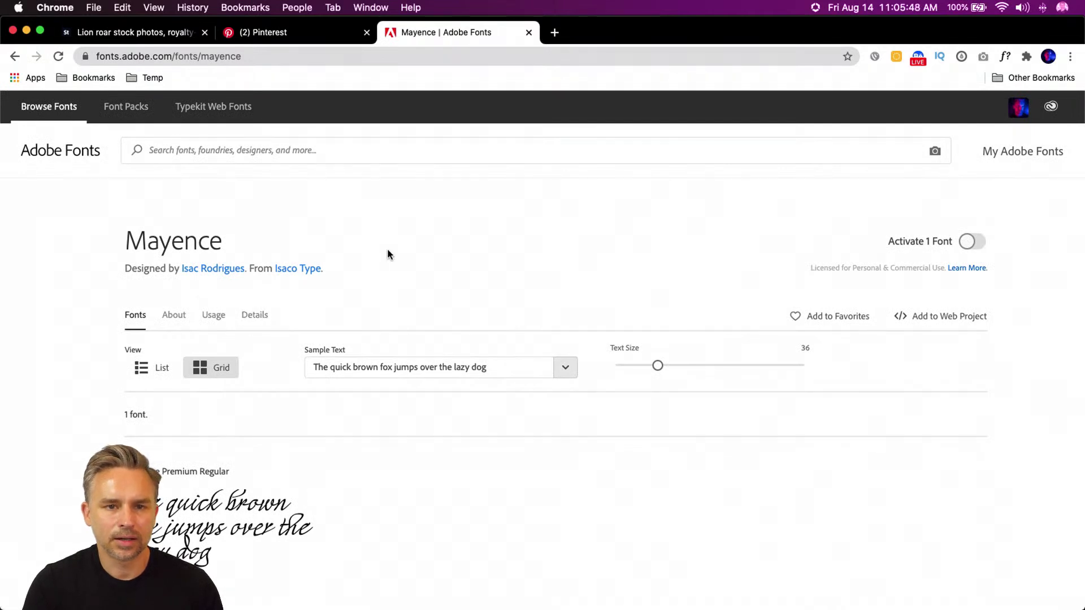
pyautogui.click(968, 242)
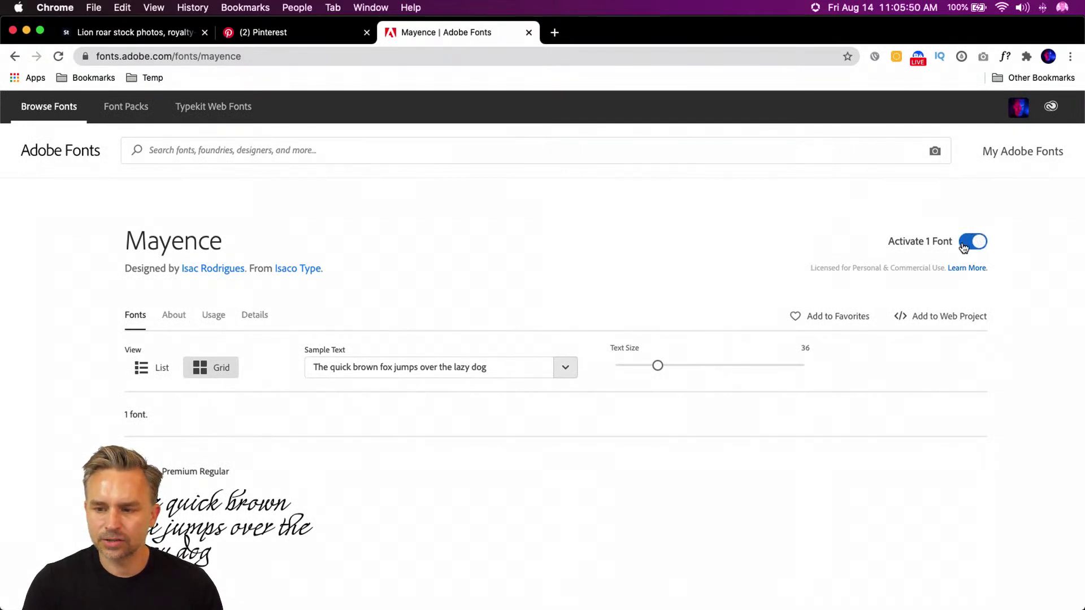
# Switch to Photoshop to view the whole poster with its Animal title, and return to Chrome.
pyautogui.moveTo(436, 593)
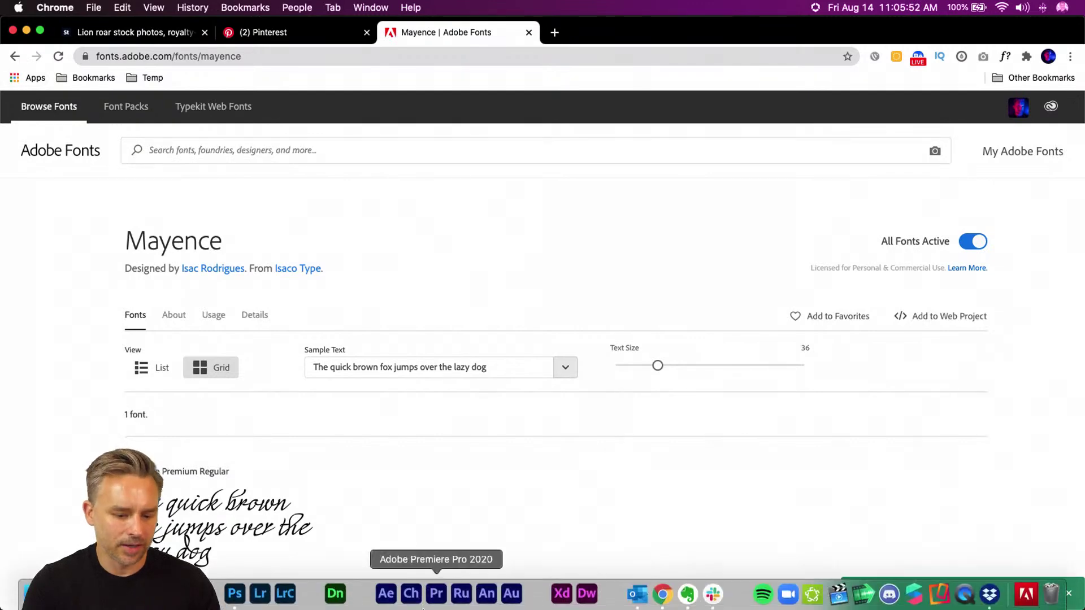
pyautogui.click(235, 593)
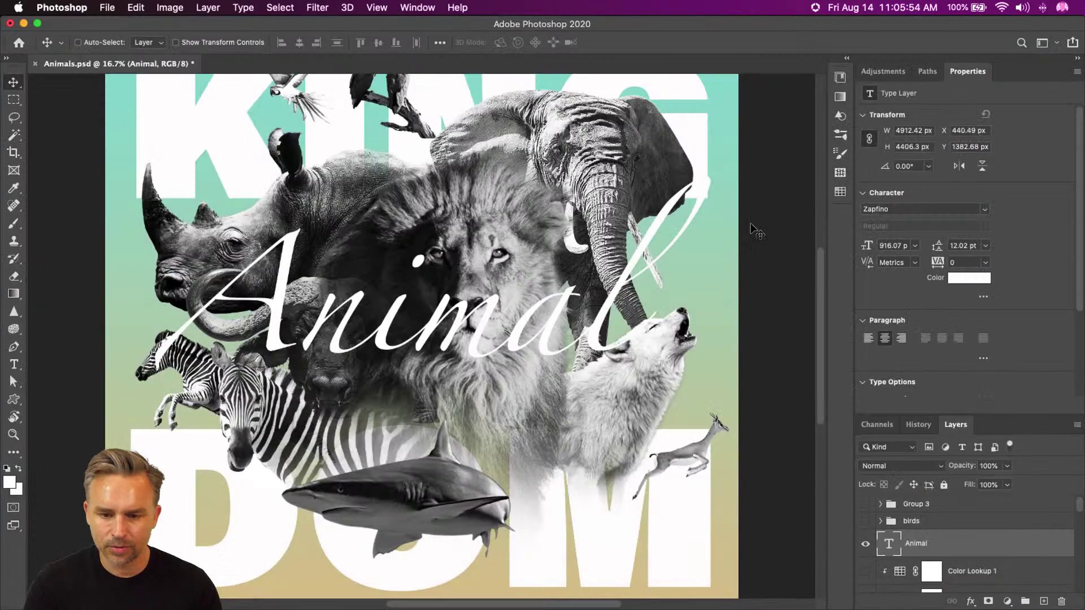
pyautogui.press('super+minus')
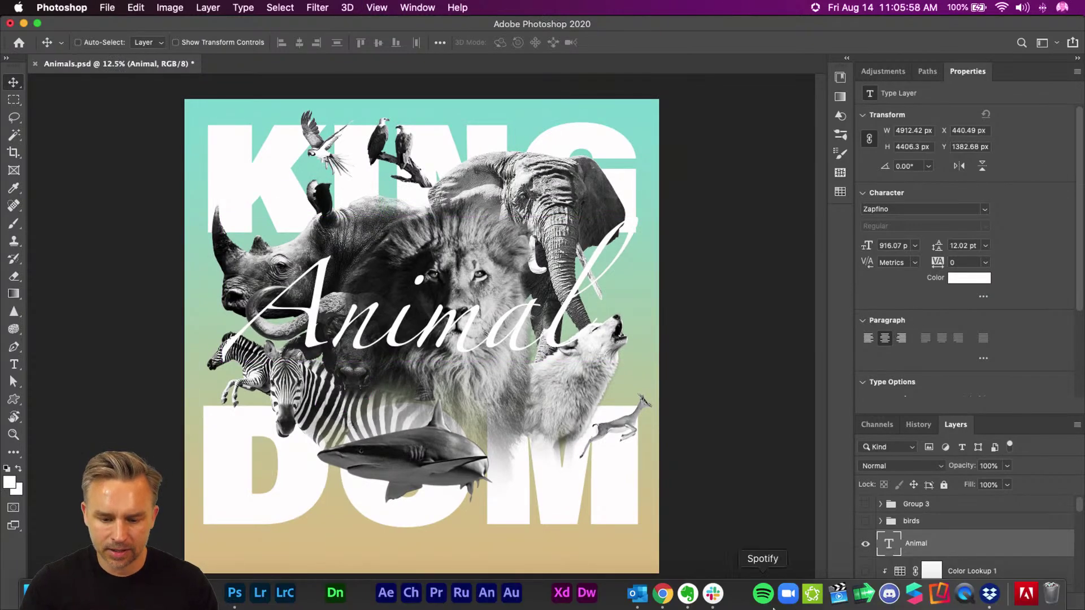
pyautogui.click(663, 600)
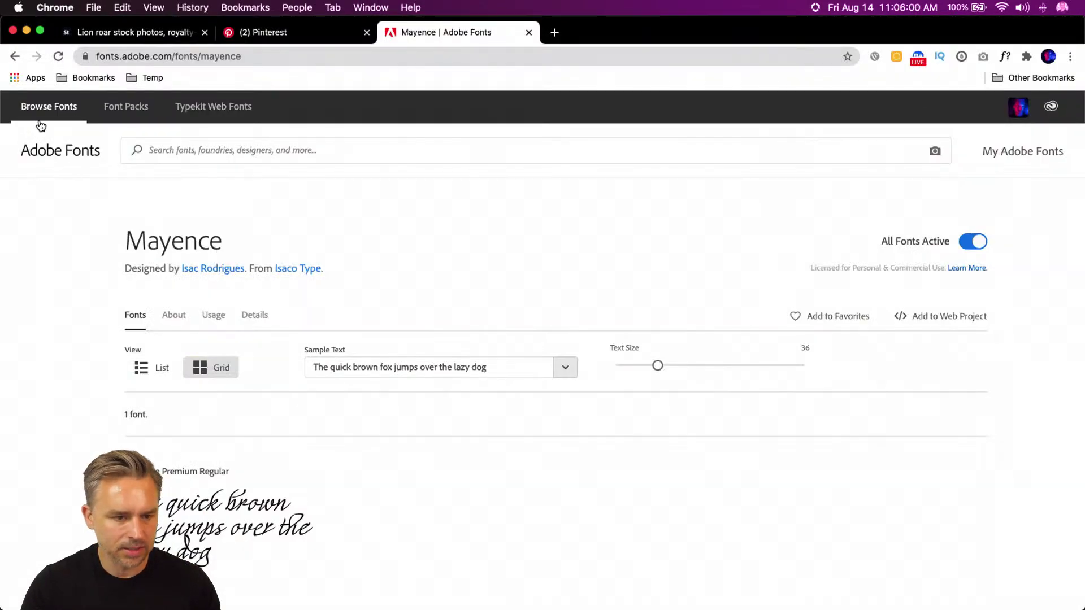
# Go to page 2 of the calligraphic script results and activate the Adorn Smooth family.
pyautogui.click(12, 57)
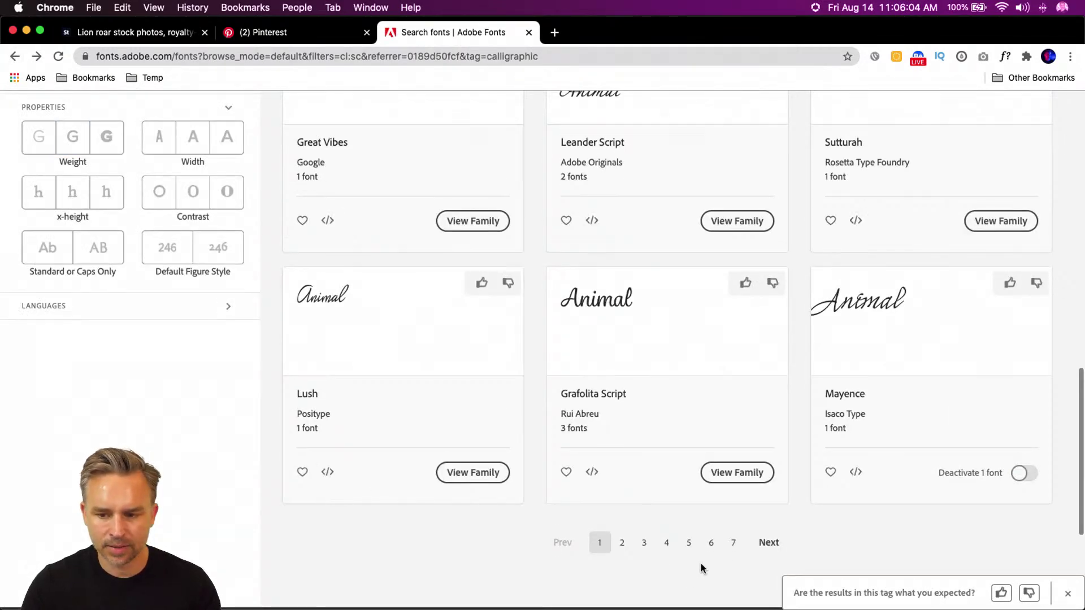
pyautogui.click(767, 543)
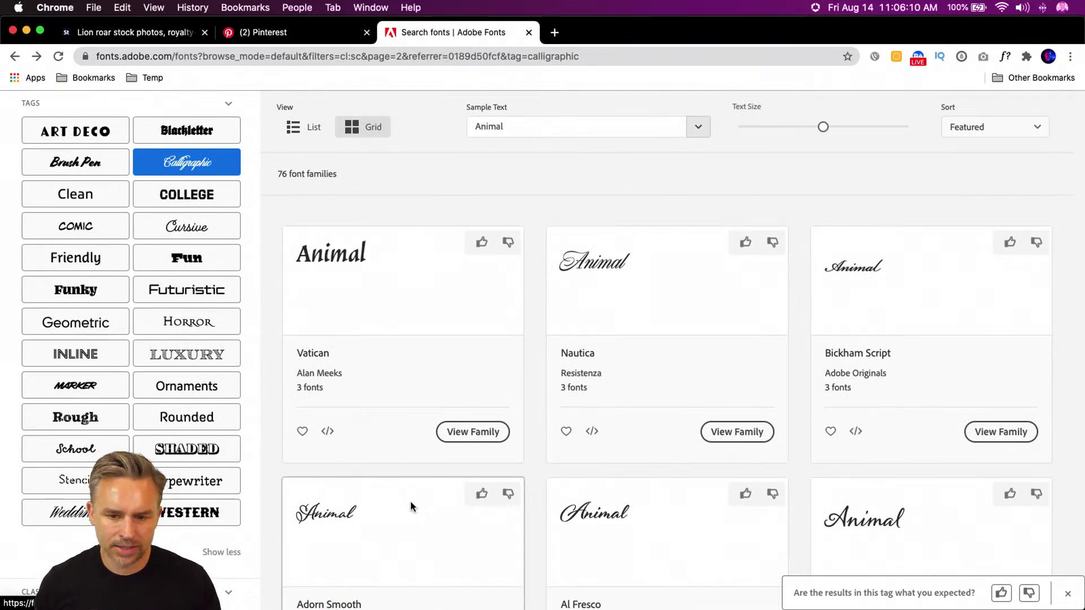
pyautogui.scroll(-3, 266, 510)
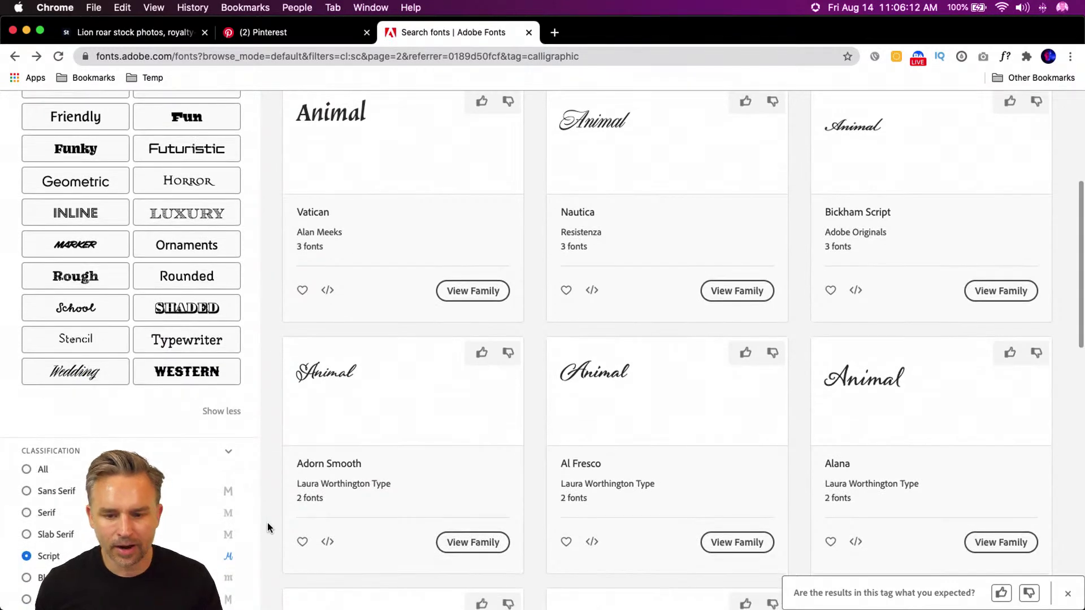
pyautogui.scroll(-2, 271, 523)
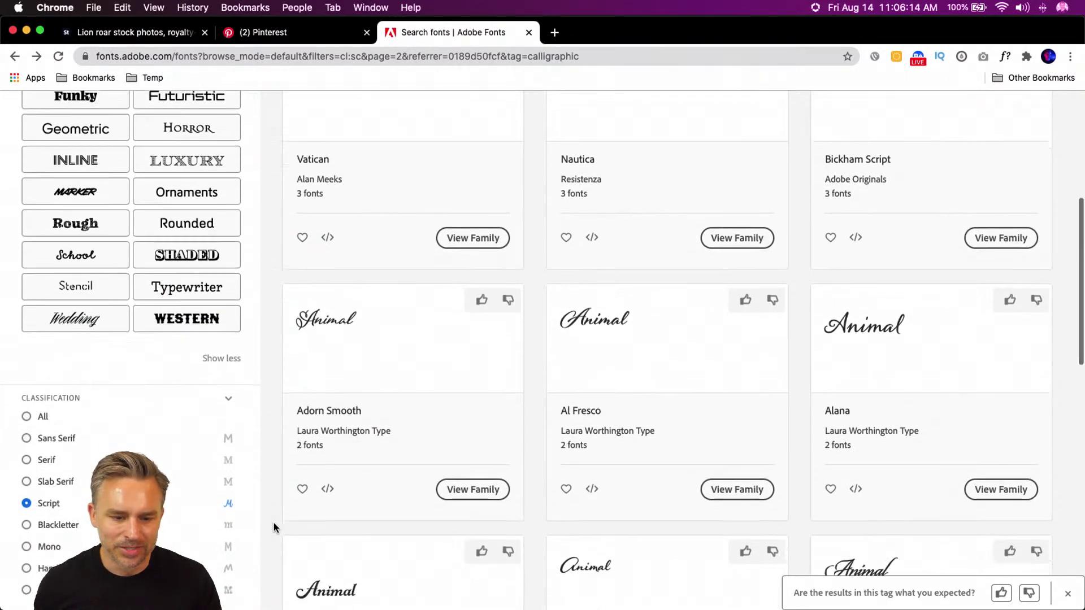
pyautogui.click(464, 447)
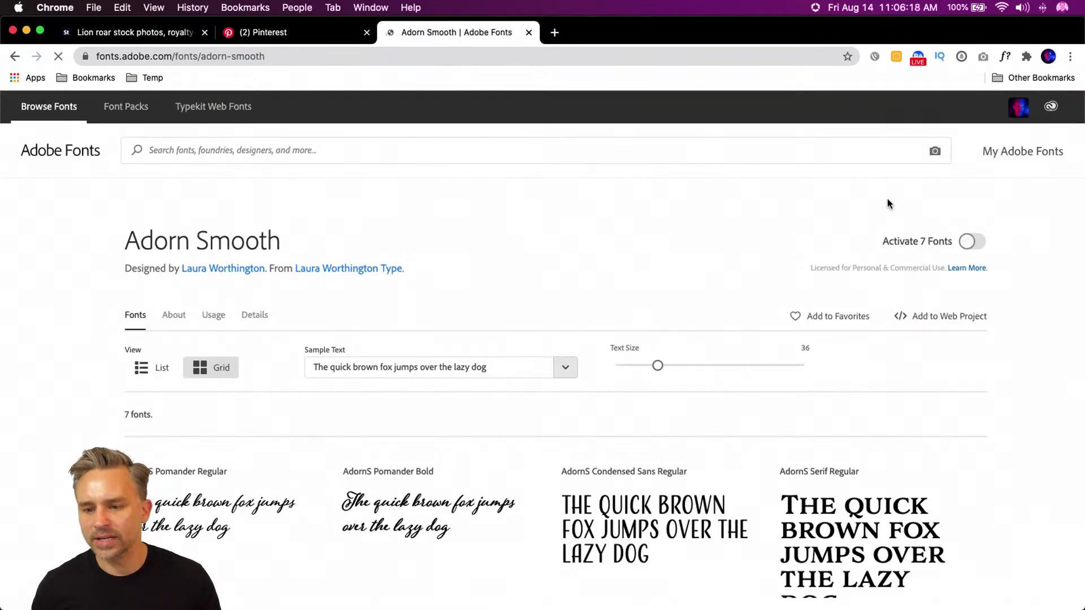
pyautogui.click(973, 242)
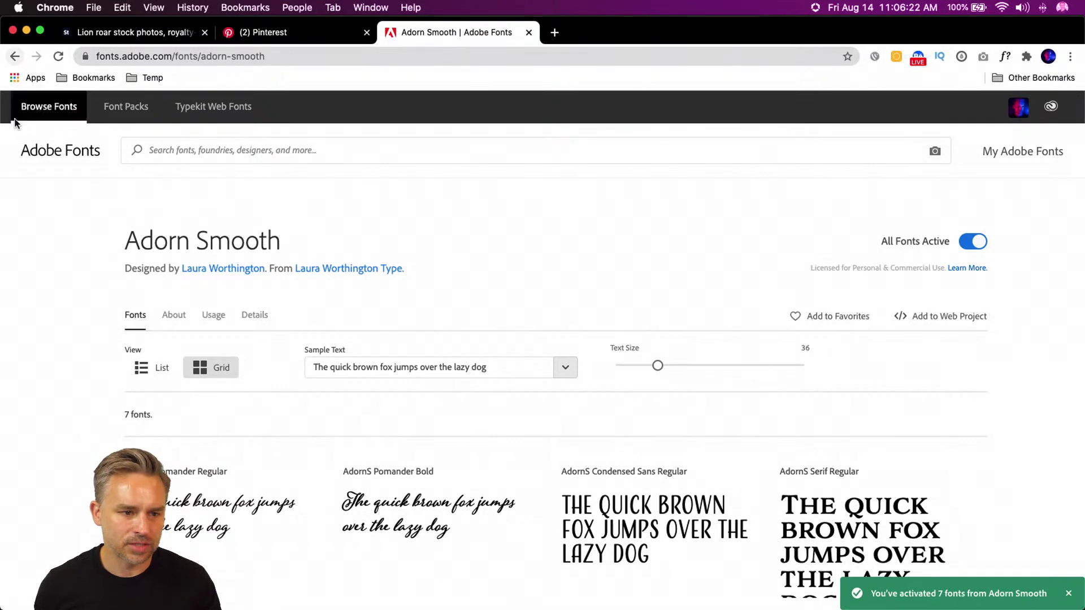
# Return to the font results, review the remaining page 2 scripts, and go to page 3.
pyautogui.click(6, 56)
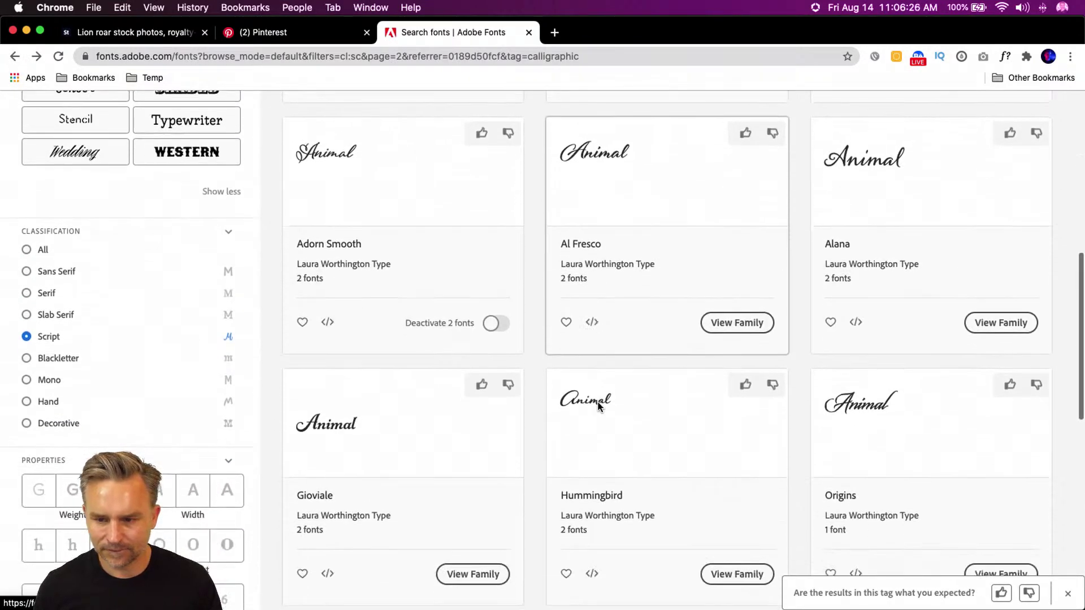
pyautogui.scroll(-5, 598, 402)
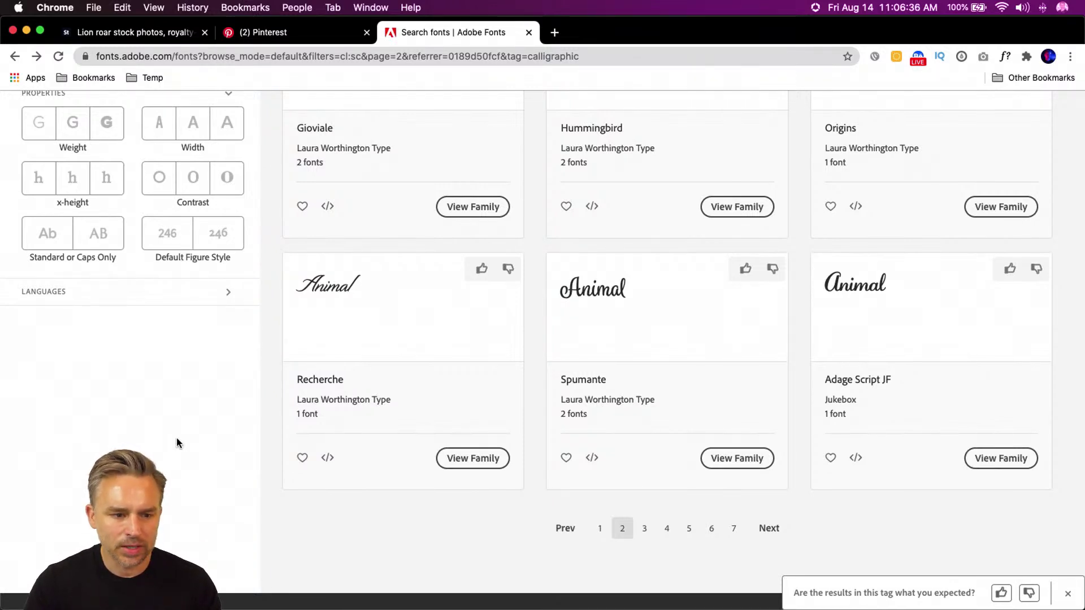
pyautogui.scroll(-3, 176, 437)
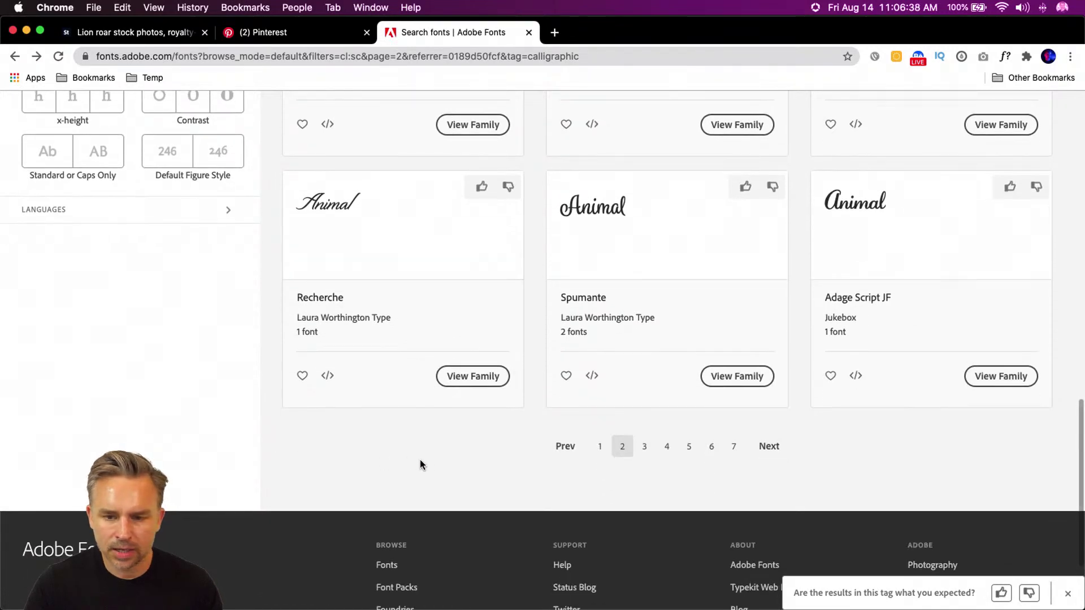
pyautogui.scroll(5, 426, 459)
pyautogui.scroll(6, 424, 459)
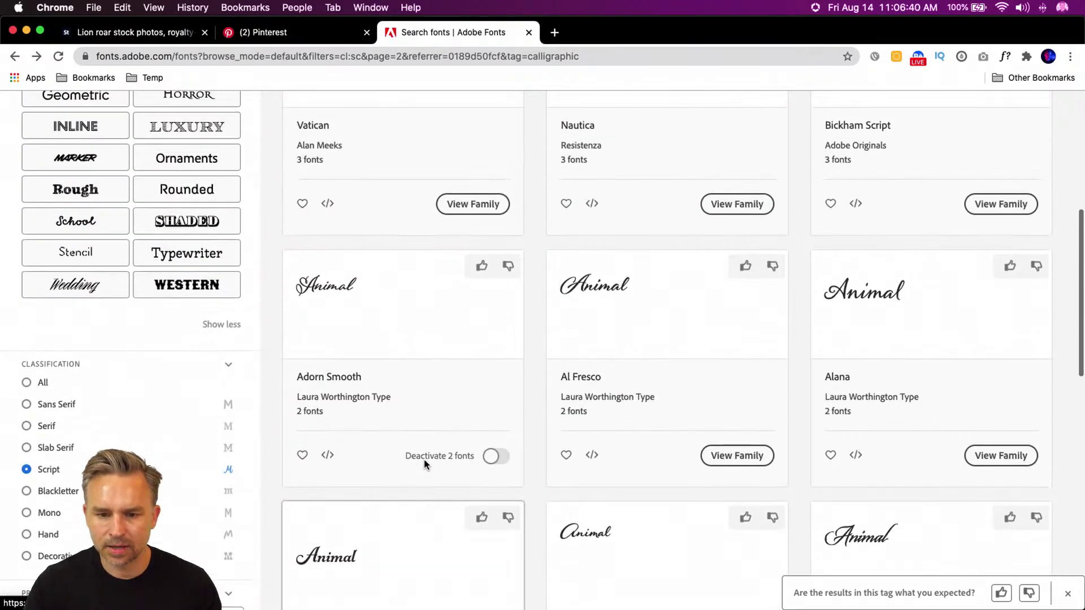
pyautogui.scroll(-8, 424, 460)
pyautogui.click(644, 584)
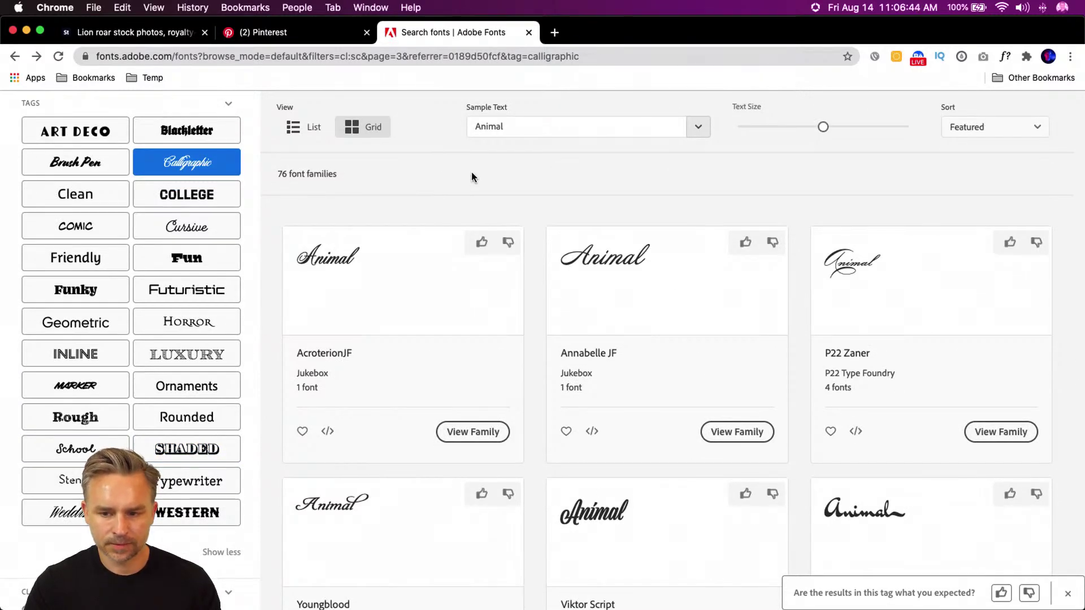
# Open the Olidia family from page 3 of the results and activate its font.
pyautogui.scroll(-2, 472, 172)
pyautogui.scroll(-10, 471, 175)
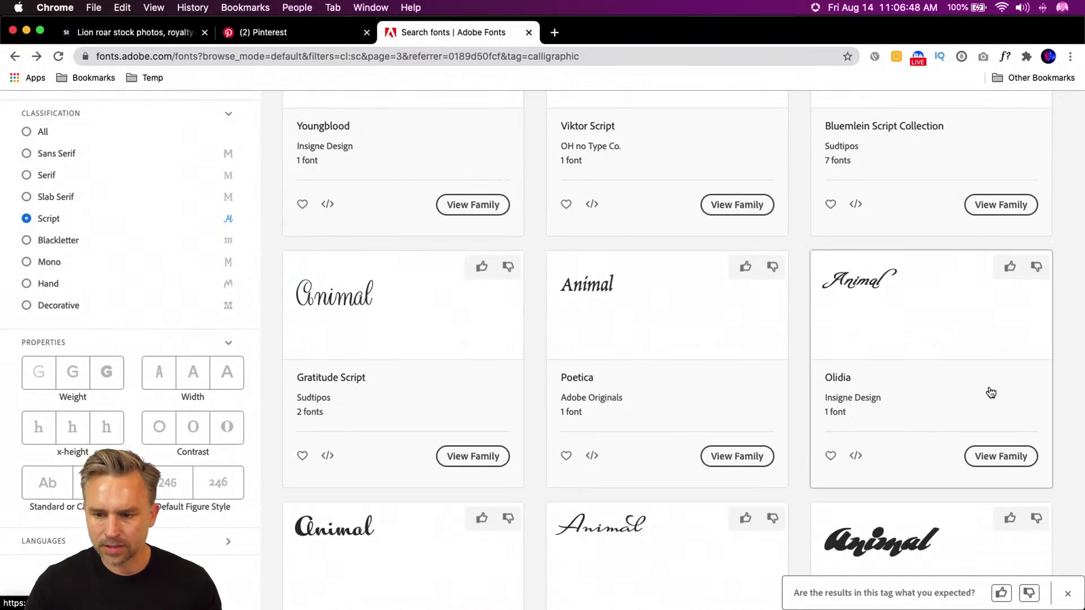
pyautogui.click(848, 286)
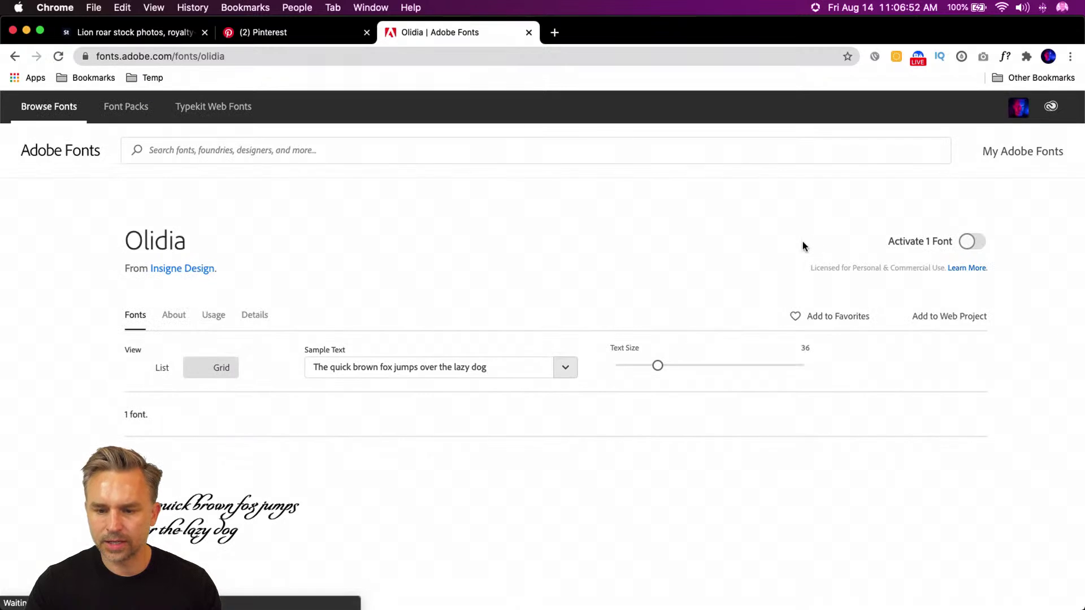
pyautogui.click(968, 242)
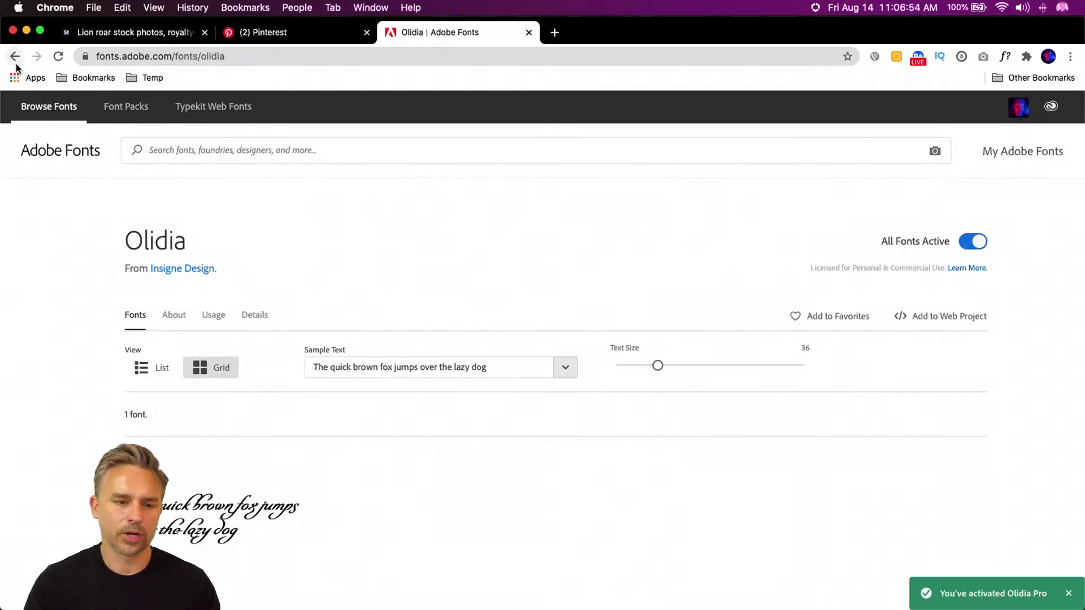
# Switch from Chrome to Photoshop and select the Animal title's text on the poster for editing.
pyautogui.click(26, 29)
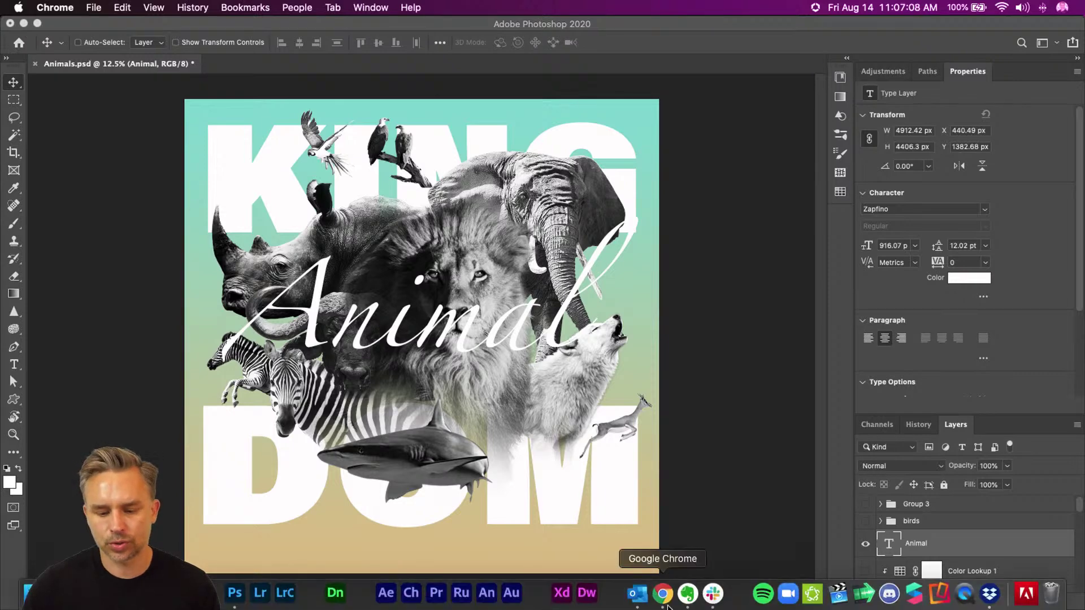
pyautogui.click(666, 604)
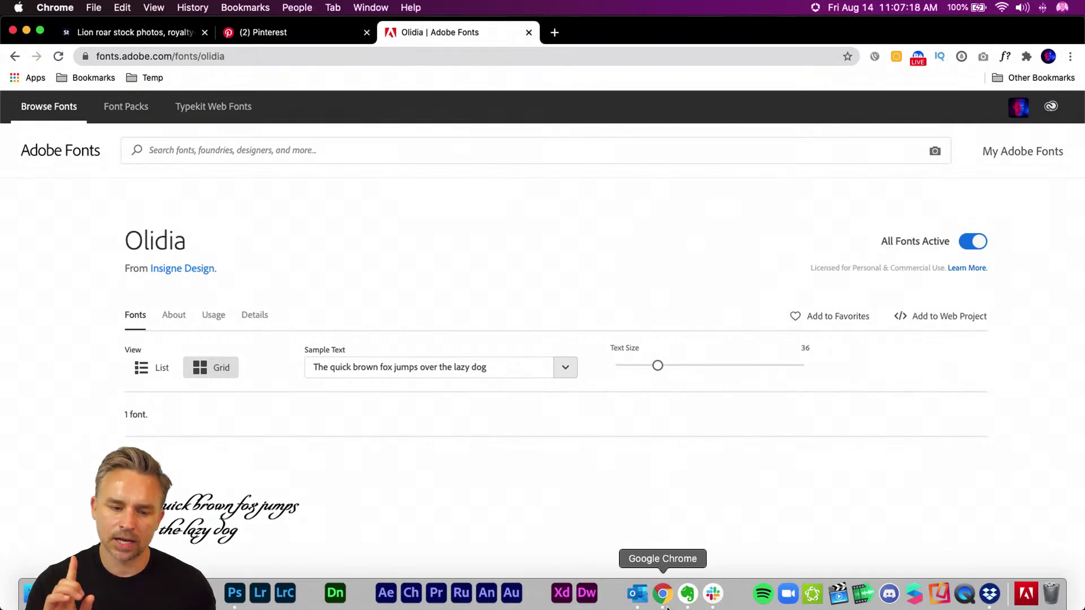
pyautogui.click(27, 30)
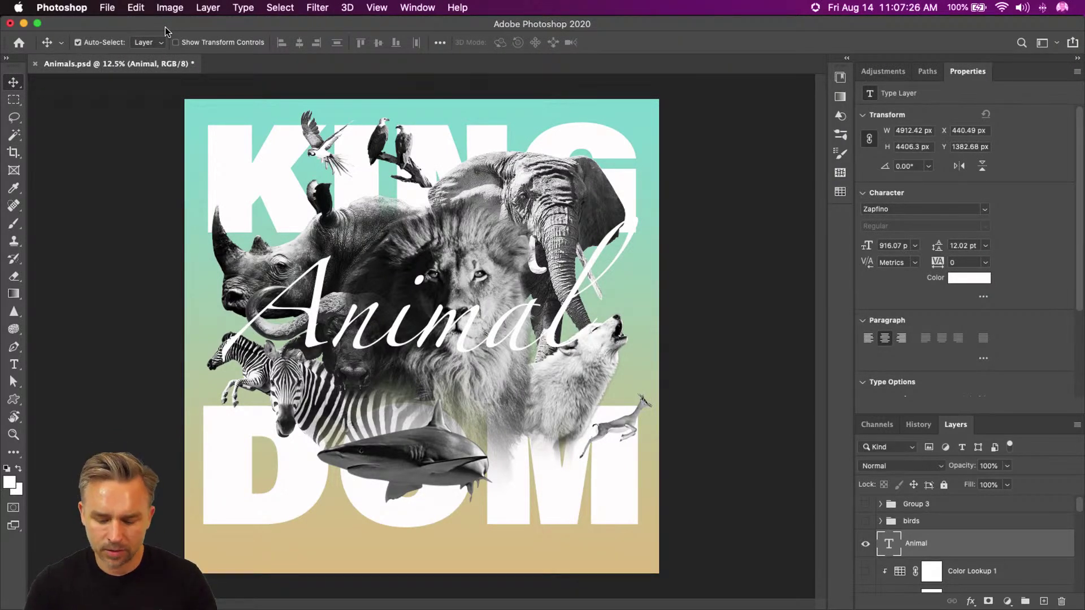
pyautogui.press('super+equal')
pyautogui.press('super+equal')
pyautogui.press('super+minus')
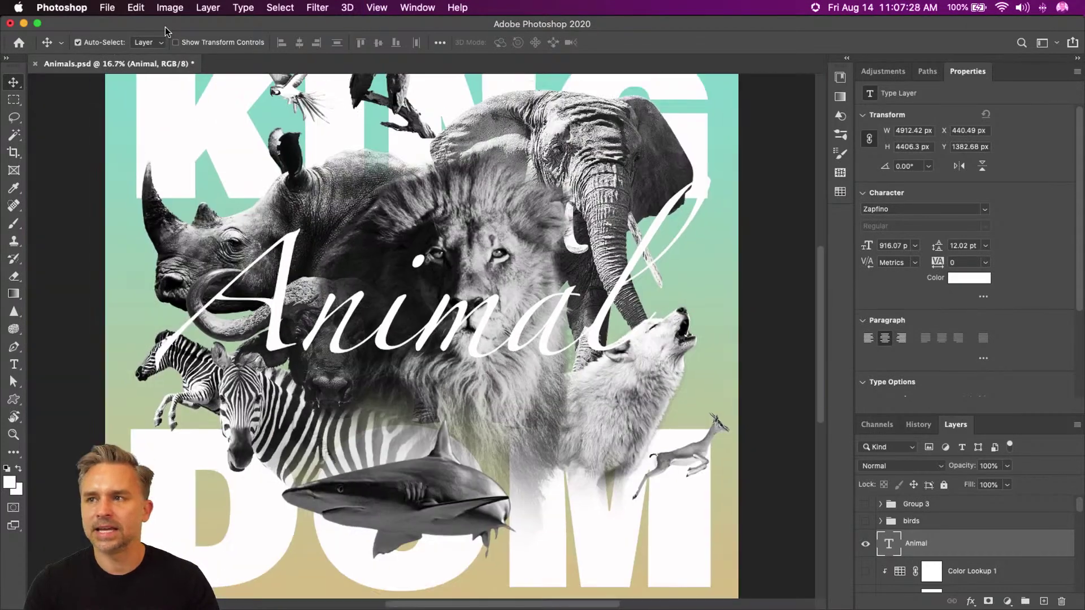
pyautogui.click(14, 366)
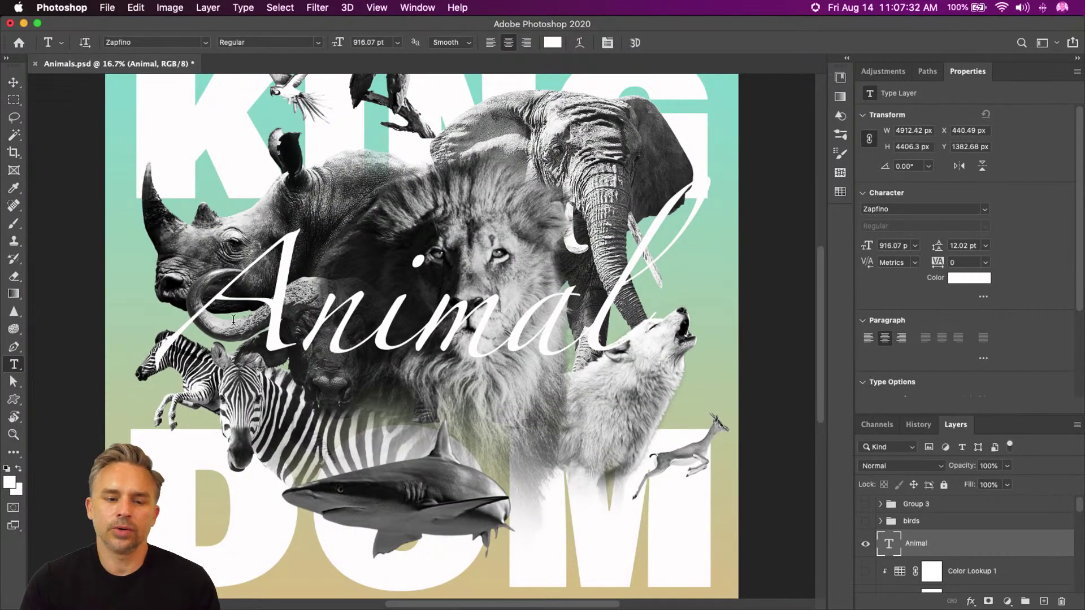
pyautogui.doubleClick(173, 315)
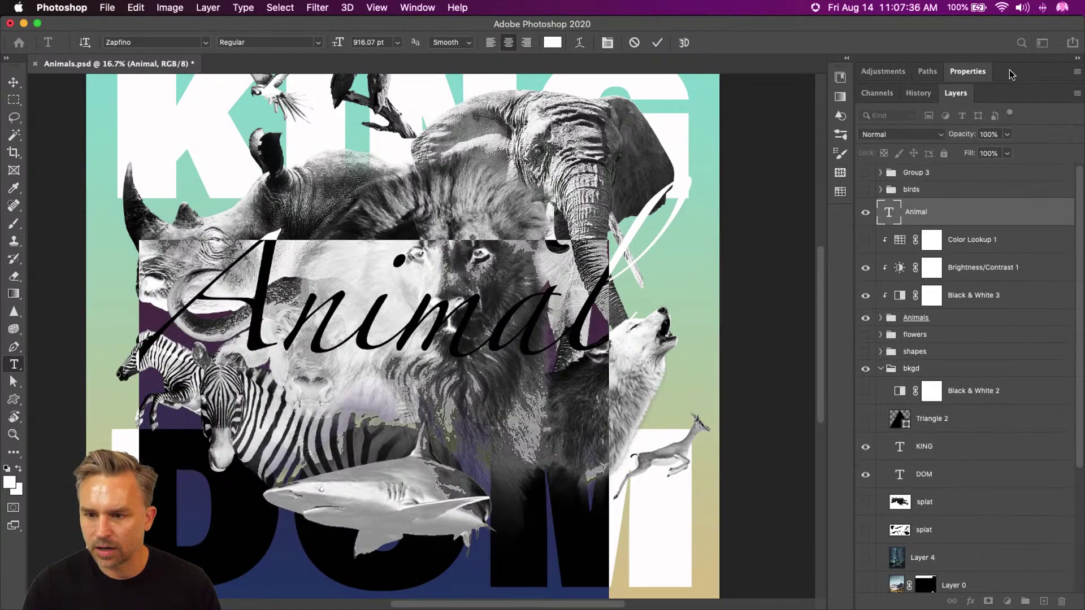
# Open the Animal title's font list and change its class filter from Script to All Classes.
pyautogui.click(984, 210)
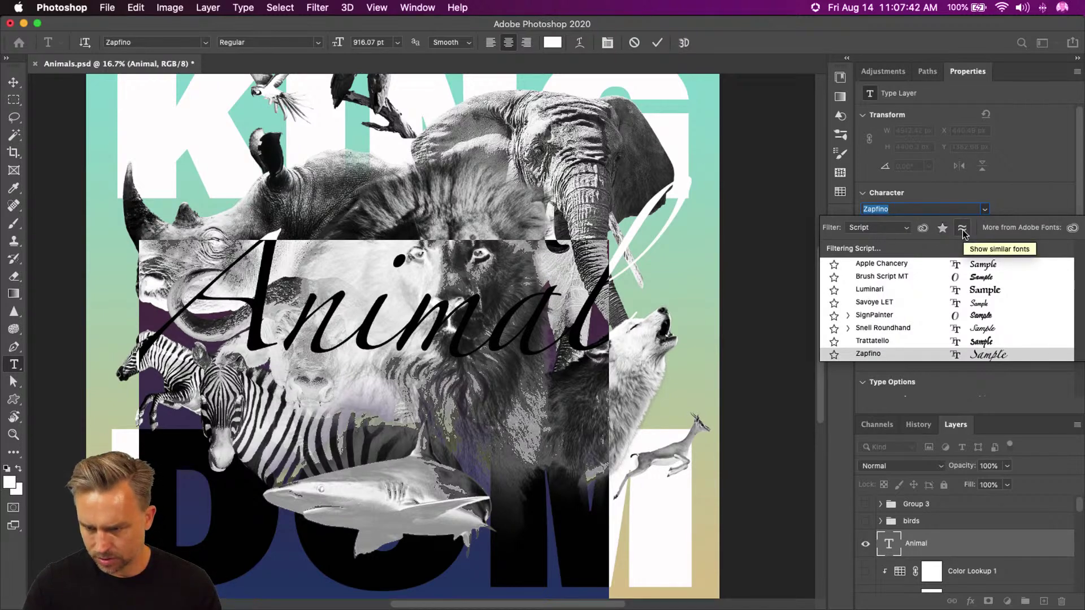
pyautogui.click(879, 228)
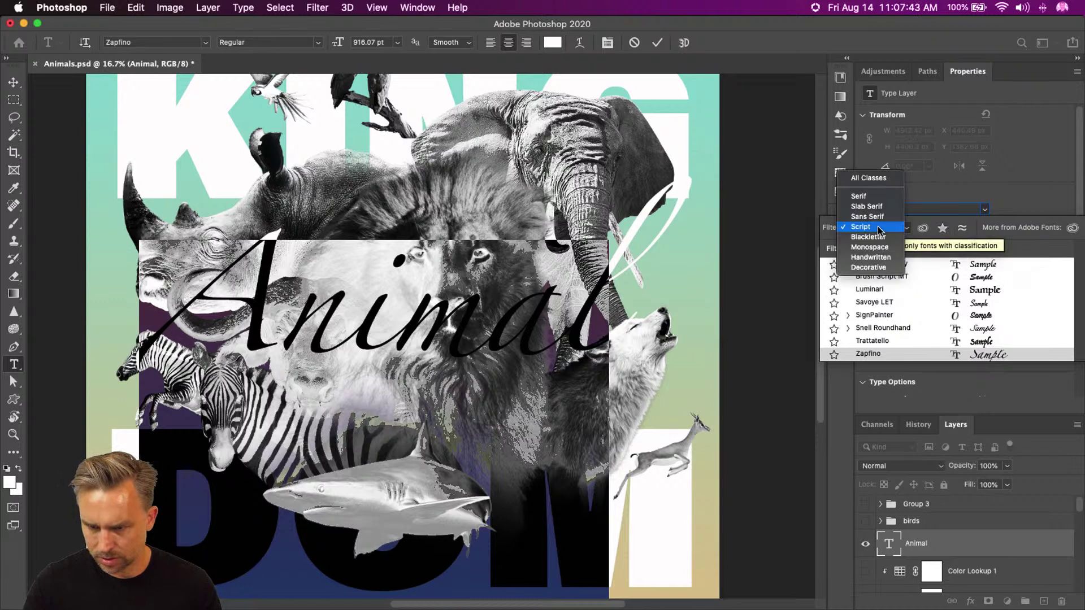
pyautogui.click(873, 179)
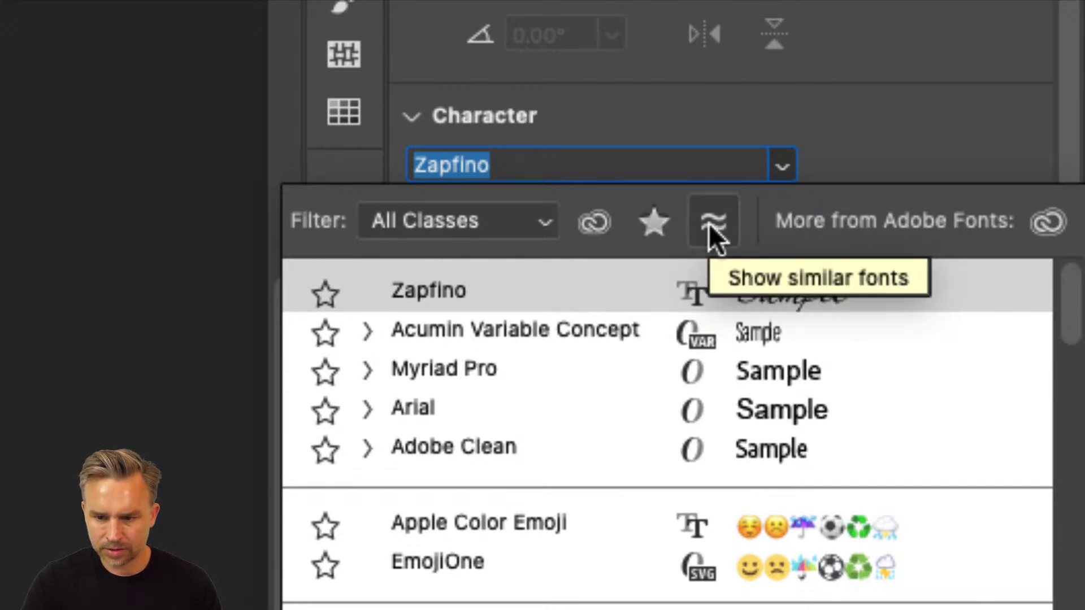
pyautogui.click(442, 219)
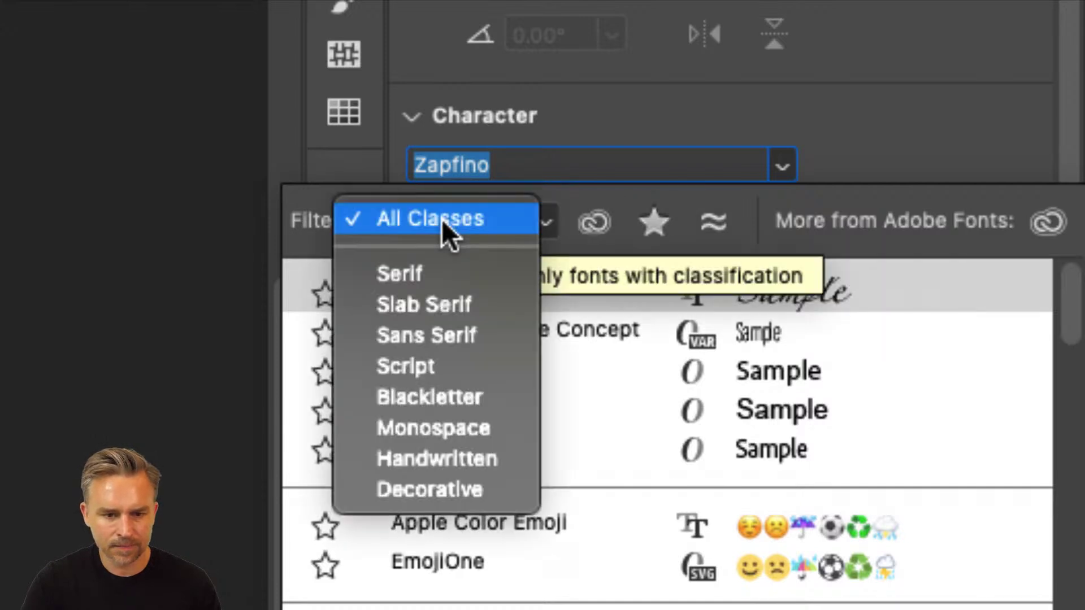
pyautogui.click(442, 219)
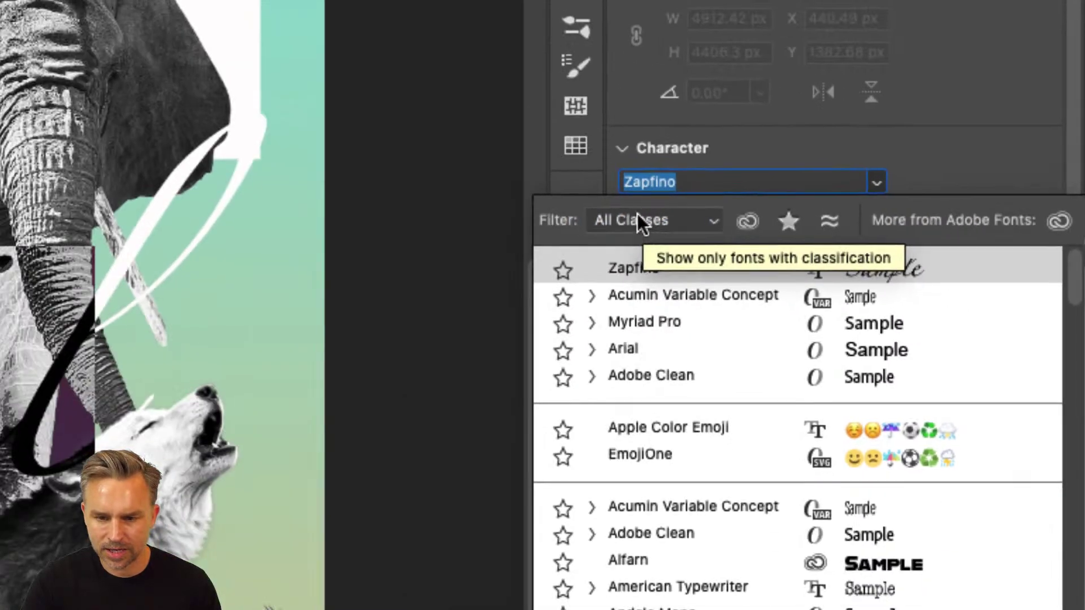
# Browse the installed Handwritten, Script and Decorative fonts for the Animal title by filtering the list by each class.
pyautogui.click(438, 220)
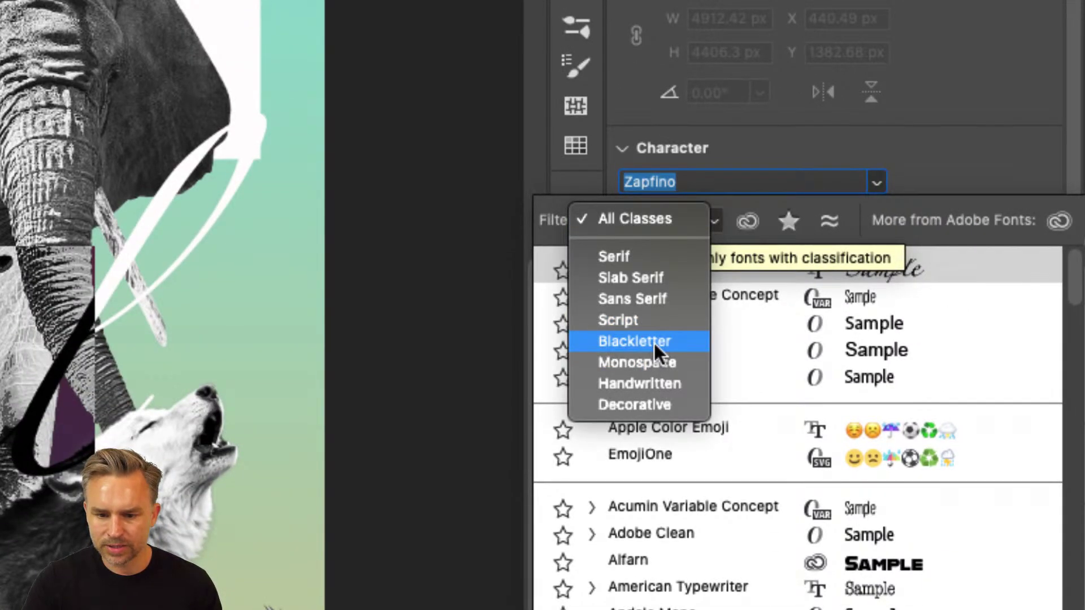
pyautogui.click(673, 377)
pyautogui.click(655, 224)
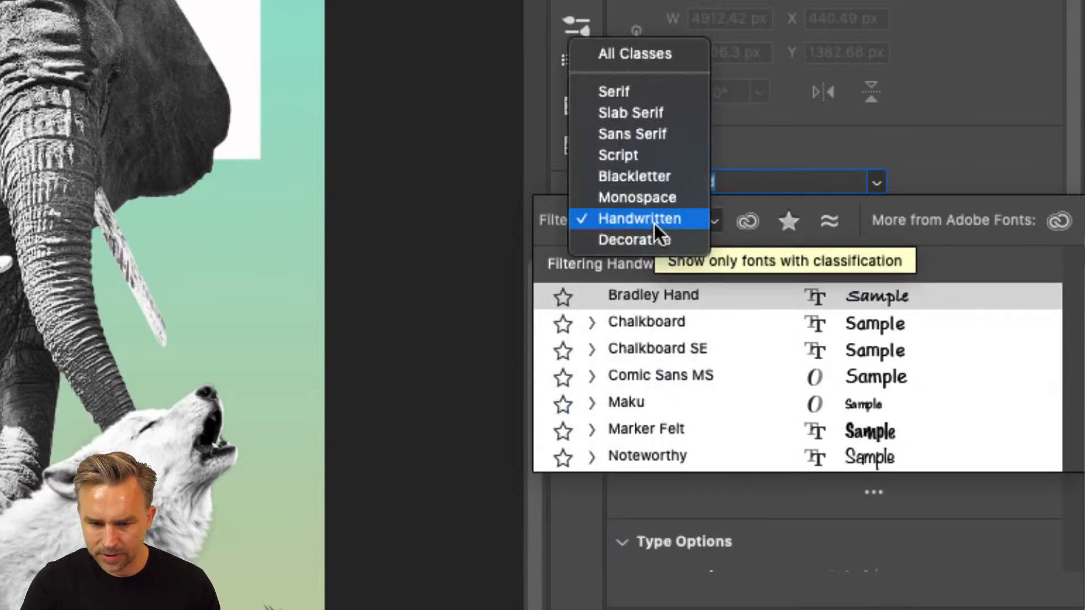
pyautogui.click(654, 155)
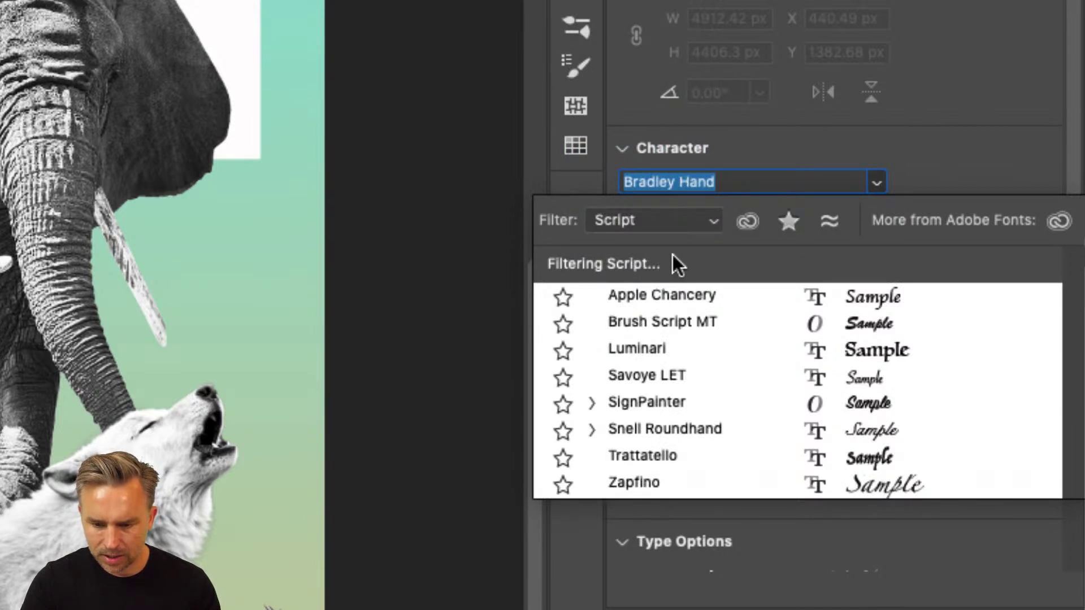
pyautogui.click(633, 222)
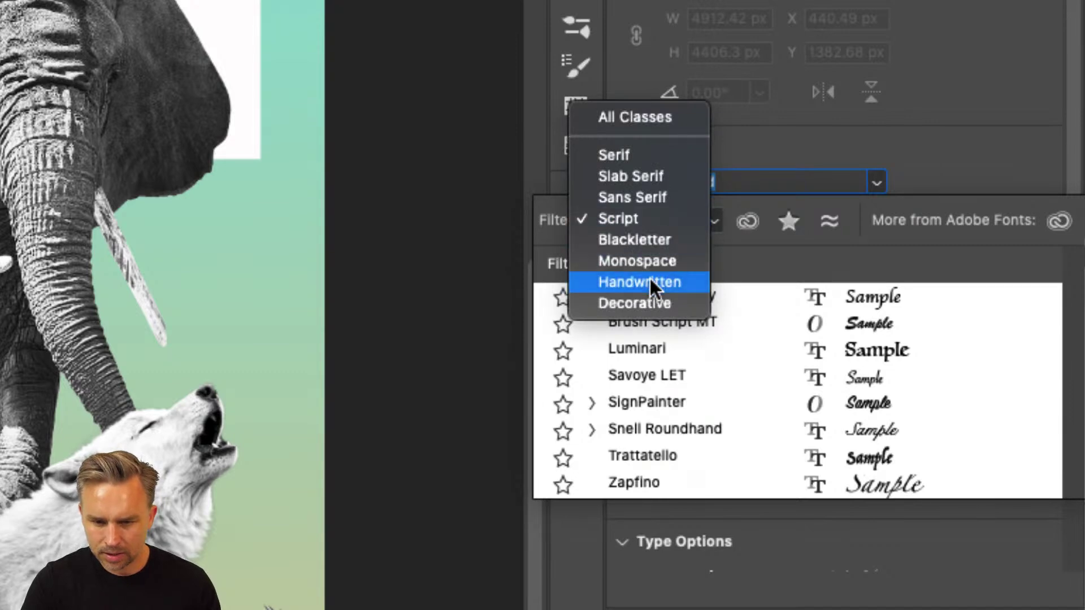
pyautogui.click(644, 304)
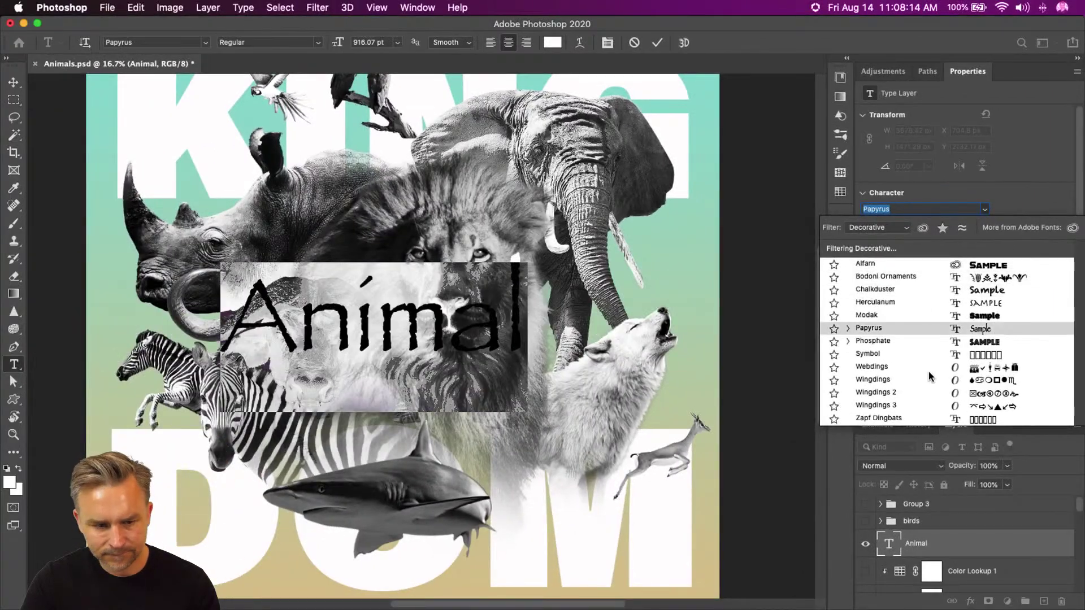
# Filter the fonts by Handwritten and Script, preview the script fonts on the Animal title, and choose Zapfino.
pyautogui.click(868, 228)
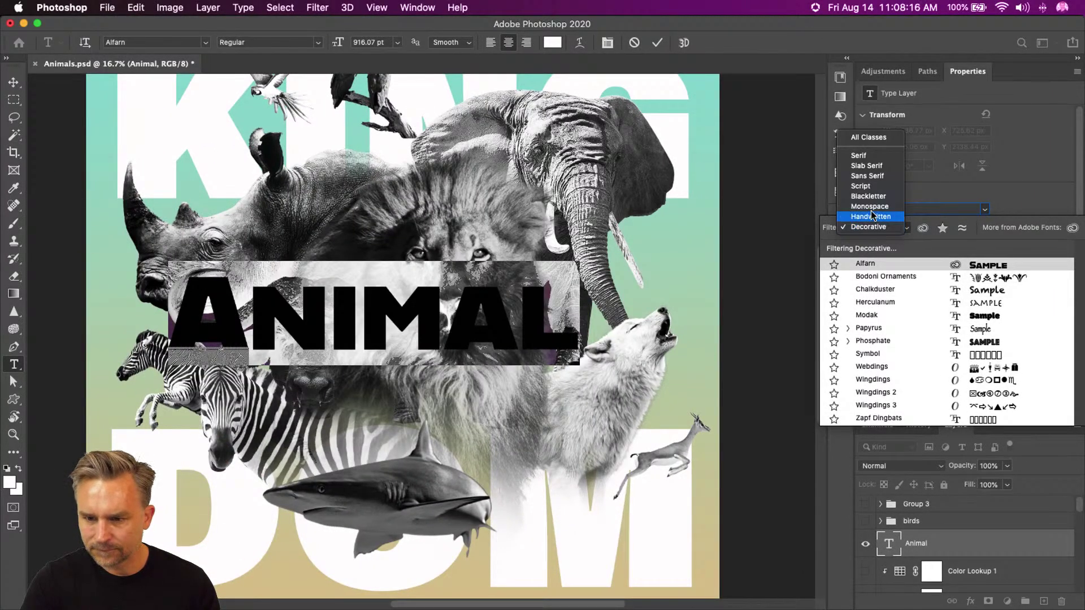
pyautogui.click(872, 215)
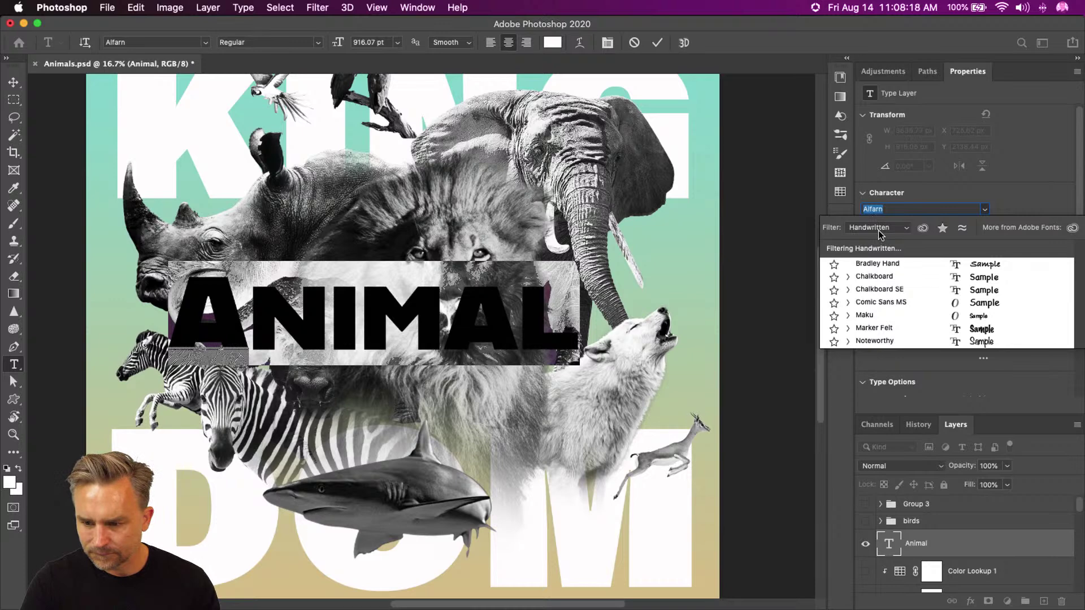
pyautogui.click(877, 226)
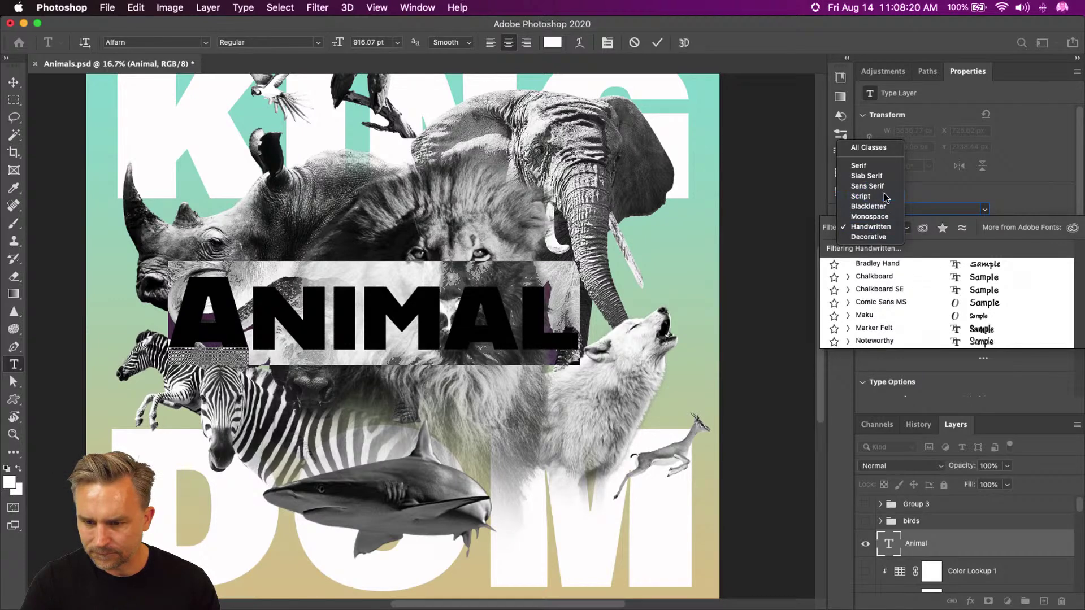
pyautogui.click(885, 197)
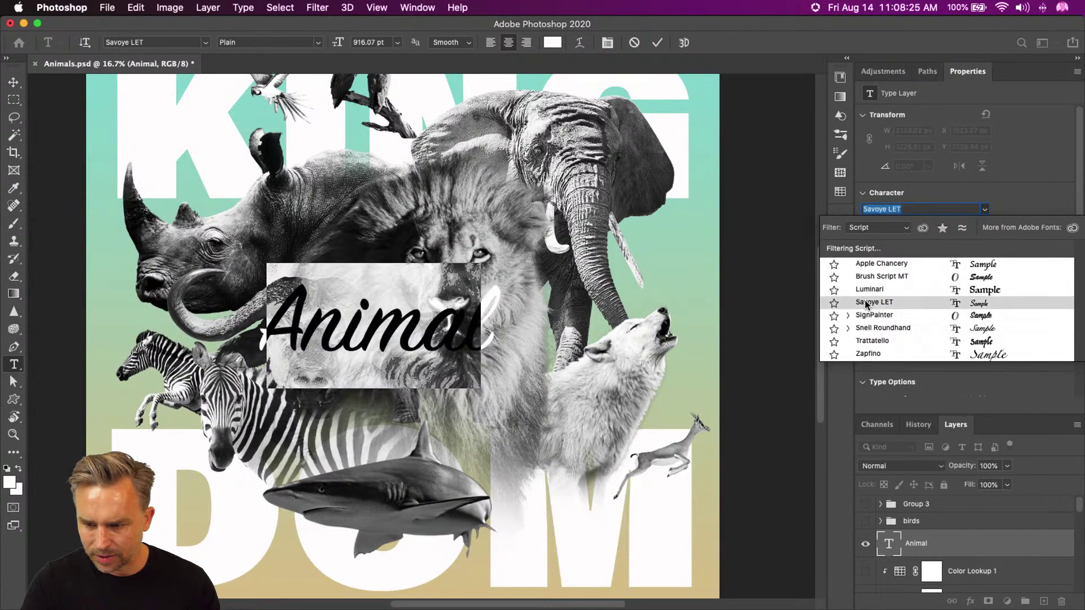
pyautogui.click(876, 355)
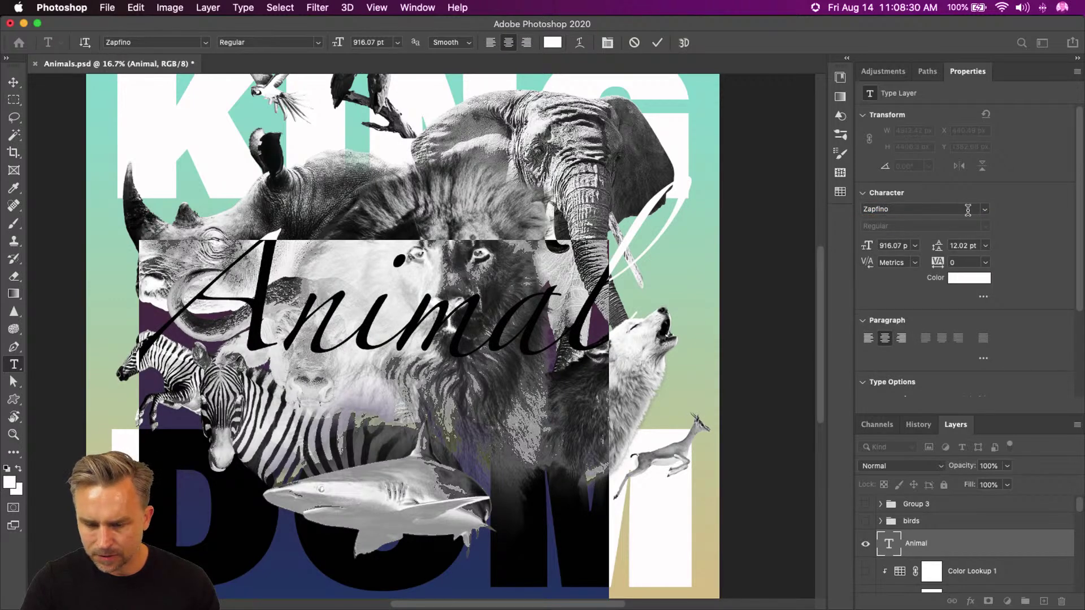
# Reopen the Animal title's font list and reset its class filter to All Classes.
pyautogui.click(986, 209)
pyautogui.click(882, 228)
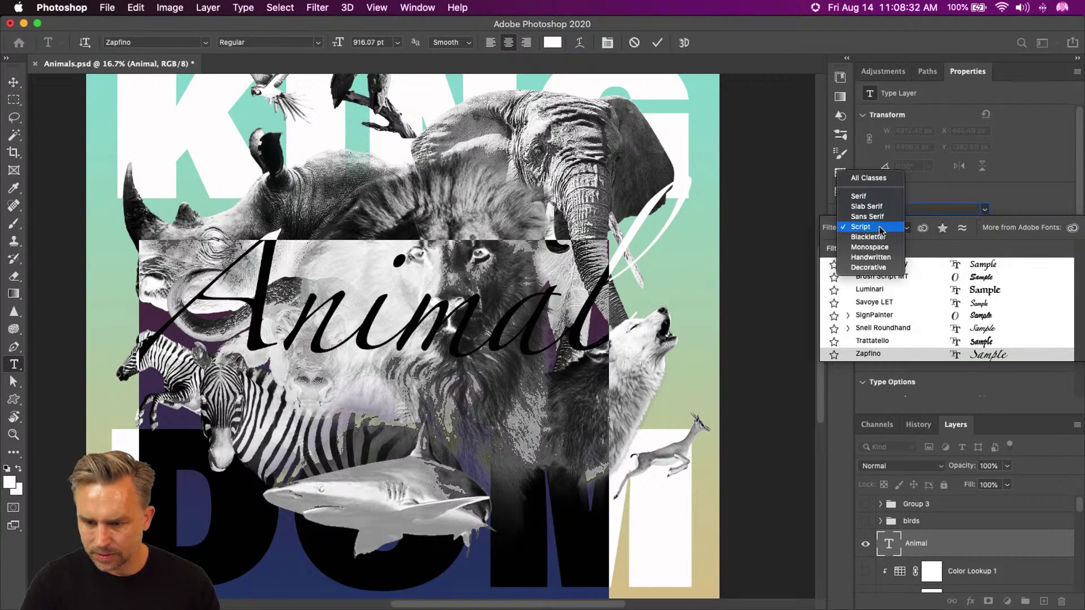
pyautogui.click(869, 178)
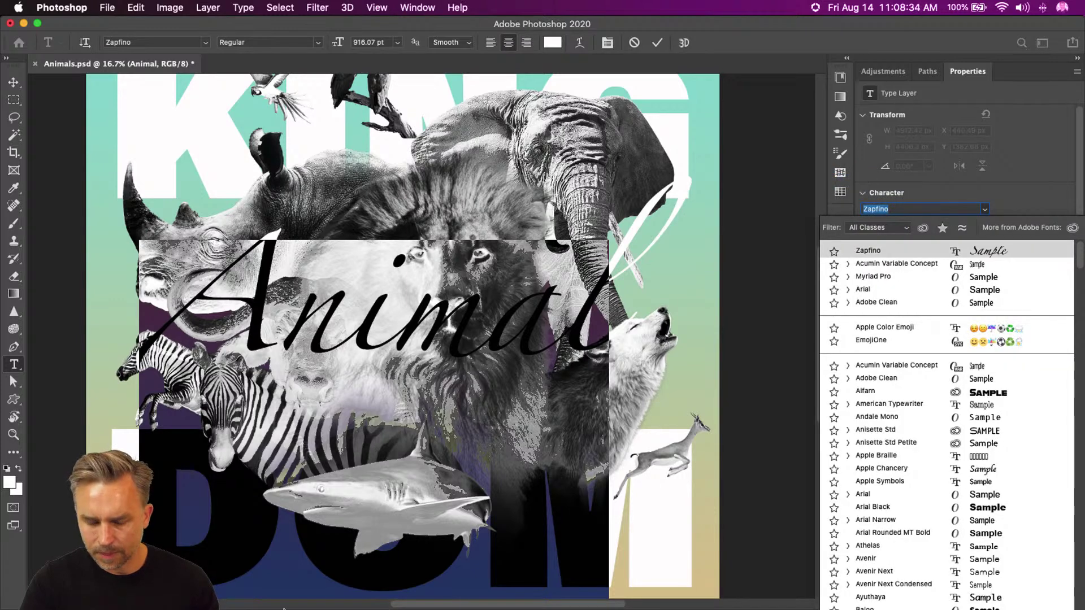
# Check the Olidia page in Chrome, and launch the Creative Cloud desktop app before returning to Photoshop.
pyautogui.click(669, 594)
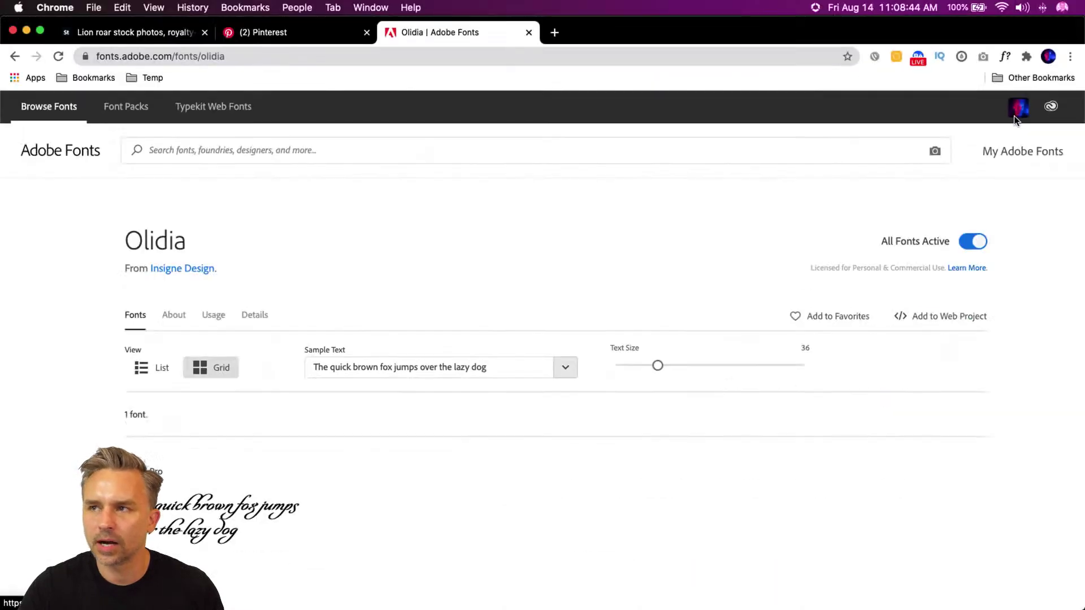
pyautogui.click(26, 30)
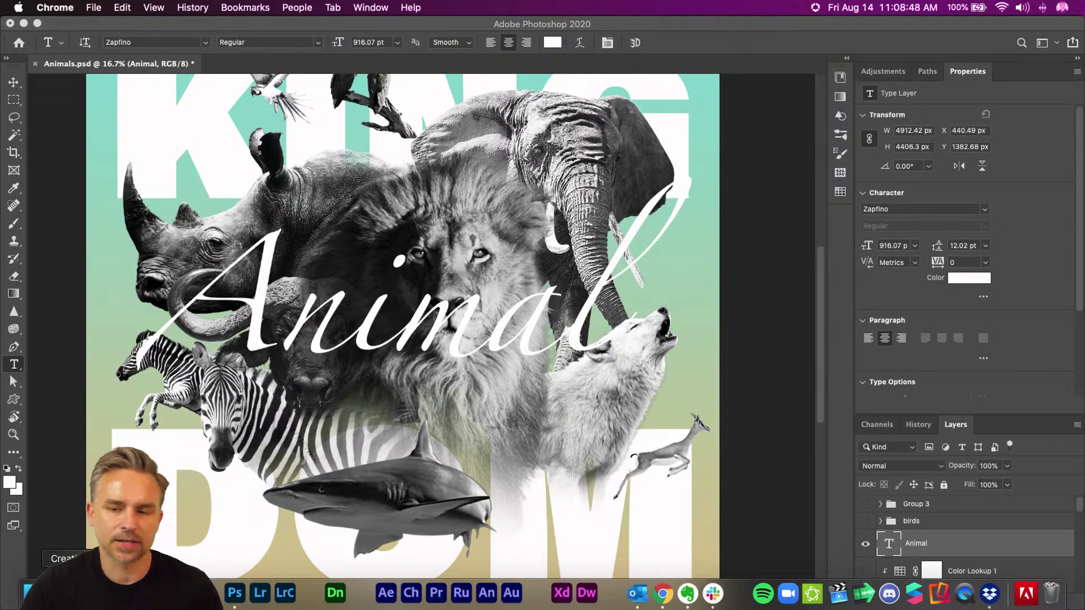
pyautogui.click(27, 593)
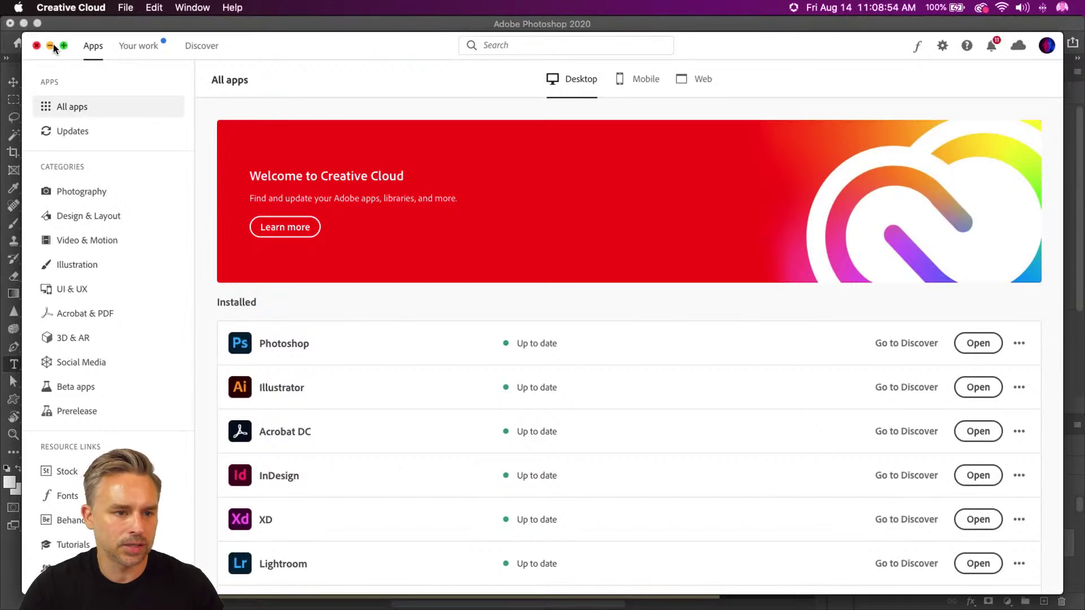
pyautogui.click(51, 45)
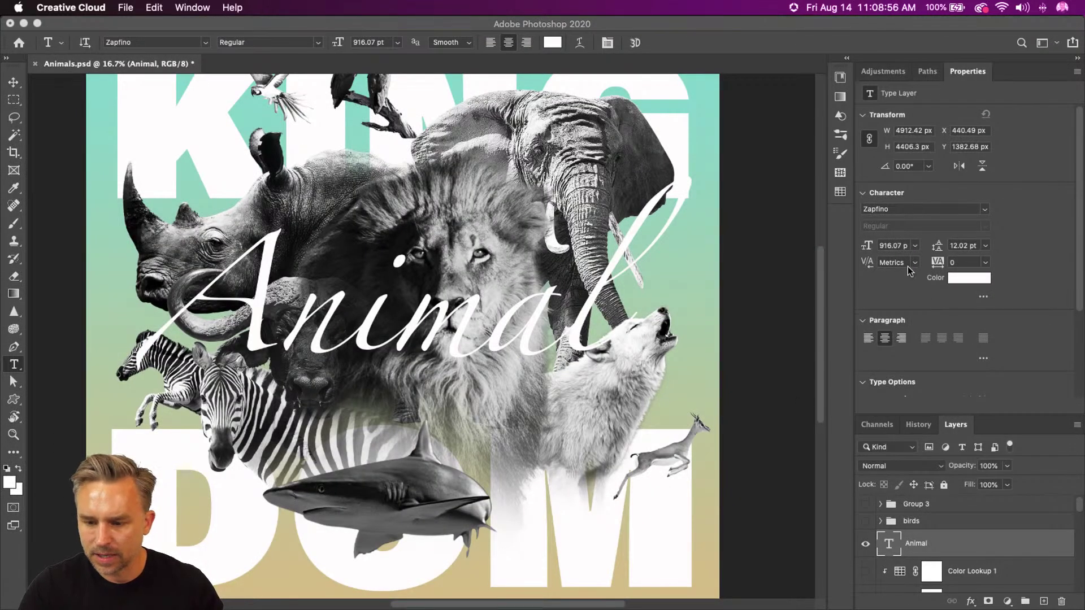
# Search the Animal title's fonts for "oll" and apply Phosphate Solid.
pyautogui.click(906, 212)
pyautogui.write('oll')
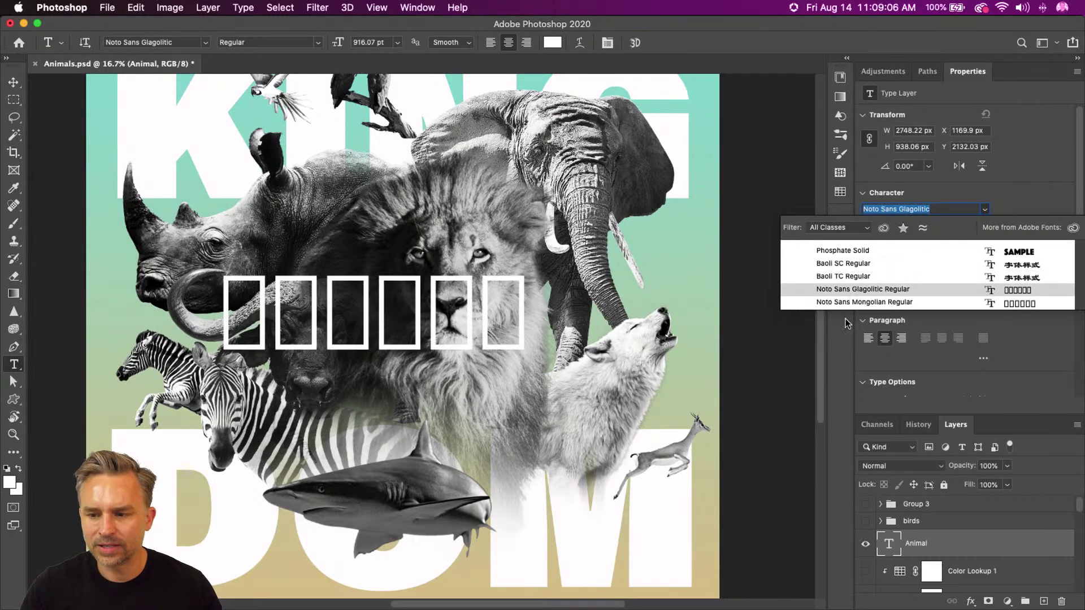
pyautogui.click(841, 252)
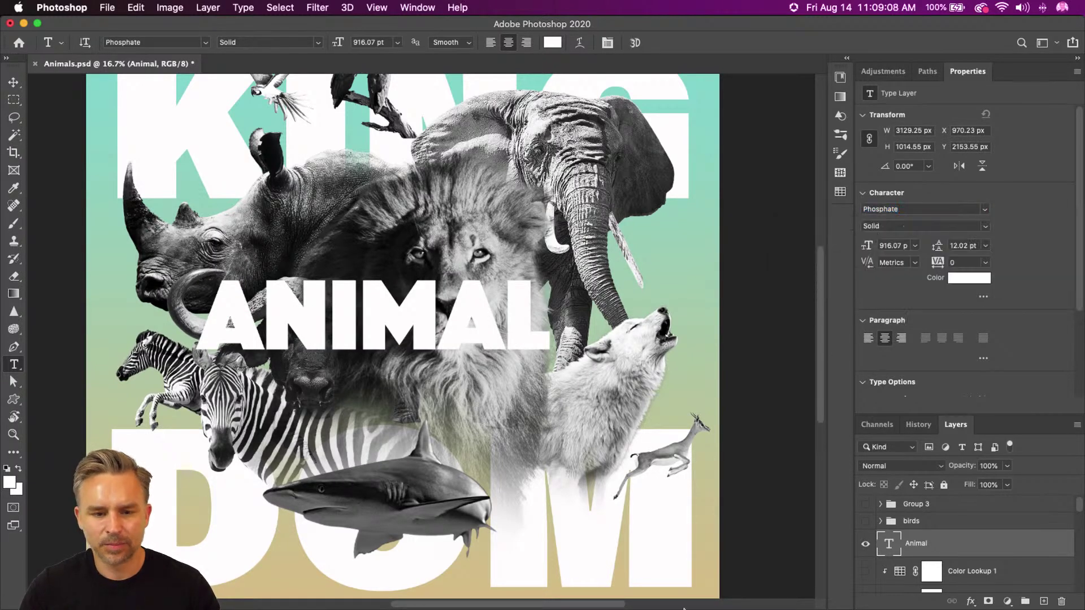
# Switch to the Olidia page in Chrome and copy the full font name Olidia Pro.
pyautogui.moveTo(715, 602)
pyautogui.click(637, 604)
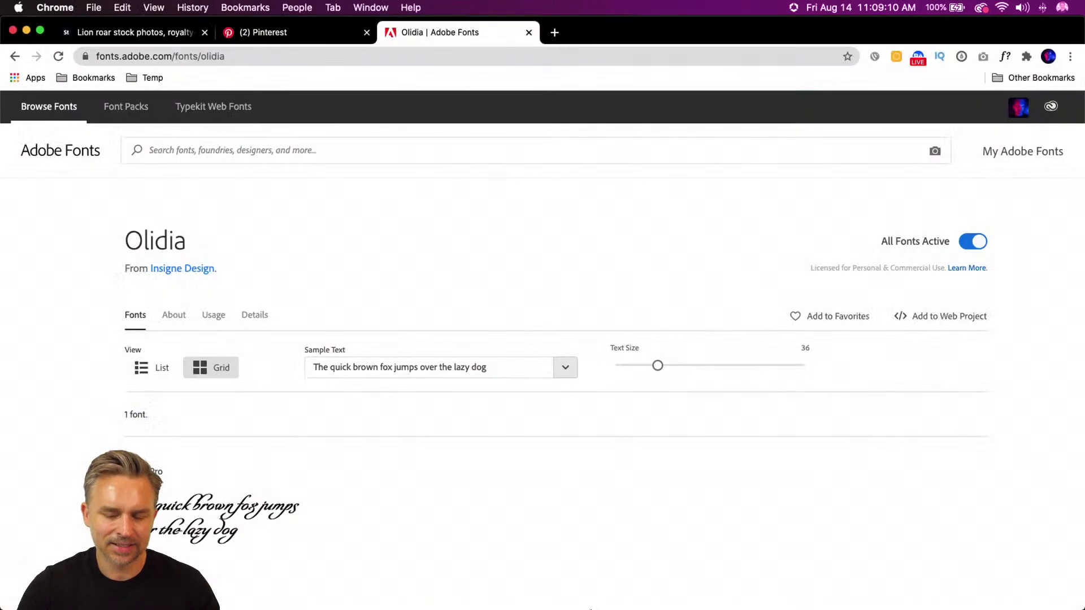
pyautogui.doubleClick(172, 247)
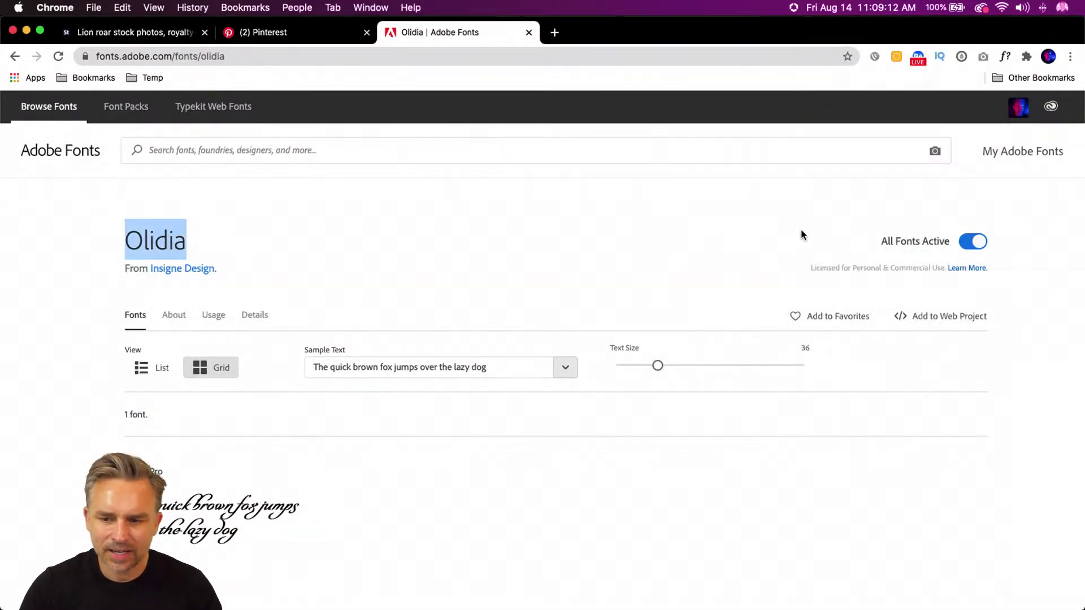
pyautogui.scroll(-5, 270, 306)
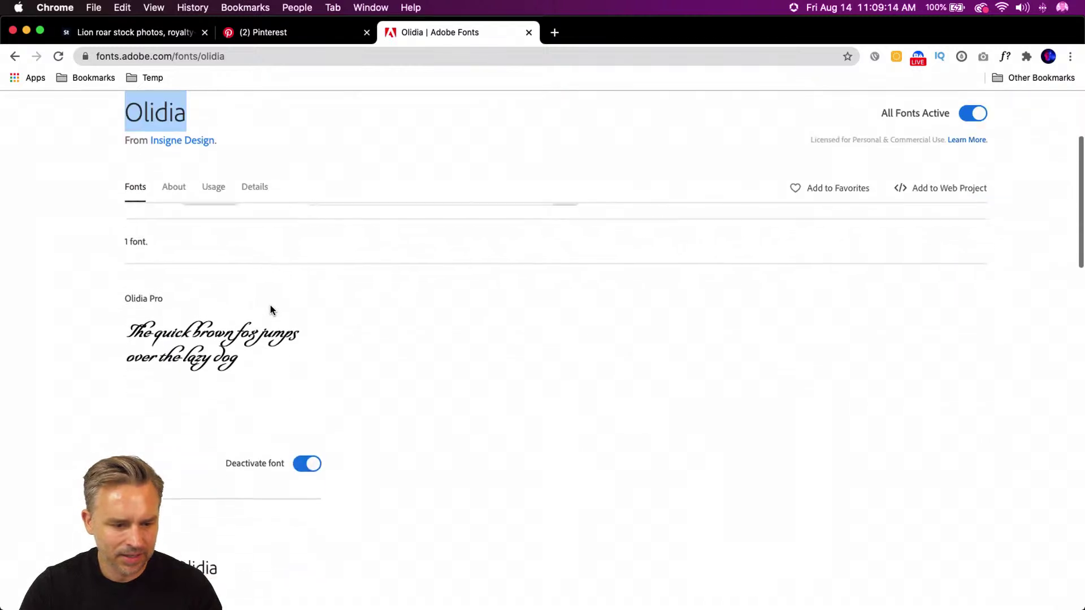
pyautogui.scroll(-4, 270, 307)
pyautogui.scroll(4, 270, 306)
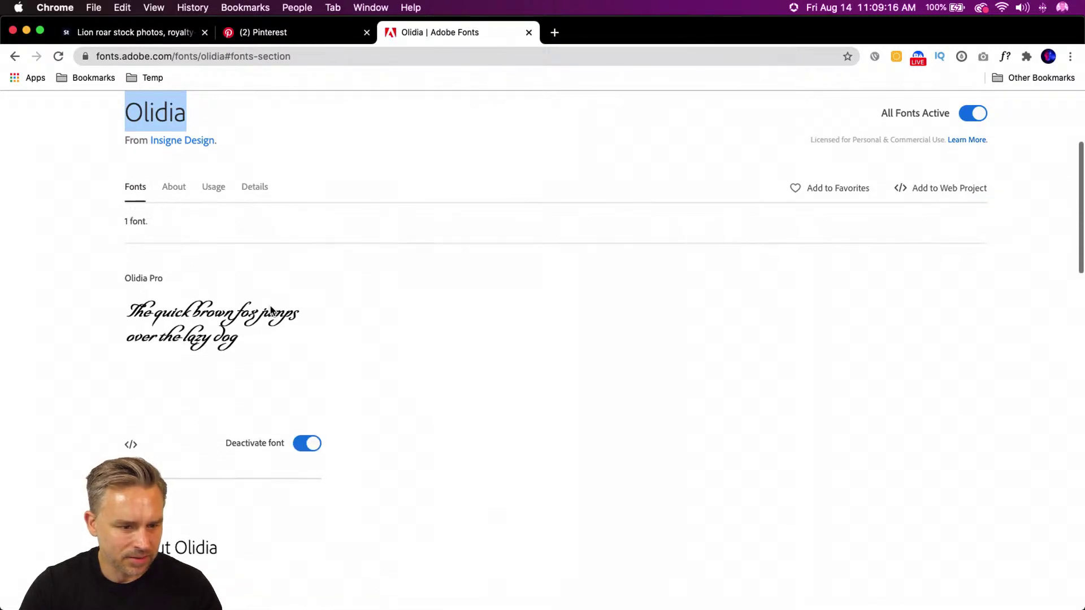
pyautogui.moveTo(175, 282); pyautogui.dragTo(80, 273)
pyautogui.press('super+c')
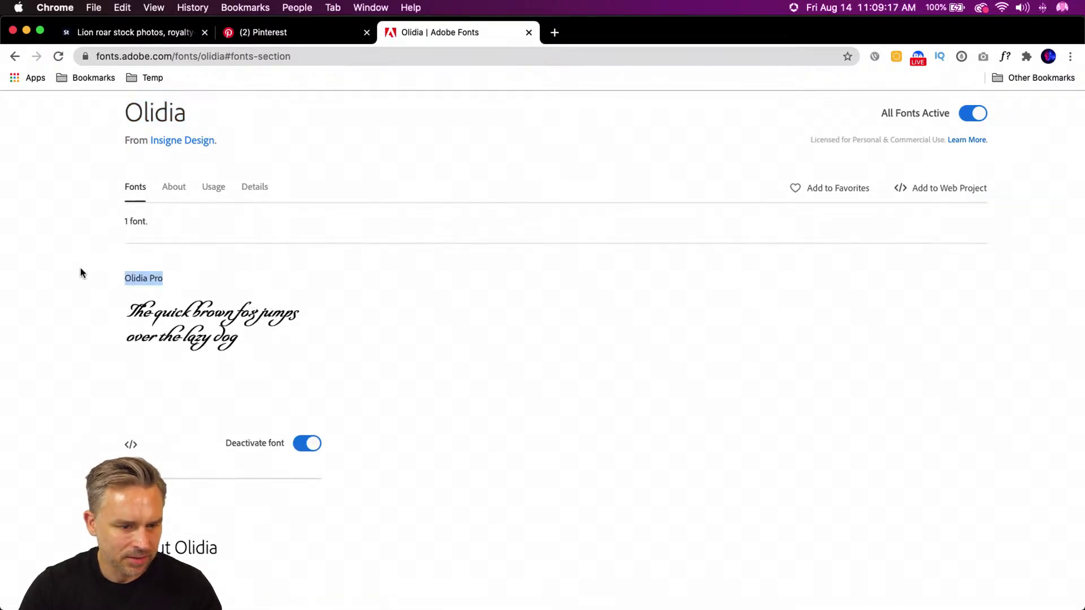
# Return to Photoshop and search the Animal title's fonts for Olidia Pro, including in More from Adobe Fonts.
pyautogui.click(26, 30)
pyautogui.click(912, 210)
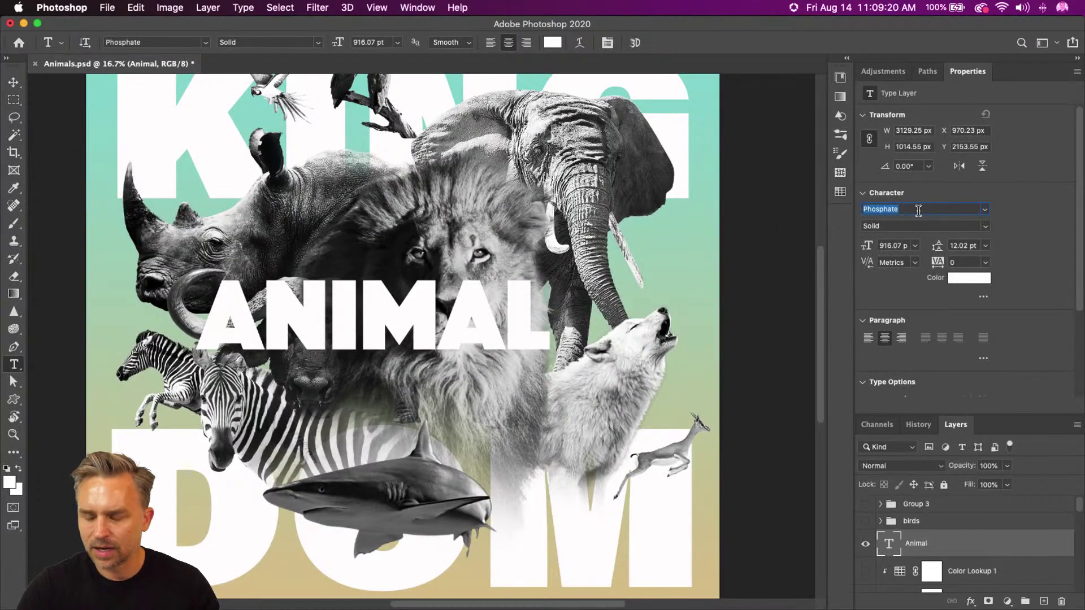
pyautogui.press('super+v')
pyautogui.click(856, 227)
pyautogui.click(856, 226)
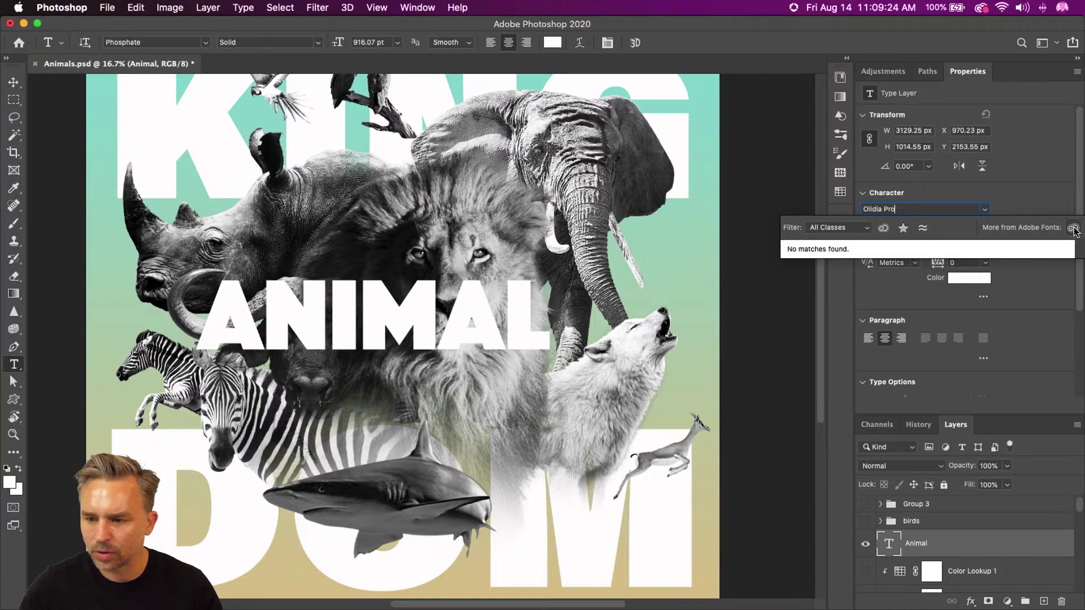
pyautogui.press('Escape')
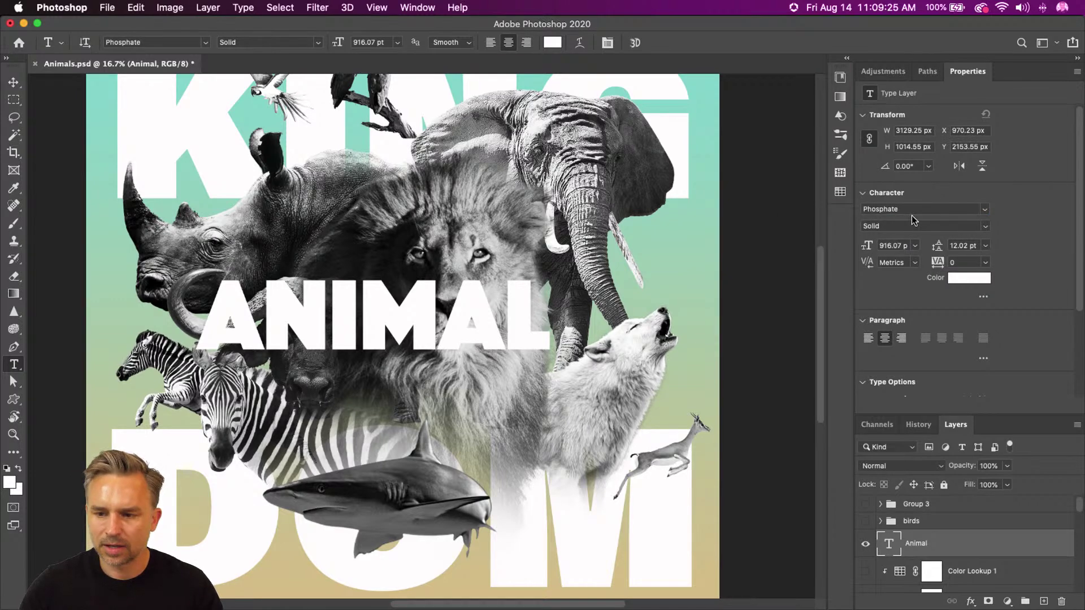
# Look through the full font list and apply Snell Roundhand to the Animal title.
pyautogui.click(987, 210)
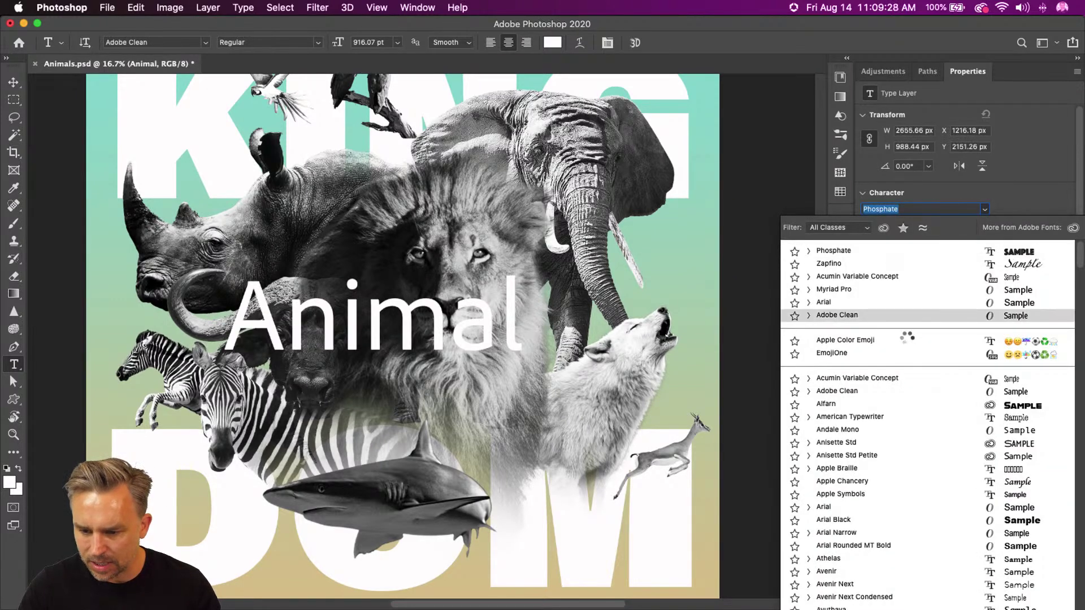
pyautogui.scroll(-20, 918, 359)
pyautogui.scroll(-20, 928, 414)
pyautogui.scroll(-20, 928, 413)
pyautogui.scroll(-20, 928, 413)
pyautogui.scroll(5, 928, 408)
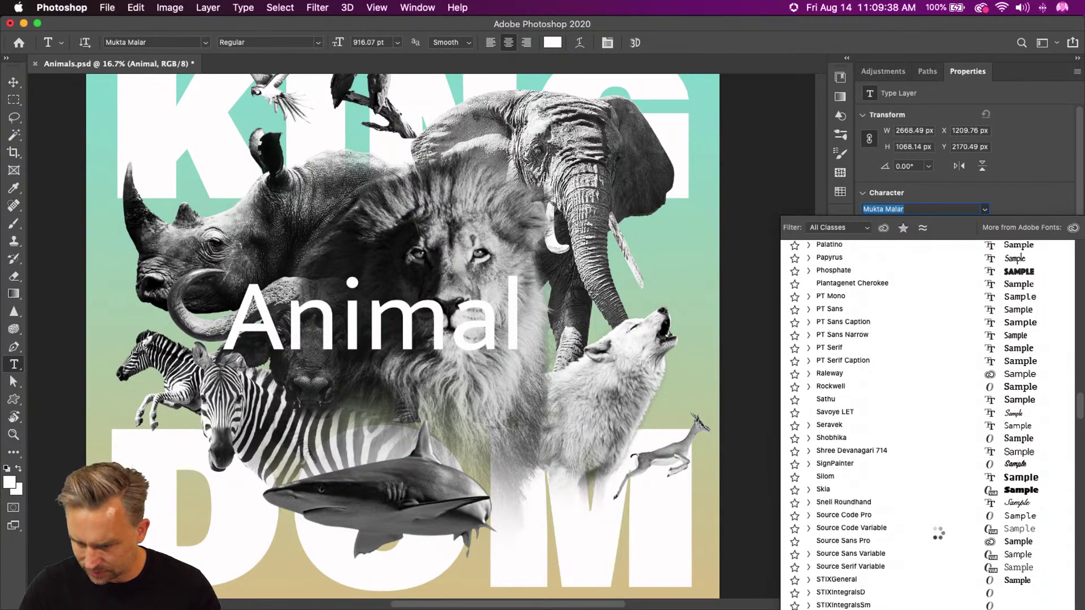
pyautogui.scroll(5, 932, 514)
pyautogui.scroll(-1, 879, 507)
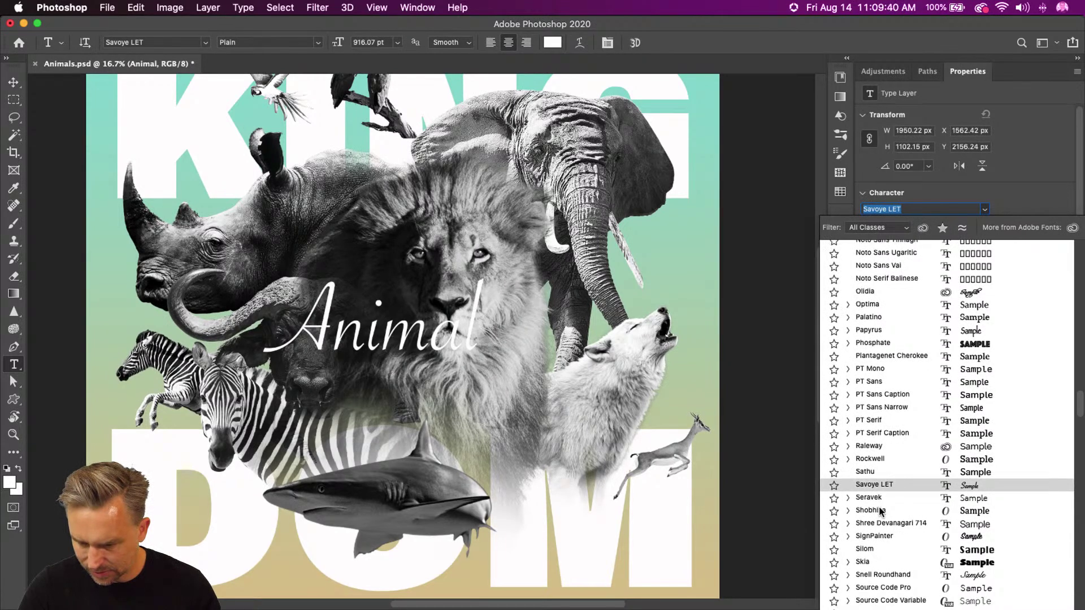
pyautogui.click(893, 576)
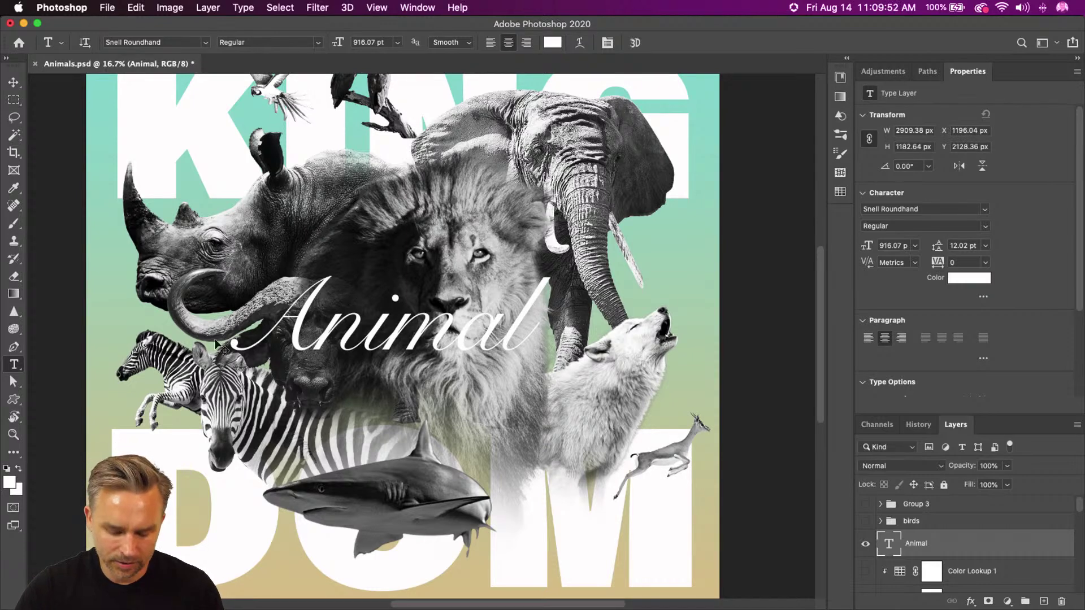
# Scale the Animal title down to about 746 pt and change its font to AdornS Pomander.
pyautogui.press('super+t')
pyautogui.moveTo(532, 392); pyautogui.dragTo(489, 368)
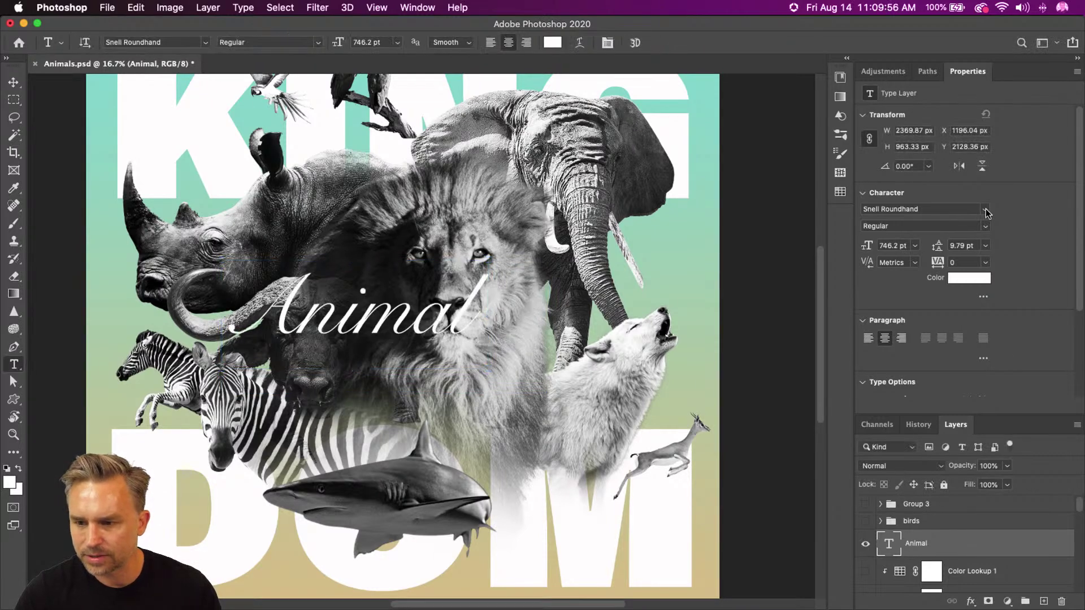
pyautogui.click(979, 209)
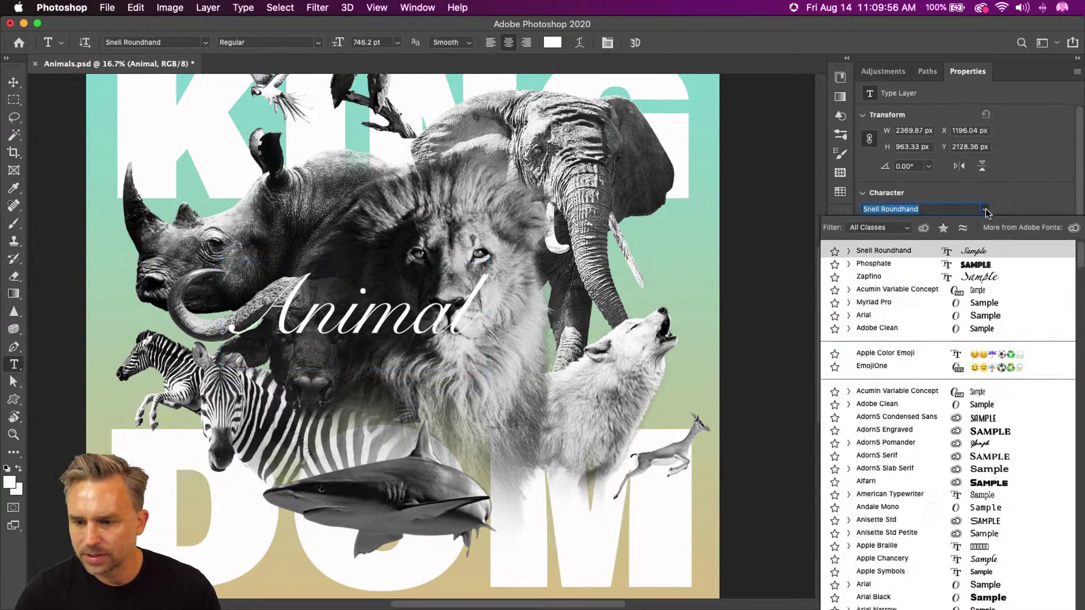
pyautogui.click(885, 444)
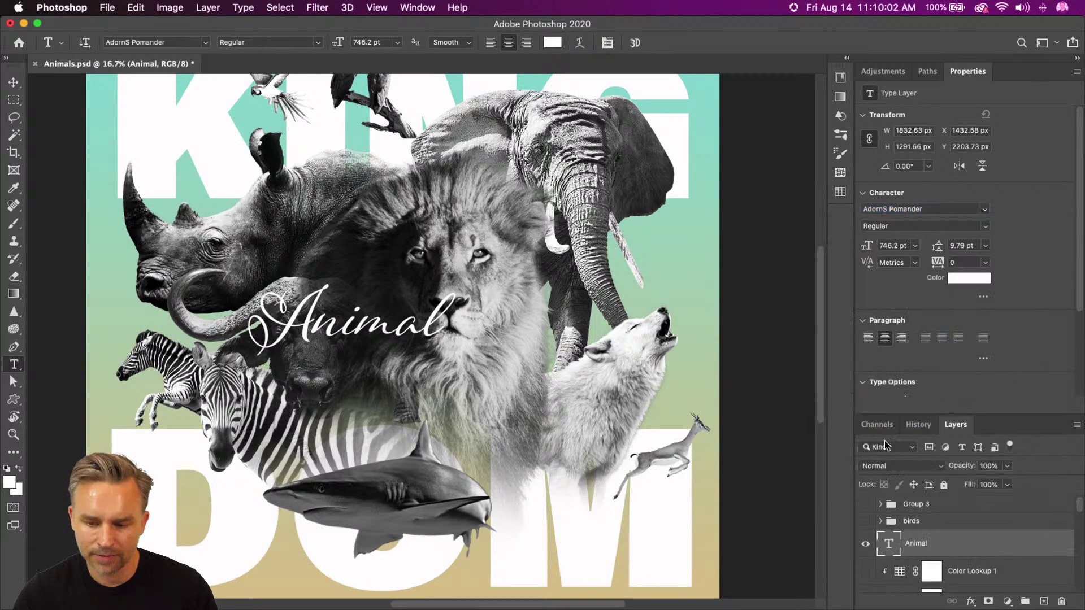
pyautogui.press('Return')
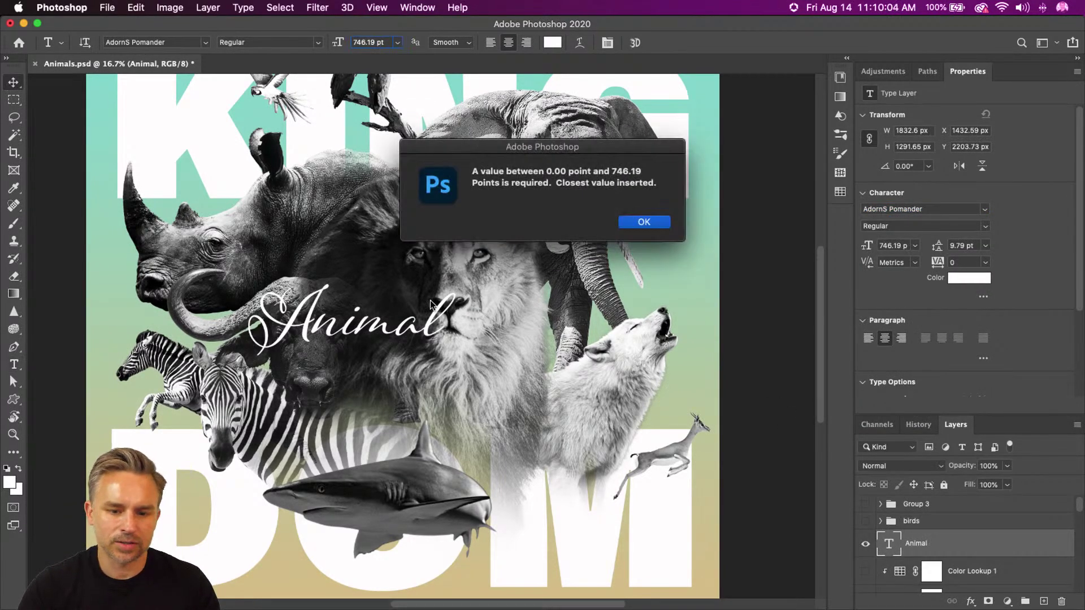
pyautogui.click(644, 222)
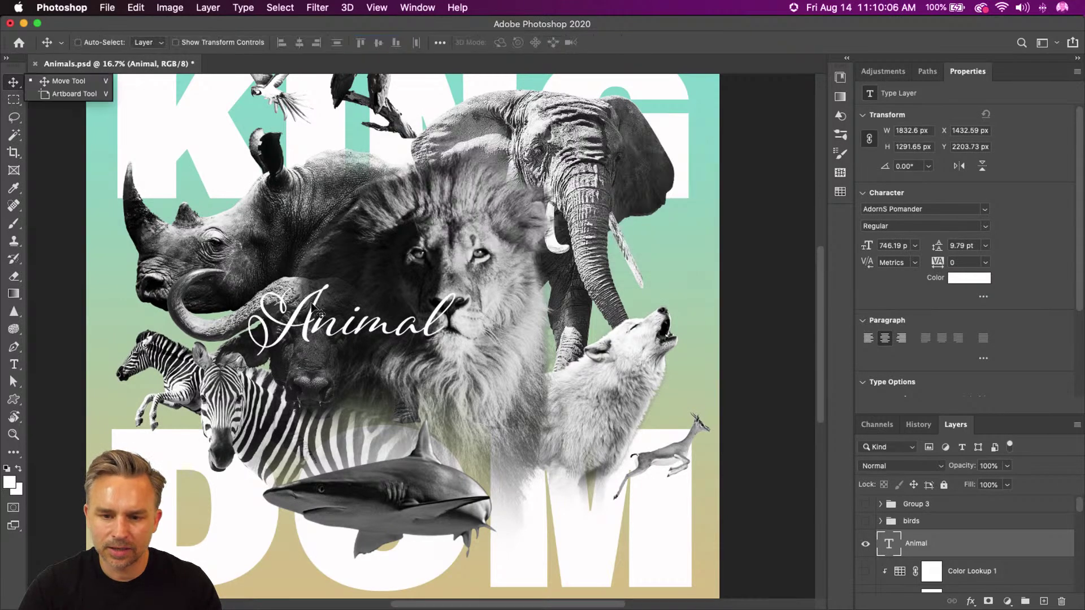
# Position the Animal title over the water buffalo and shift the lion slightly right and down.
pyautogui.moveTo(252, 224); pyautogui.dragTo(180, 224)
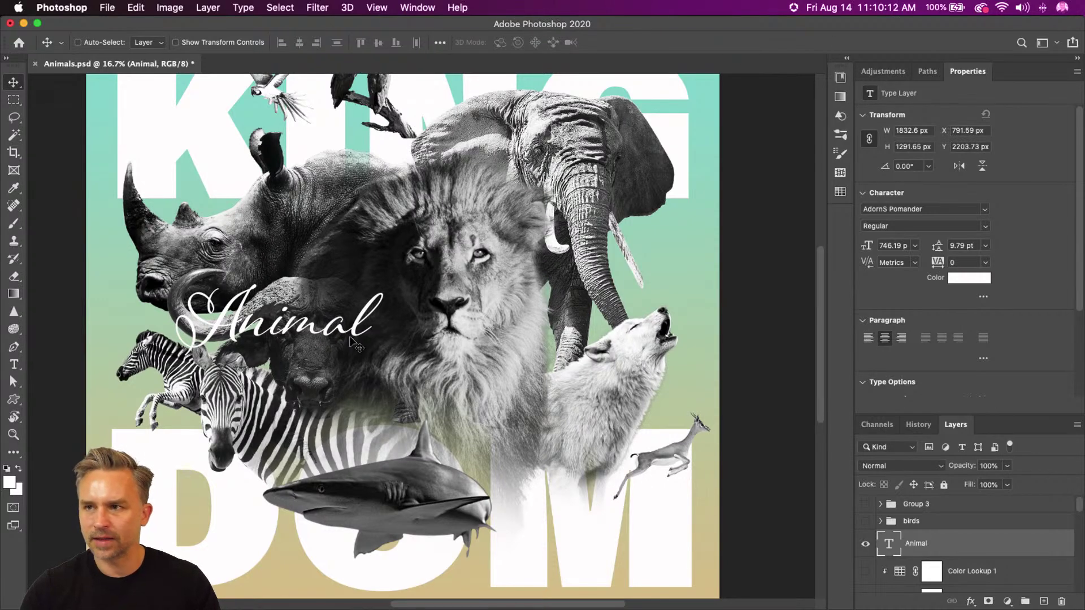
pyautogui.moveTo(260, 330)
pyautogui.mouseDown()
pyautogui.moveTo(272, 321)
pyautogui.moveTo(266, 333)
pyautogui.mouseUp()
pyautogui.keyDown('super'); pyautogui.click(305, 377); pyautogui.keyUp('super')
pyautogui.moveTo(305, 375); pyautogui.dragTo(354, 364)
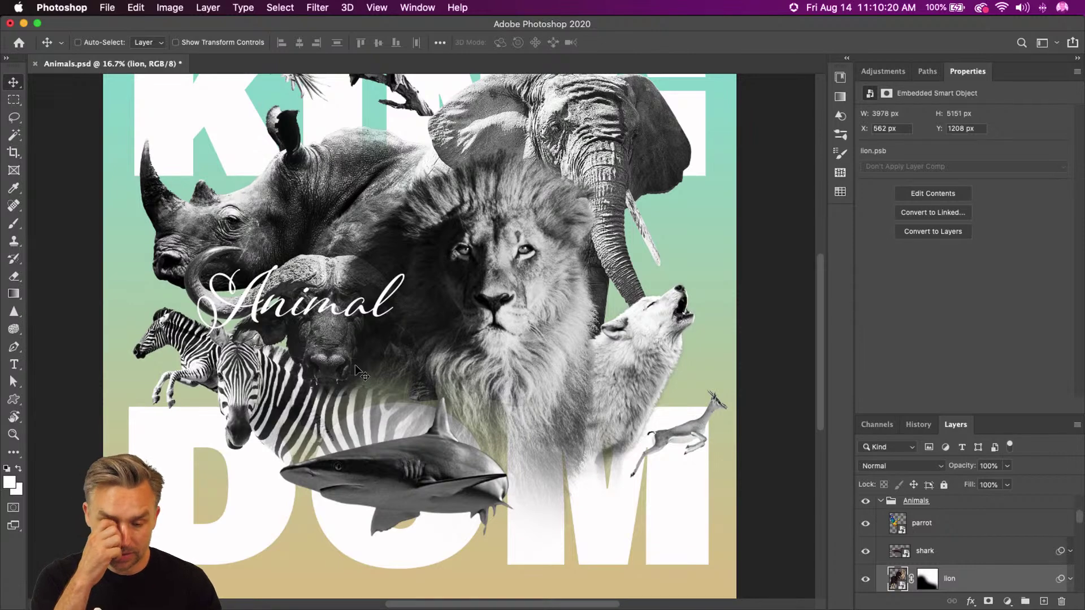
pyautogui.press('super+minus')
pyautogui.moveTo(300, 342); pyautogui.dragTo(308, 328)
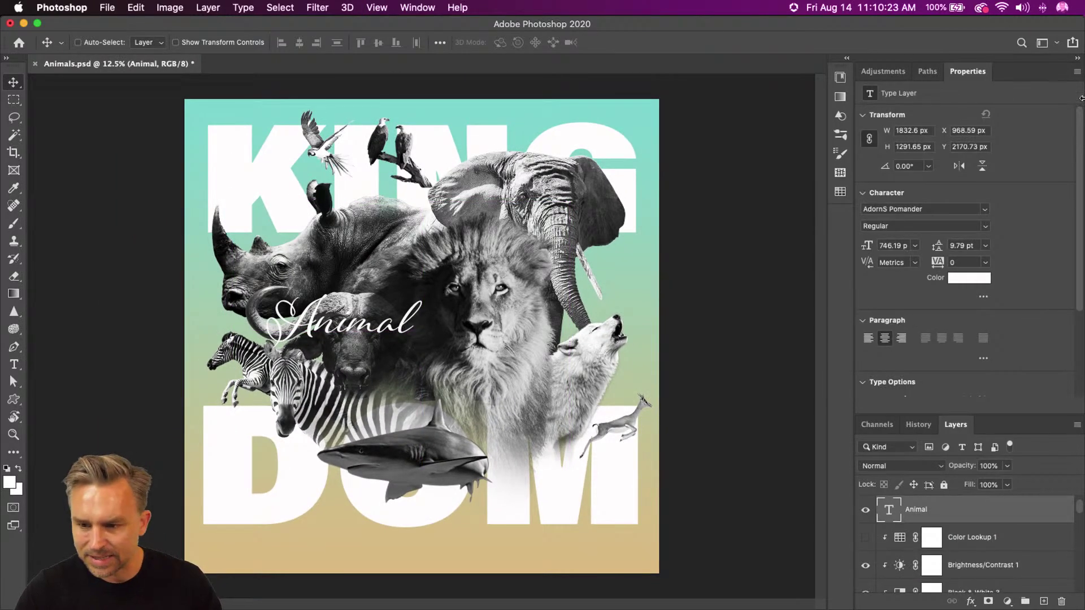
# Hide and reshow the masked water buffalo layer, and examine the layer stack from Group 3 down to the bkgd group.
pyautogui.doubleClick(1015, 70)
pyautogui.click(866, 390)
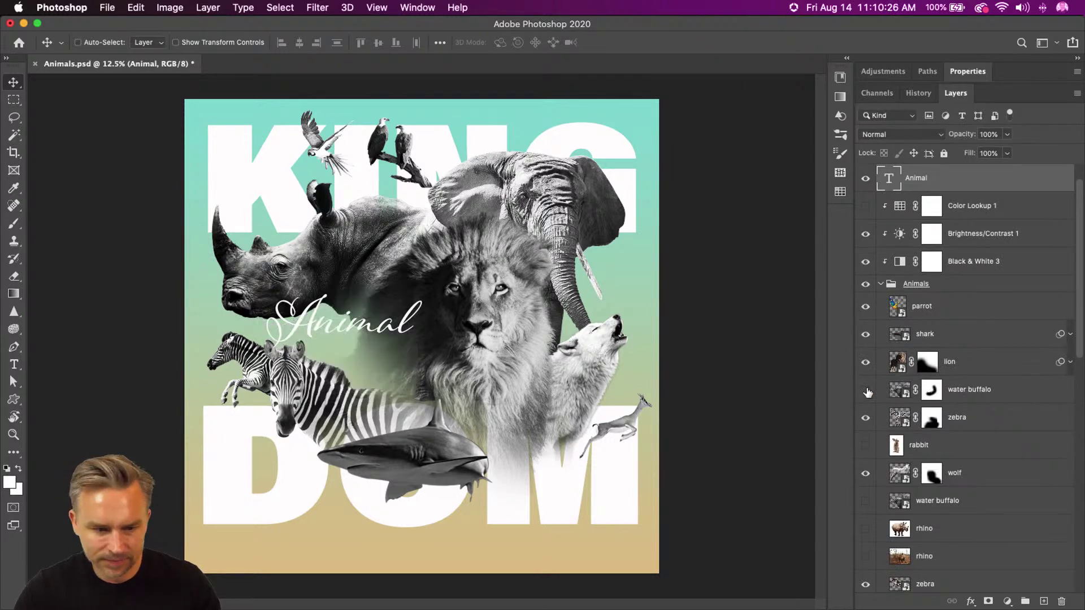
pyautogui.click(866, 390)
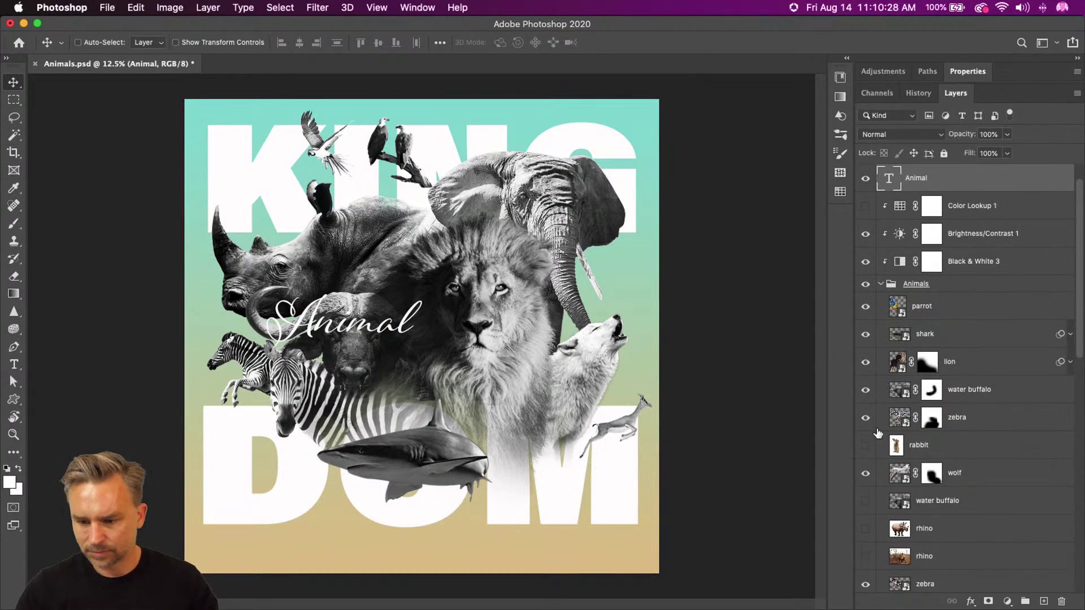
pyautogui.scroll(-3, 952, 451)
pyautogui.scroll(-2, 960, 466)
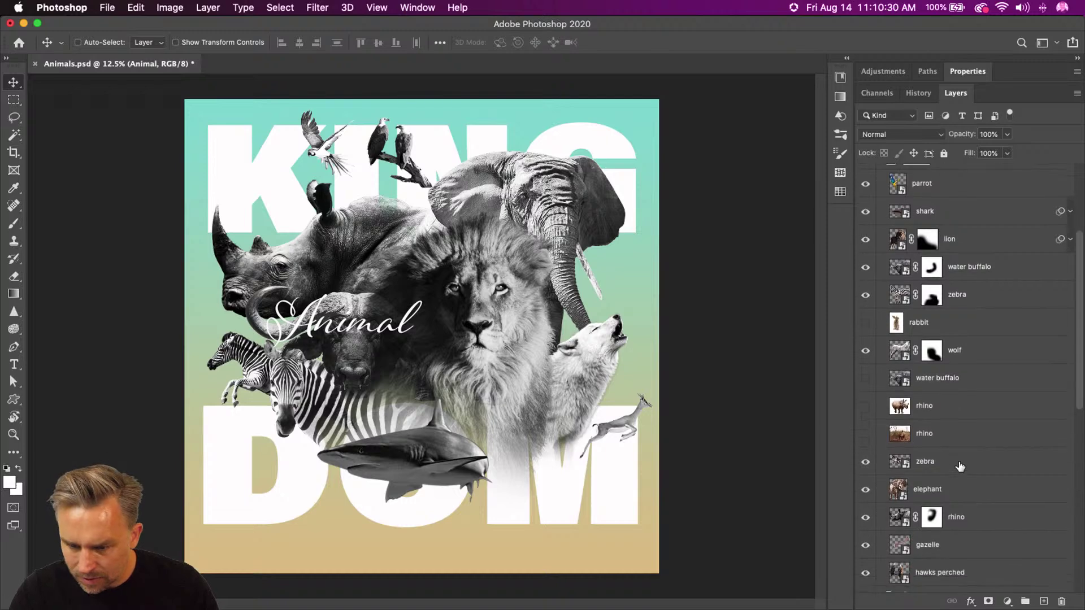
pyautogui.scroll(-6, 960, 466)
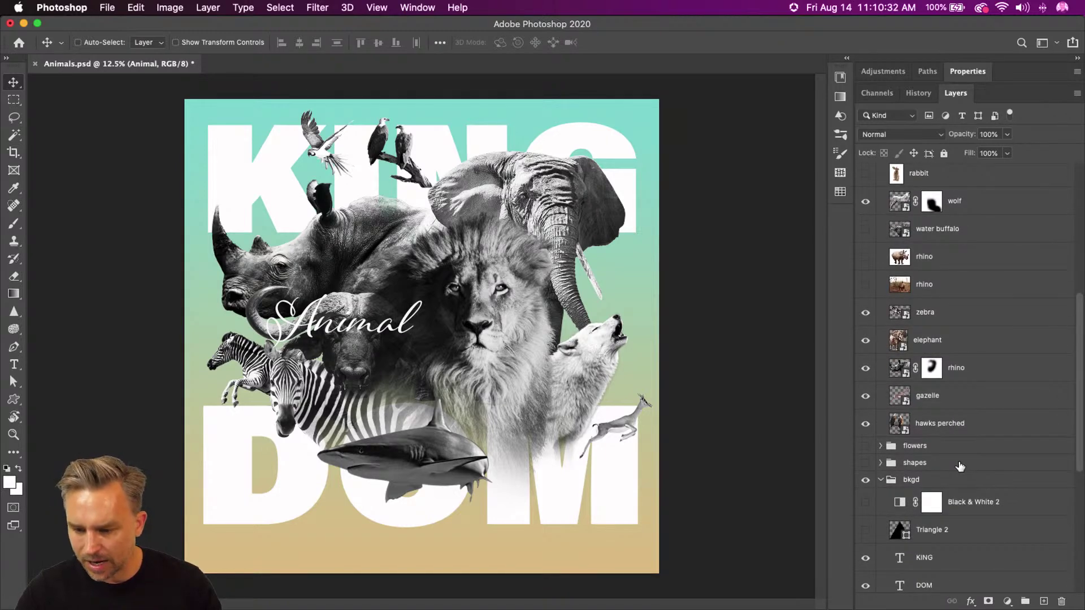
pyautogui.scroll(12, 964, 467)
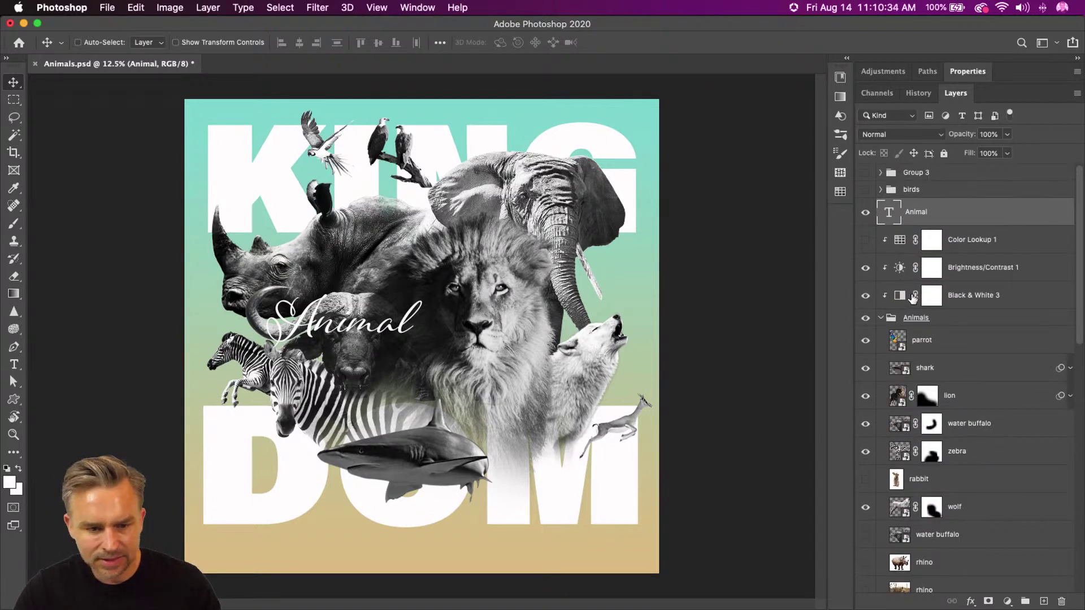
pyautogui.scroll(-12, 912, 298)
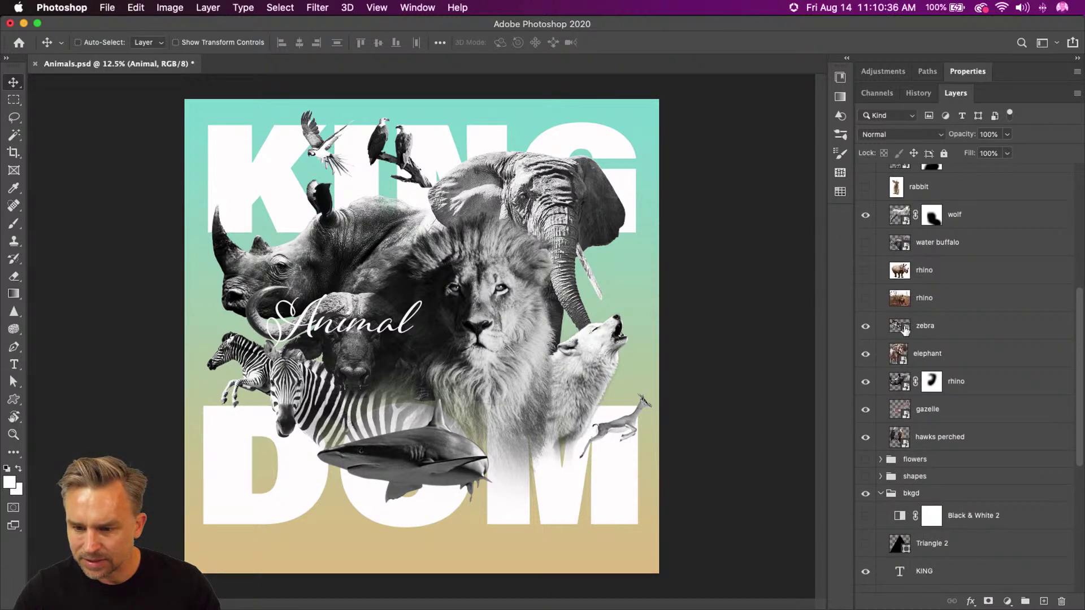
pyautogui.click(953, 330)
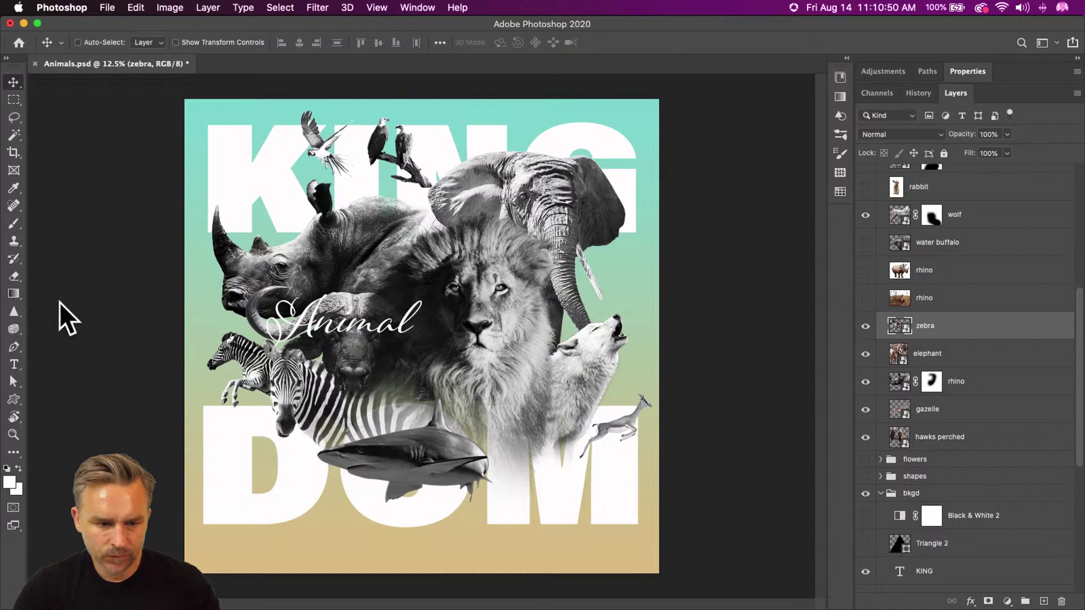
# Reposition the artwork by moving the Animal title slightly right and the water buffalo, rhino and perched hawks slightly down.
pyautogui.keyDown('super'); pyautogui.click(329, 328); pyautogui.keyUp('super')
pyautogui.moveTo(329, 328); pyautogui.dragTo(351, 327)
pyautogui.moveTo(247, 317); pyautogui.dragTo(252, 344)
pyautogui.moveTo(264, 283); pyautogui.dragTo(266, 278)
pyautogui.moveTo(386, 157); pyautogui.dragTo(389, 174)
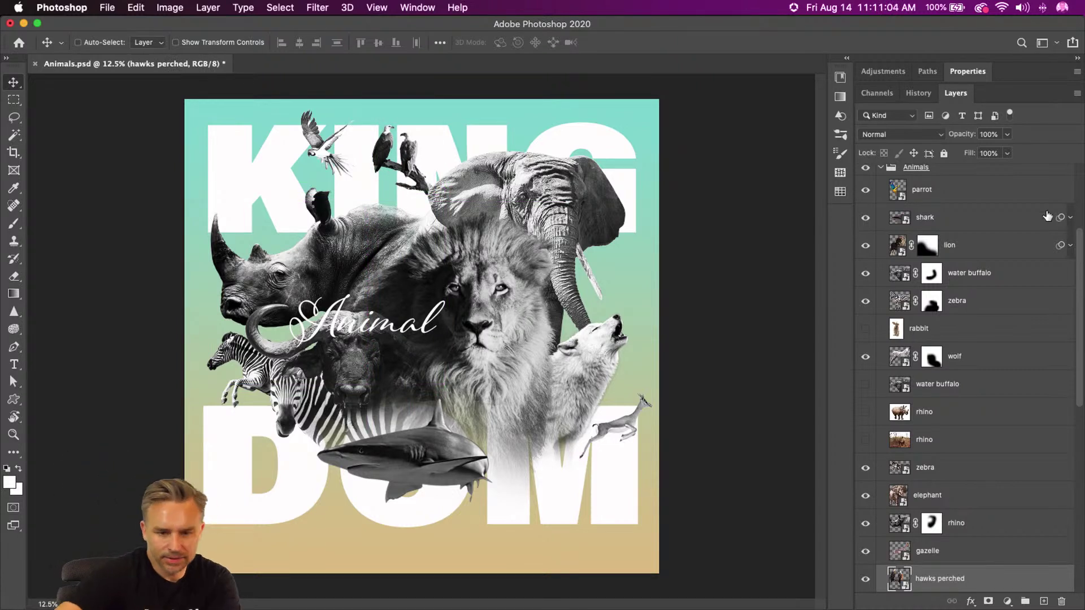
# Enlarge the Animal title slightly and place it just above the water buffalo's horns, across the rhino's face.
pyautogui.press('super+equal')
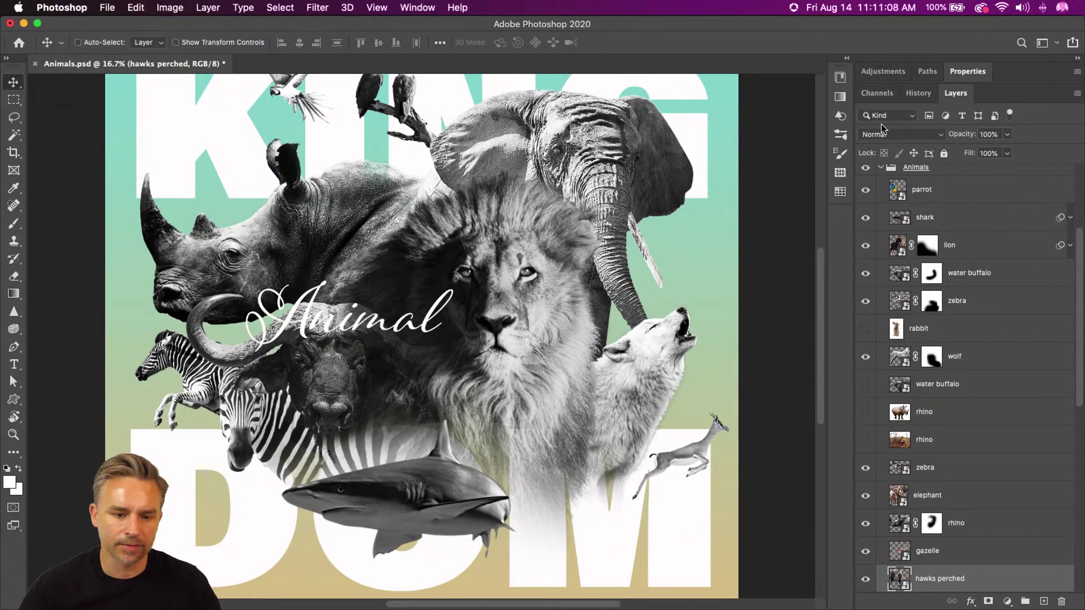
pyautogui.doubleClick(305, 308)
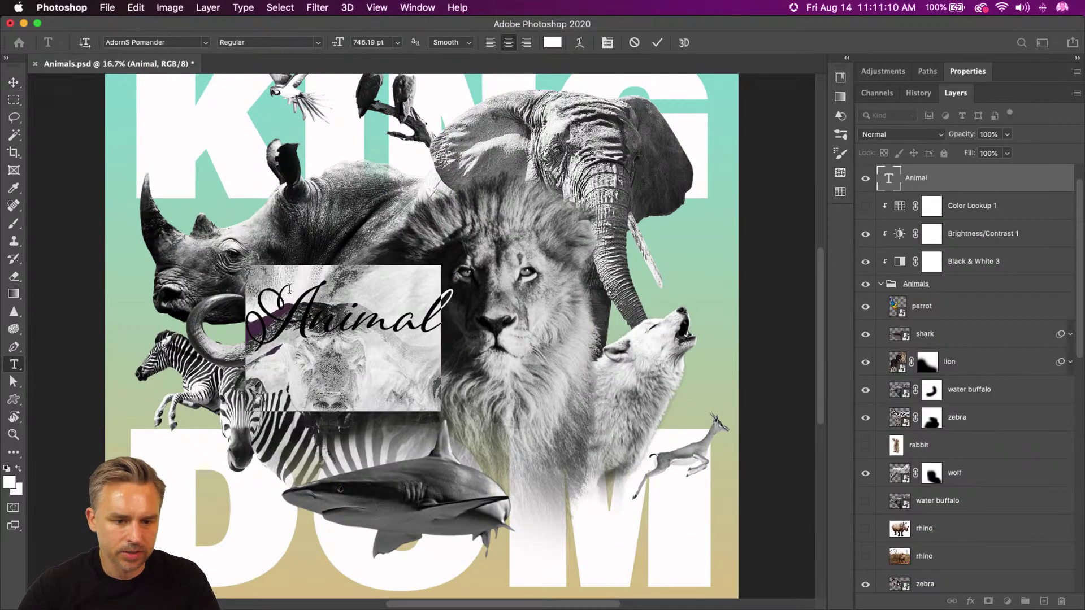
pyautogui.click(14, 83)
pyautogui.moveTo(311, 316); pyautogui.dragTo(299, 289)
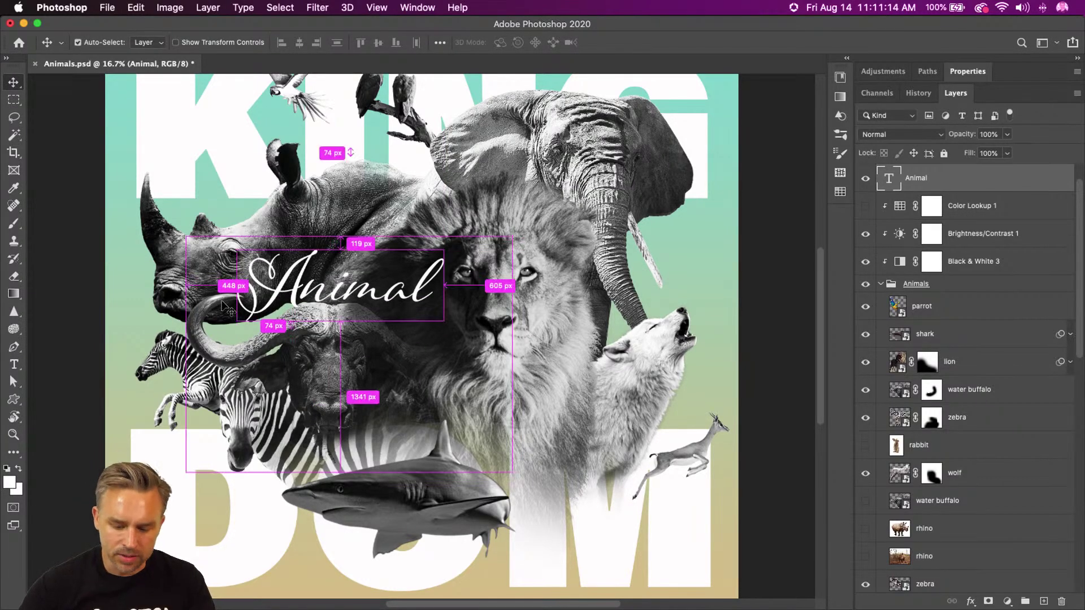
pyautogui.press('super+t')
pyautogui.moveTo(213, 212); pyautogui.dragTo(199, 208)
pyautogui.press('Return')
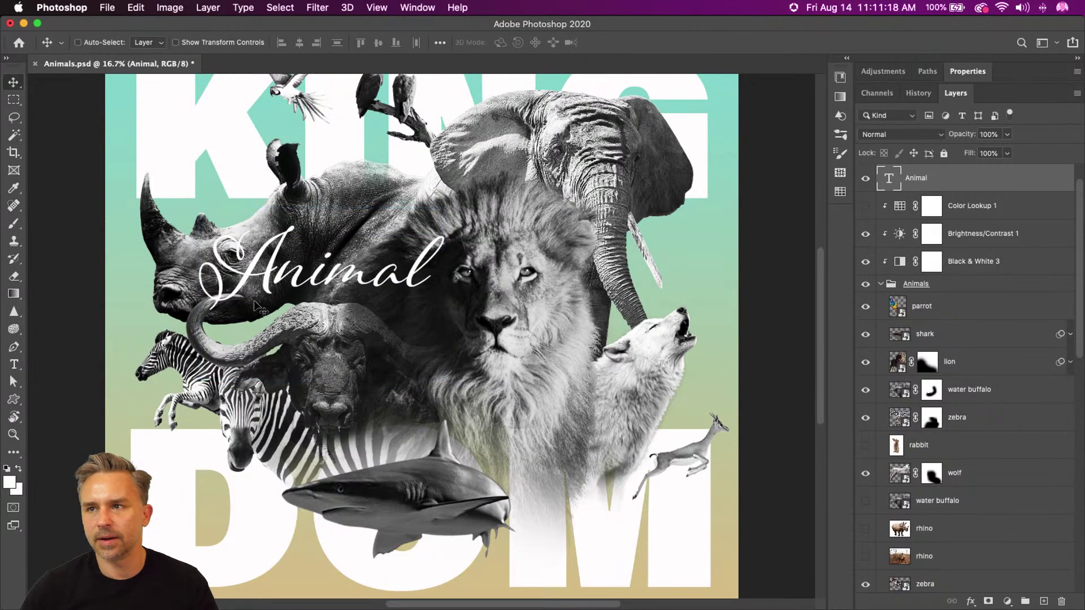
pyautogui.moveTo(259, 272); pyautogui.dragTo(276, 288)
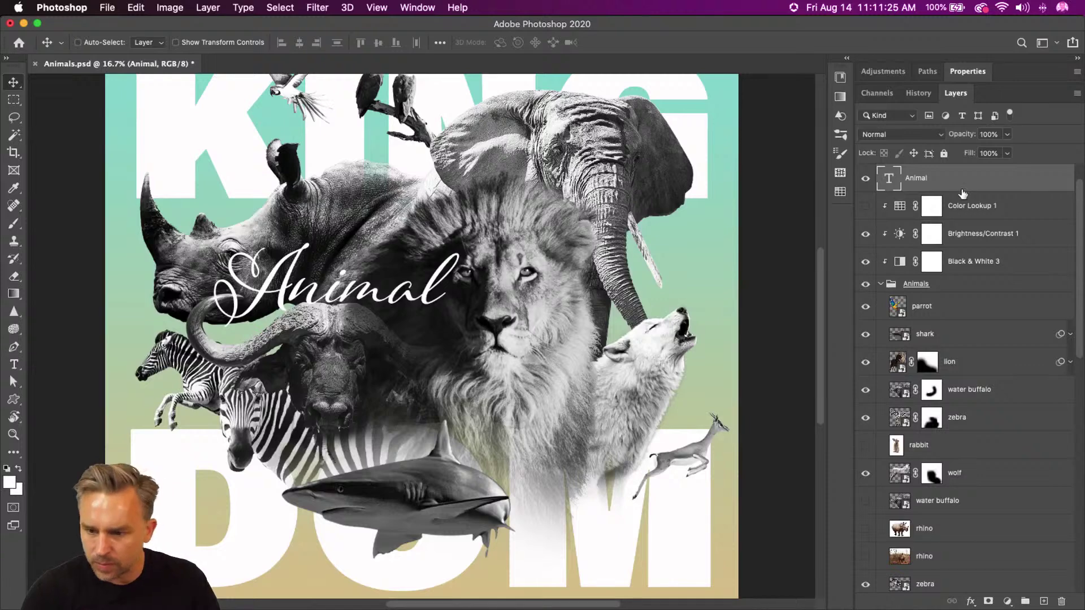
# Reorder the layers so the Animal title sits directly below the masked water buffalo and directly above the lion.
pyautogui.moveTo(960, 178); pyautogui.dragTo(984, 400)
pyautogui.click(964, 342)
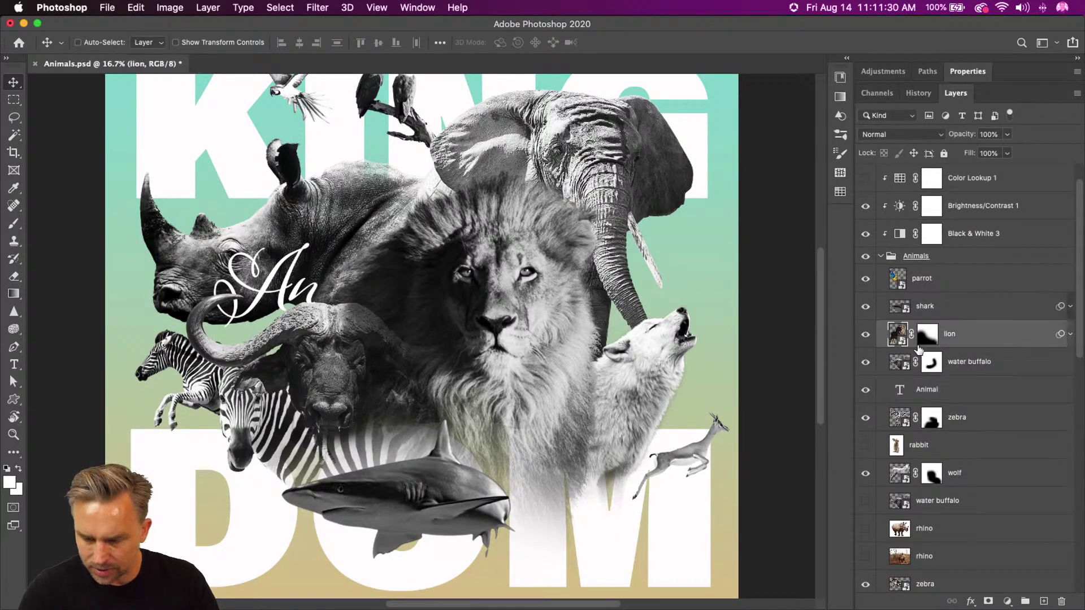
pyautogui.moveTo(975, 345); pyautogui.dragTo(983, 408)
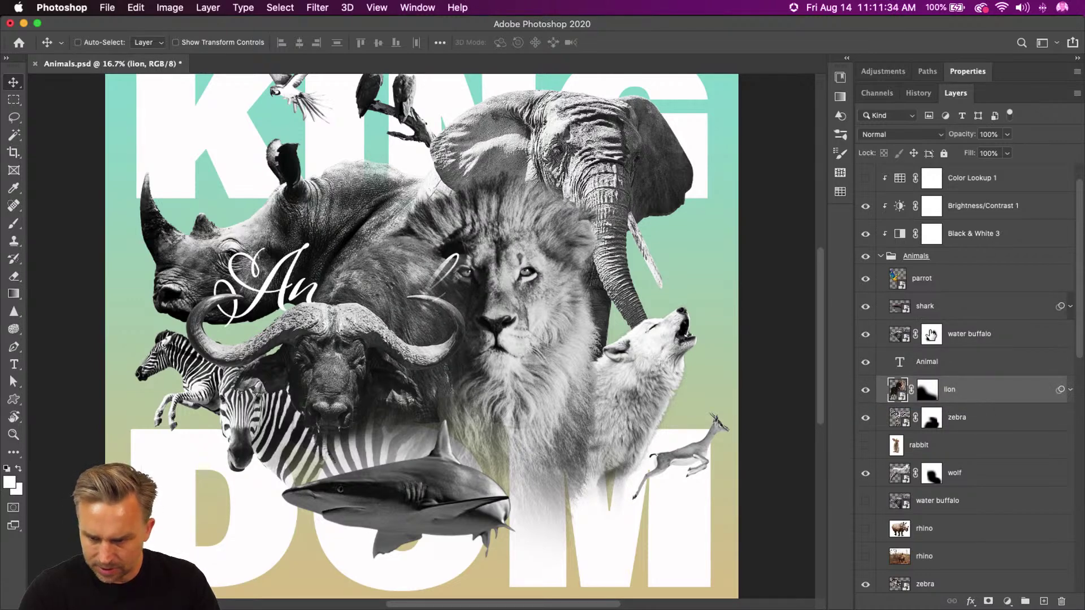
# Paint black on the water buffalo's layer mask with a 700 px brush to hide its body over the Animal lettering.
pyautogui.click(931, 335)
pyautogui.press('x')
pyautogui.press('b')
pyautogui.moveTo(446, 244)
pyautogui.mouseDown()
pyautogui.moveTo(458, 348)
pyautogui.moveTo(408, 258)
pyautogui.moveTo(379, 260)
pyautogui.moveTo(366, 240)
pyautogui.moveTo(390, 242)
pyautogui.moveTo(393, 230)
pyautogui.moveTo(364, 243)
pyautogui.mouseUp()
pyautogui.press('[')
pyautogui.press('[')
pyautogui.press('[')
pyautogui.press('[')
pyautogui.press('[')
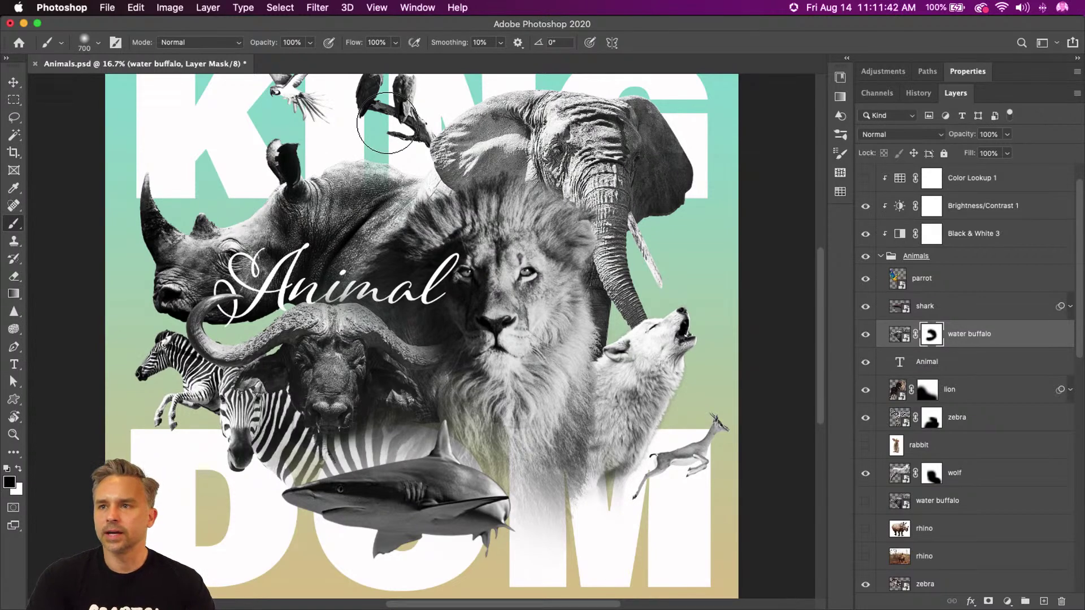
pyautogui.press('super+minus')
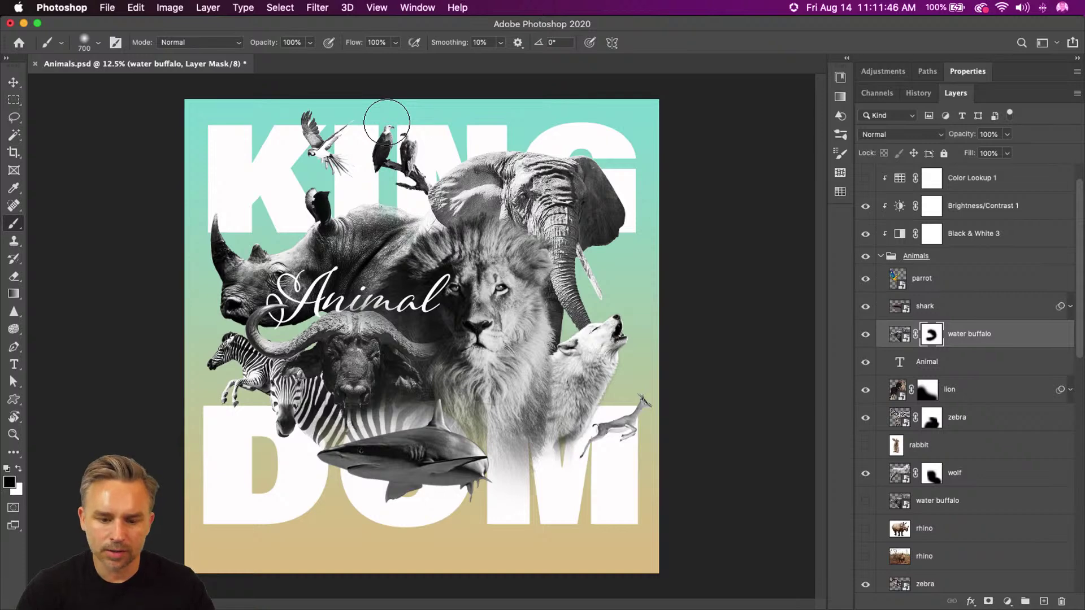
# Show the masked mountain Layer 0 in the bkgd group, raise the mountains on the canvas, and place the layer directly above DOM.
pyautogui.click(14, 82)
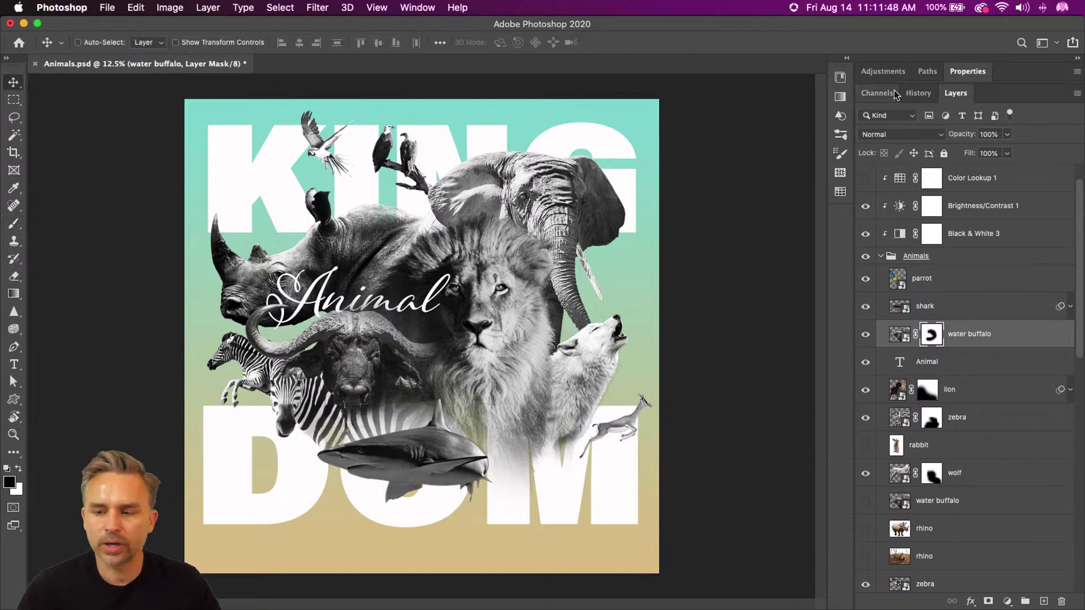
pyautogui.scroll(-10, 936, 354)
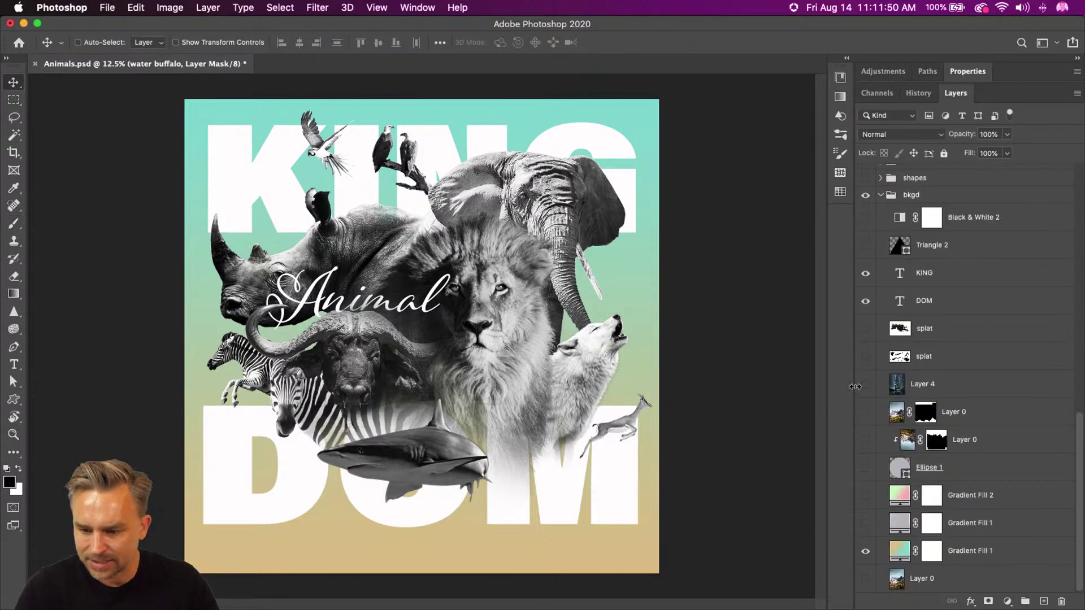
pyautogui.click(887, 412)
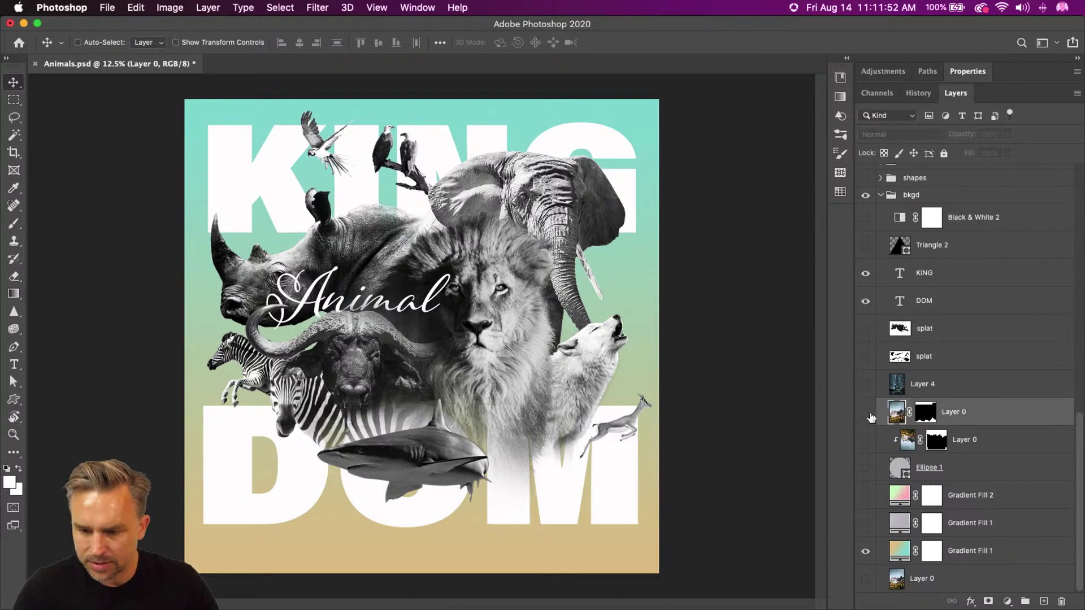
pyautogui.click(865, 415)
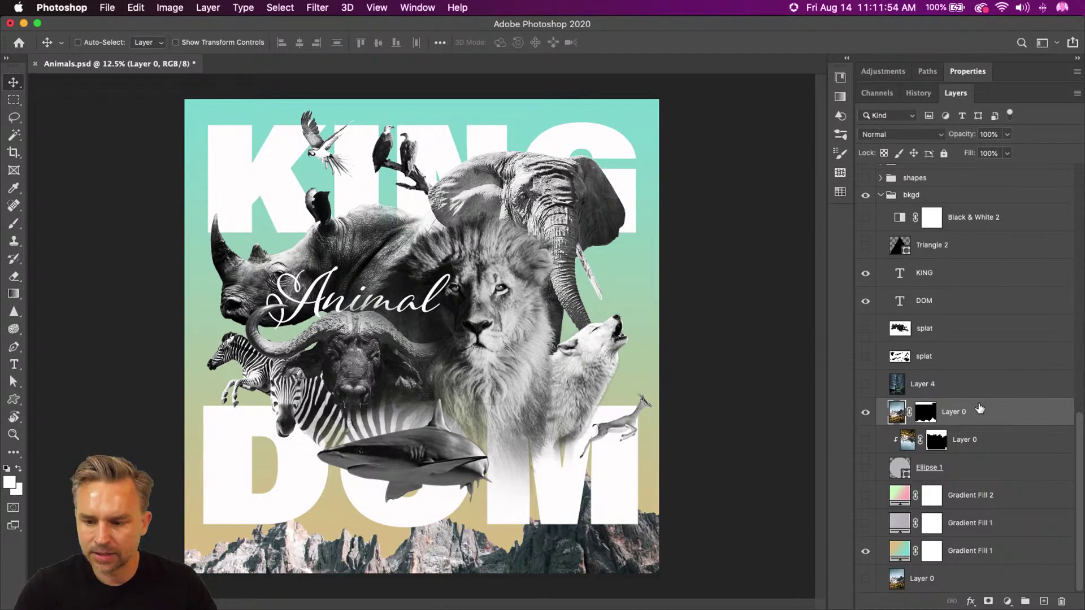
pyautogui.moveTo(437, 518); pyautogui.dragTo(396, 469)
pyautogui.moveTo(1001, 412); pyautogui.dragTo(986, 289)
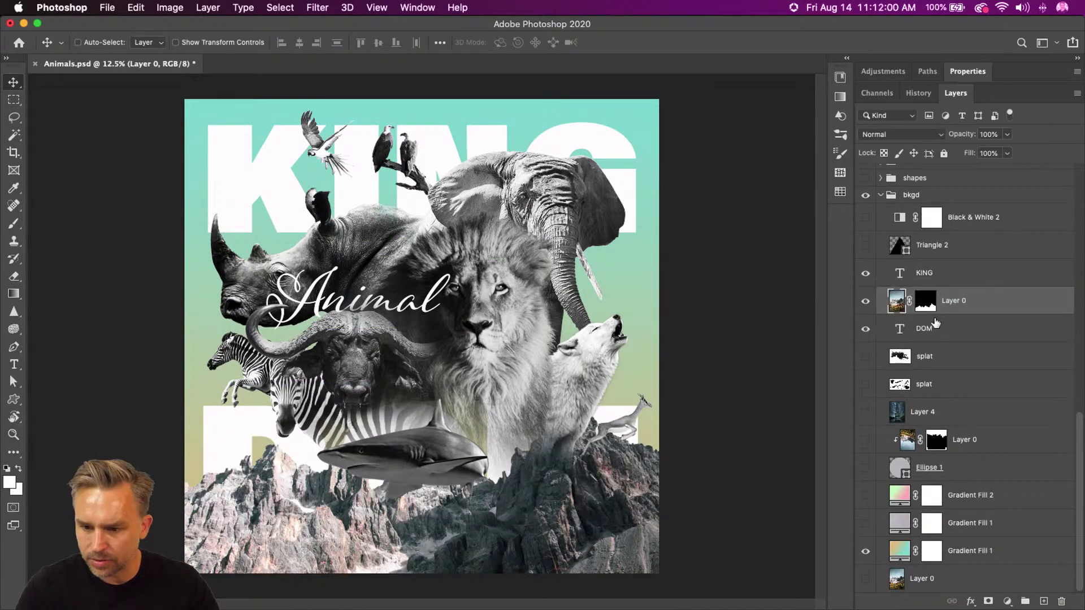
# Try clipping the mountain Layer 0 to the DOM lettering, flipping it vertically and shifting it over the letters.
pyautogui.keyDown('alt'); pyautogui.click(952, 306); pyautogui.keyUp('alt')
pyautogui.moveTo(351, 468); pyautogui.dragTo(349, 506)
pyautogui.press('super+t')
pyautogui.rightClick(220, 389)
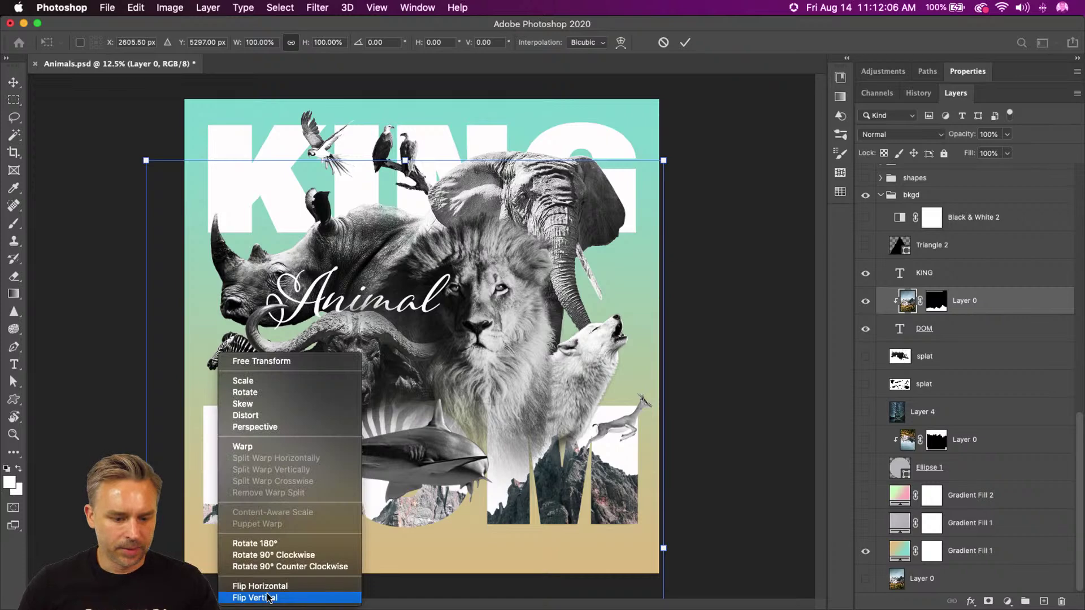
pyautogui.click(254, 598)
pyautogui.moveTo(367, 476); pyautogui.dragTo(357, 329)
pyautogui.press('Return')
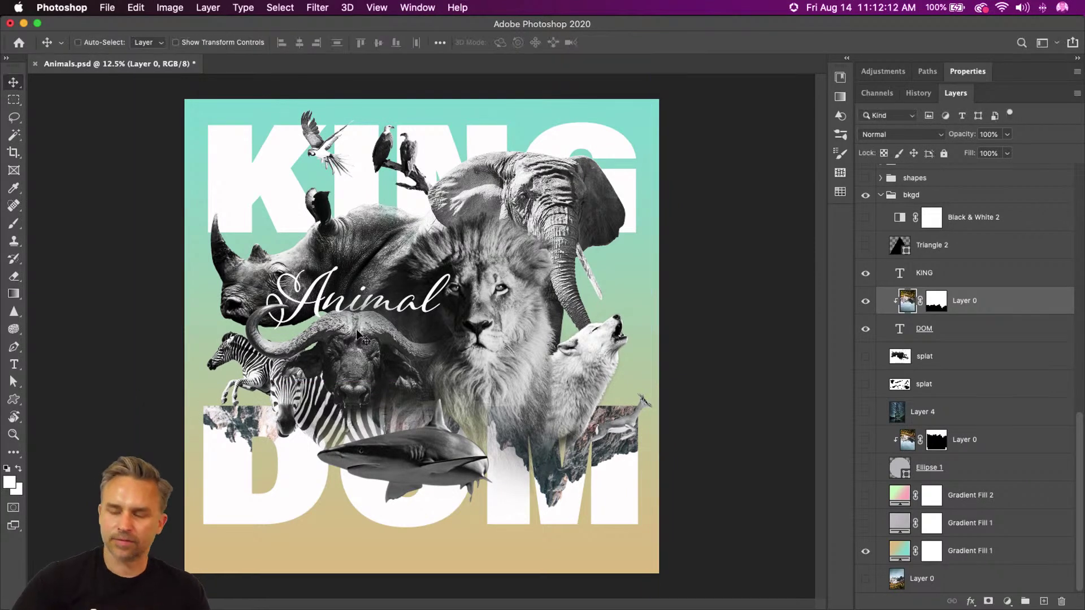
pyautogui.moveTo(357, 335); pyautogui.dragTo(405, 374)
pyautogui.press('super+z')
# Place the mountain Layer 0 directly below the DOM text and set its blend mode to Overlay.
pyautogui.moveTo(967, 311); pyautogui.dragTo(967, 339)
pyautogui.click(922, 134)
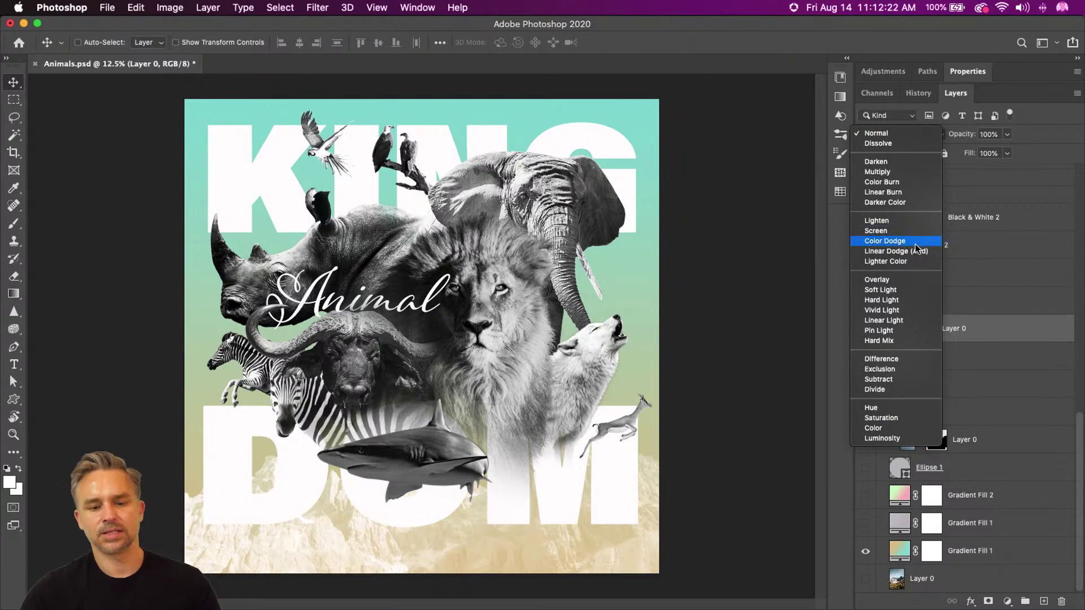
pyautogui.click(911, 280)
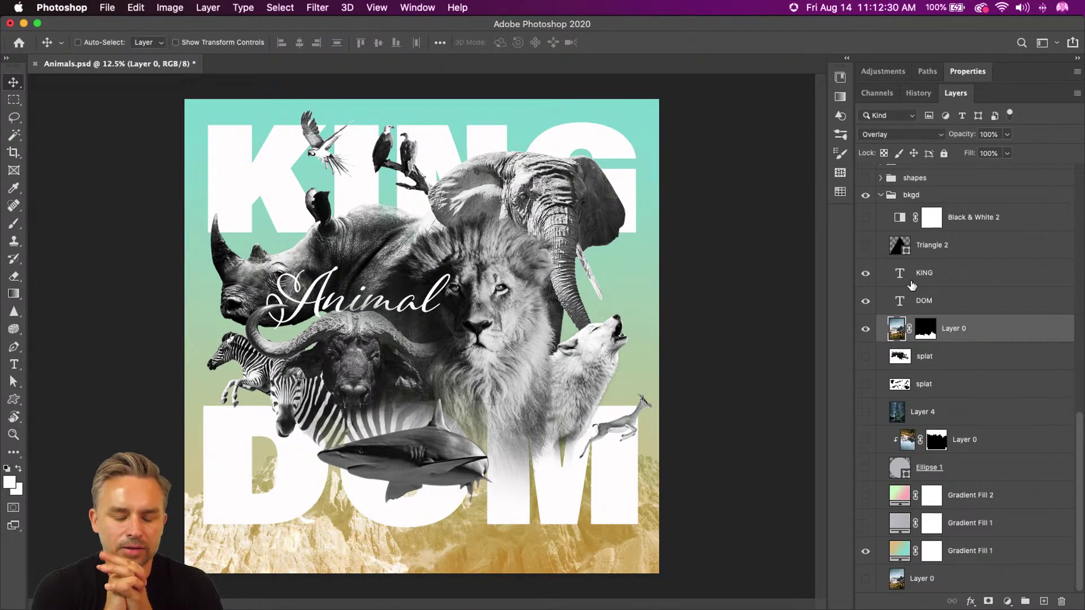
# Move the masked zebra layer between the shark and water buffalo layers and shift the zebra slightly on the canvas.
pyautogui.scroll(10, 904, 272)
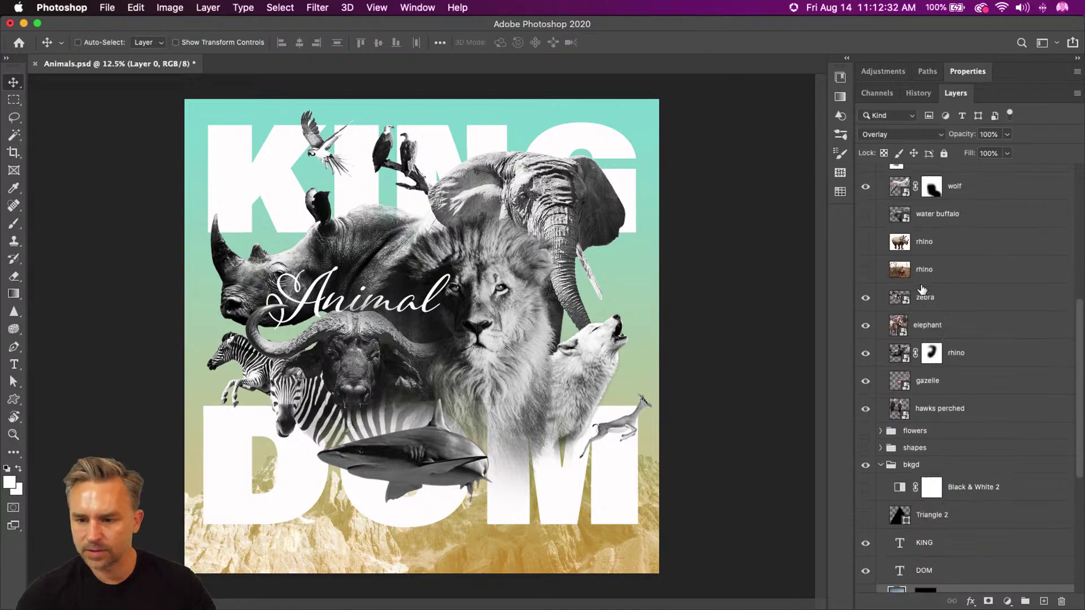
pyautogui.moveTo(965, 286); pyautogui.dragTo(961, 190)
pyautogui.moveTo(332, 407)
pyautogui.mouseDown()
pyautogui.moveTo(320, 413)
pyautogui.moveTo(326, 420)
pyautogui.mouseUp()
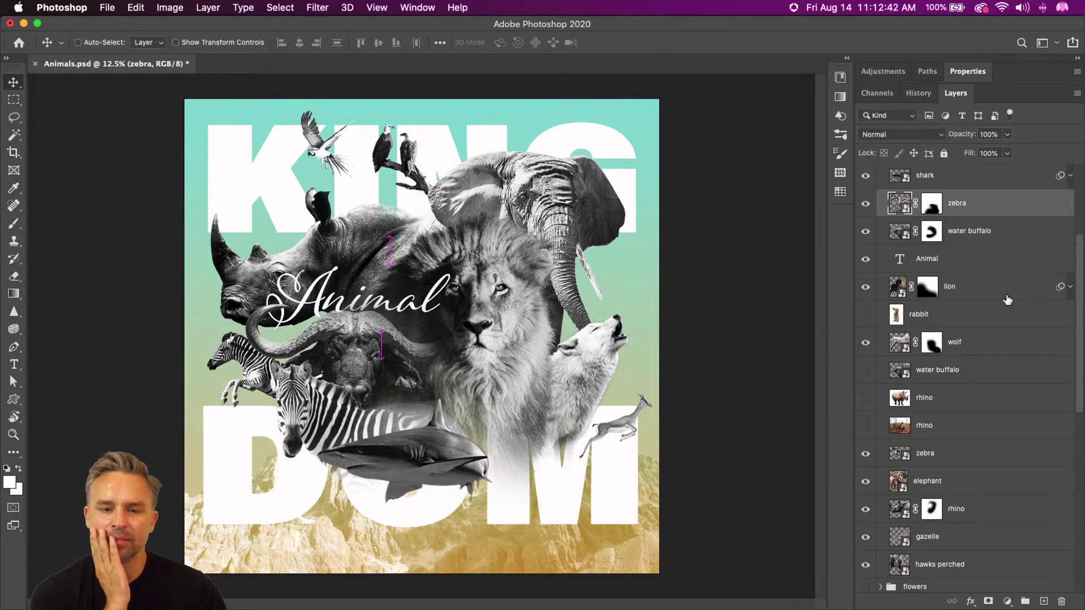
# Collapse the Animals group and hide the mountain Layer 0 below the DOM text.
pyautogui.scroll(3, 913, 234)
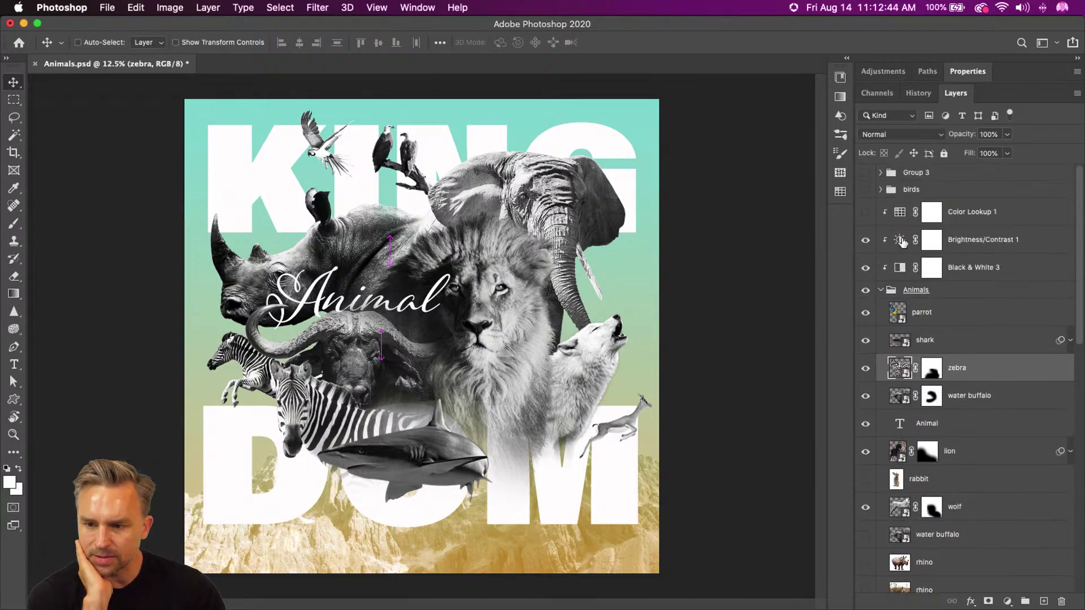
pyautogui.click(880, 291)
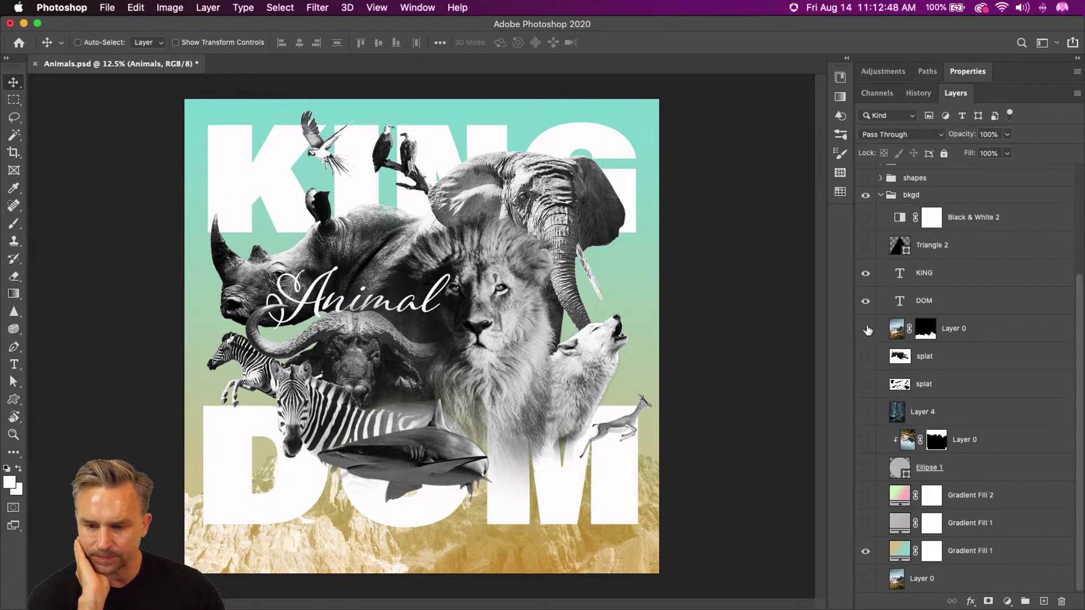
pyautogui.click(867, 330)
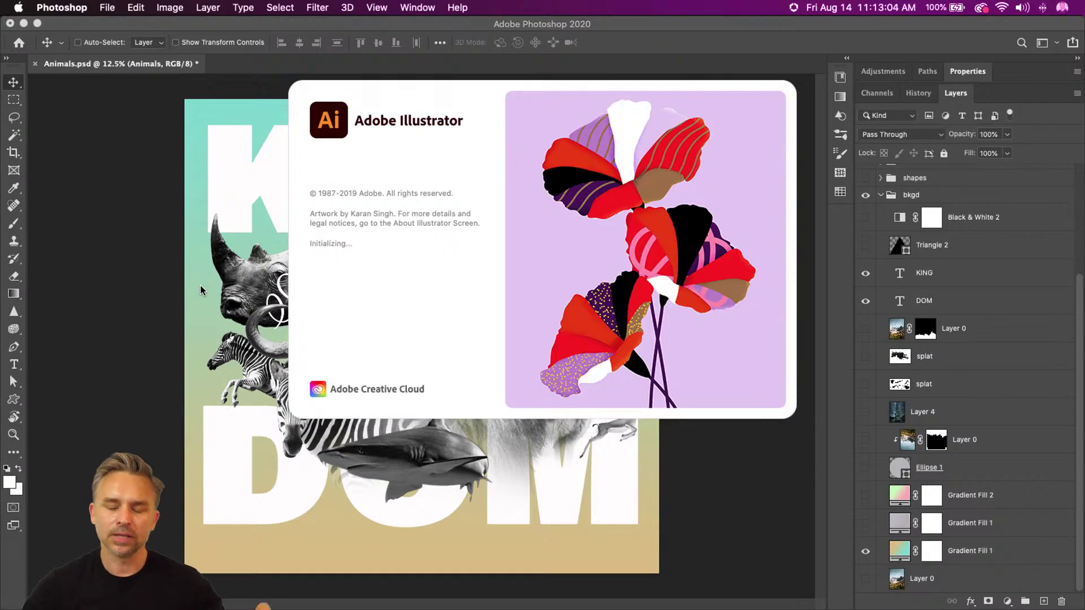
# Select all of the KING lettering, copy it, and leave text editing.
pyautogui.click(91, 177)
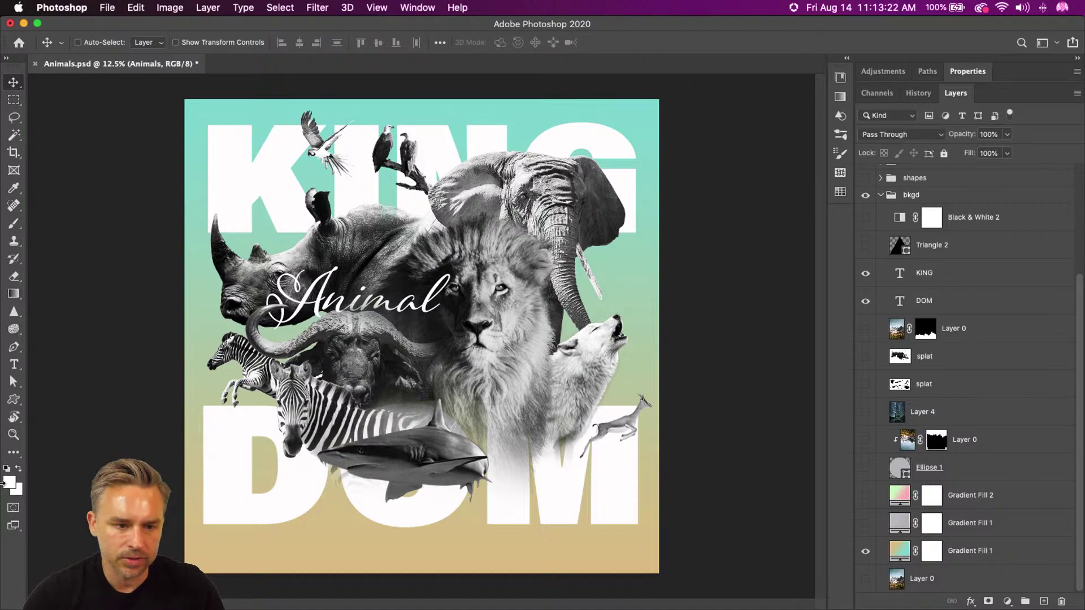
pyautogui.click(14, 365)
pyautogui.click(258, 190)
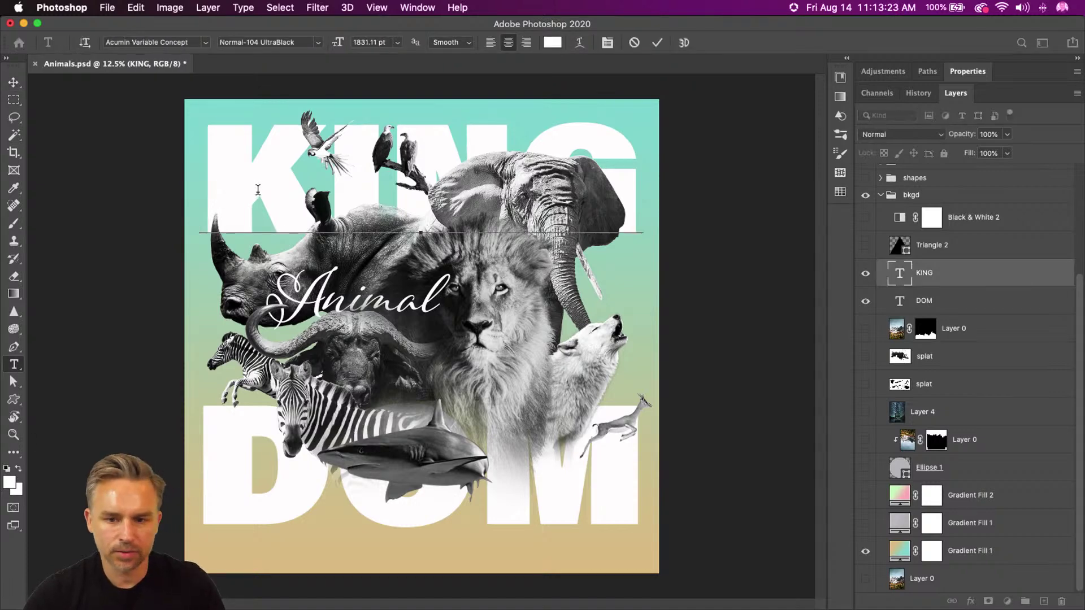
pyautogui.hotkey('ctrl', 'a')
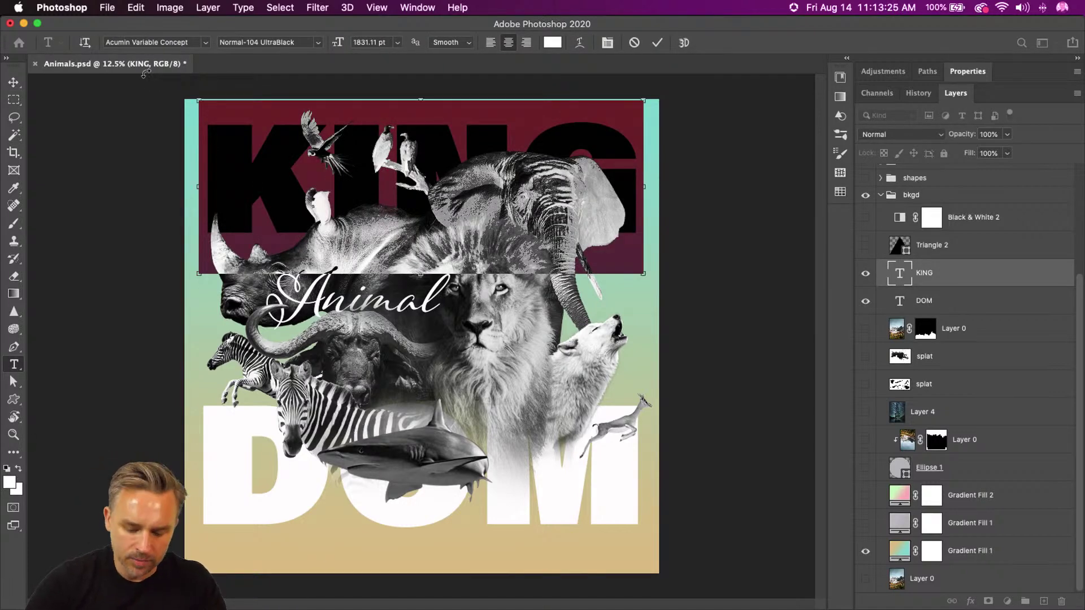
pyautogui.click(13, 100)
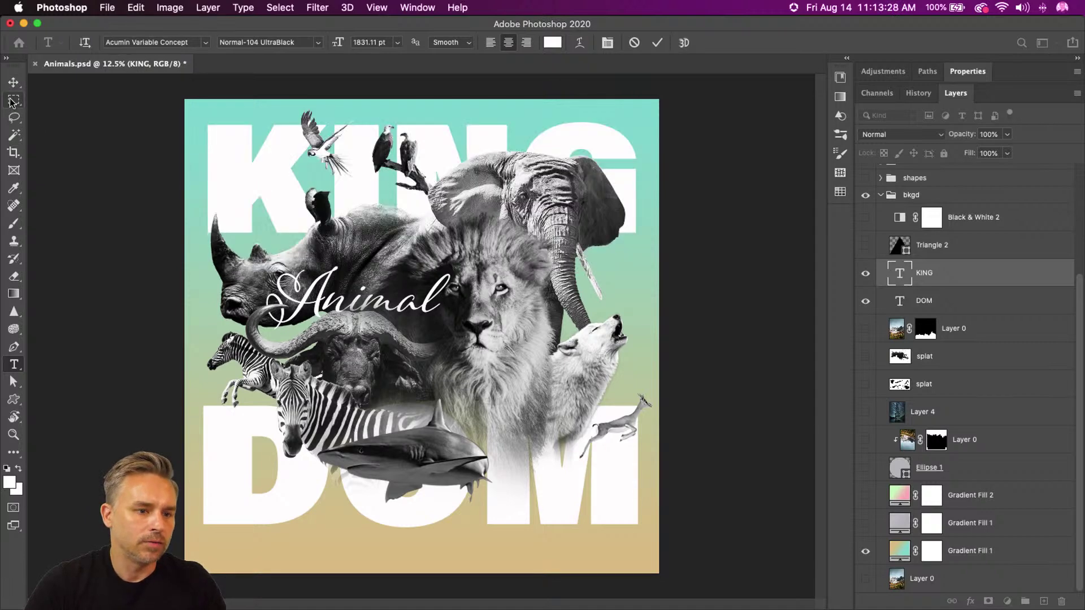
# Switch to Illustrator and create a new 460.8 x 259.2 px RGB document.
pyautogui.moveTo(203, 593)
pyautogui.click(135, 593)
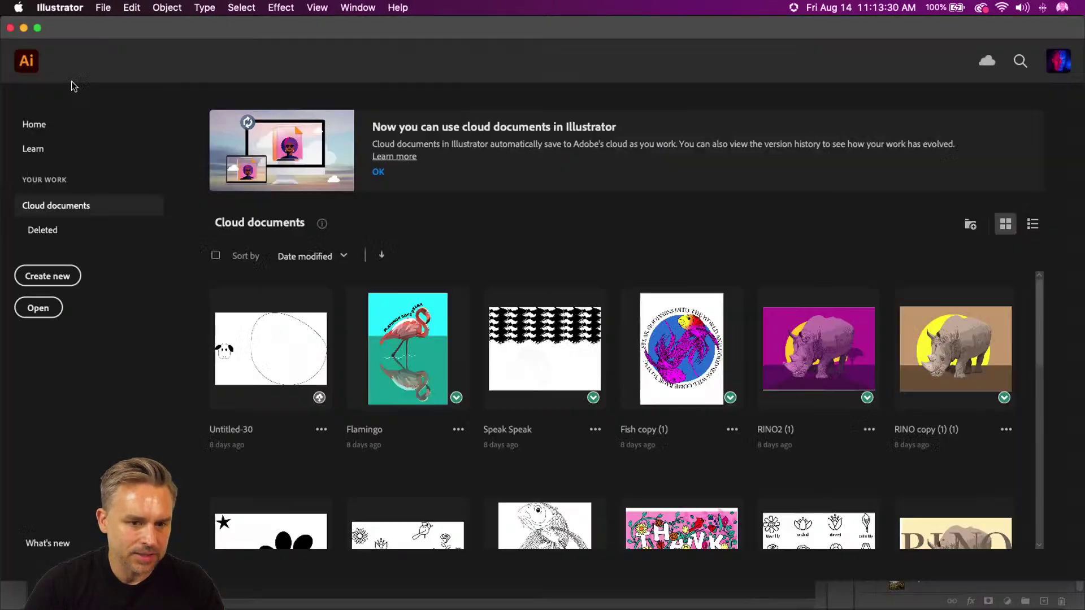
pyautogui.click(105, 8)
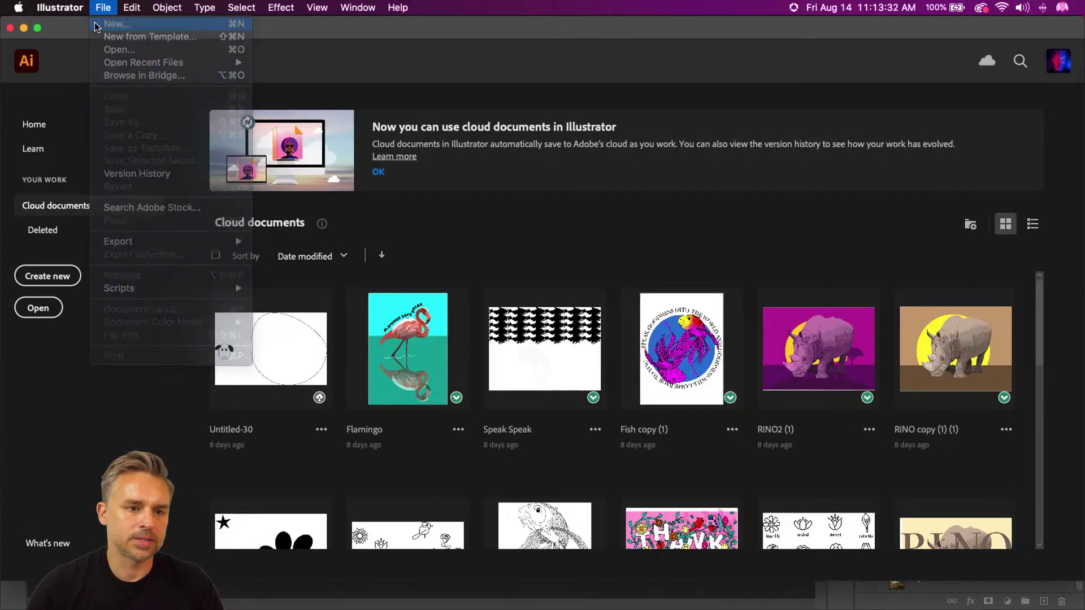
pyautogui.click(96, 25)
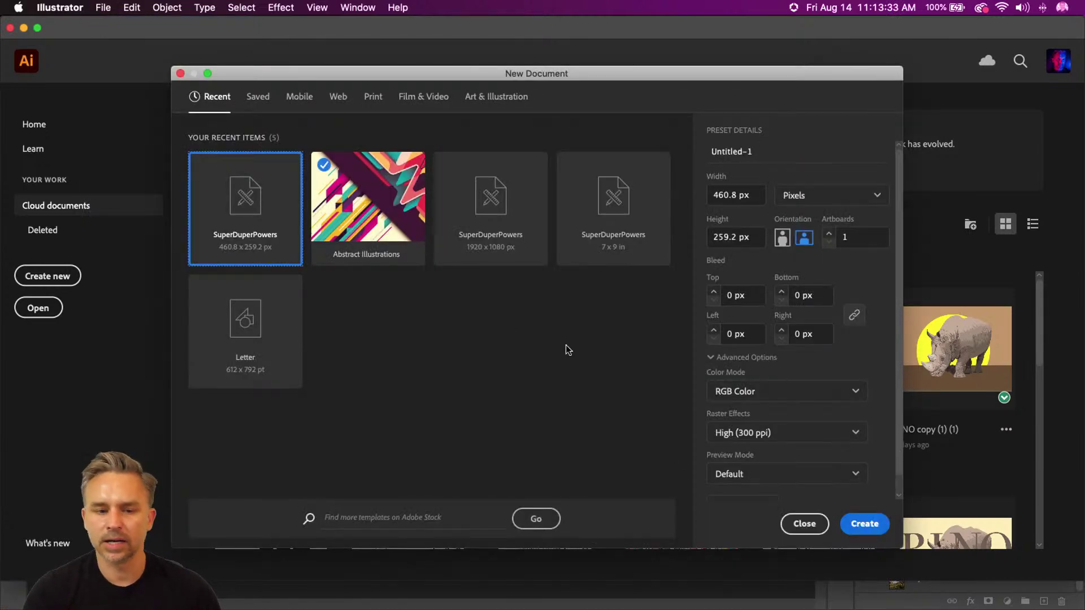
pyautogui.click(856, 525)
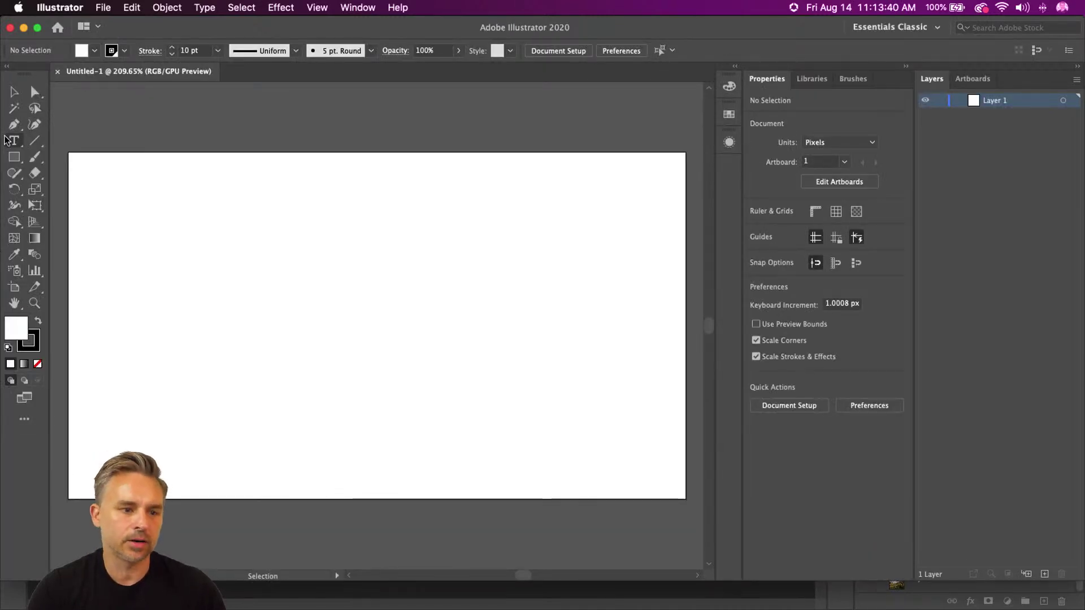
# Start a text object on the blank artboard and paste the copied KING lettering into it.
pyautogui.press('t')
pyautogui.hotkey('shift', 'x')
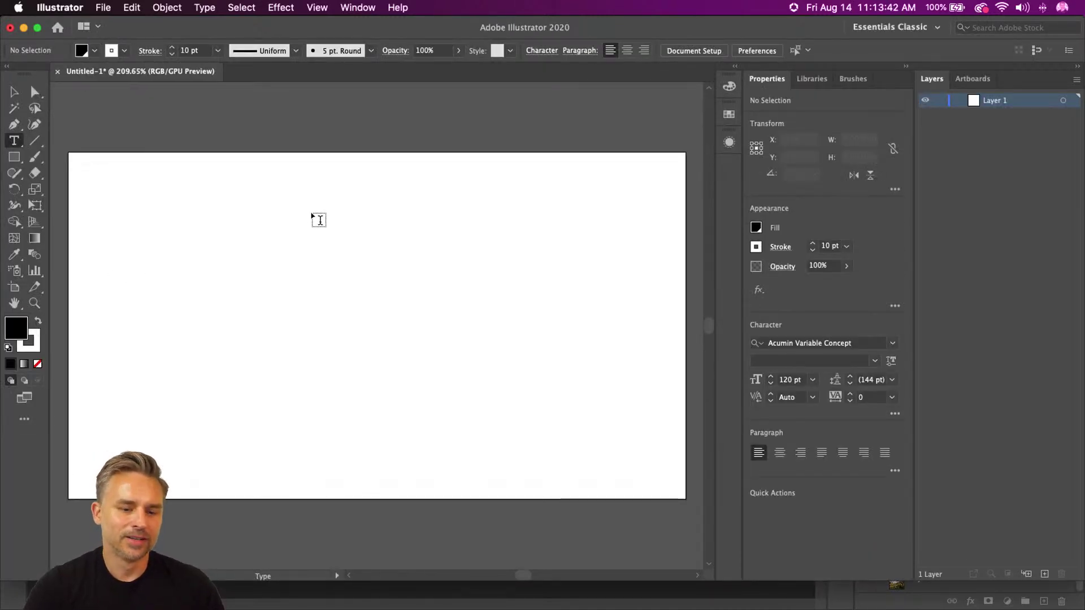
pyautogui.click(300, 256)
pyautogui.press('super+v')
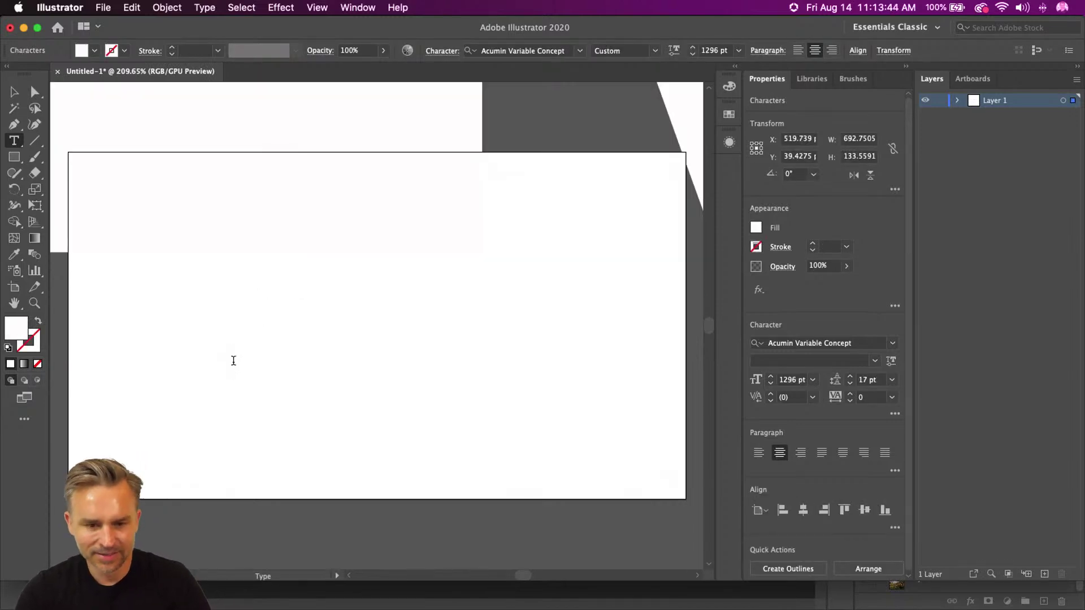
# Resize the artboard to fit the artwork bounds of the KING lettering.
pyautogui.click(13, 91)
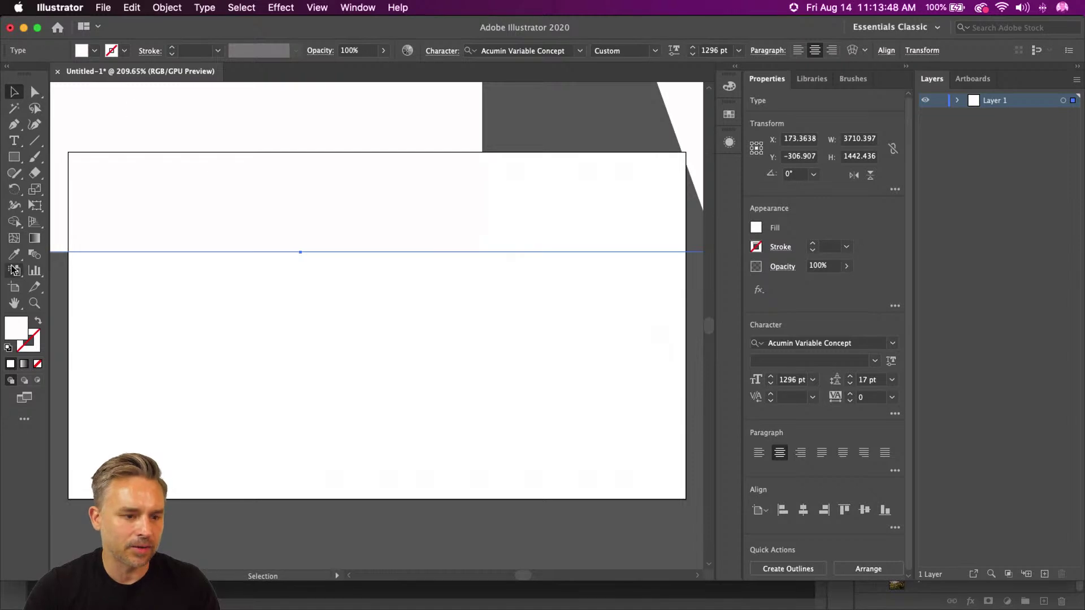
pyautogui.click(14, 287)
pyautogui.click(113, 51)
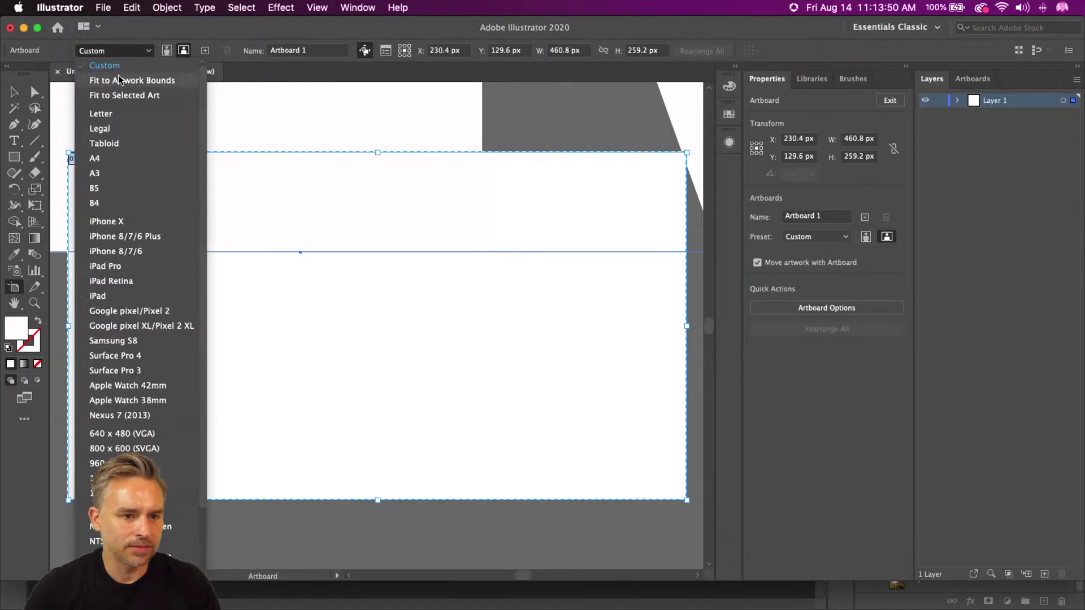
pyautogui.click(119, 80)
pyautogui.click(13, 92)
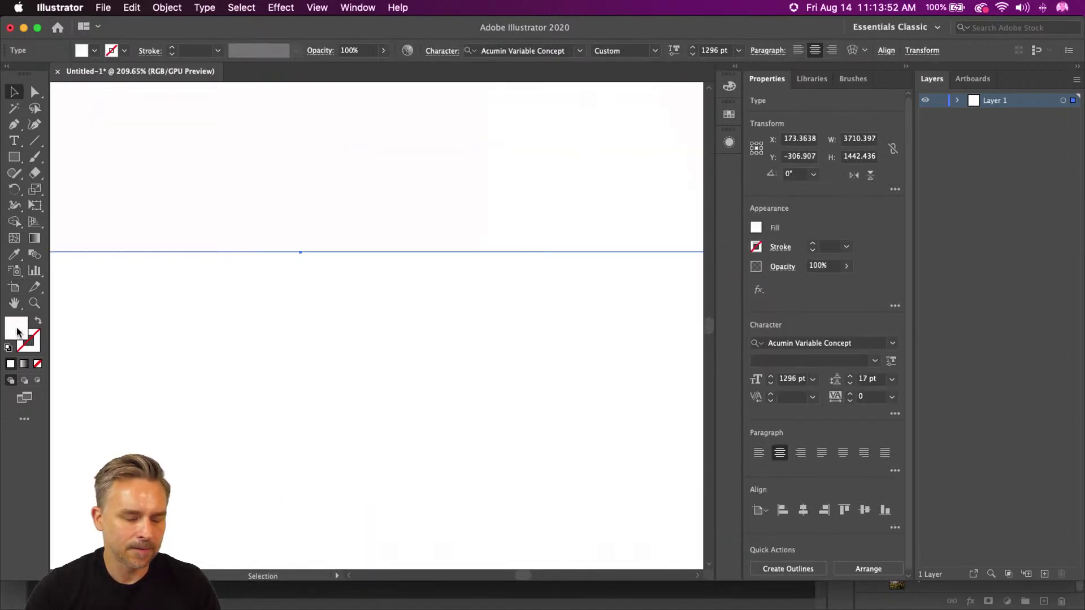
# Set the KING lettering's fill to black, 000000, and fit the artboard in the window.
pyautogui.doubleClick(16, 330)
pyautogui.write('000000')
pyautogui.press('Return')
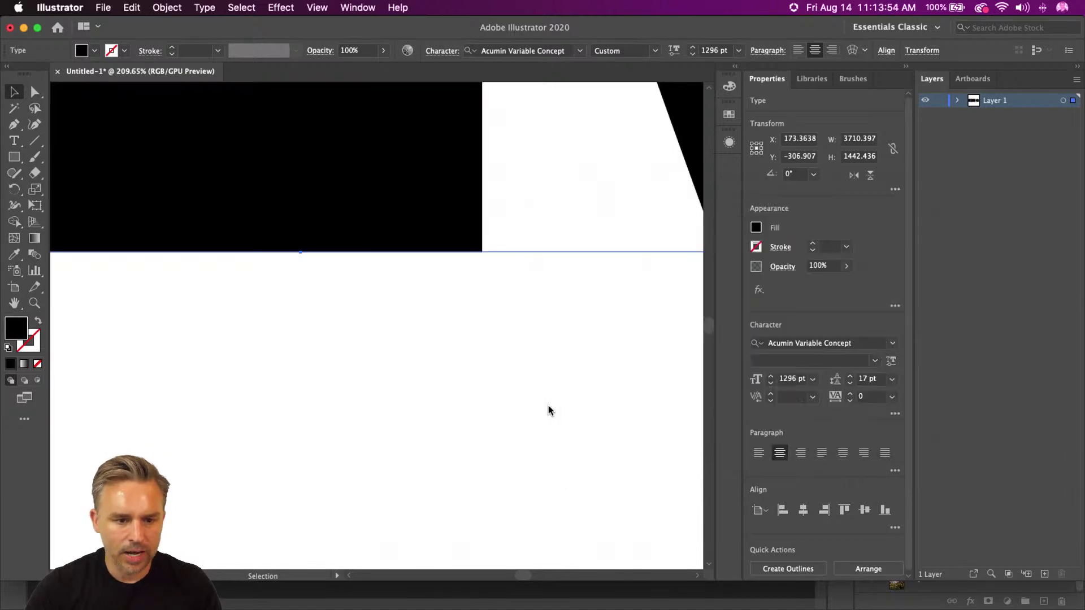
pyautogui.click(5, 91)
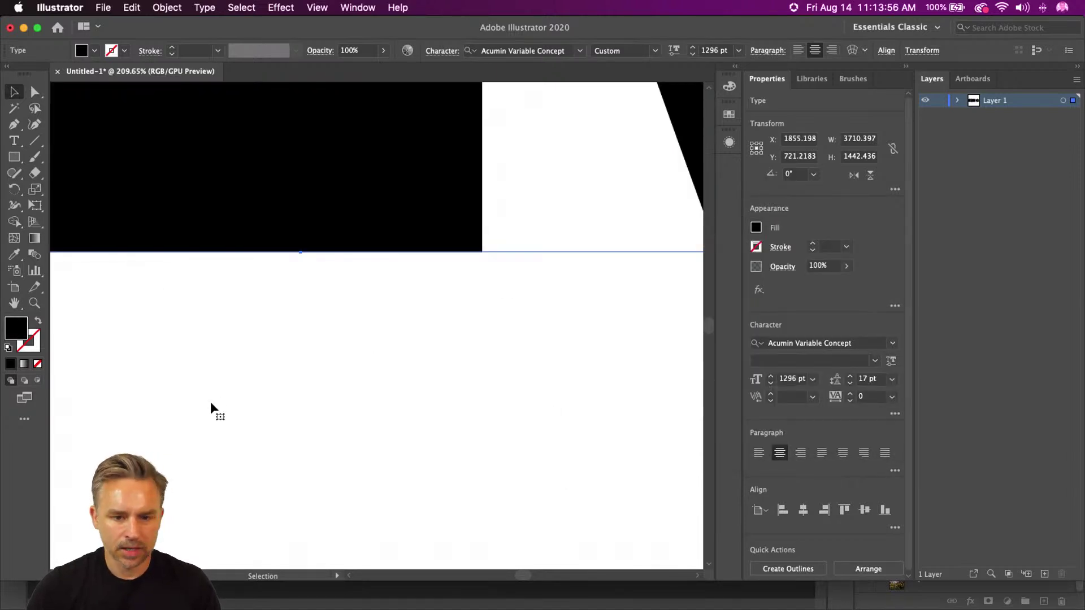
pyautogui.press('super+0')
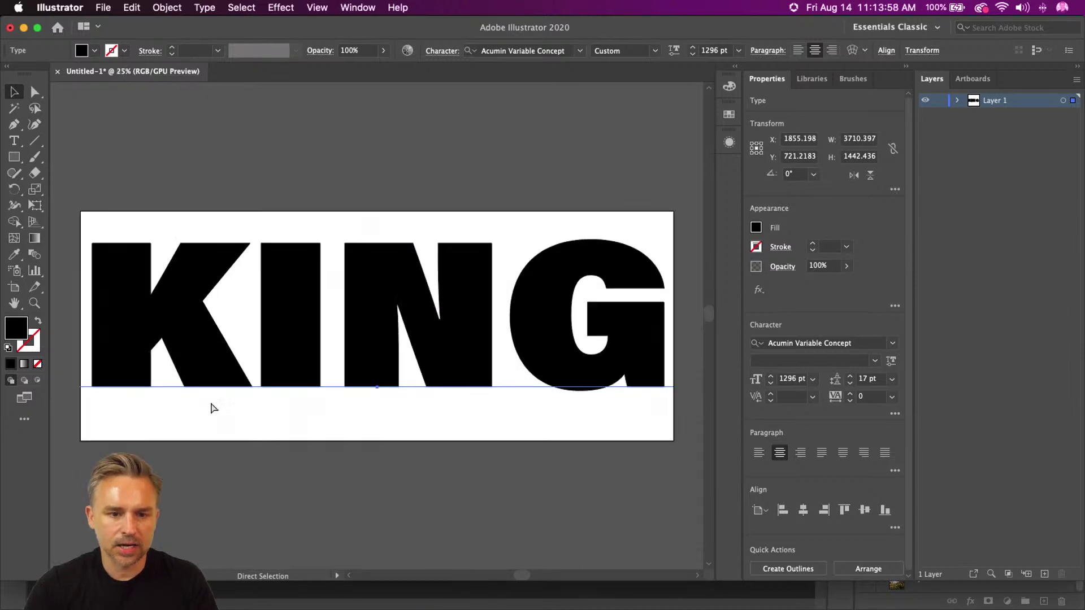
# Duplicate the KING lettering directly above the artboard and change the text remaining on the artboard to DOM.
pyautogui.click(251, 178)
pyautogui.click(200, 328)
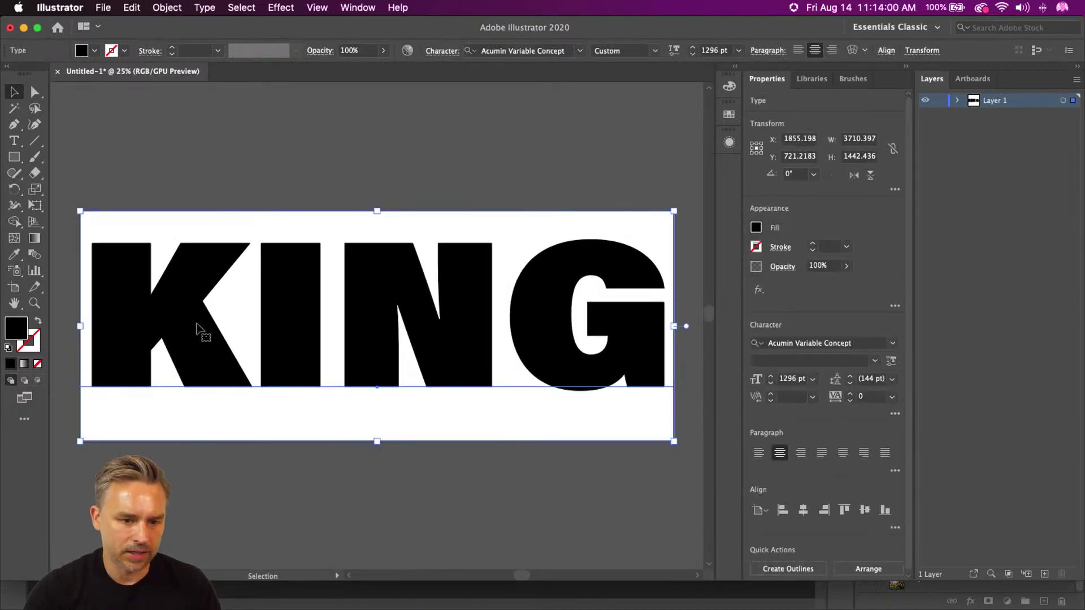
pyautogui.moveTo(198, 324); pyautogui.dragTo(204, 144)
pyautogui.doubleClick(318, 320)
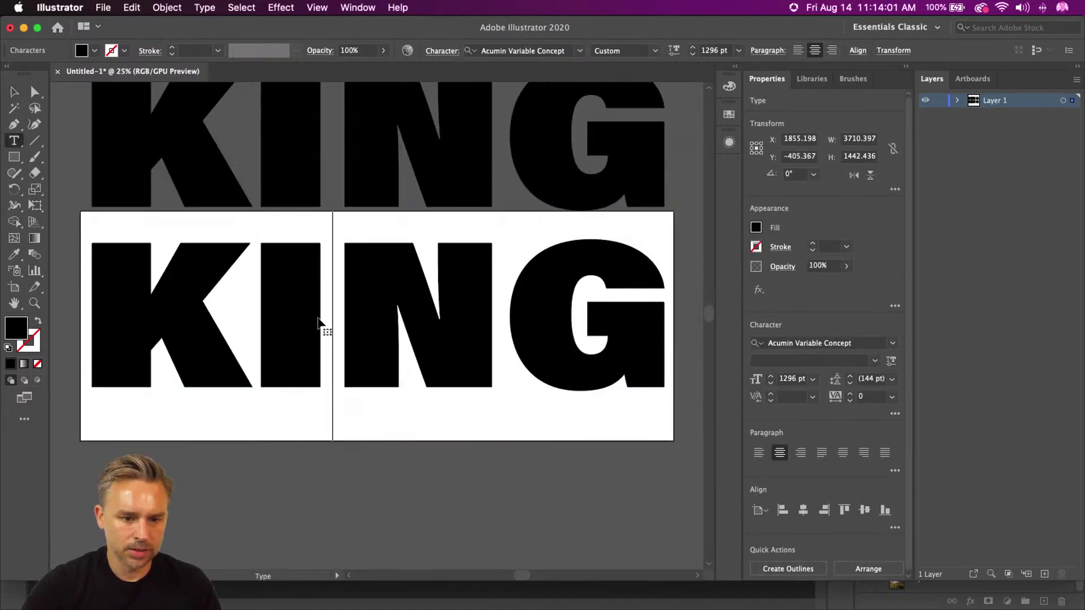
pyautogui.press('super+a')
pyautogui.write('DOM')
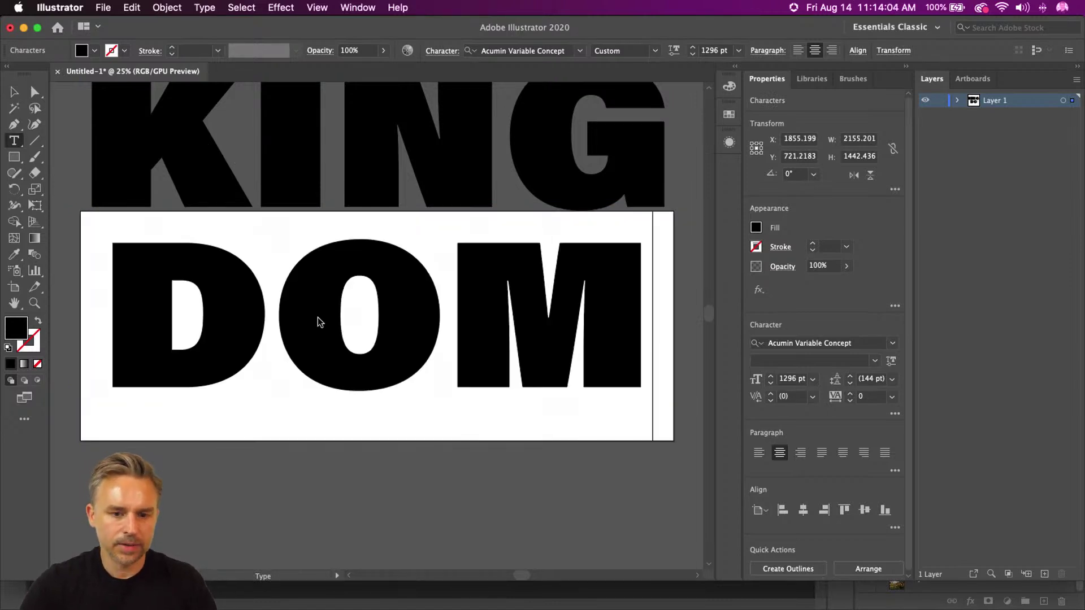
pyautogui.press('Escape')
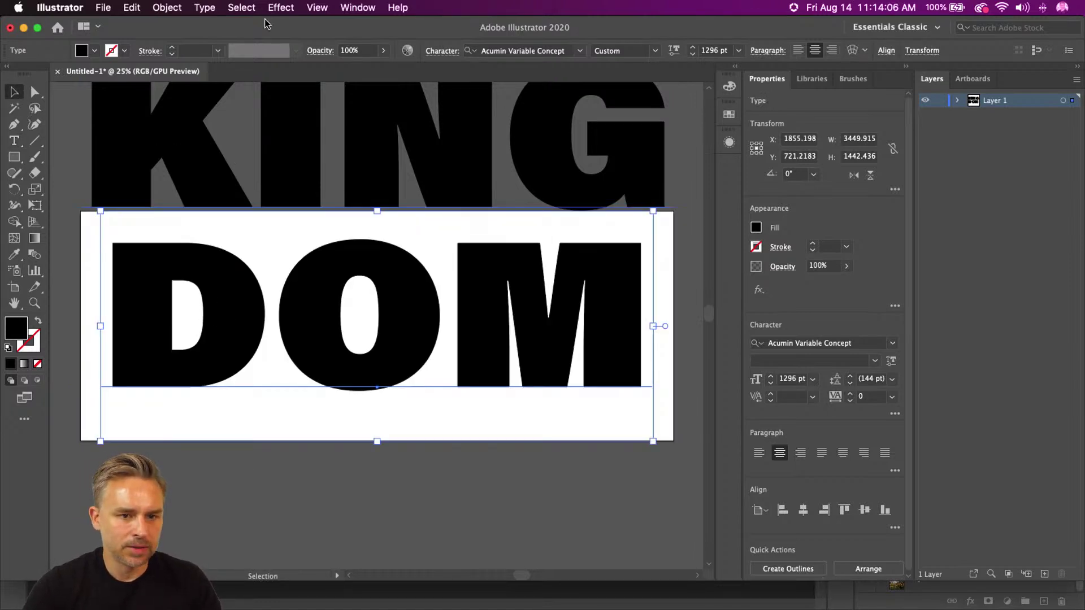
# Hide the artboards and move the KING lettering straight up, leaving a gap about one and a half letter heights above DOM.
pyautogui.click(318, 7)
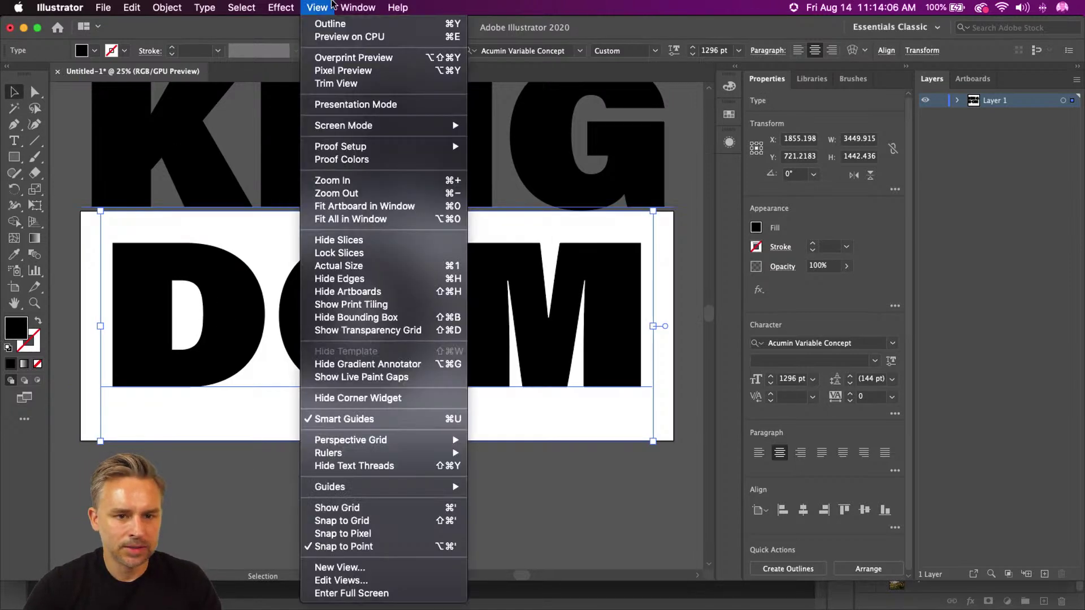
pyautogui.click(353, 295)
pyautogui.scroll(3, 315, 323)
pyautogui.scroll(-1, 315, 322)
pyautogui.click(430, 198)
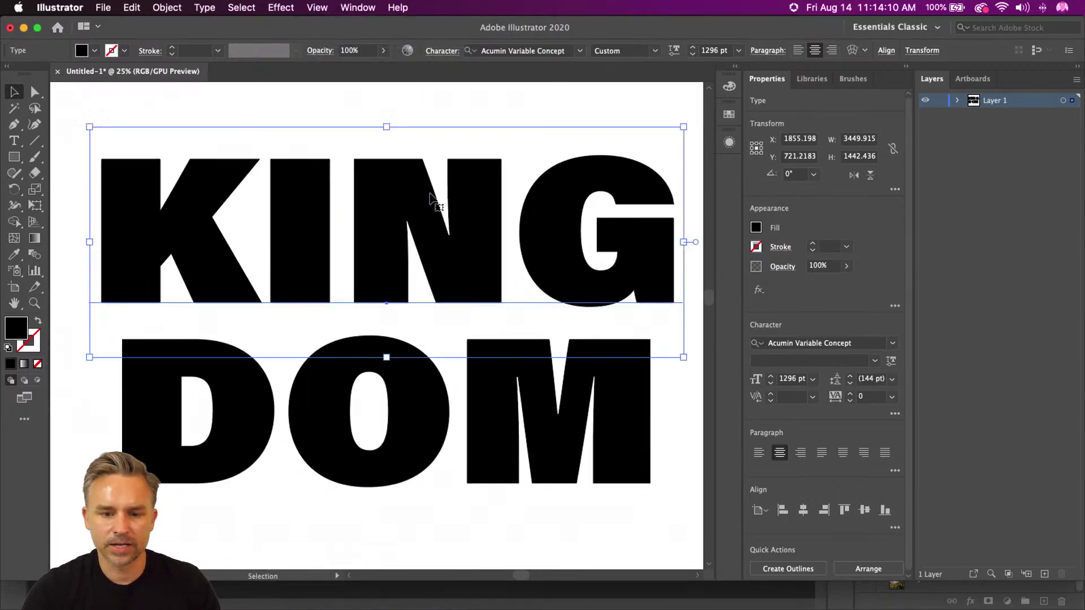
pyautogui.click(907, 67)
pyautogui.scroll(3, 451, 242)
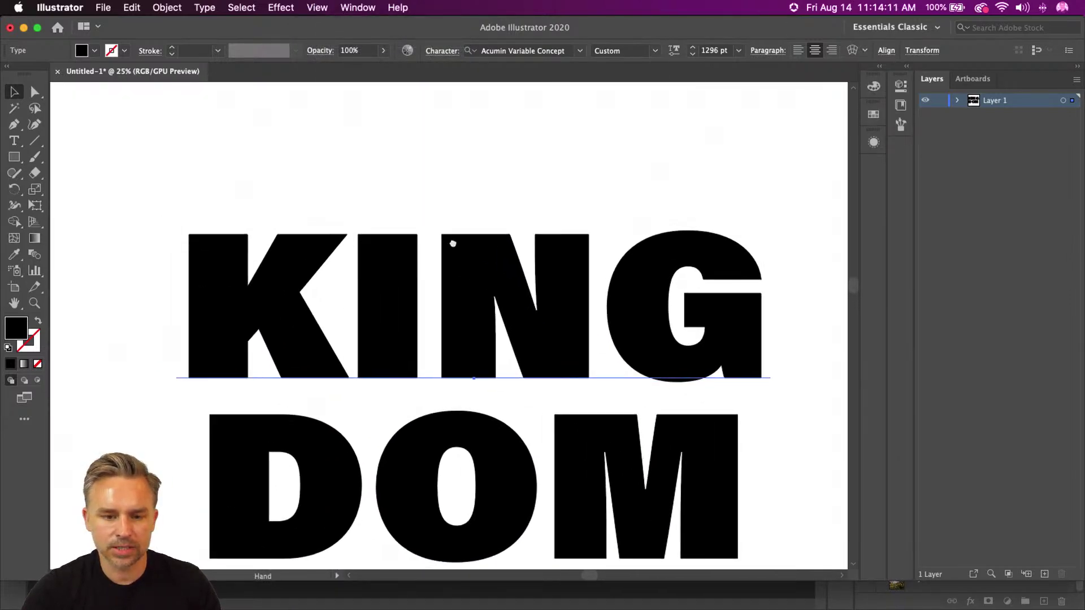
pyautogui.moveTo(450, 302); pyautogui.dragTo(444, 117)
pyautogui.scroll(2, 167, 187)
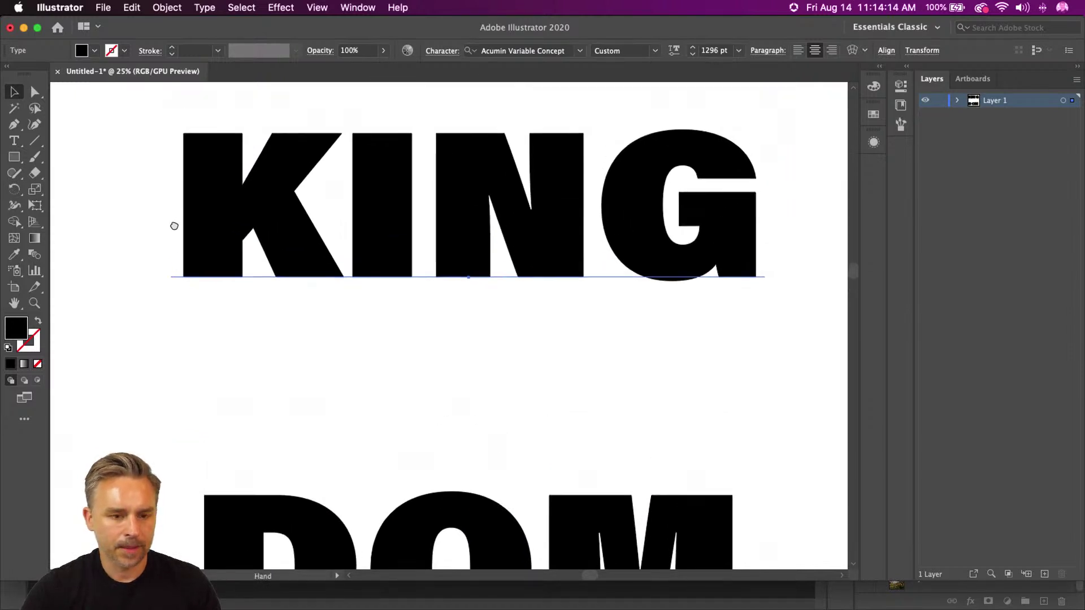
# Convert the KING text to outlines and ungroup its letters.
pyautogui.click(202, 7)
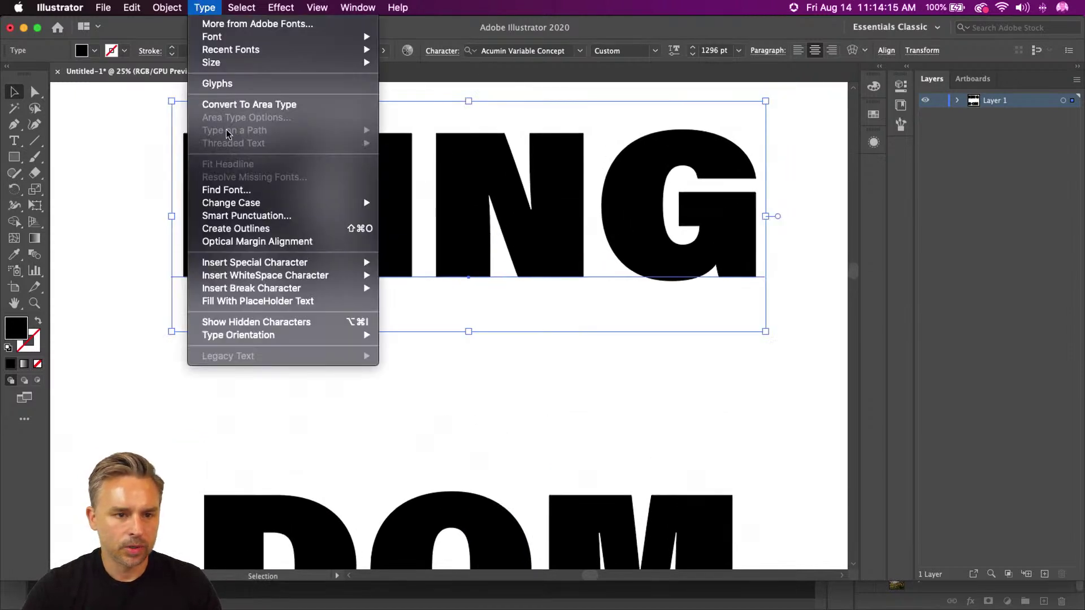
pyautogui.click(240, 229)
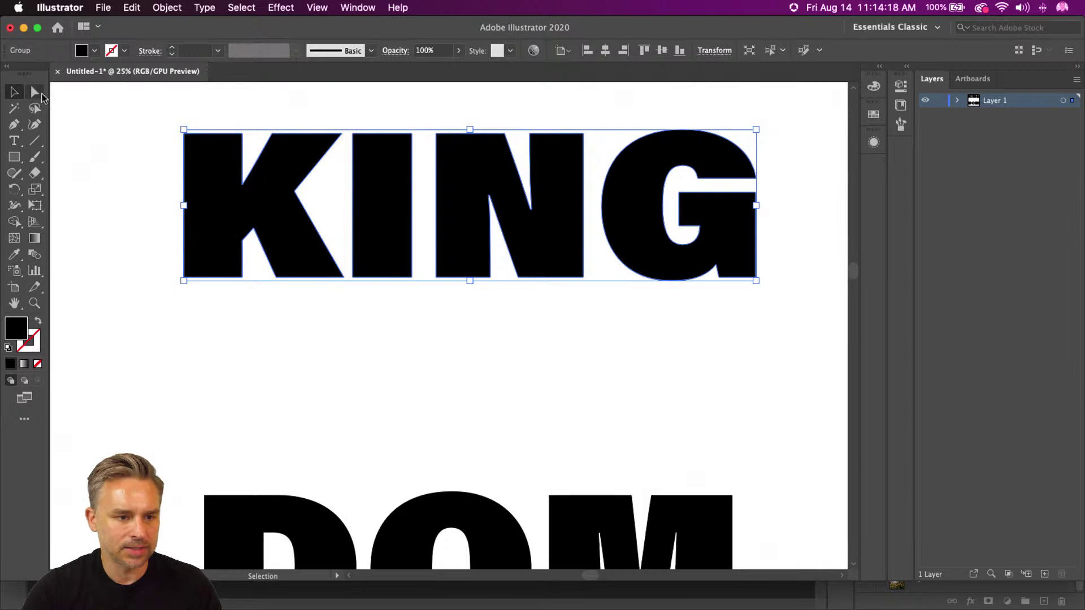
pyautogui.rightClick(259, 214)
pyautogui.click(283, 318)
pyautogui.click(33, 92)
pyautogui.click(190, 345)
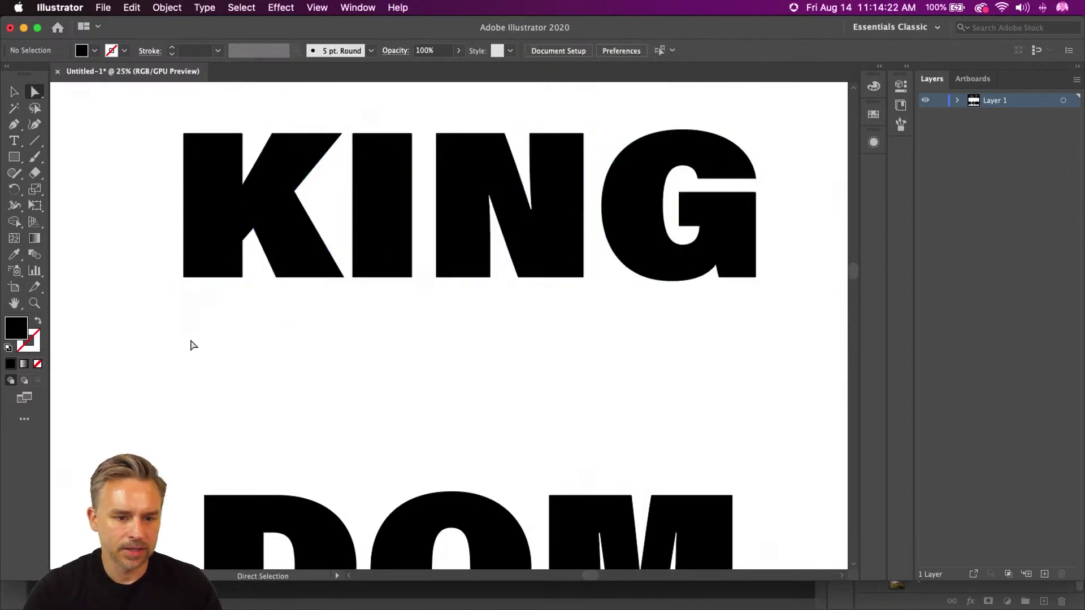
# Convert the DOM text to outlines and ungroup its letters.
pyautogui.moveTo(739, 321); pyautogui.dragTo(760, 289)
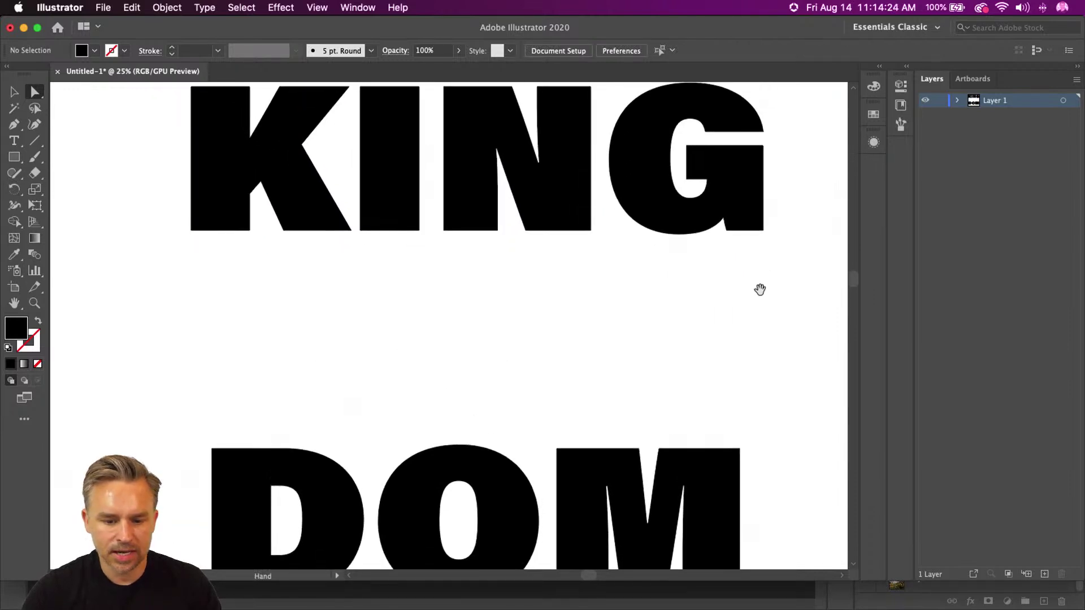
pyautogui.click(317, 472)
pyautogui.click(14, 92)
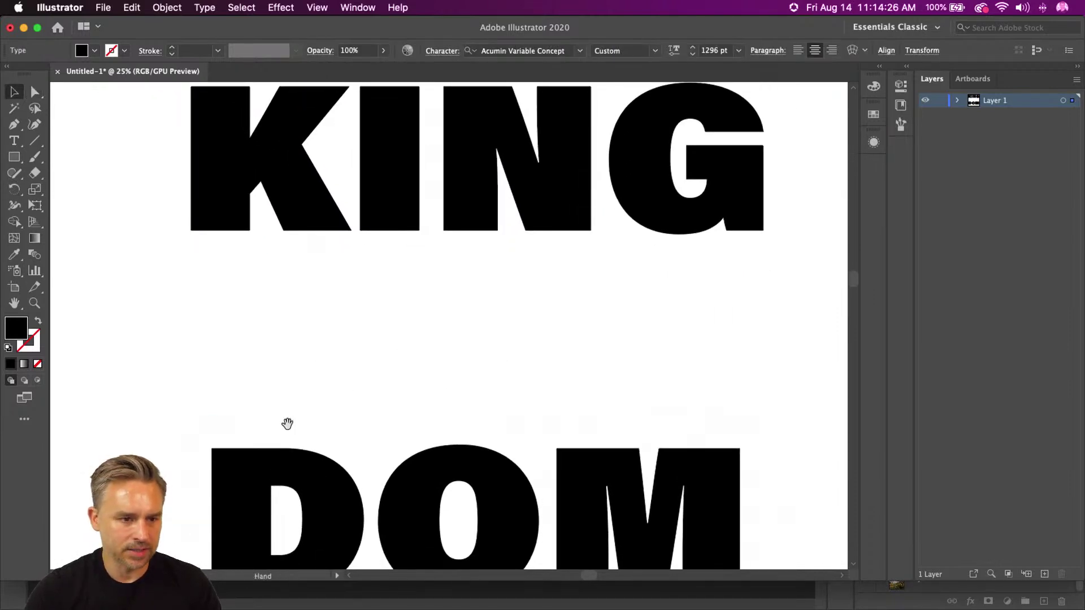
pyautogui.scroll(-3, 286, 395)
pyautogui.click(204, 8)
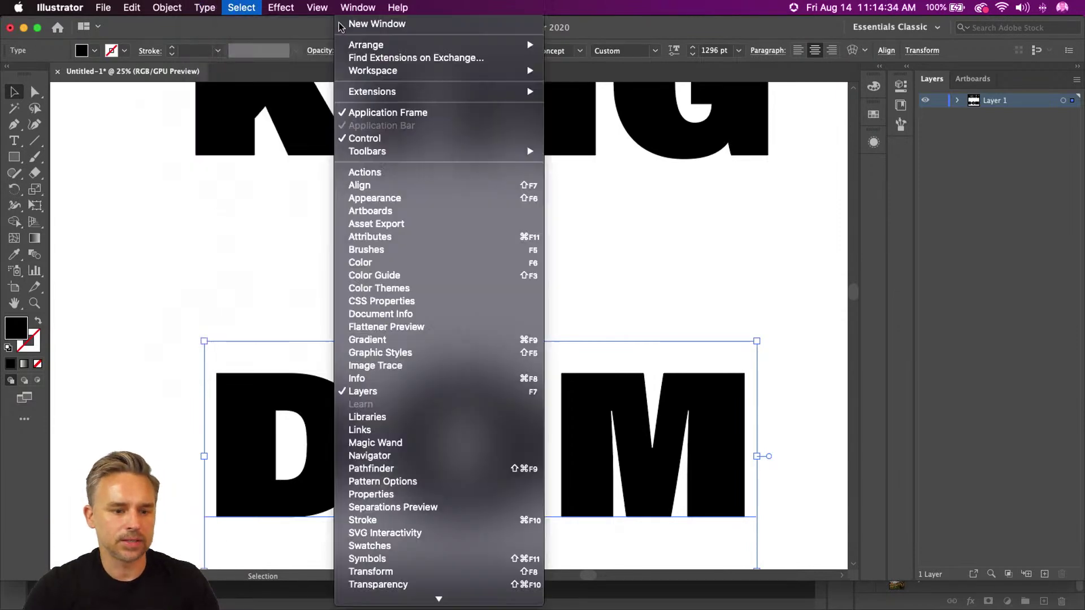
pyautogui.click(252, 229)
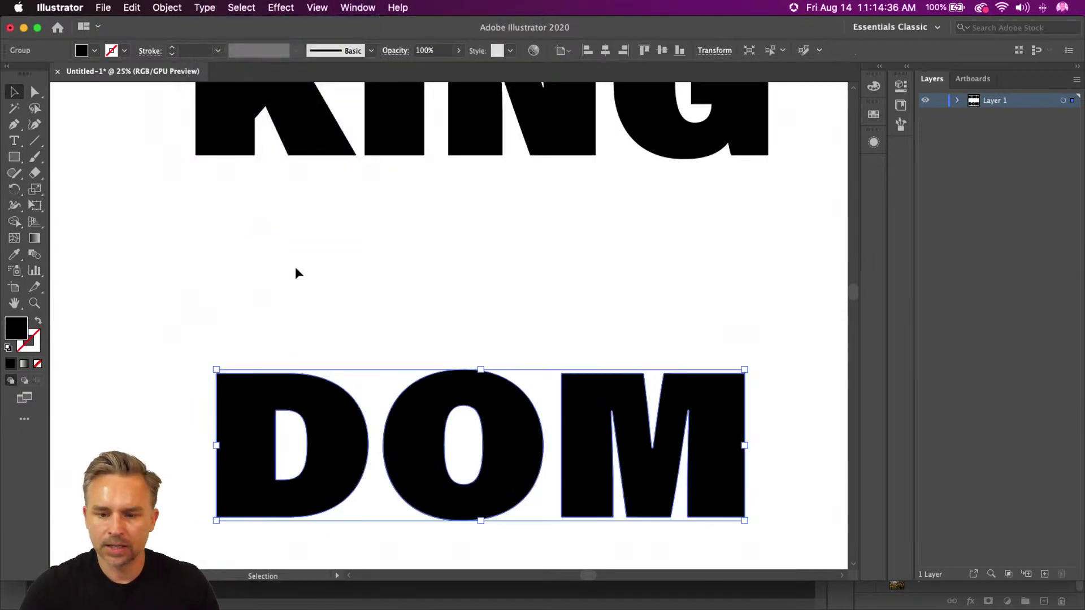
pyautogui.rightClick(289, 399)
pyautogui.click(225, 250)
pyautogui.moveTo(226, 251); pyautogui.dragTo(210, 364)
# Extend the bottom edge of the K's stem straight down to about twice the original letter height.
pyautogui.click(34, 92)
pyautogui.moveTo(129, 263); pyautogui.dragTo(262, 328)
pyautogui.click(135, 181)
pyautogui.moveTo(157, 220); pyautogui.dragTo(217, 304)
pyautogui.moveTo(150, 244); pyautogui.dragTo(249, 300)
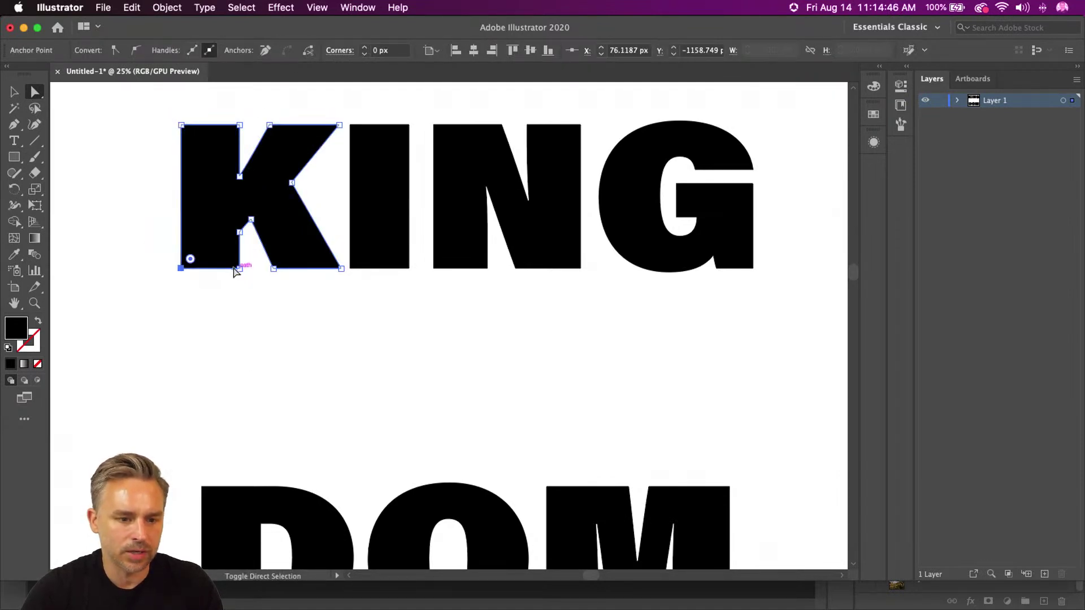
pyautogui.moveTo(240, 278); pyautogui.dragTo(241, 417)
pyautogui.click(191, 98)
# Try to move the K's inner corner points and diagonal leg down along the lengthened stem.
pyautogui.moveTo(150, 151); pyautogui.dragTo(346, 300)
pyautogui.moveTo(269, 265); pyautogui.dragTo(272, 297)
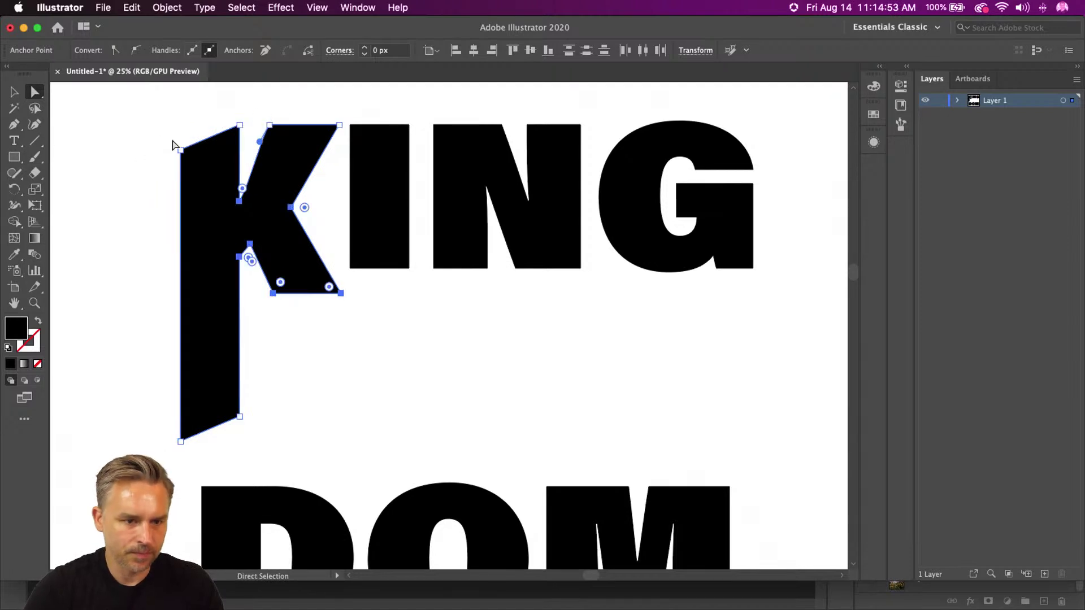
pyautogui.press('super+z')
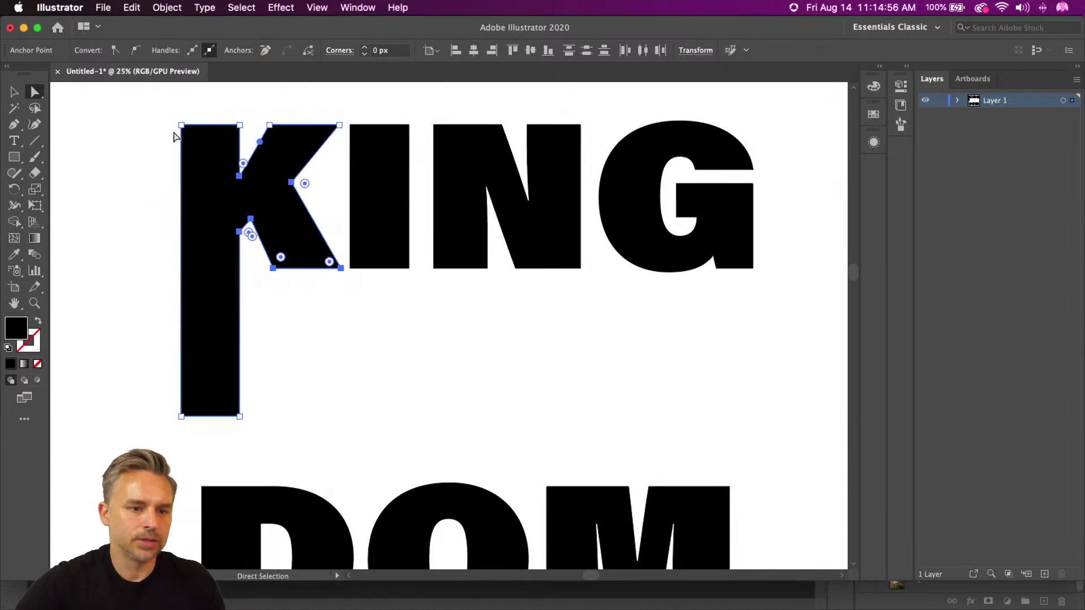
pyautogui.click(160, 175)
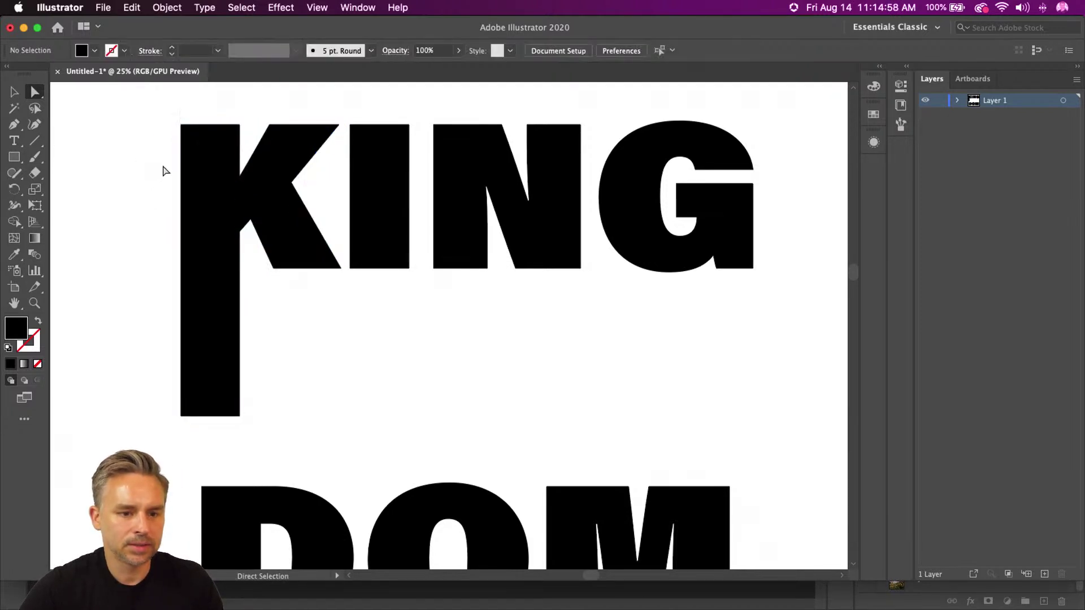
pyautogui.moveTo(284, 218); pyautogui.dragTo(340, 289)
pyautogui.press('super+z')
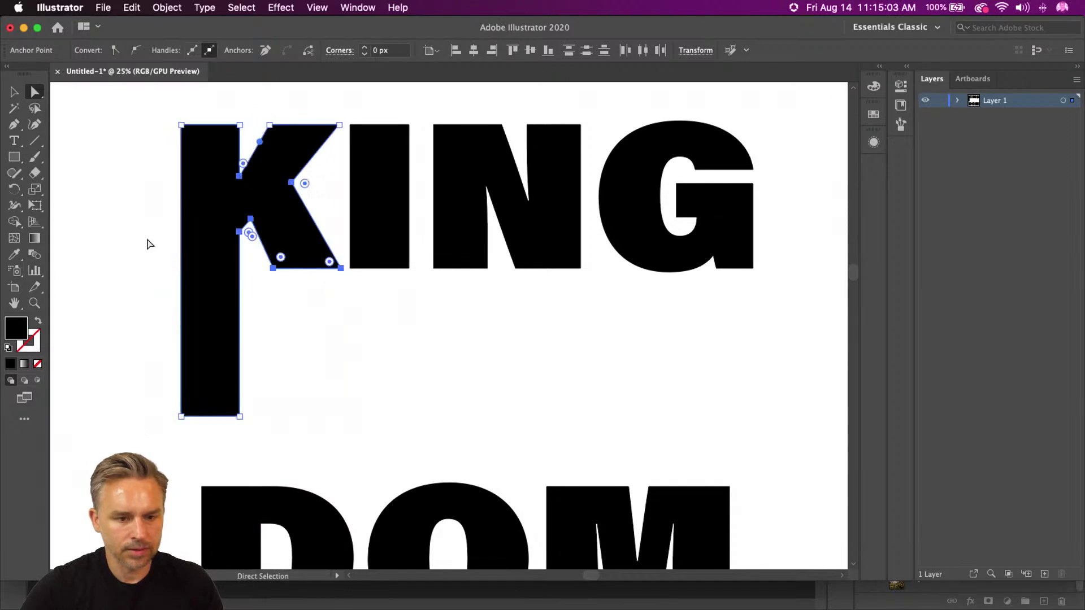
pyautogui.click(150, 175)
# Lower the K's arm and leg junction points, and extend the diagonal leg down to the bottom of the stem.
pyautogui.moveTo(238, 242); pyautogui.dragTo(242, 243)
pyautogui.moveTo(147, 167); pyautogui.dragTo(341, 315)
pyautogui.click(167, 241)
pyautogui.moveTo(181, 240); pyautogui.dragTo(179, 199)
pyautogui.click(300, 359)
pyautogui.click(238, 220)
pyautogui.moveTo(238, 219); pyautogui.dragTo(238, 200)
pyautogui.click(255, 353)
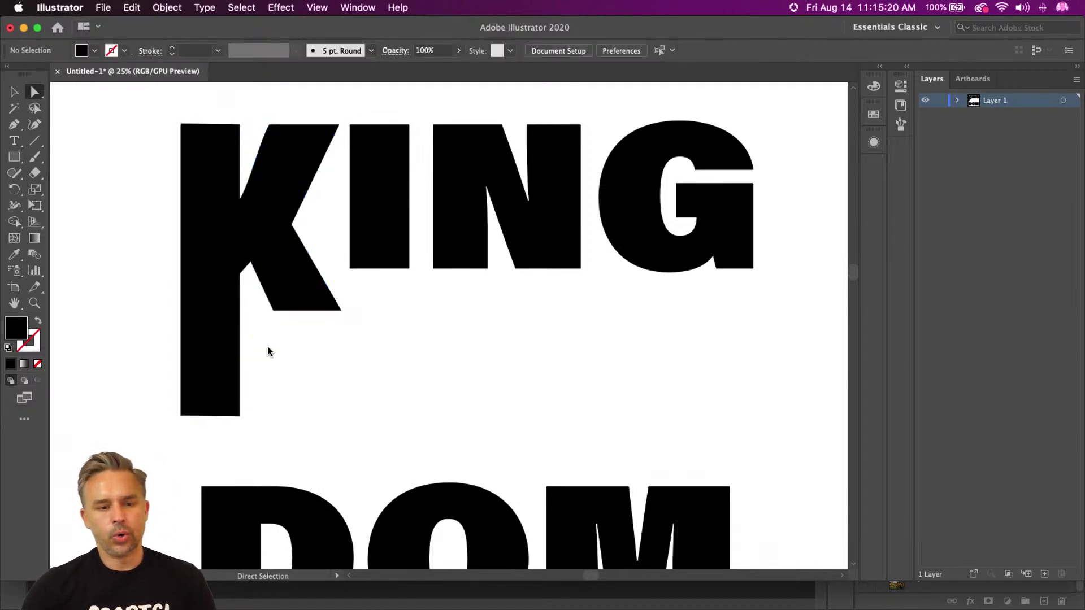
pyautogui.moveTo(235, 298); pyautogui.dragTo(313, 419)
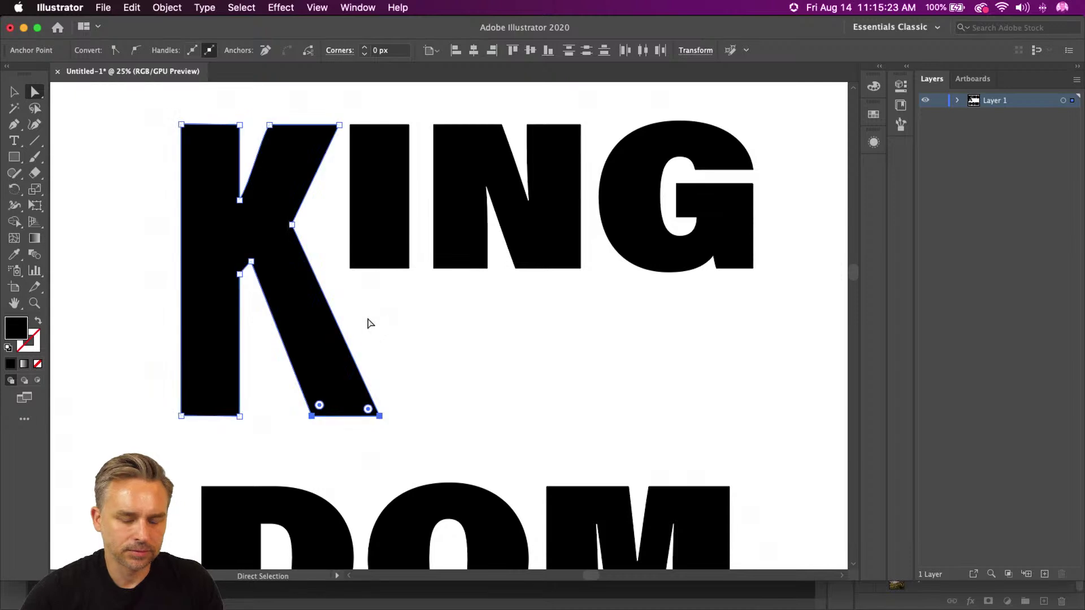
# Pull only the I's lower-right corner down level with the K's bottom edge, cutting its base diagonally along the K's leg.
pyautogui.click(345, 258)
pyautogui.moveTo(409, 273); pyautogui.dragTo(405, 413)
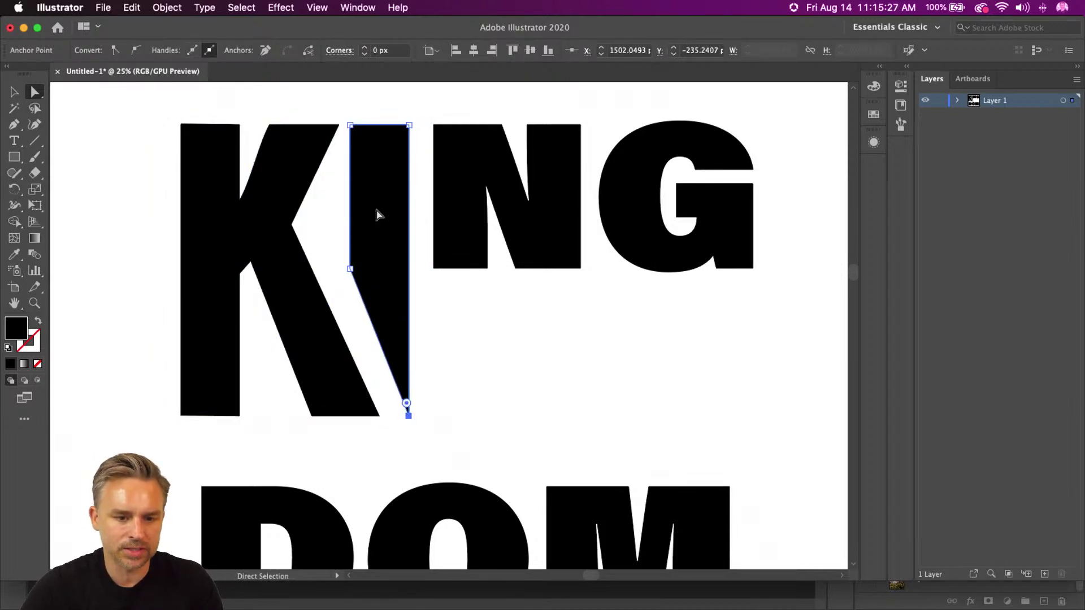
pyautogui.click(436, 100)
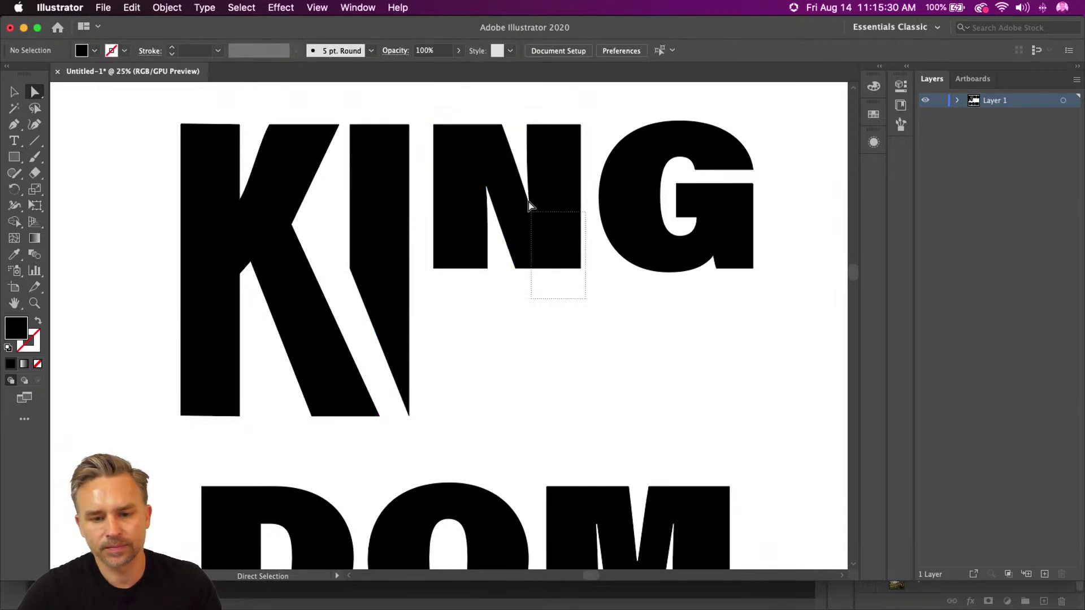
# Stretch the bottom points of both N stems straight down level with the bottom of the K.
pyautogui.moveTo(506, 178); pyautogui.dragTo(516, 270)
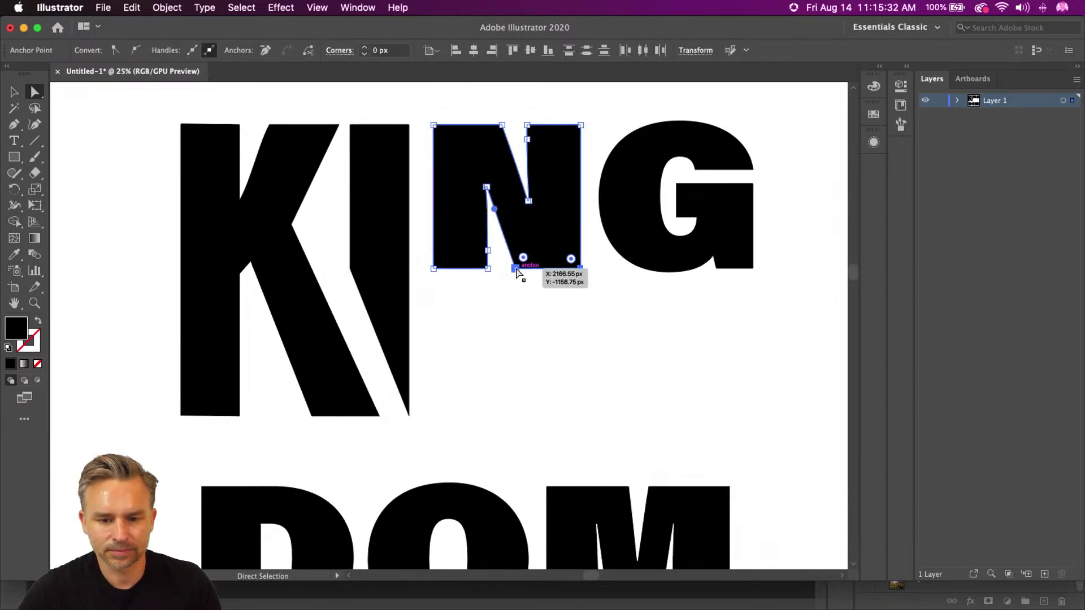
pyautogui.moveTo(609, 306); pyautogui.dragTo(443, 418)
pyautogui.click(485, 116)
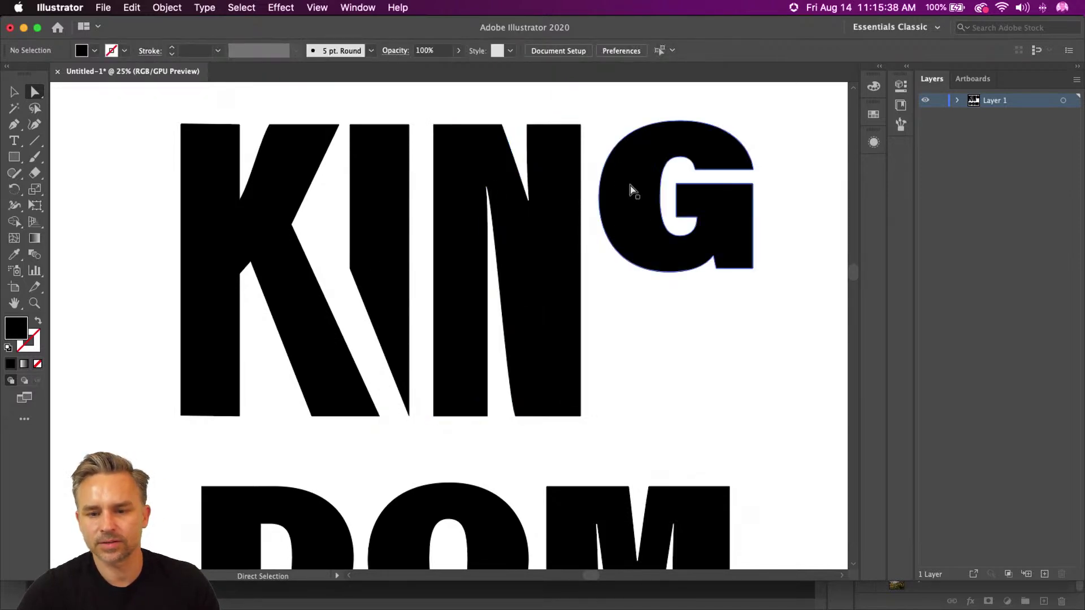
# Add anchor points with the Pen tool on the inner and outer left curves of the G, just above their midpoints.
pyautogui.moveTo(785, 323); pyautogui.dragTo(661, 197)
pyautogui.click(632, 245)
pyautogui.click(660, 190)
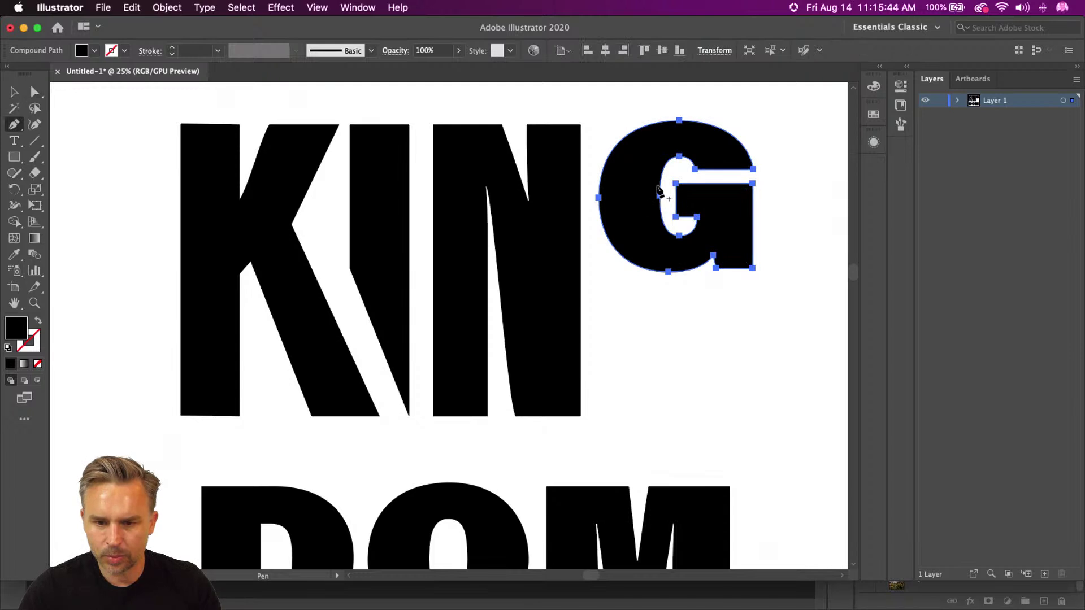
pyautogui.press('p')
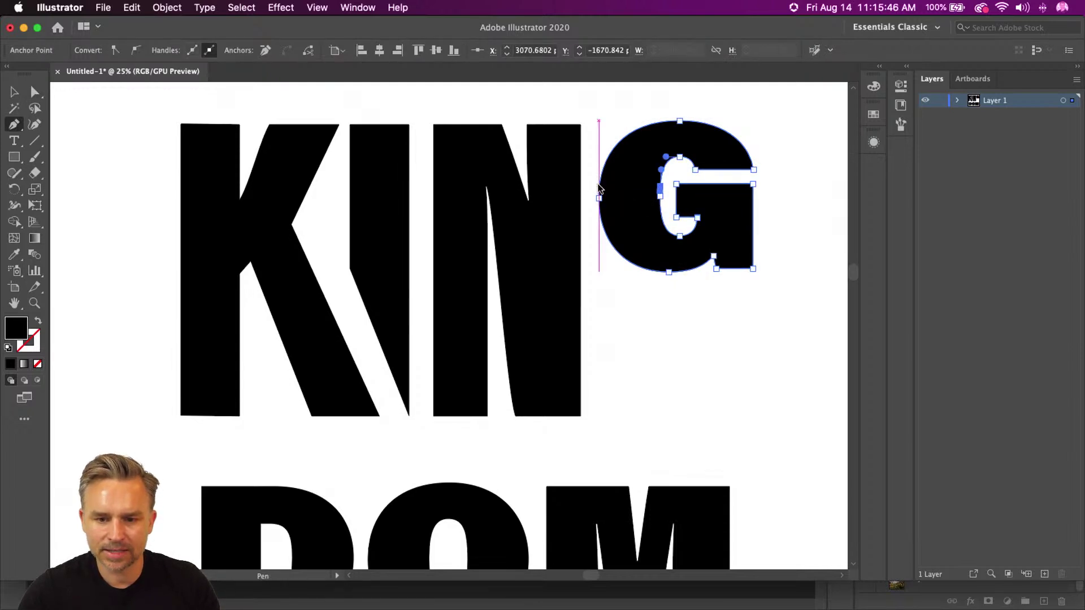
pyautogui.click(599, 189)
# Stretch the lower half of the G straight down so its base lines up with the bottom of the N.
pyautogui.press('a')
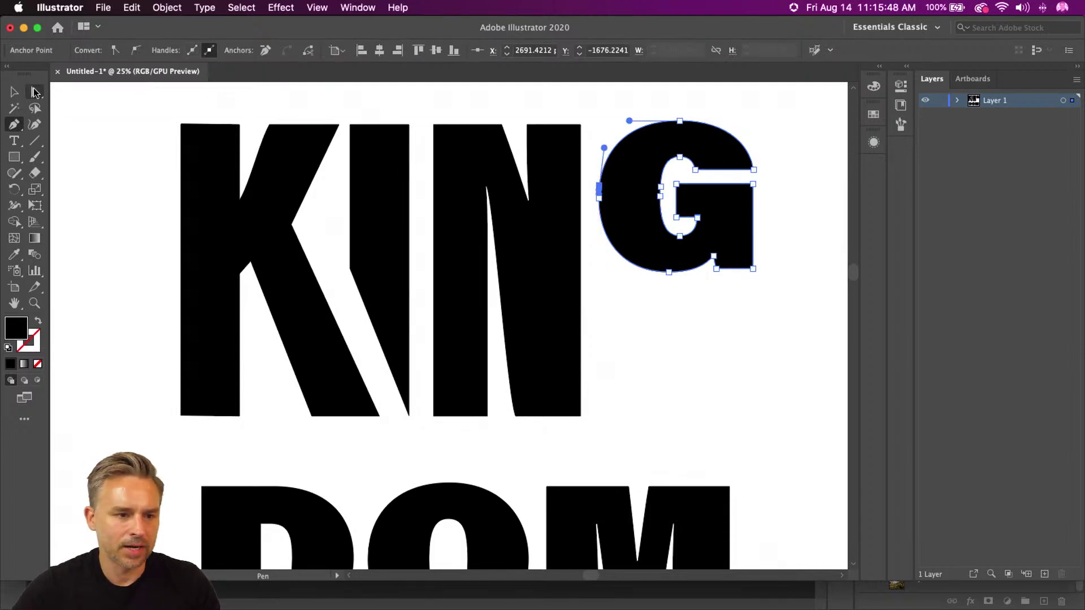
pyautogui.moveTo(791, 324); pyautogui.dragTo(595, 200)
pyautogui.moveTo(680, 189); pyautogui.dragTo(755, 334)
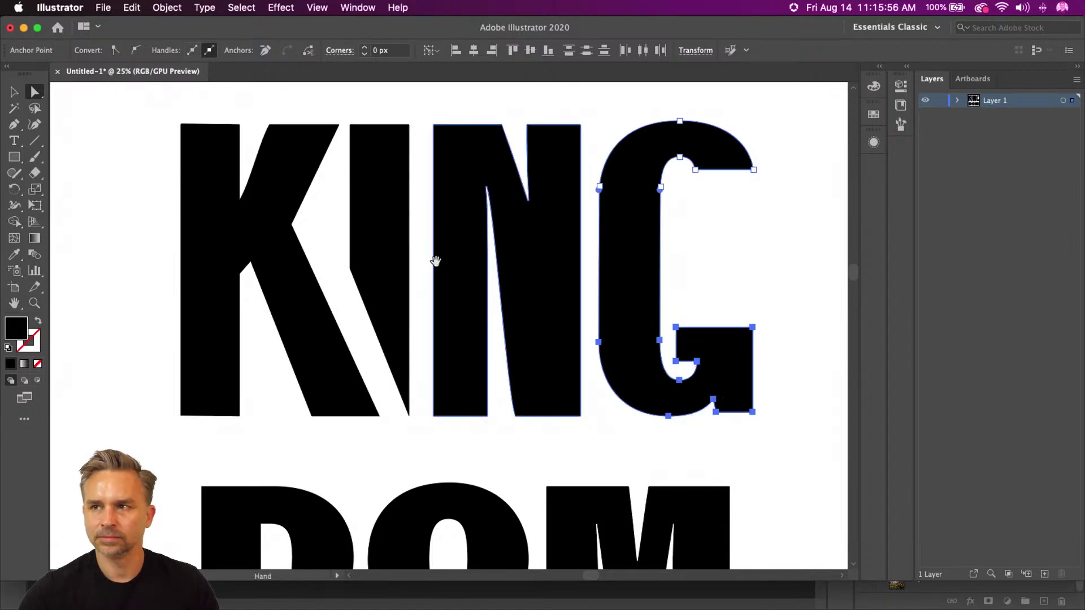
# Add an anchor point on the right side of the D's inner curve, just above its existing midpoint.
pyautogui.scroll(-5, 460, 187)
pyautogui.scroll(3, 316, 204)
pyautogui.moveTo(170, 402); pyautogui.dragTo(301, 516)
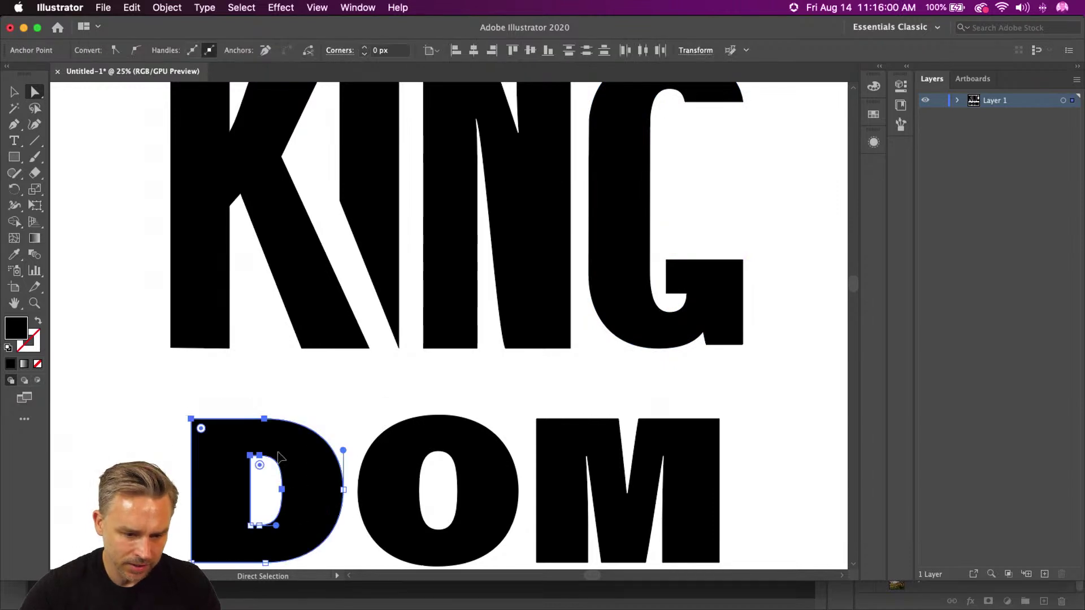
pyautogui.press('p')
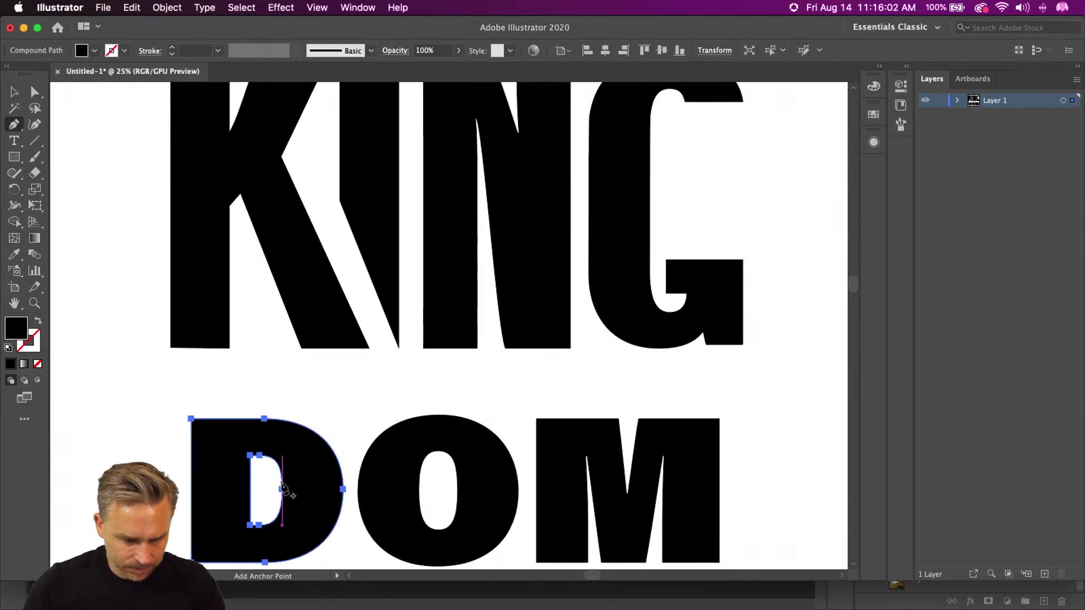
pyautogui.click(282, 487)
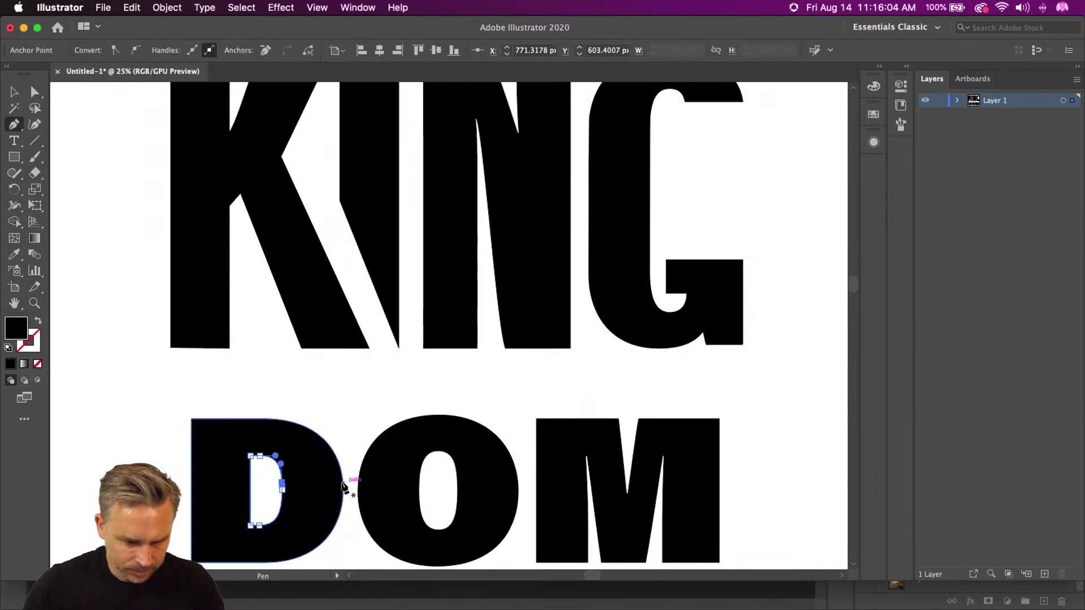
pyautogui.keyDown('super'); pyautogui.click(343, 486); pyautogui.keyUp('super')
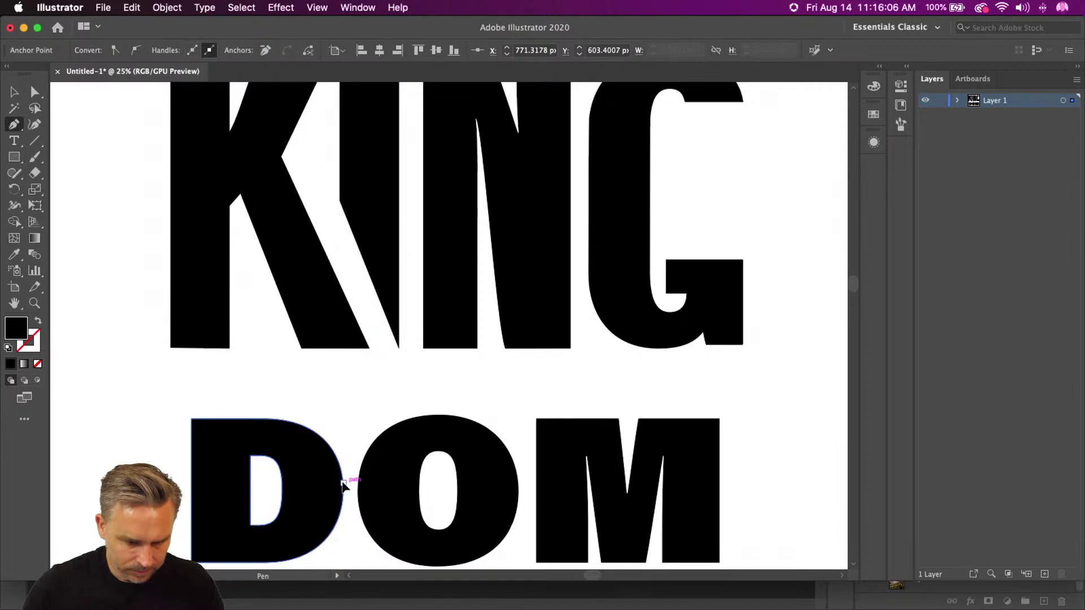
pyautogui.click(343, 483)
pyautogui.press('super+z')
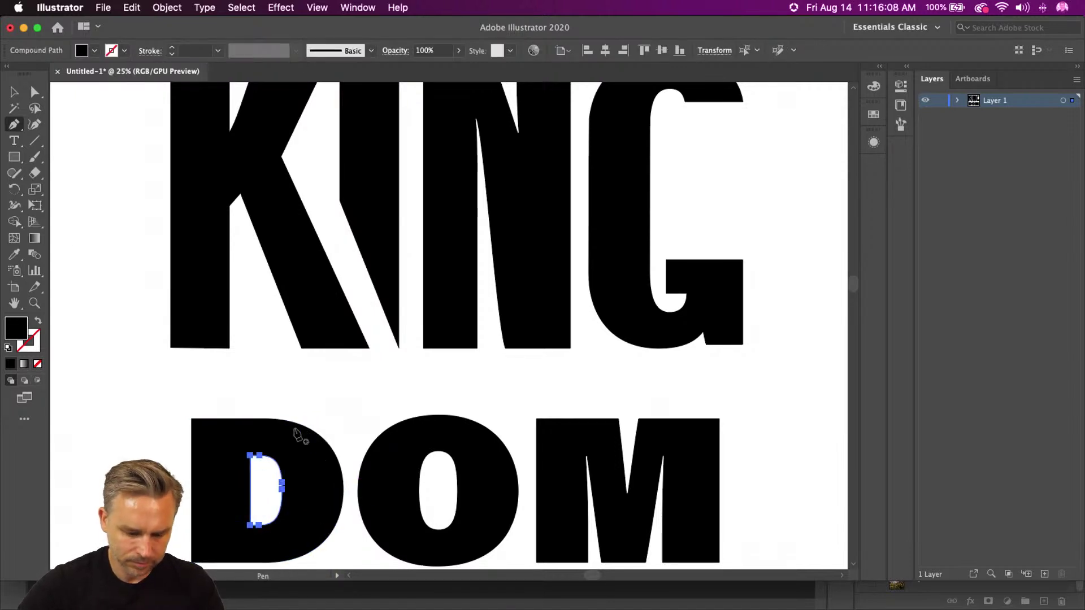
# Reselect the whole D and add an anchor point on the right side of its outer curve, just above the midpoint.
pyautogui.click(34, 92)
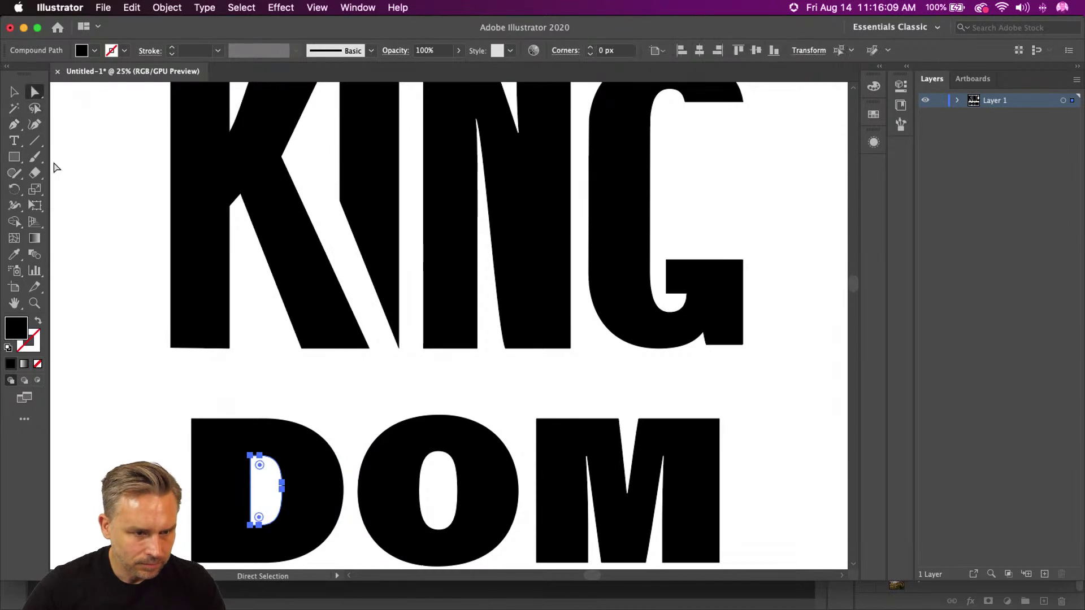
pyautogui.click(220, 438)
pyautogui.press('p')
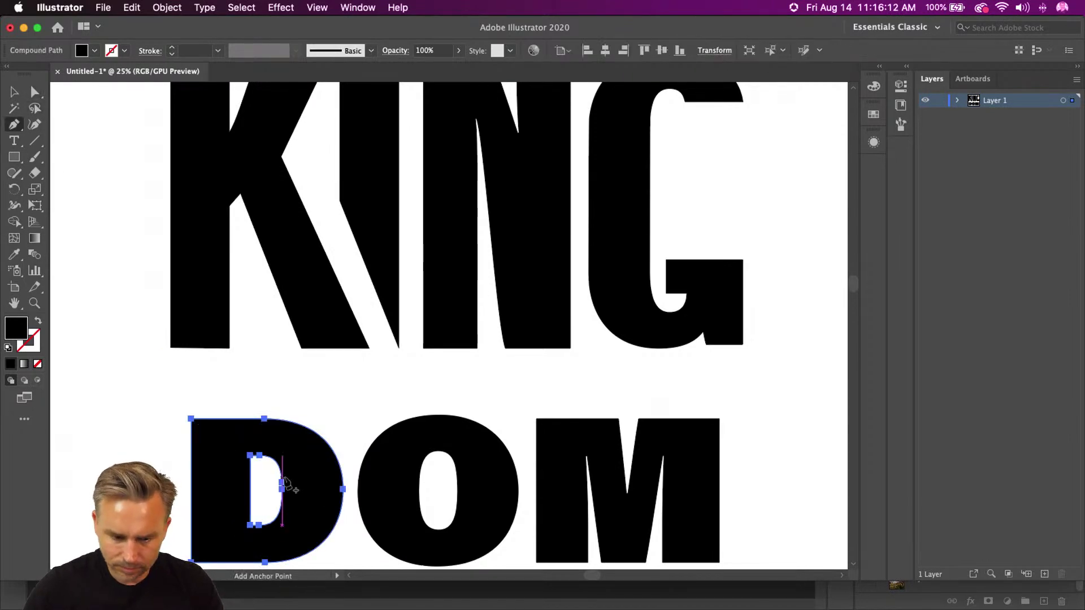
pyautogui.click(343, 487)
# Stretch the upper half of the D straight up until its top edge sits just beneath the K.
pyautogui.press('a')
pyautogui.moveTo(157, 412); pyautogui.dragTo(351, 489)
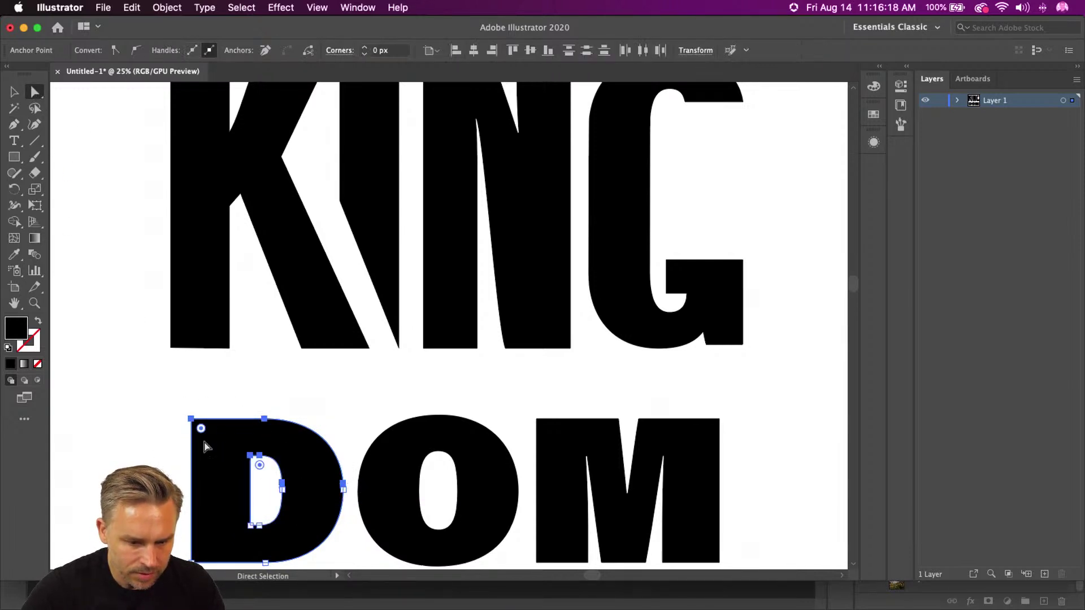
pyautogui.moveTo(191, 419); pyautogui.dragTo(192, 354)
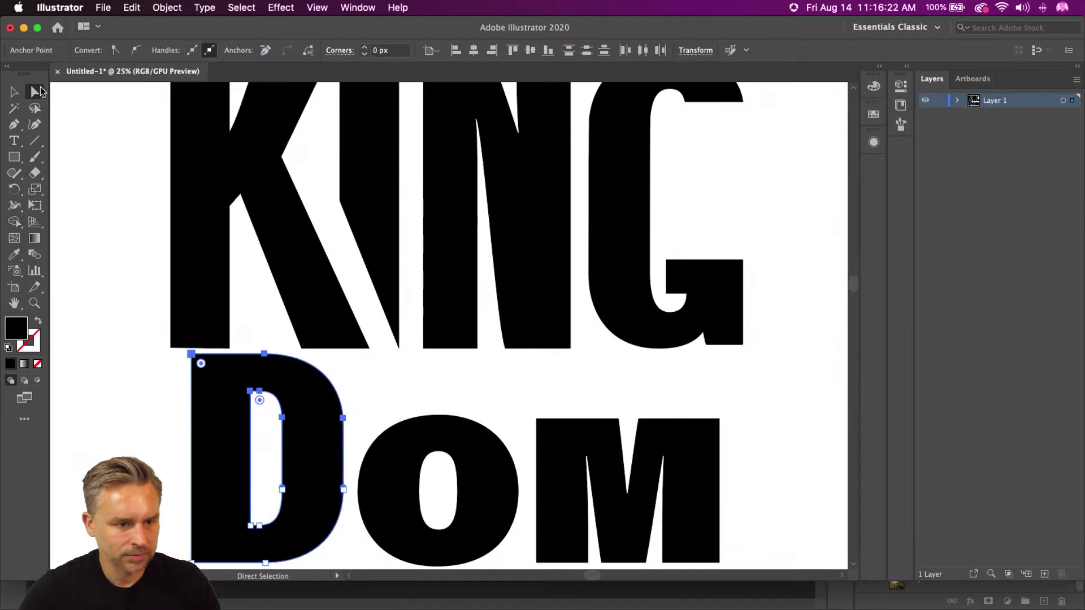
# Stretch the O straight up until its top lines up with the top of the D.
pyautogui.click(14, 91)
pyautogui.click(387, 426)
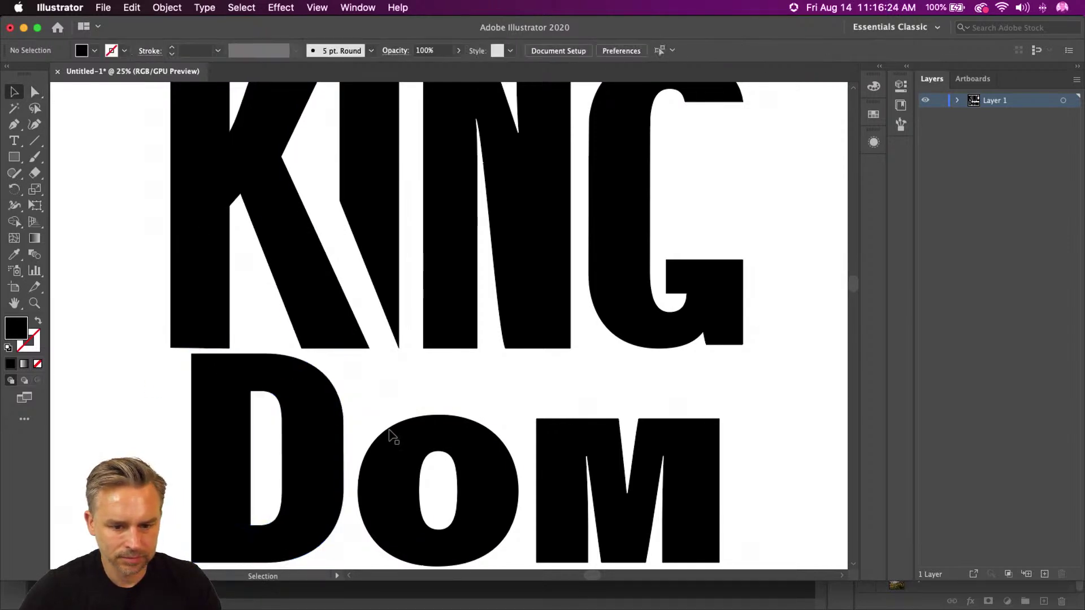
pyautogui.click(394, 441)
pyautogui.moveTo(438, 415); pyautogui.dragTo(438, 354)
# Stretch the upper points of the M straight up so its top edge lines up with the D and O.
pyautogui.click(562, 450)
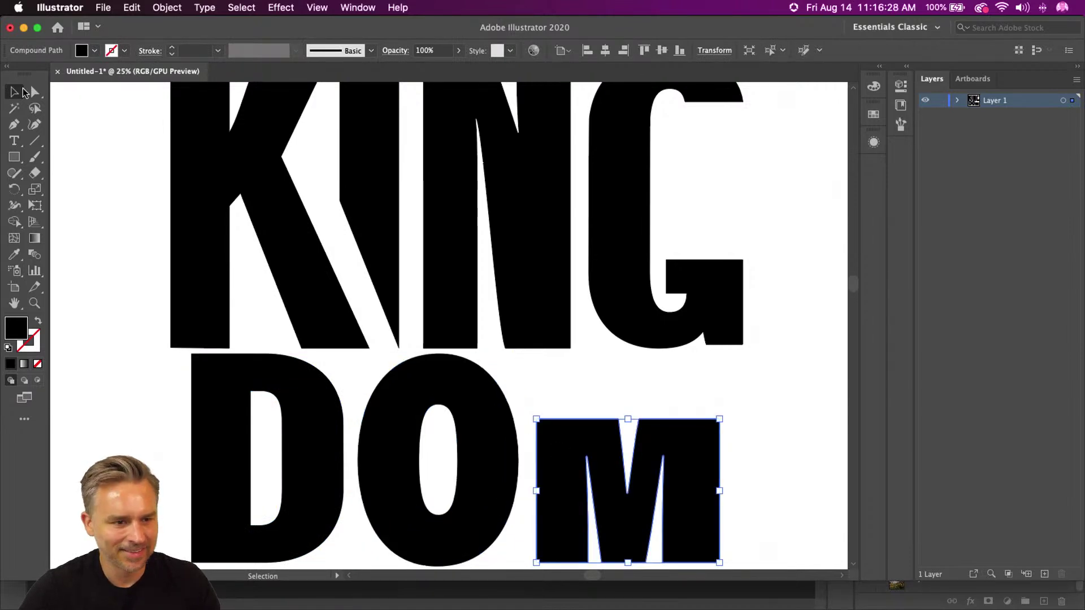
pyautogui.press('a')
pyautogui.moveTo(523, 384); pyautogui.dragTo(746, 512)
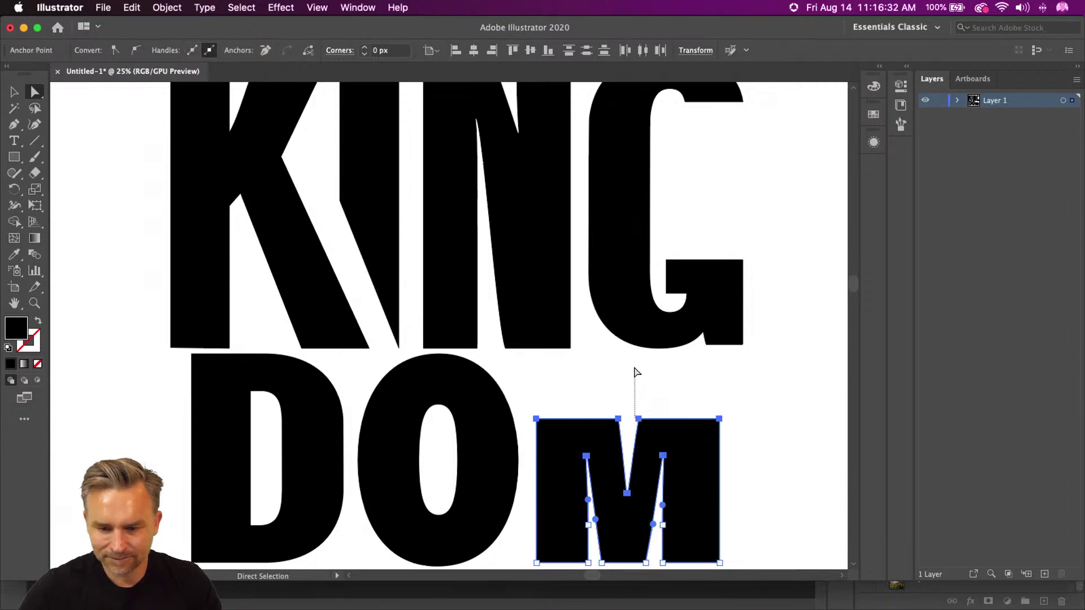
pyautogui.moveTo(528, 398); pyautogui.dragTo(743, 507)
pyautogui.moveTo(721, 421); pyautogui.dragTo(723, 355)
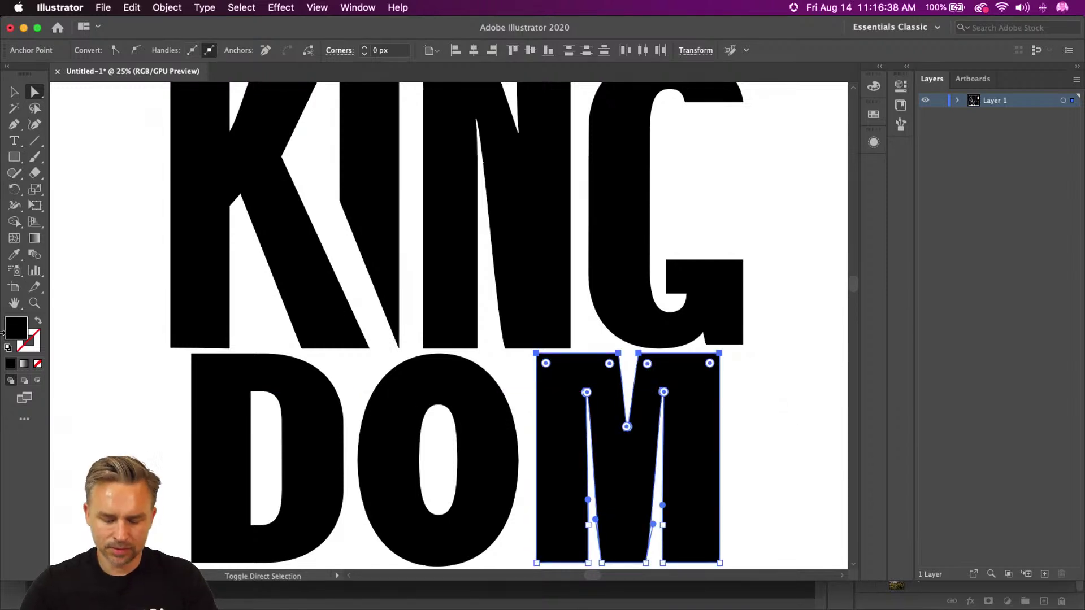
# Select the D, O and M together and scale them up until their left edge aligns with the K above.
pyautogui.press('super+minus')
pyautogui.press('v')
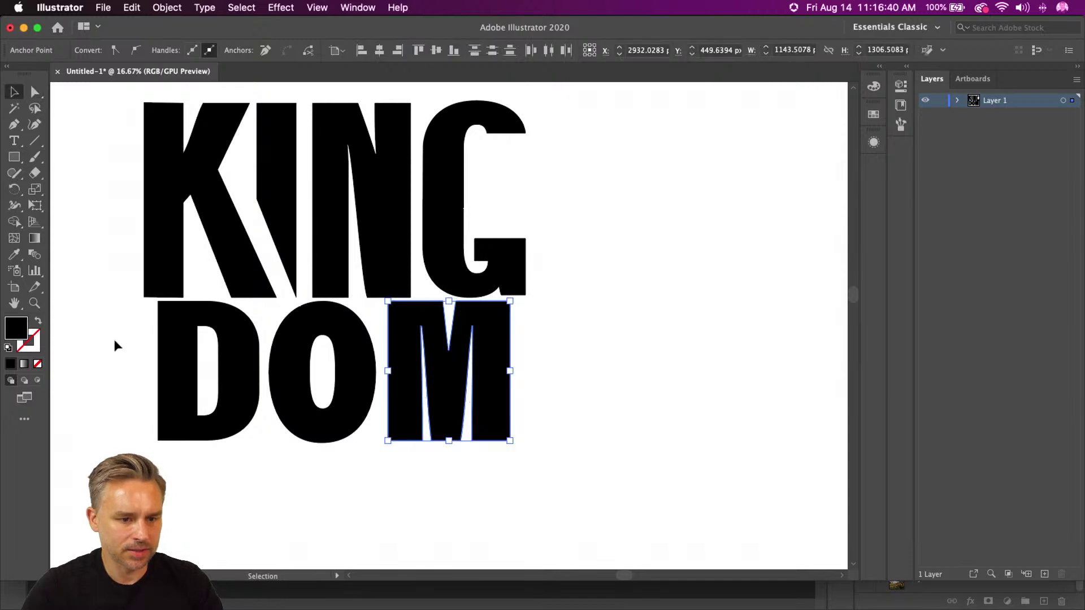
pyautogui.moveTo(114, 332); pyautogui.dragTo(536, 546)
pyautogui.moveTo(153, 448)
pyautogui.mouseDown()
pyautogui.moveTo(185, 464)
pyautogui.moveTo(161, 483)
pyautogui.moveTo(159, 502)
pyautogui.moveTo(143, 495)
pyautogui.moveTo(144, 450)
pyautogui.mouseUp()
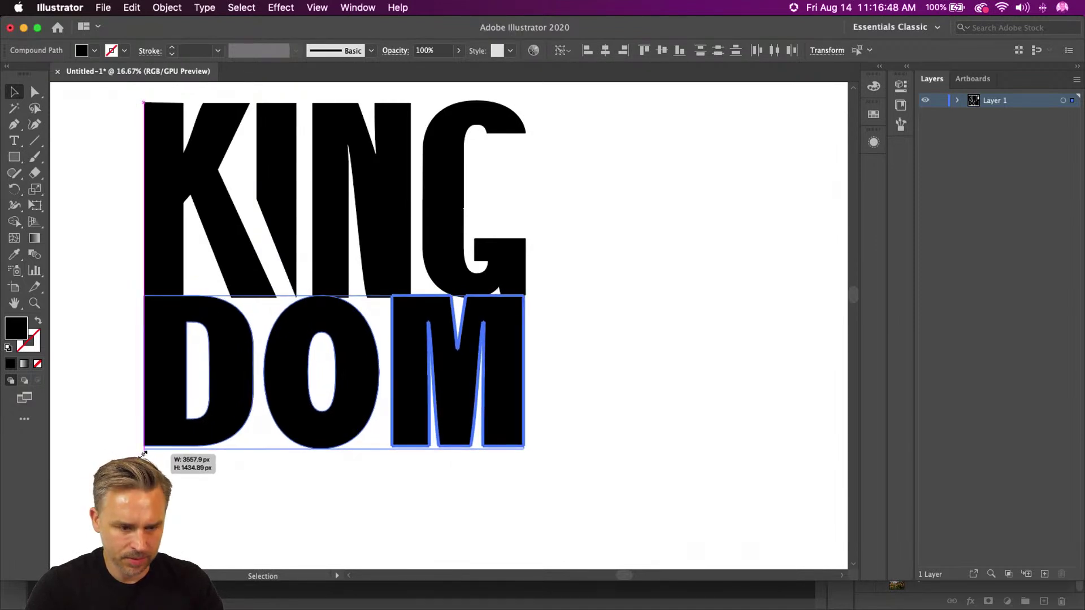
# Reselect the D, O and M and move them straight down to leave a narrow gap beneath KING.
pyautogui.keyDown('shift'); pyautogui.click(152, 378); pyautogui.keyUp('shift')
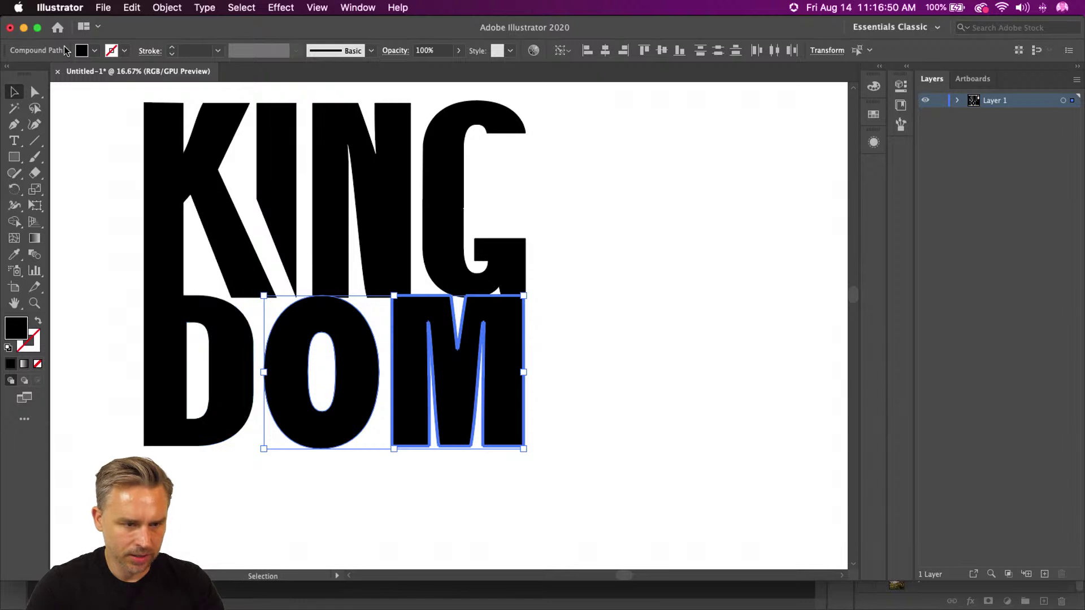
pyautogui.click(136, 316)
pyautogui.click(208, 432)
pyautogui.keyDown('shift'); pyautogui.click(362, 384); pyautogui.keyUp('shift')
pyautogui.keyDown('shift'); pyautogui.click(412, 389); pyautogui.keyUp('shift')
pyautogui.moveTo(413, 389); pyautogui.dragTo(412, 400)
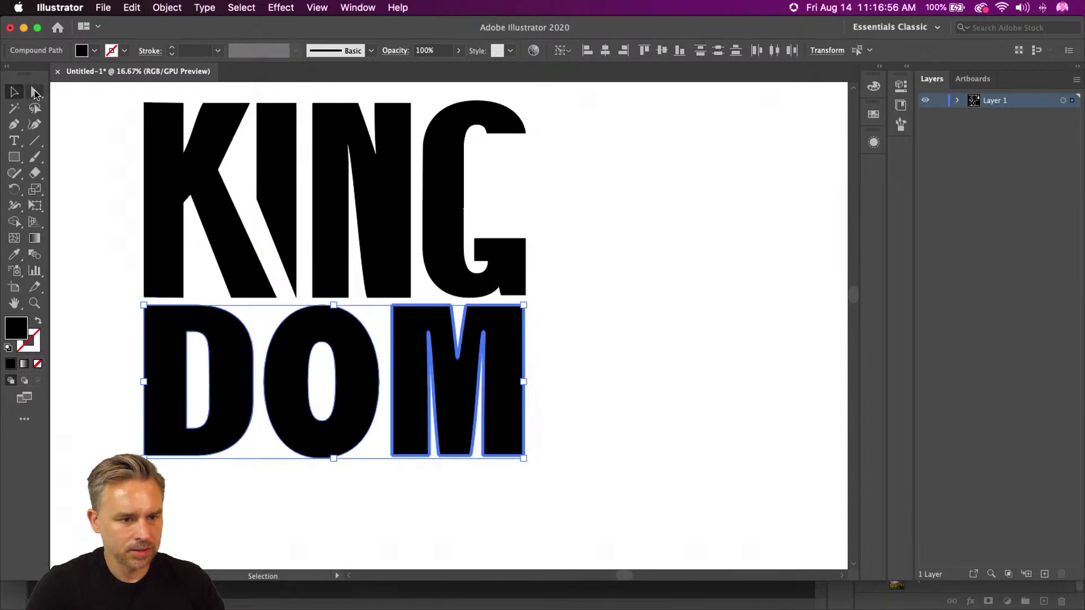
# Stretch the DOM letters downward until the row is about as tall as KING, then deselect them.
pyautogui.click(34, 92)
pyautogui.click(14, 92)
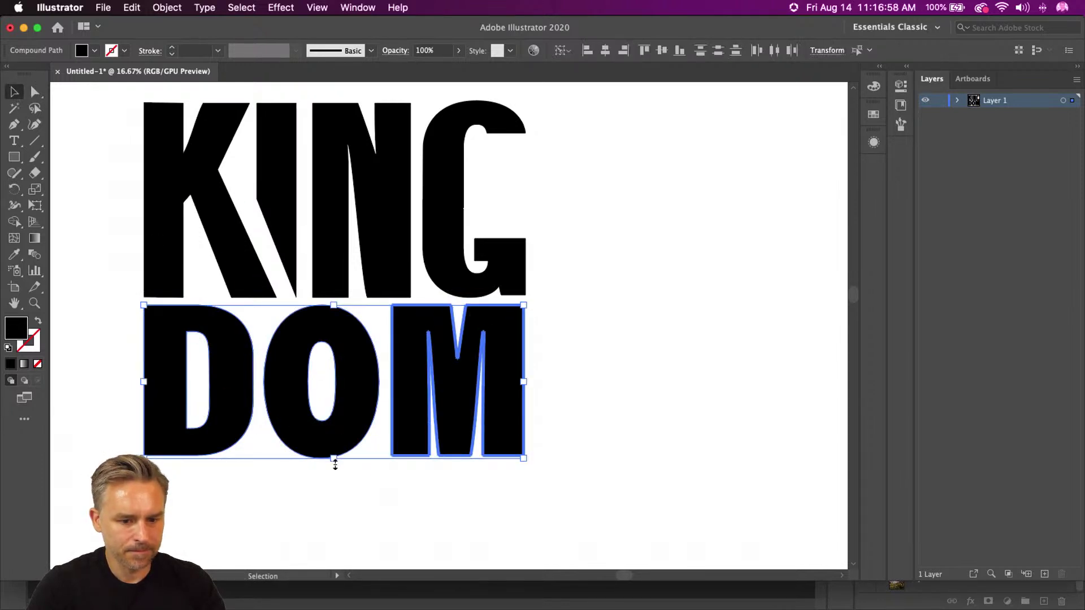
pyautogui.moveTo(332, 459); pyautogui.dragTo(332, 503)
pyautogui.keyDown('shift'); pyautogui.click(288, 355); pyautogui.keyUp('shift')
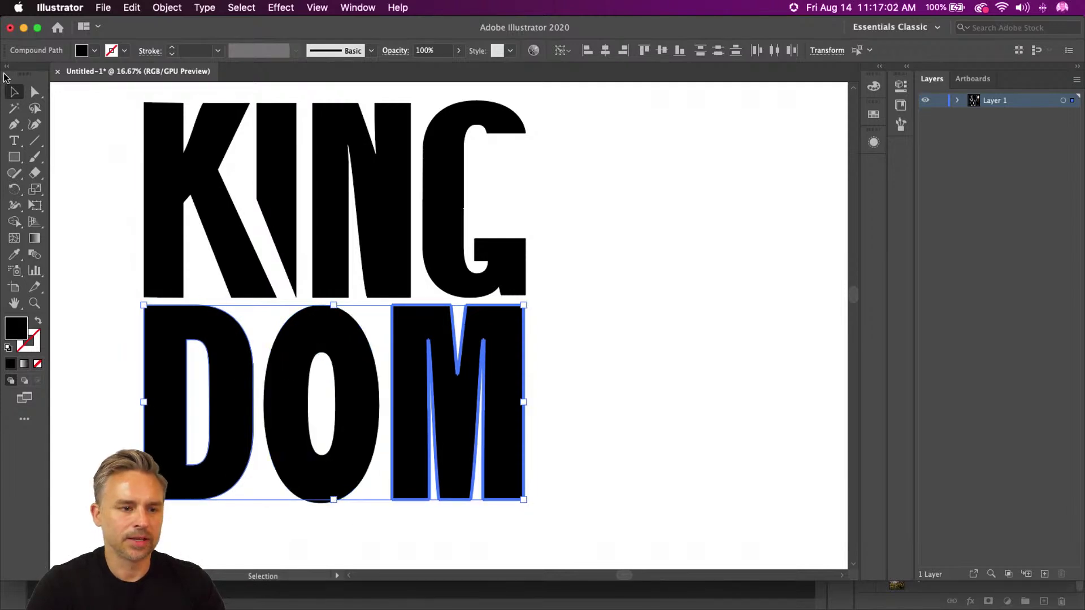
pyautogui.click(115, 197)
# Select the two end points of the G's upper arm and nudge them down to lengthen the arm slightly.
pyautogui.moveTo(125, 203); pyautogui.dragTo(271, 219)
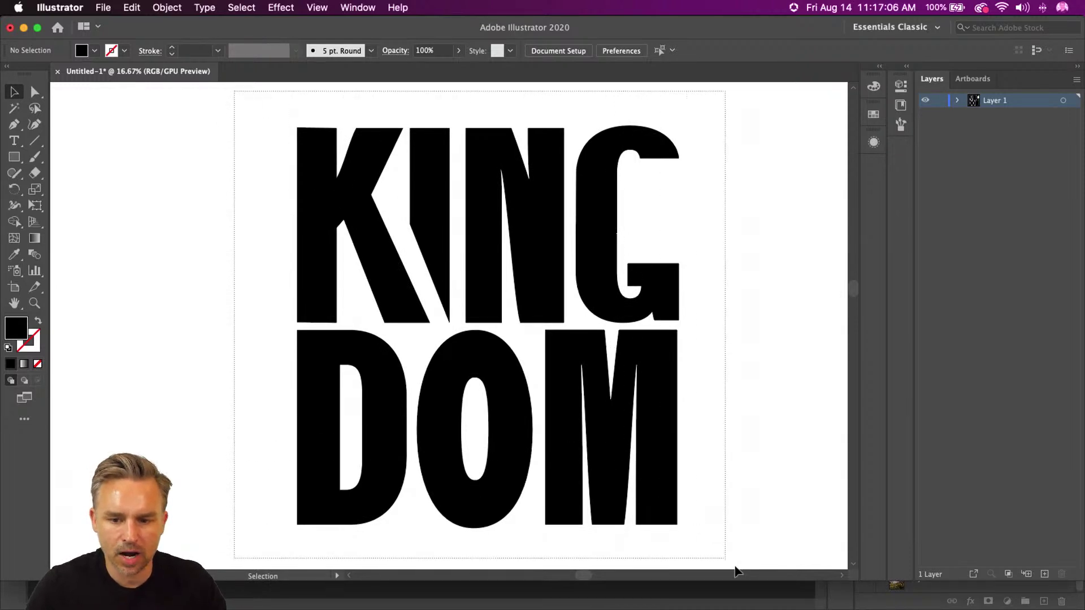
pyautogui.press('cmd+a')
pyautogui.scroll(-2, 741, 565)
pyautogui.scroll(5, 706, 396)
pyautogui.hscroll(3, 668, 232)
pyautogui.click(668, 227)
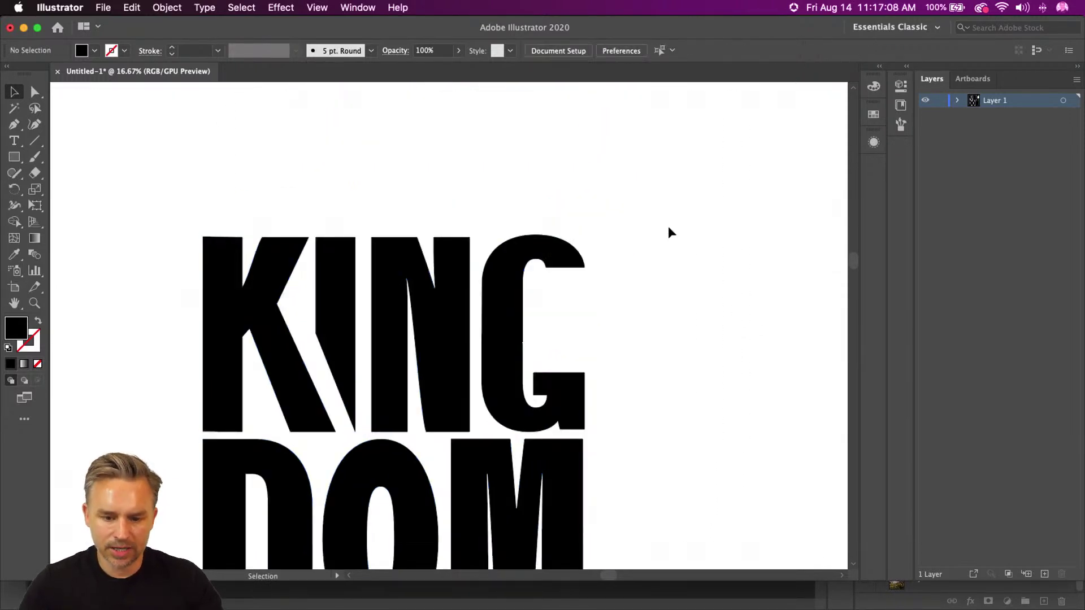
pyautogui.press('cmd+equal')
pyautogui.moveTo(667, 274); pyautogui.dragTo(619, 306)
pyautogui.click(33, 91)
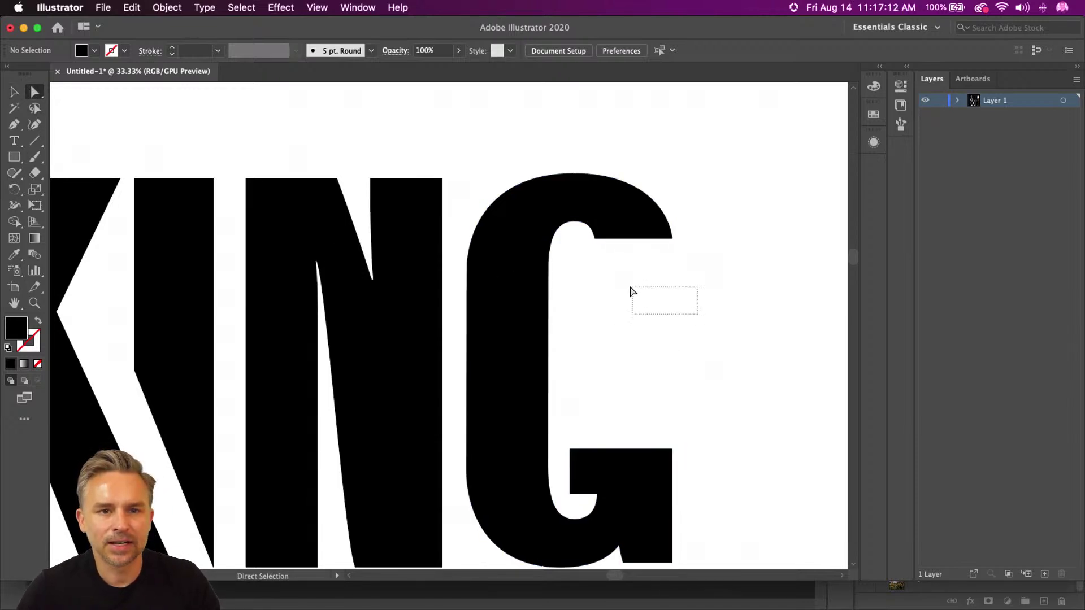
pyautogui.moveTo(624, 282); pyautogui.dragTo(592, 240)
pyautogui.hotkey('shift', 'Down')
pyautogui.hotkey('shift', 'Down')
pyautogui.hotkey('shift', 'Down')
pyautogui.hotkey('shift', 'Down')
pyautogui.hotkey('shift', 'Down')
pyautogui.hotkey('shift', 'Down')
pyautogui.hotkey('shift', 'Down')
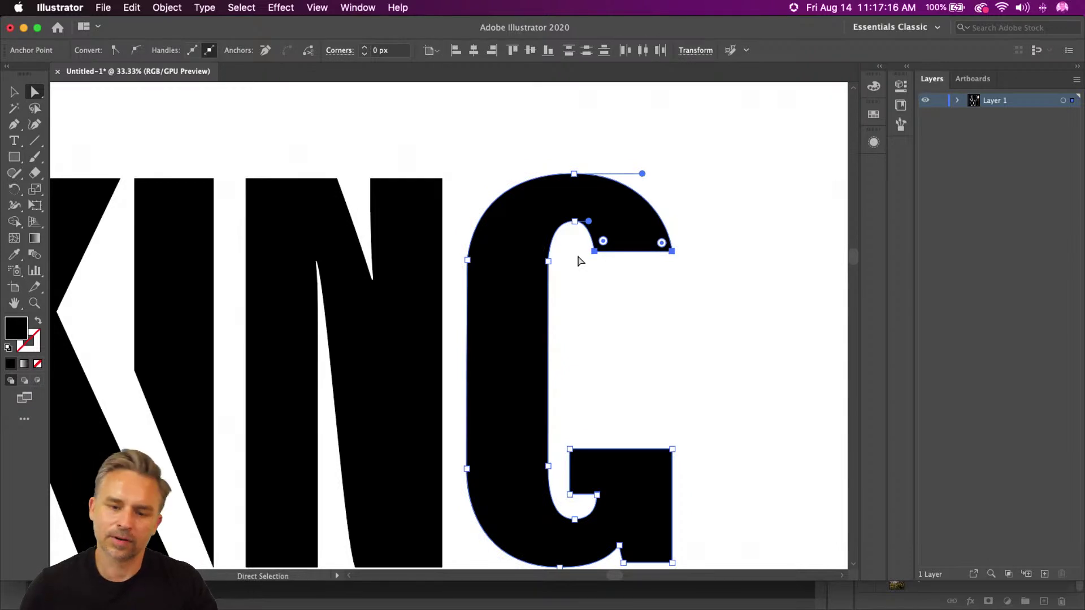
pyautogui.click(582, 291)
# Select and copy the complete KING DOM lettering and switch to Animals.psd in Photoshop.
pyautogui.press('super+minus')
pyautogui.press('super+minus')
pyautogui.press('super+minus')
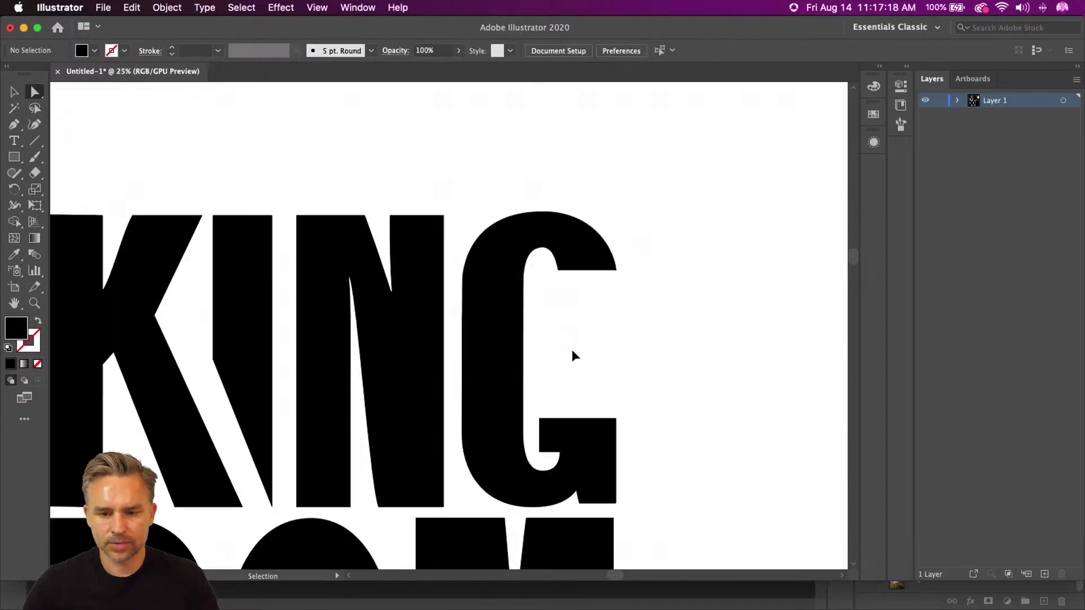
pyautogui.moveTo(572, 350); pyautogui.dragTo(625, 273)
pyautogui.click(14, 93)
pyautogui.moveTo(182, 145); pyautogui.dragTo(661, 550)
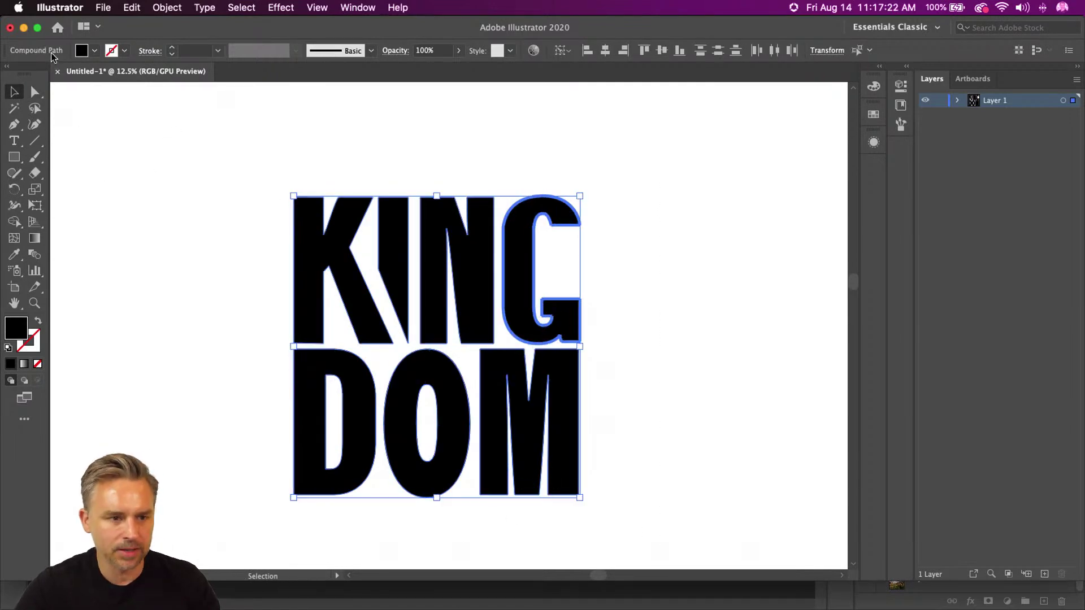
pyautogui.click(23, 28)
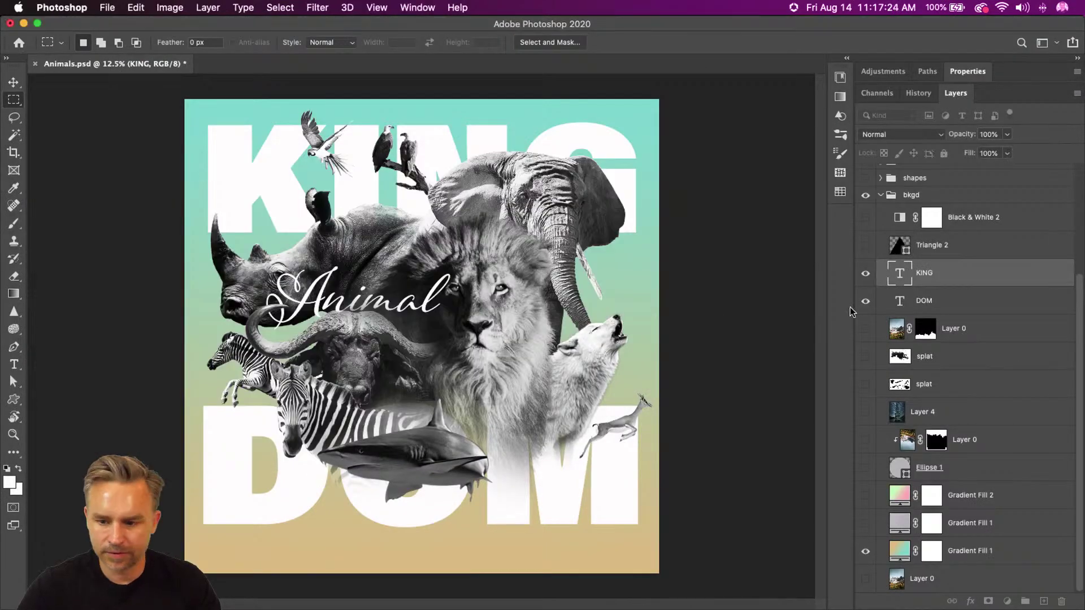
# Hide the KING and DOM text layers and paste the copied lettering as a Smart Object.
pyautogui.moveTo(865, 278); pyautogui.dragTo(885, 300)
pyautogui.press('super+v')
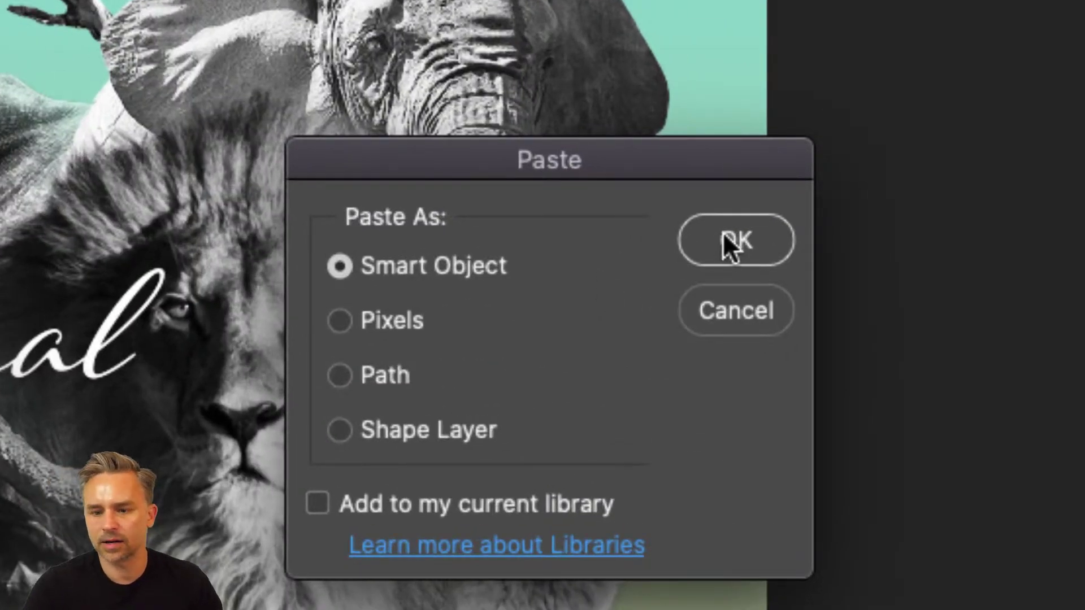
pyautogui.click(726, 243)
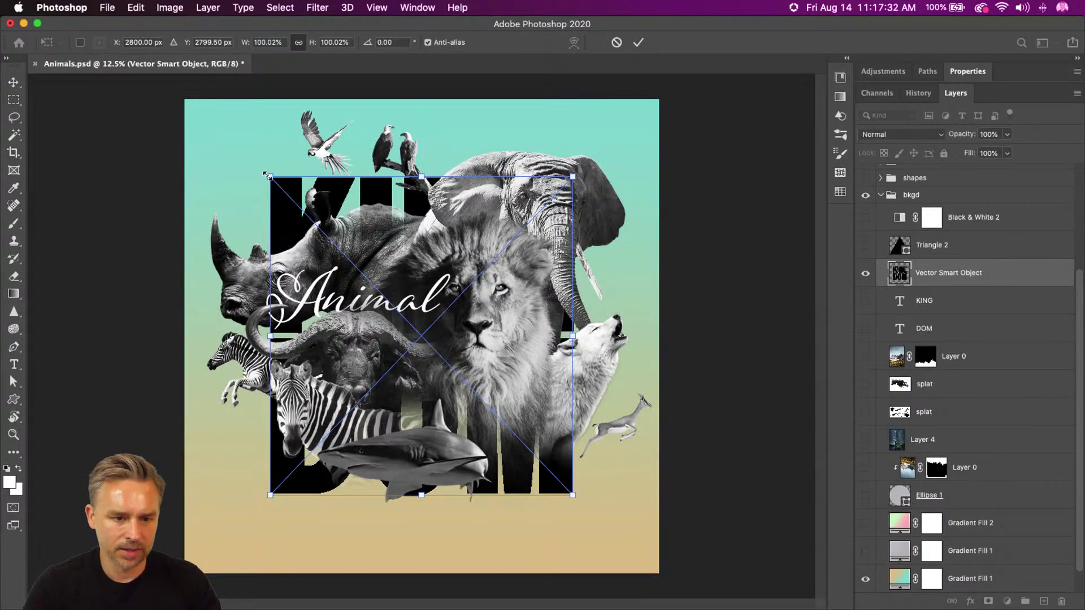
# Scale the pasted lettering up to 138.68% about its centre so it nearly fills the poster, and commit the transform.
pyautogui.moveTo(266, 174); pyautogui.dragTo(193, 126)
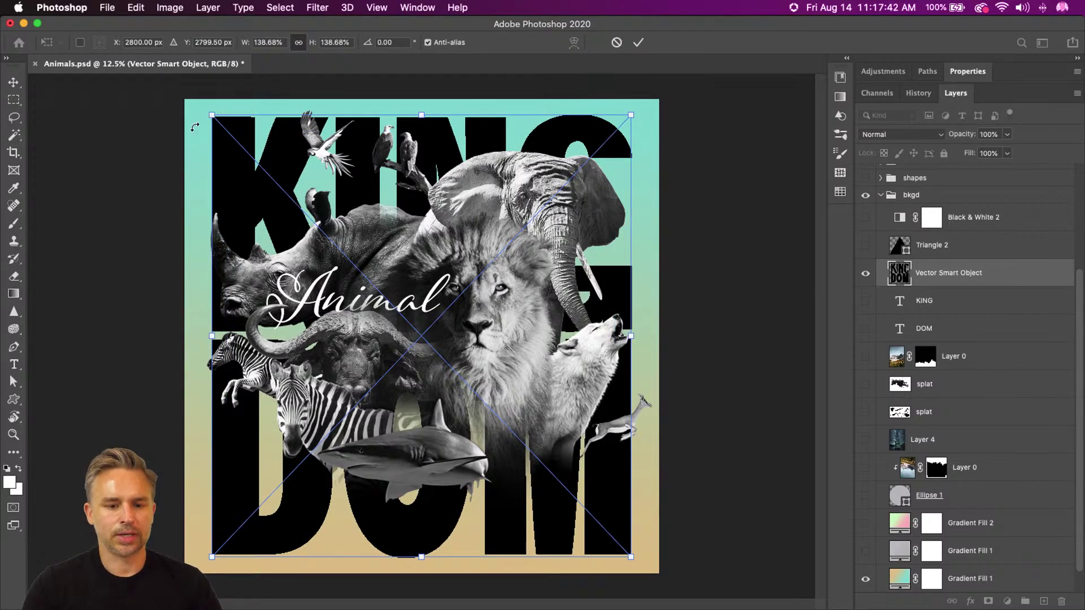
pyautogui.press('Return')
pyautogui.press('m')
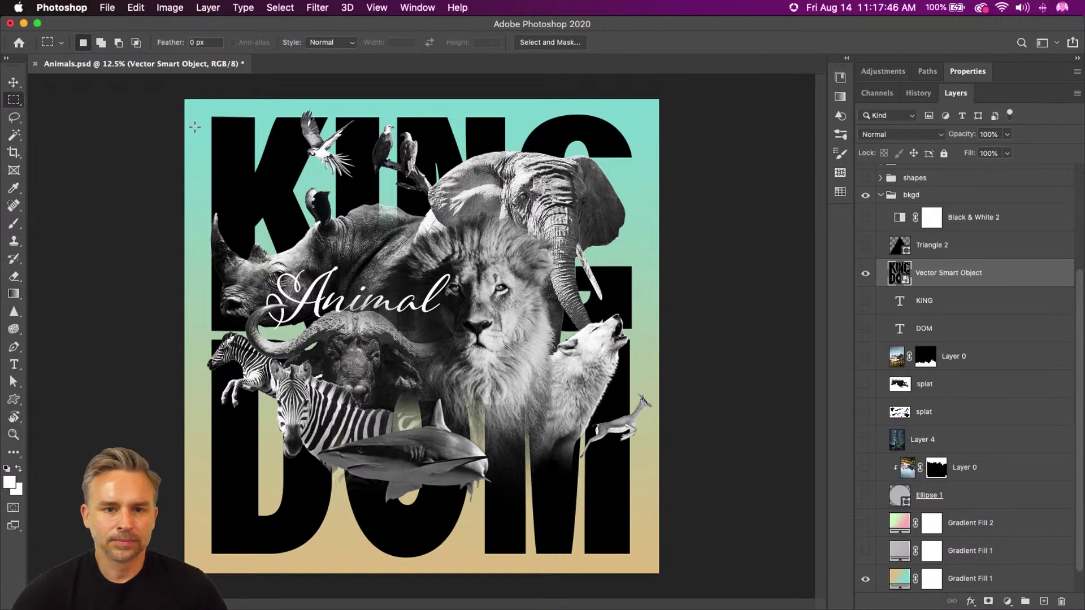
# Open the lettering's Vector Smart Object in Illustrator and fit its artboard to the KING DOM artwork.
pyautogui.doubleClick(899, 273)
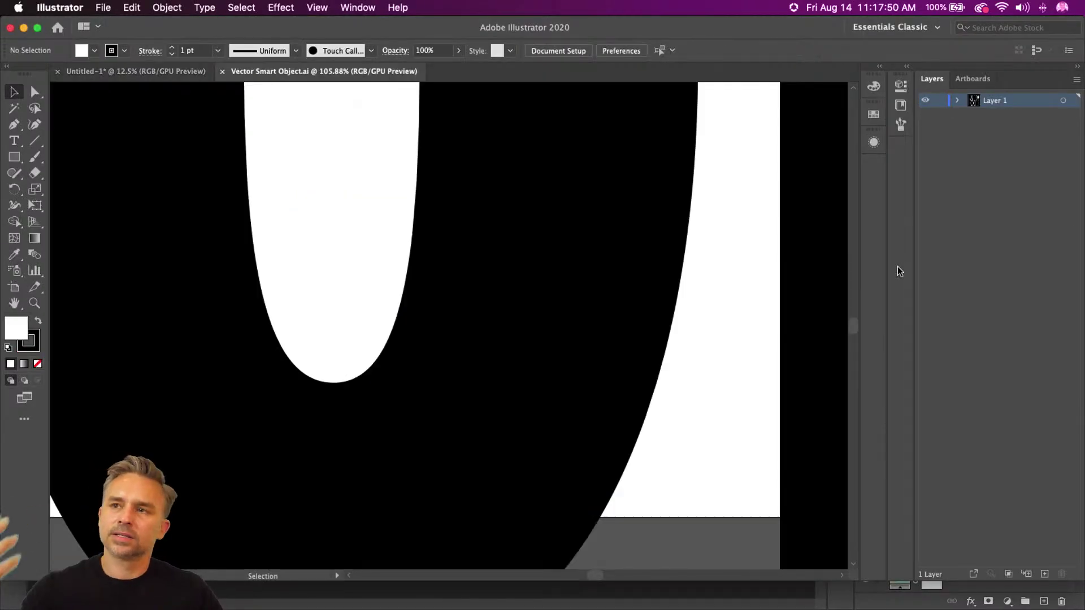
pyautogui.press('super+minus')
pyautogui.press('super+minus')
pyautogui.press('super+minus')
pyautogui.press('super+minus')
pyautogui.press('super+minus')
pyautogui.press('super+minus')
pyautogui.press('super+minus')
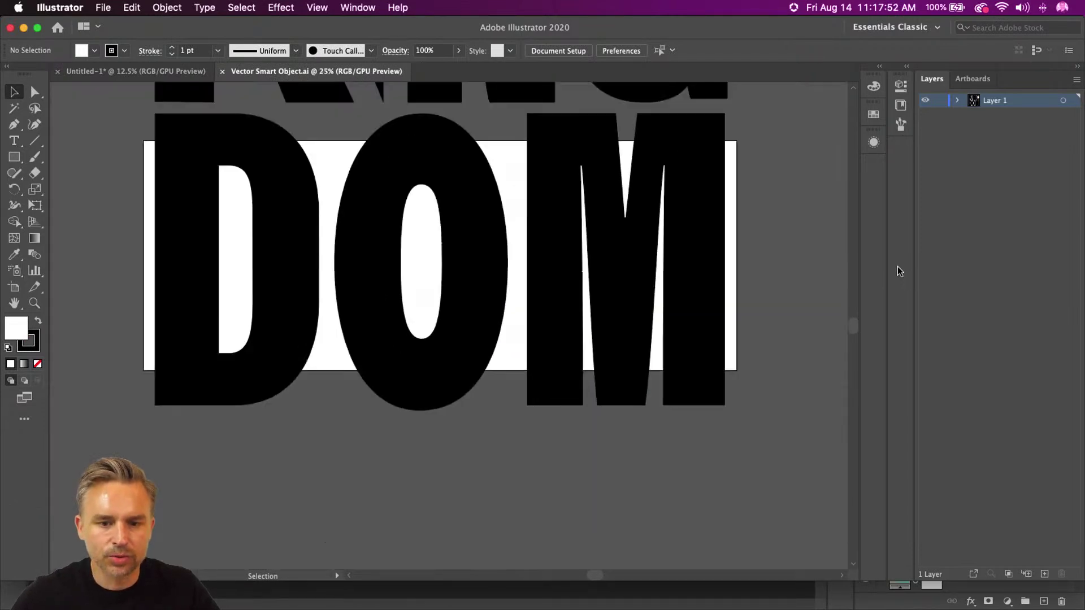
pyautogui.scroll(3, 564, 349)
pyautogui.hotkey('shift', 'o')
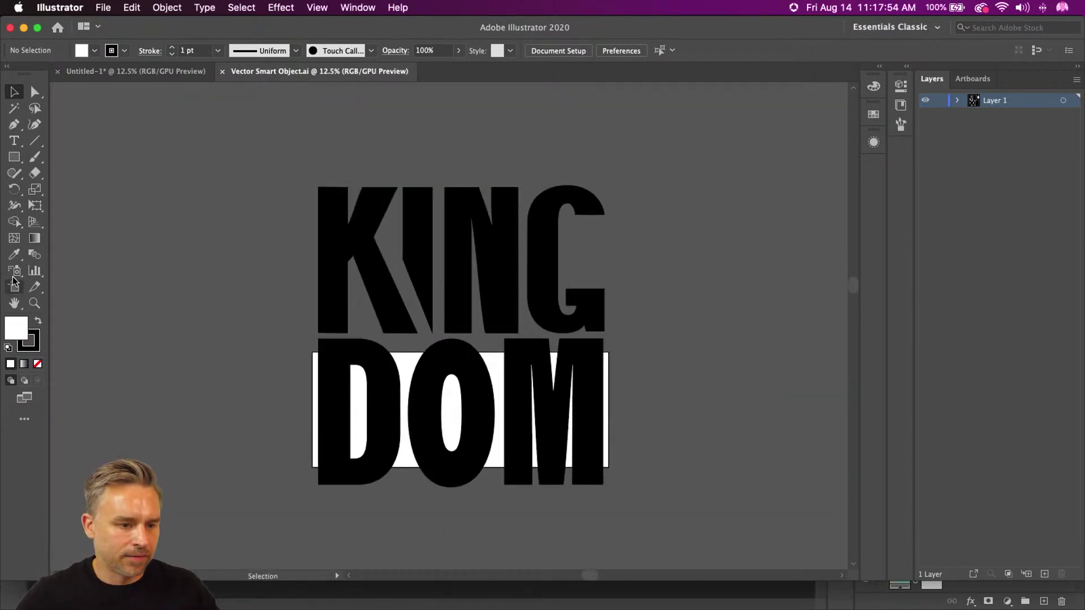
pyautogui.click(100, 52)
pyautogui.click(132, 80)
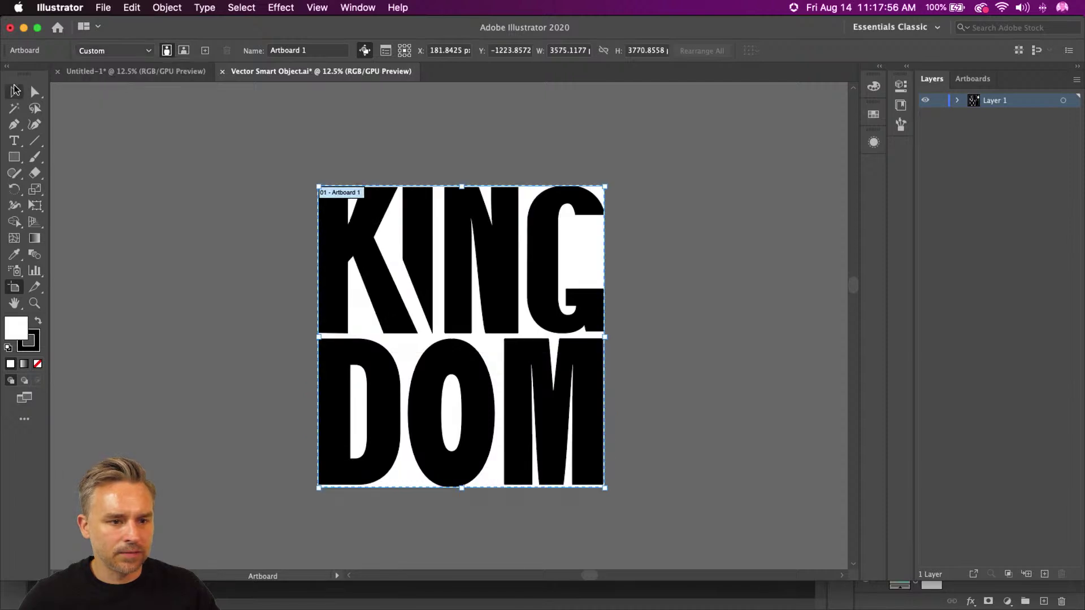
pyautogui.press('v')
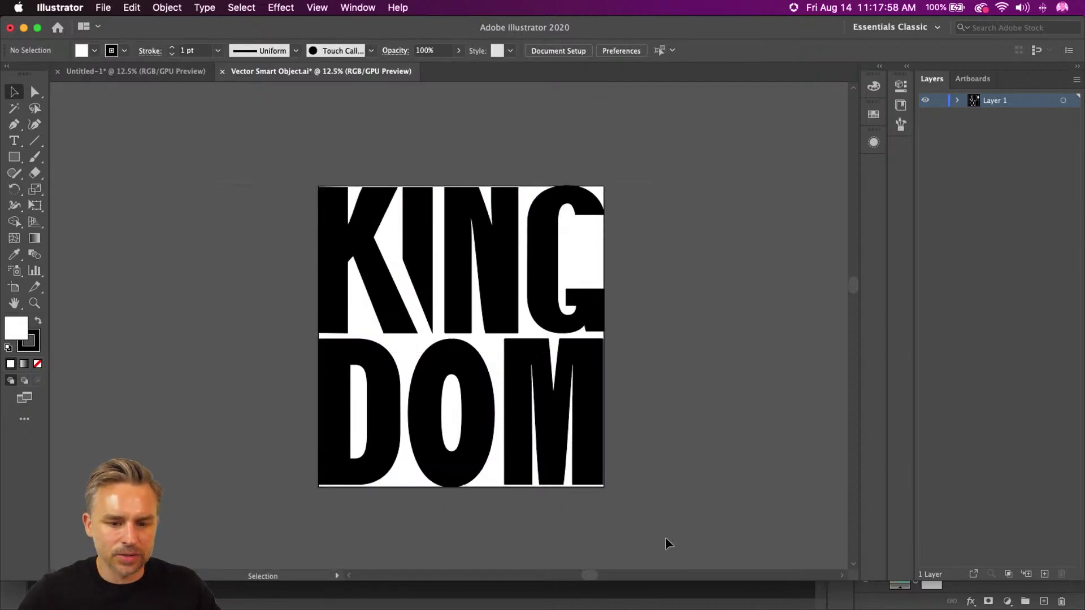
# Select all the lettering and set its fill colour to white, ffffff.
pyautogui.press('super+a')
pyautogui.doubleClick(17, 326)
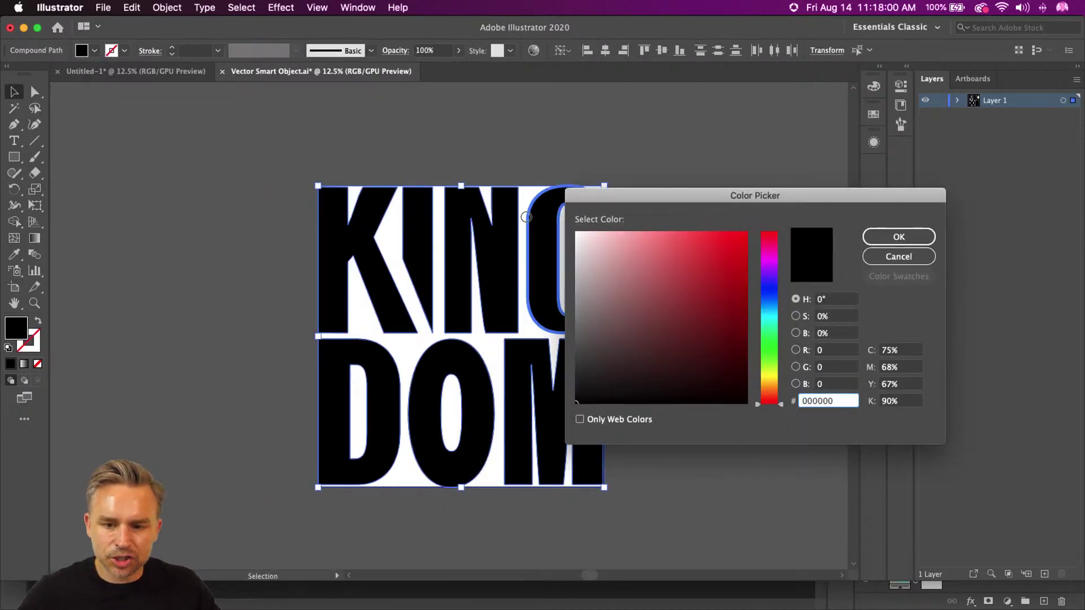
pyautogui.write('ffffff')
pyautogui.press('Return')
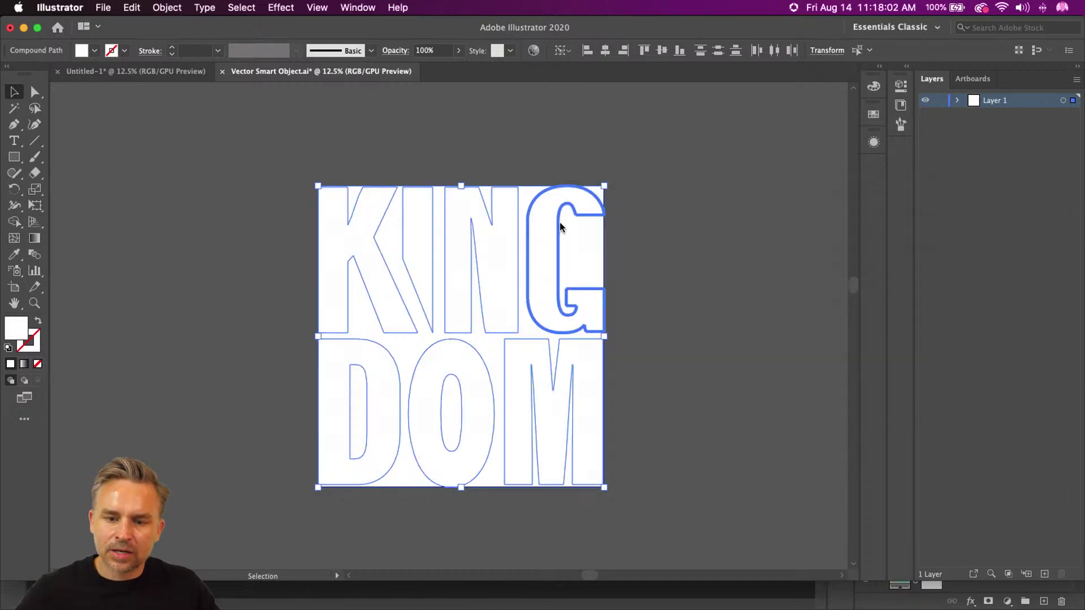
# Save and close the Vector Smart Object file and return to the poster in Photoshop.
pyautogui.press('super+shift+a')
pyautogui.press('super+s')
pyautogui.press('super+w')
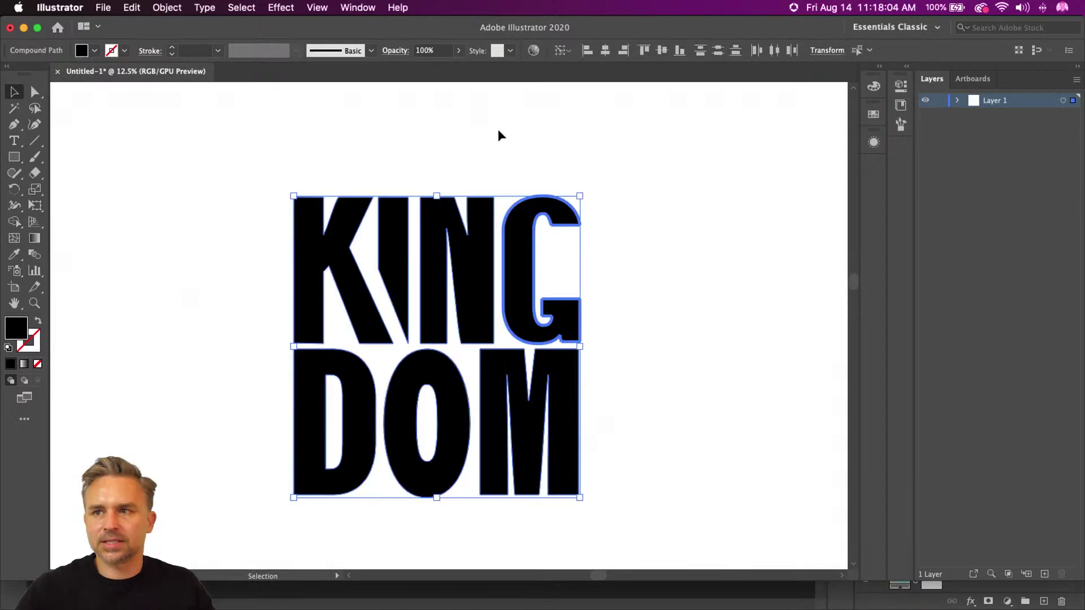
pyautogui.click(23, 28)
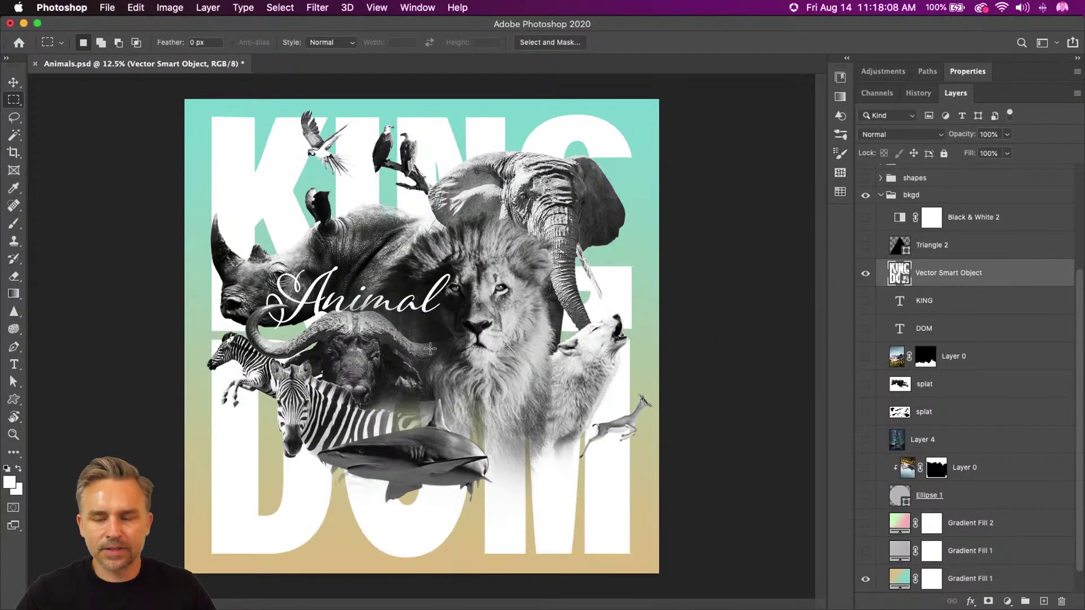
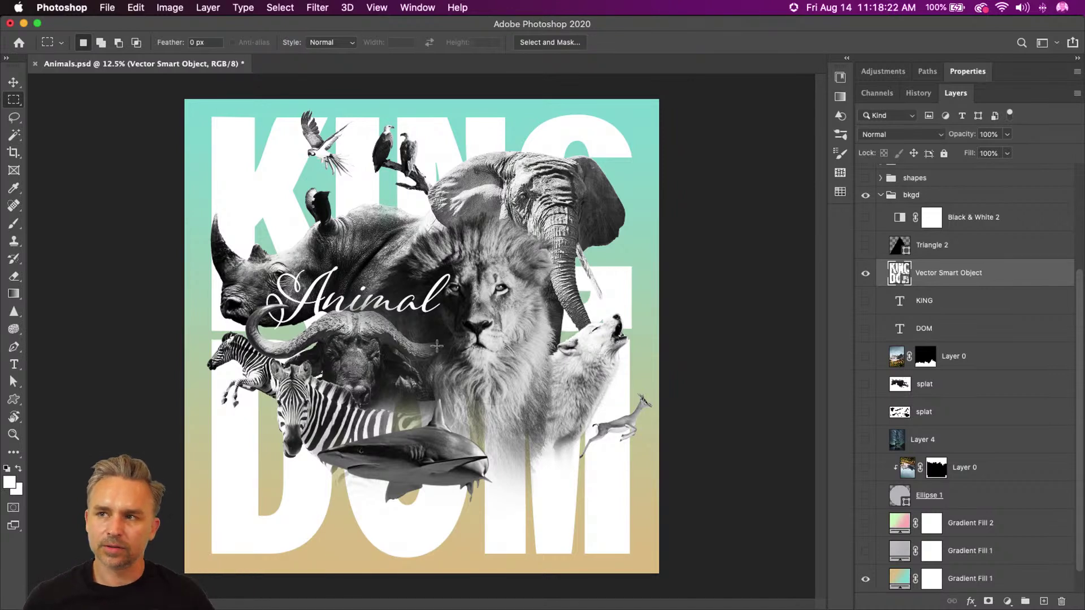
# Move the rhino up and slightly left on the poster.
pyautogui.click(14, 83)
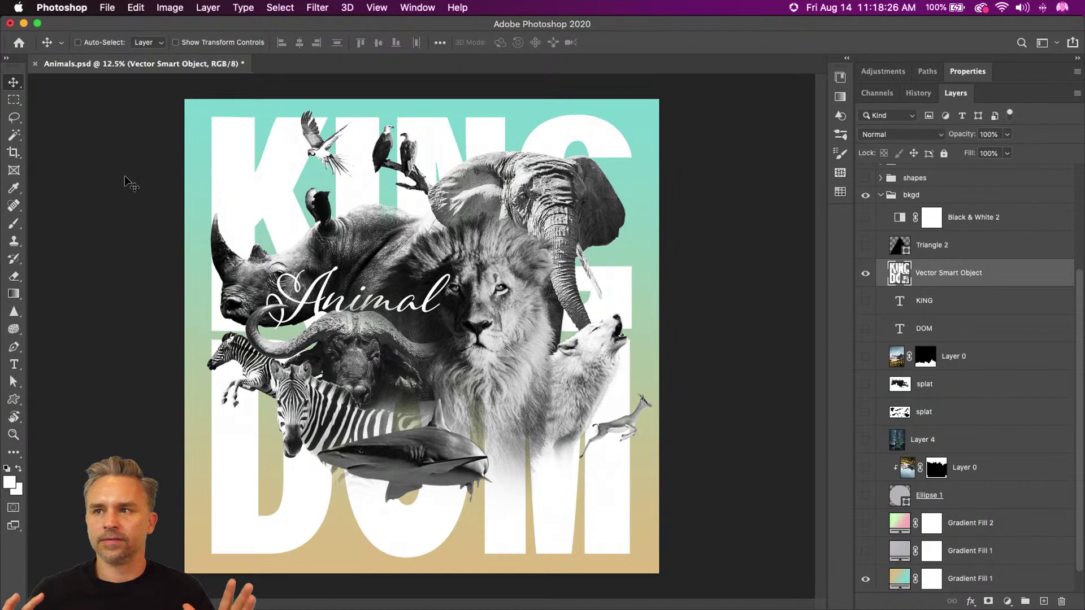
pyautogui.moveTo(223, 270)
pyautogui.mouseDown()
pyautogui.moveTo(216, 248)
pyautogui.moveTo(231, 255)
pyautogui.mouseUp()
pyautogui.scroll(2, 421, 374)
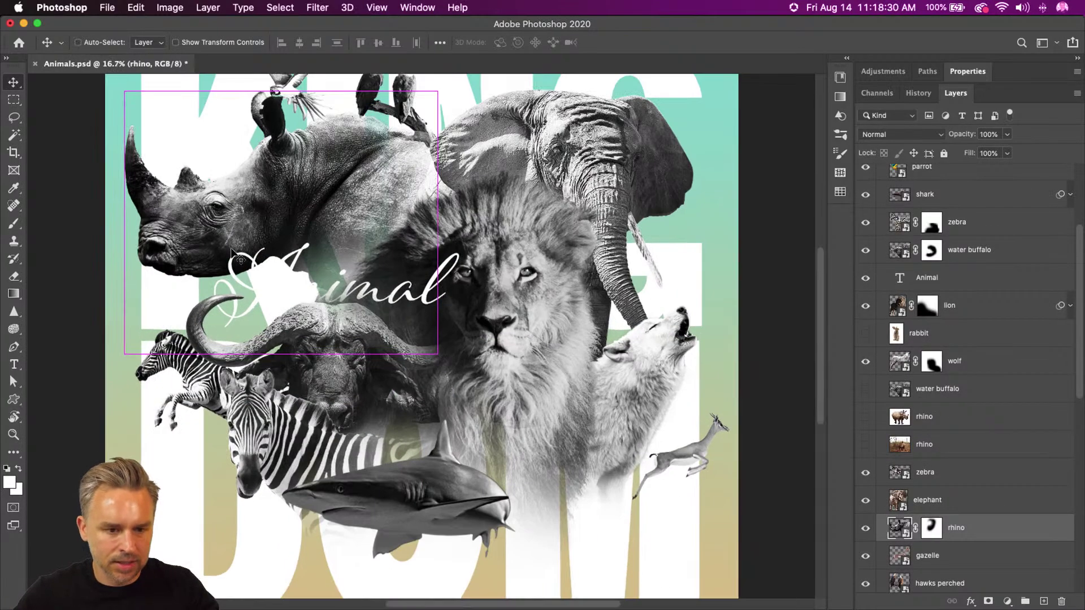
pyautogui.scroll(-1, 421, 375)
# Replace the rhino's soft layer mask with a rectangular one that hides its hindquarters in a straight vertical cut beside the lion.
pyautogui.click(12, 100)
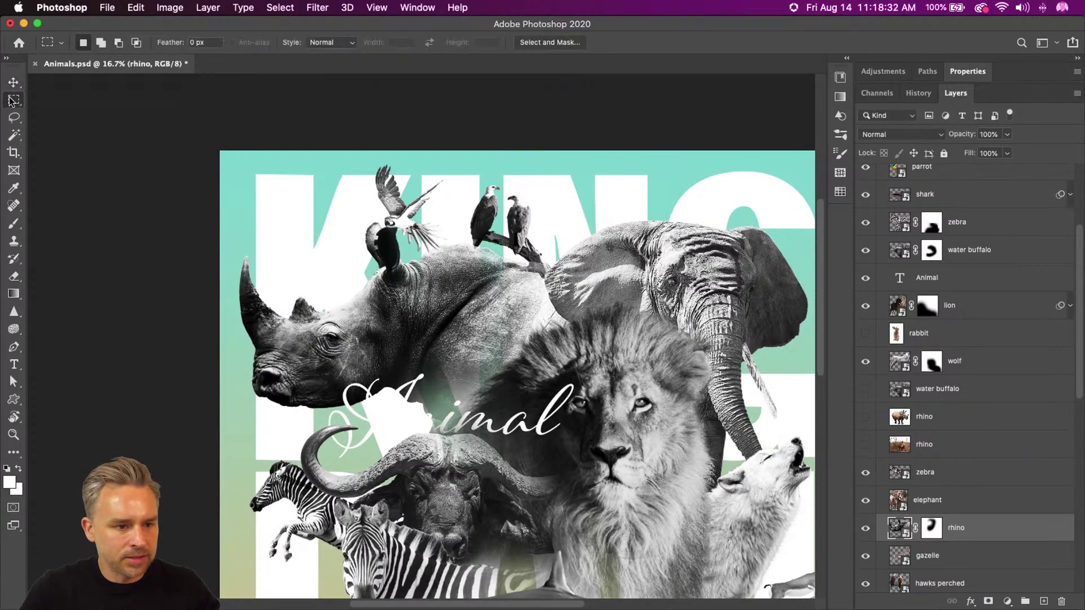
pyautogui.rightClick(933, 535)
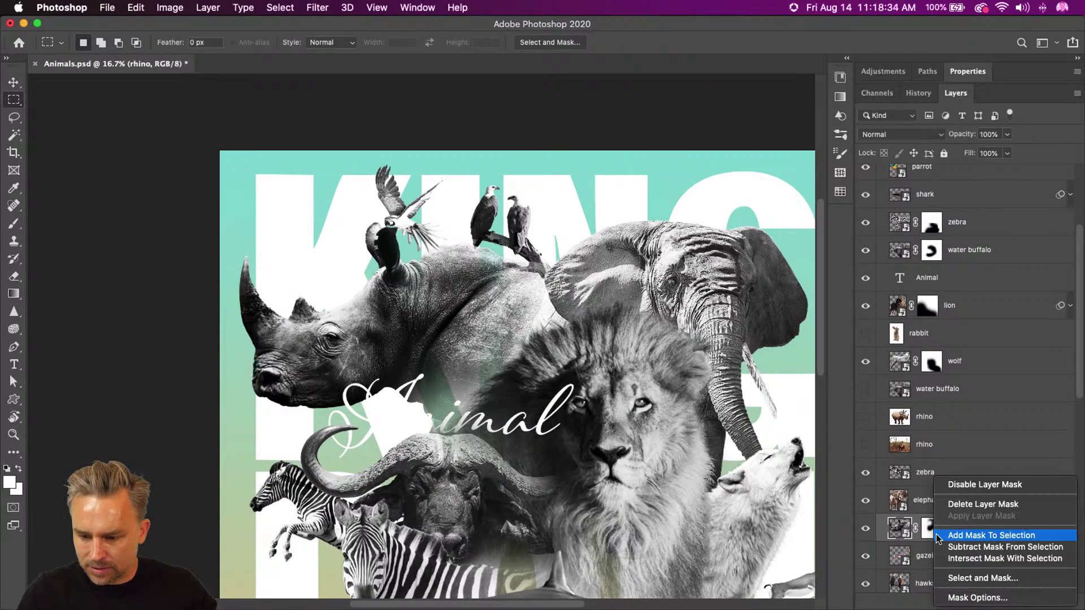
pyautogui.click(955, 508)
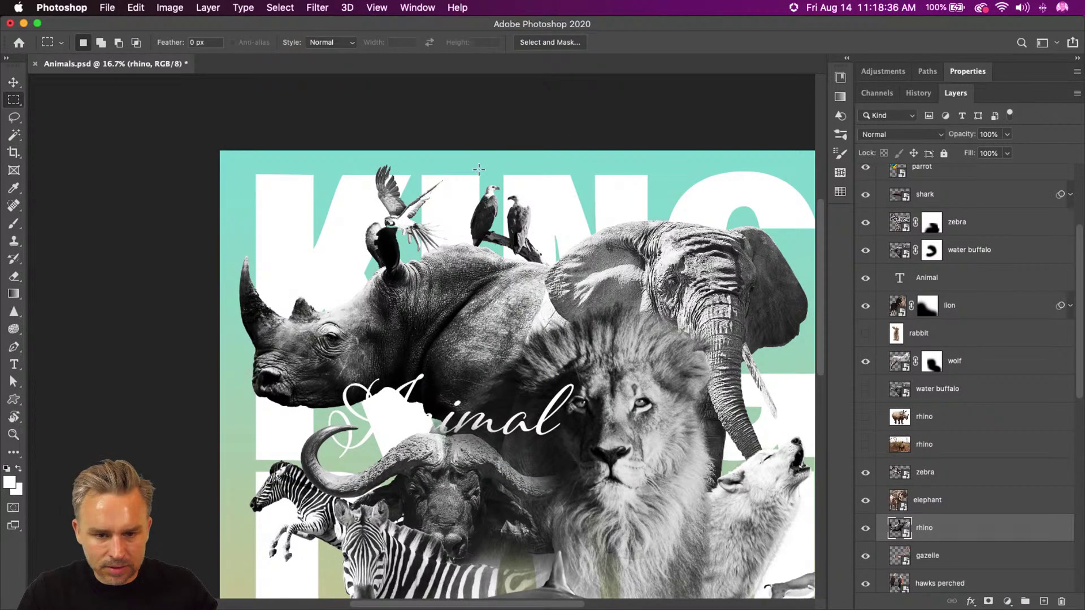
pyautogui.moveTo(480, 171); pyautogui.dragTo(662, 592)
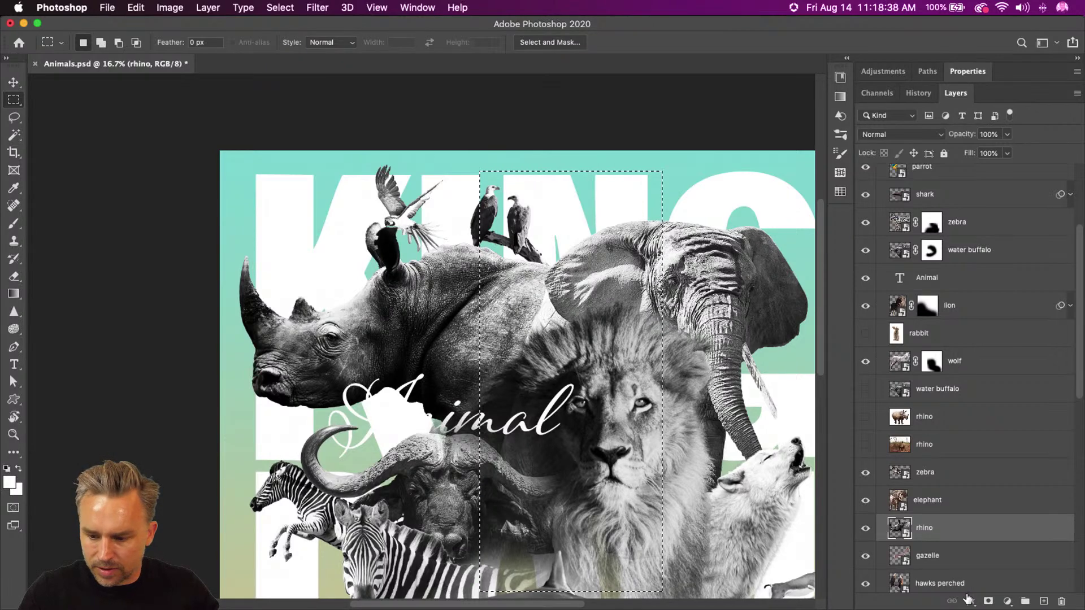
pyautogui.click(986, 602)
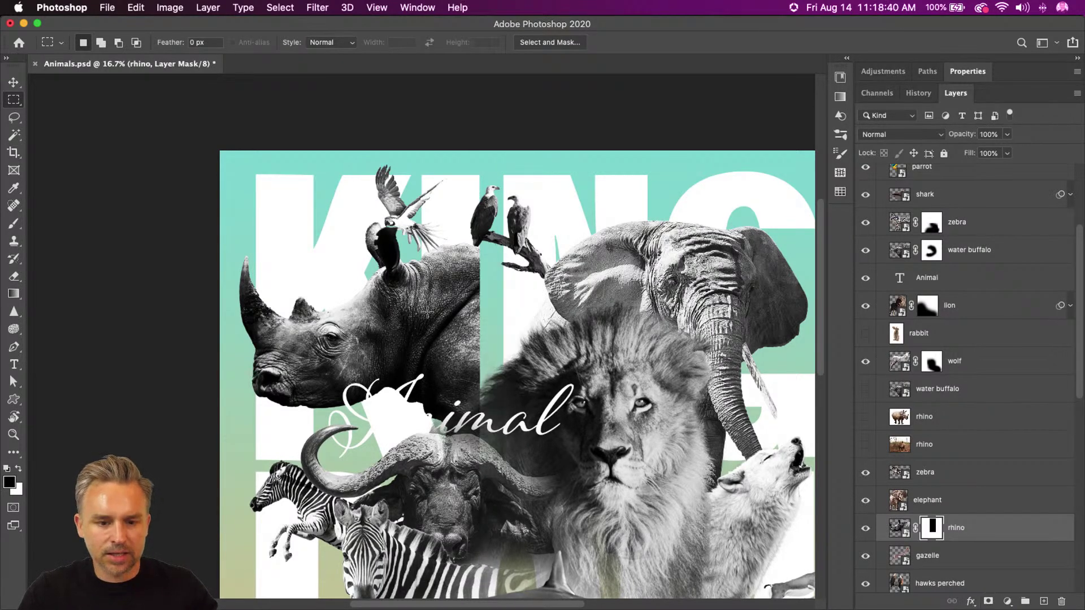
pyautogui.moveTo(397, 418); pyautogui.dragTo(353, 347)
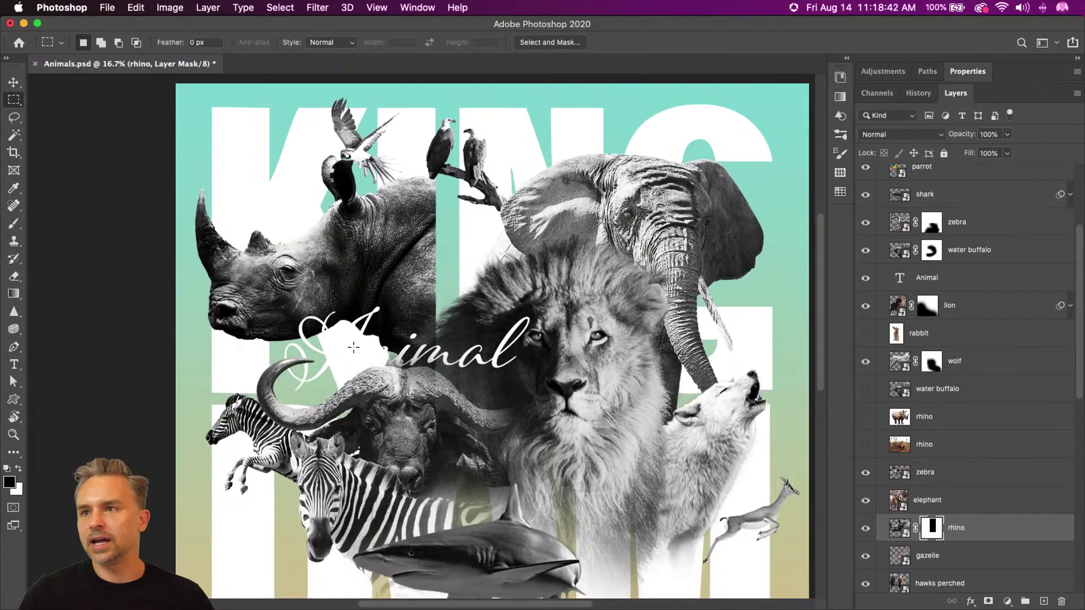
pyautogui.click(13, 82)
pyautogui.moveTo(439, 409); pyautogui.dragTo(487, 366)
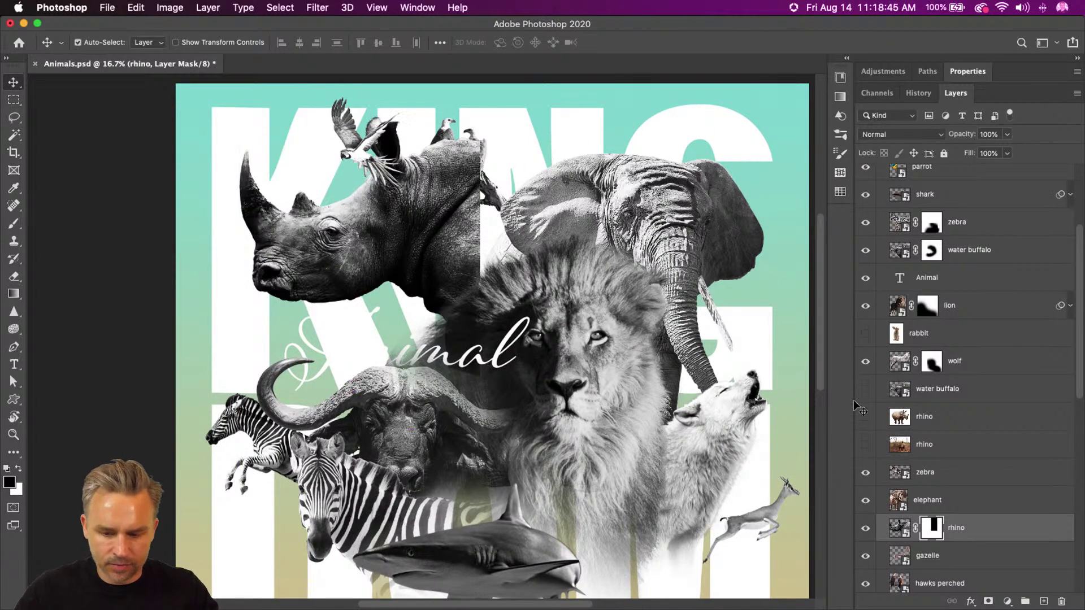
pyautogui.press('super+z')
# Move the lion left, scale it up, and position it over the rhino's cut edge and in front of the elephant.
pyautogui.moveTo(552, 331); pyautogui.dragTo(526, 345)
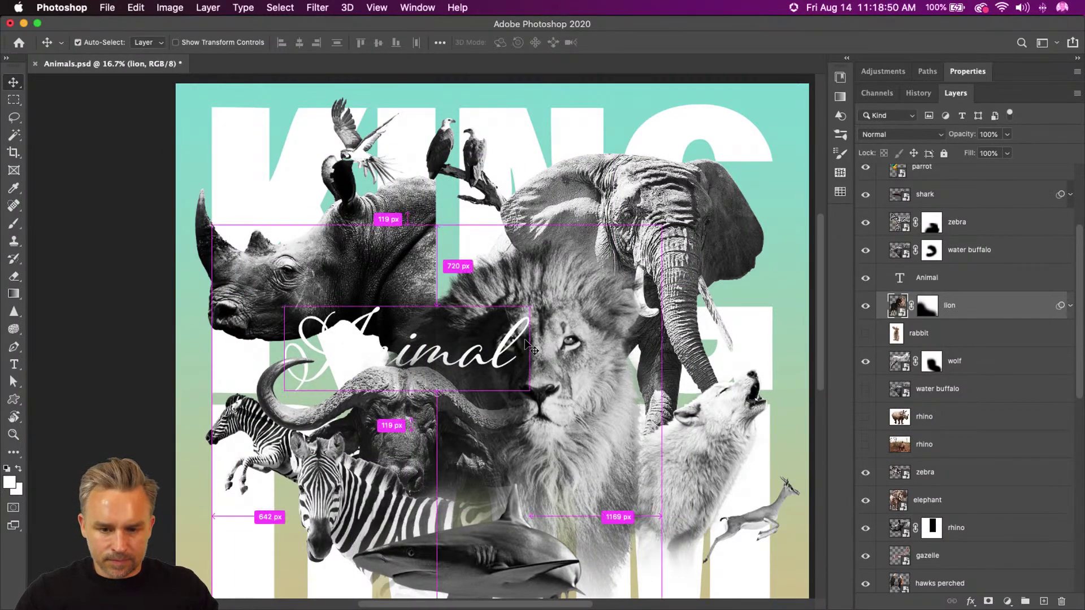
pyautogui.scroll(-3, 495, 346)
pyautogui.scroll(1, 480, 362)
pyautogui.press('super+t')
pyautogui.moveTo(209, 178); pyautogui.dragTo(84, 79)
pyautogui.press('Return')
pyautogui.moveTo(398, 287); pyautogui.dragTo(423, 342)
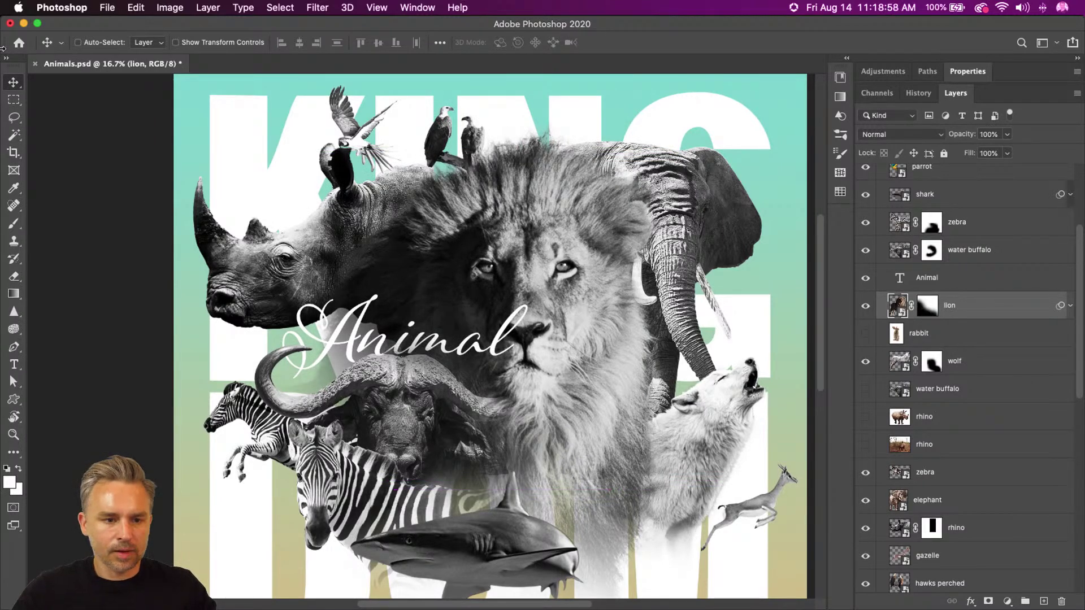
# Fill a rectangular area of the lion's layer mask with black to cut off its dark mane in a straight edge beside the rhino.
pyautogui.click(12, 99)
pyautogui.click(930, 308)
pyautogui.press('d')
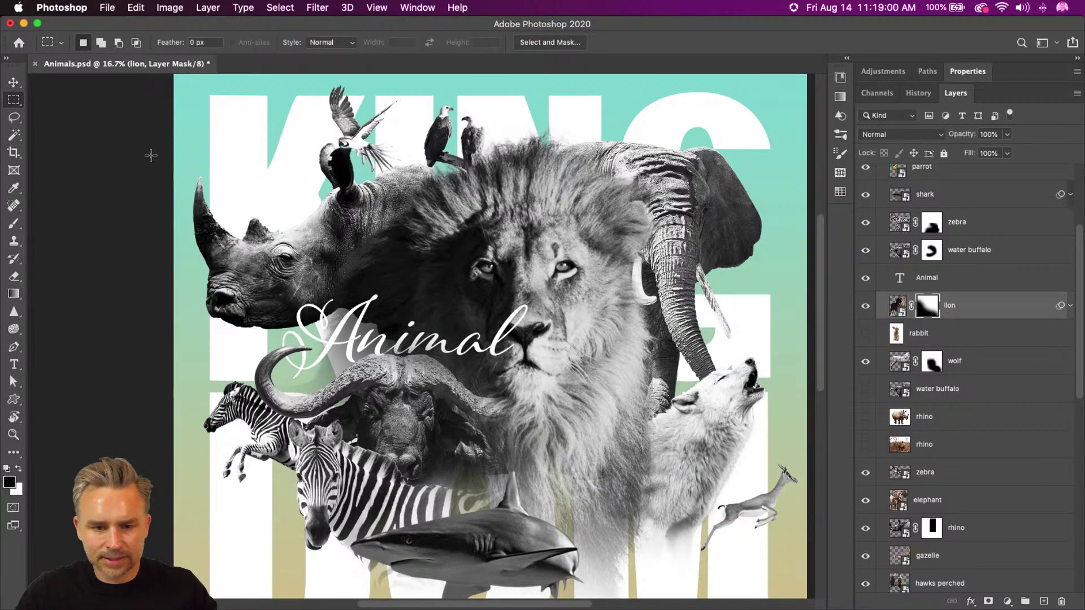
pyautogui.moveTo(254, 83); pyautogui.dragTo(455, 427)
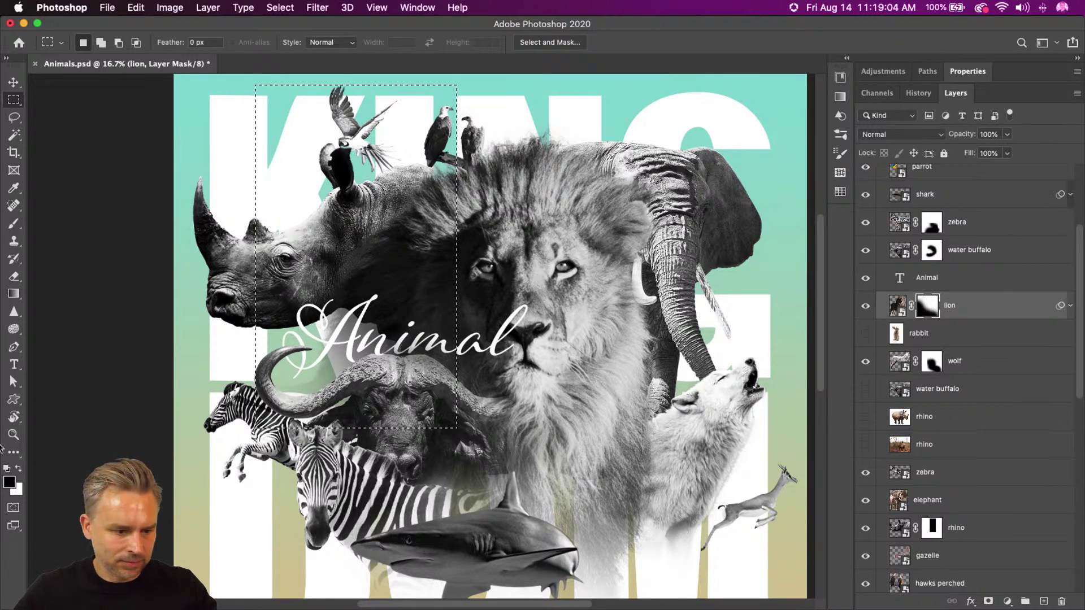
pyautogui.hotkey('shift', 'BackSpace')
pyautogui.press('Return')
pyautogui.press('m')
pyautogui.hotkey('ctrl', 'd')
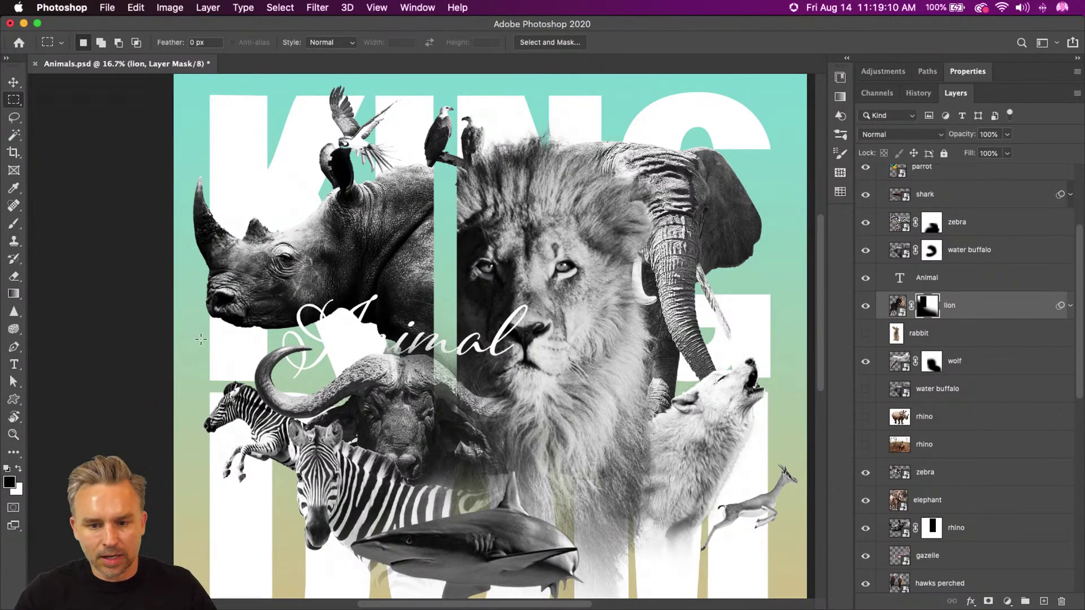
# Move the elephant up and right, away from the lion.
pyautogui.click(14, 83)
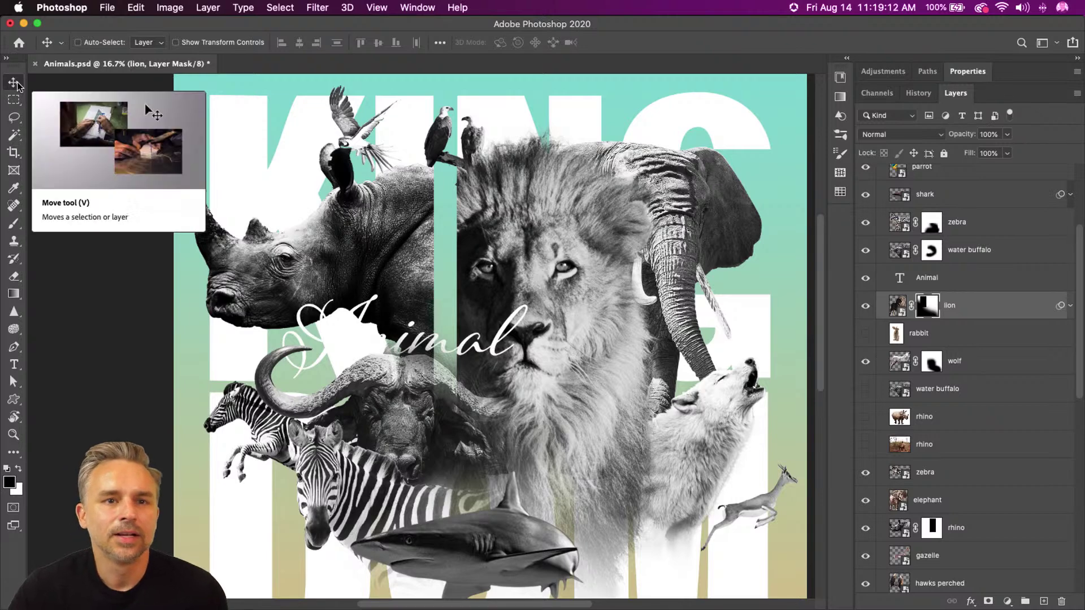
pyautogui.moveTo(685, 229); pyautogui.dragTo(747, 189)
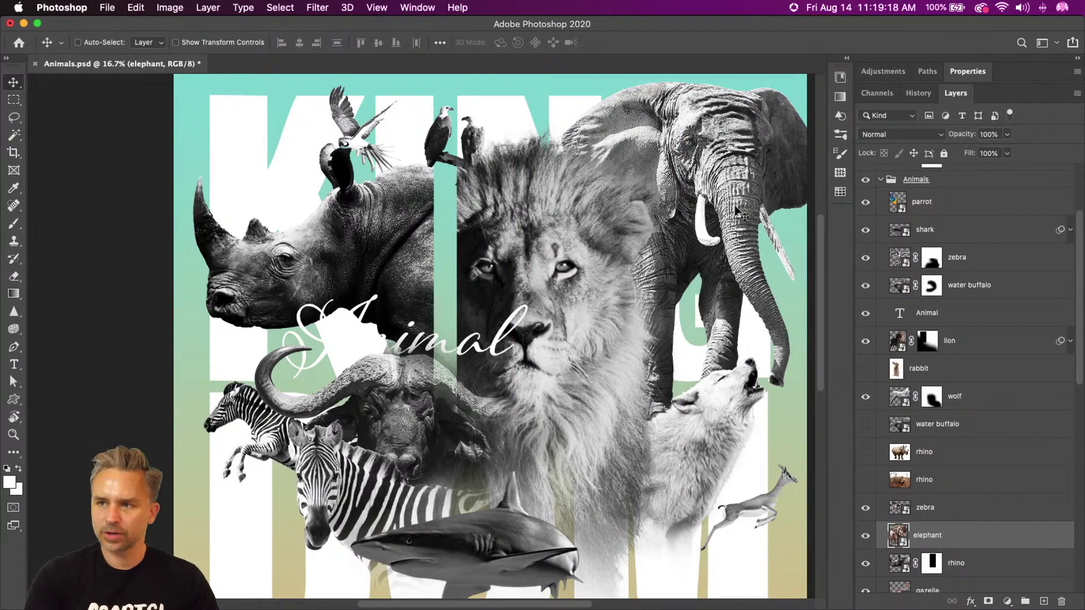
# Scale the lion down to 88.67%, position it against the rhino's cut edge, and shift the elephant down and slightly left.
pyautogui.click(534, 327)
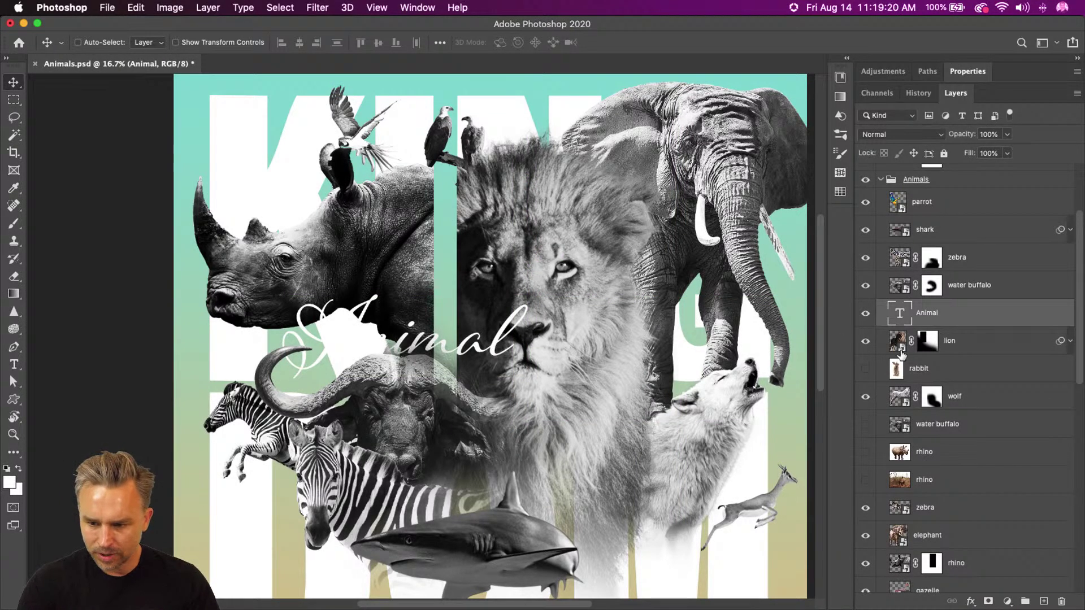
pyautogui.click(893, 348)
pyautogui.press('super+t')
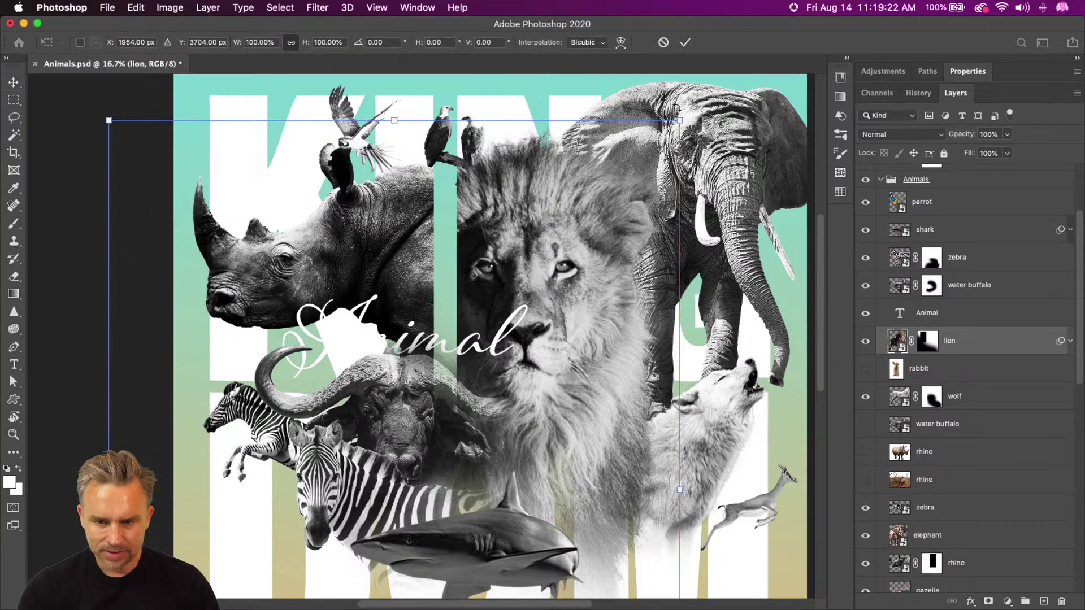
pyautogui.moveTo(680, 119); pyautogui.dragTo(615, 163)
pyautogui.moveTo(511, 277); pyautogui.dragTo(522, 239)
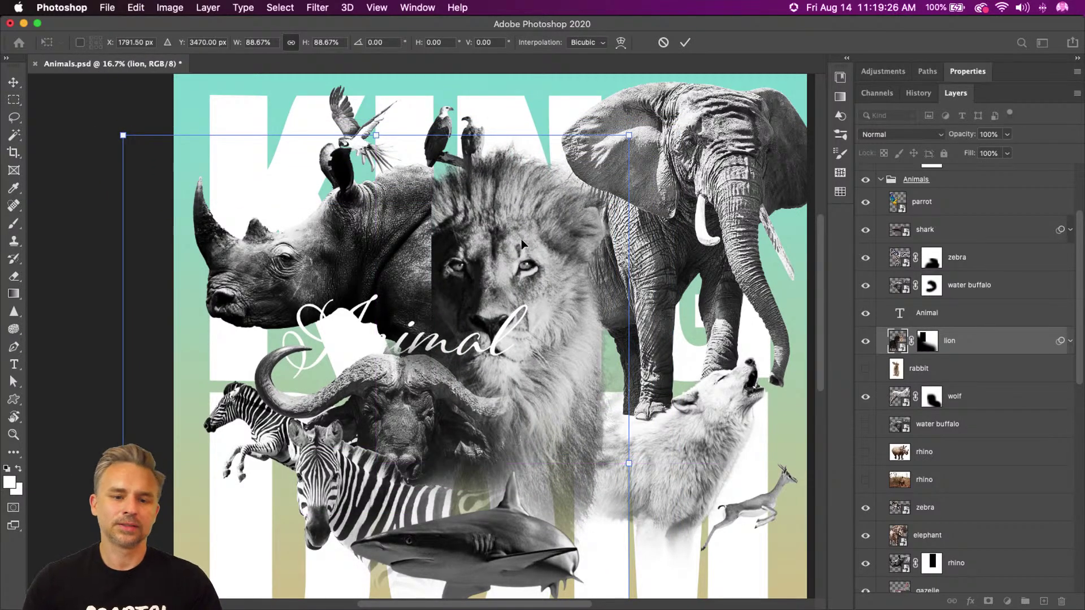
pyautogui.moveTo(693, 164); pyautogui.dragTo(664, 215)
# Move the wolf down over the DOM lettering and scale it up.
pyautogui.scroll(-3, 620, 240)
pyautogui.scroll(-3, 587, 269)
pyautogui.moveTo(636, 334); pyautogui.dragTo(633, 404)
pyautogui.press('cmd+t')
pyautogui.moveTo(439, 276); pyautogui.dragTo(392, 222)
pyautogui.press('Return')
# Delete the wolf's layer mask to reveal its legs and nudge the wolf slightly up.
pyautogui.rightClick(923, 397)
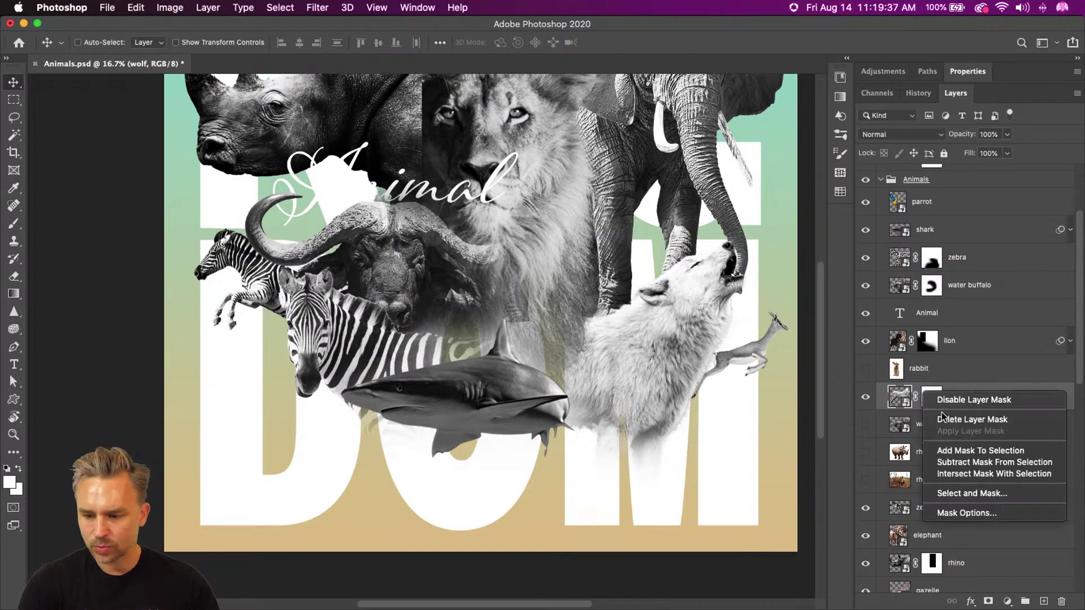
pyautogui.click(941, 418)
pyautogui.scroll(-1, 529, 415)
pyautogui.moveTo(529, 416); pyautogui.dragTo(521, 390)
pyautogui.moveTo(581, 431); pyautogui.dragTo(582, 408)
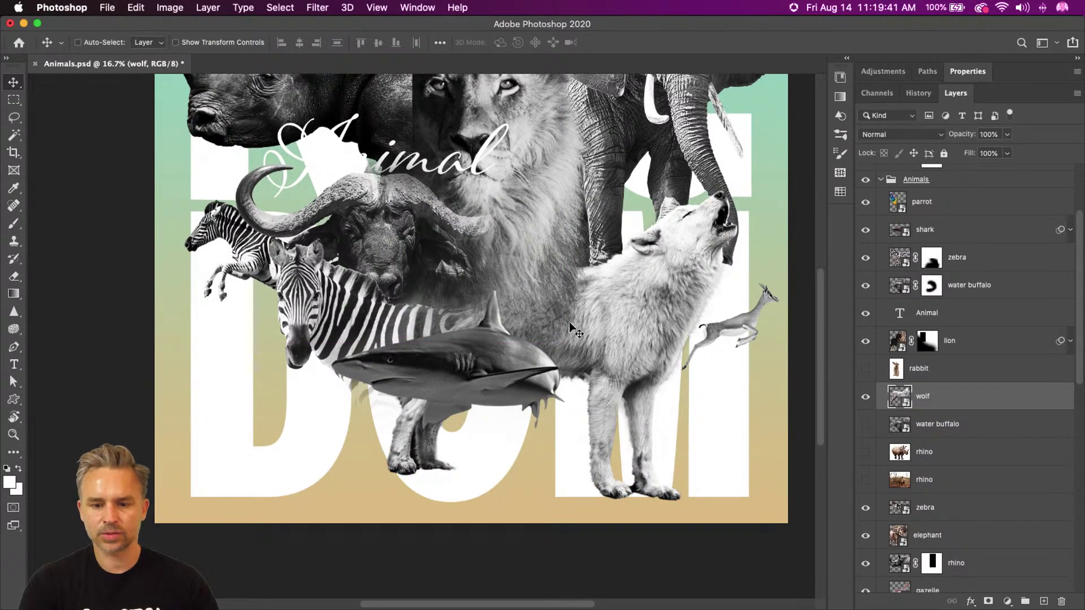
# Mask out the wolf's hindquarters behind the zebra and shark using an inverted mask from a rectangular selection.
pyautogui.click(14, 100)
pyautogui.moveTo(224, 191); pyautogui.dragTo(556, 525)
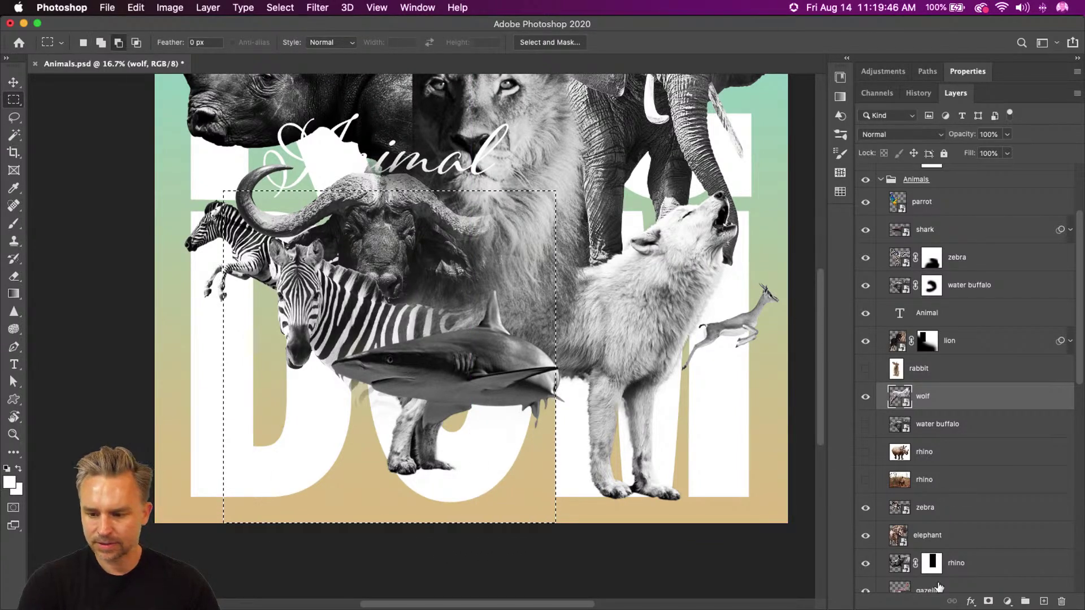
pyautogui.keyDown('alt'); pyautogui.click(988, 601); pyautogui.keyUp('alt')
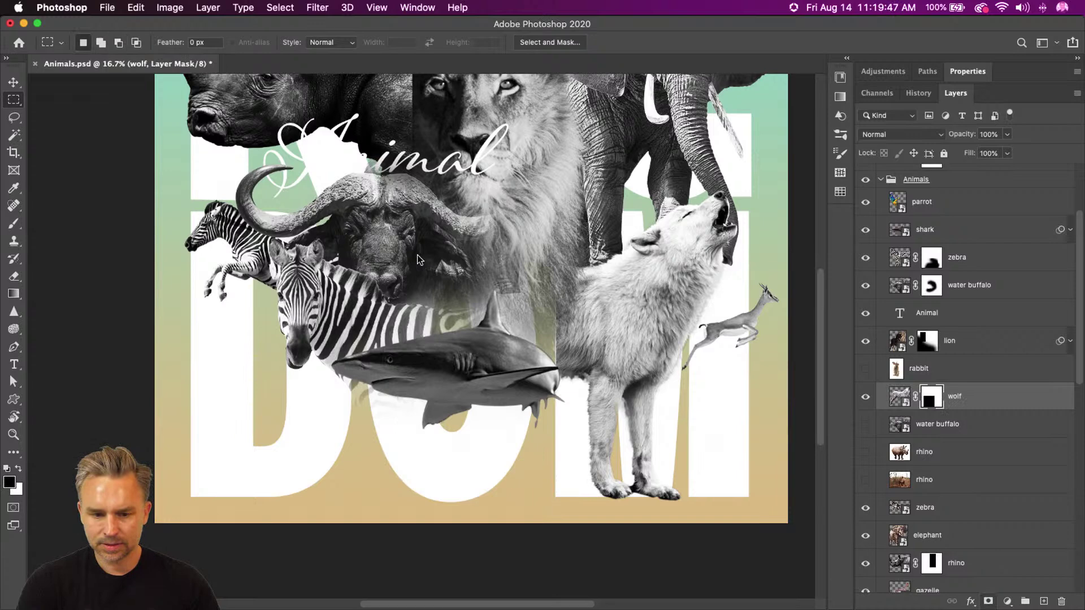
# Move the shark left across the lower part of the D and O letters.
pyautogui.click(11, 83)
pyautogui.scroll(2, 347, 296)
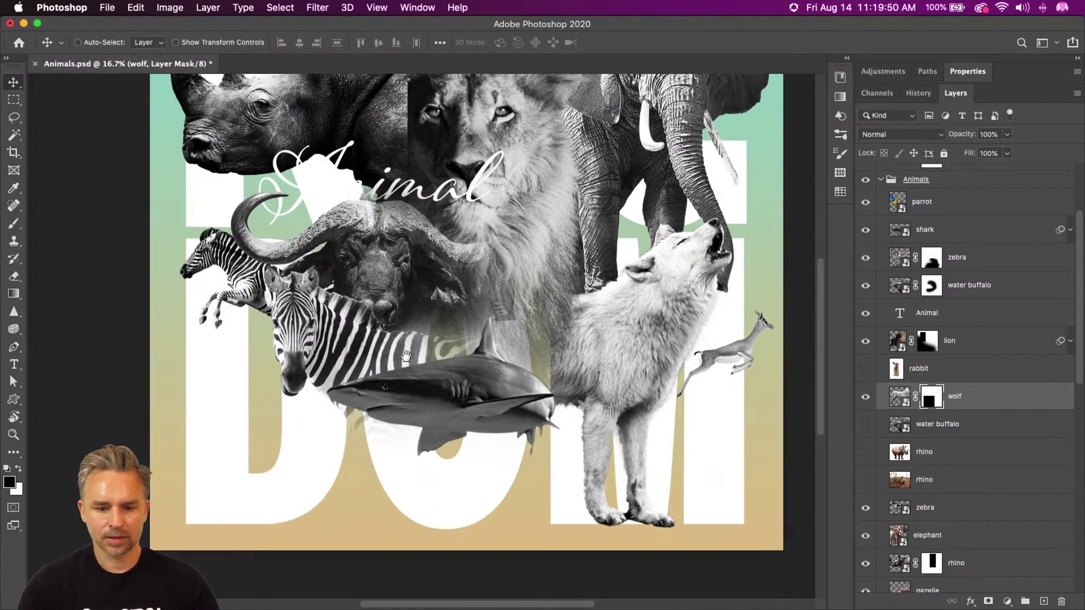
pyautogui.moveTo(388, 399); pyautogui.dragTo(315, 386)
pyautogui.scroll(1, 336, 360)
# Move the front zebra left and down over the D and scale it up.
pyautogui.keyDown('super'); pyautogui.click(301, 336); pyautogui.keyUp('super')
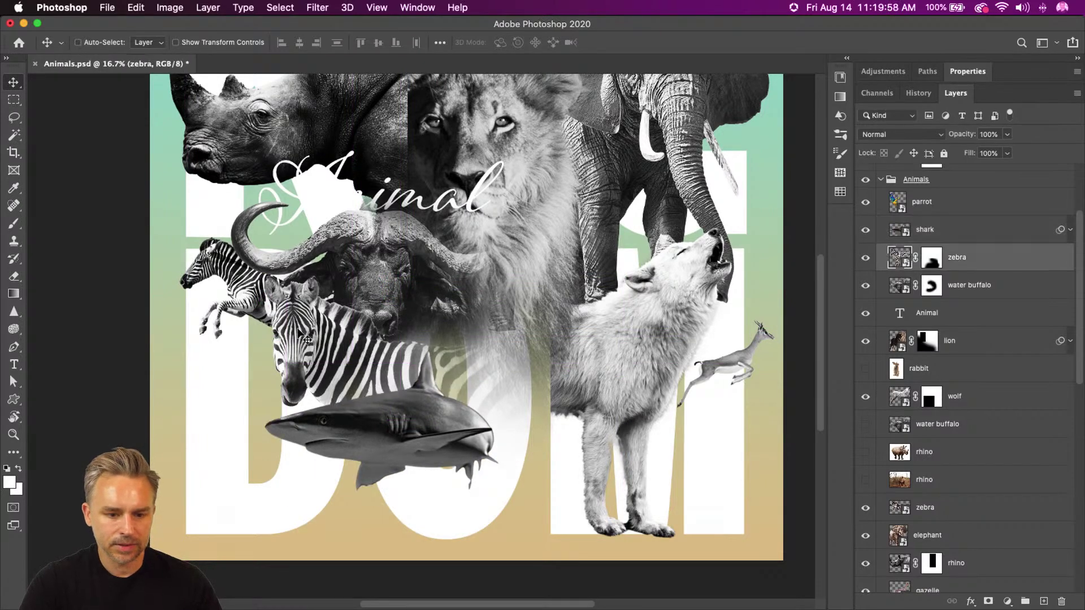
pyautogui.moveTo(301, 335); pyautogui.dragTo(221, 352)
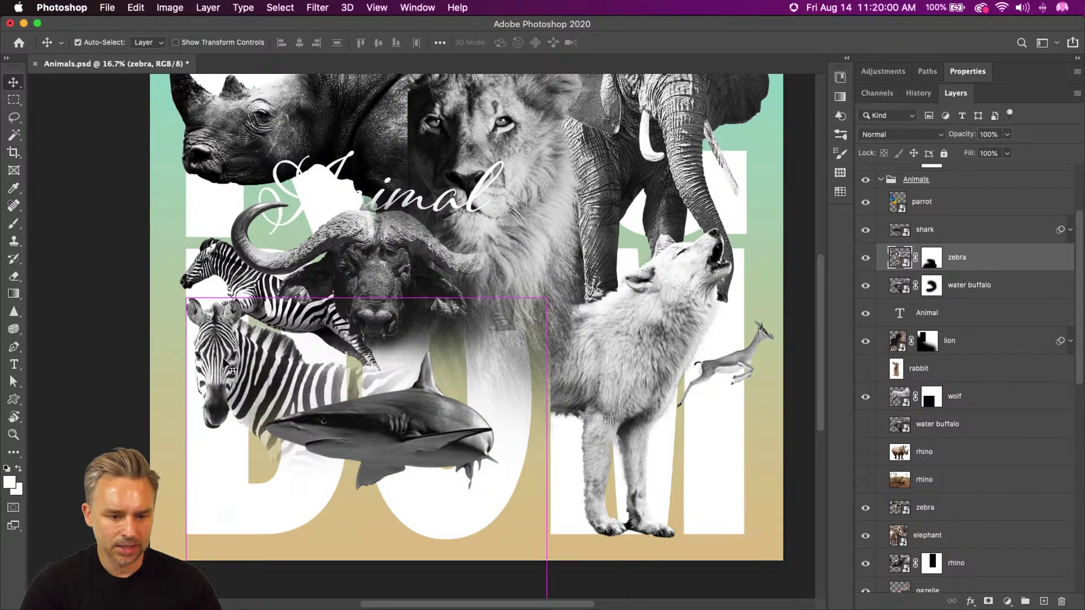
pyautogui.press('super+t')
pyautogui.moveTo(182, 302); pyautogui.dragTo(79, 237)
pyautogui.moveTo(259, 375); pyautogui.dragTo(287, 430)
pyautogui.press('Return')
pyautogui.moveTo(319, 389); pyautogui.dragTo(360, 377)
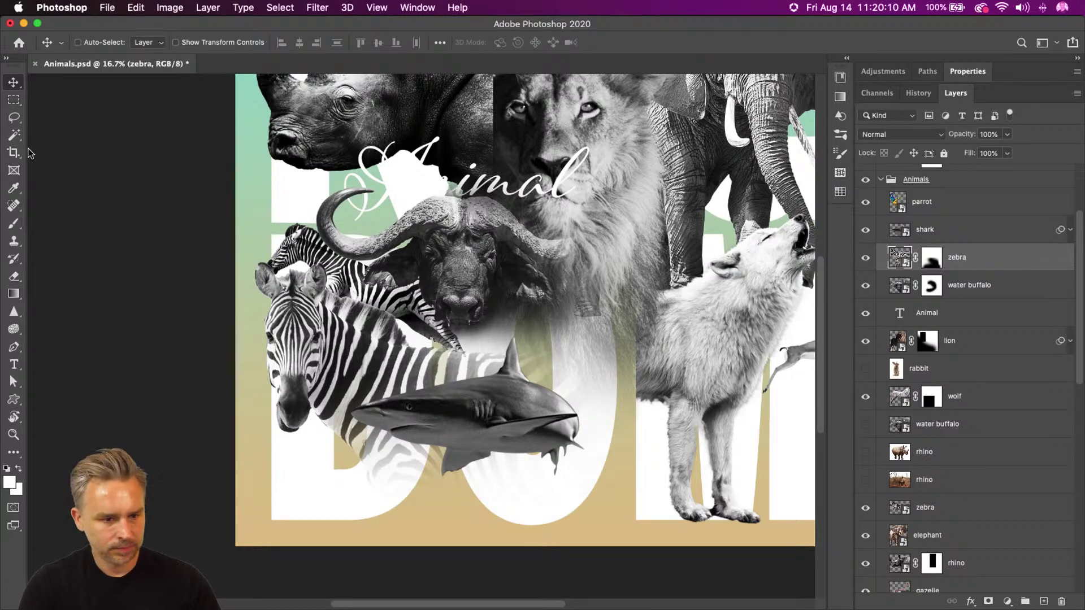
# Delete the front zebra's layer mask and load the outline of the KING DOM Vector Smart Object as a selection.
pyautogui.rightClick(932, 259)
pyautogui.click(951, 273)
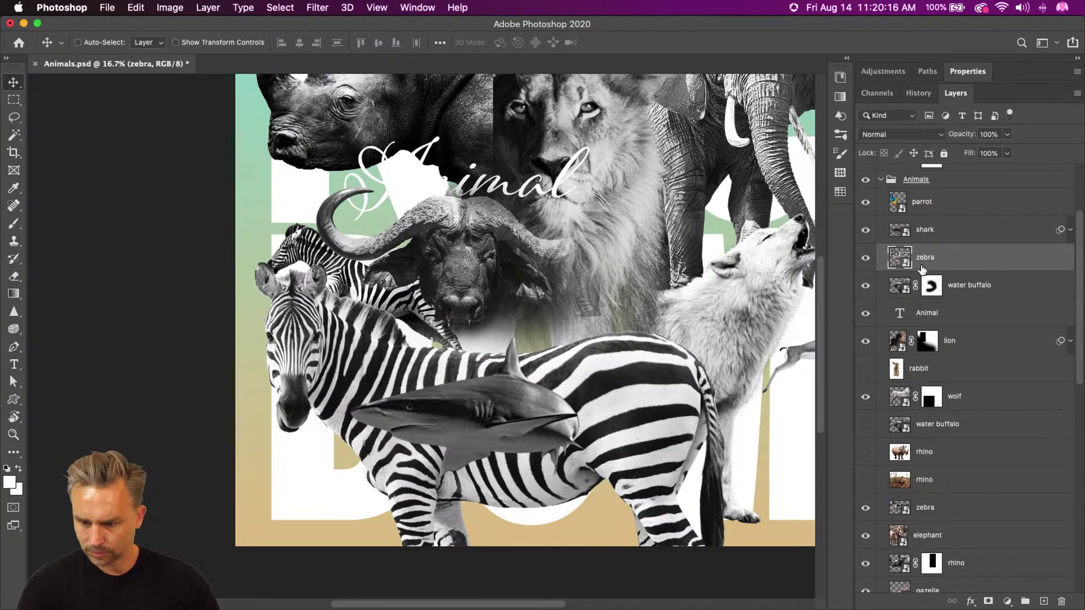
pyautogui.scroll(-10, 909, 294)
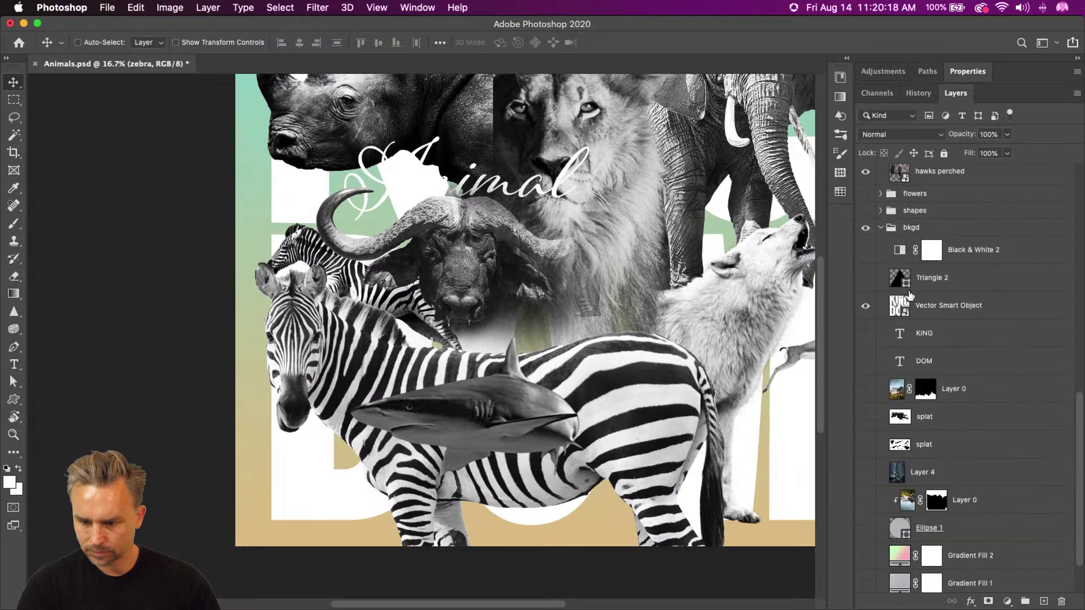
pyautogui.press('super+0')
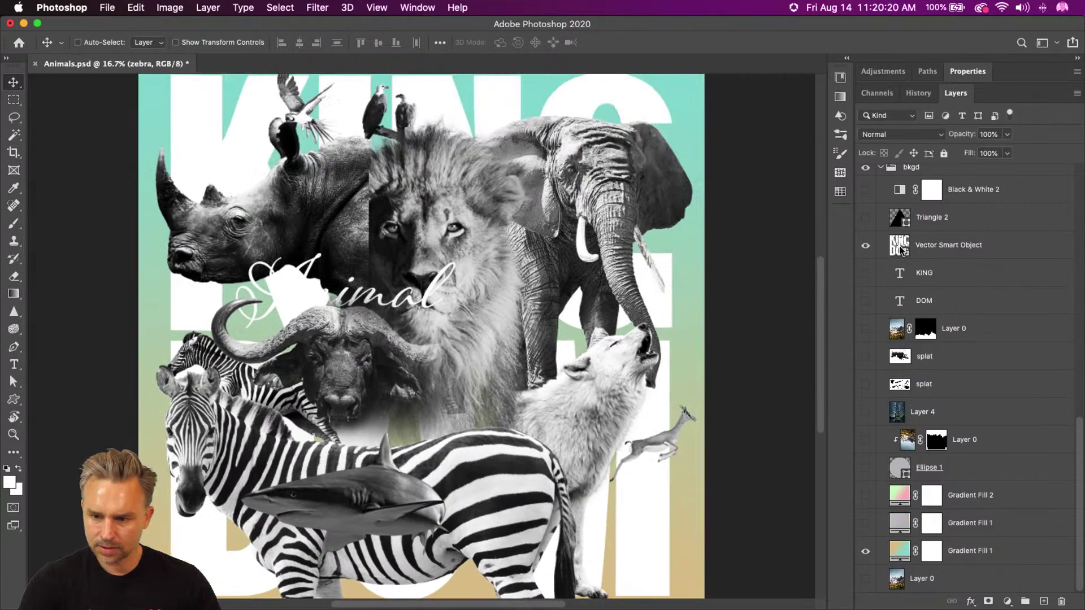
pyautogui.click(900, 246)
pyautogui.keyDown('super'); pyautogui.click(902, 249); pyautogui.keyUp('super')
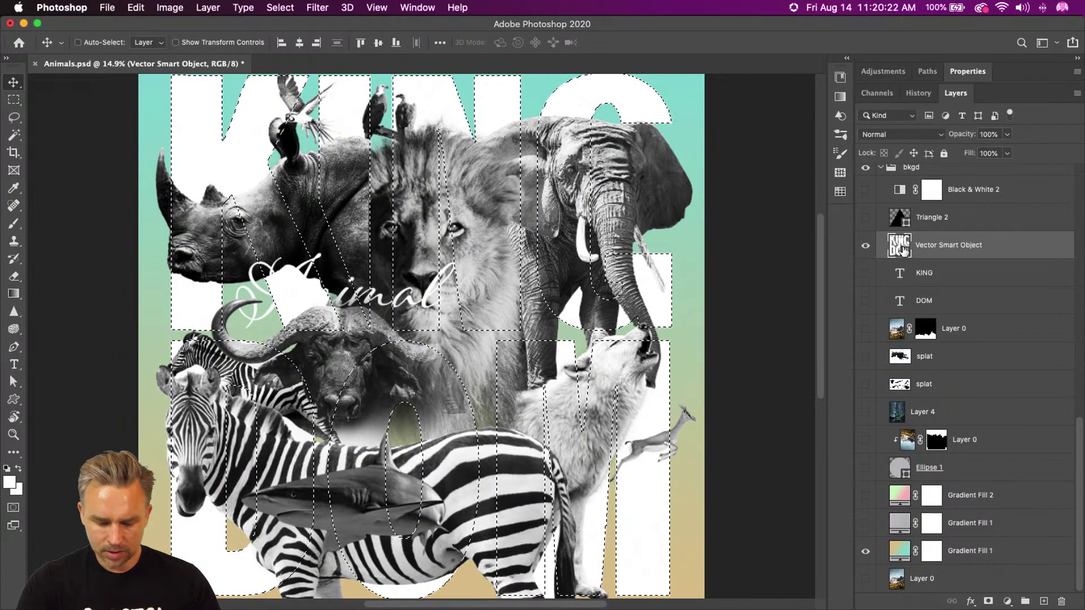
# Mask the large front zebra with the KING DOM letter selection so it appears only inside the letters.
pyautogui.scroll(10, 905, 361)
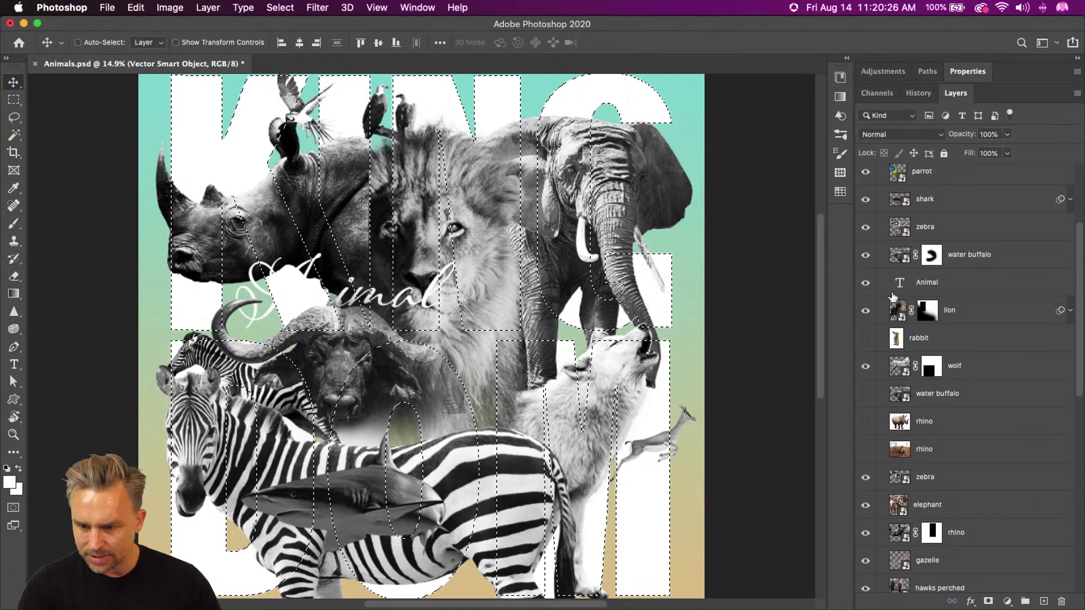
pyautogui.keyDown('super'); pyautogui.click(428, 402); pyautogui.keyUp('super')
pyautogui.moveTo(417, 419); pyautogui.dragTo(512, 330)
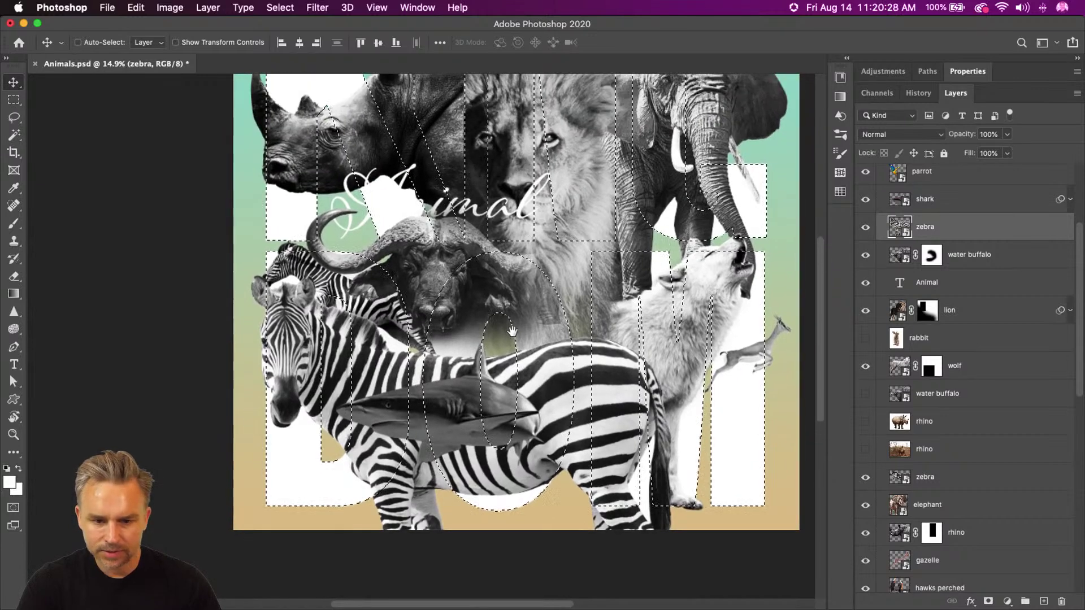
pyautogui.click(989, 601)
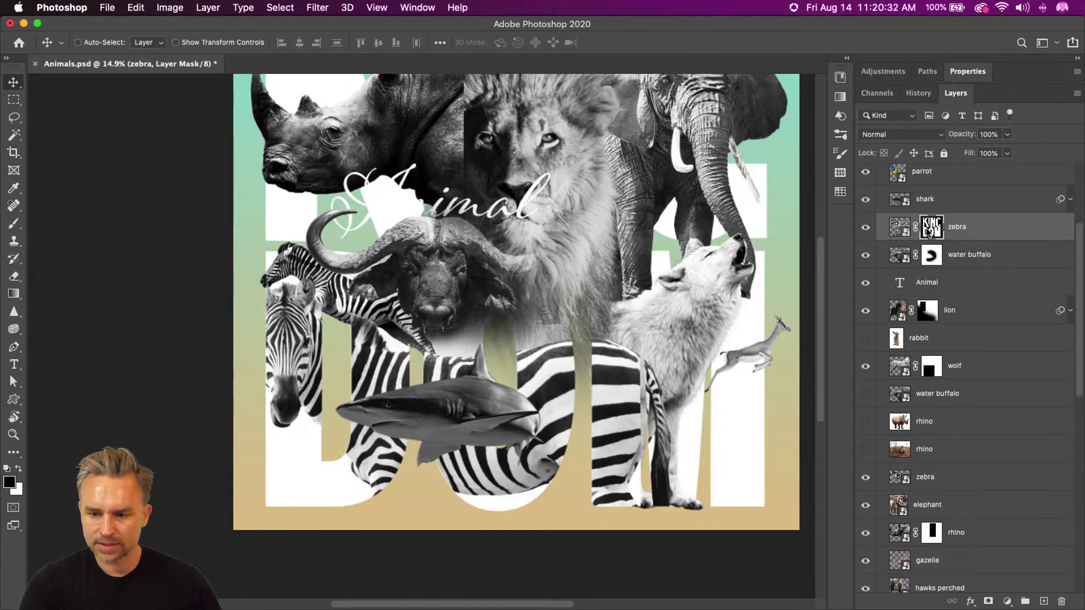
pyautogui.press('b')
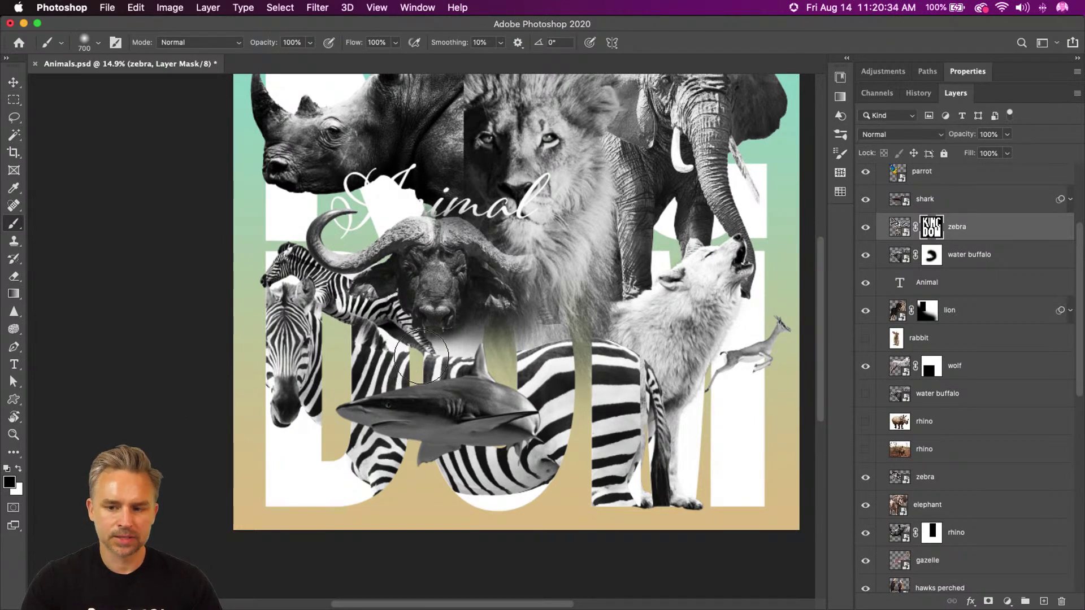
pyautogui.press(']')
pyautogui.press(']')
pyautogui.press(']')
pyautogui.press(']')
pyautogui.moveTo(457, 381)
pyautogui.mouseDown()
pyautogui.moveTo(454, 505)
pyautogui.moveTo(465, 334)
pyautogui.mouseUp()
pyautogui.press('super+z')
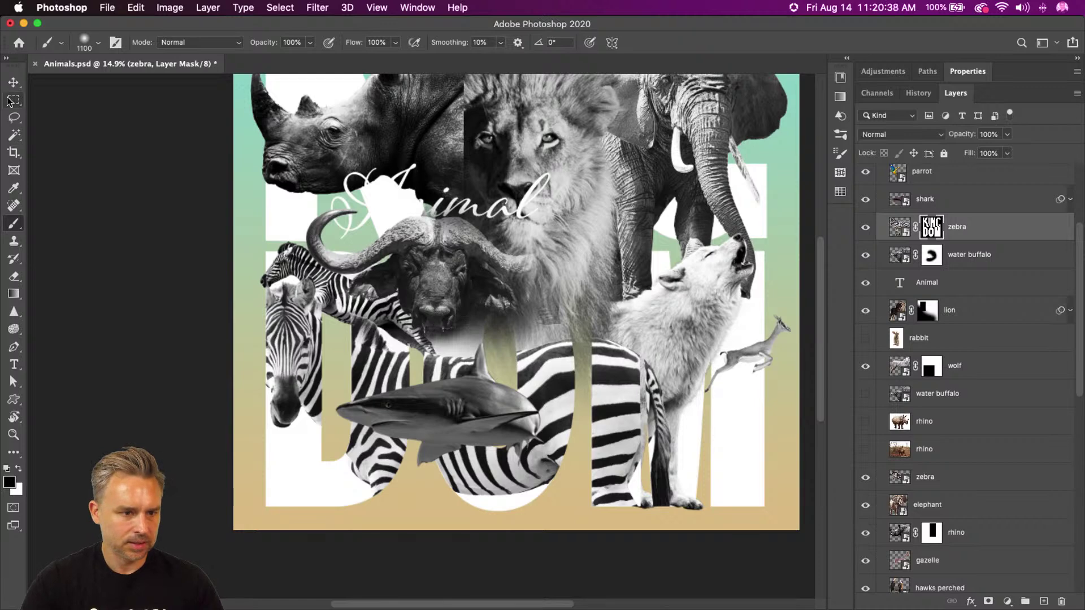
# Fill a rectangle over the O and M in the zebra's layer mask with black to hide most of its hindquarters.
pyautogui.press('m')
pyautogui.moveTo(422, 319); pyautogui.dragTo(656, 560)
pyautogui.hotkey('shift', 'BackSpace')
pyautogui.press('Return')
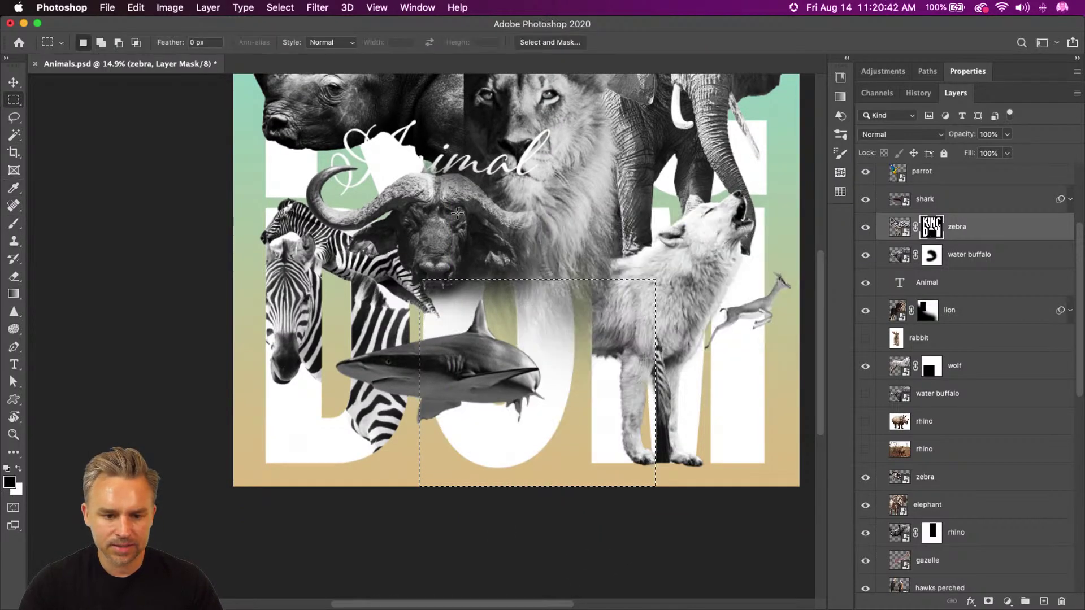
# Fill a stepped area over the D's stem and upper bowl in the front zebra's mask with white to reveal its head and neck.
pyautogui.press('super+d')
pyautogui.scroll(3, 152, 267)
pyautogui.moveTo(248, 247); pyautogui.dragTo(362, 572)
pyautogui.moveTo(360, 314); pyautogui.dragTo(394, 513)
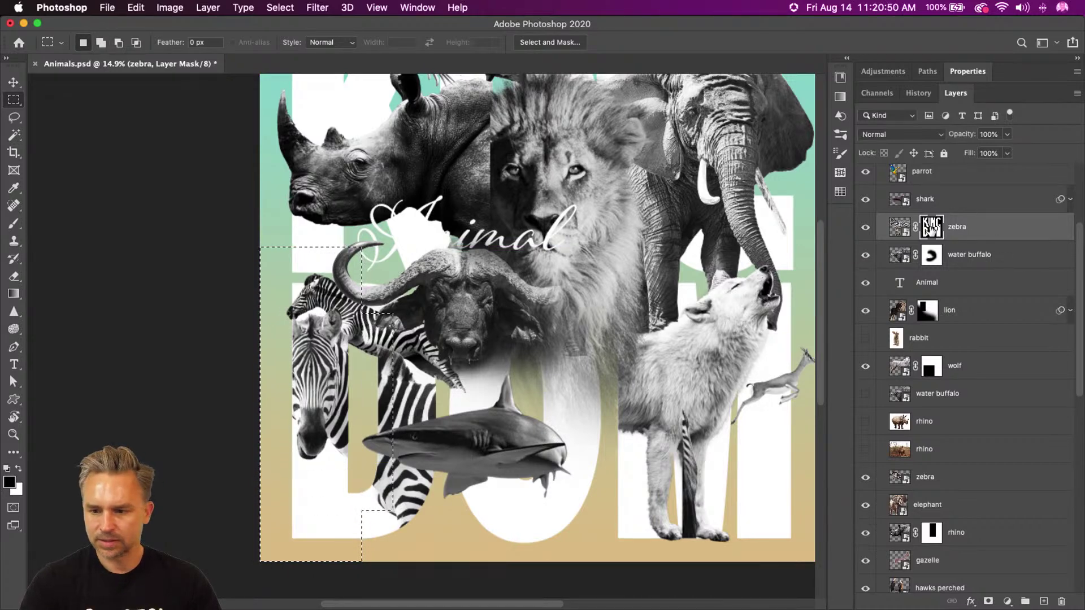
pyautogui.hotkey('shift', 'BackSpace')
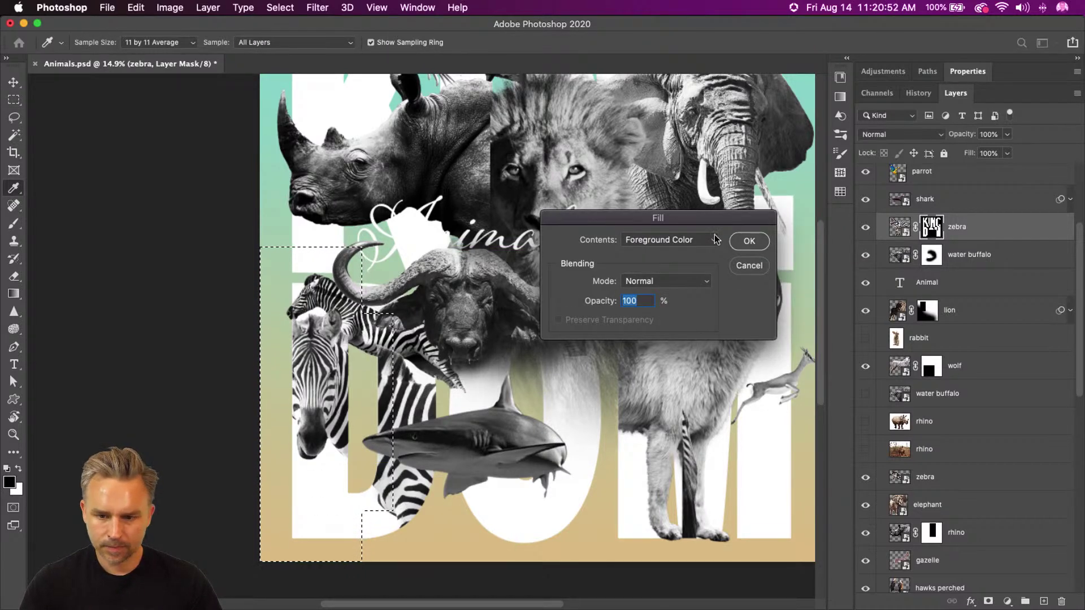
pyautogui.click(690, 241)
pyautogui.press('Return')
pyautogui.click(746, 241)
pyautogui.hotkey('ctrl', 'd')
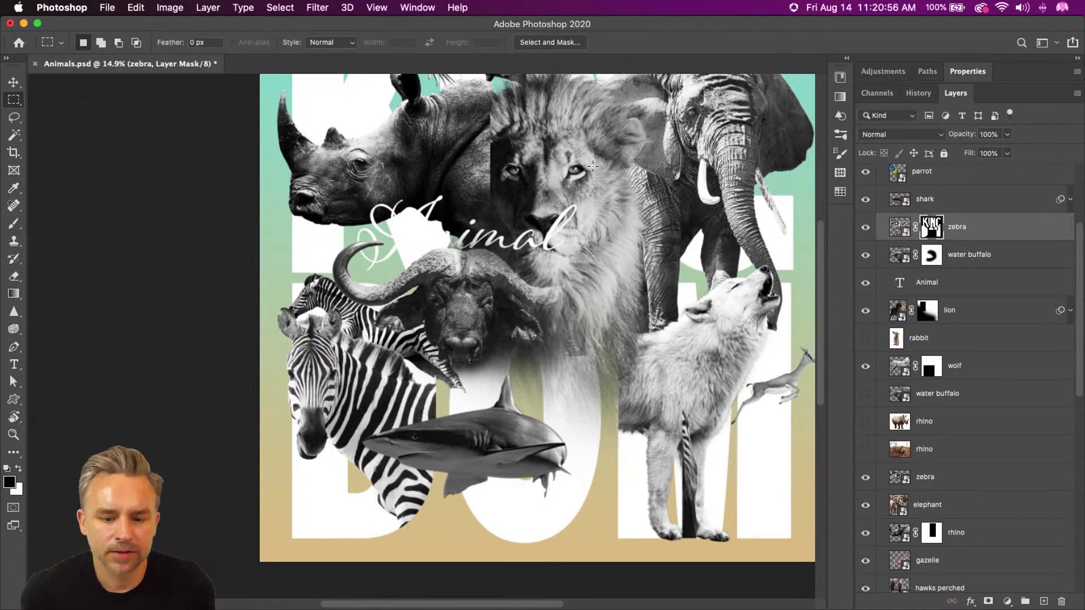
# Move the shark slightly up on the poster, between the front zebra and the wolf.
pyautogui.click(13, 82)
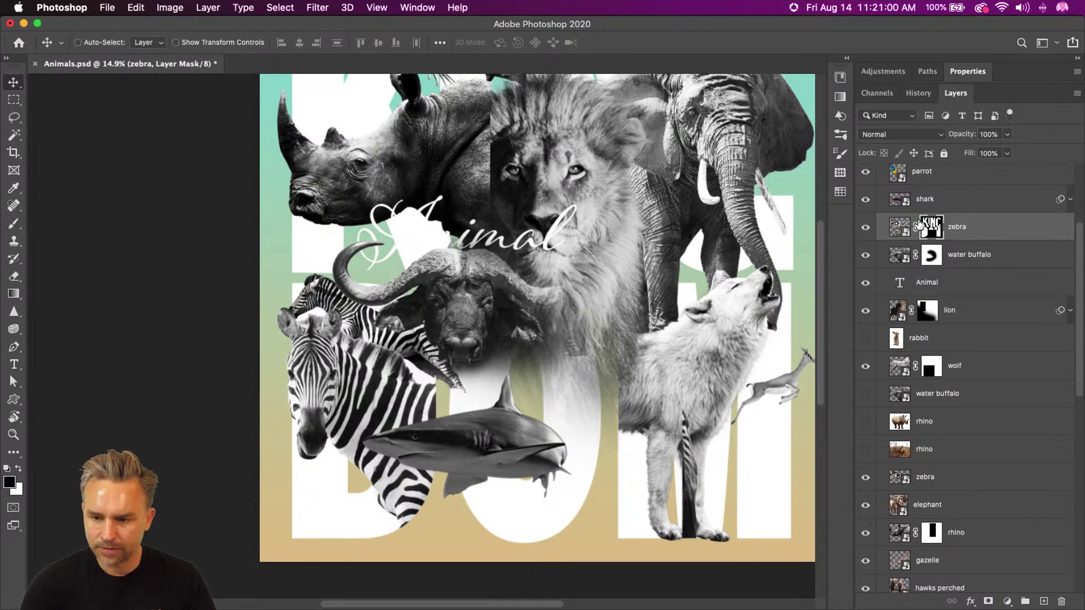
pyautogui.click(924, 201)
pyautogui.moveTo(460, 442); pyautogui.dragTo(458, 408)
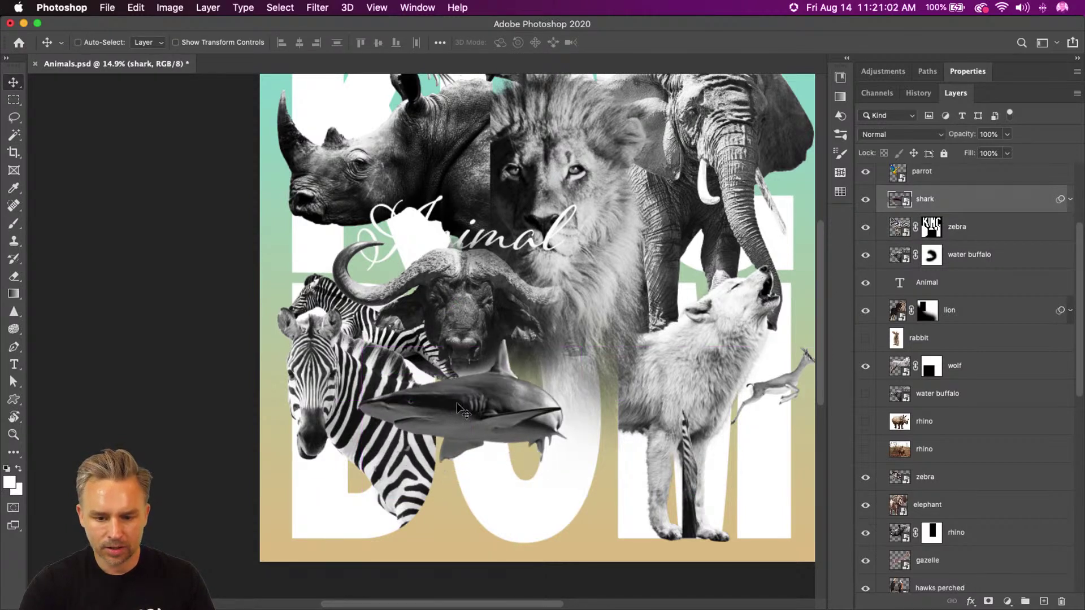
# Flip the shark horizontally so that its head faces the wolf.
pyautogui.press('super+t')
pyautogui.rightClick(456, 406)
pyautogui.press('Escape')
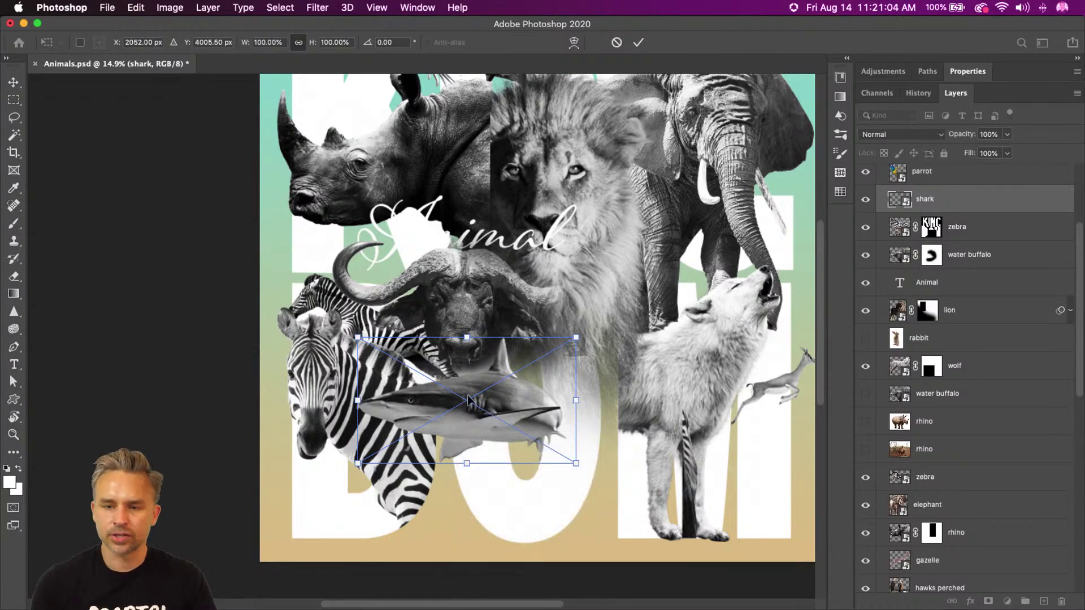
pyautogui.rightClick(470, 400)
pyautogui.moveTo(515, 604)
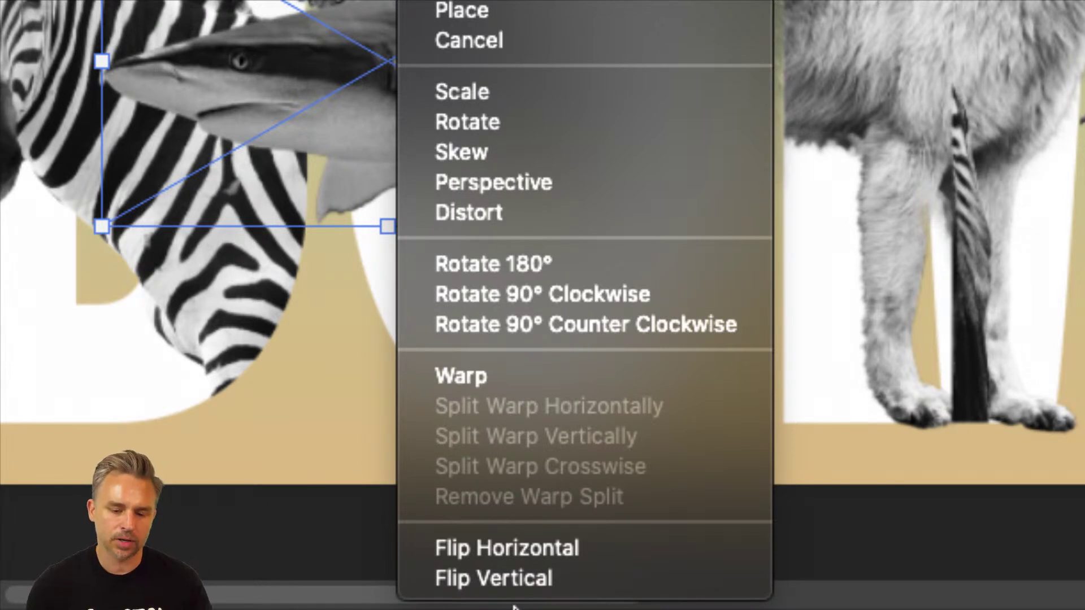
pyautogui.click(519, 586)
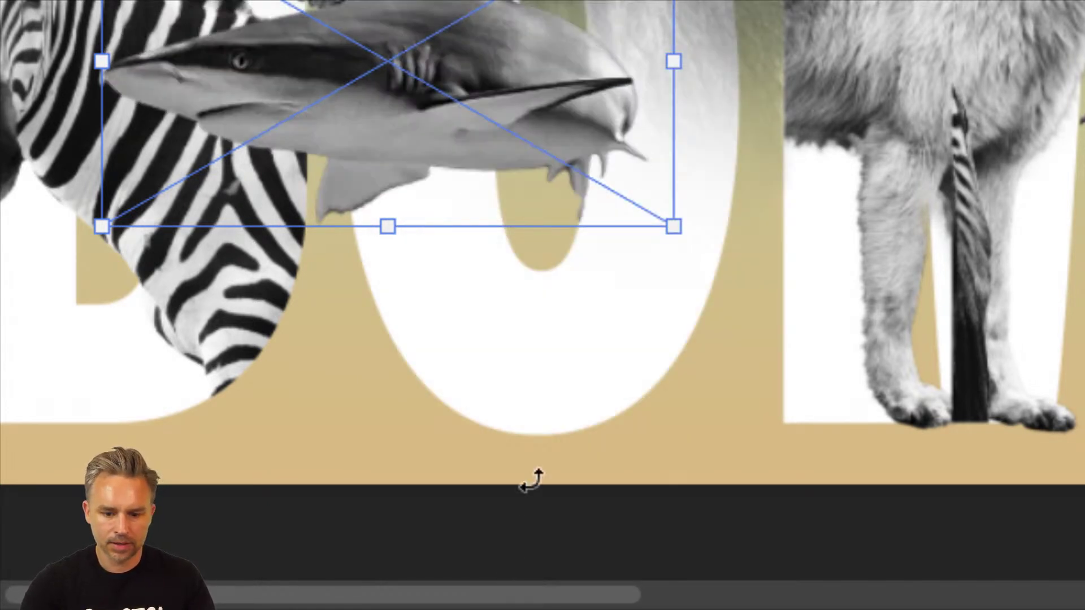
pyautogui.rightClick(499, 96)
pyautogui.moveTo(554, 578)
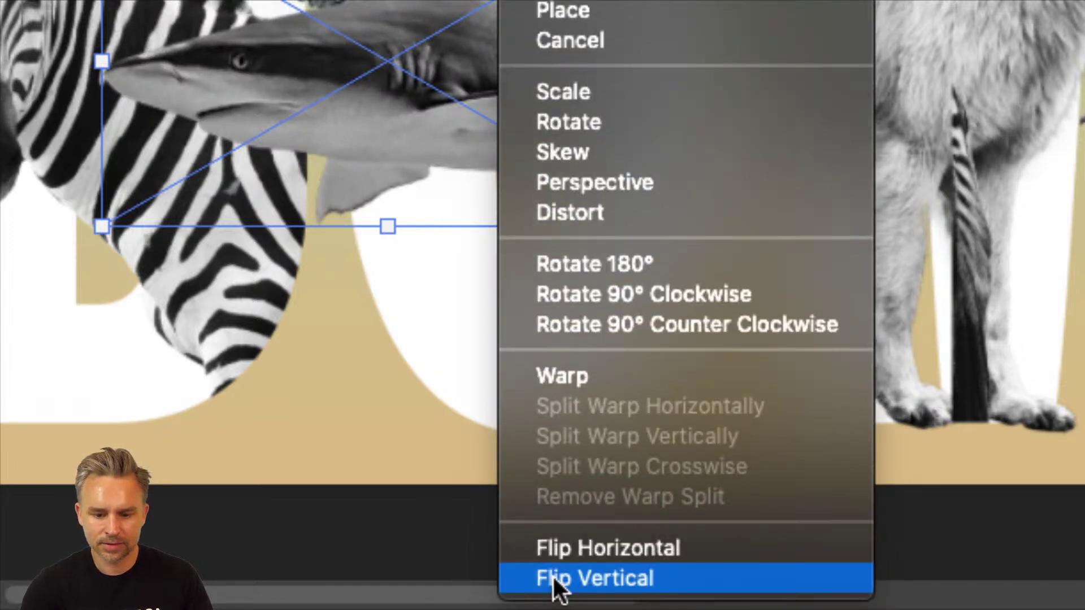
pyautogui.click(555, 554)
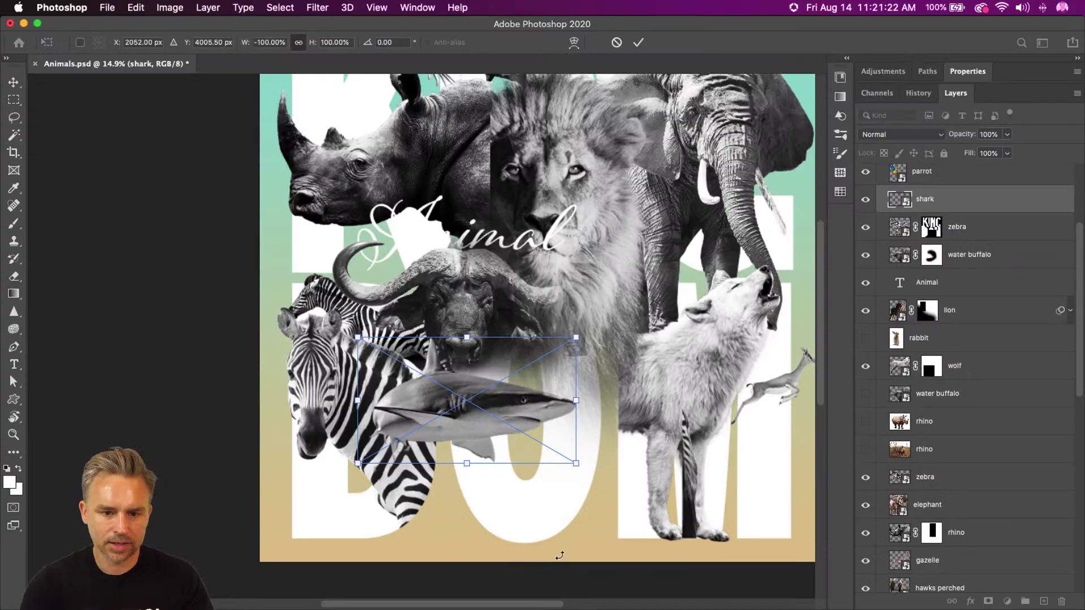
pyautogui.press('Return')
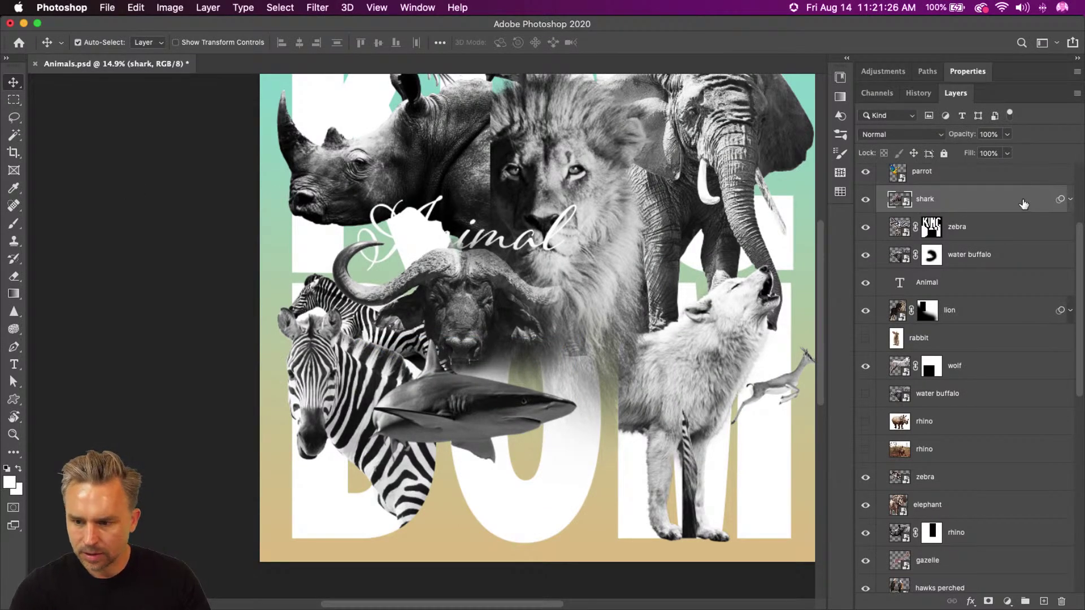
# Brighten the shark's highlights with a Levels adjustment and move the shark right over the O.
pyautogui.press('super+l')
pyautogui.moveTo(591, 281); pyautogui.dragTo(534, 284)
pyautogui.press('Return')
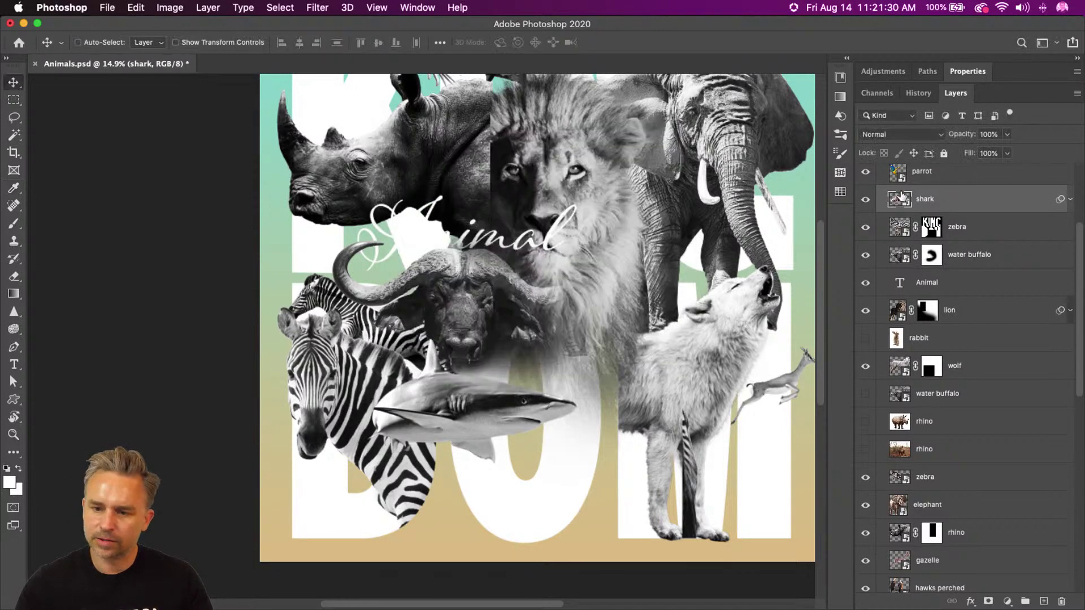
pyautogui.moveTo(363, 387); pyautogui.dragTo(422, 373)
# Scale up the water buffalo and shift it up and left beneath the rhino and lion.
pyautogui.keyDown('super'); pyautogui.click(452, 301); pyautogui.keyUp('super')
pyautogui.press('super+t')
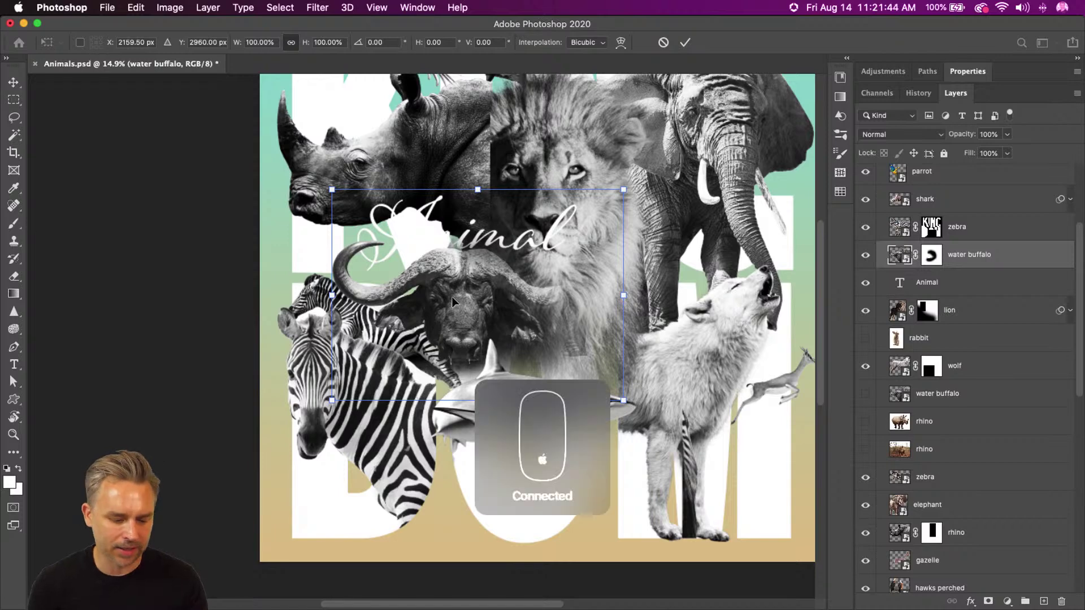
pyautogui.moveTo(622, 403); pyautogui.dragTo(689, 448)
pyautogui.moveTo(365, 300); pyautogui.dragTo(342, 270)
pyautogui.press('Return')
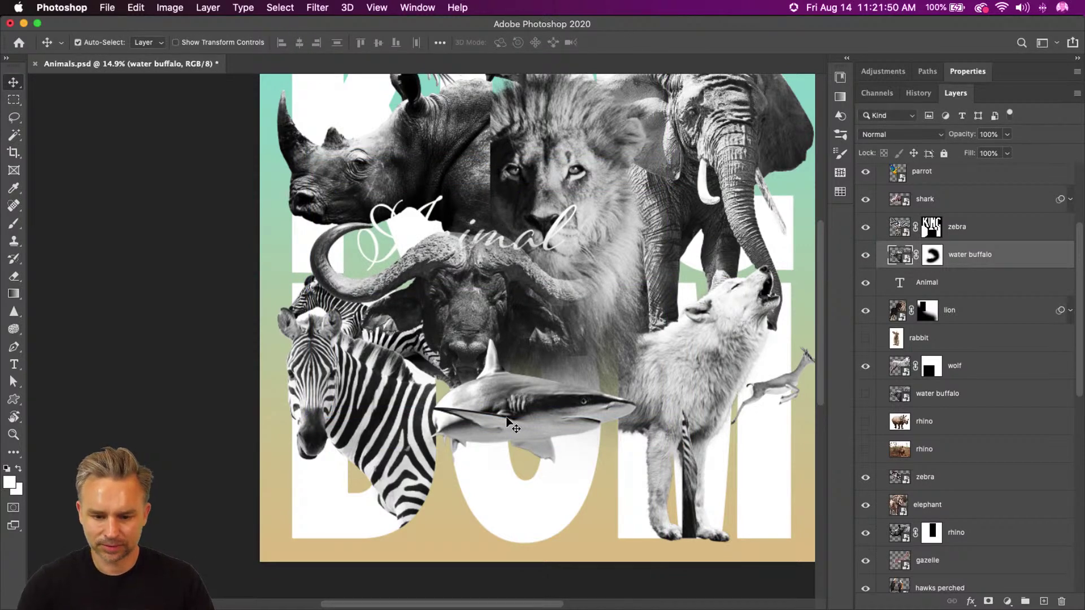
# Move the shark further right so that its snout overlaps the wolf's chest.
pyautogui.keyDown('super'); pyautogui.click(507, 419); pyautogui.keyUp('super')
pyautogui.moveTo(473, 416); pyautogui.dragTo(500, 414)
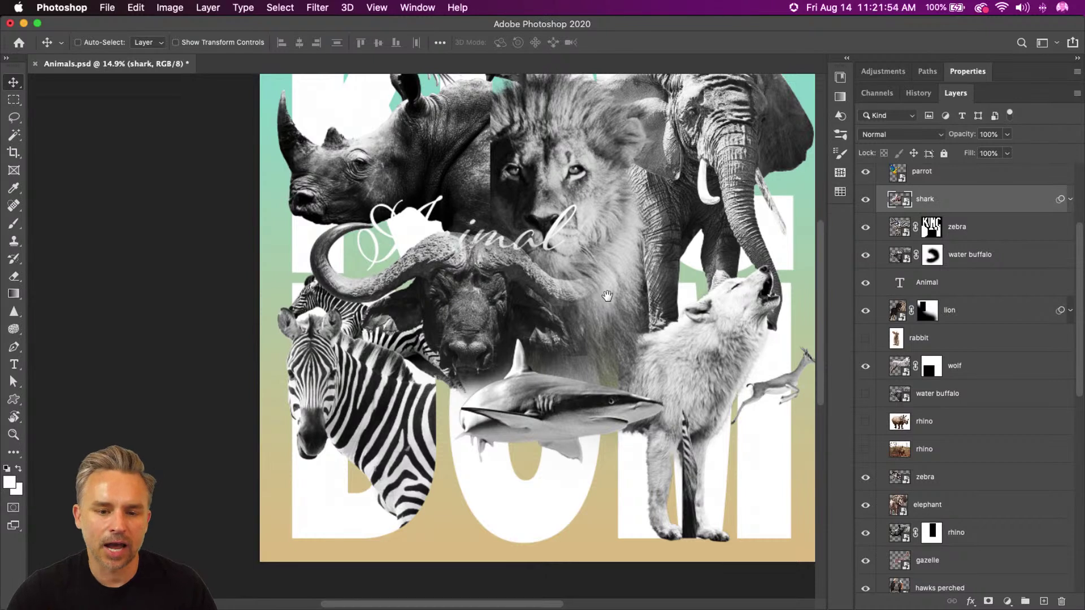
pyautogui.moveTo(605, 308); pyautogui.dragTo(584, 399)
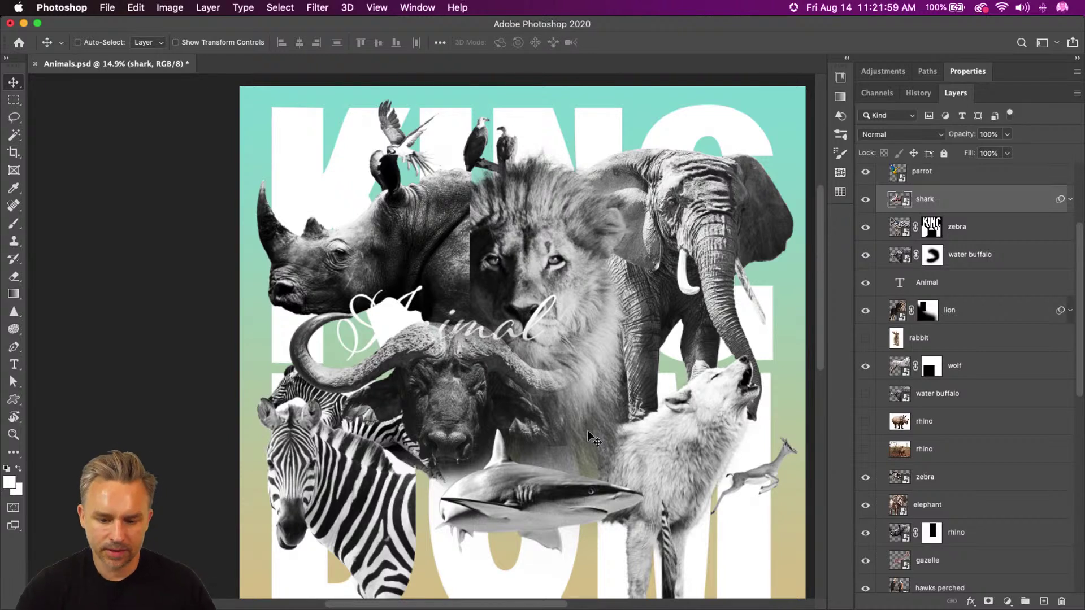
pyautogui.scroll(-4, 583, 399)
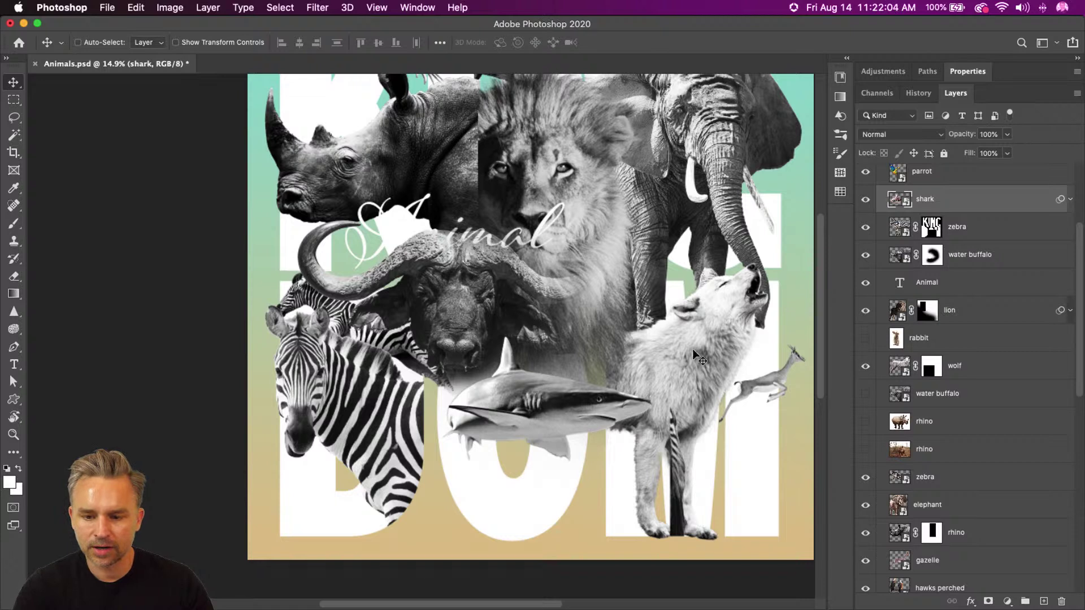
pyautogui.scroll(3, 359, 199)
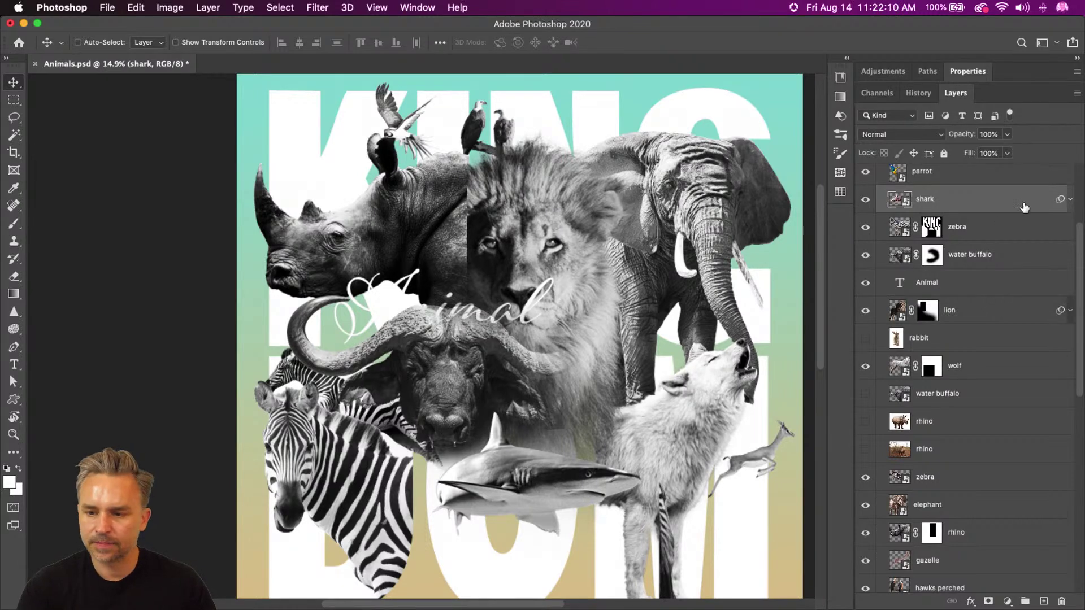
# Move the Animal script text right, place its layer between Group 3 and the birds group, and hide it.
pyautogui.scroll(5, 1024, 208)
pyautogui.keyDown('super'); pyautogui.click(384, 309); pyautogui.keyUp('super')
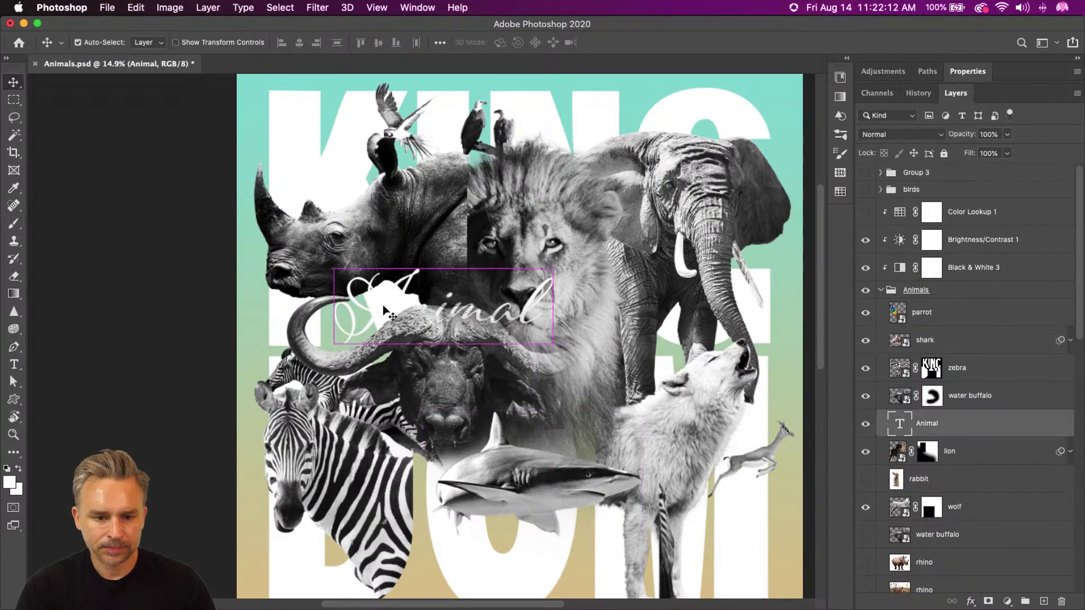
pyautogui.moveTo(381, 309); pyautogui.dragTo(570, 362)
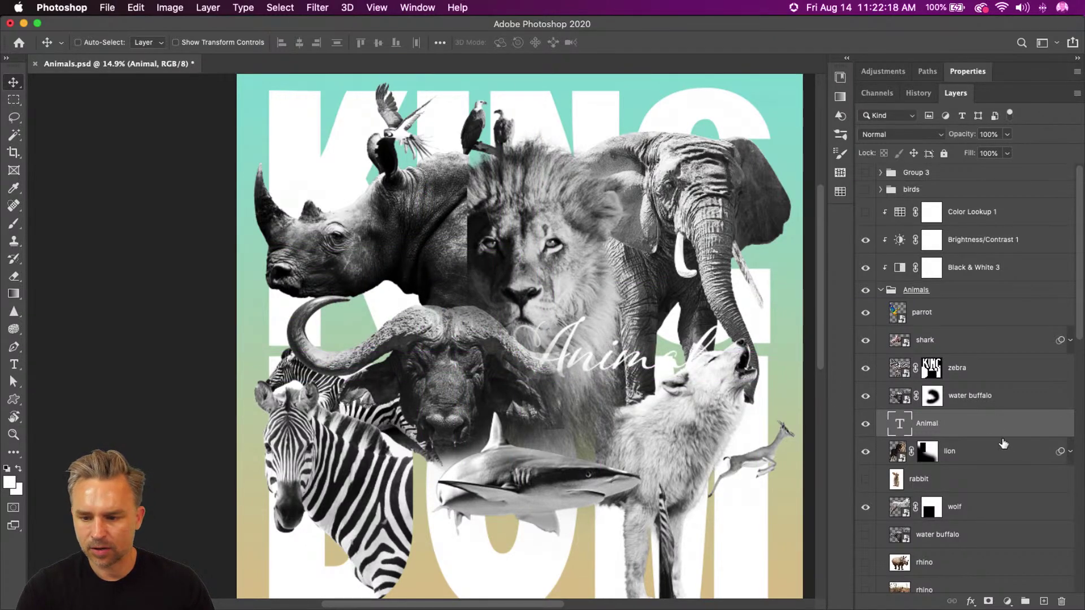
pyautogui.moveTo(963, 440); pyautogui.dragTo(904, 195)
pyautogui.click(865, 196)
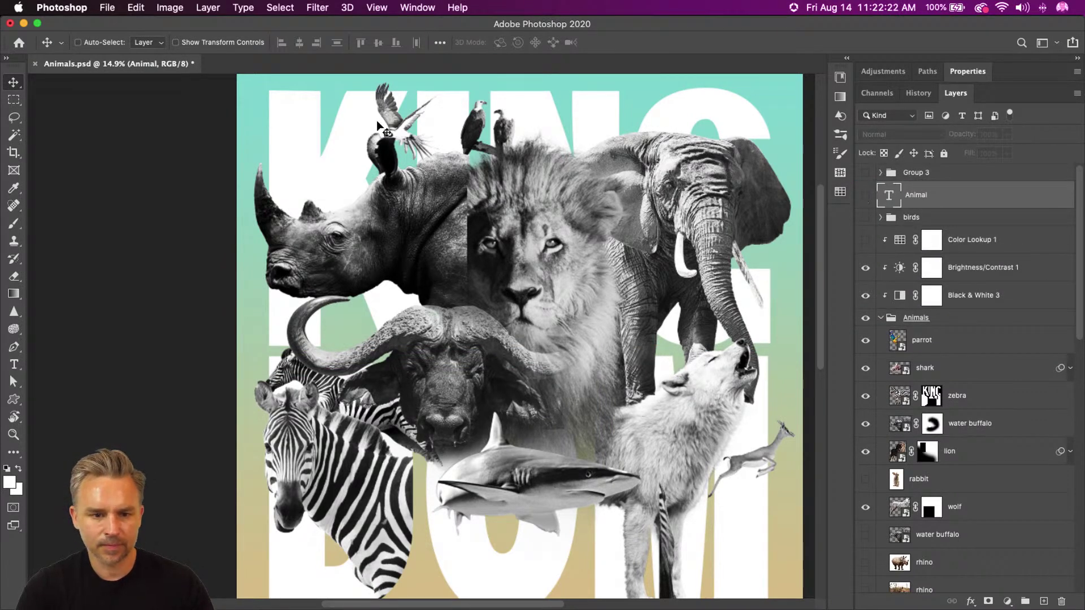
# Move the parrot left over the K, and shift the perched hawks right and enlarge them to about 35%.
pyautogui.moveTo(389, 127); pyautogui.dragTo(309, 136)
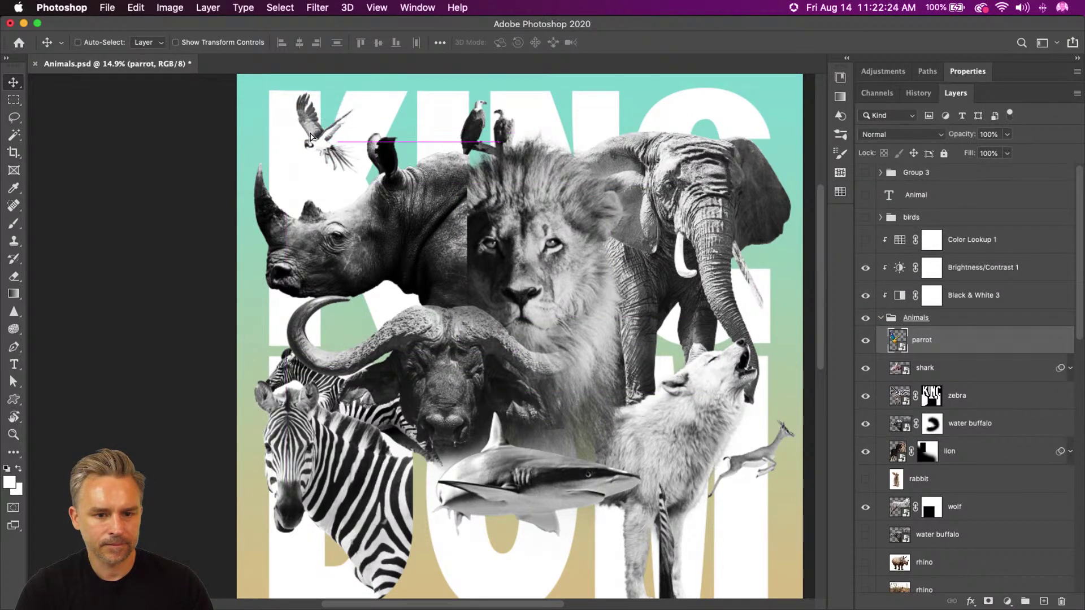
pyautogui.moveTo(481, 131); pyautogui.dragTo(509, 137)
pyautogui.press('super+t')
pyautogui.moveTo(505, 100); pyautogui.dragTo(475, 140)
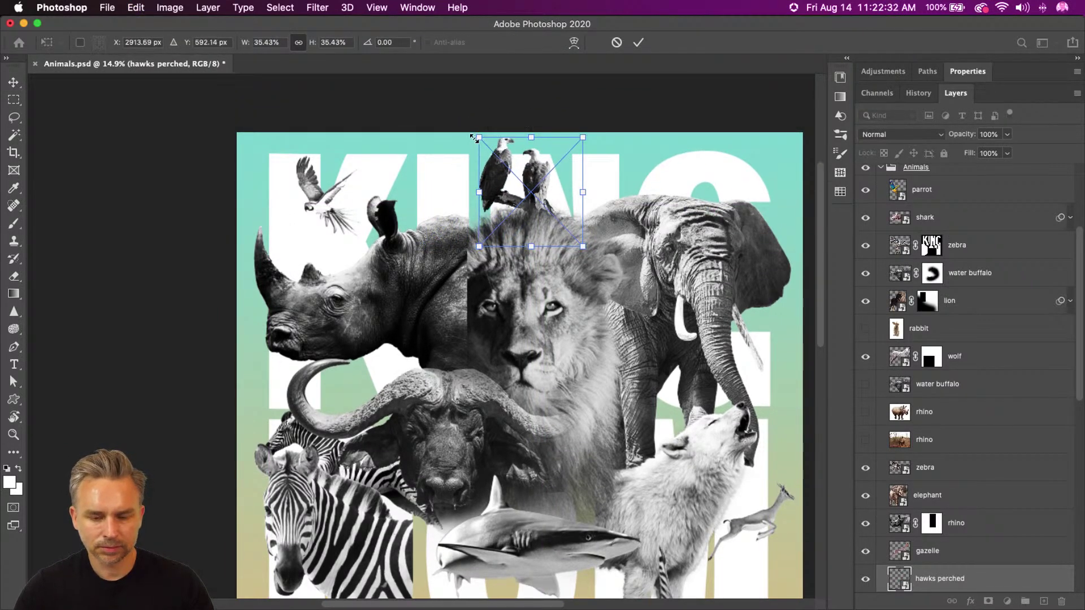
pyautogui.press('Return')
# Add a layer mask to the elephant and switch to the Brush tool with default colours.
pyautogui.moveTo(636, 324); pyautogui.dragTo(626, 207)
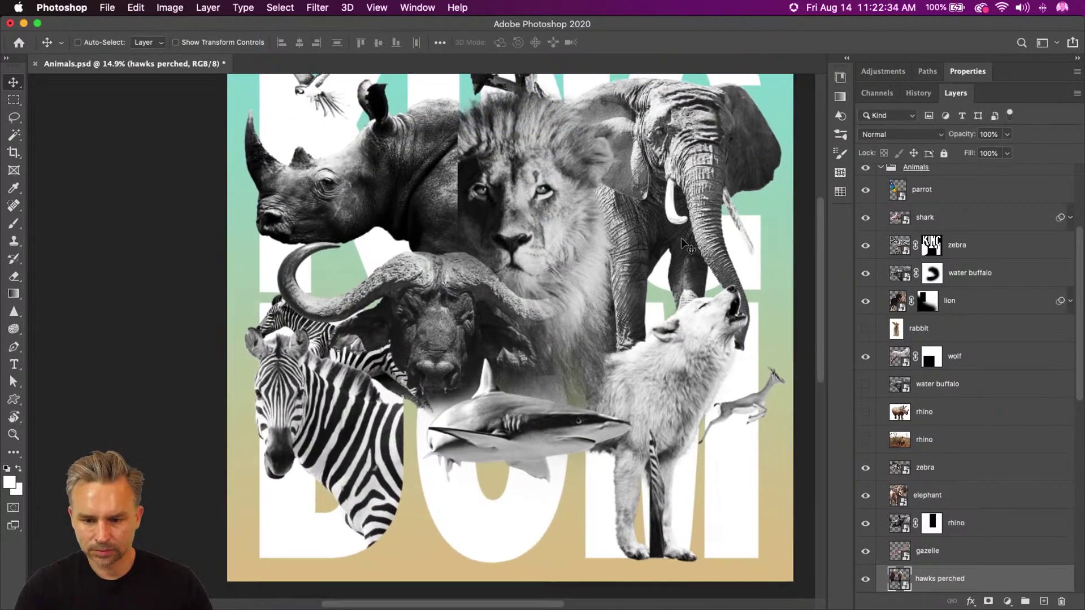
pyautogui.click(953, 506)
pyautogui.click(987, 601)
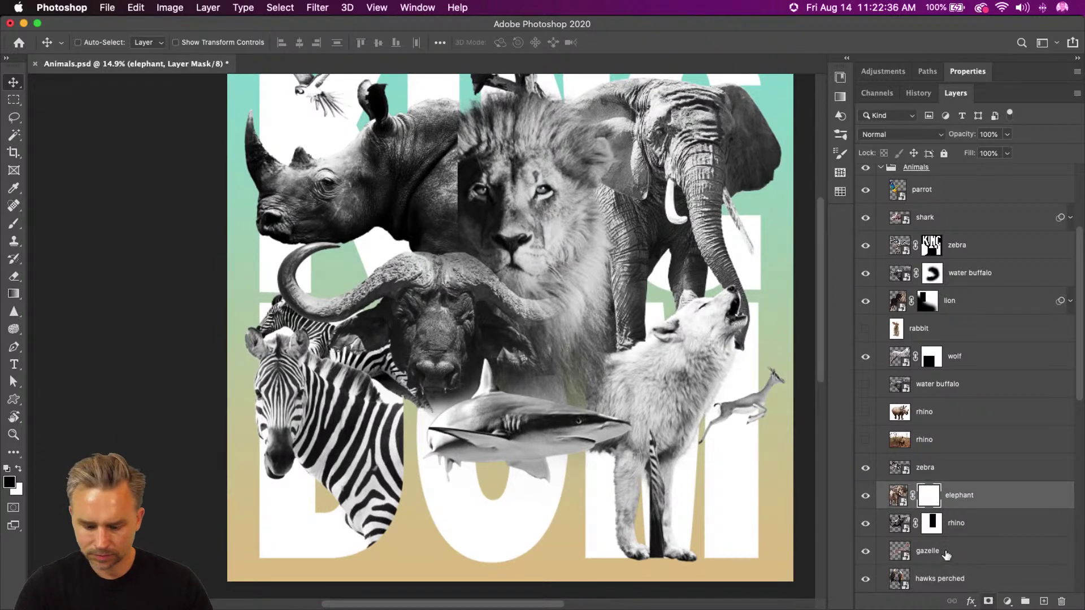
pyautogui.press('b')
pyautogui.press('d')
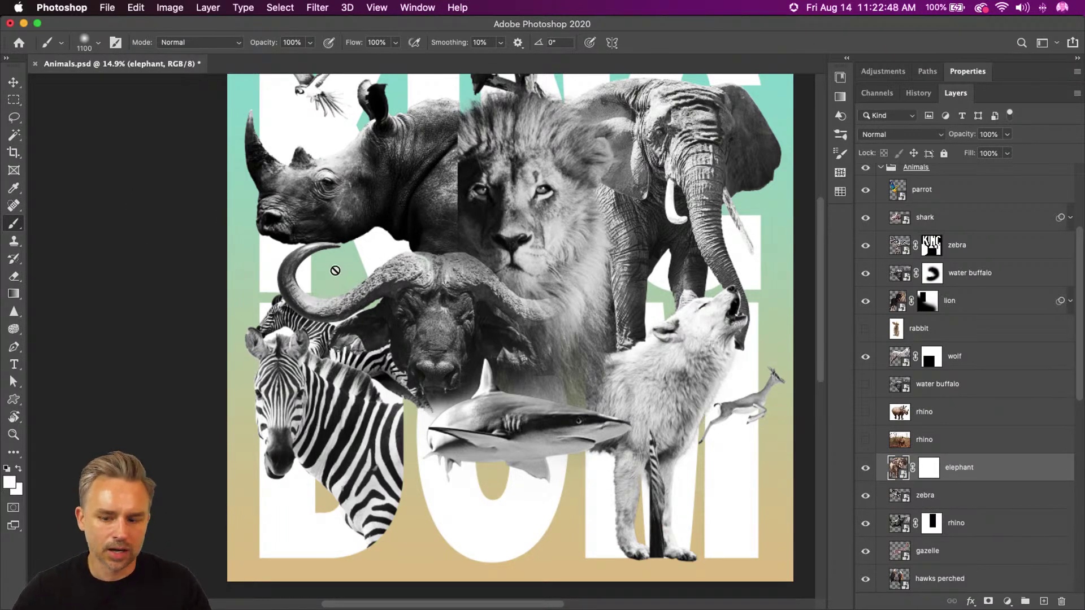
# Target the elephant's layer mask with black and adjust the soft brush size to 1200 px.
pyautogui.click(929, 467)
pyautogui.press('d')
pyautogui.press(']')
pyautogui.press(']')
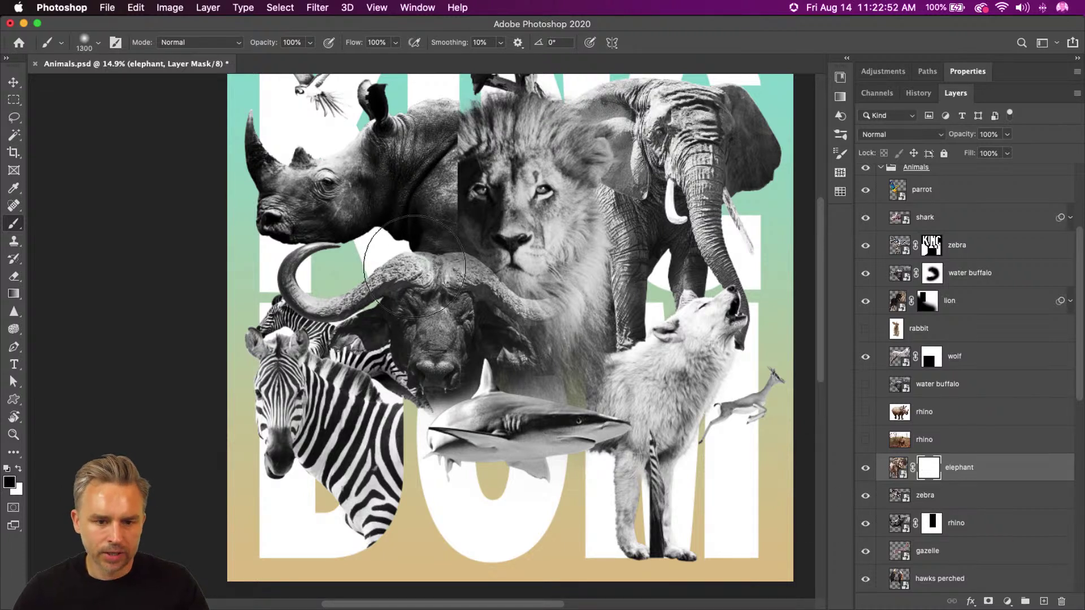
pyautogui.press(']')
pyautogui.press(']')
pyautogui.press(']')
pyautogui.press(']')
pyautogui.press(']')
pyautogui.press(']')
pyautogui.press(']')
pyautogui.press(']')
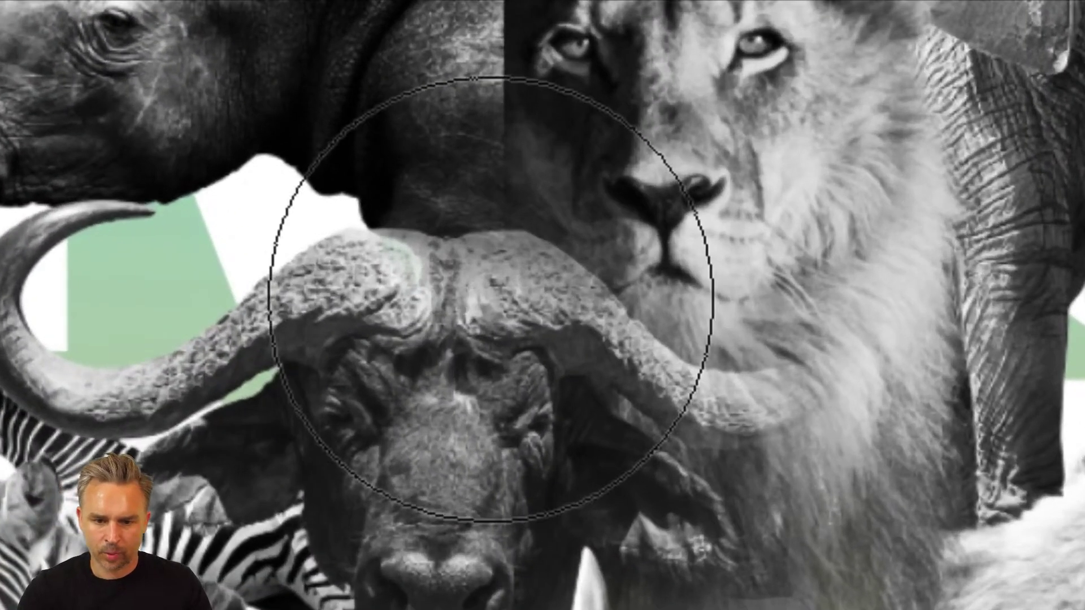
pyautogui.press('[')
pyautogui.press('[')
pyautogui.press('[')
pyautogui.press('[')
pyautogui.press('[')
pyautogui.press('[')
pyautogui.press('[')
pyautogui.press('[')
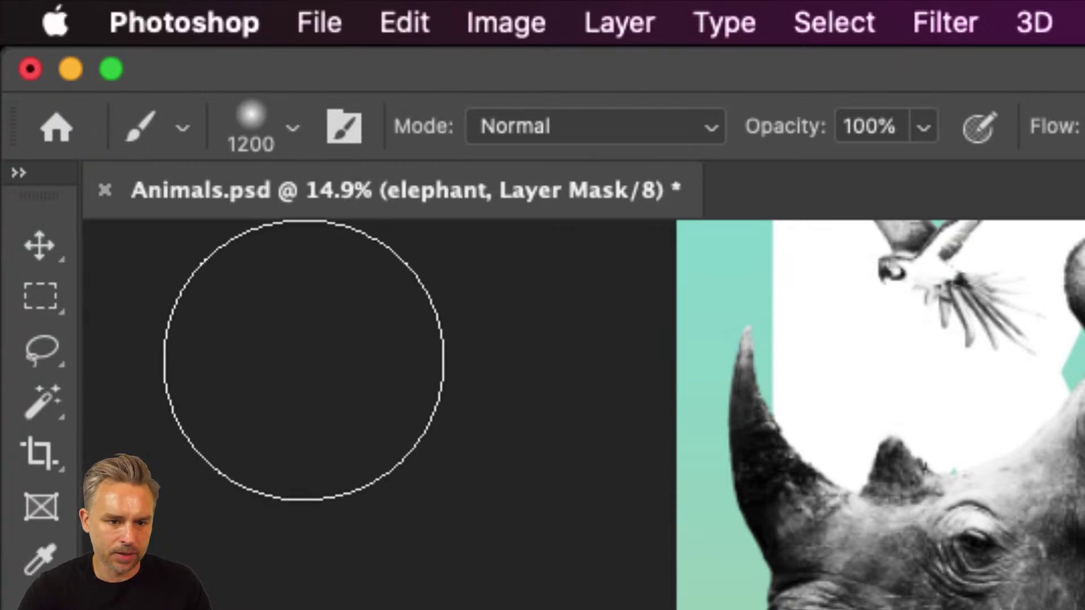
# Retarget the elephant's layer mask and reduce the brush size to 700 px.
pyautogui.press('super+2')
pyautogui.press('super+comma')
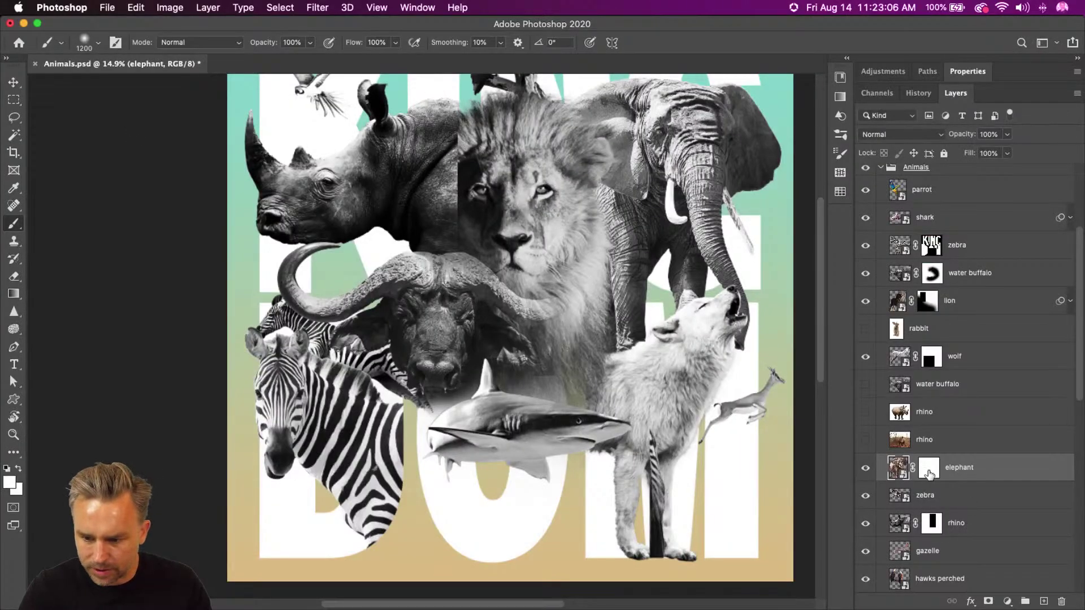
pyautogui.click(929, 474)
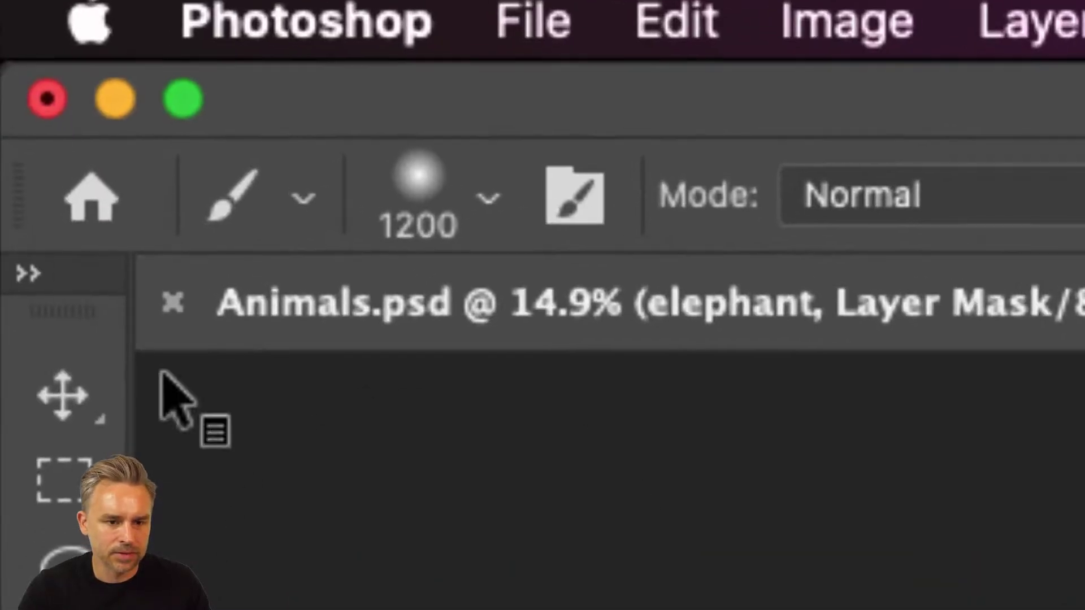
pyautogui.press('[')
pyautogui.press('[')
pyautogui.press('[')
pyautogui.press('[')
pyautogui.press('[')
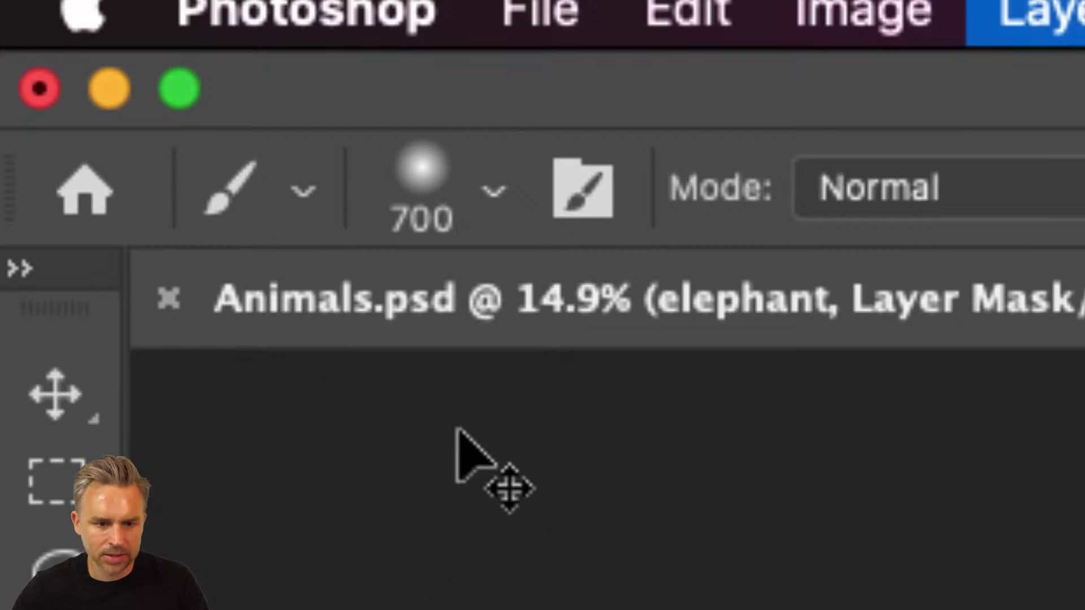
# Send the elephant layer below the rhino and reduce the brush for its layer mask to 400 px.
pyautogui.press('super+bracketleft')
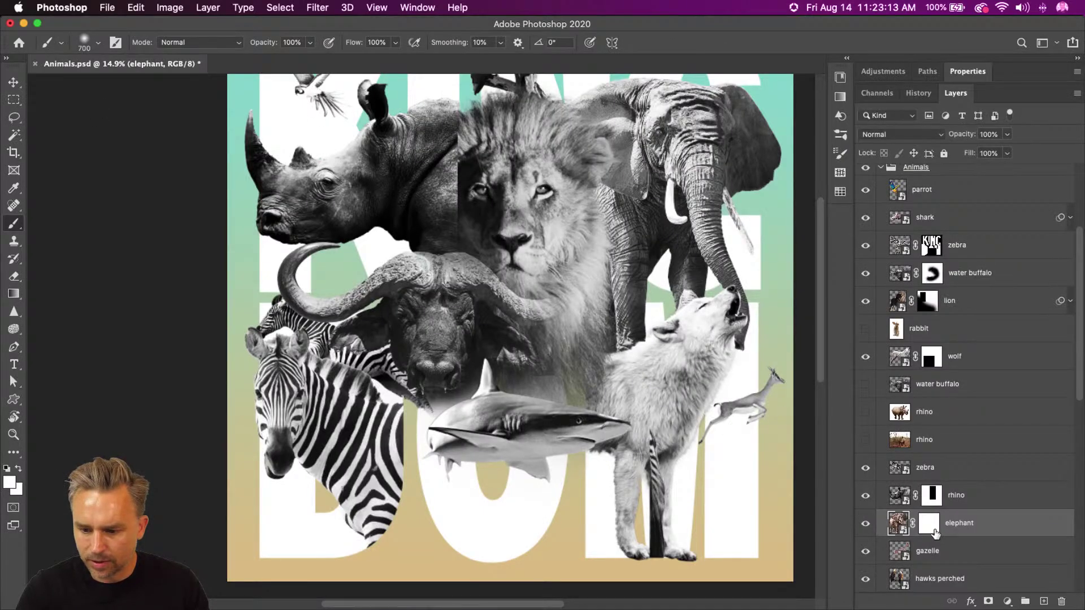
pyautogui.click(934, 531)
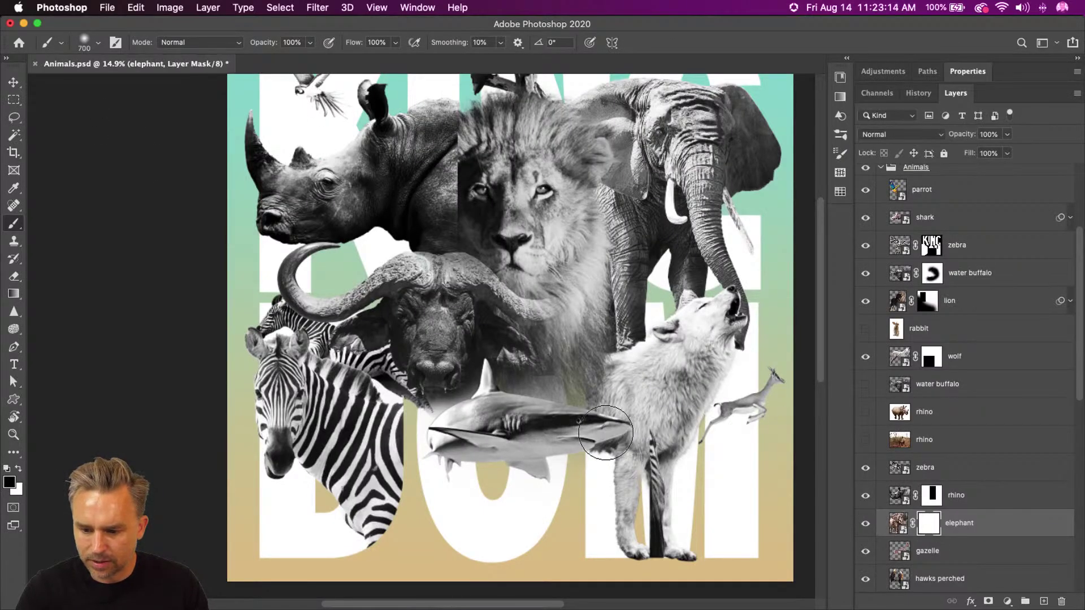
pyautogui.press('[')
pyautogui.press('[')
pyautogui.press('[')
# Raise the mask brush's hardness to give it a hard edge.
pyautogui.hotkey('shift', ']')
pyautogui.hotkey('shift', ']')
pyautogui.hotkey('shift', ']')
pyautogui.hotkey('shift', ']')
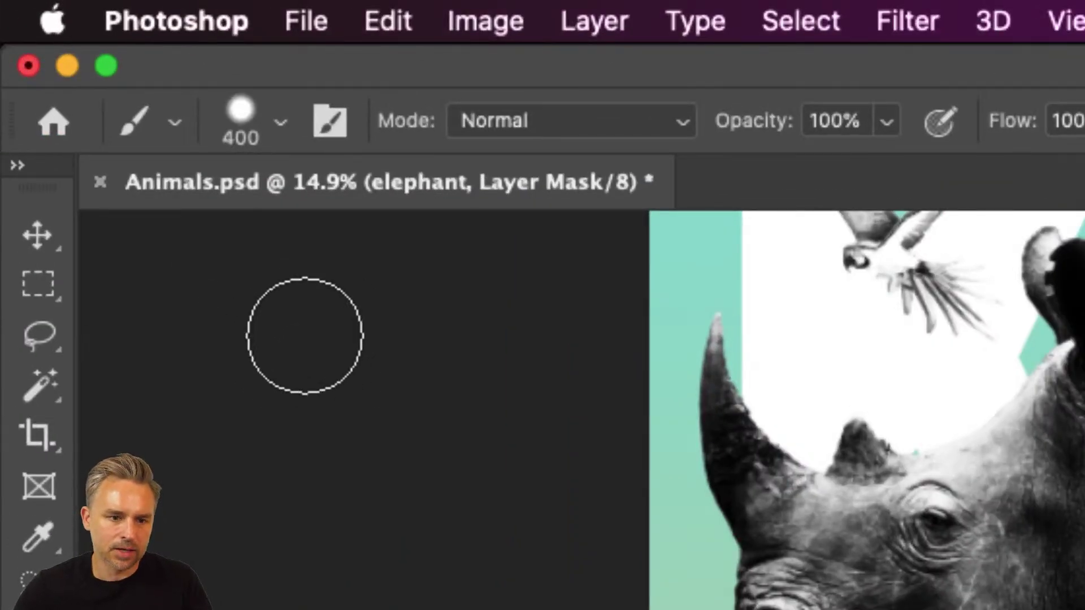
# Soften the mask brush's edge and reduce its size to 300 px.
pyautogui.hotkey('shift', '[')
pyautogui.hotkey('shift', '[')
pyautogui.hotkey('shift', '[')
pyautogui.hotkey('shift', '[')
pyautogui.press('[')
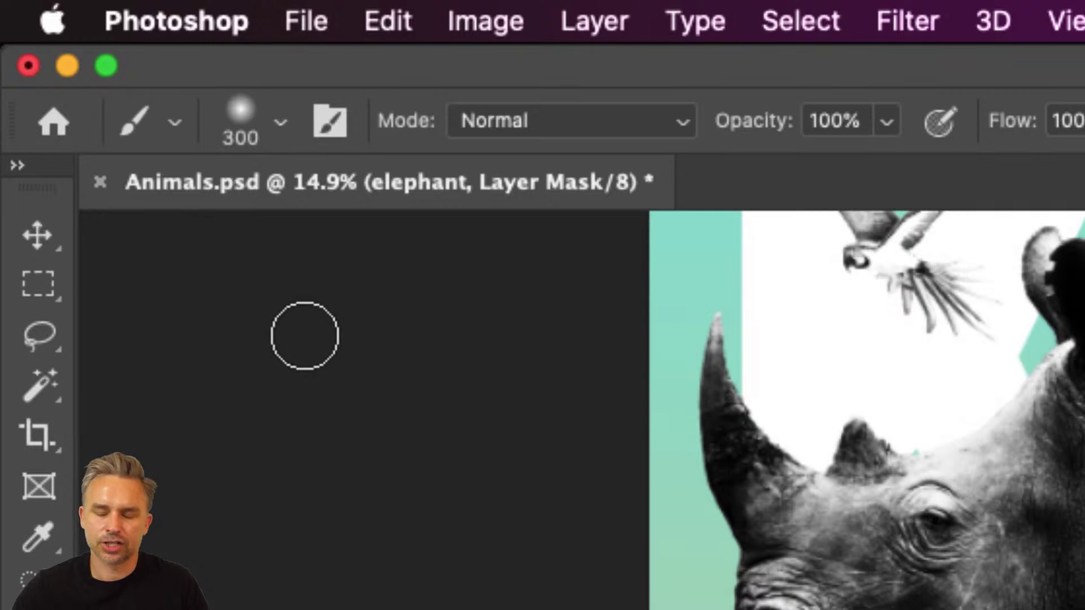
pyautogui.click(280, 122)
pyautogui.click(279, 122)
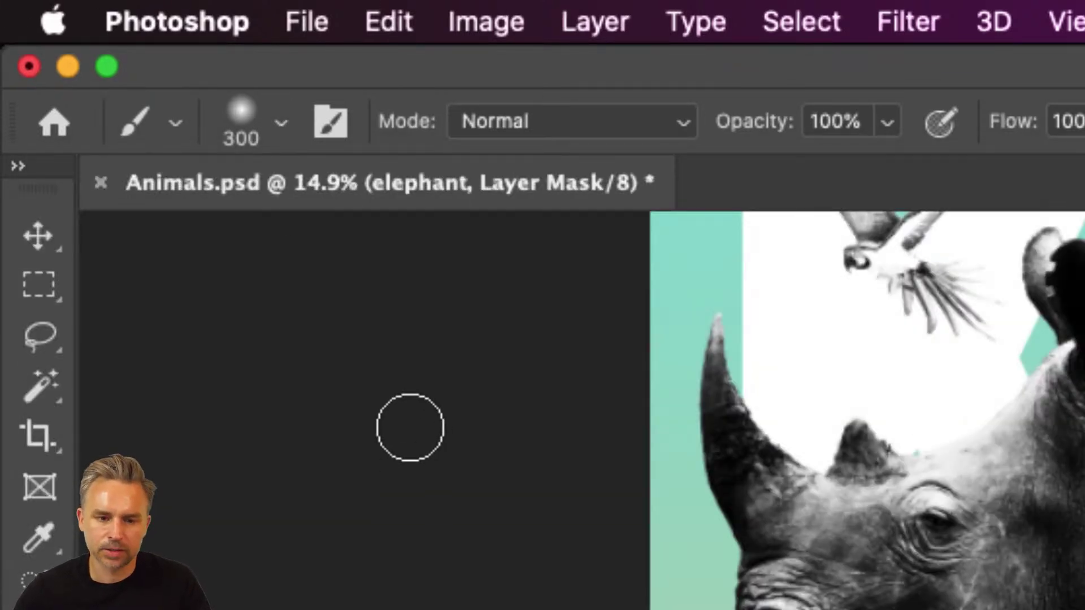
# Mask out the bottoms of the elephant's hind legs above the wolf with a hard-edged 175 px black brush.
pyautogui.press('[')
pyautogui.press('[')
pyautogui.press('[')
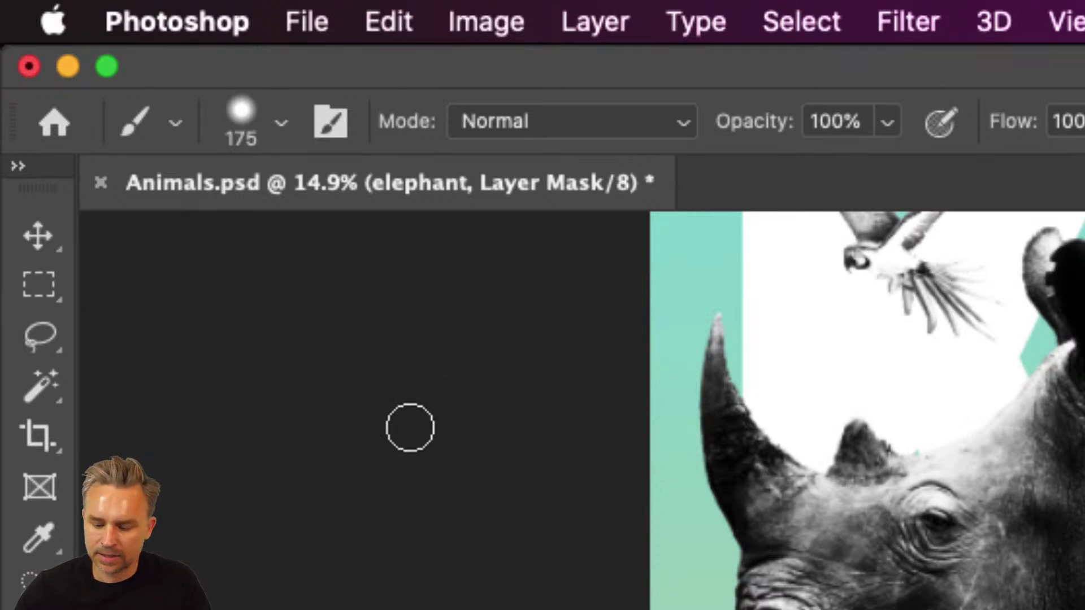
pyautogui.hotkey('shift', ']')
pyautogui.press('[')
pyautogui.press('[')
pyautogui.press('[')
pyautogui.press('[')
pyautogui.press('[')
pyautogui.press('[')
pyautogui.press(']')
pyautogui.press(']')
pyautogui.press(']')
pyautogui.press(']')
pyautogui.press(']')
pyautogui.press(']')
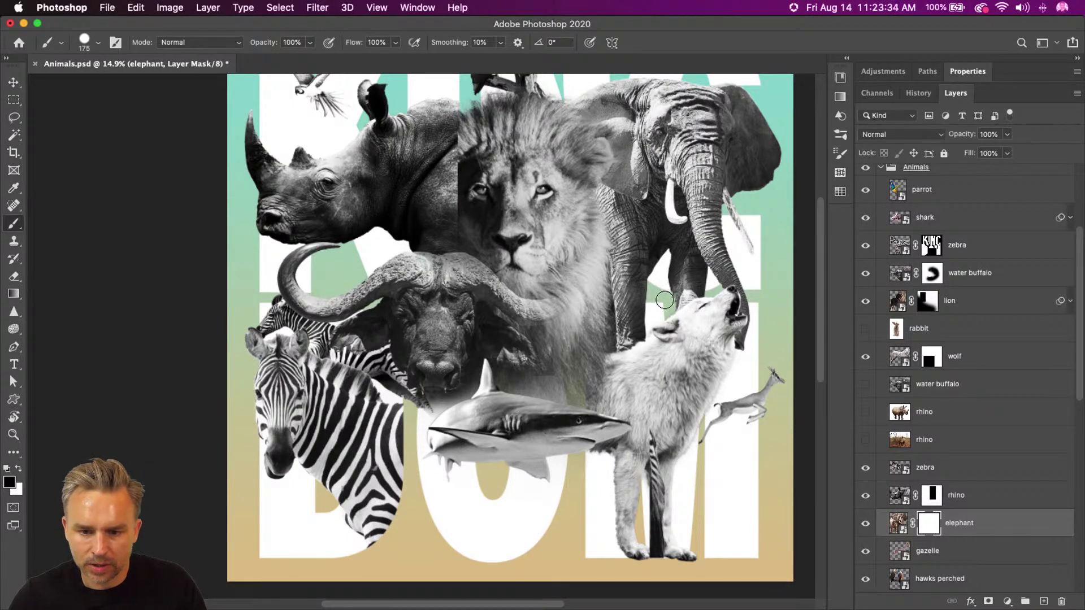
pyautogui.moveTo(709, 298)
pyautogui.mouseDown()
pyautogui.moveTo(698, 318)
pyautogui.moveTo(676, 322)
pyautogui.moveTo(686, 358)
pyautogui.moveTo(668, 313)
pyautogui.moveTo(650, 309)
pyautogui.moveTo(680, 303)
pyautogui.mouseUp()
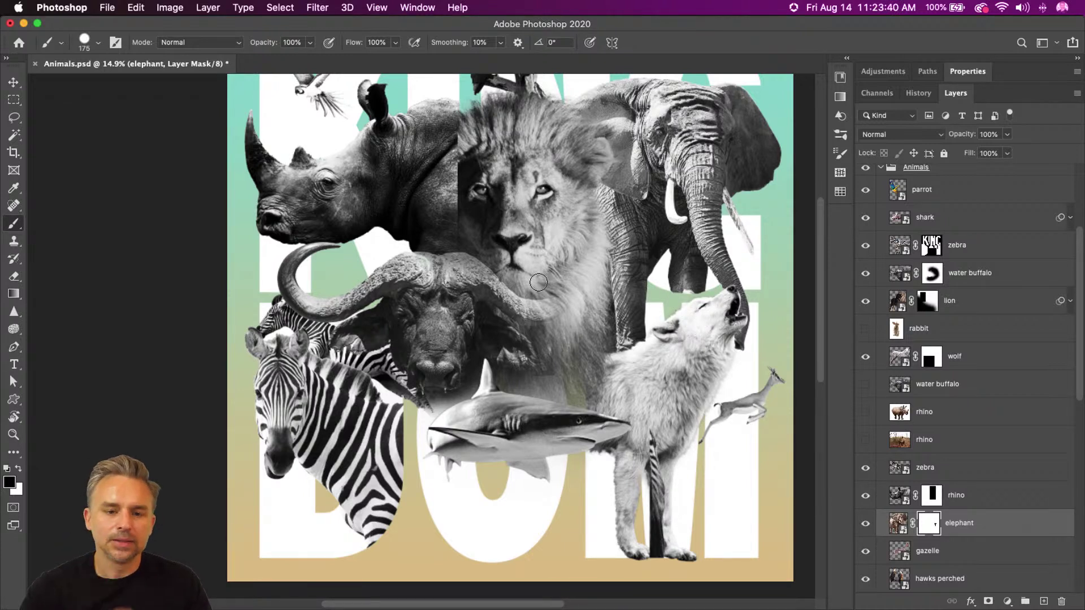
pyautogui.scroll(3, 678, 346)
pyautogui.scroll(-1, 662, 350)
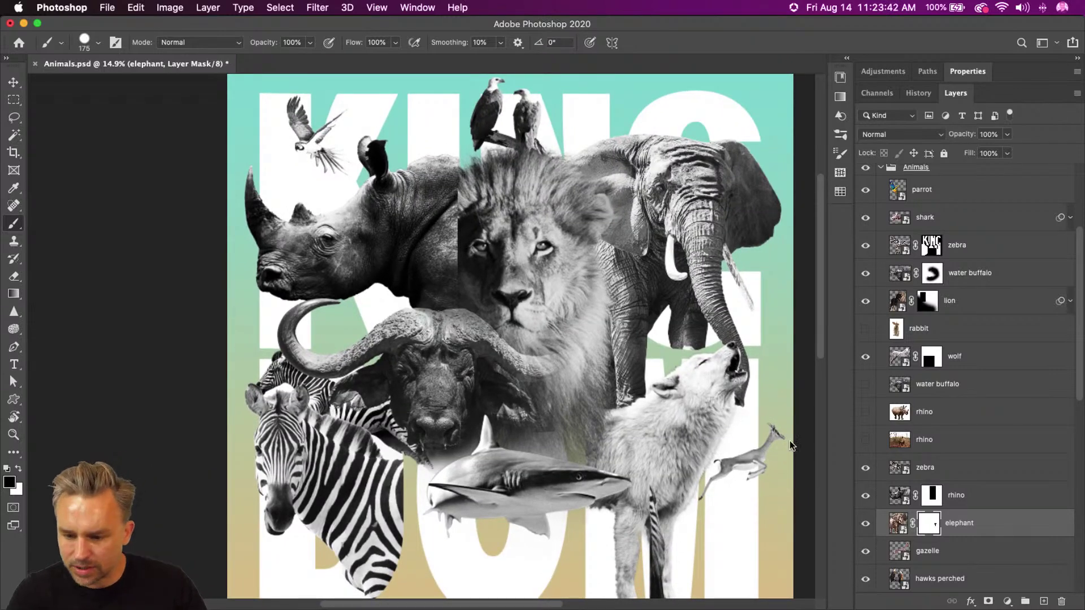
# Show the masked mountain photo Layer 0 in the bkgd group and set its blend mode to Normal.
pyautogui.scroll(-8, 910, 394)
pyautogui.scroll(-10, 776, 424)
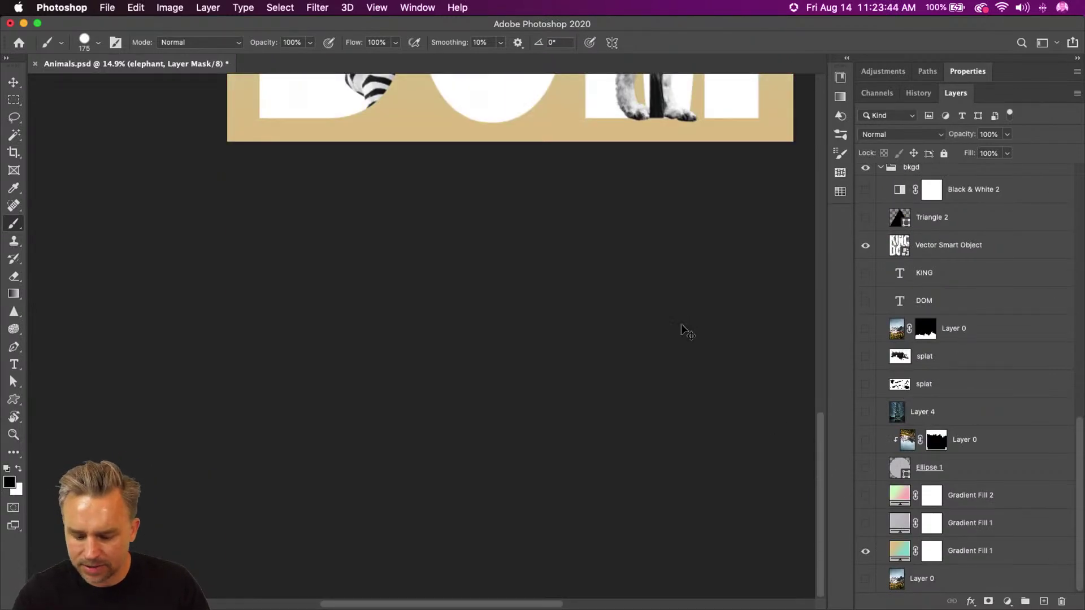
pyautogui.press('super+0')
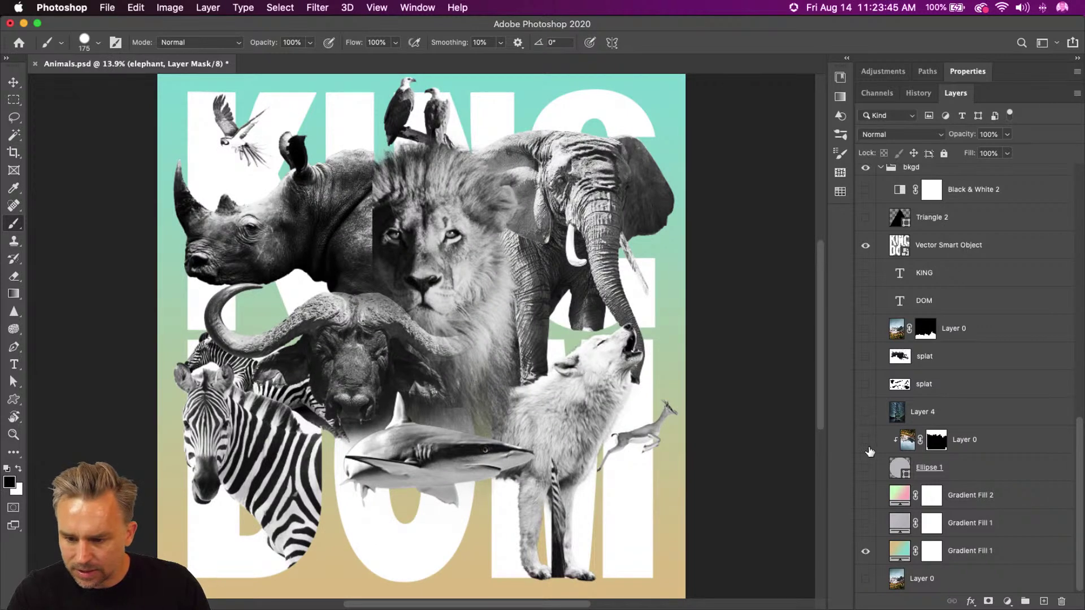
pyautogui.click(866, 331)
pyautogui.click(973, 336)
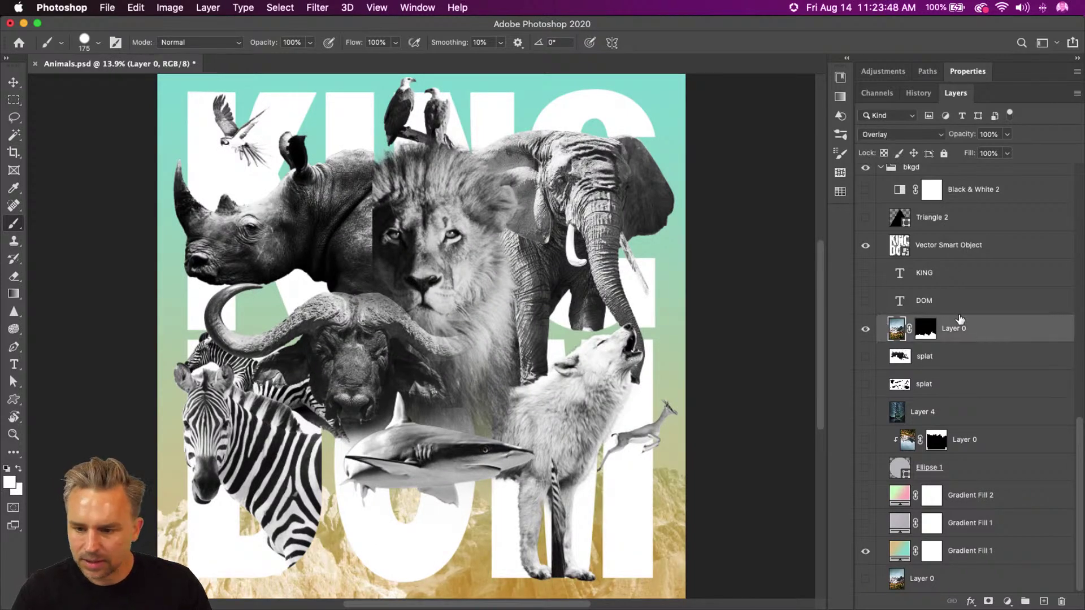
pyautogui.click(908, 133)
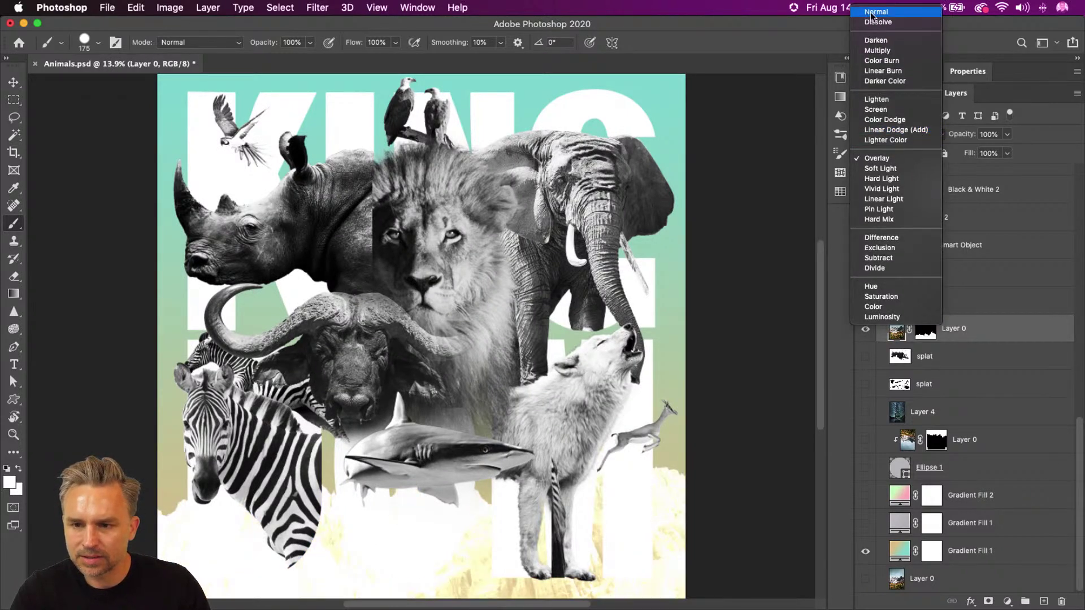
pyautogui.click(872, 12)
# Move the mountain Layer 0 above the KING DOM Vector Smart Object and clip it to the lettering.
pyautogui.scroll(5, 961, 316)
pyautogui.moveTo(956, 498); pyautogui.dragTo(958, 398)
pyautogui.keyDown('alt'); pyautogui.click(955, 425); pyautogui.keyUp('alt')
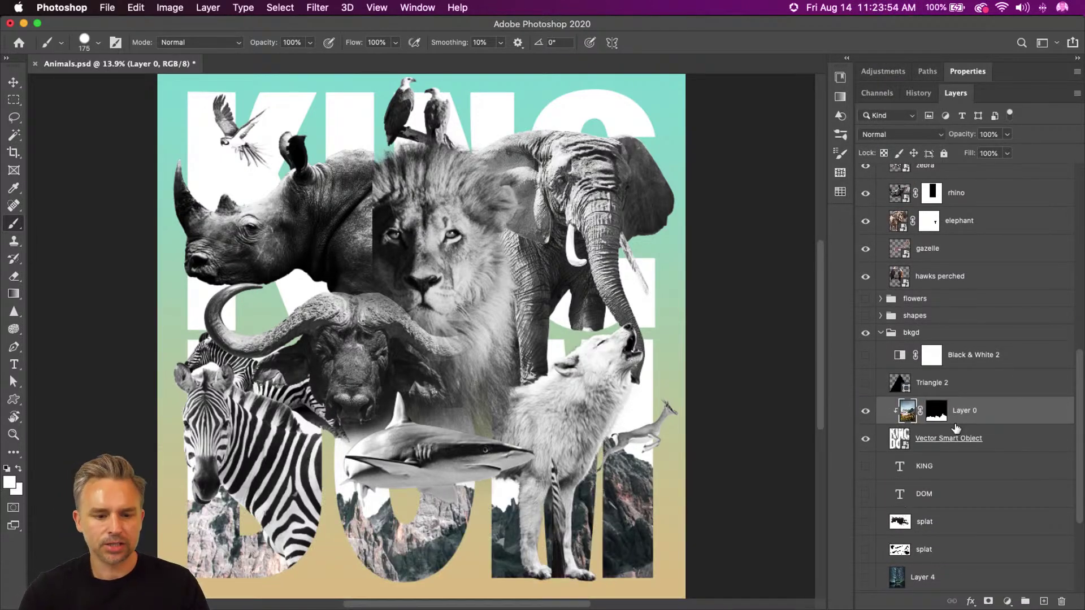
# Compare the lettering with and without the clipped mountain photo, and leave Layer 0 hidden.
pyautogui.click(14, 82)
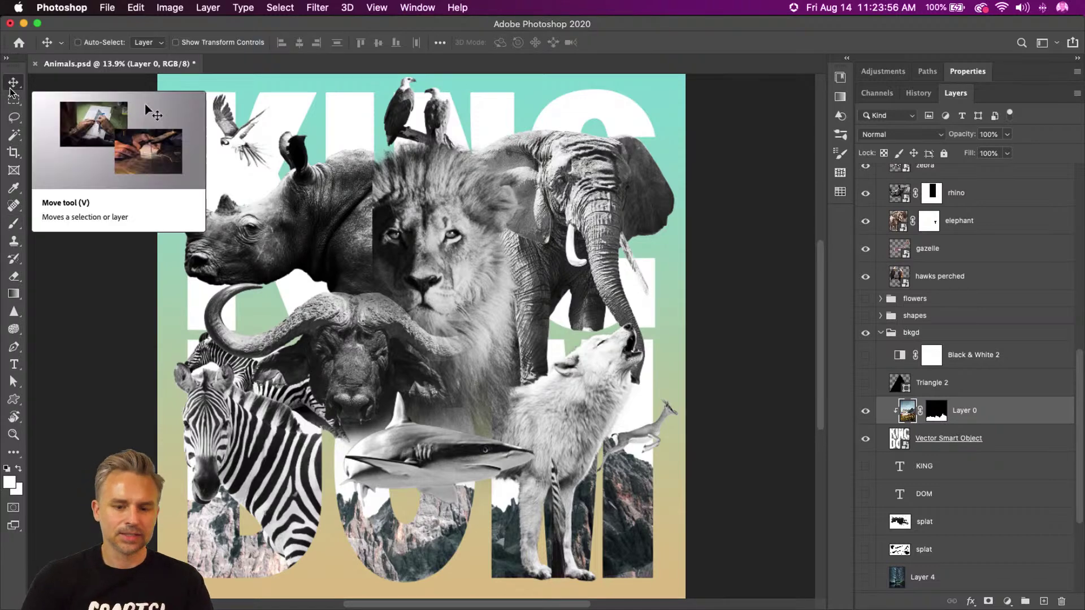
pyautogui.click(864, 411)
pyautogui.click(865, 411)
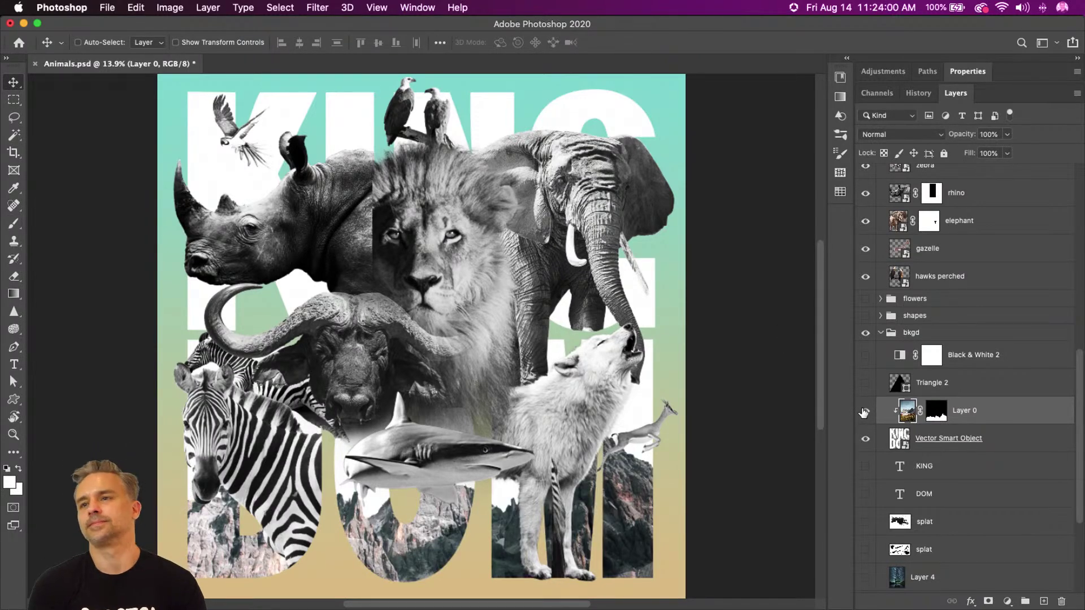
pyautogui.click(864, 412)
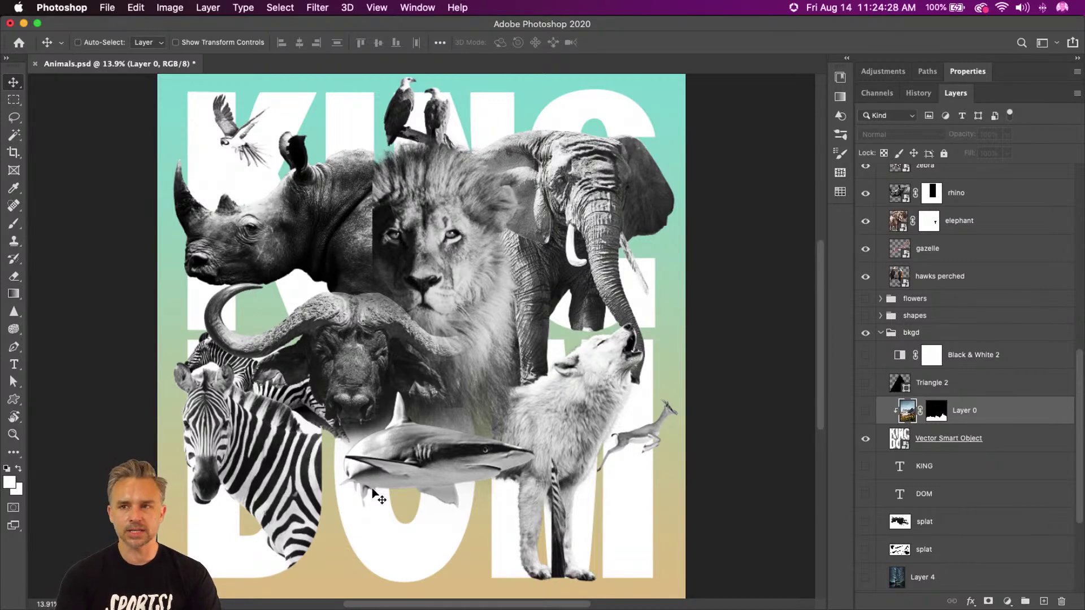
# Examine the overall poster composition at several zoom levels.
pyautogui.press('super+minus')
pyautogui.press('super+minus')
pyautogui.press('super+minus')
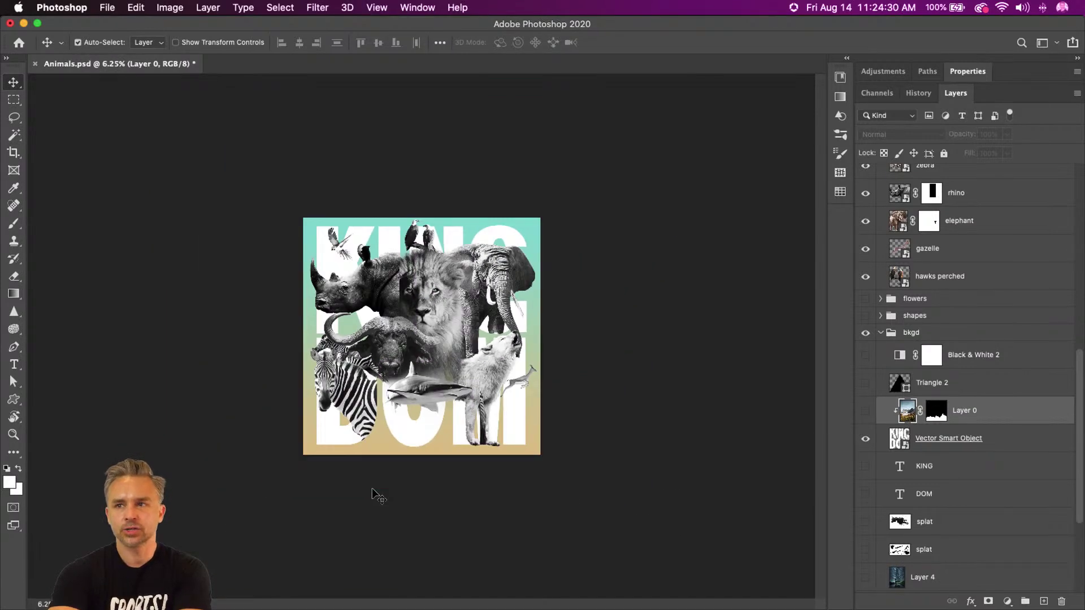
pyautogui.press('super+minus')
pyautogui.press('super+plus')
pyautogui.press('super+plus')
pyautogui.press('super+plus')
pyautogui.press('super+minus')
pyautogui.press('super+plus')
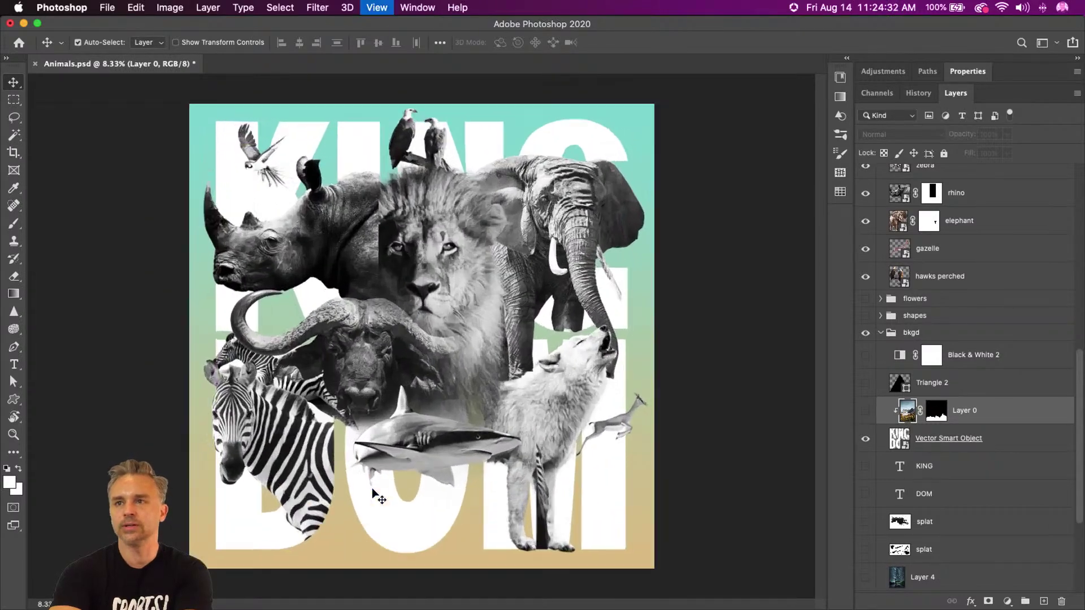
pyautogui.press('super+plus')
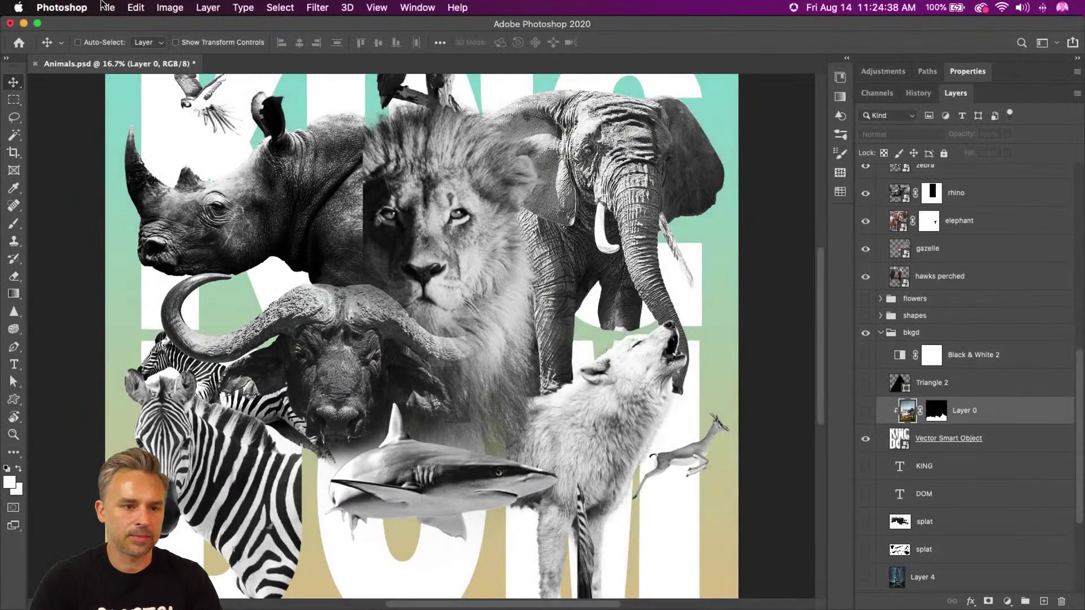
# Save the poster to the Desktop as a new Photoshop file named Animals2.psd.
pyautogui.click(107, 7)
pyautogui.click(138, 161)
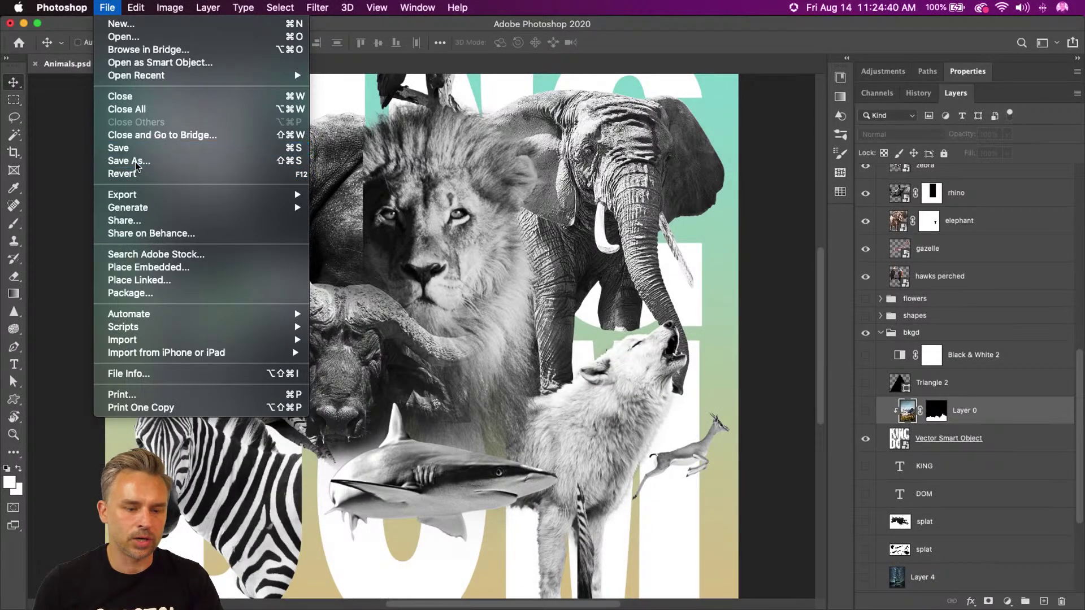
pyautogui.click(613, 431)
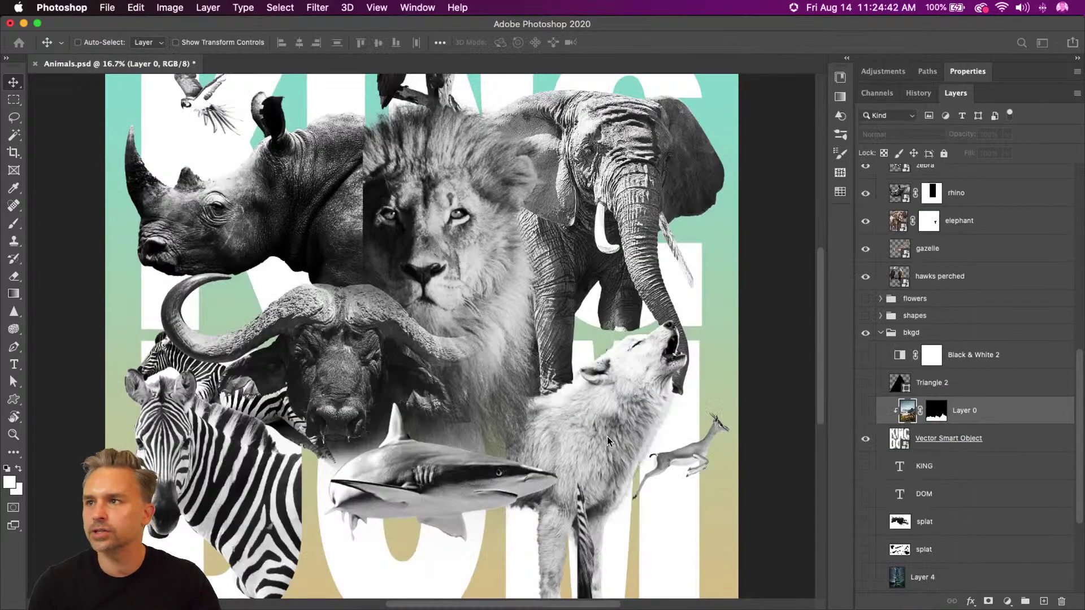
pyautogui.click(509, 74)
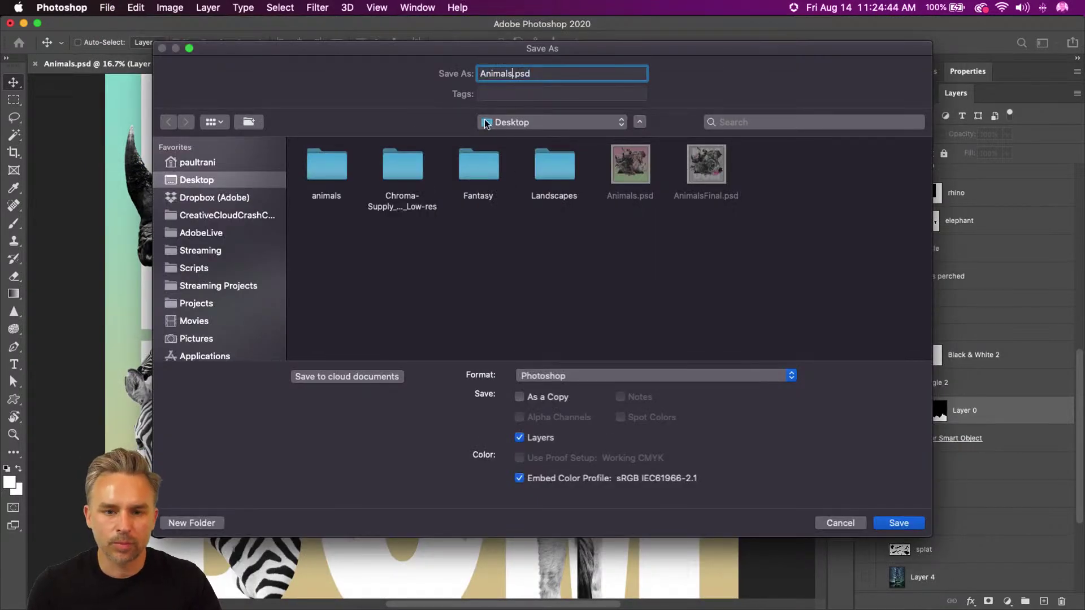
pyautogui.write('2')
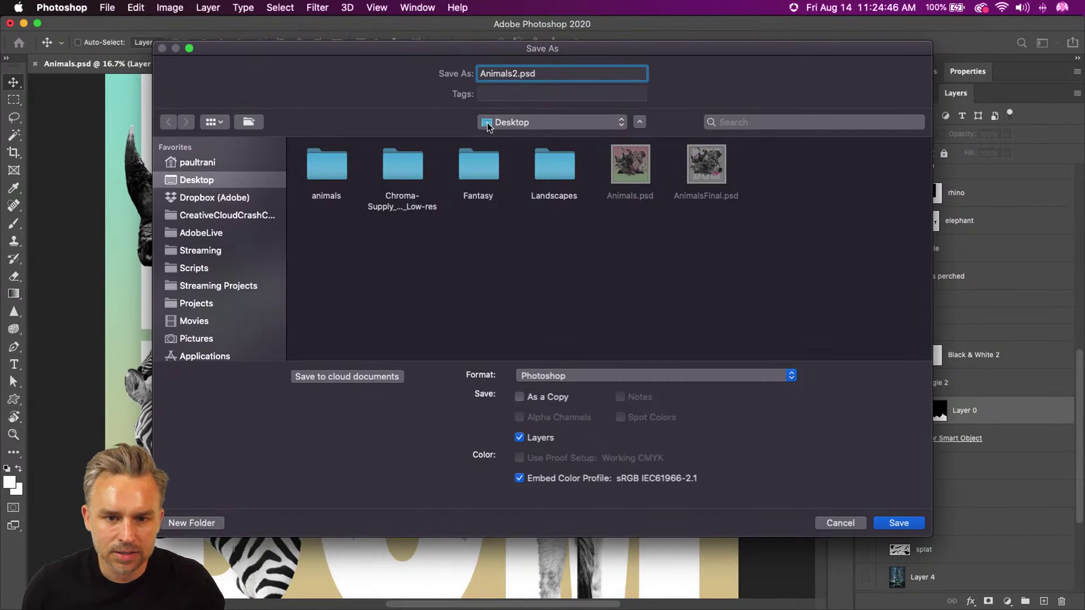
pyautogui.press('Return')
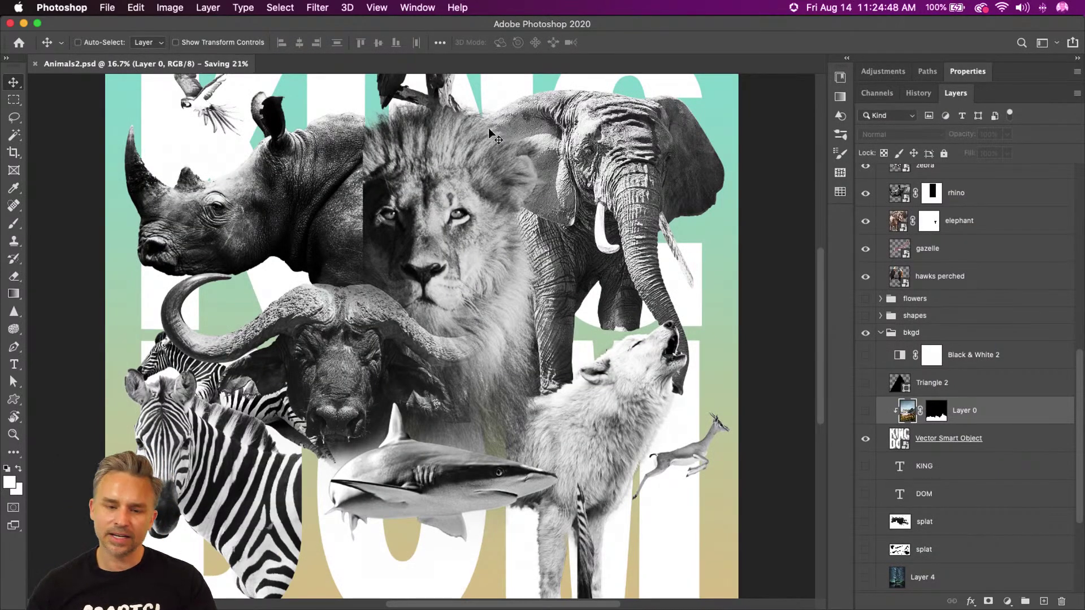
# Preview the Color Lookup 1 adjustment on and off, and select the Brightness/Contrast 1 adjustment layer.
pyautogui.scroll(5, 897, 306)
pyautogui.scroll(10, 897, 305)
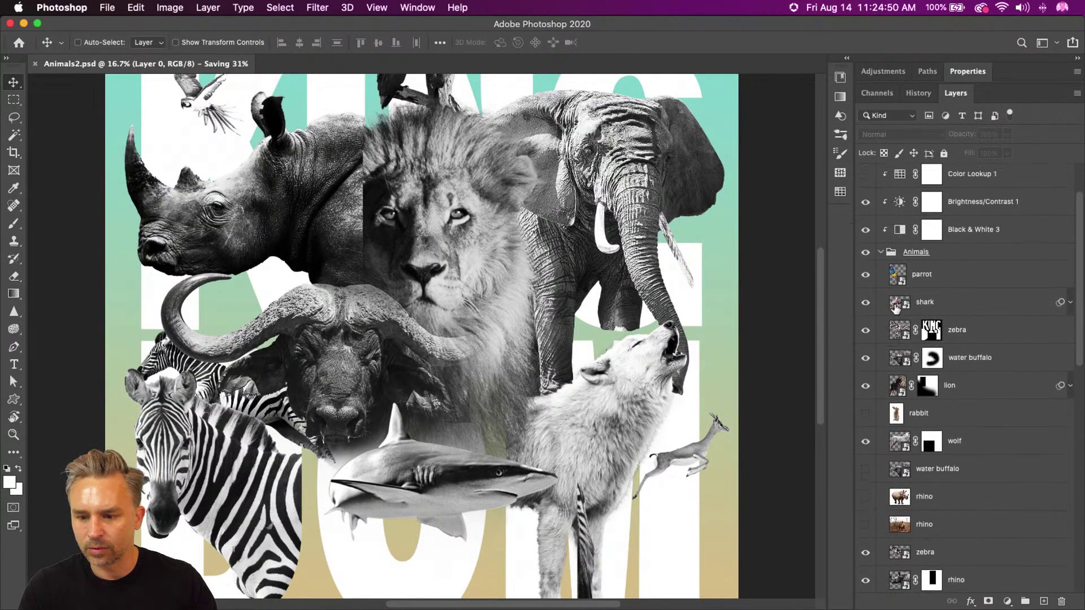
pyautogui.click(865, 242)
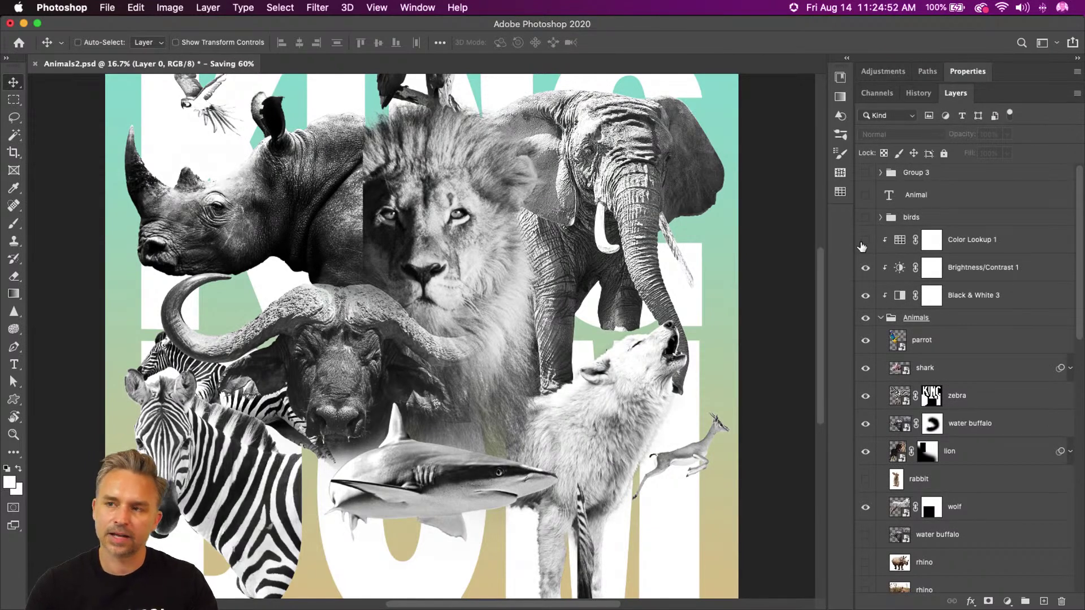
pyautogui.click(864, 241)
pyautogui.click(975, 270)
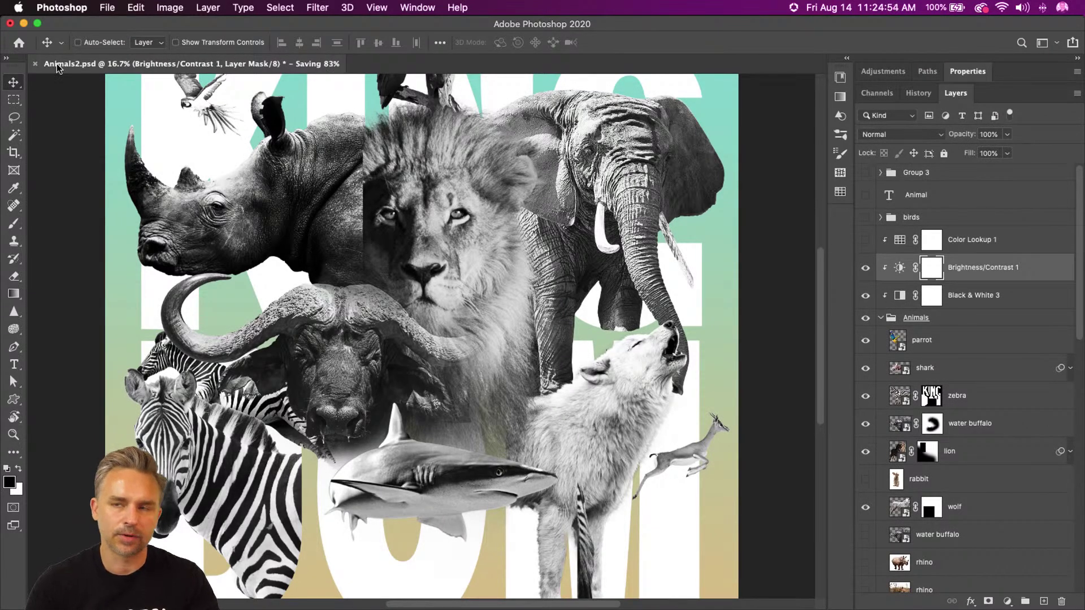
# Reopen the earlier Animals.psd from the recently used files.
pyautogui.click(107, 7)
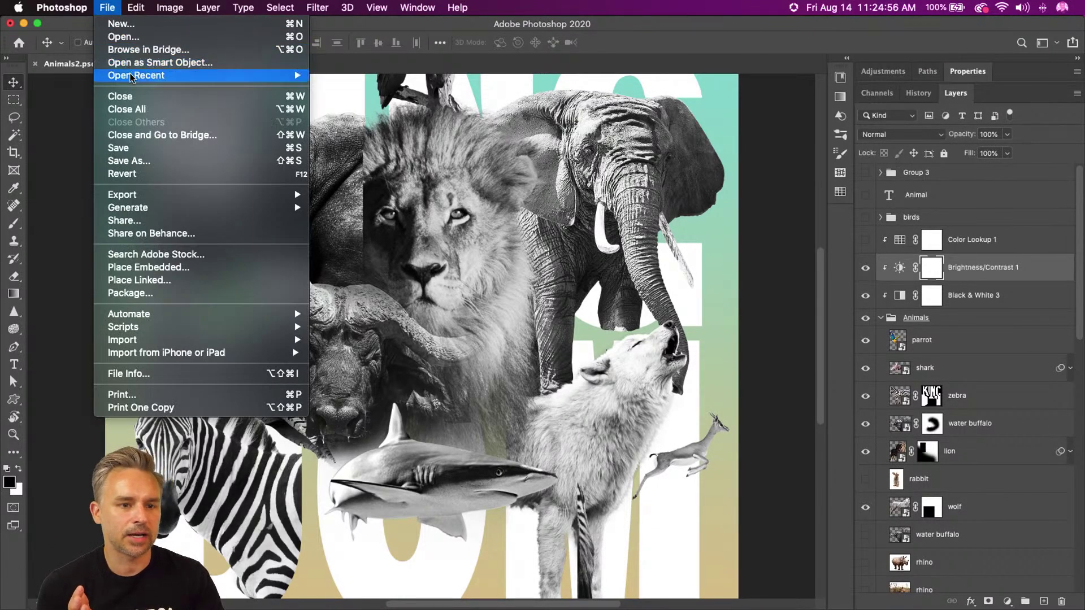
pyautogui.moveTo(132, 76)
pyautogui.click(402, 79)
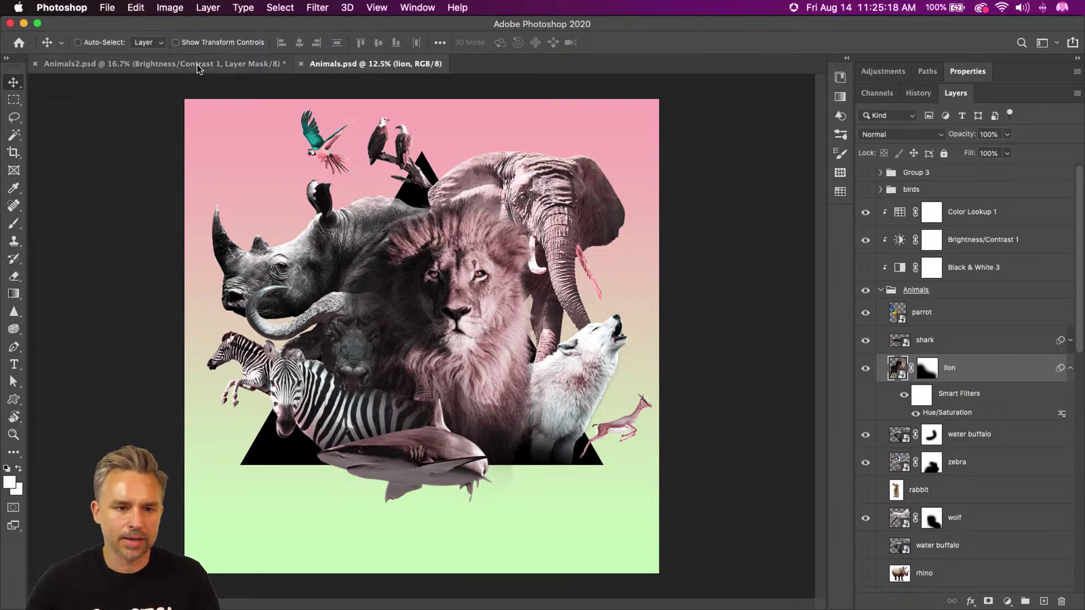
# Switch to Finder and open AnimalsFinal.psd from the Desktop folder in Photoshop.
pyautogui.moveTo(83, 606)
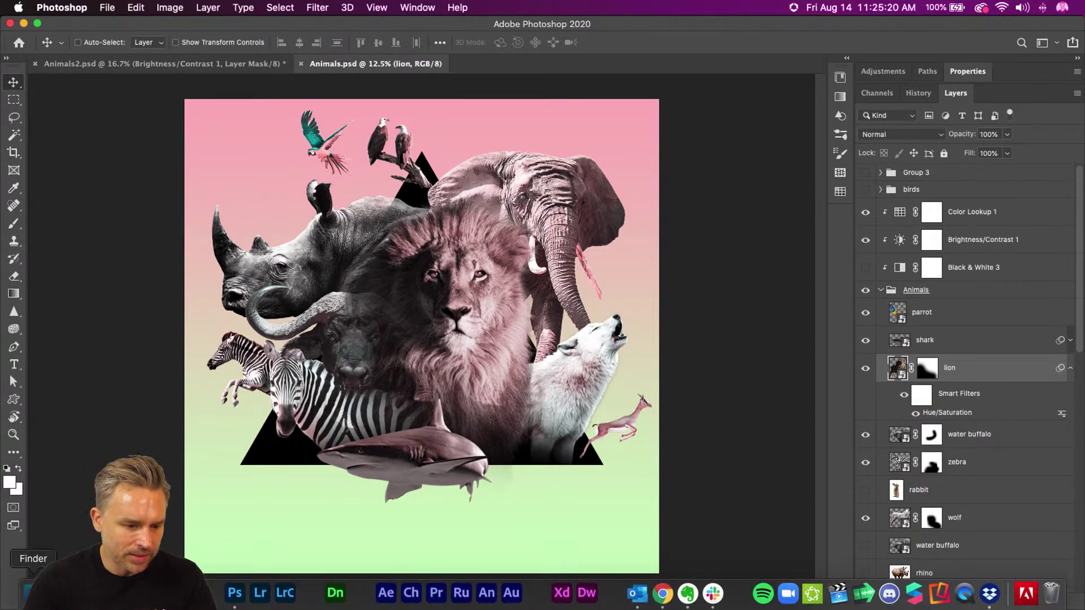
pyautogui.click(26, 593)
pyautogui.click(135, 117)
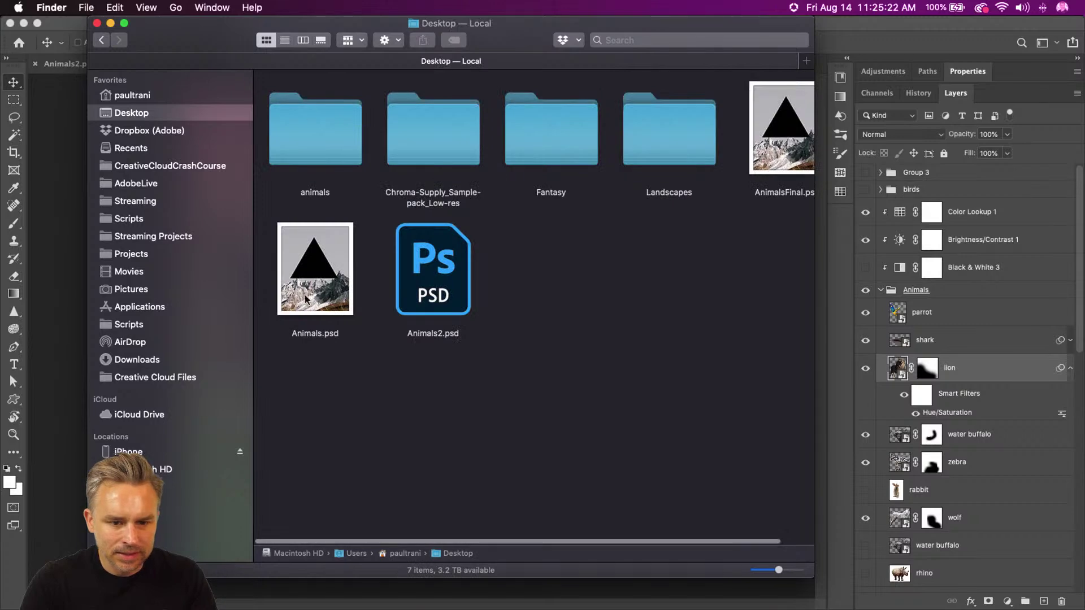
pyautogui.hscroll(2, 297, 286)
pyautogui.doubleClick(749, 159)
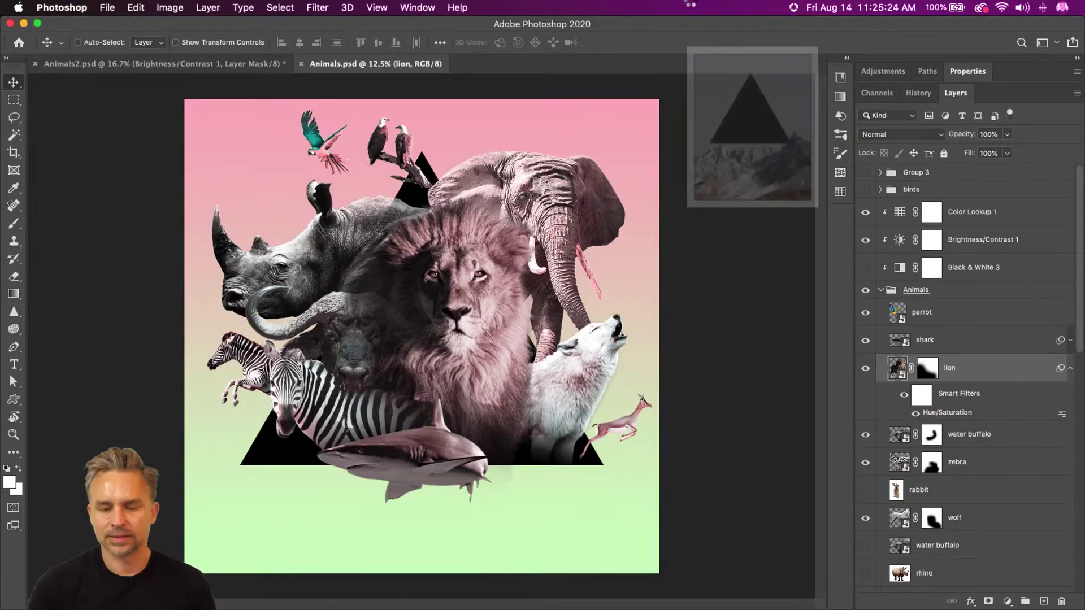